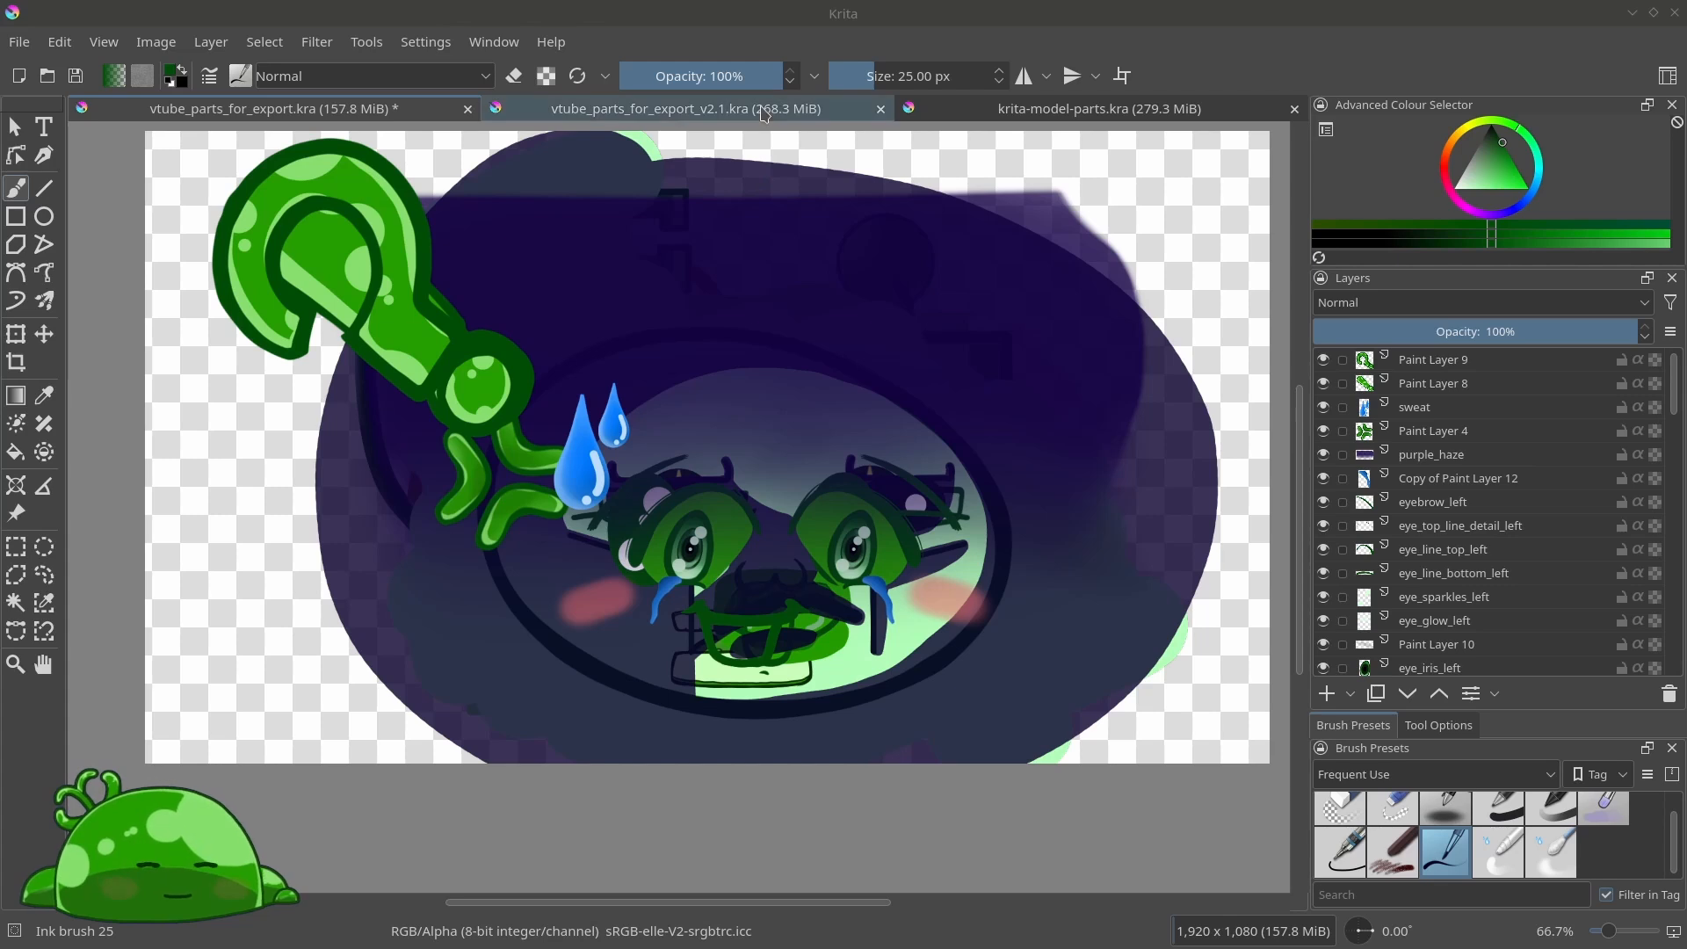
Look through the complete layer stack of vtube_parts_for_export.kra, from Paint Layer 9 down to straw_hat
scroll(1556, 513, "down", 2)
scroll(1555, 518, "down", 5)
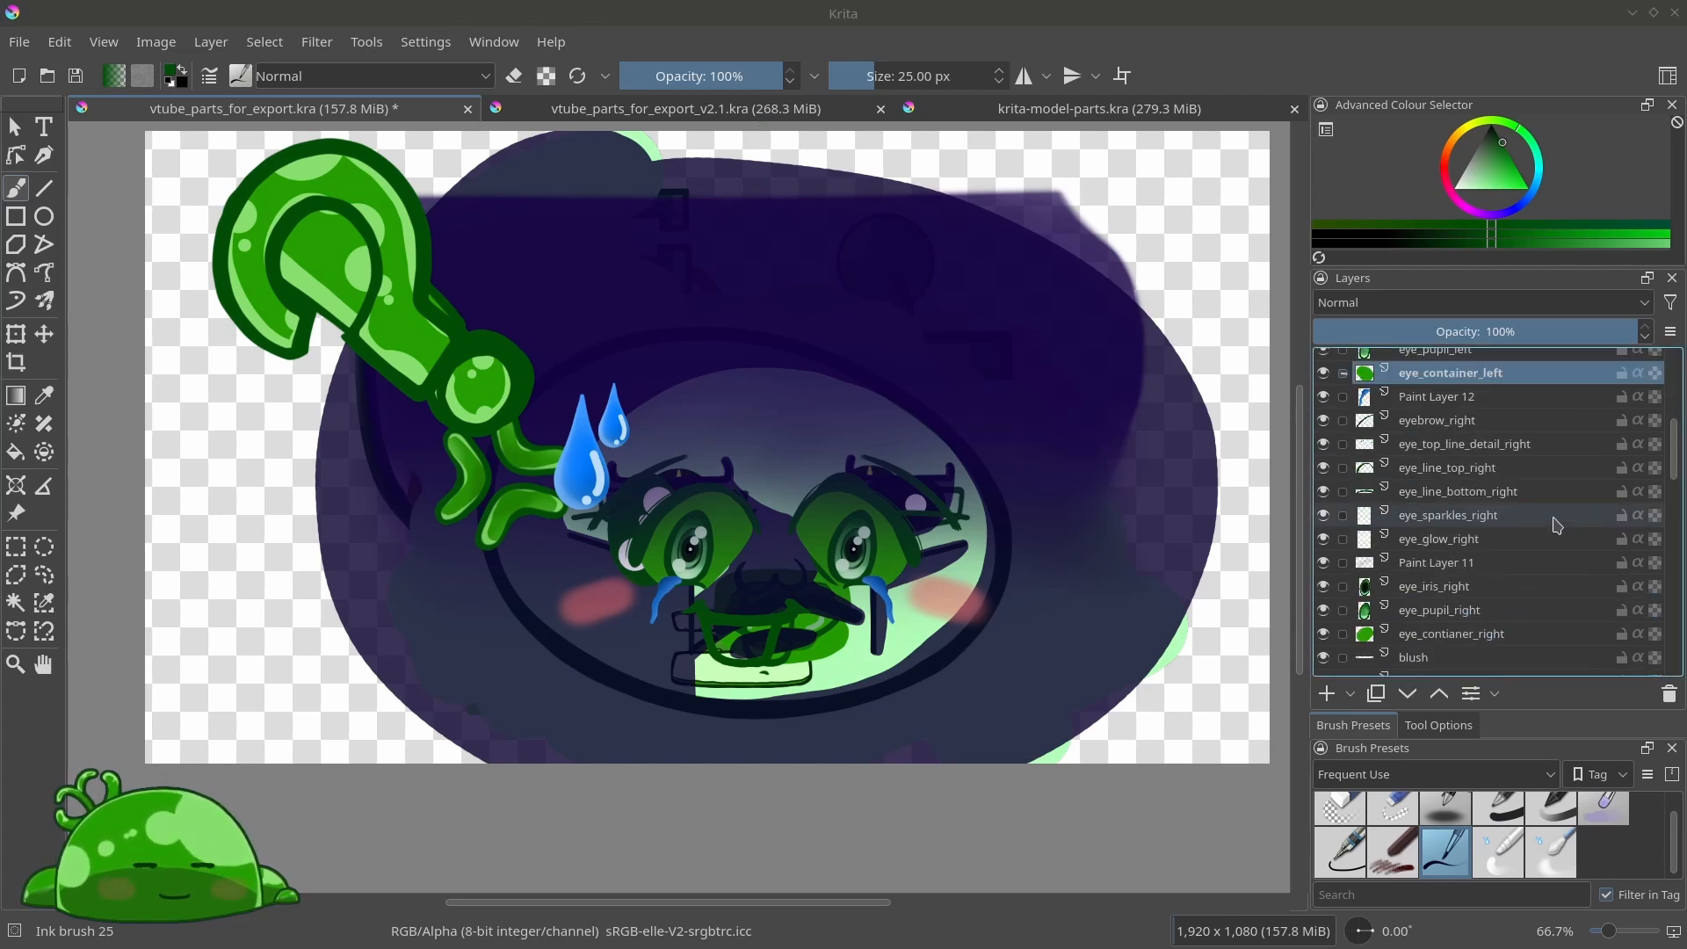
left_click_drag(1305, 600, 1041, 584)
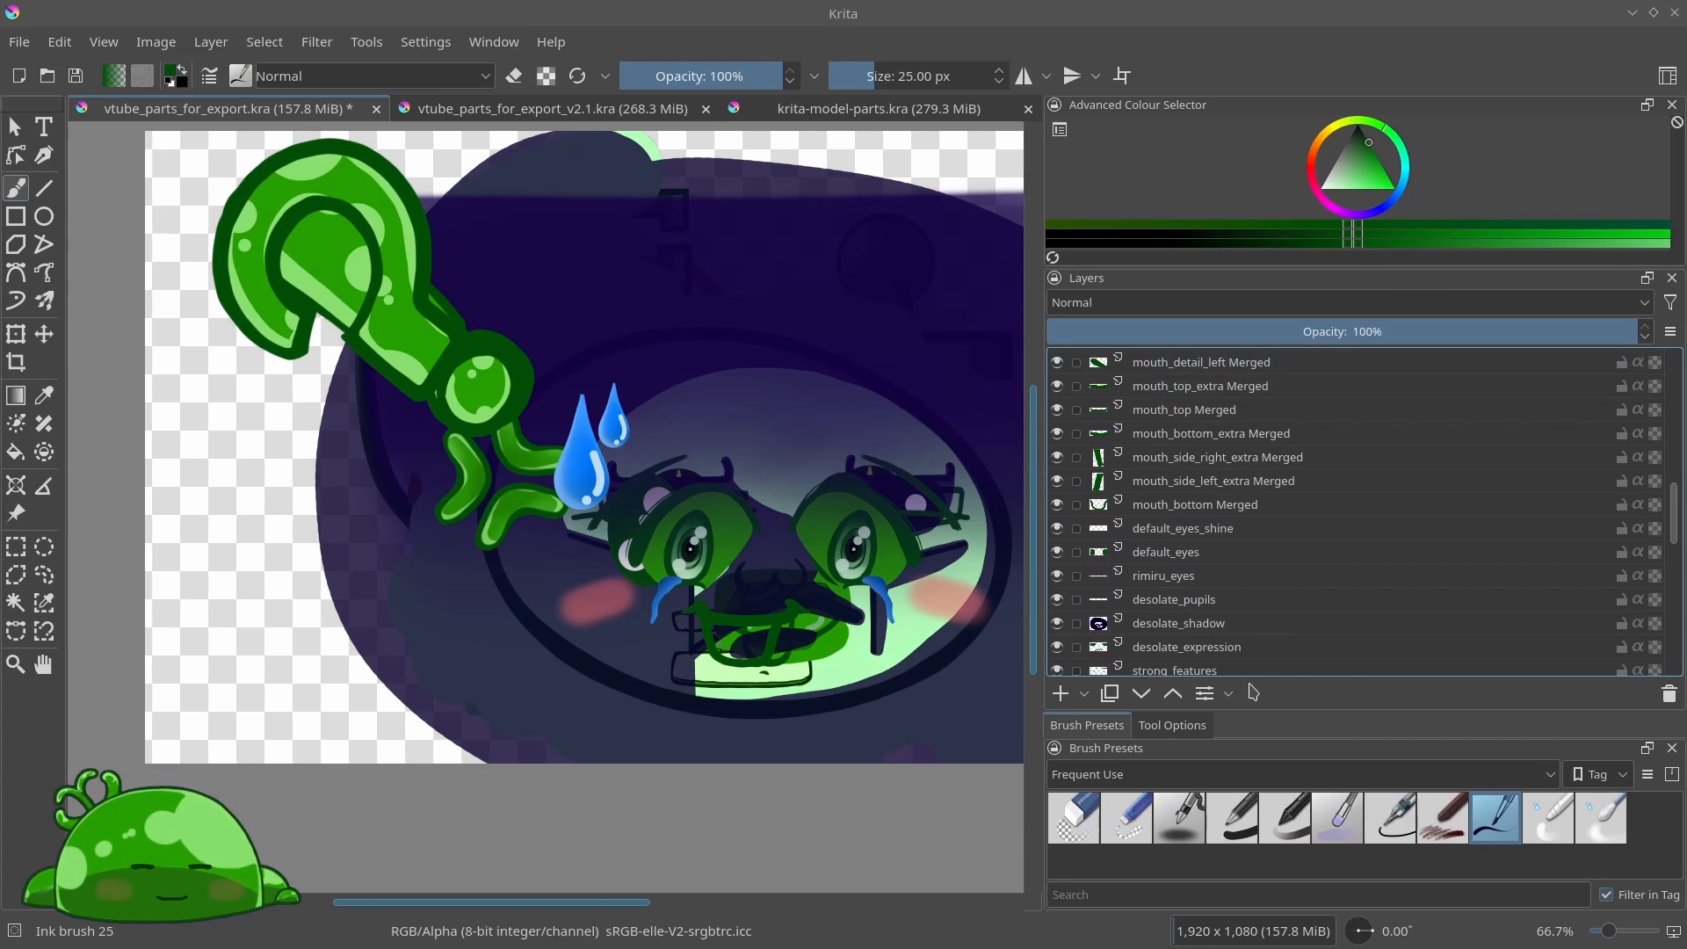
scroll(1196, 426, "up", 10)
scroll(1190, 431, "down", 12)
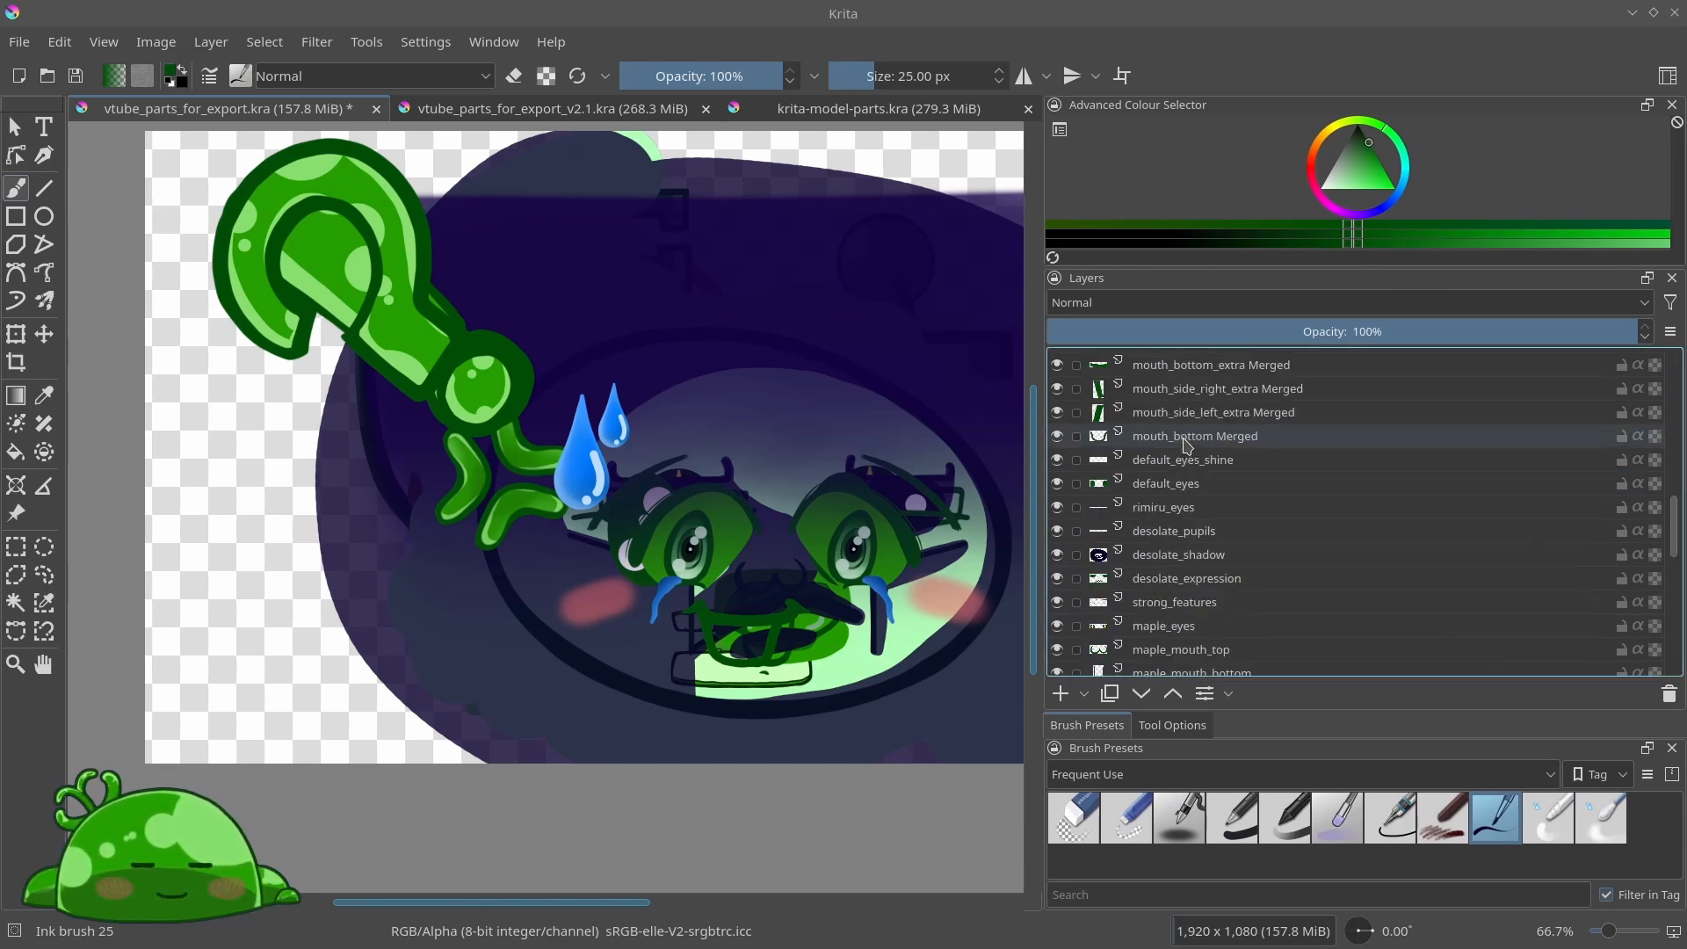
scroll(1191, 594, "up", 12)
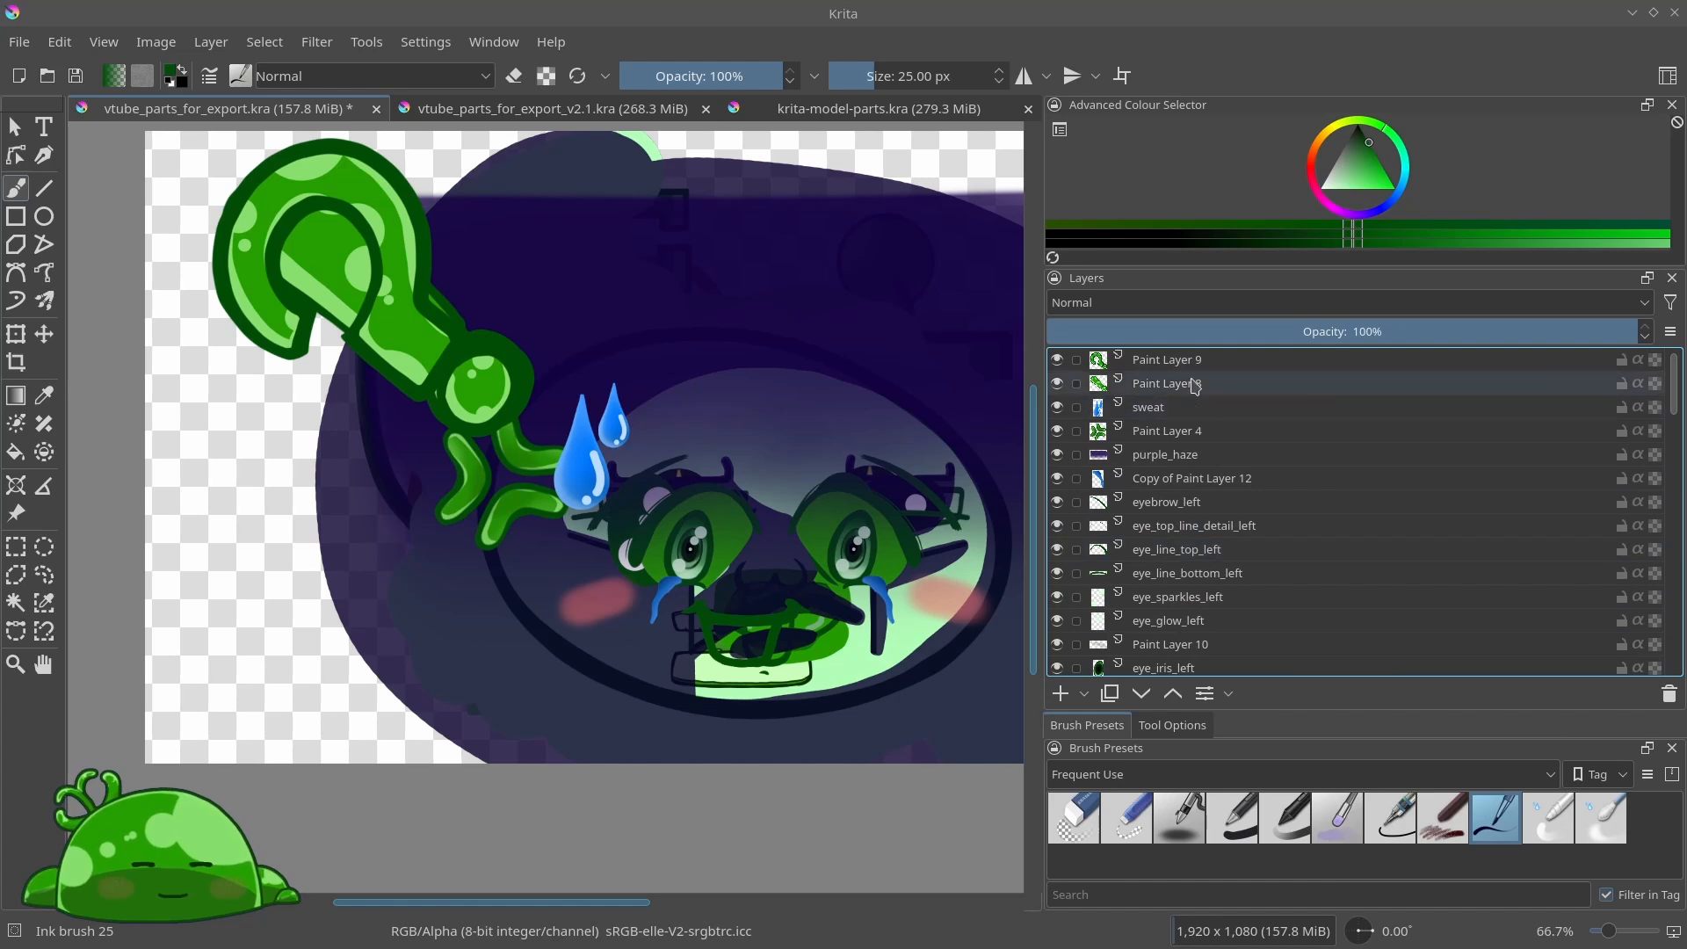
scroll(1195, 404, "down", 10)
scroll(1195, 545, "up", 6)
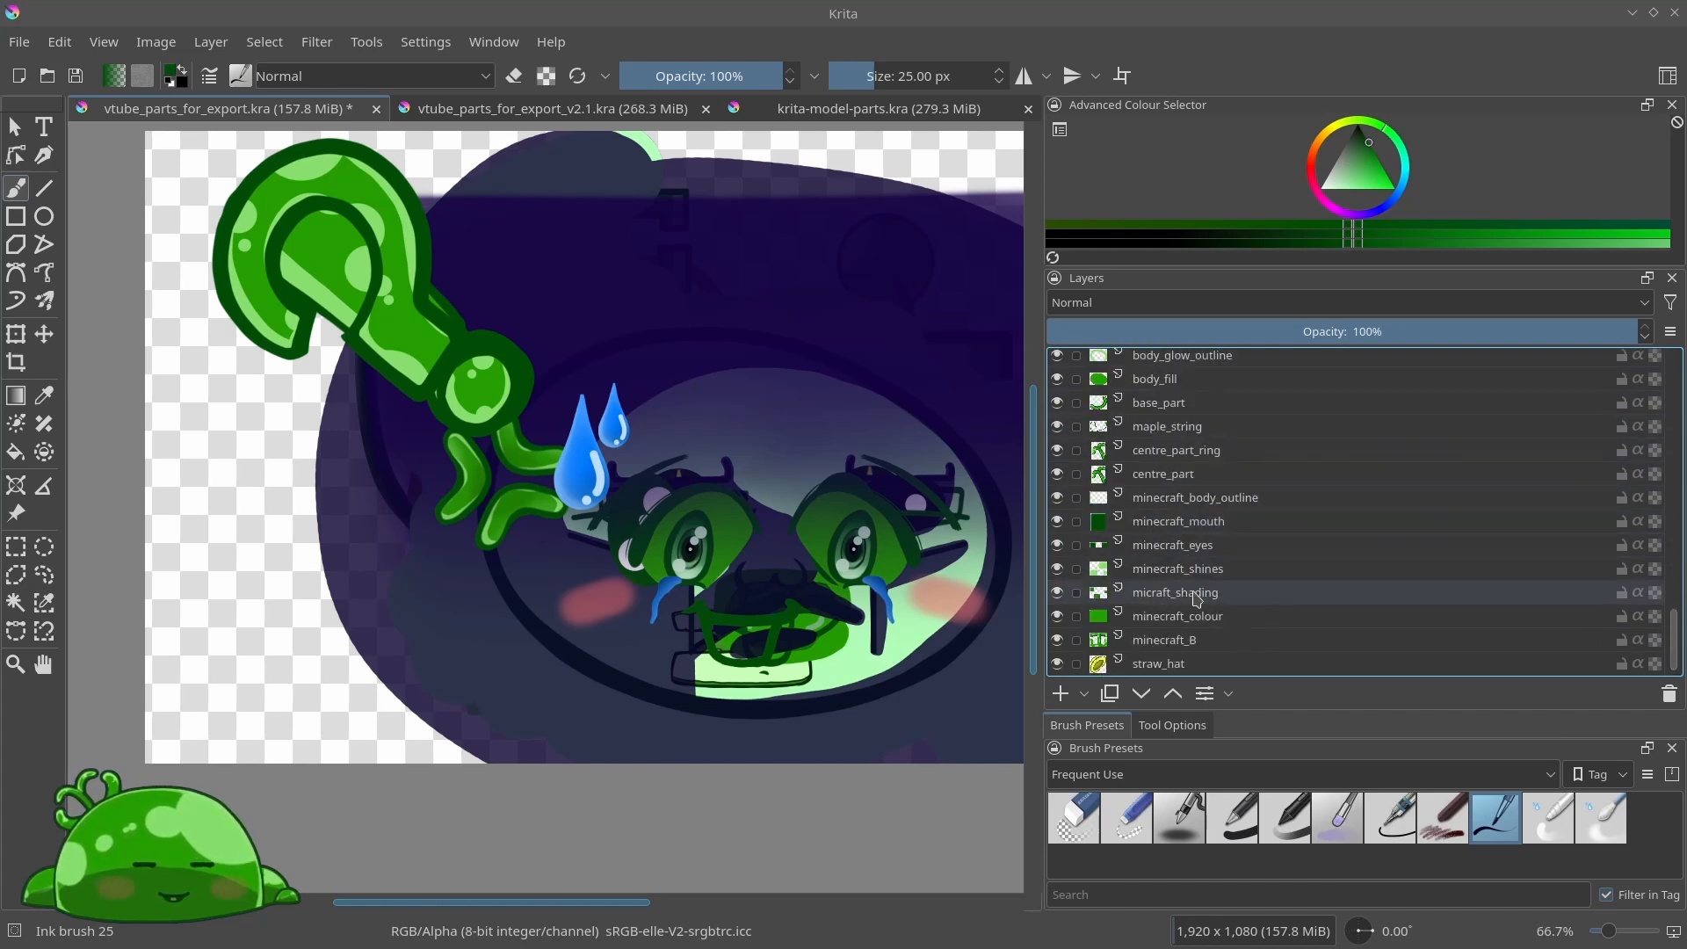
scroll(1219, 605, "up", 5)
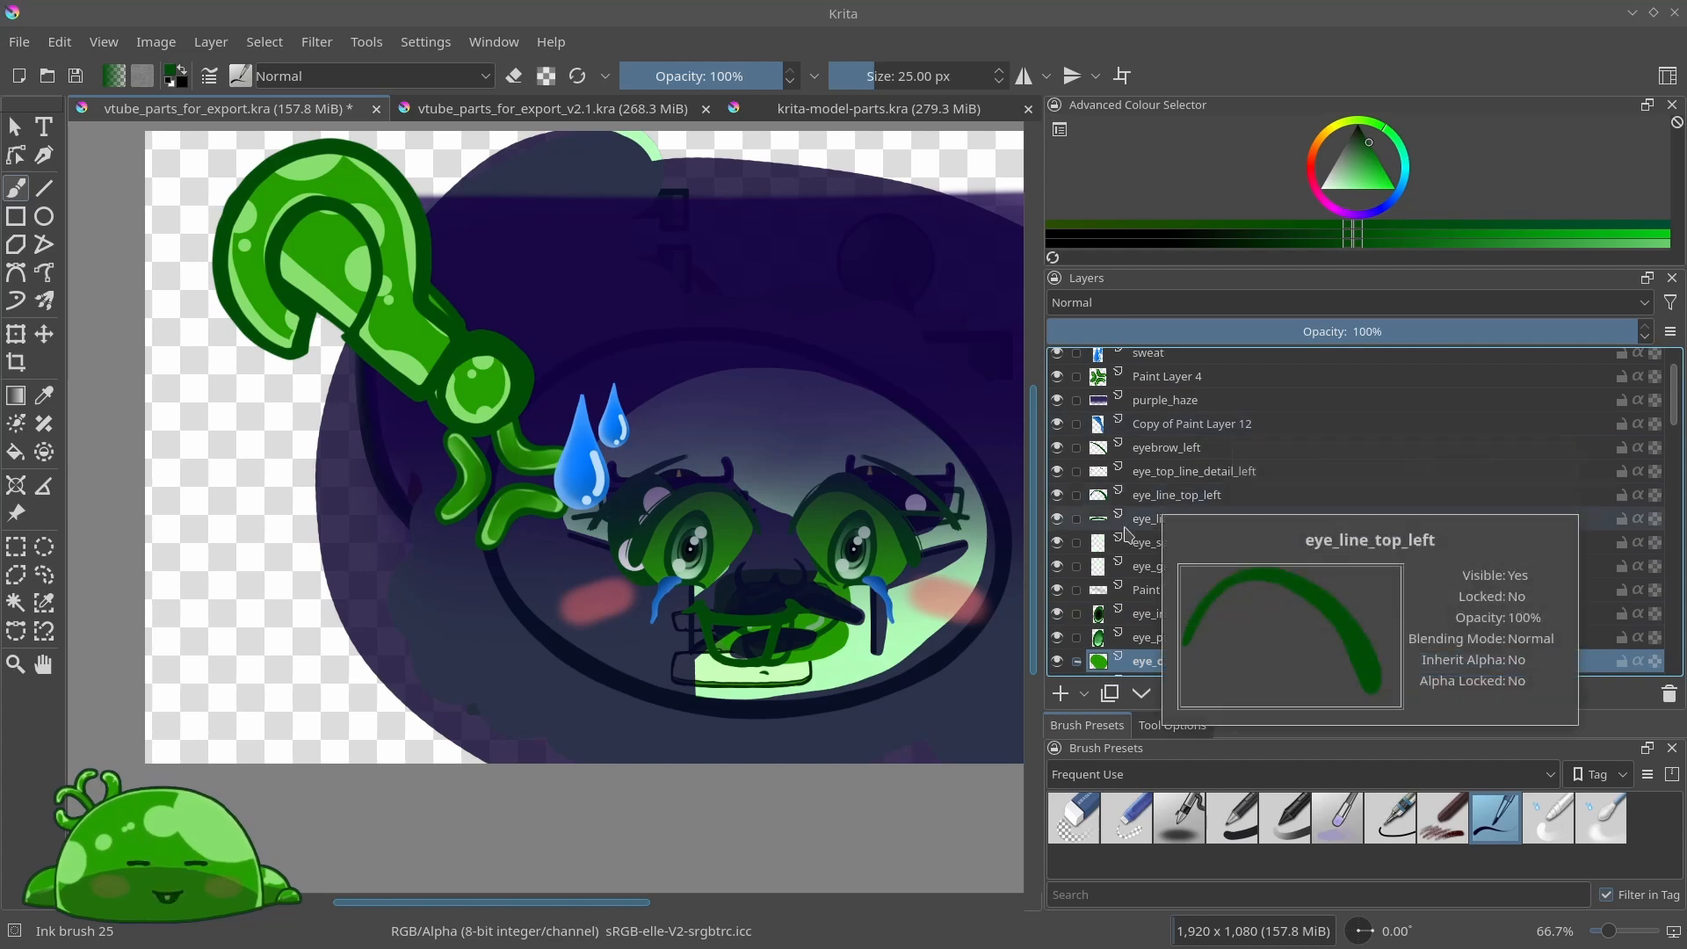
left_click_drag(1041, 570, 1326, 571)
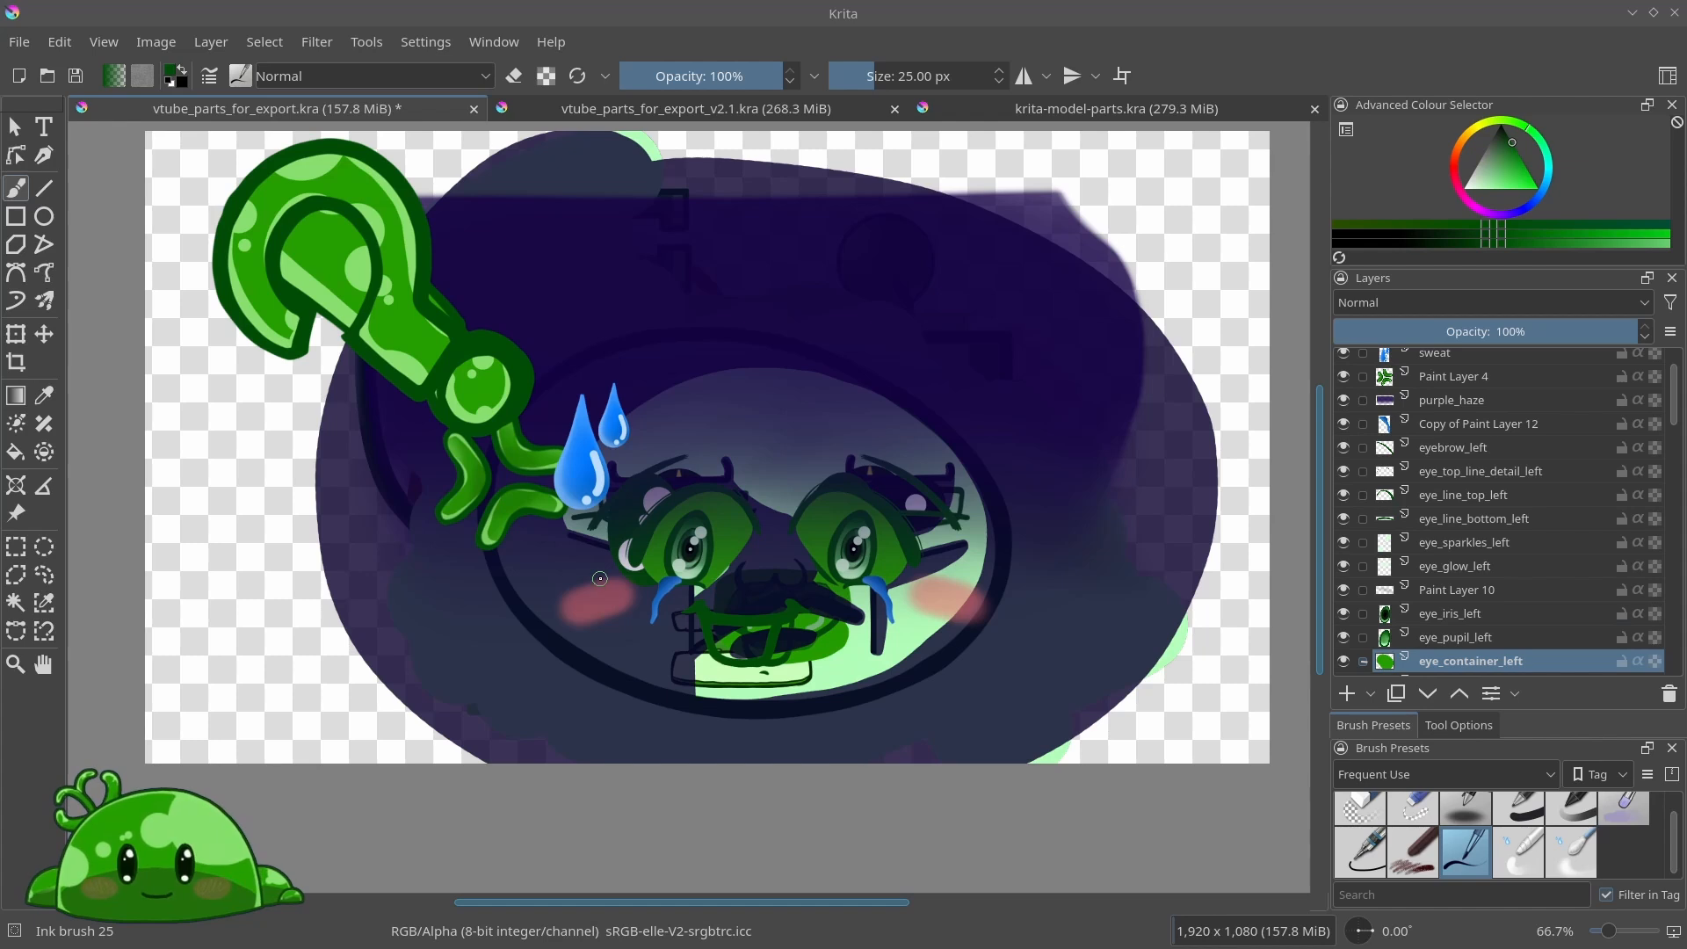
scroll(1345, 510, "up", 2)
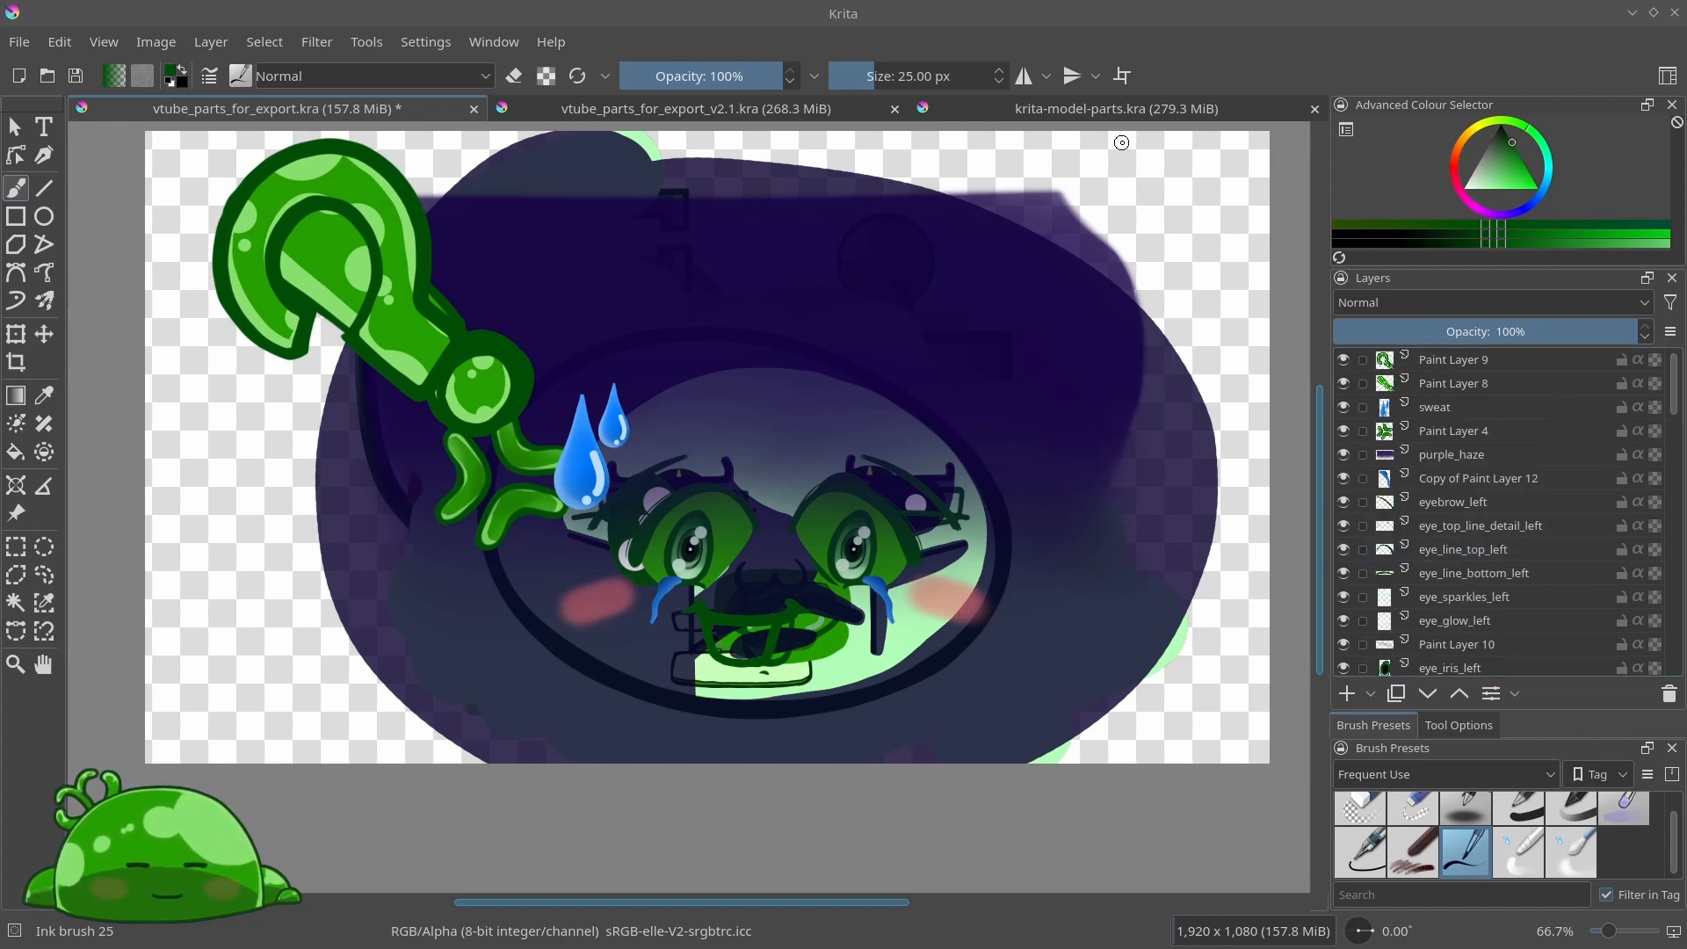
Make the solo blob_happy.png reference layer visible in krita-model-parts.kra, and return to vtube_parts_for_export.kra
left_click(1110, 115)
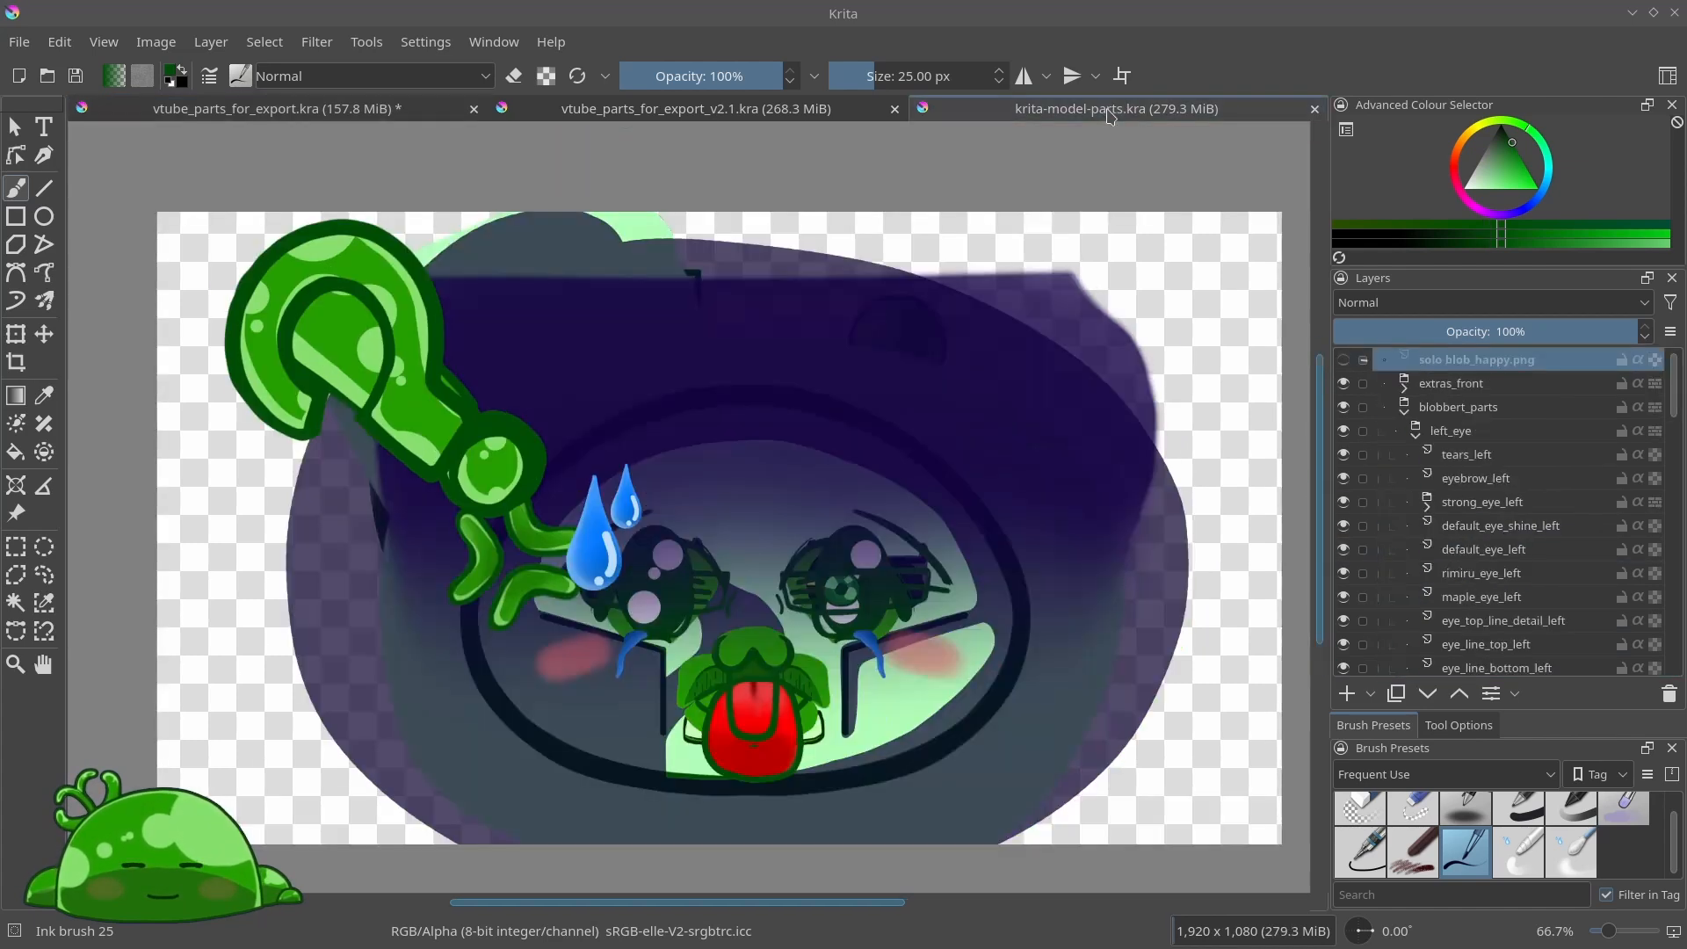
left_click(1343, 360)
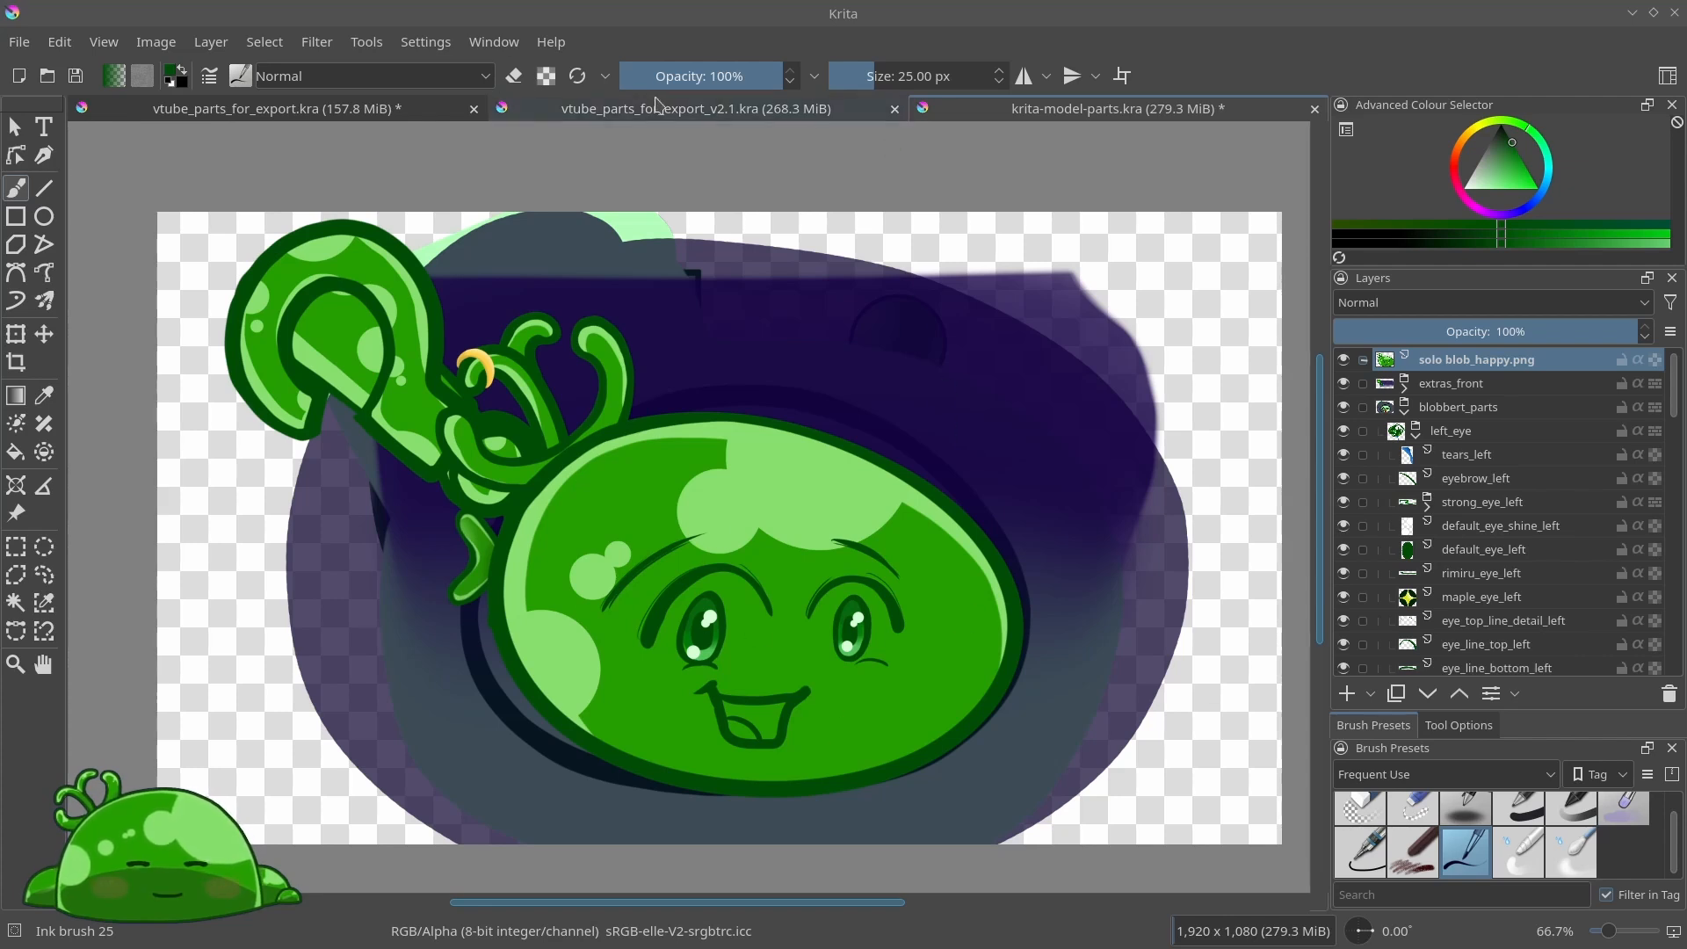
left_click(383, 109)
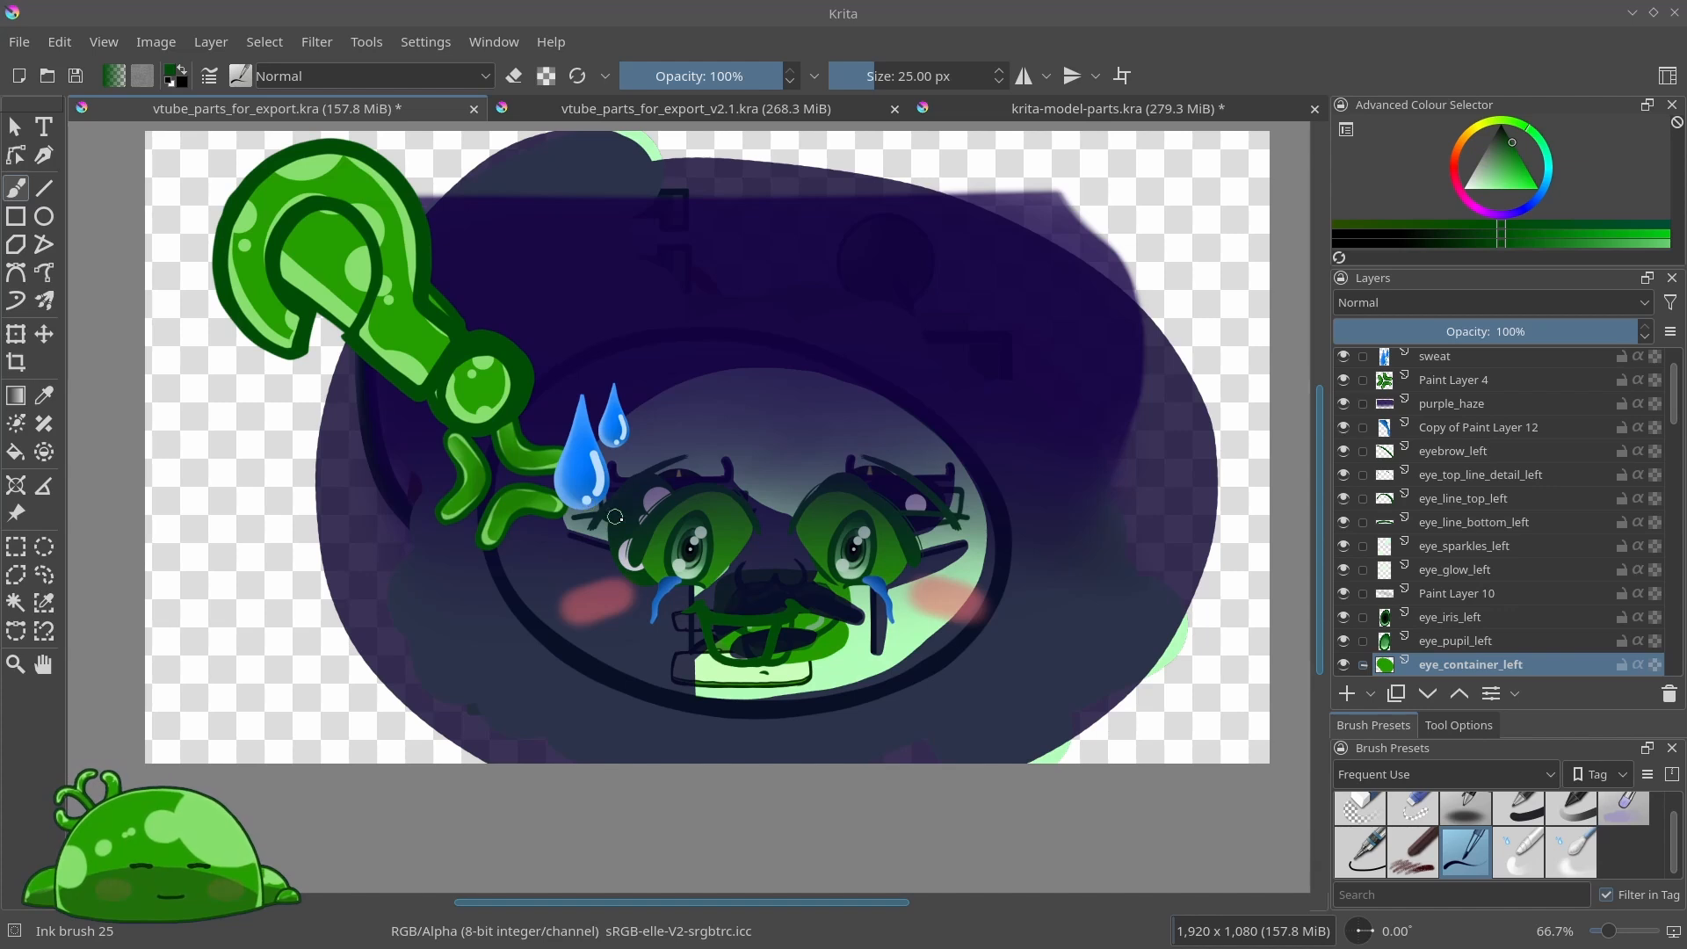
Hide the purple_haze layer covering the character
scroll(778, 566, "up", 1)
scroll(1384, 391, "up", 1)
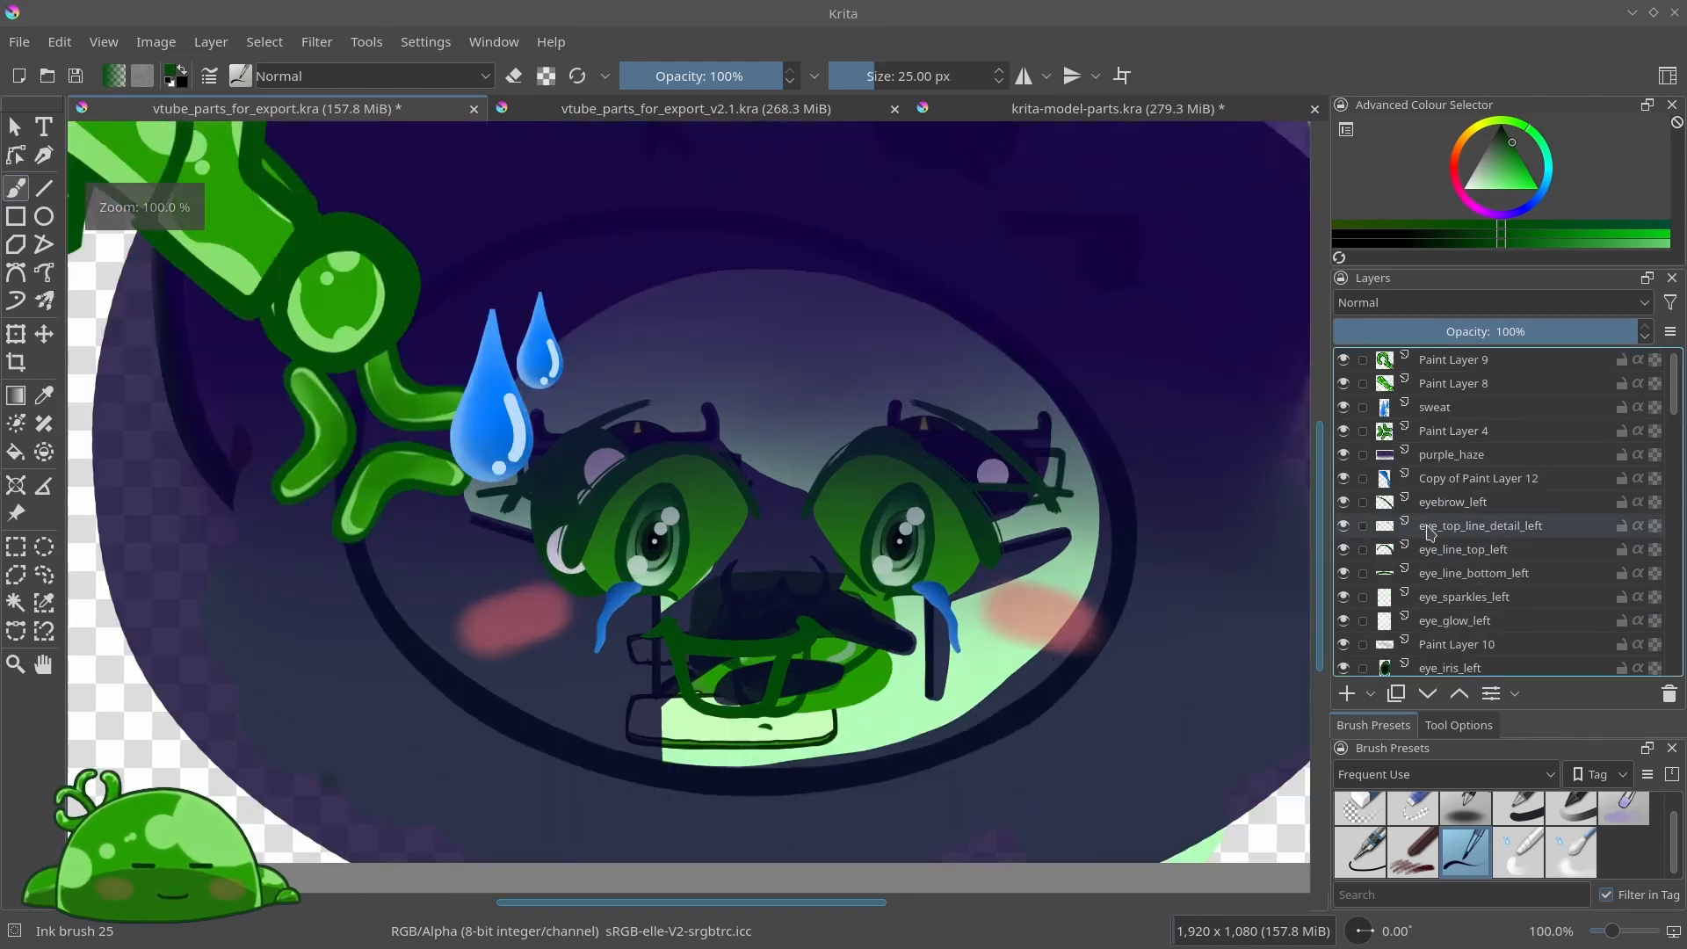
scroll(1383, 440, "down", 3)
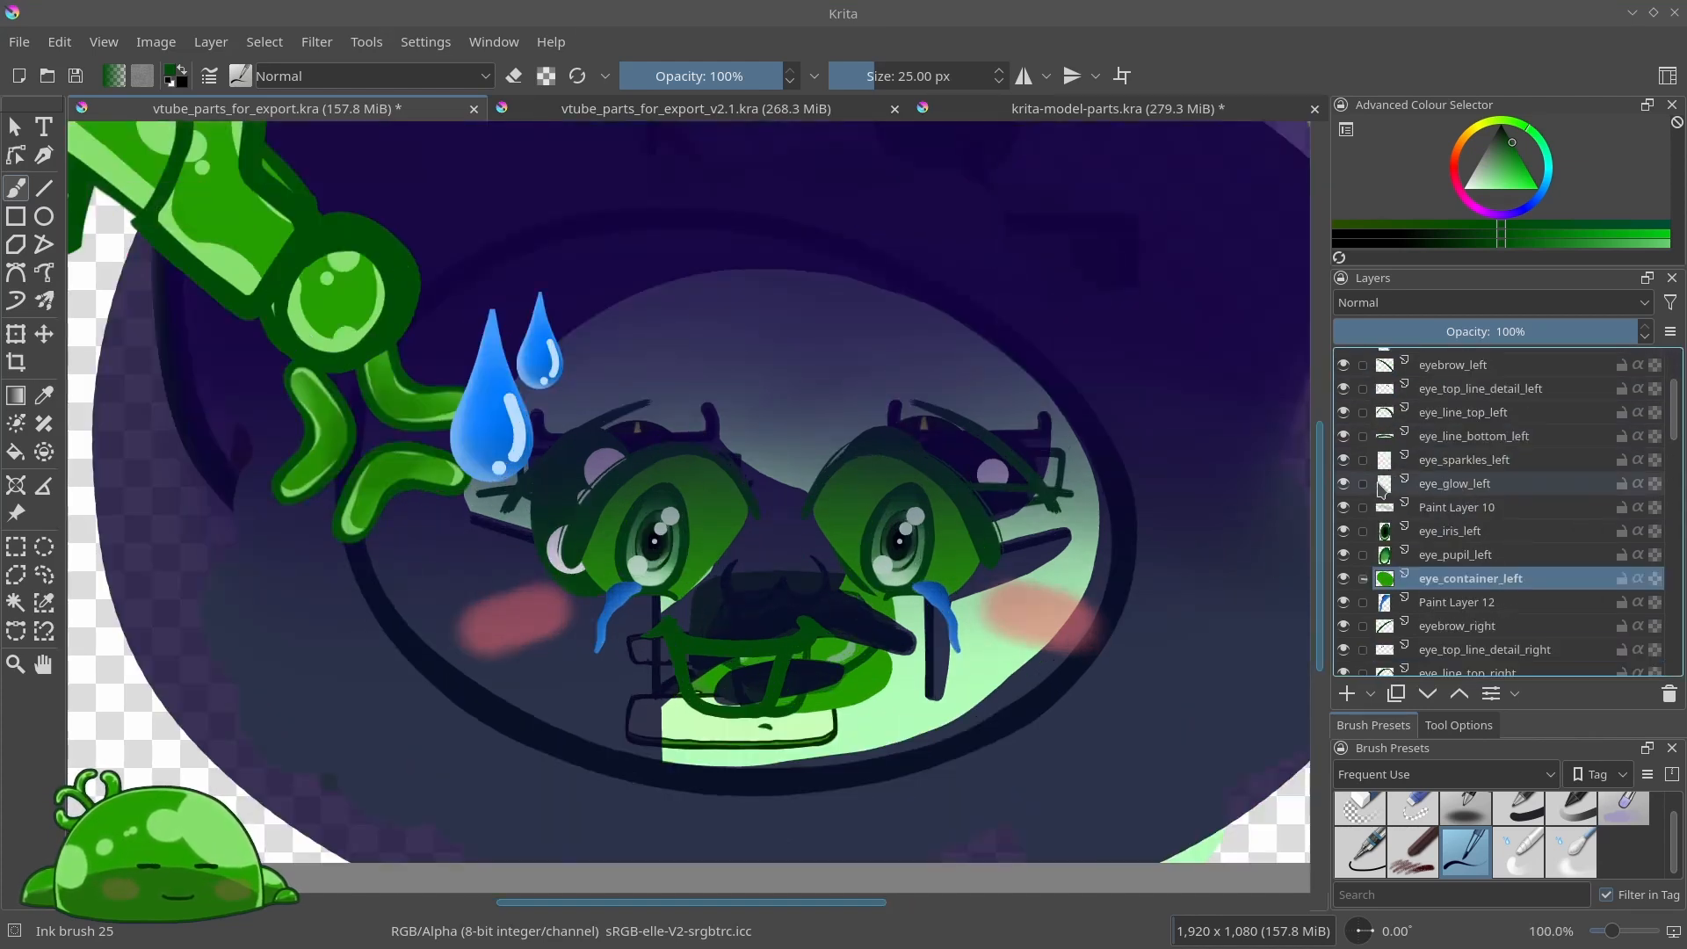
left_click(1379, 515)
scroll(1376, 493, "up", 3)
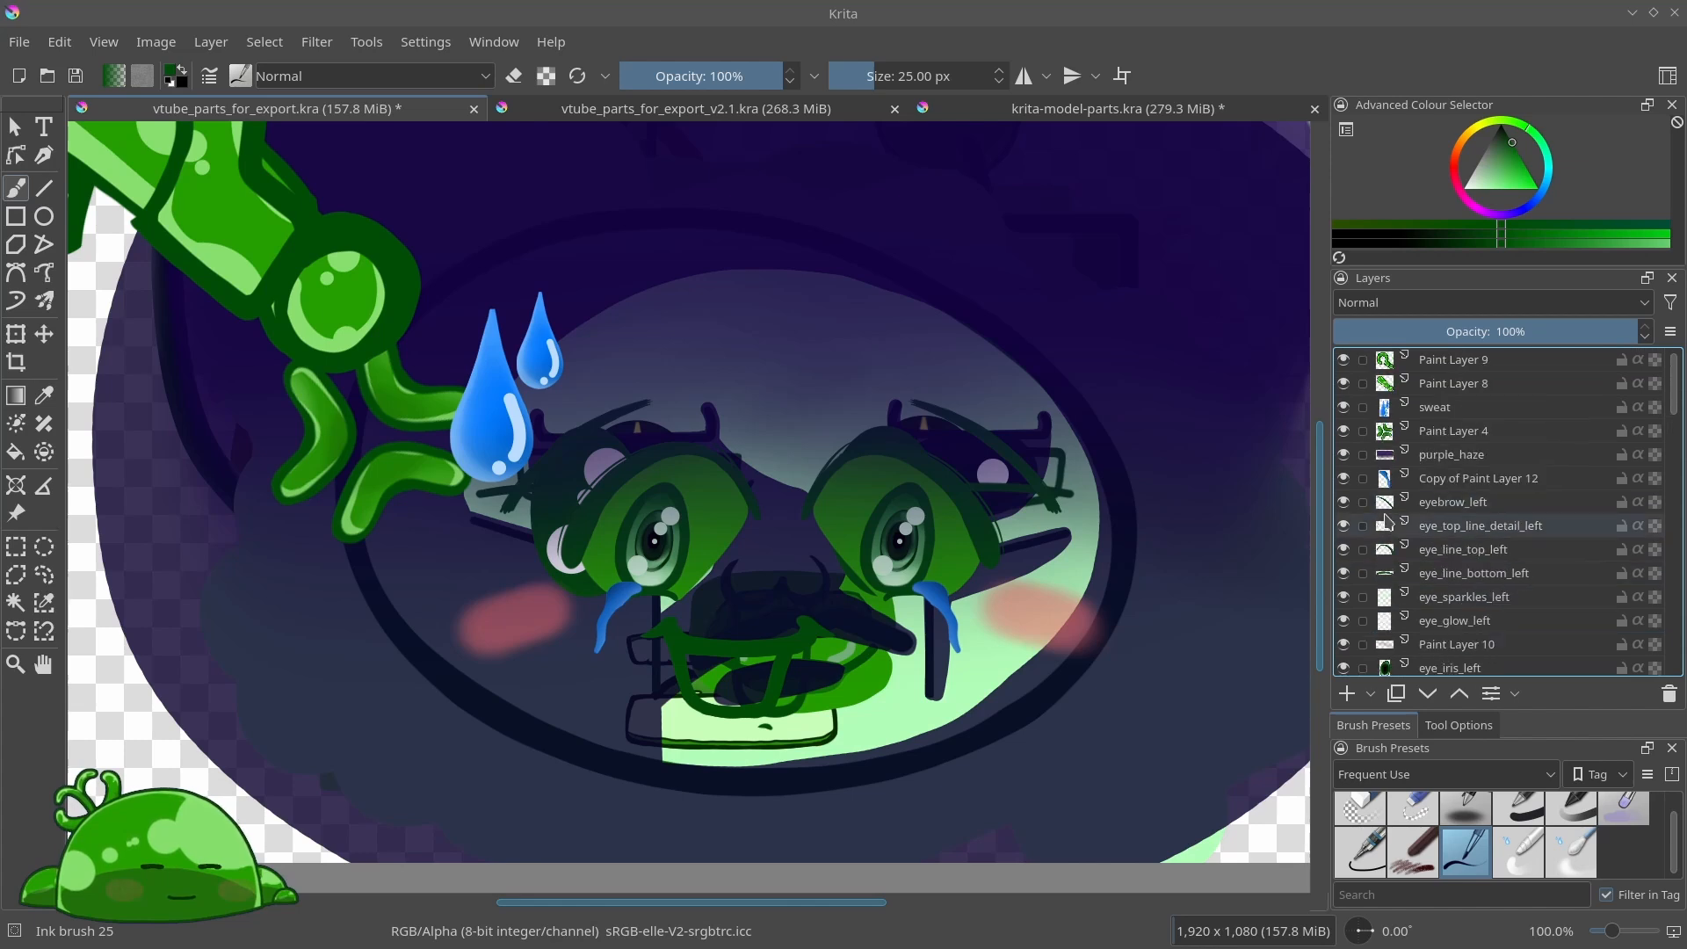
left_click(1344, 454)
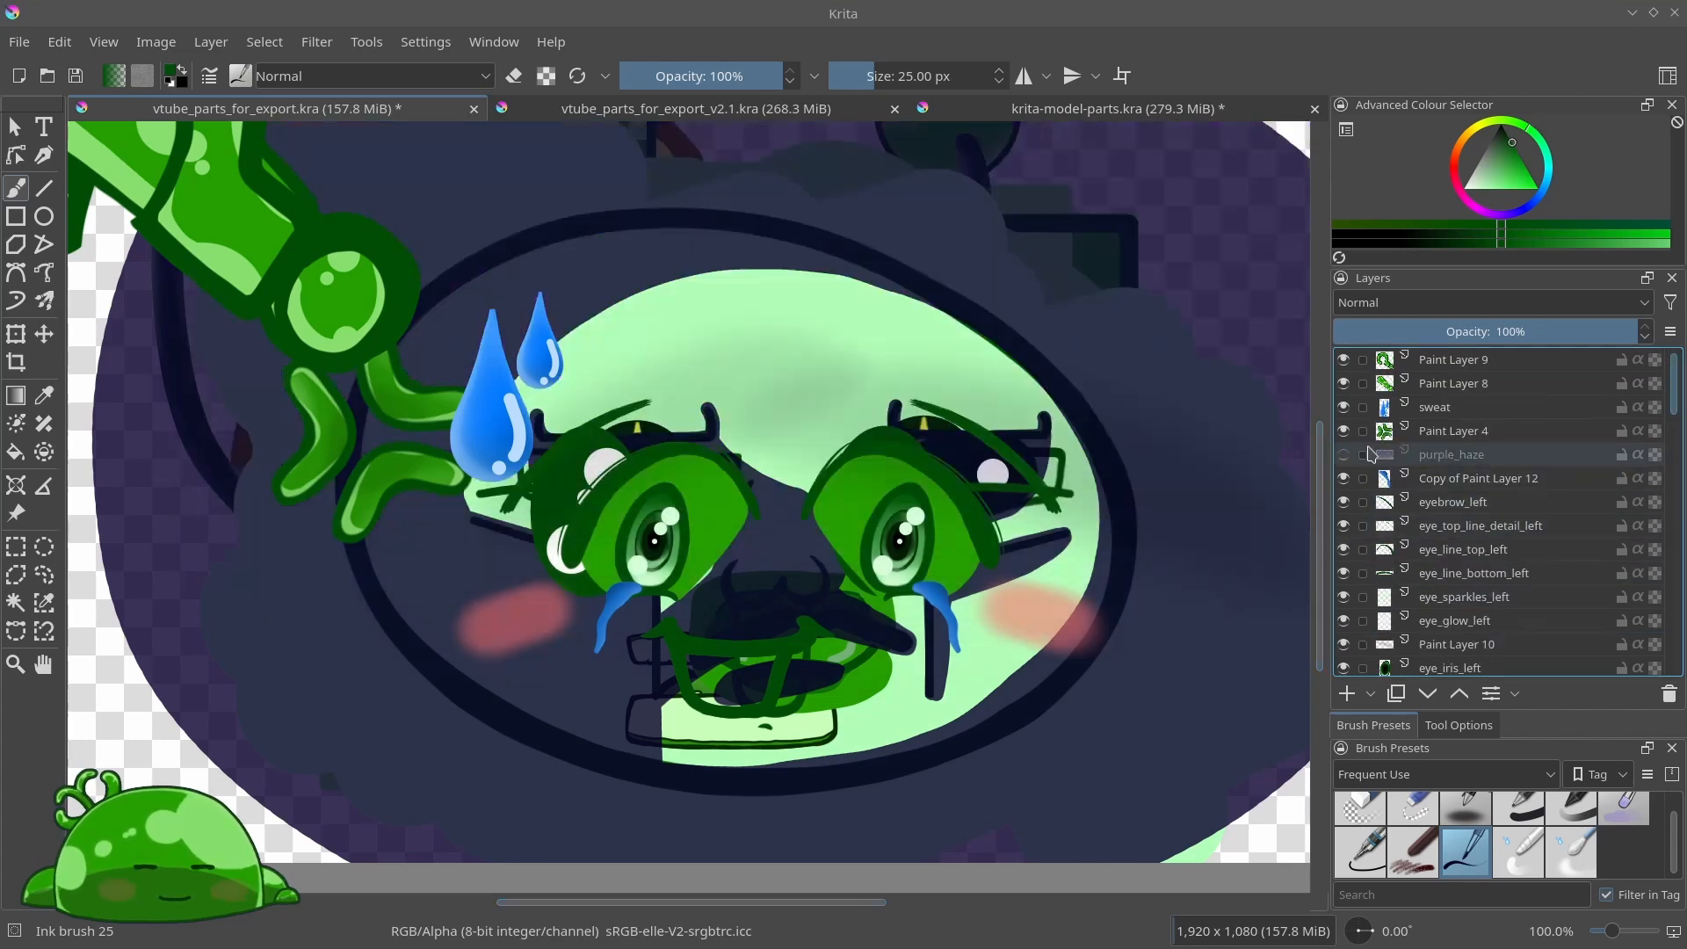
Hide the desolate_shadow, desolate_expression and desolate_colour layers along with default_eyes and default_eyes_shine
scroll(1376, 518, "down", 10)
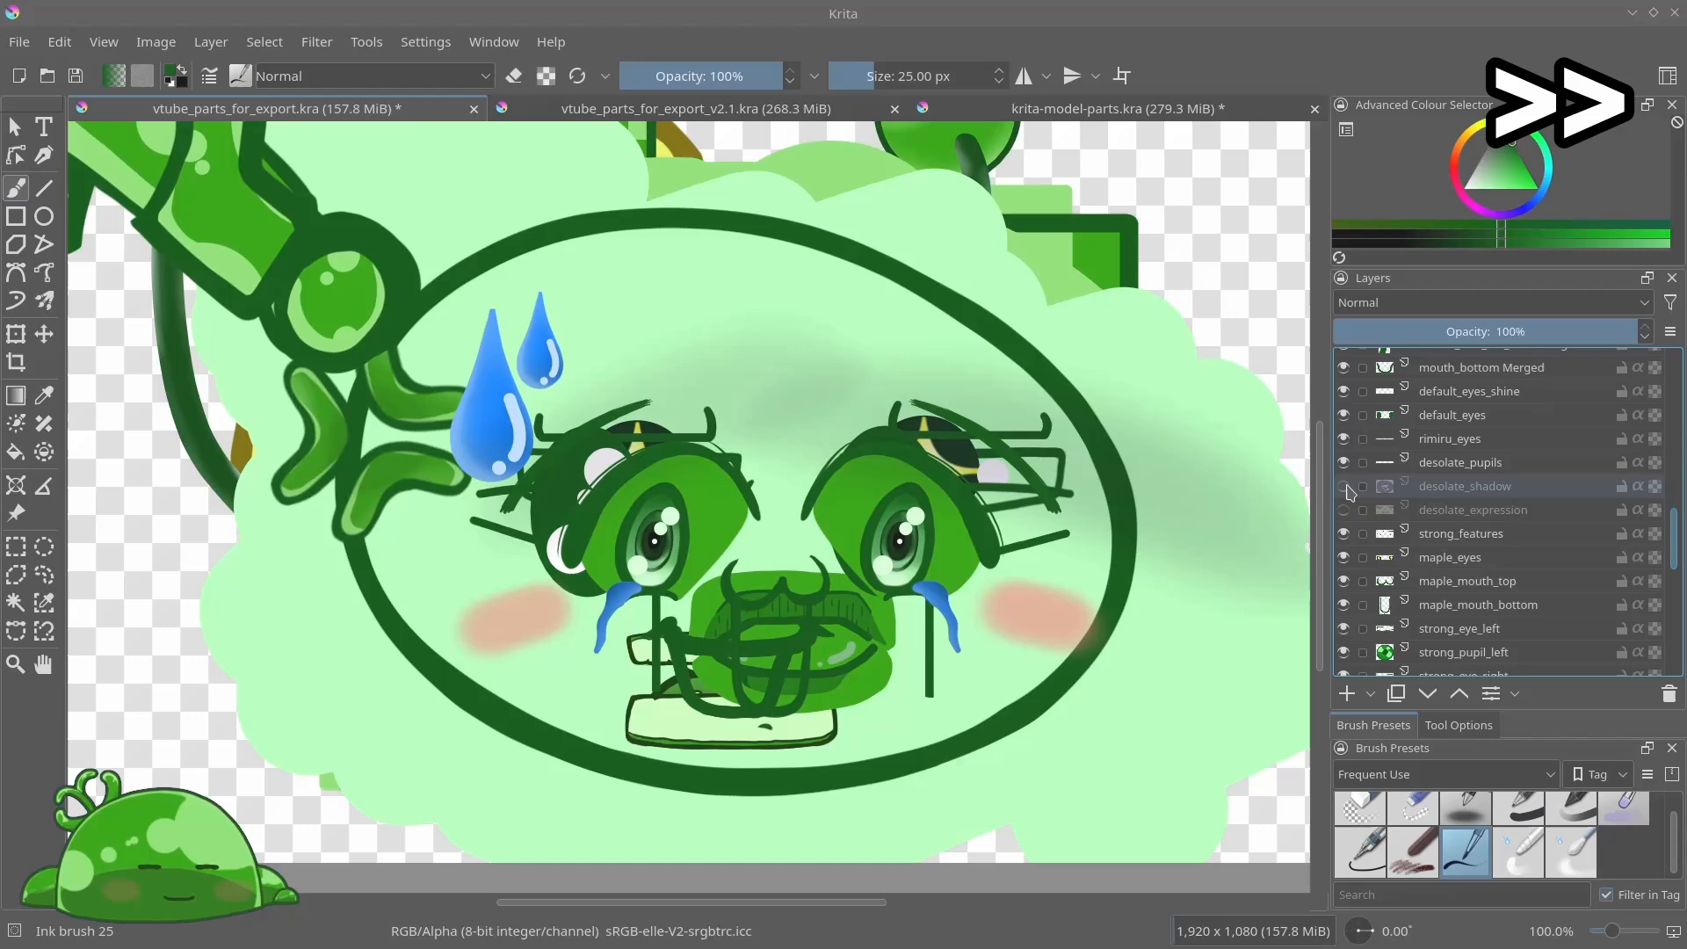
left_click(1344, 486)
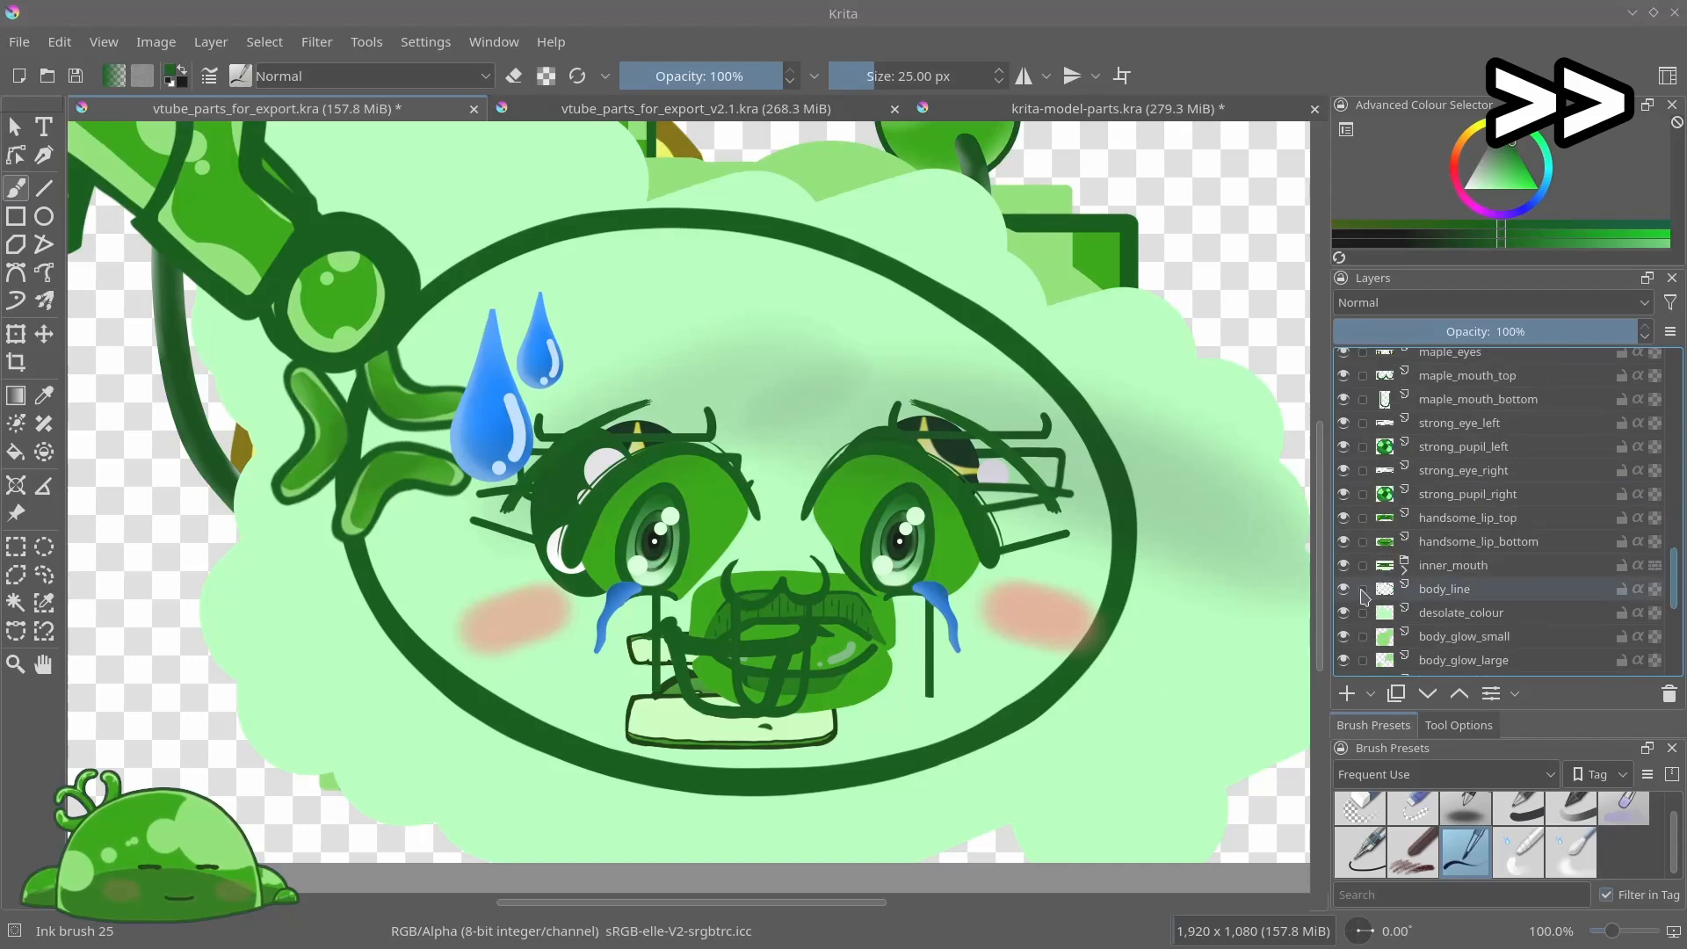
scroll(1348, 606, "down", 3)
left_click(1344, 613)
scroll(1348, 597, "up", 5)
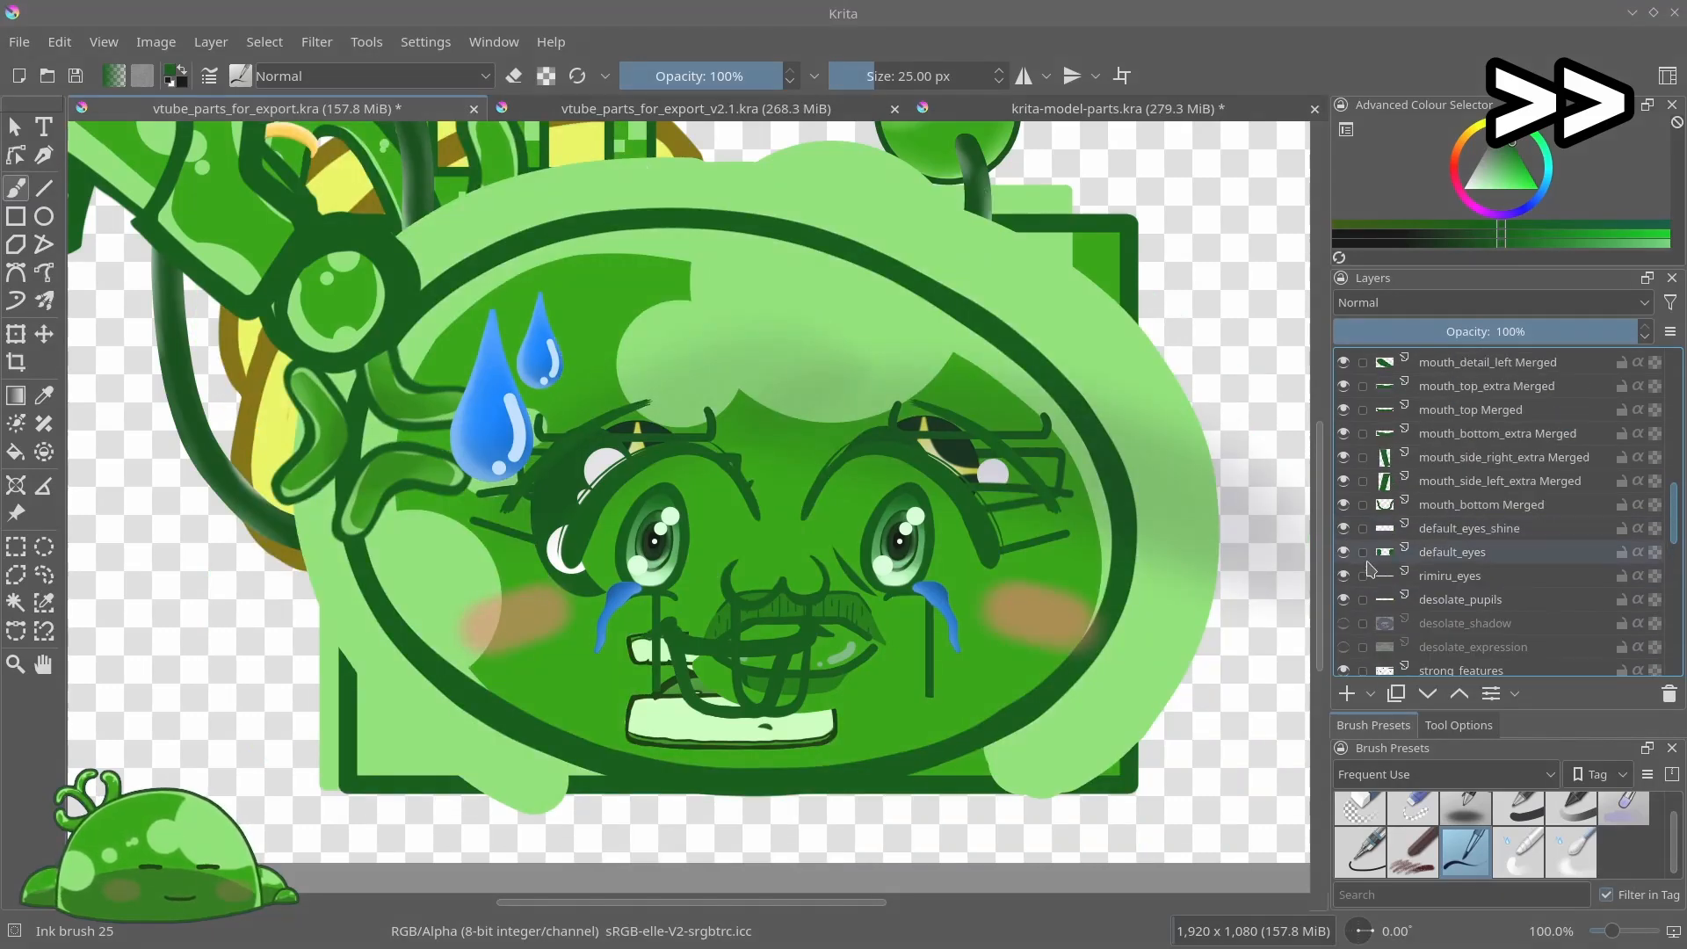
left_click(1344, 552)
Hide the sweat layer, Paint Layers 4, 8 and 9, and the tear layers Copy of Paint Layer 12 and Paint Layer 12
scroll(1354, 528, "up", 10)
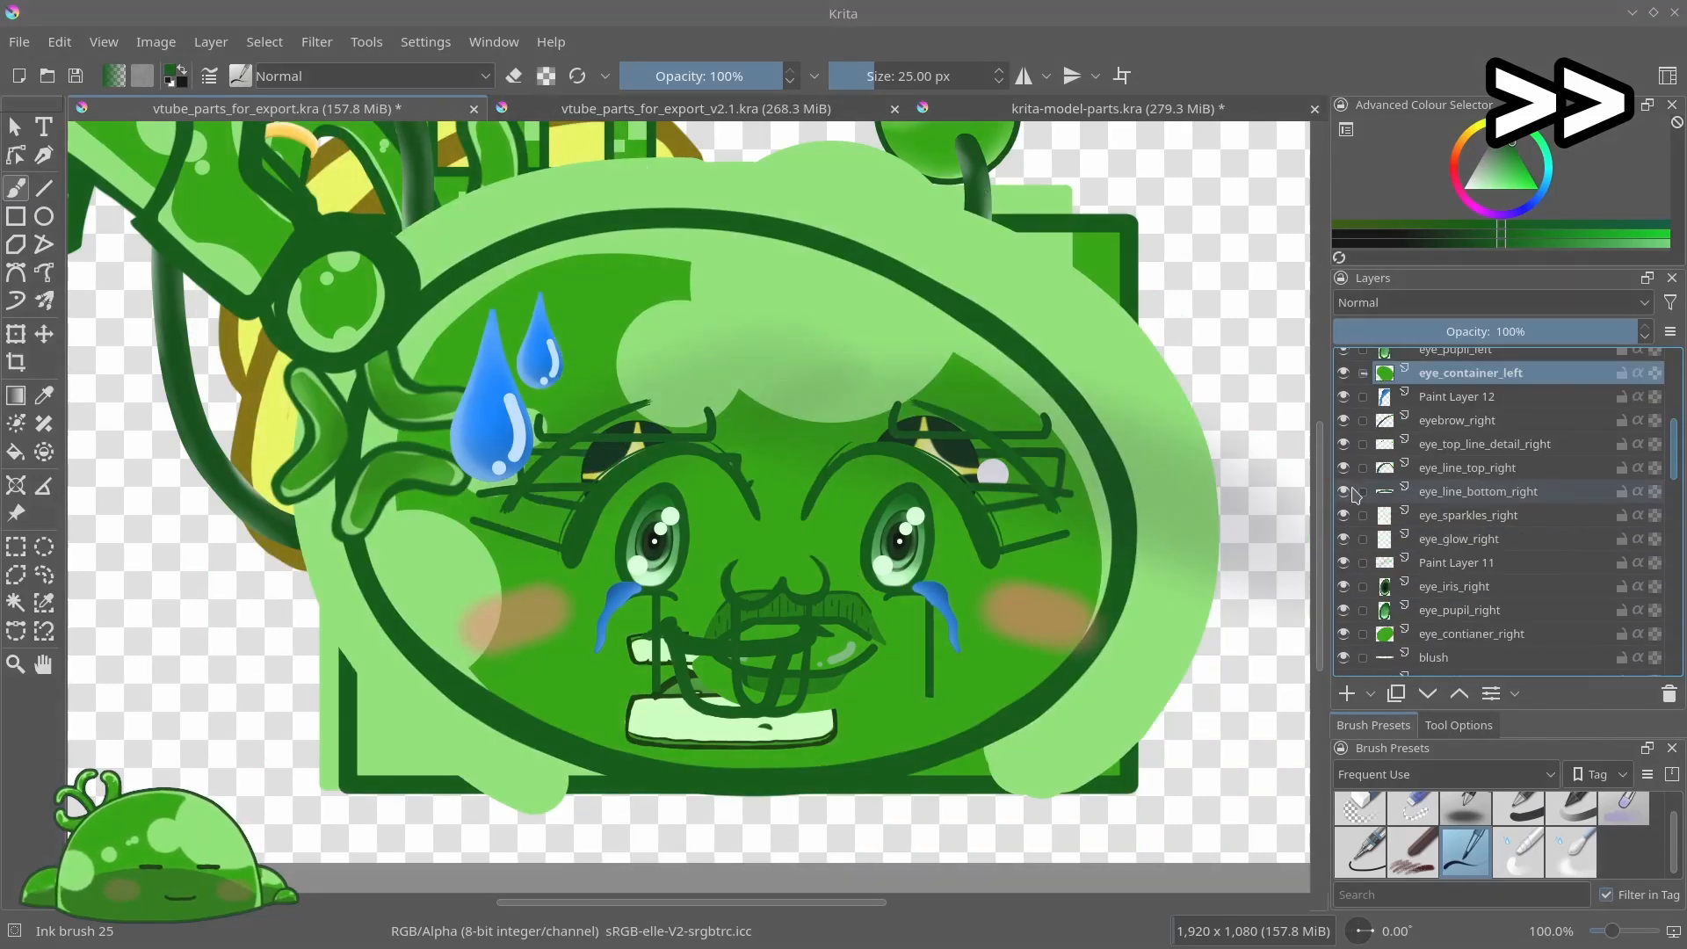
scroll(1355, 495, "up", 2)
left_click(1344, 430)
left_click(1344, 407)
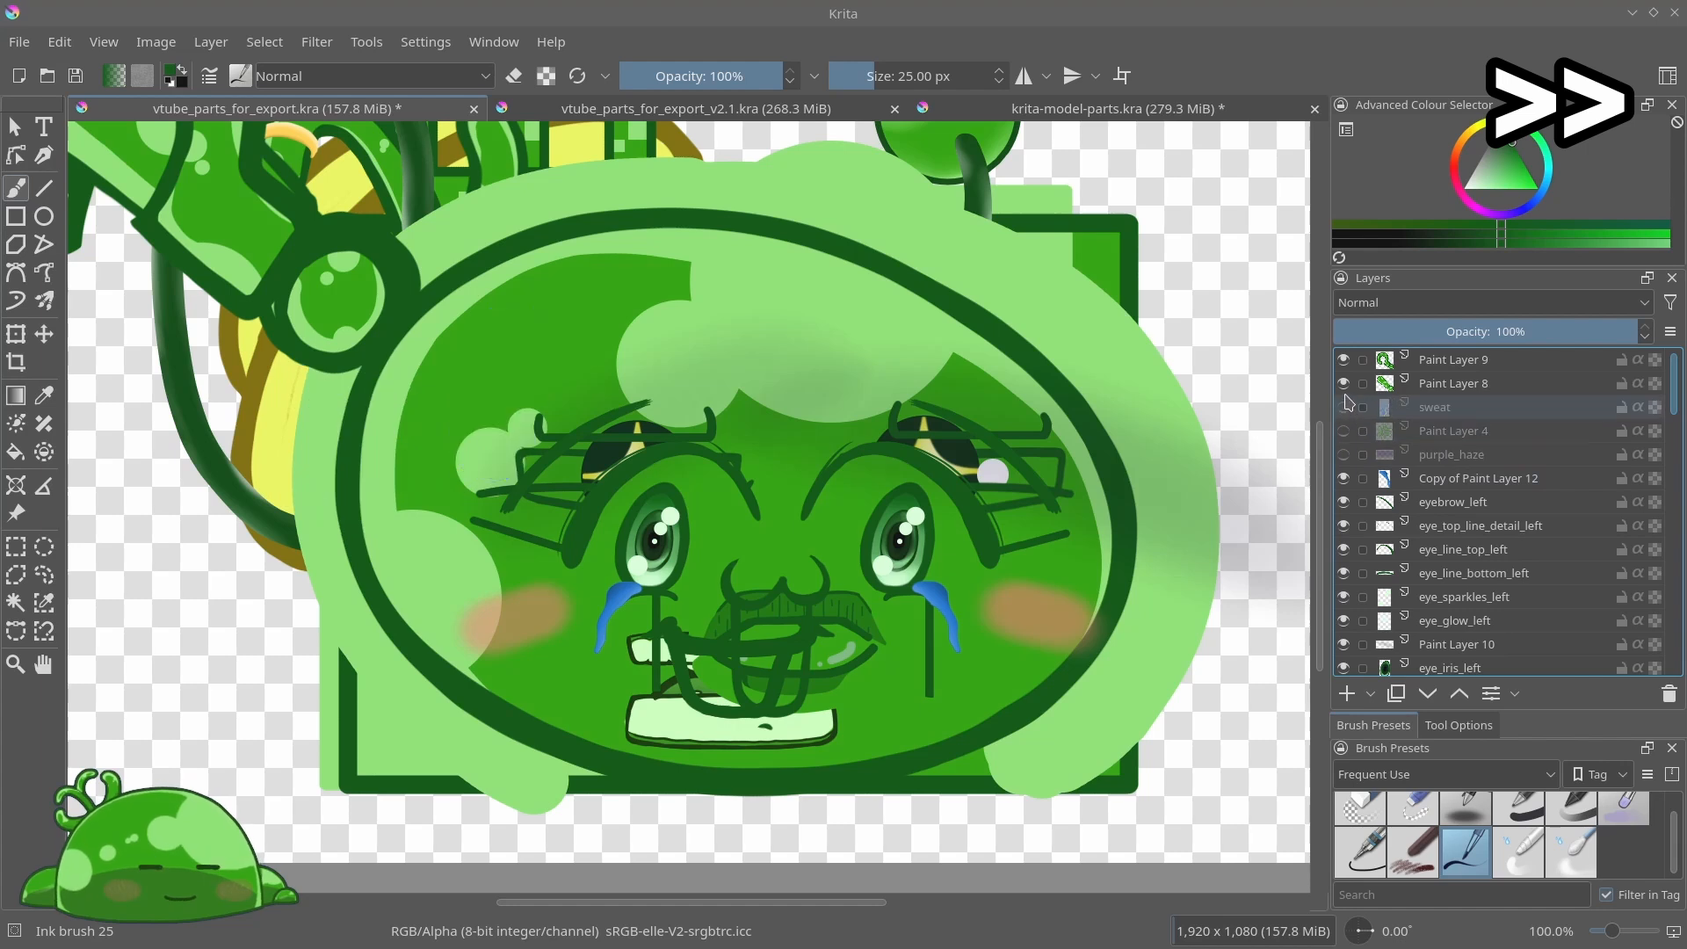
left_click(1344, 384)
left_click(1344, 359)
left_click(1344, 478)
scroll(1368, 530, "down", 2)
scroll(1366, 531, "down", 2)
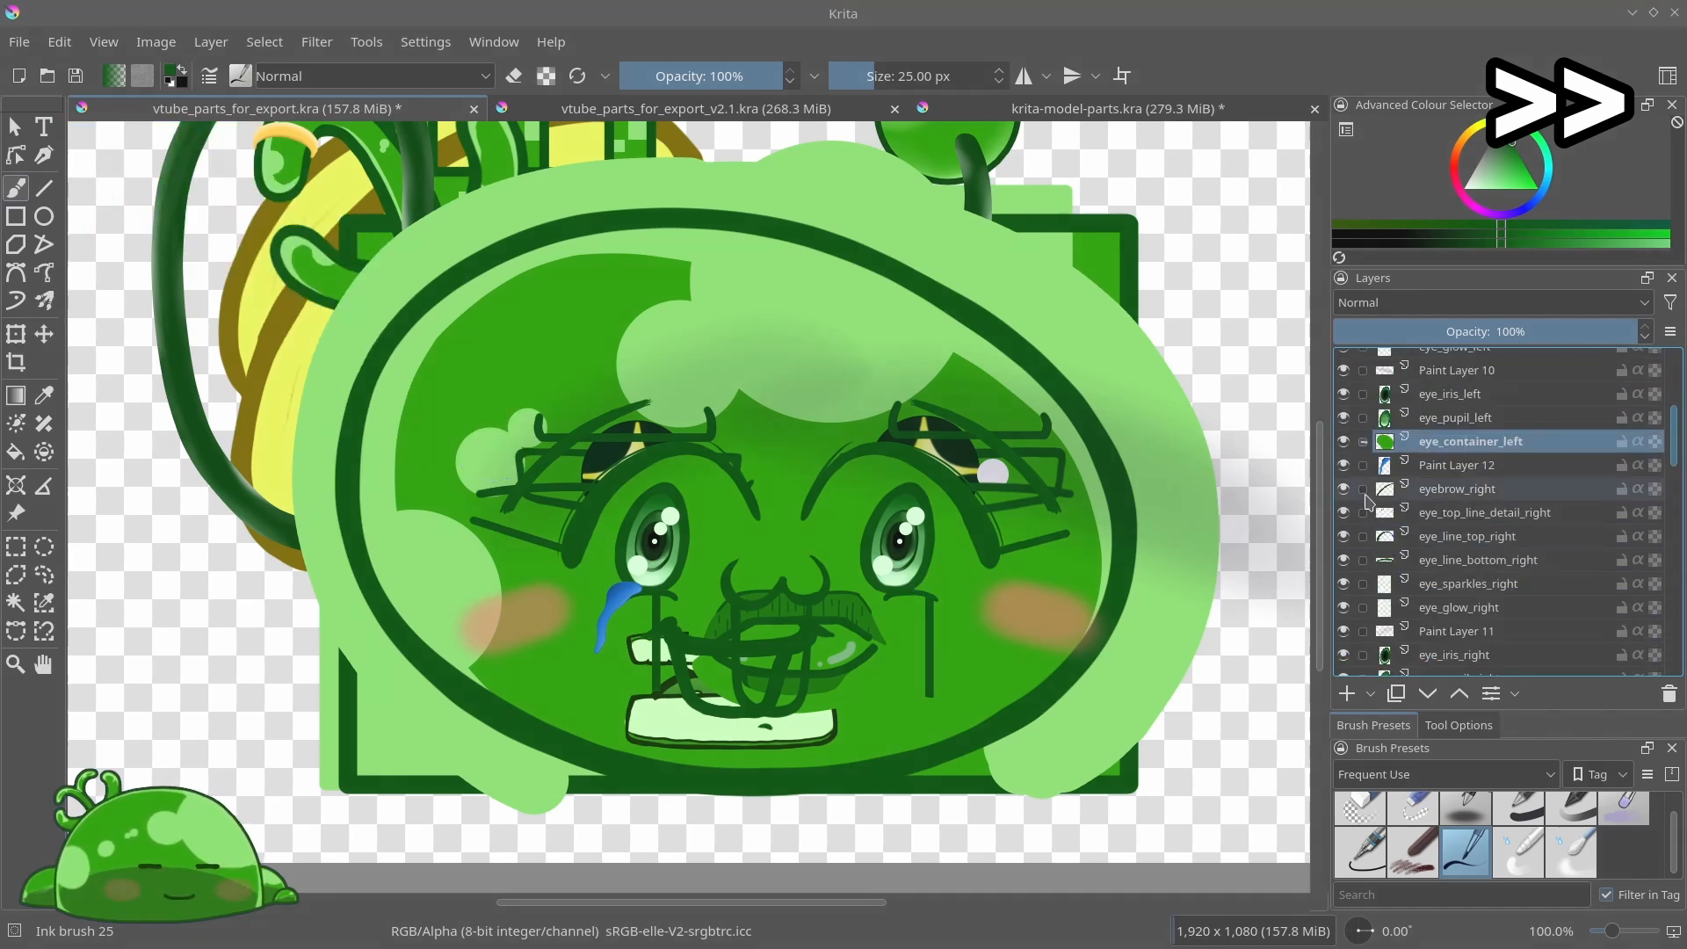
left_click(1343, 465)
Hide the rimiru_eyes, desolate_pupils and strong_features layers
scroll(1409, 534, "down", 2)
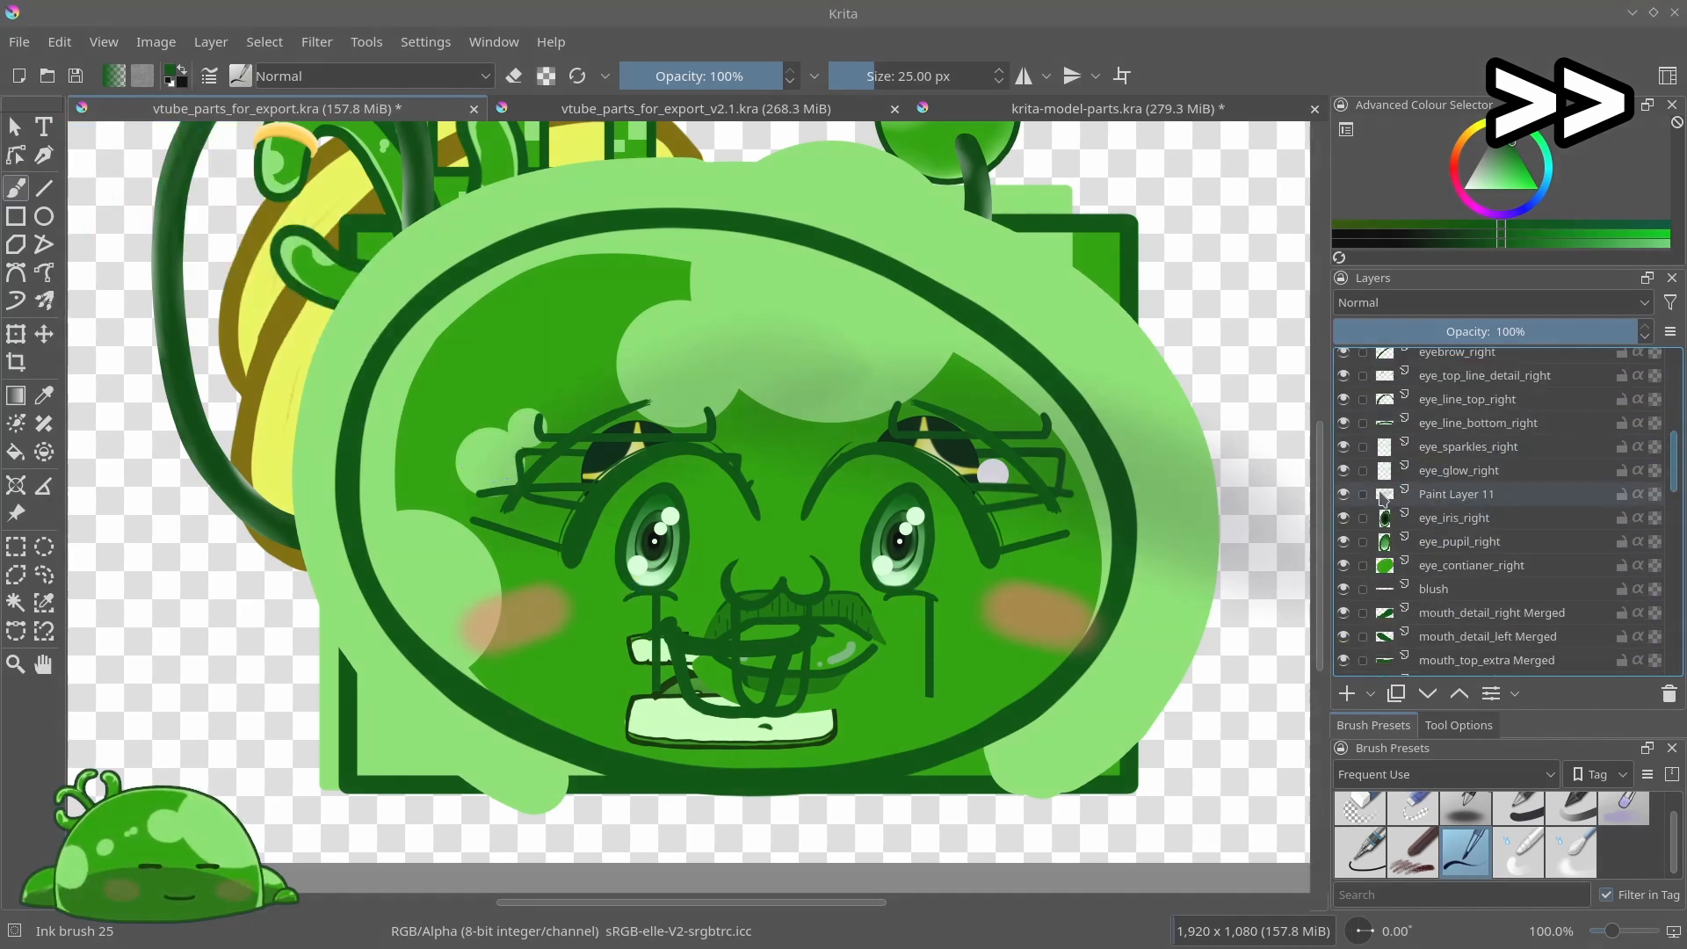
scroll(1397, 514, "down", 4)
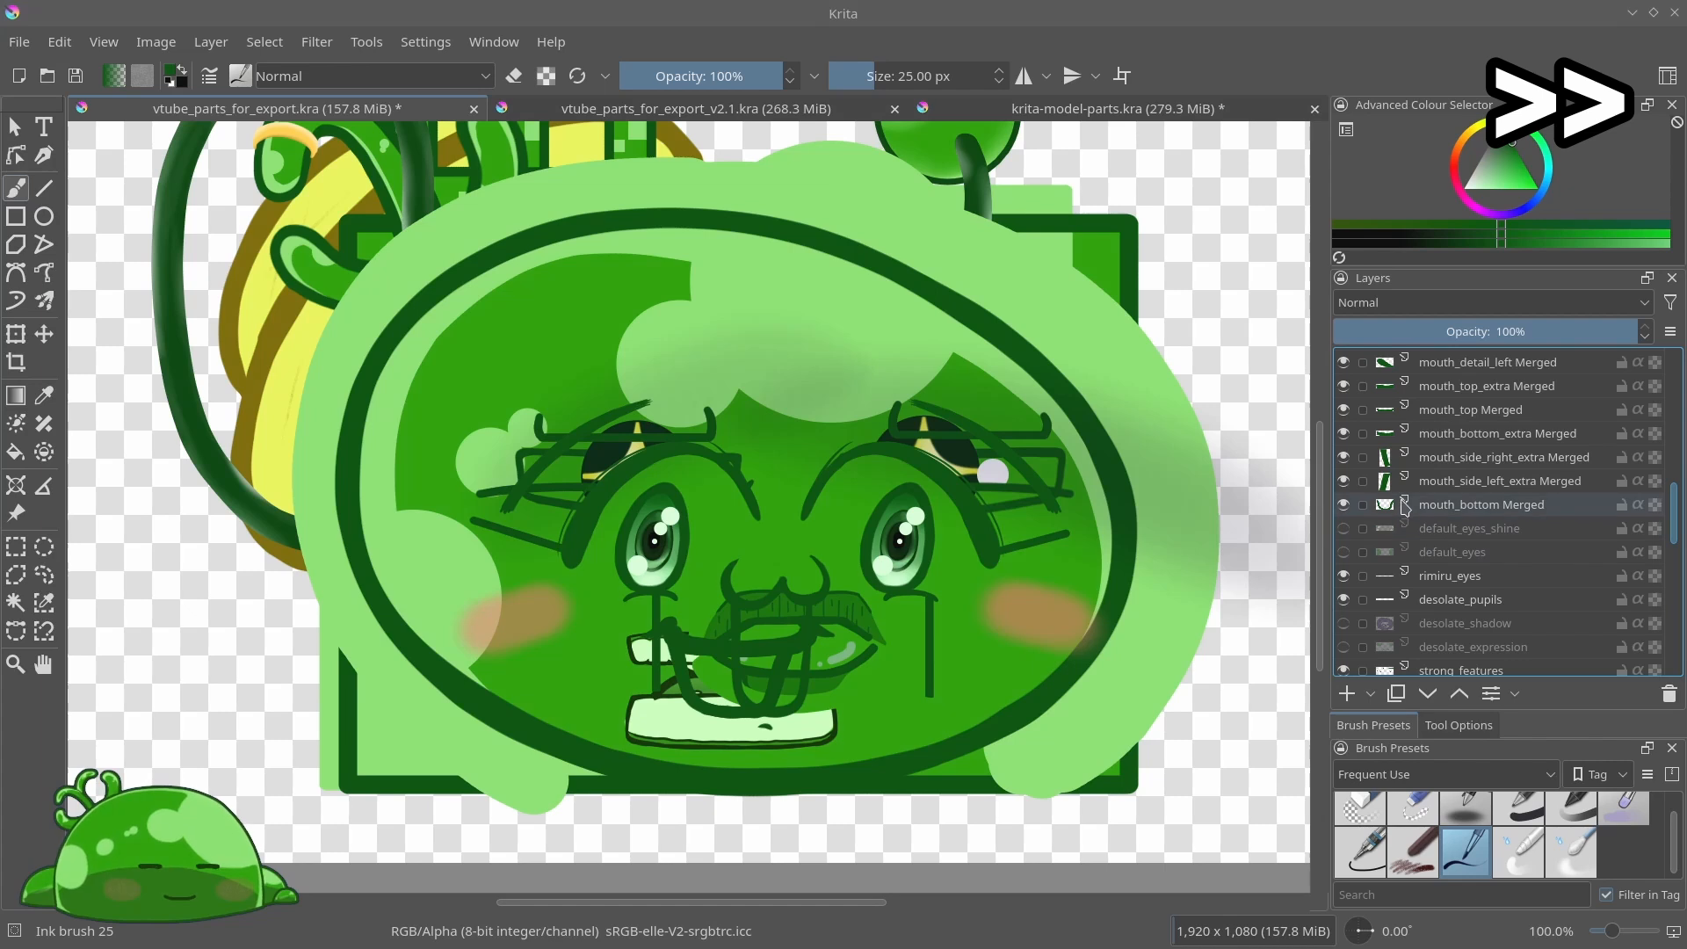
scroll(1408, 510, "up", 5)
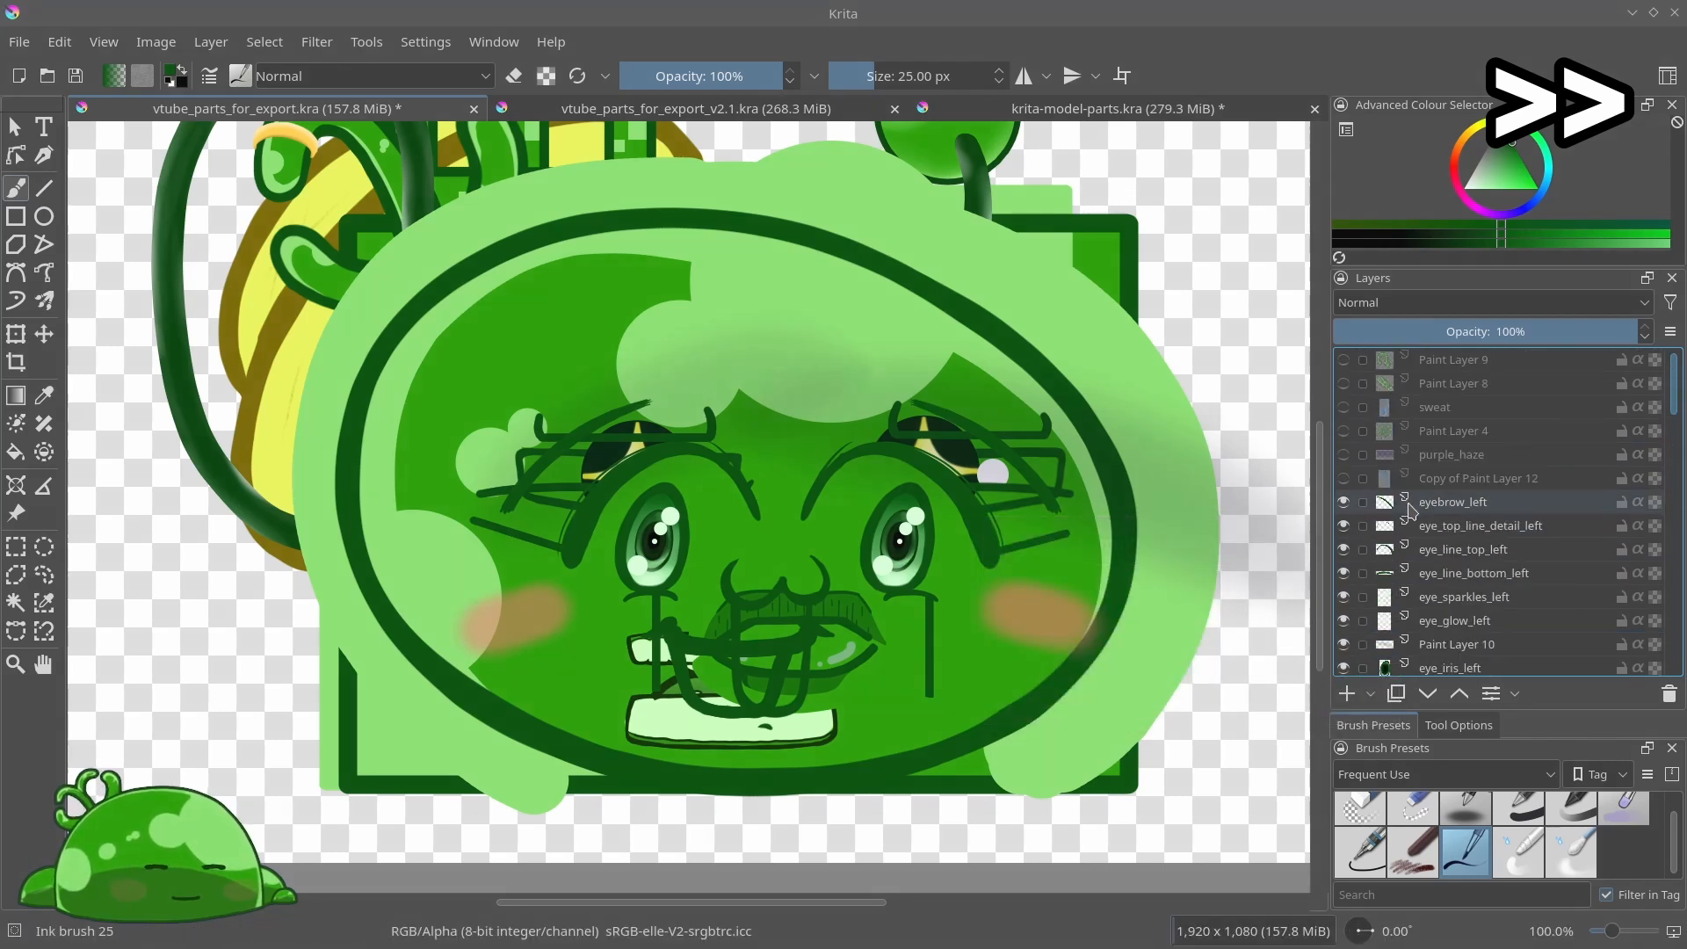
scroll(1409, 509, "down", 5)
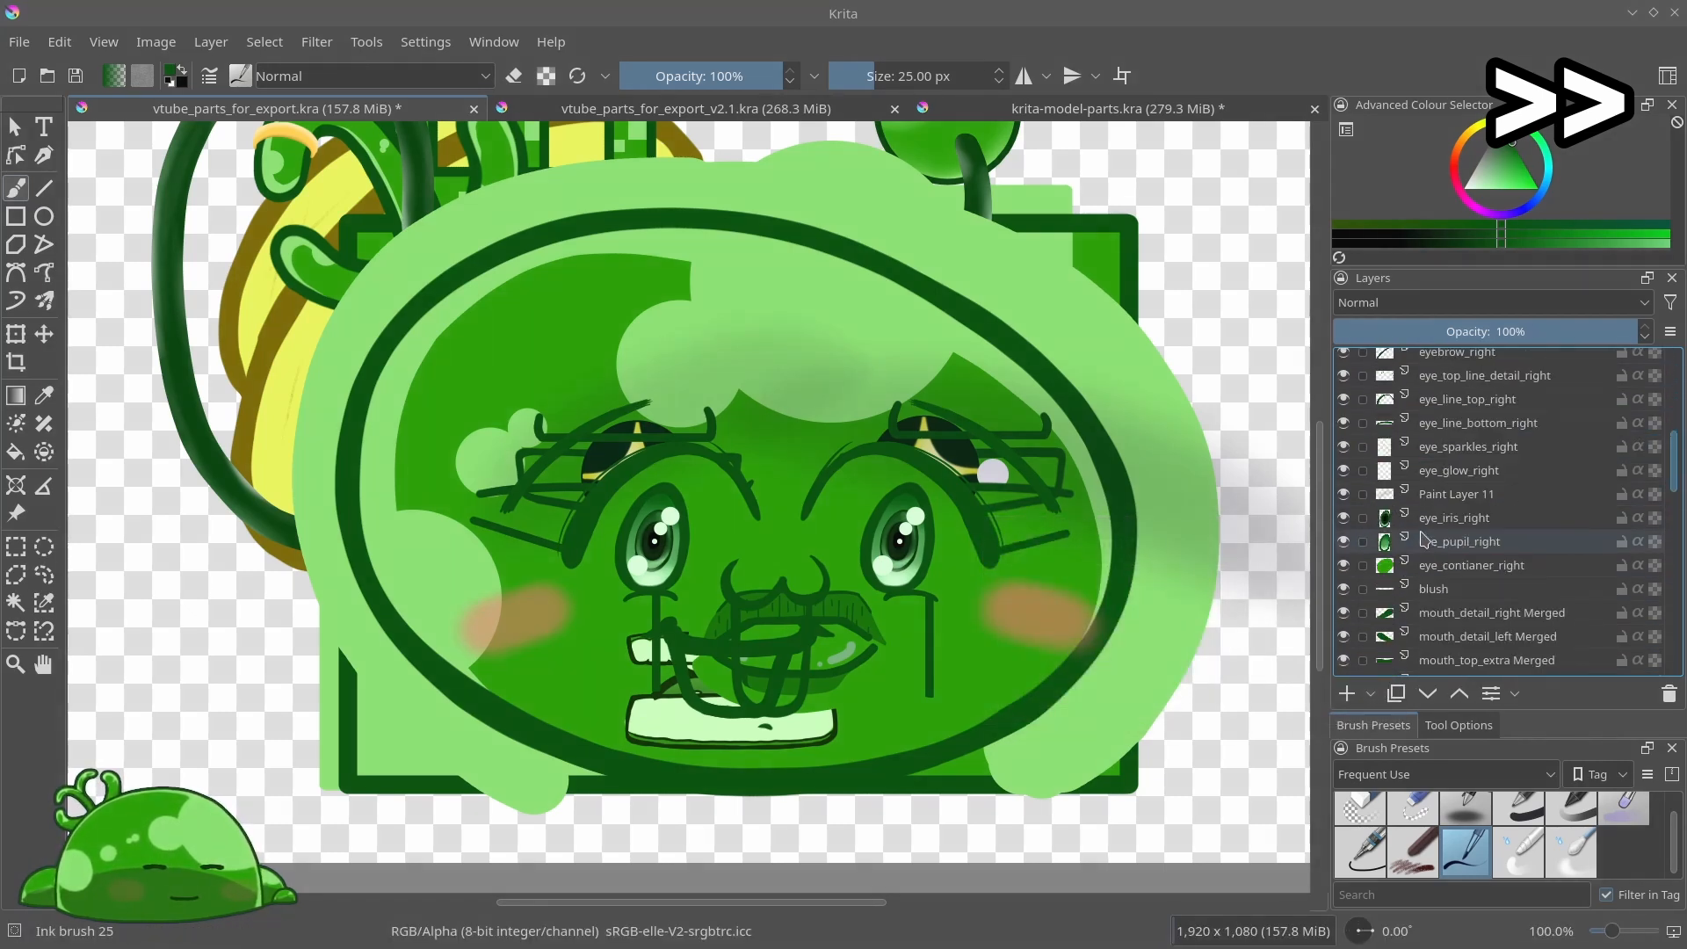
scroll(1433, 527, "down", 5)
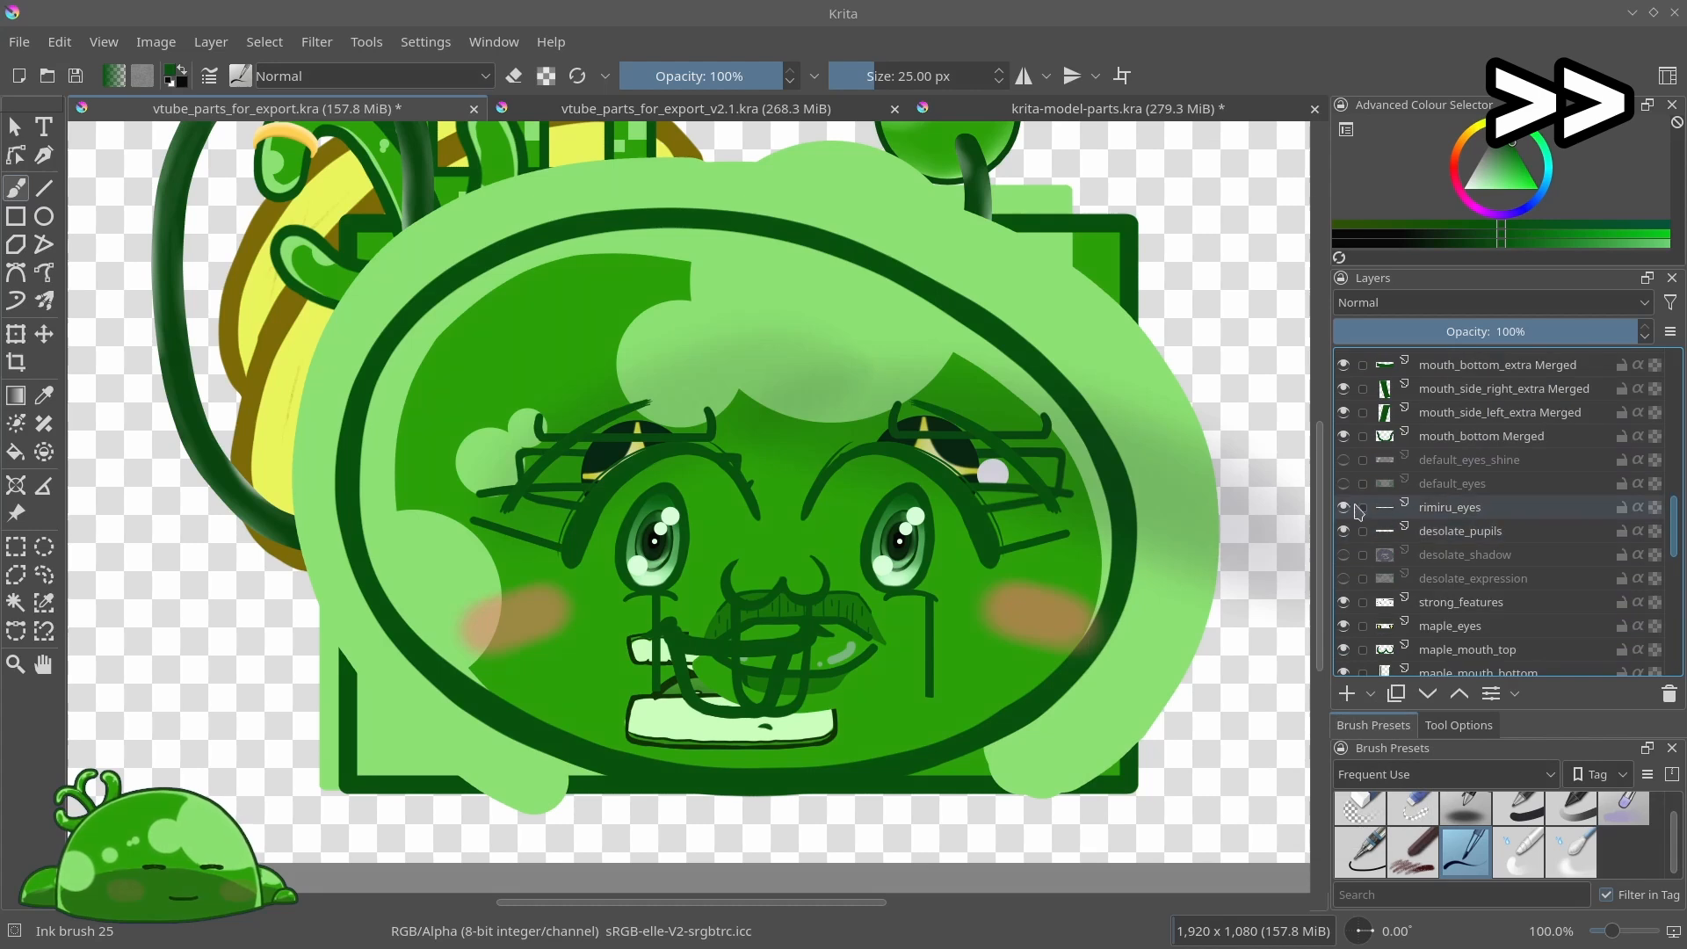
left_click(1348, 532)
left_click(1344, 531)
left_click(1343, 602)
scroll(1344, 607, "down", 1)
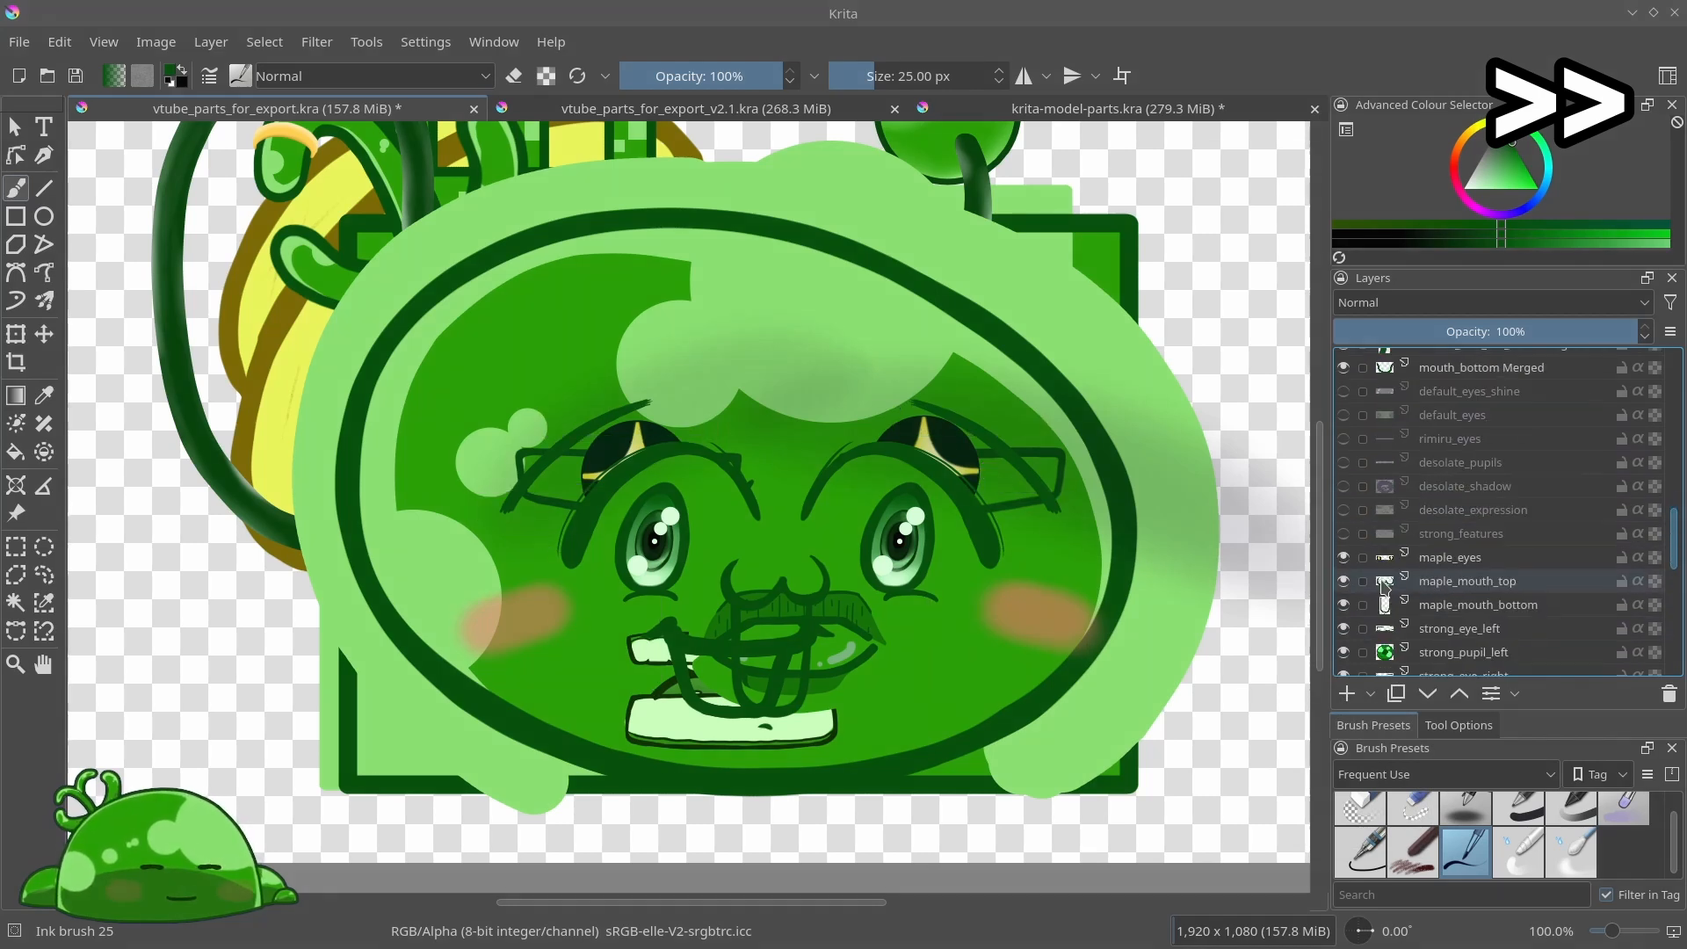
Hide the maple_eyes, maple_mouth_top and maple_mouth_bottom layers
left_click(1343, 557)
left_click(1344, 581)
left_click(1344, 604)
scroll(1343, 605, "down", 1)
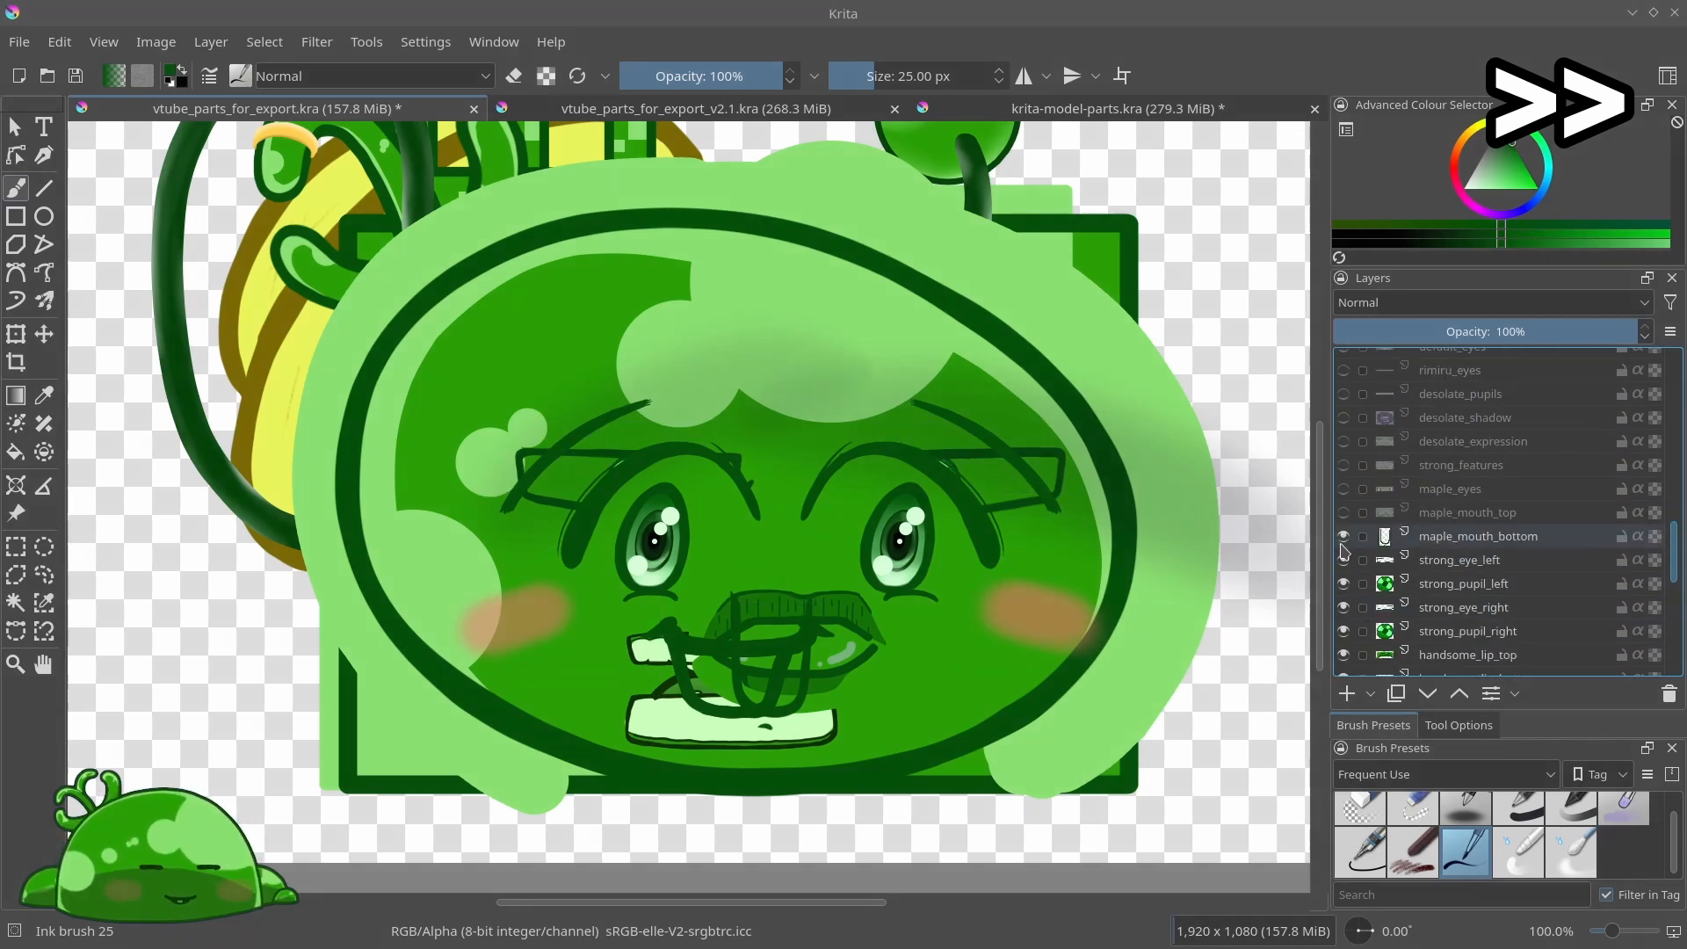
Hide strong_pupil_left, strong_eye_right and strong_pupil_right, plus the handsome_lip_top and handsome_lip_bottom layers
left_click(1344, 584)
left_click(1344, 607)
left_click(1344, 631)
scroll(1344, 631, "down", 1)
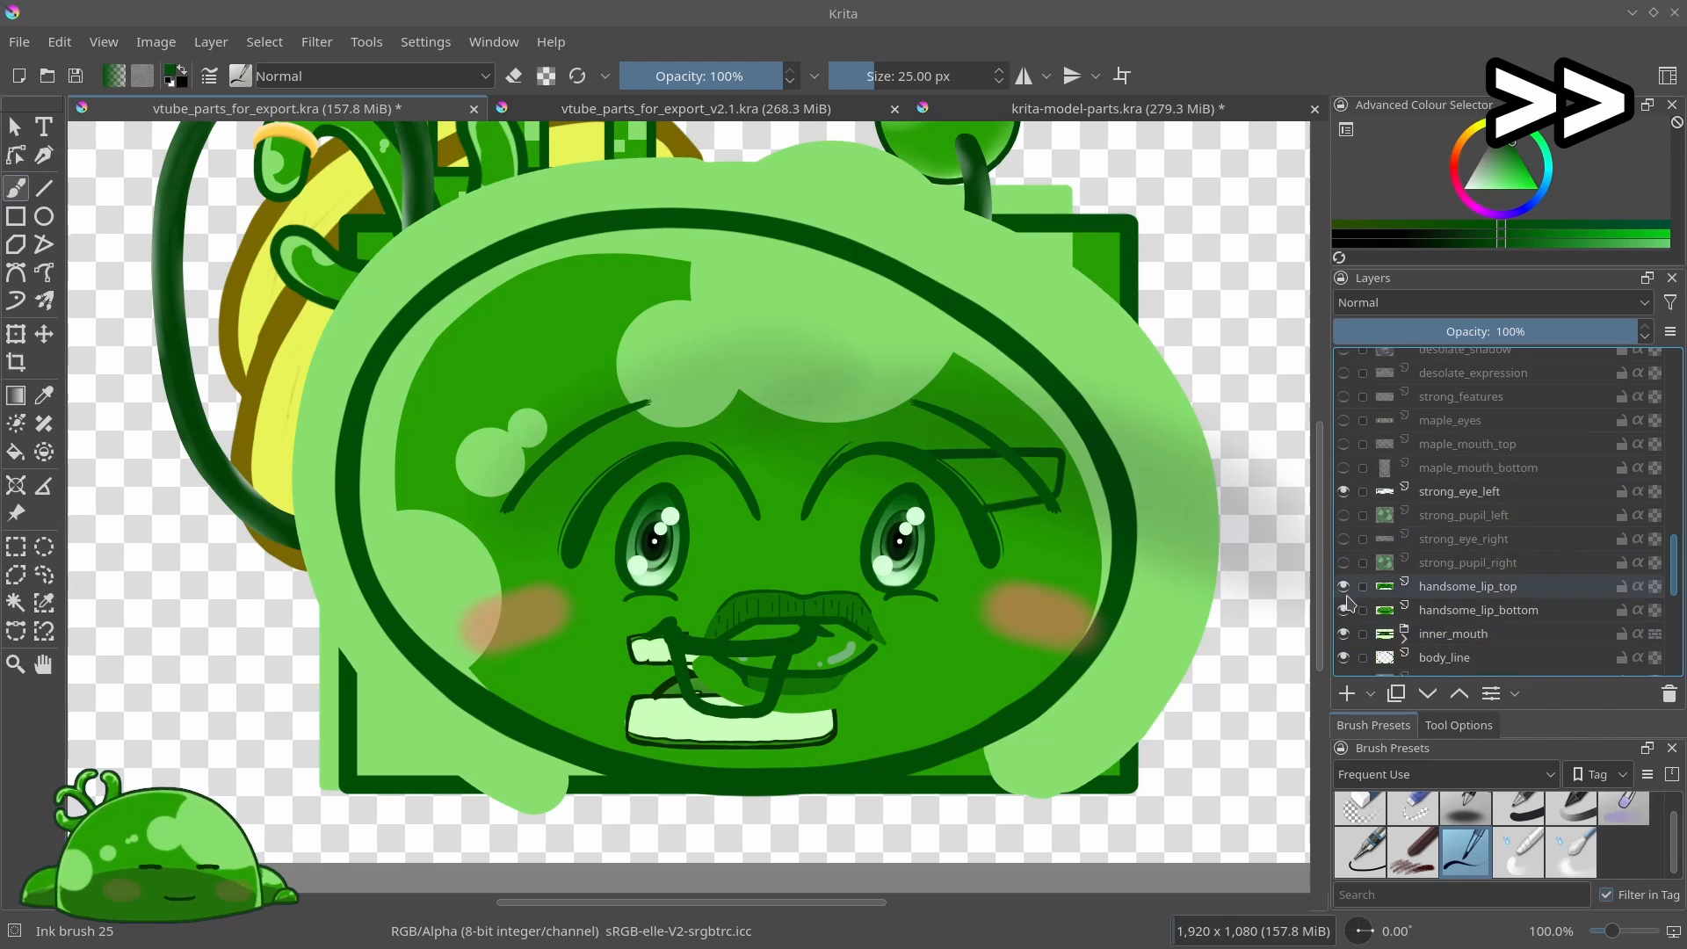
left_click(1344, 586)
left_click(1344, 610)
scroll(1349, 615, "down", 1)
Expand the inner_mouth group and enable Inherit Alpha on teeth_top, teeth_bottom, teeth_top_behind, teeth_bottom_behind and tongue
left_click(1406, 567)
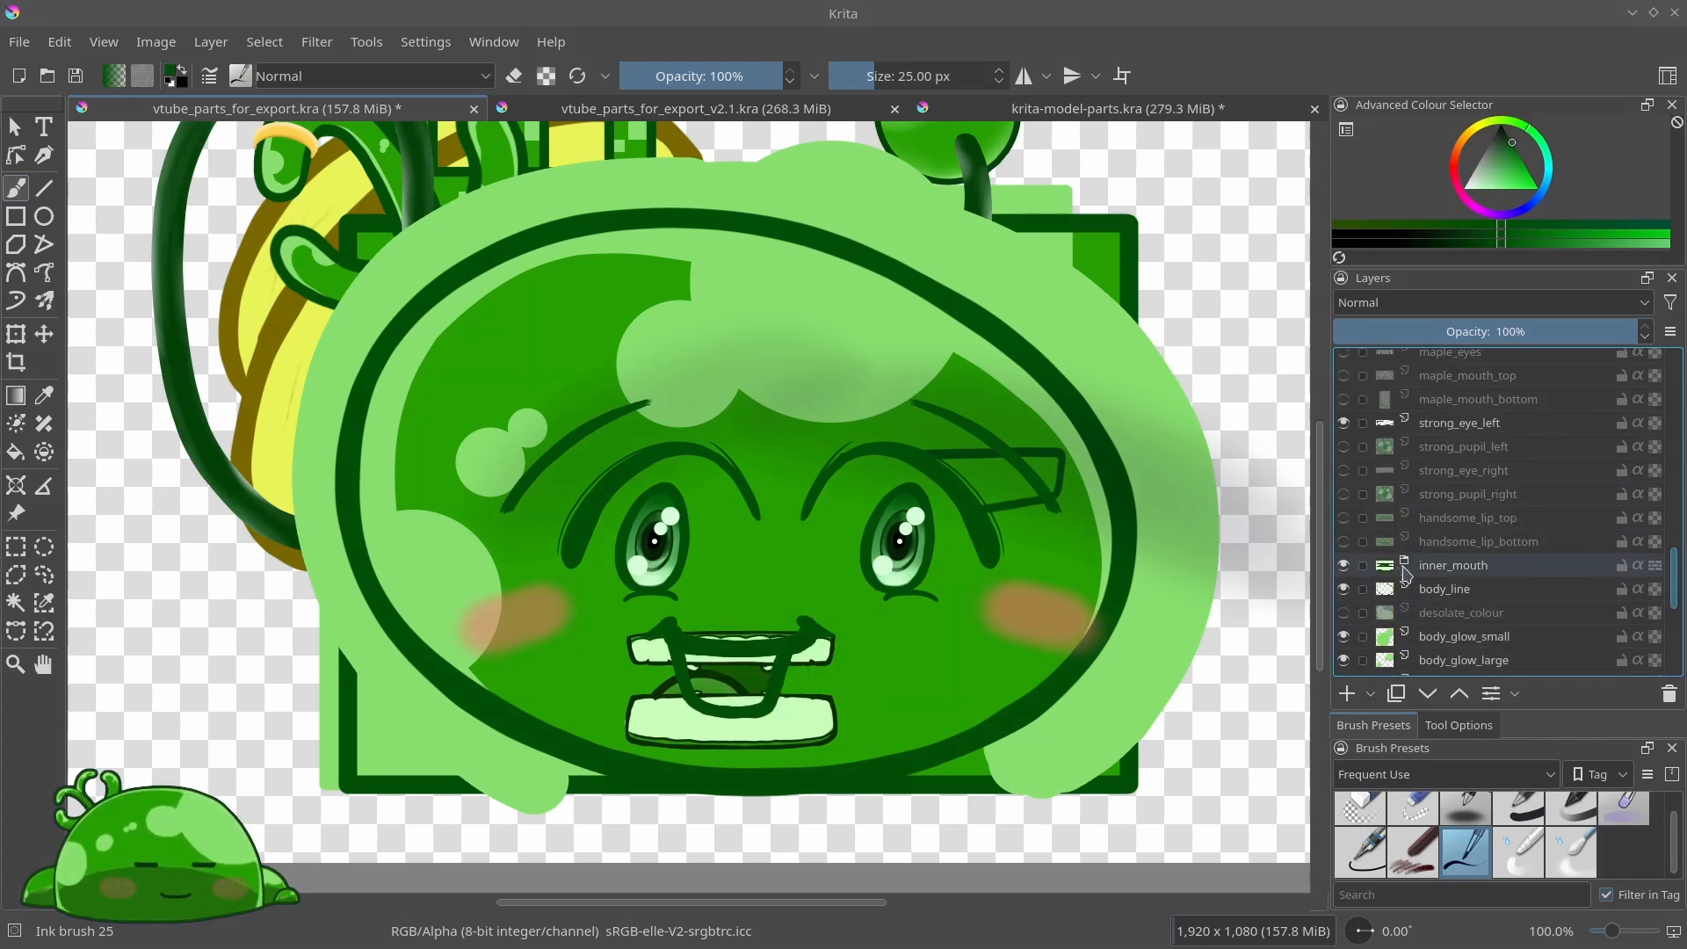
scroll(717, 523, "down", 2)
scroll(707, 642, "up", 3)
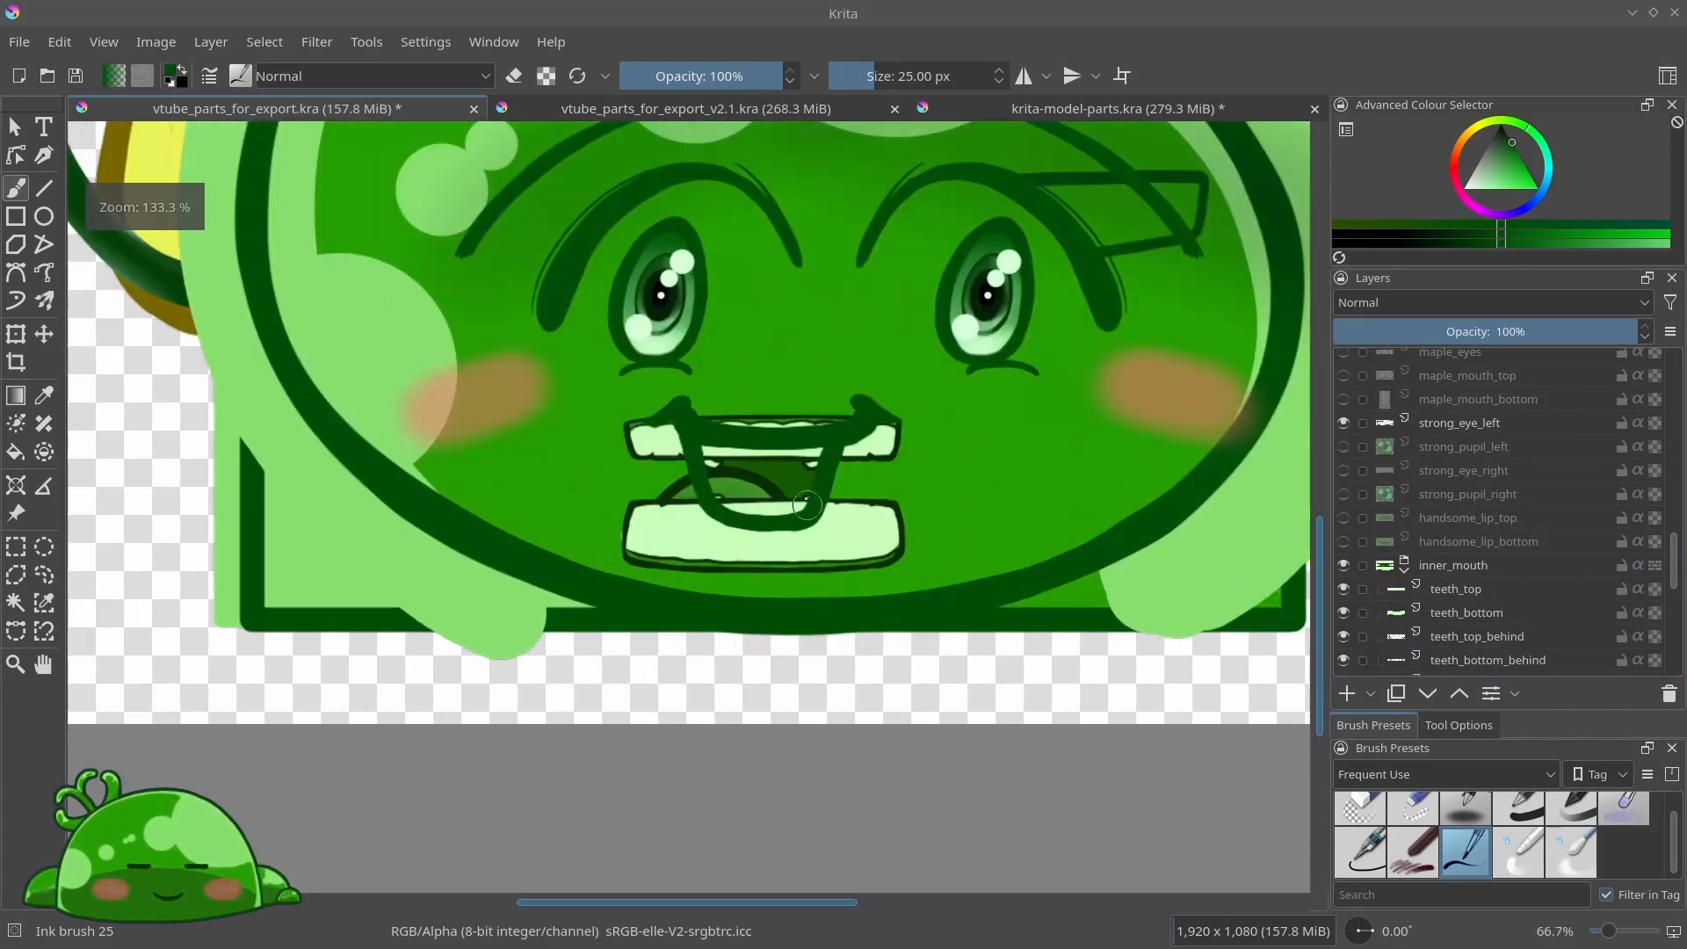
scroll(832, 583, "down", 1)
scroll(817, 589, "up", 3)
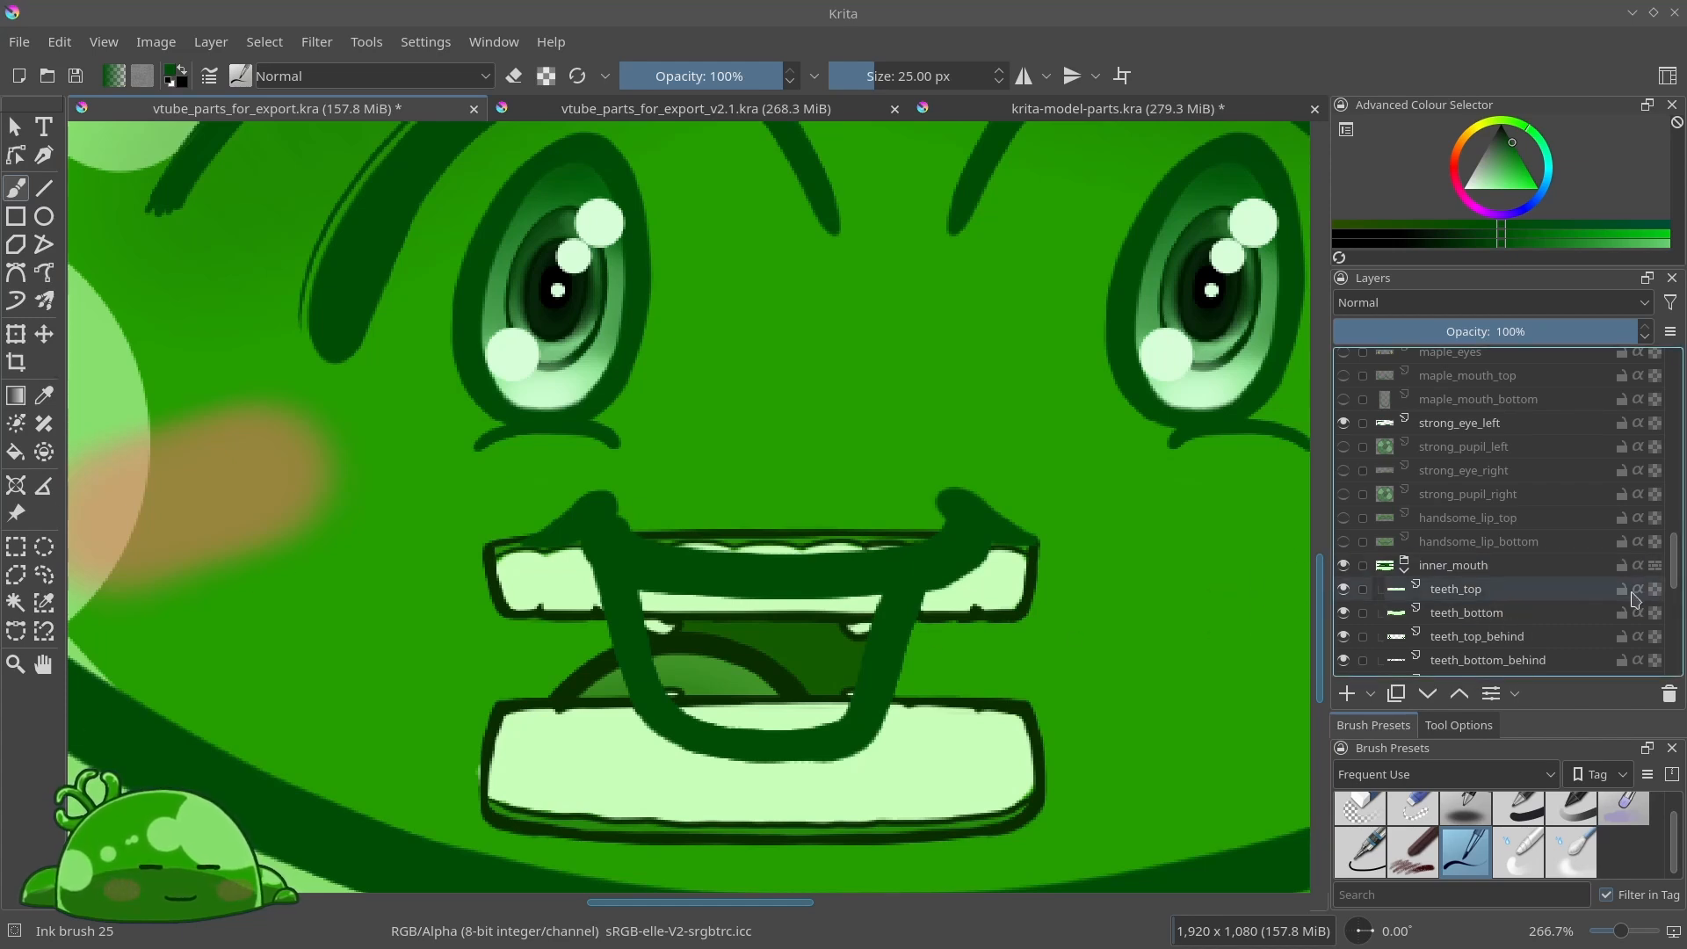
scroll(1546, 600, "down", 1)
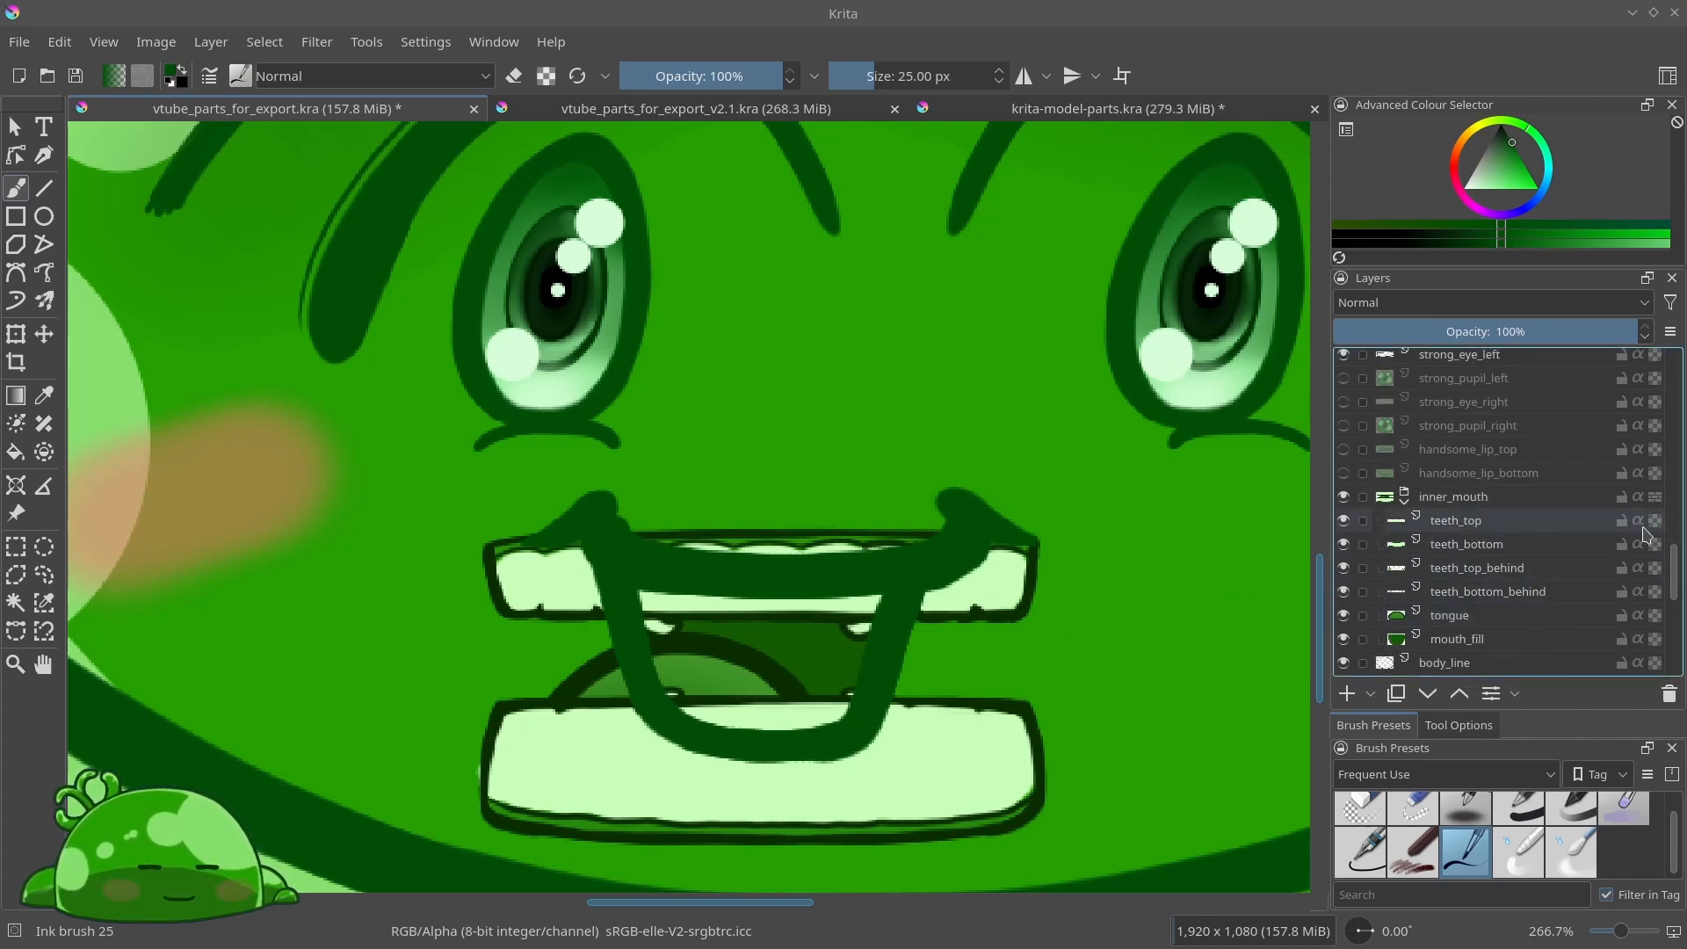
left_click(1639, 521)
left_click(1639, 544)
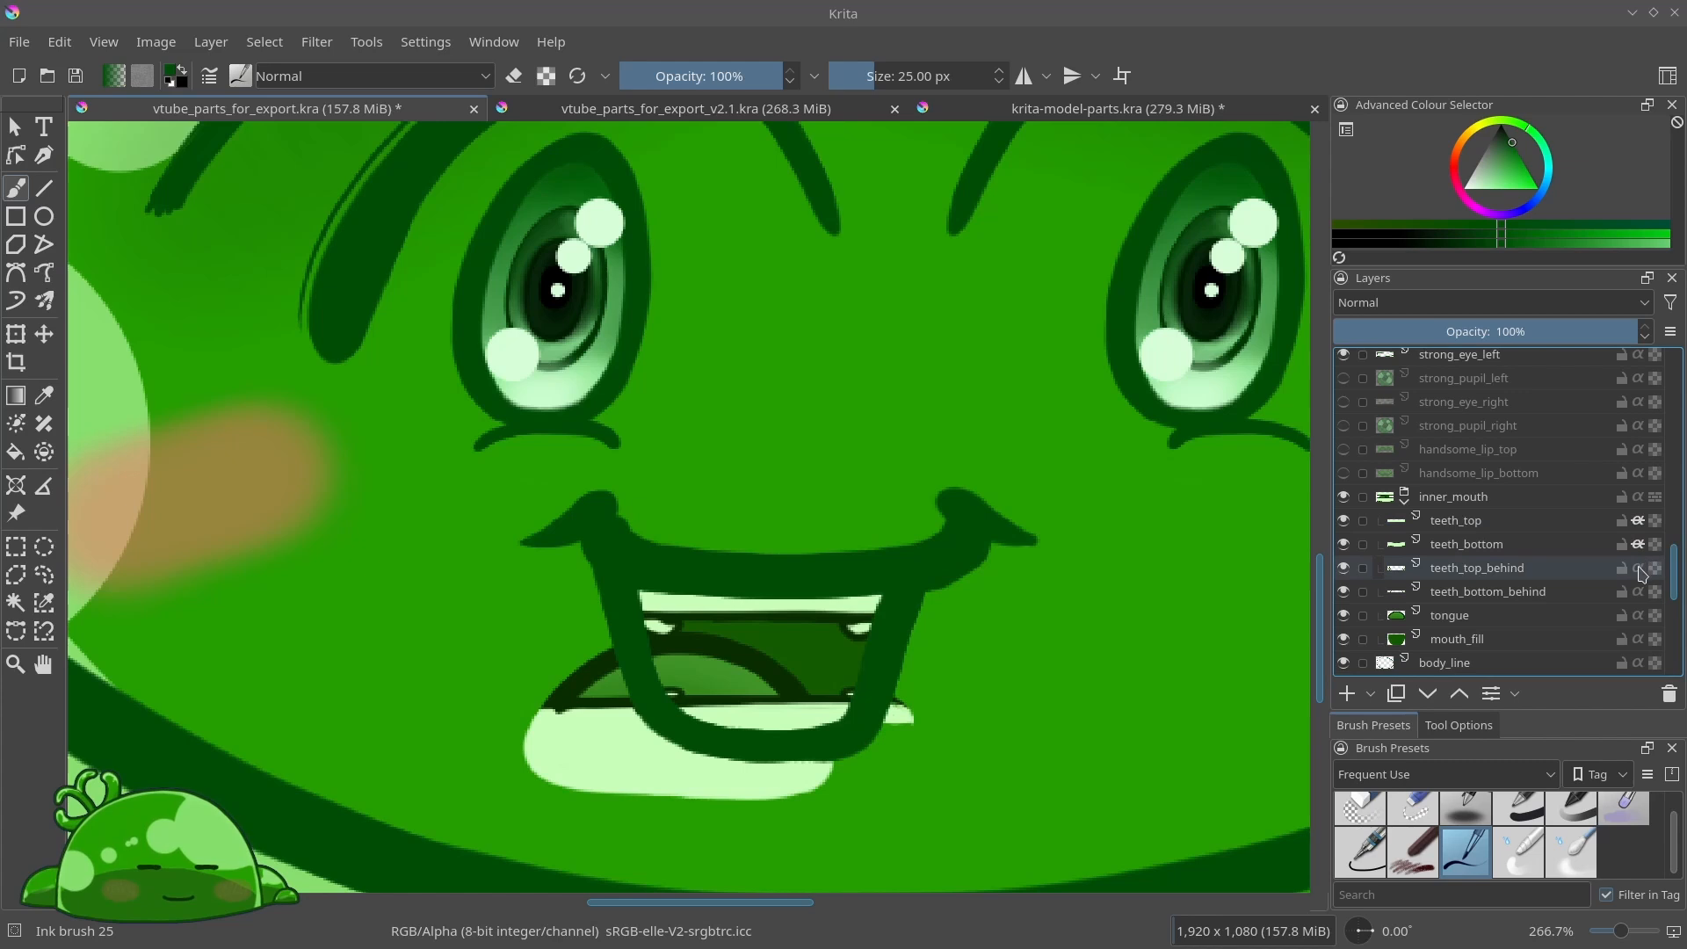
left_click(1638, 568)
left_click(1638, 591)
left_click(1639, 615)
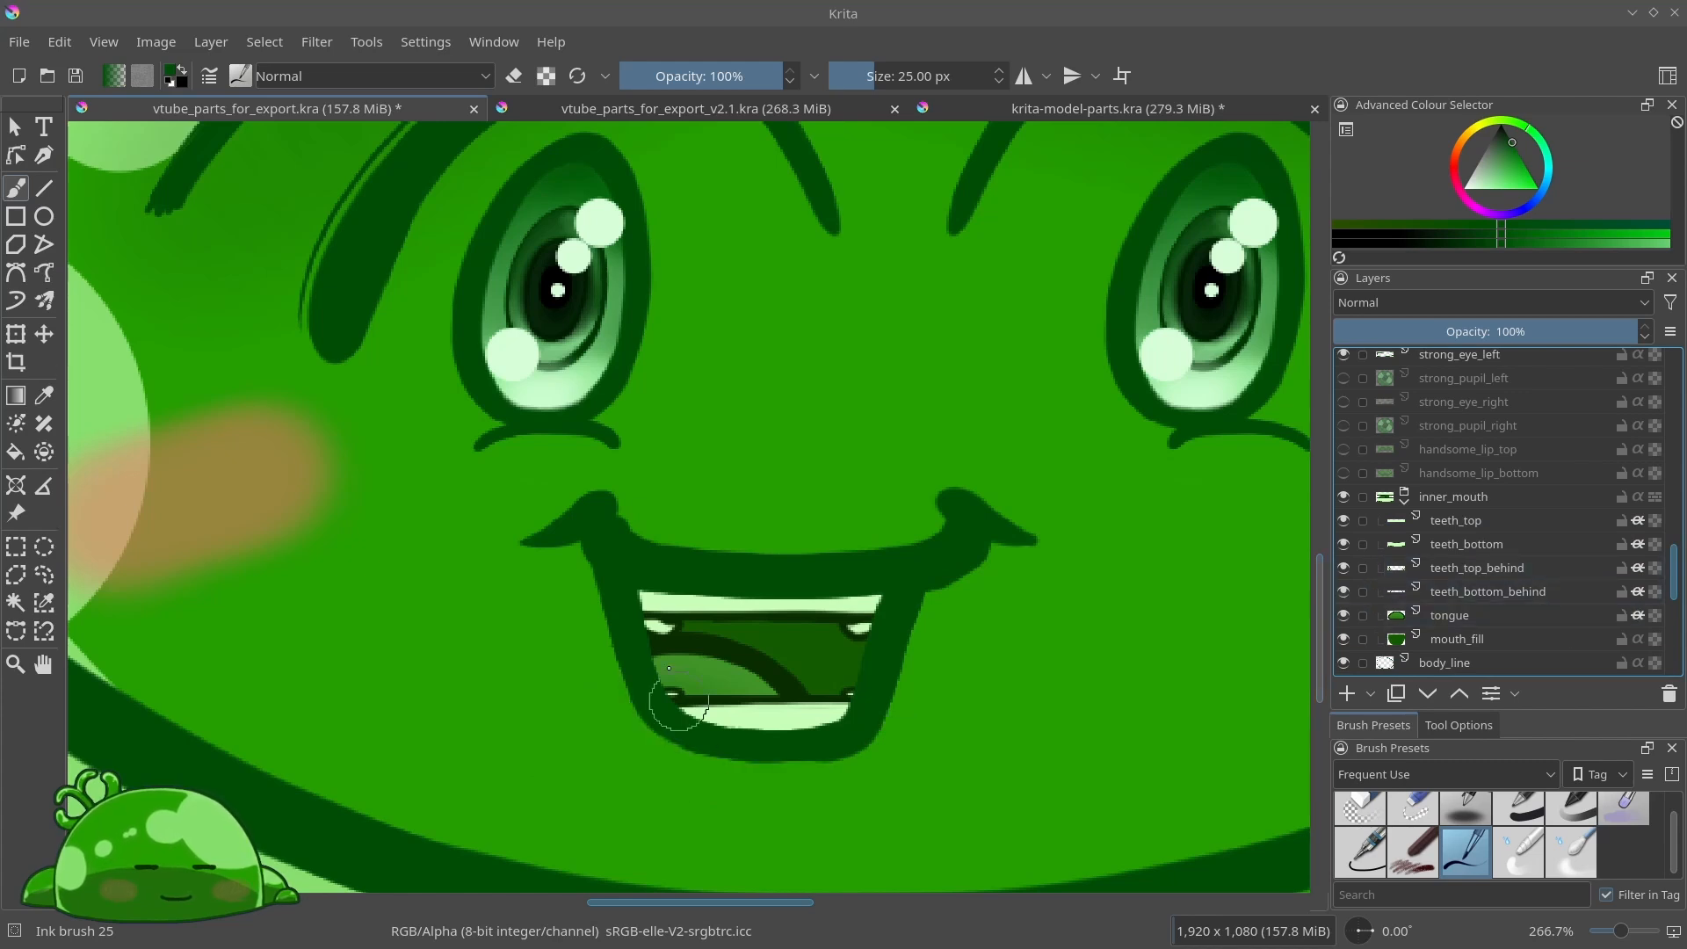
Turn off Inherit Alpha on tongue, teeth_bottom_behind, teeth_top_behind, teeth_bottom and teeth_top
scroll(652, 638, "down", 2)
scroll(644, 633, "up", 3)
left_click(1638, 615)
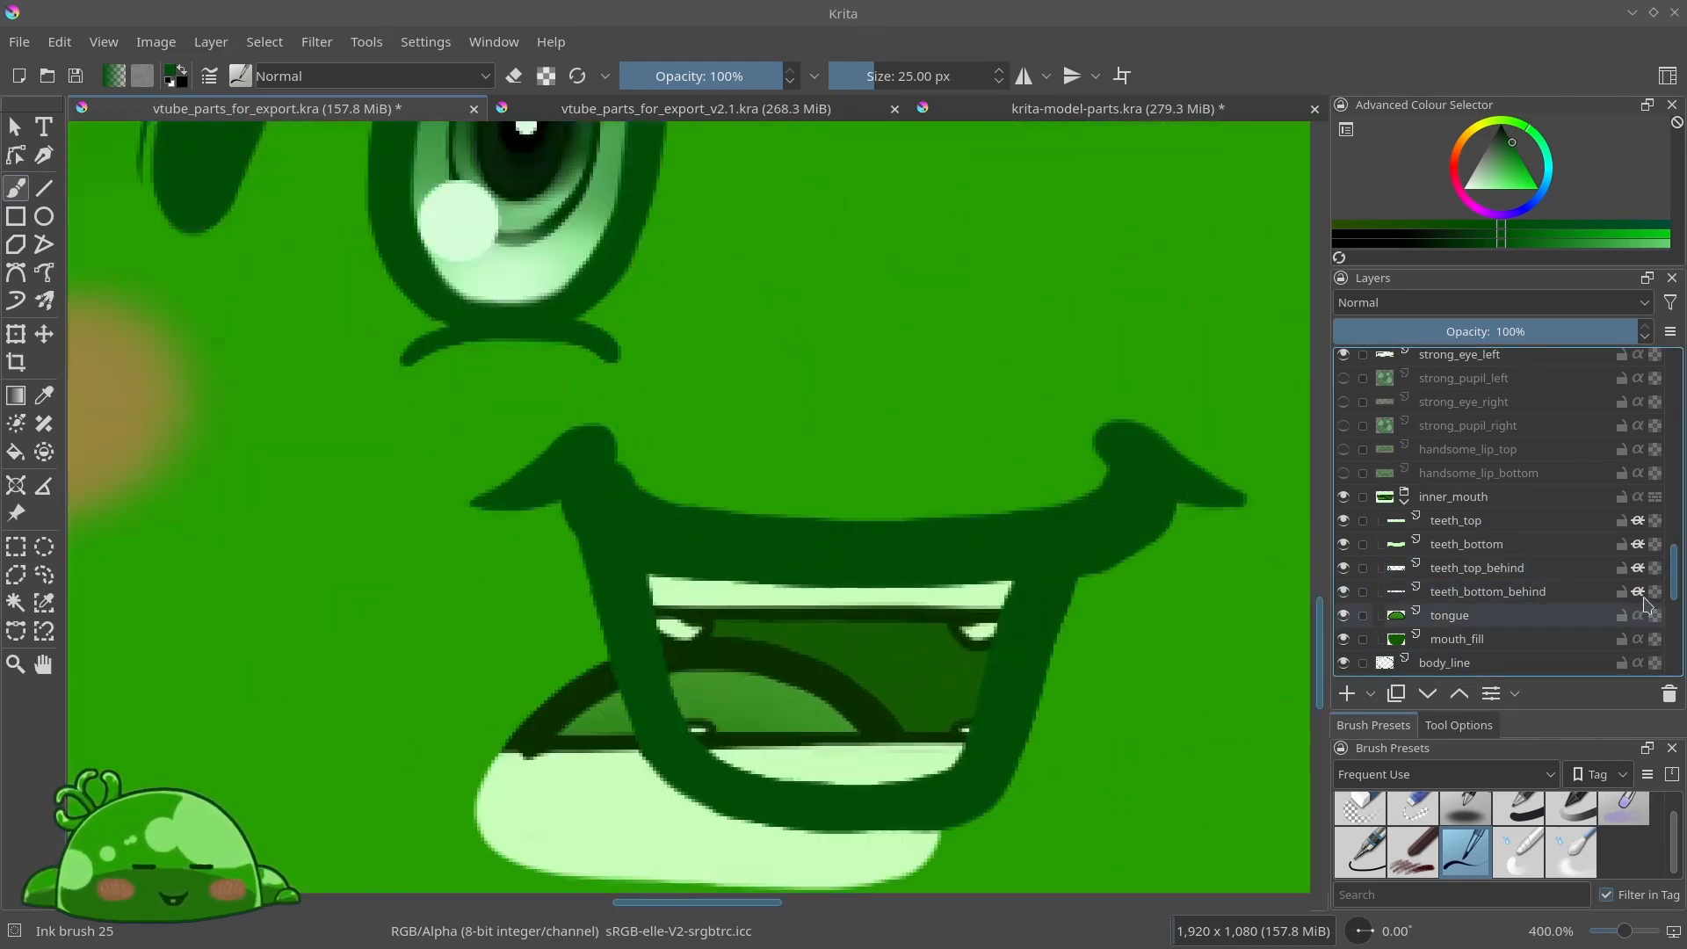
left_click(1638, 592)
left_click(1638, 568)
left_click(1639, 544)
left_click(1457, 522)
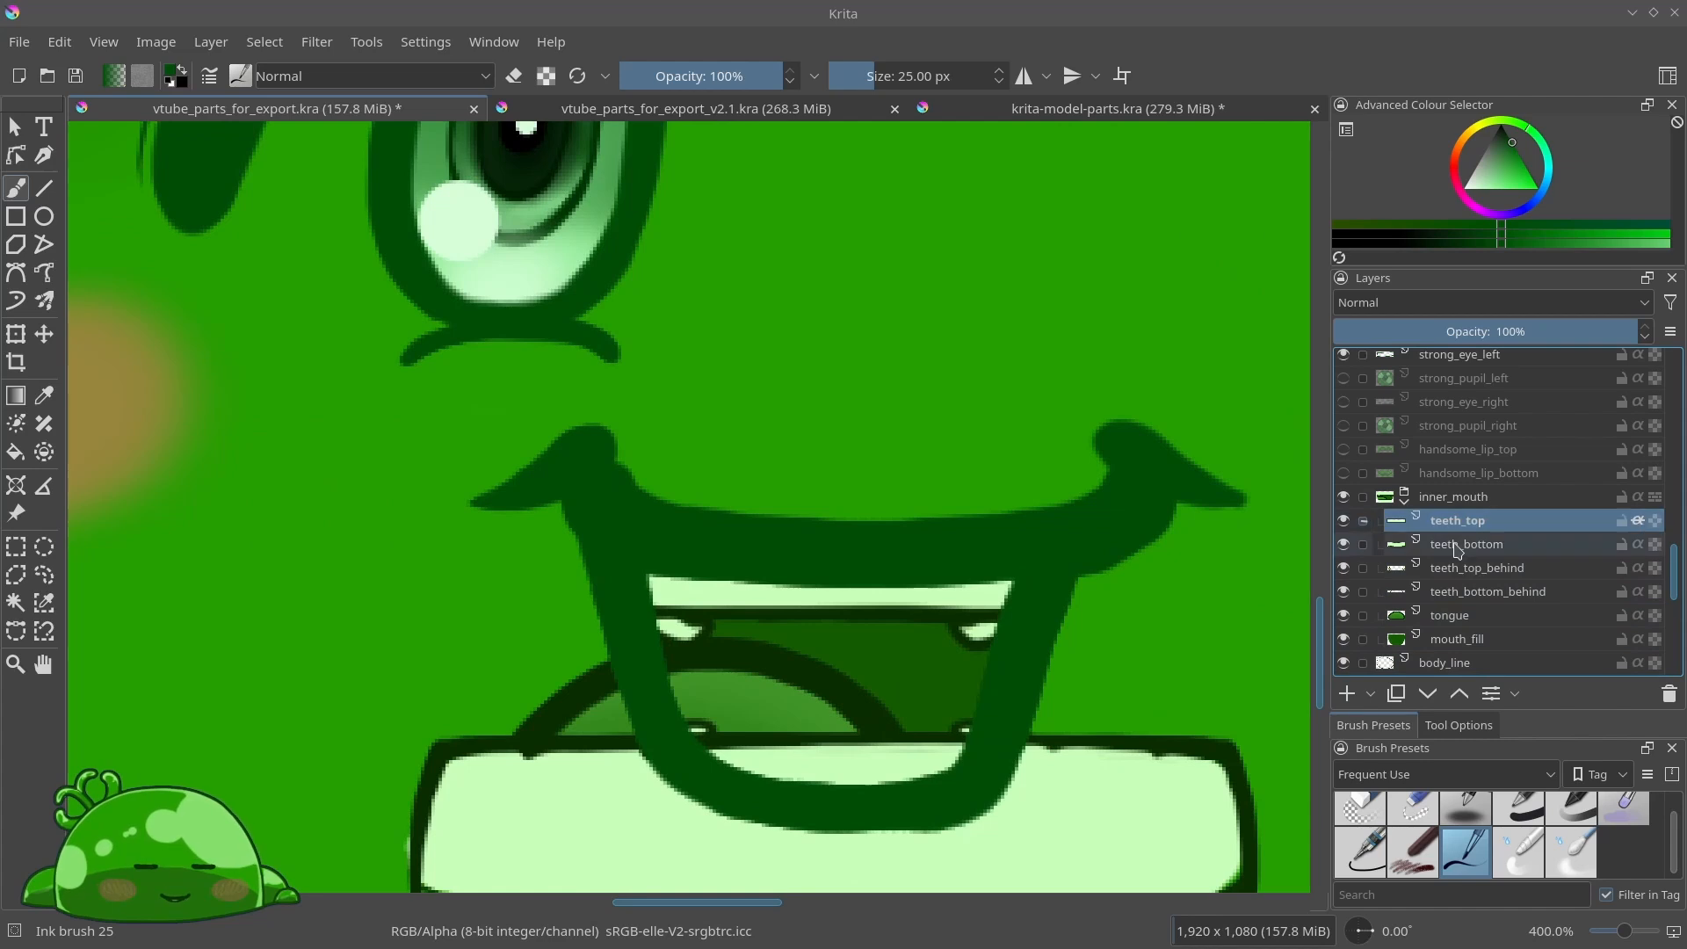
left_click(1638, 520)
Hide the mouth_bottom Merged layer briefly and show it again to check the mouth outline pieces
scroll(1469, 540, "up", 2)
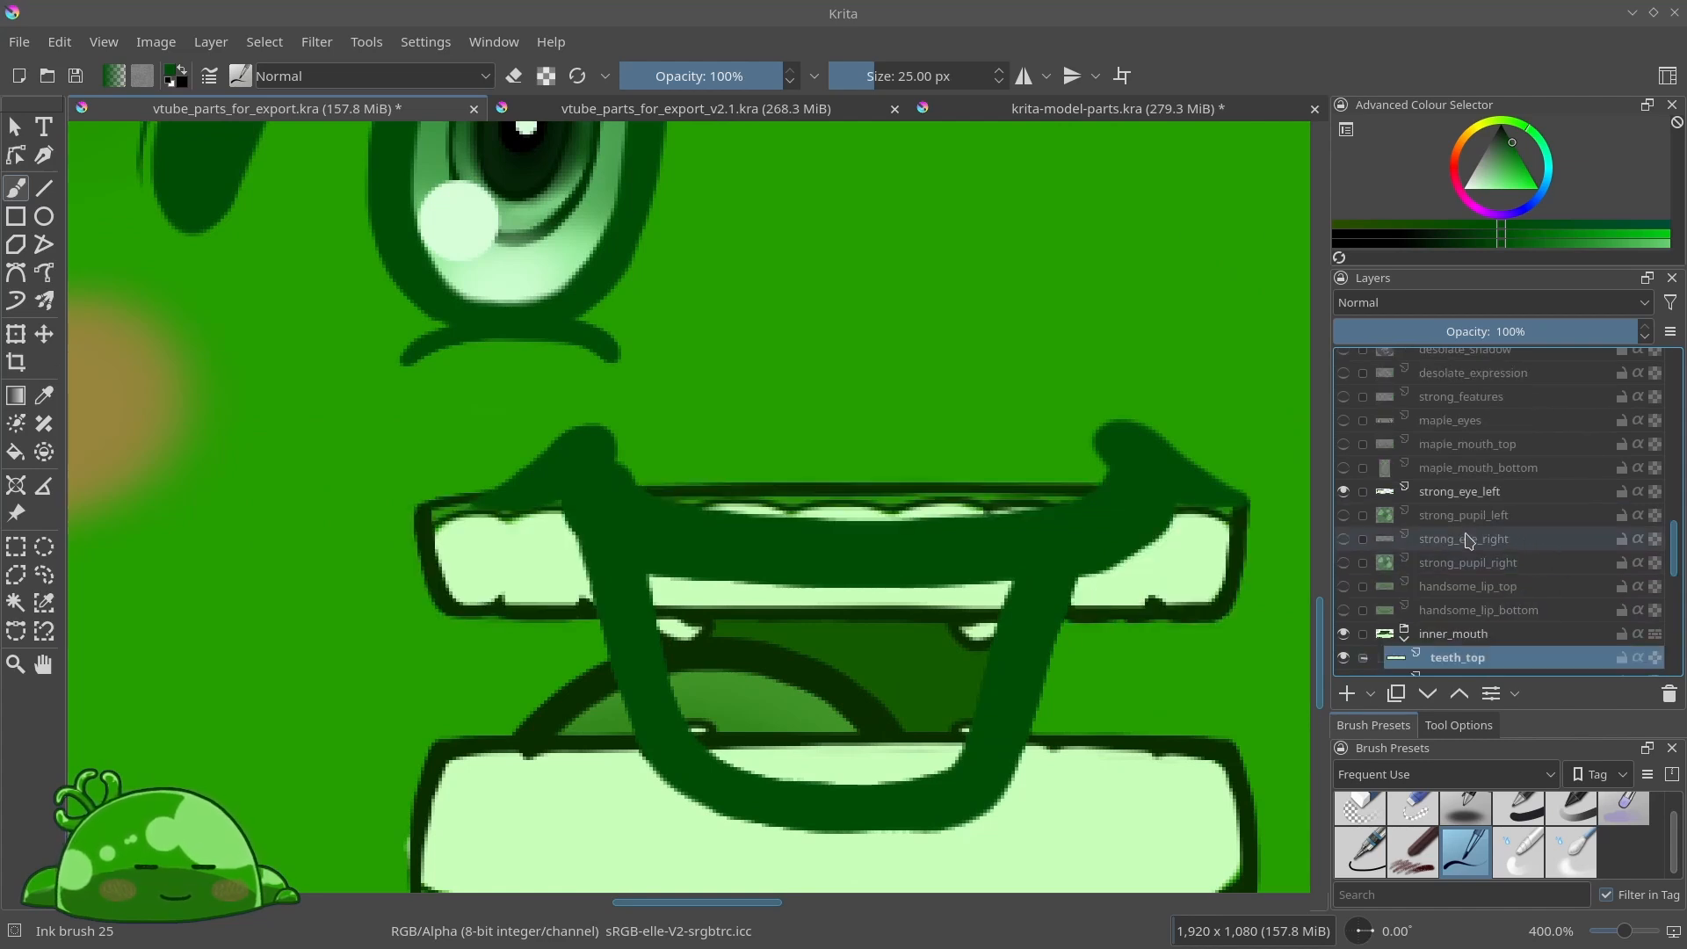
scroll(1466, 537, "up", 3)
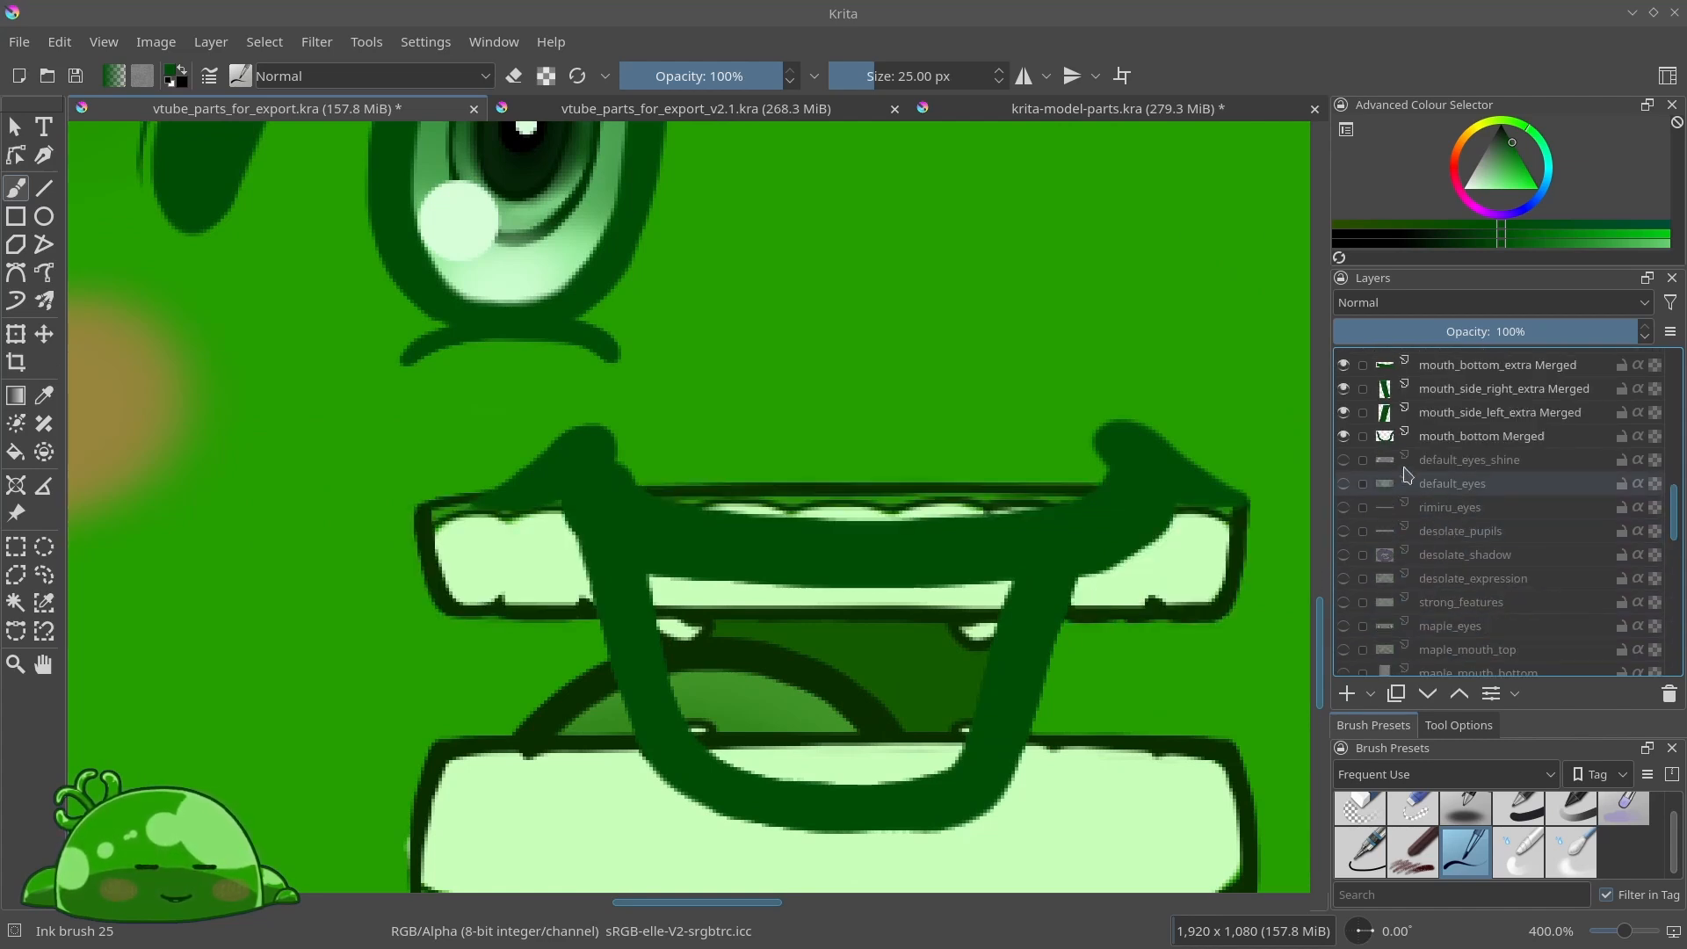
left_click(1346, 437)
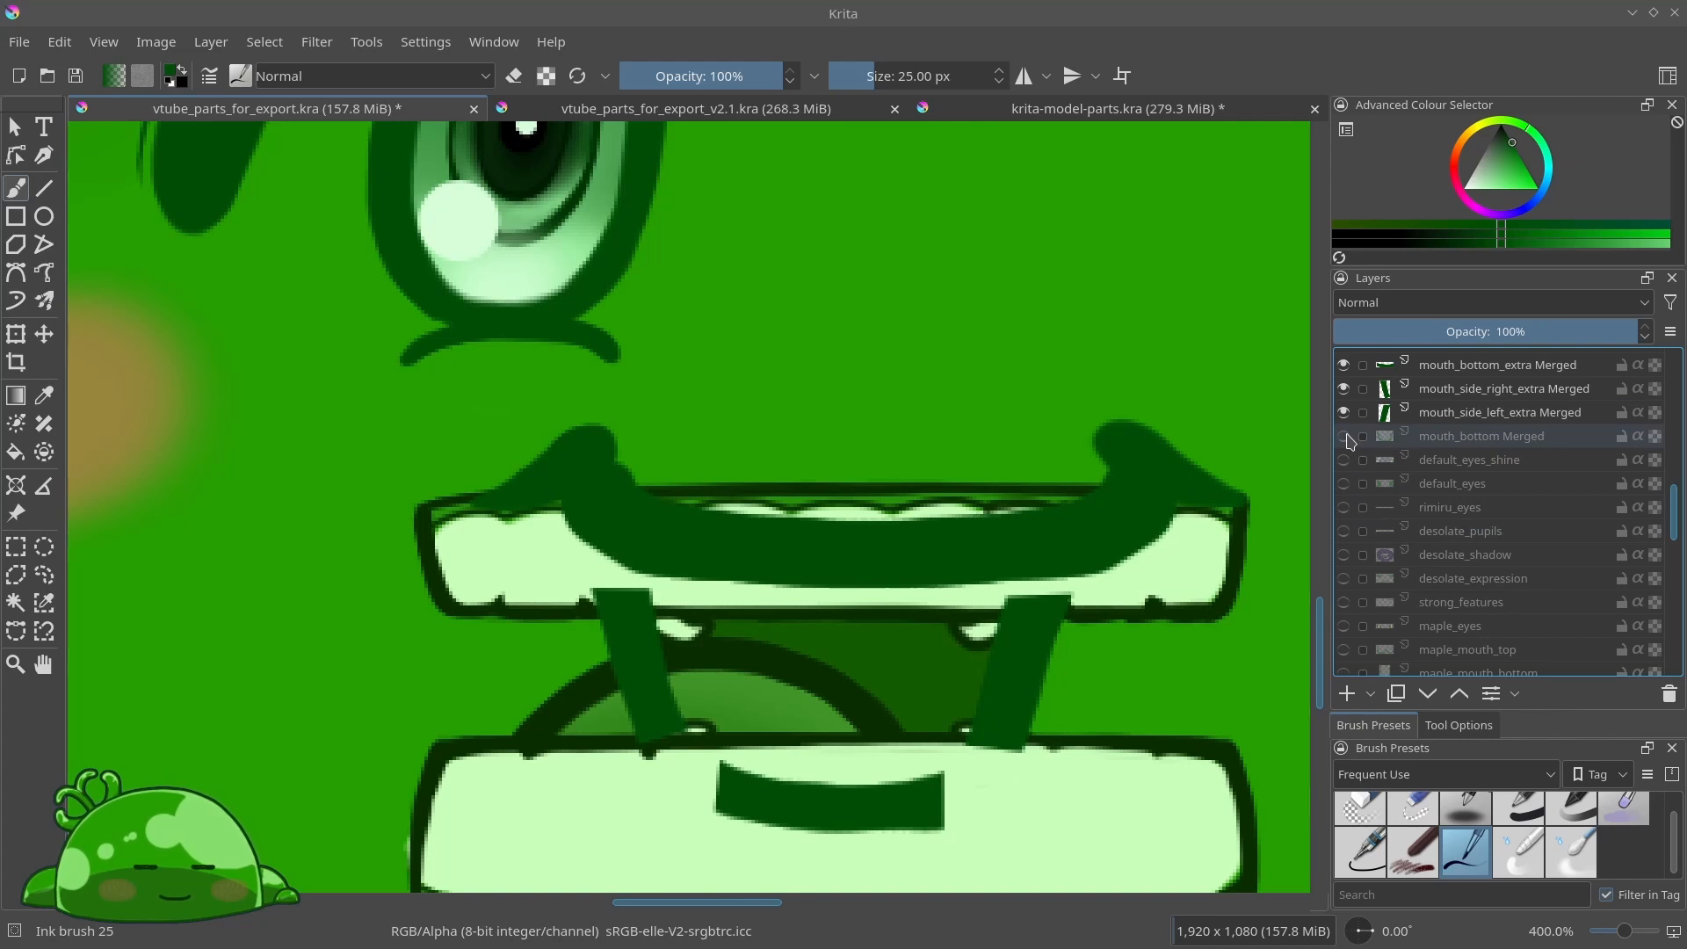
left_click(1346, 437)
Examine the unclipped teeth and tongue up close, the inner_mouth layers and the whole character on the canvas
scroll(642, 576, "down", 2)
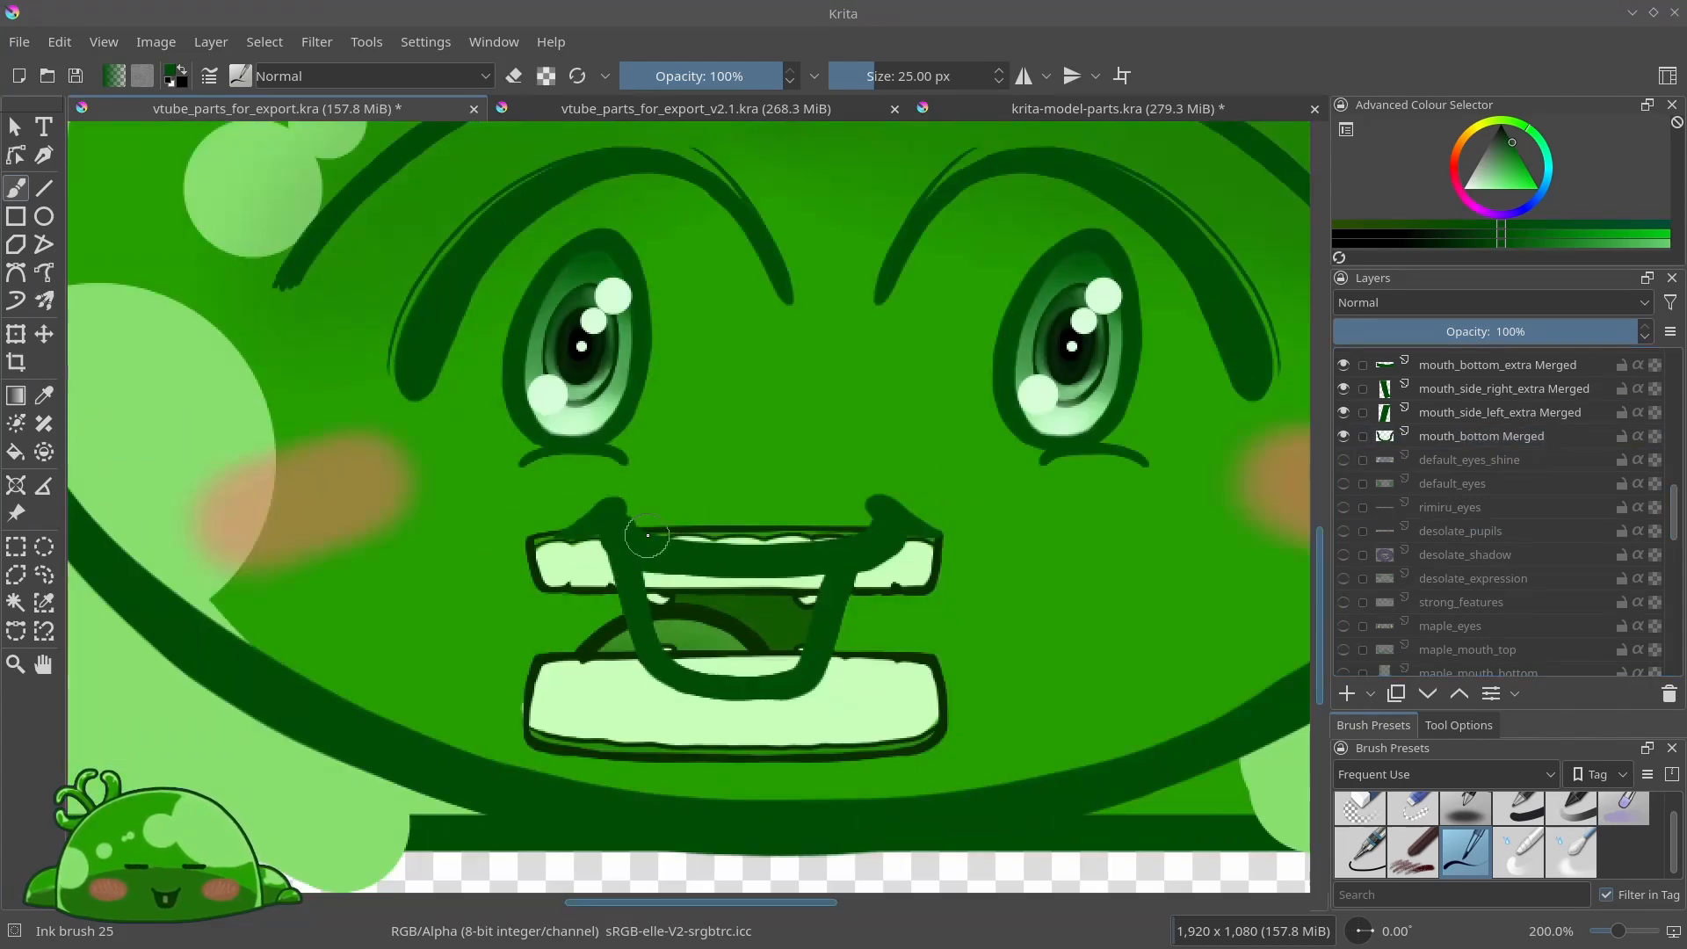
scroll(649, 536, "up", 4)
scroll(743, 539, "down", 4)
scroll(799, 596, "up", 2)
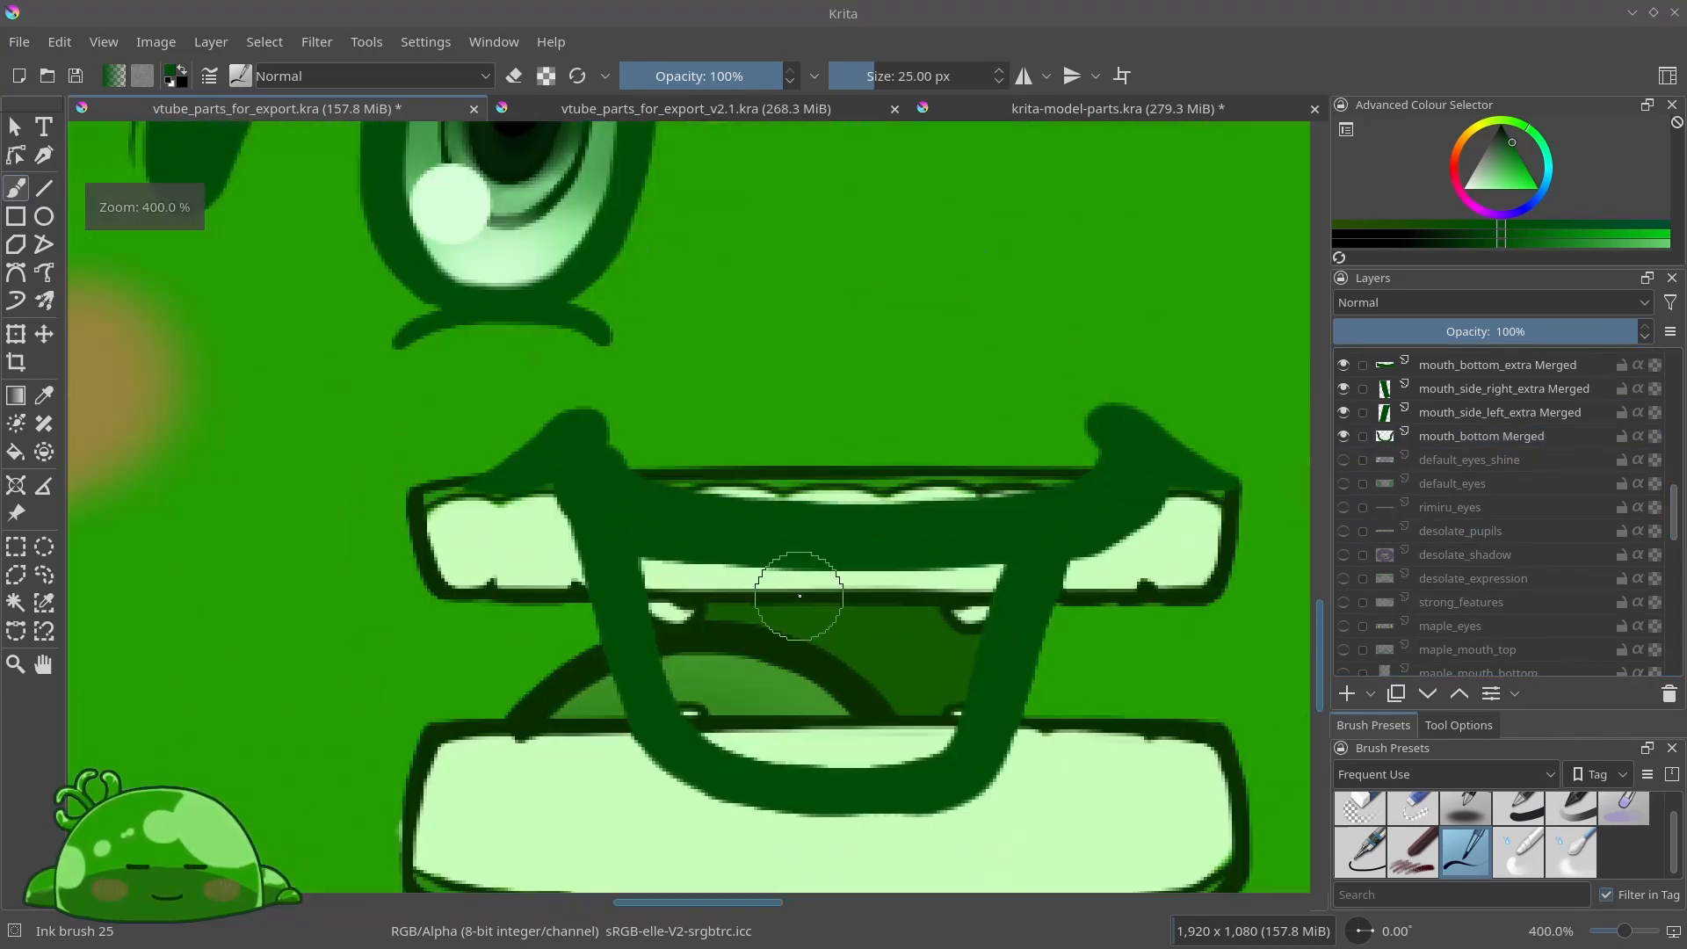
scroll(800, 595, "down", 2)
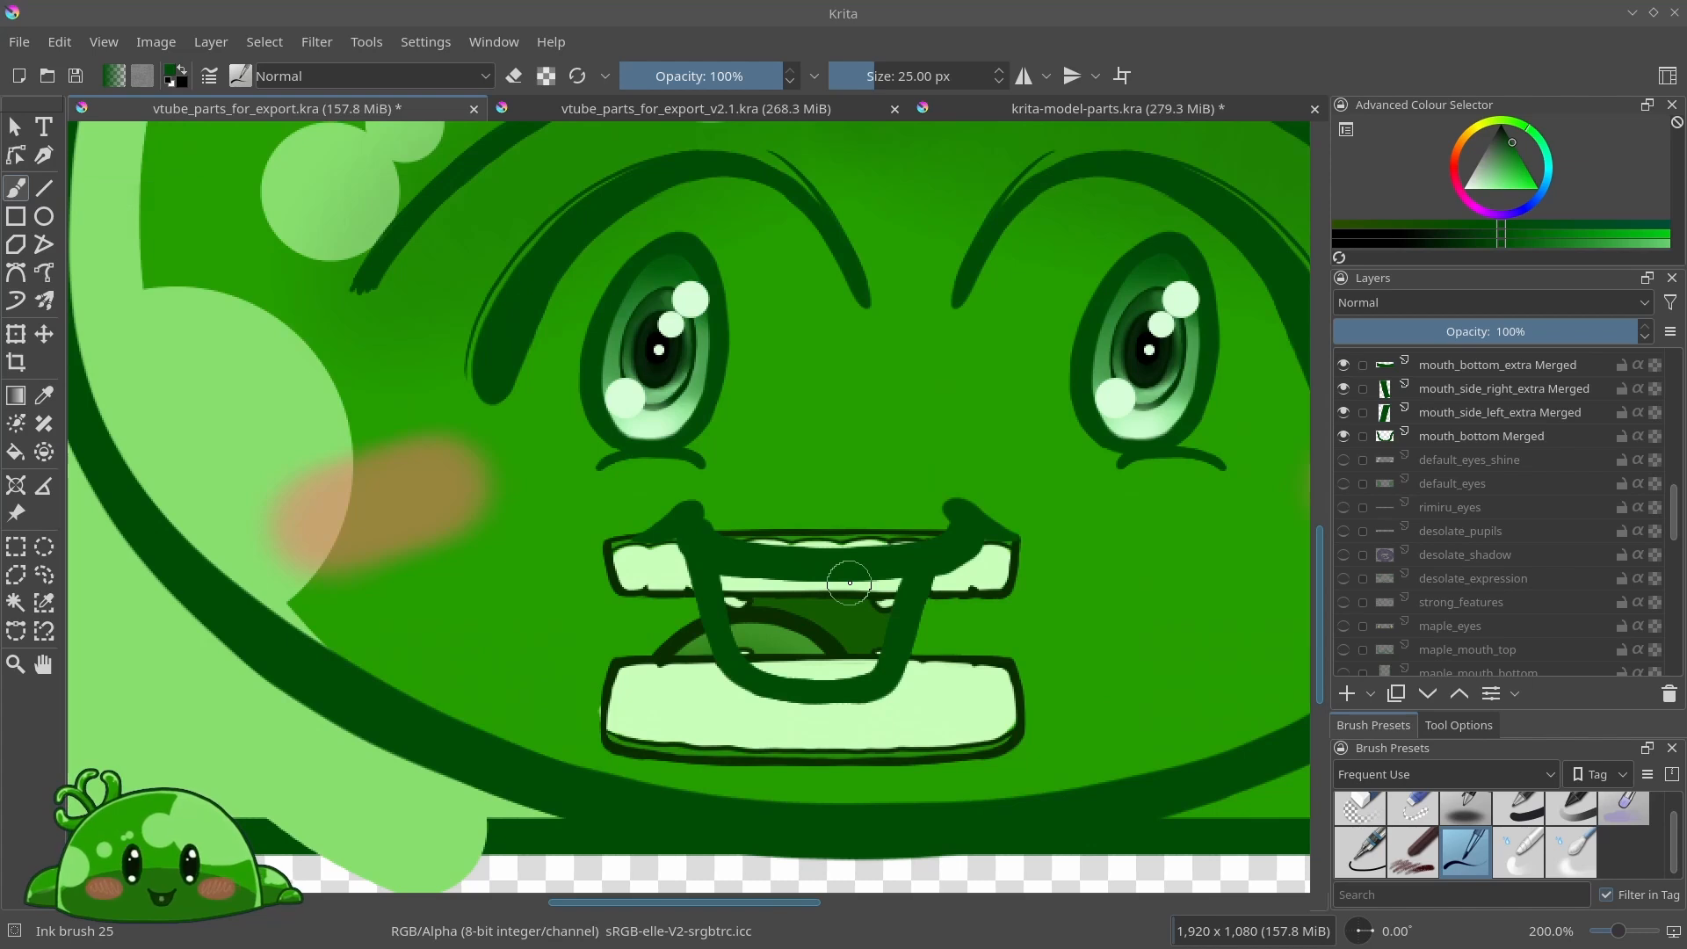
scroll(1408, 562, "down", 6)
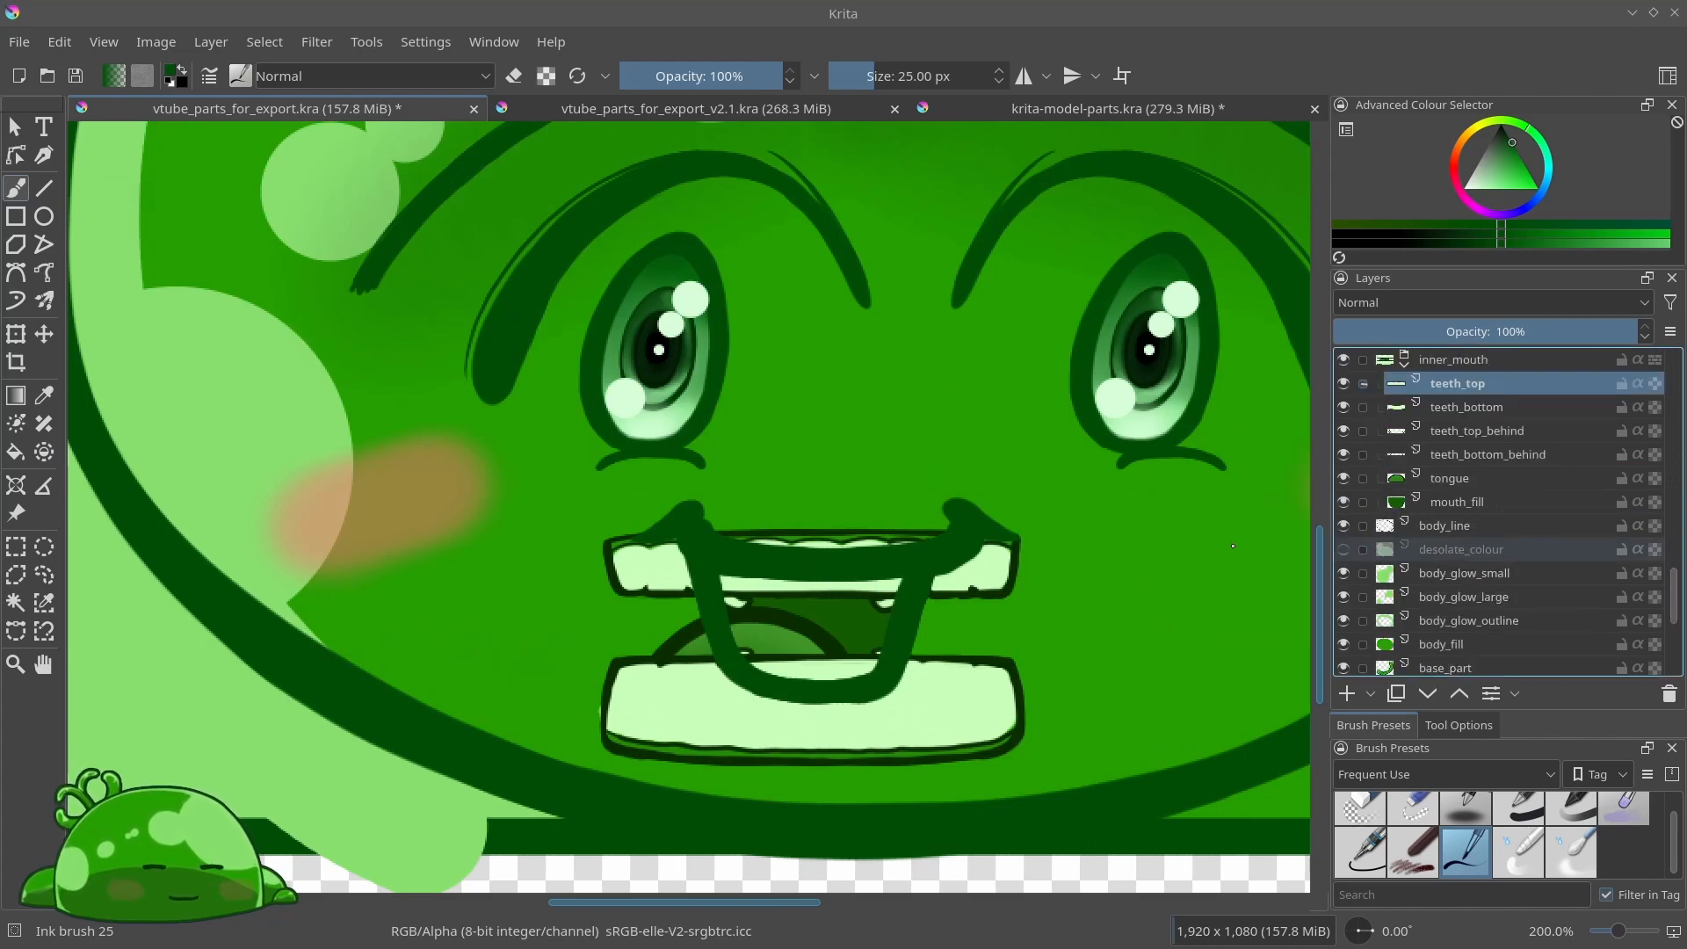
scroll(502, 537, "down", 2)
scroll(502, 537, "down", 3)
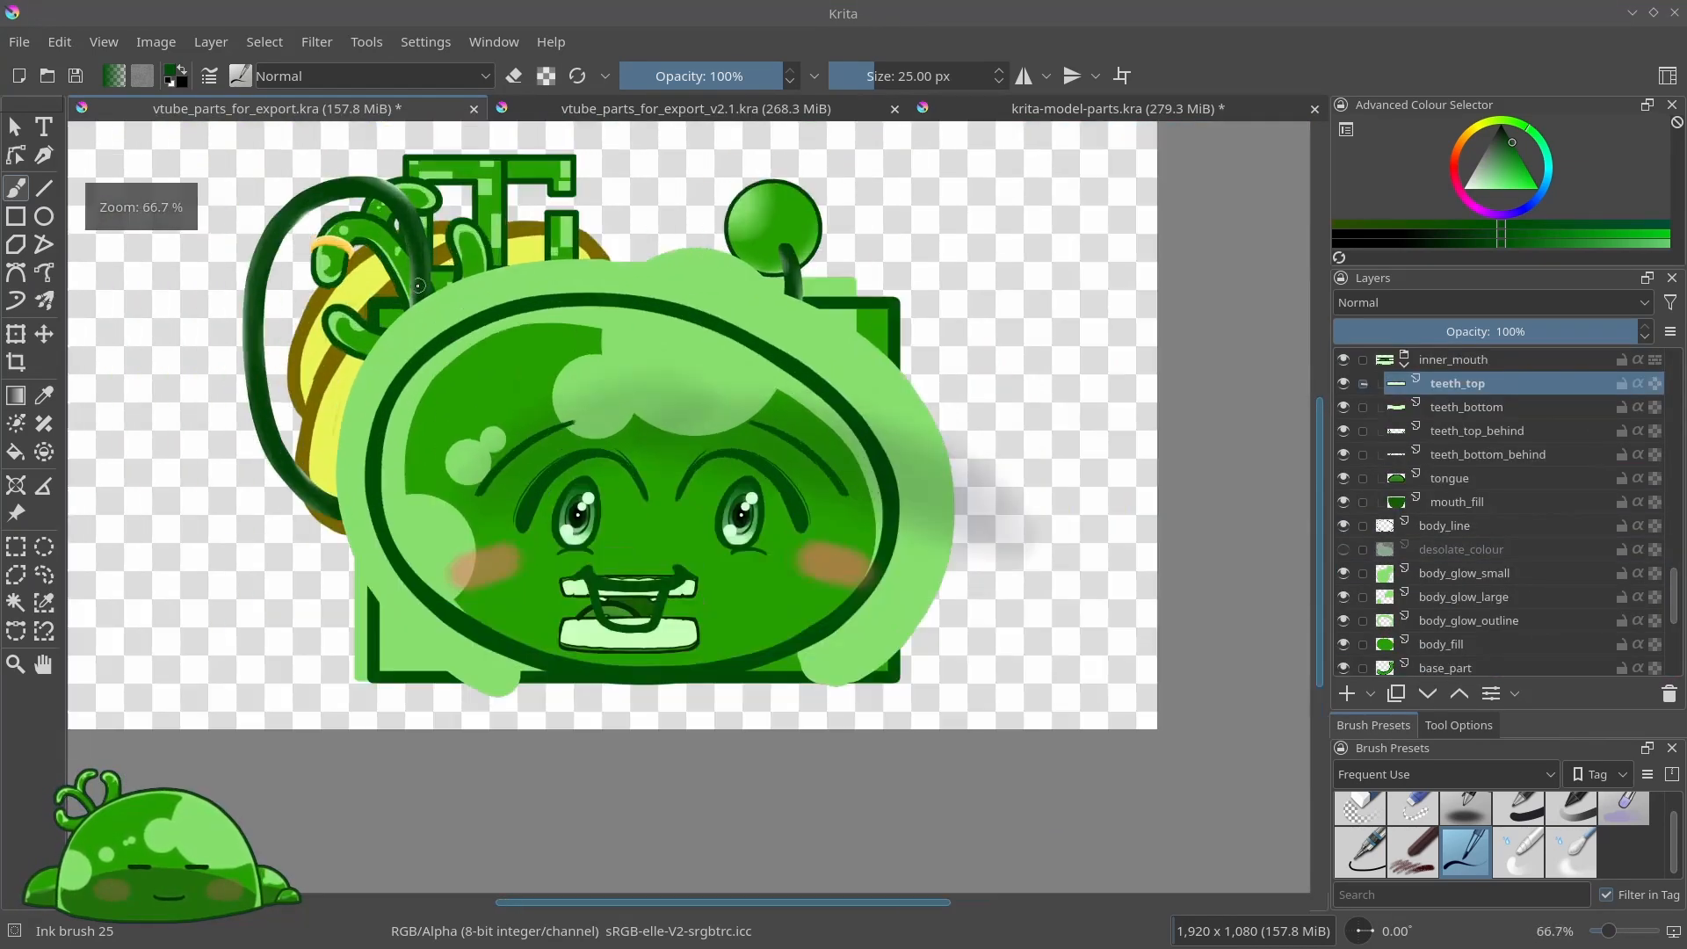
scroll(1484, 508, "up", 5)
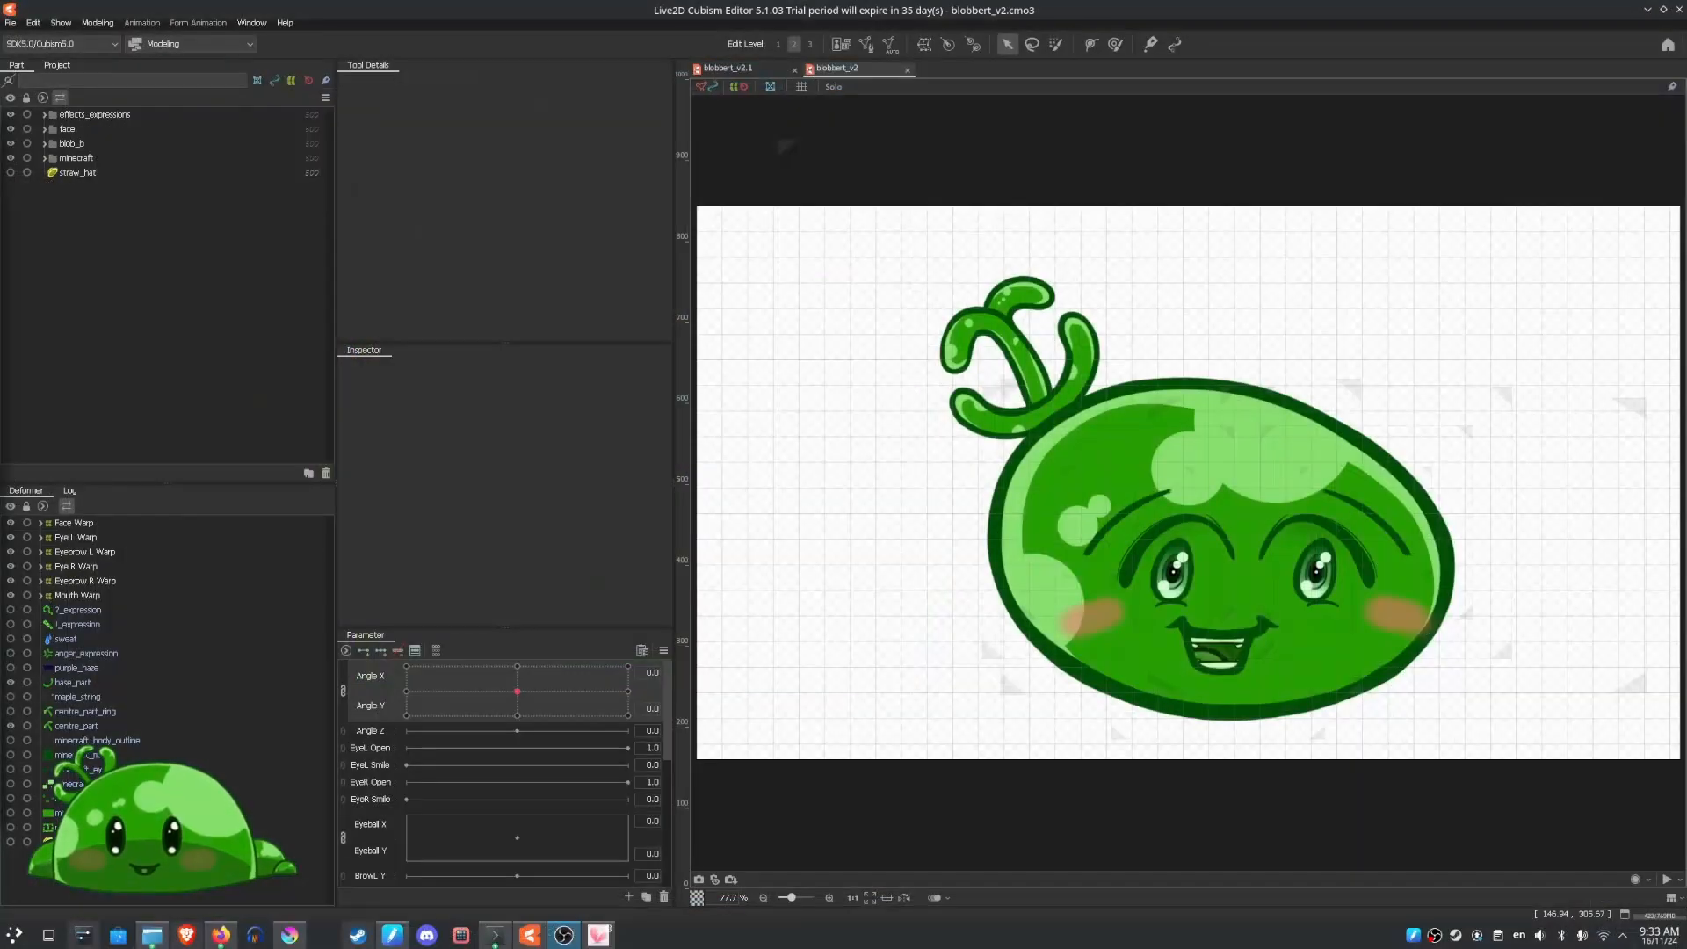
Switch to Live2D Cubism Editor and examine the face, mouth and body of the blobbert_v2 model
scroll(1150, 513, "down", 2)
scroll(1337, 603, "up", 4)
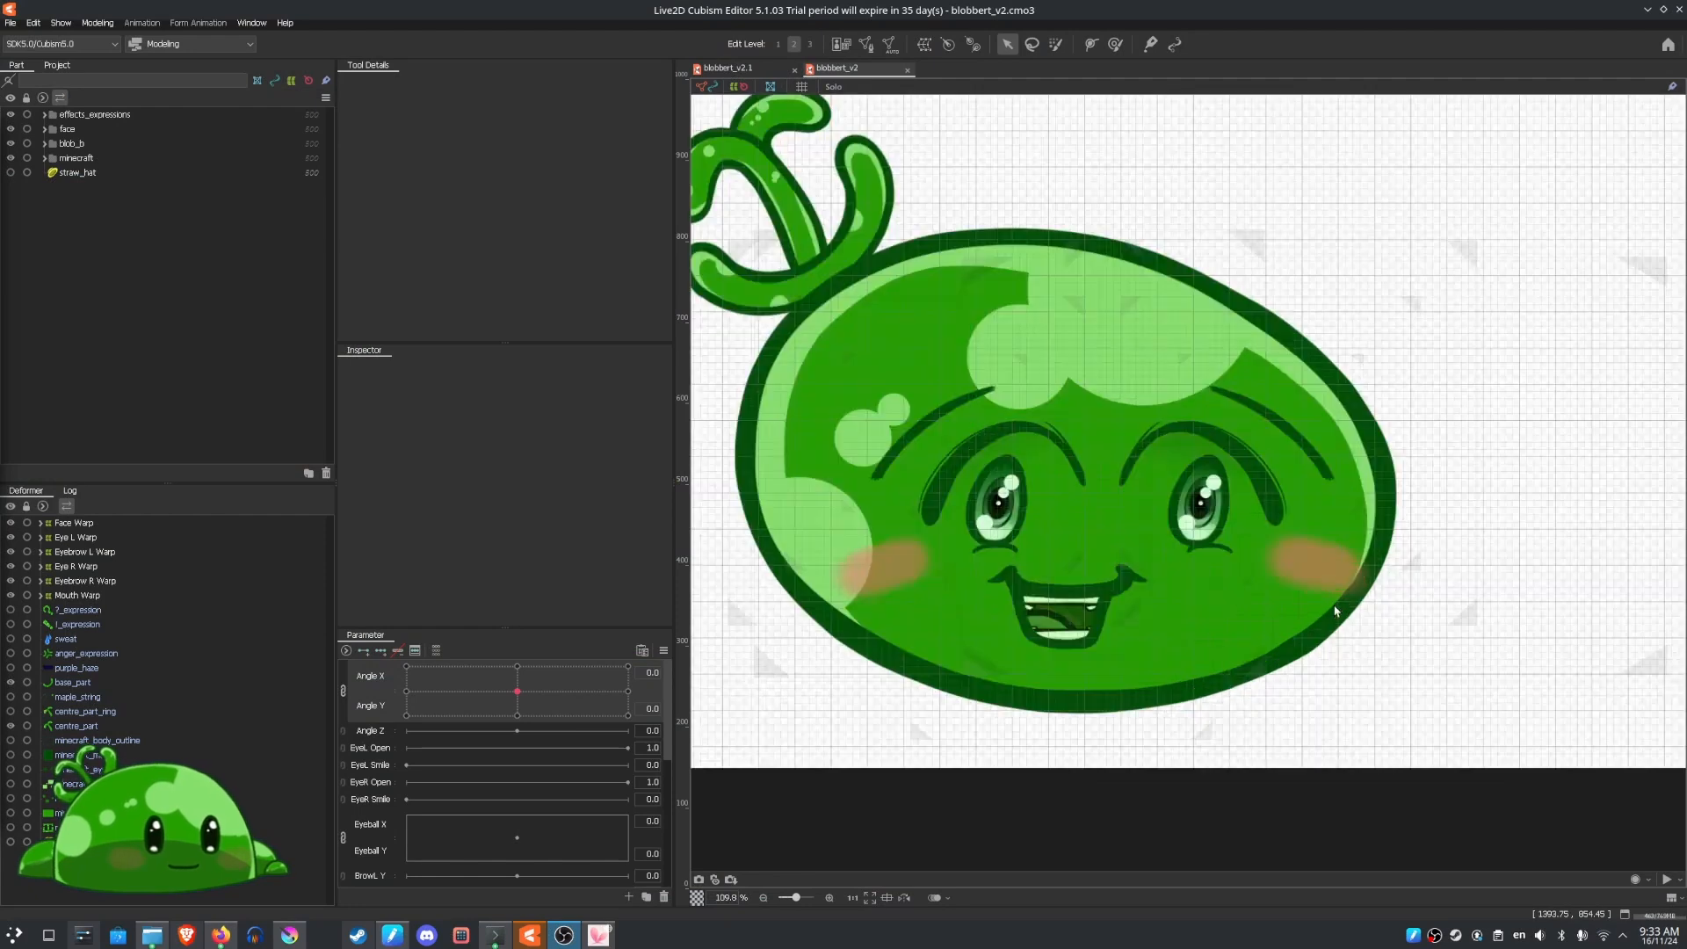
scroll(1074, 468, "up", 2)
scroll(973, 457, "down", 2)
scroll(973, 457, "up", 2)
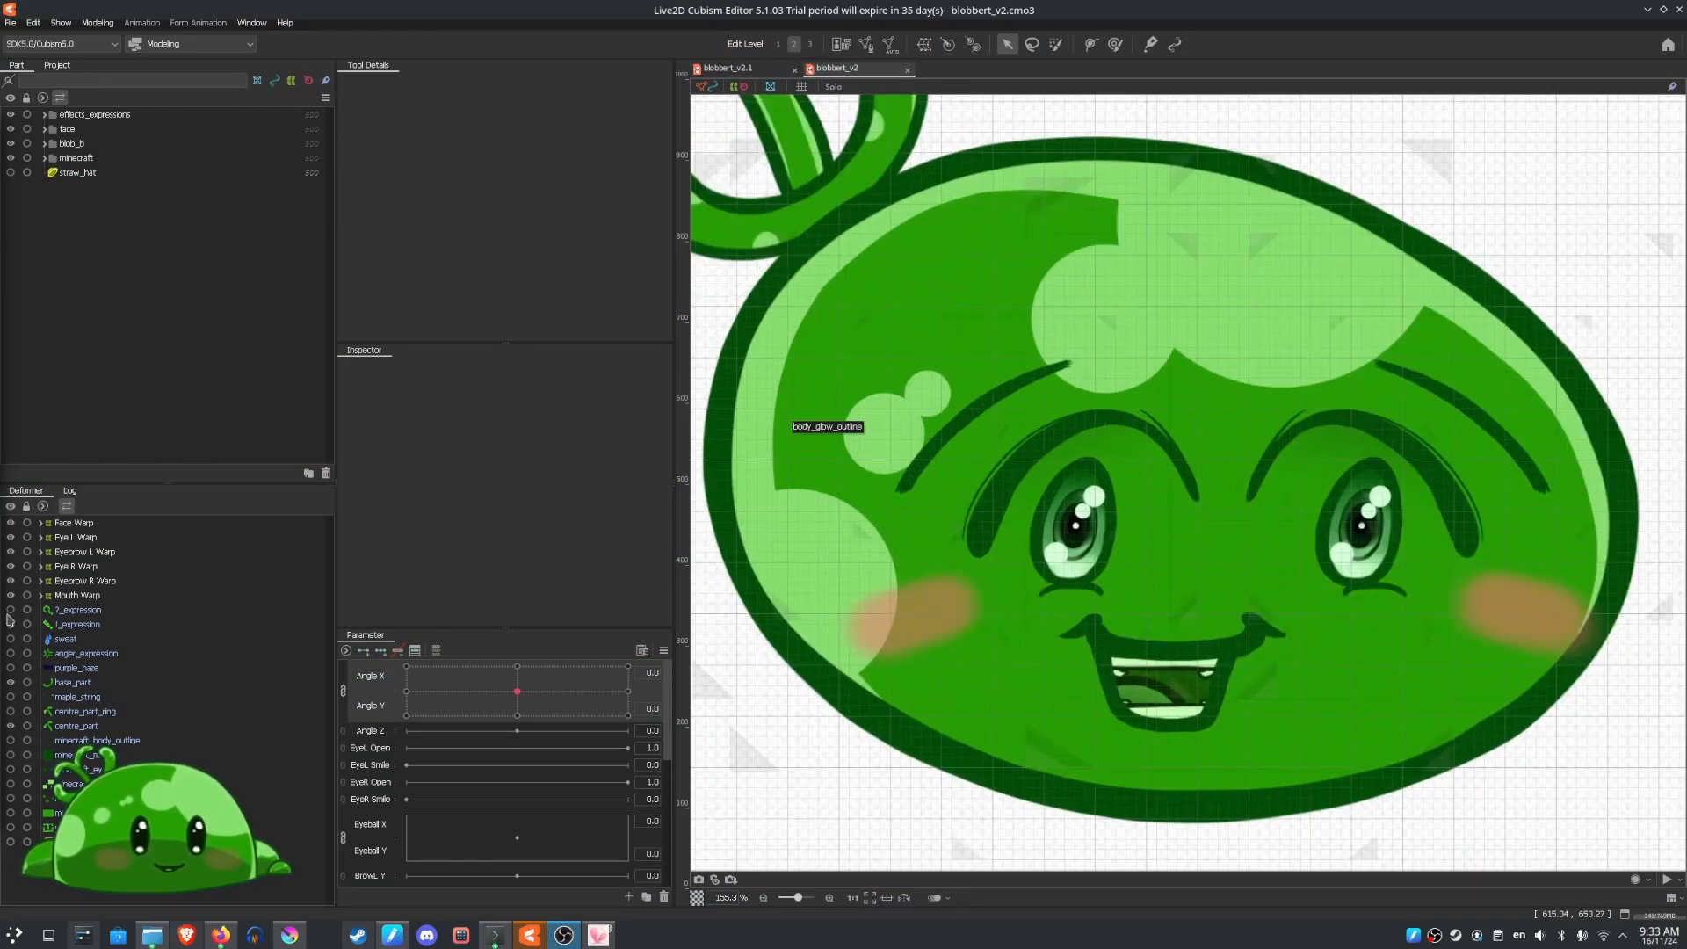
scroll(977, 483, "down", 4)
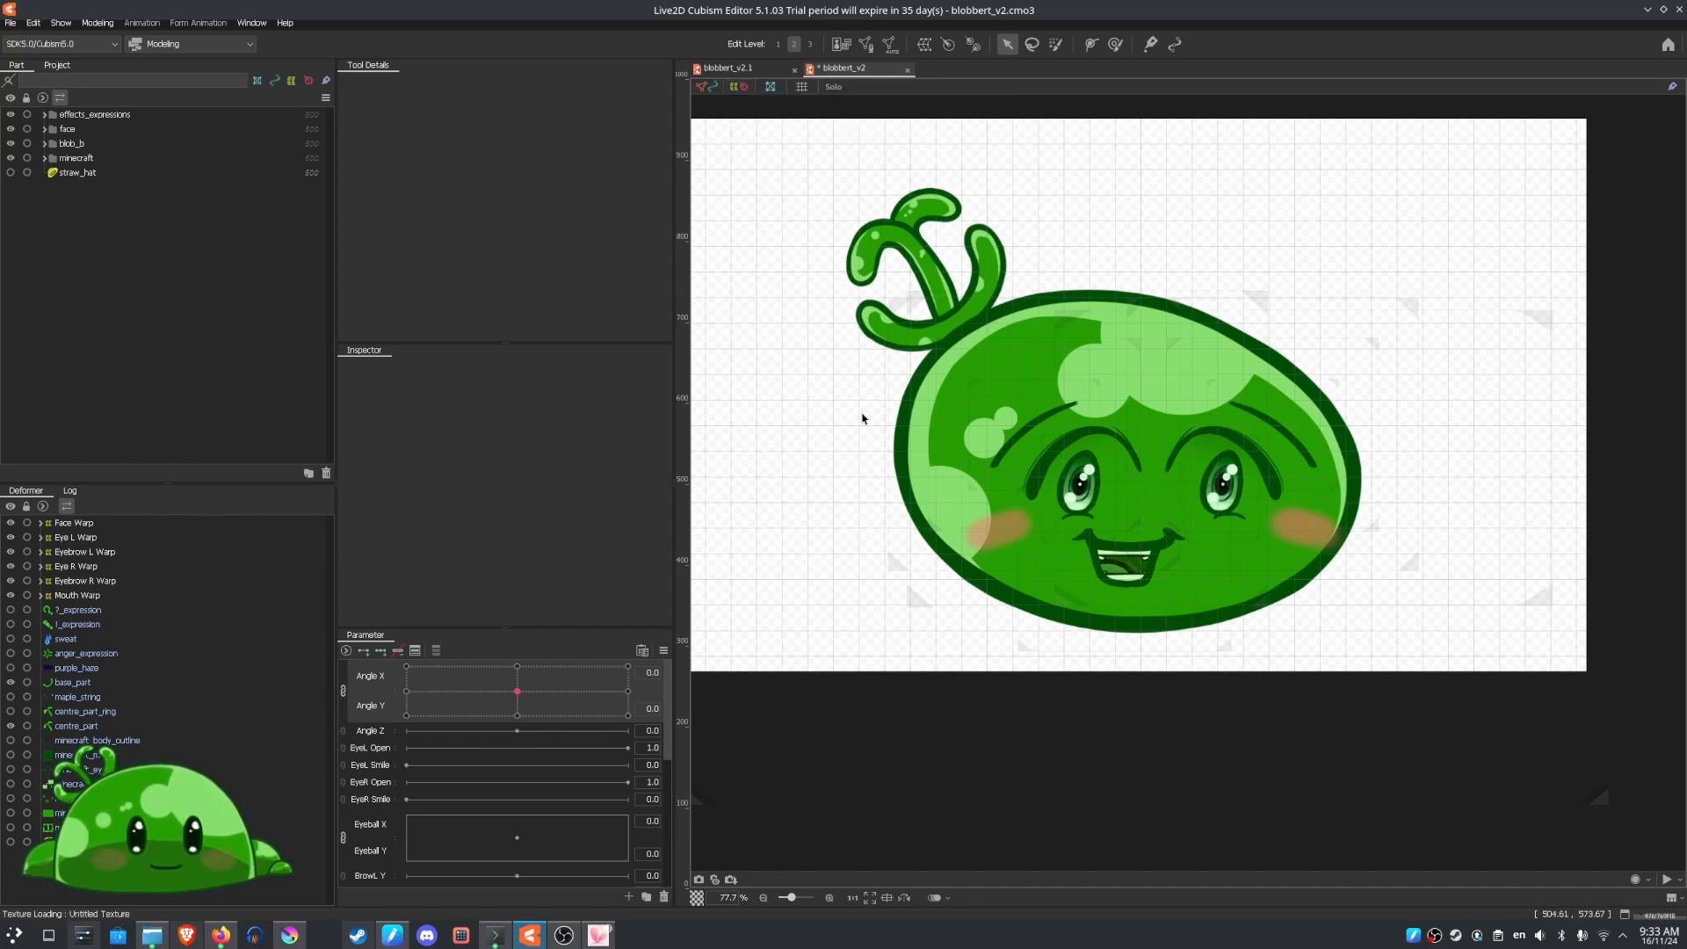
scroll(1161, 498, "up", 2)
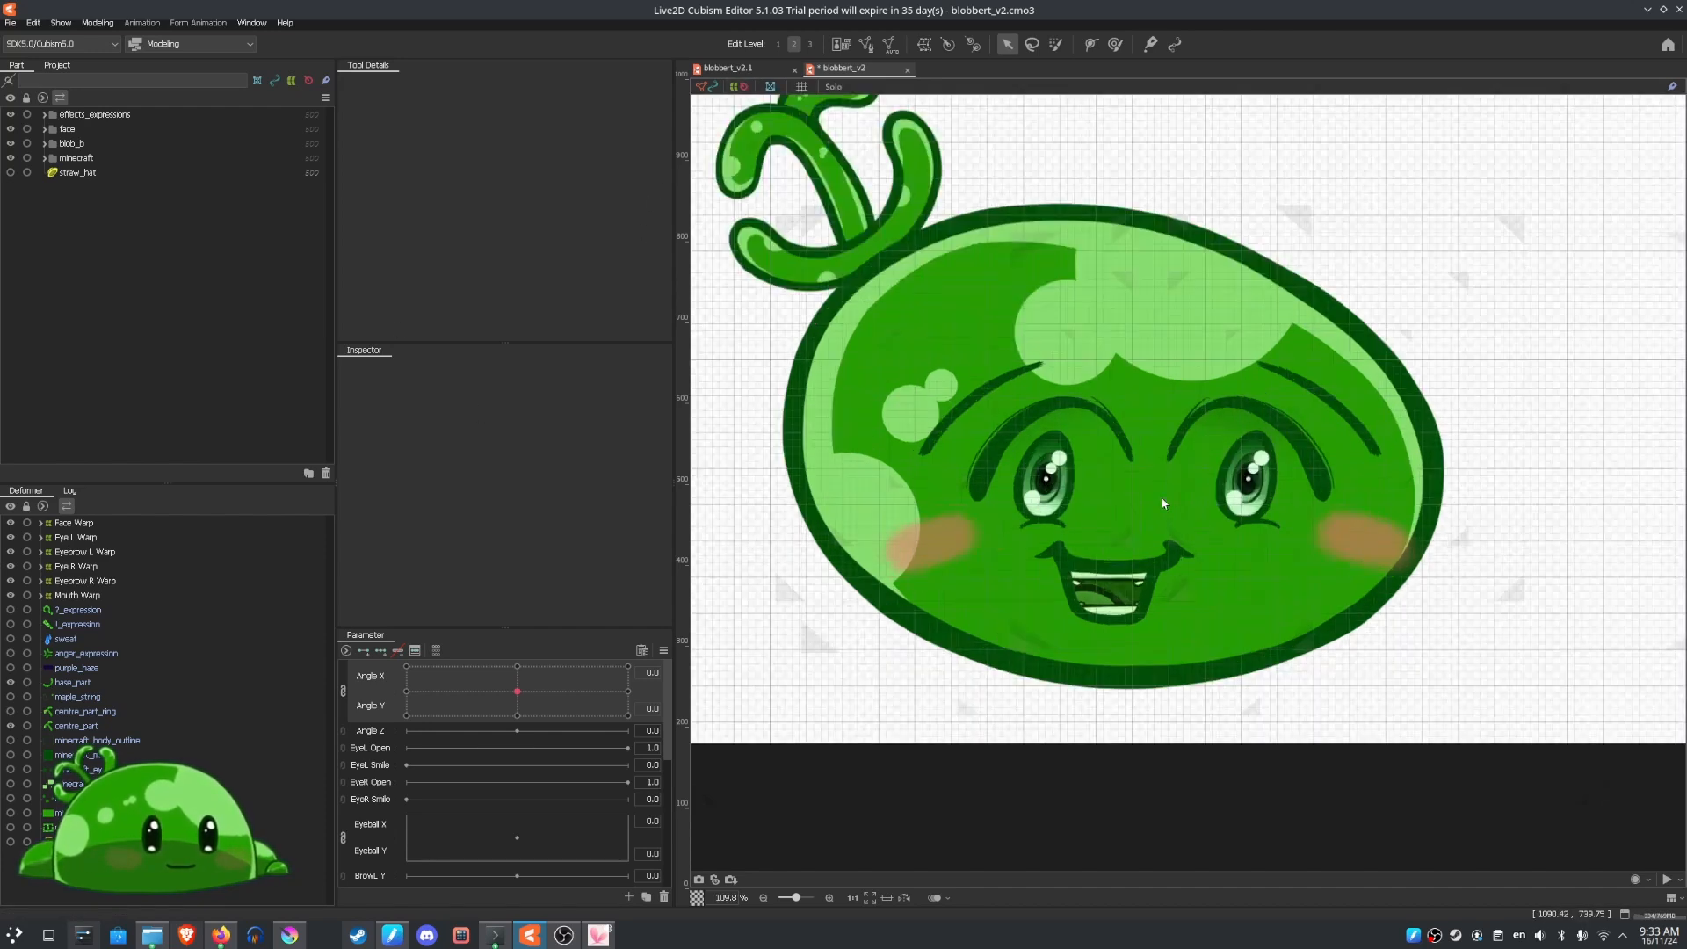
scroll(1000, 353, "down", 2)
scroll(872, 218, "up", 2)
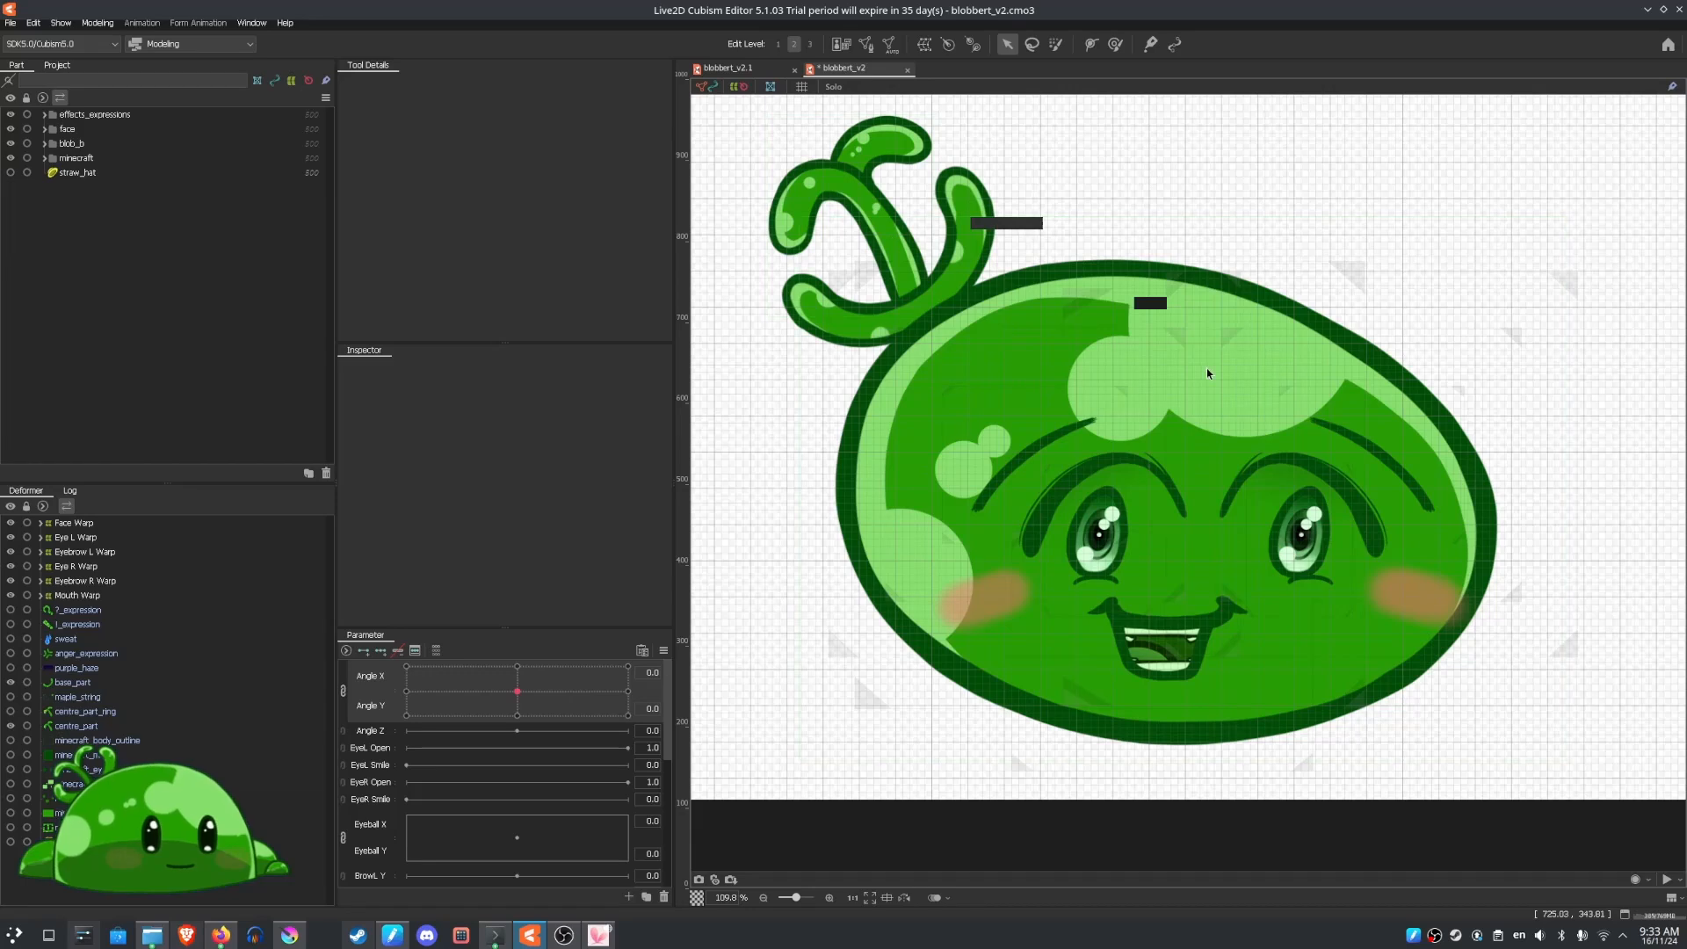
Expand the face part and review the parts inside its special_faces folder
left_click(45, 129)
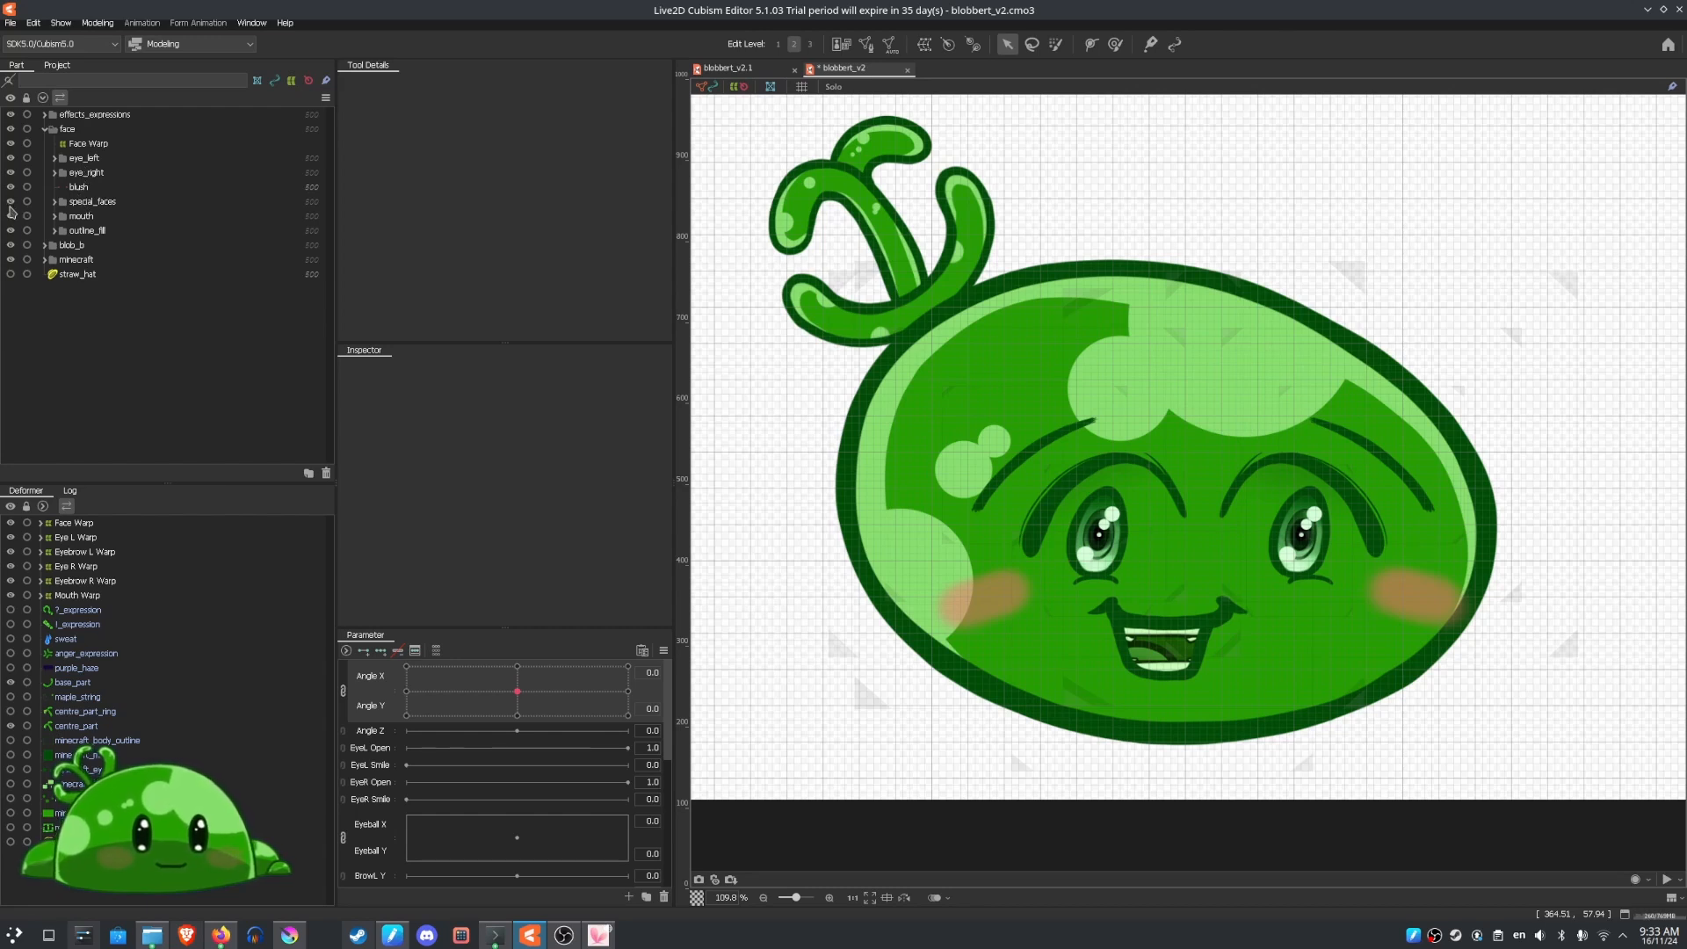
left_click(55, 201)
left_click(55, 201)
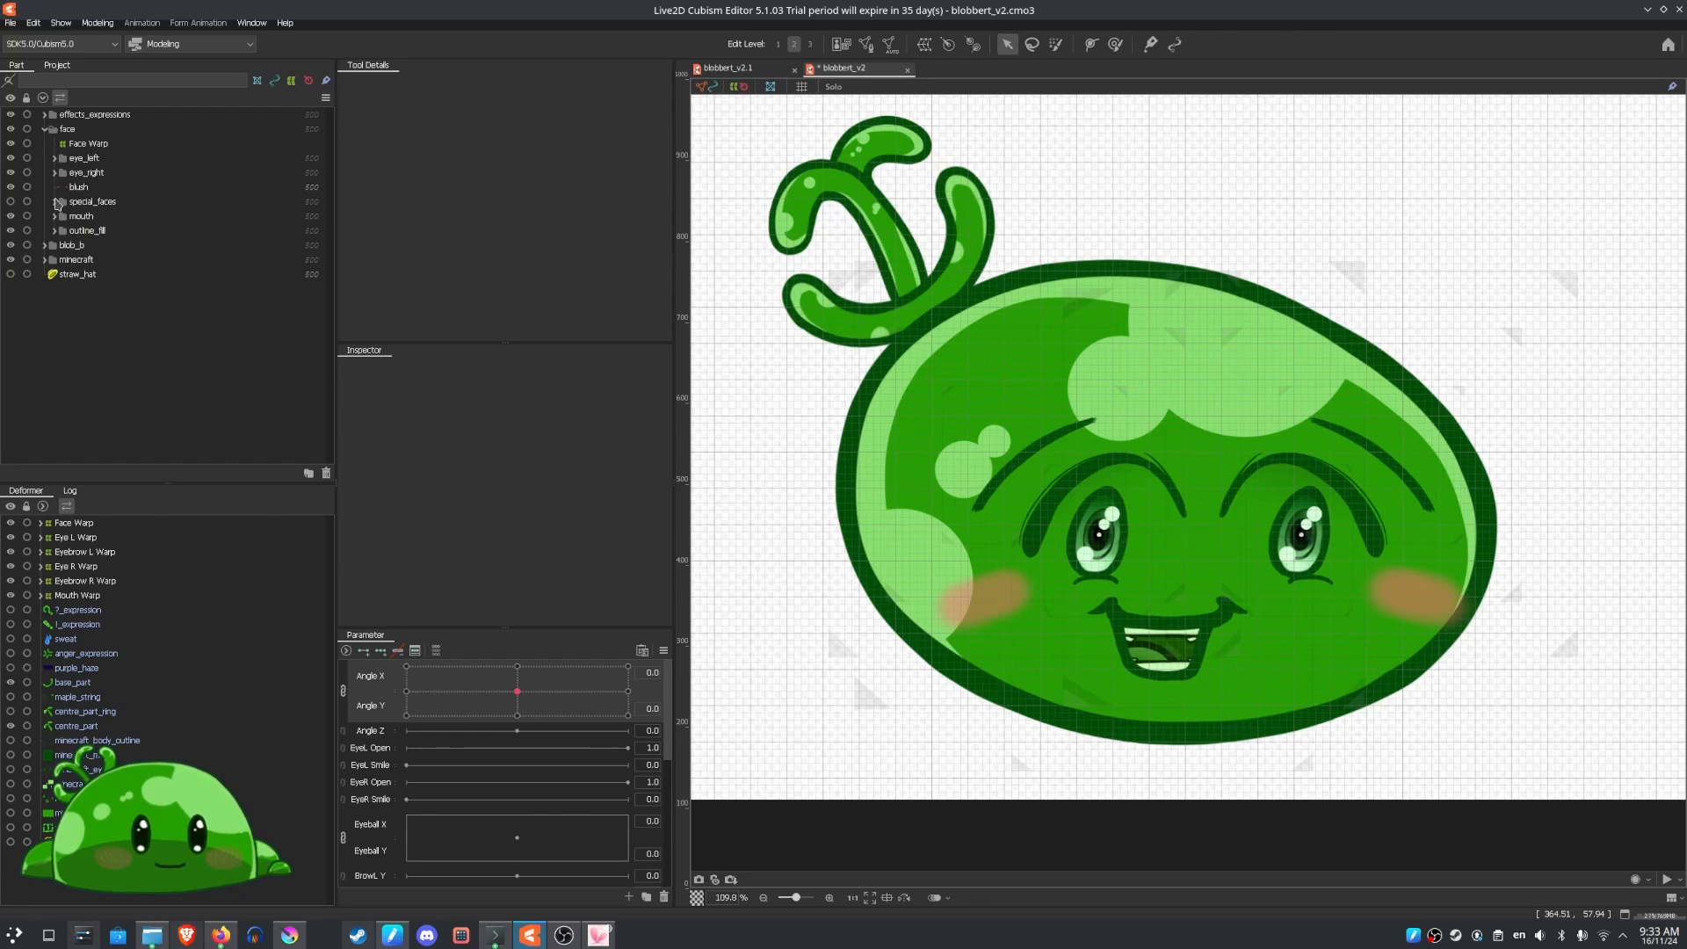
left_click(55, 201)
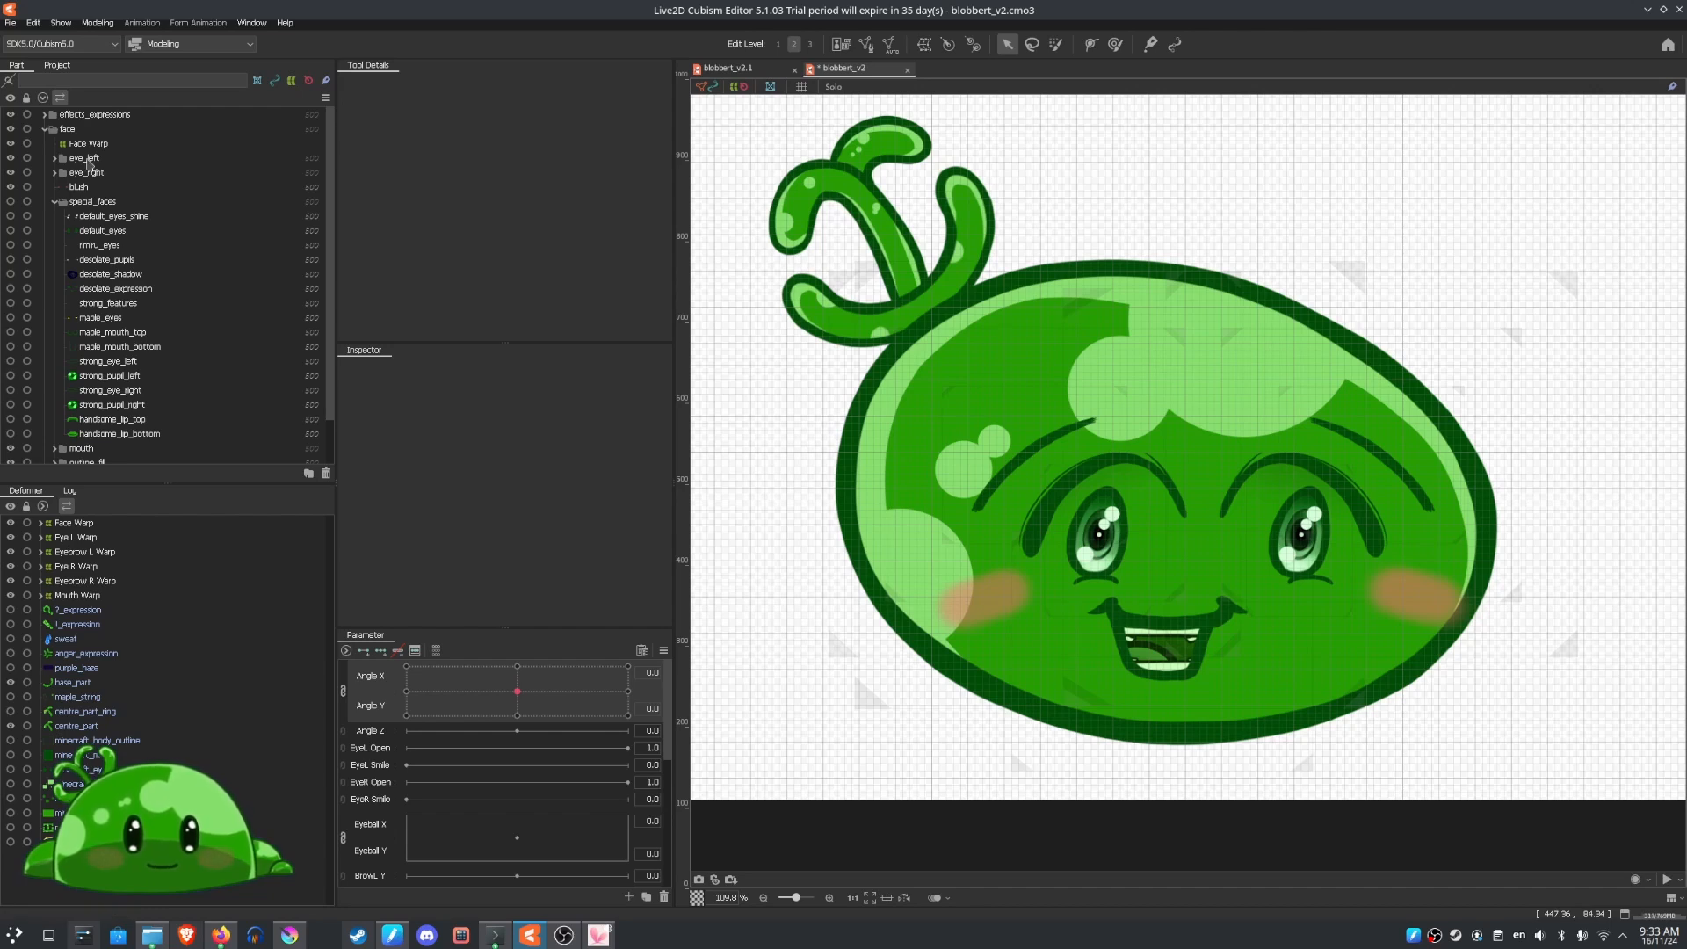
left_click(54, 202)
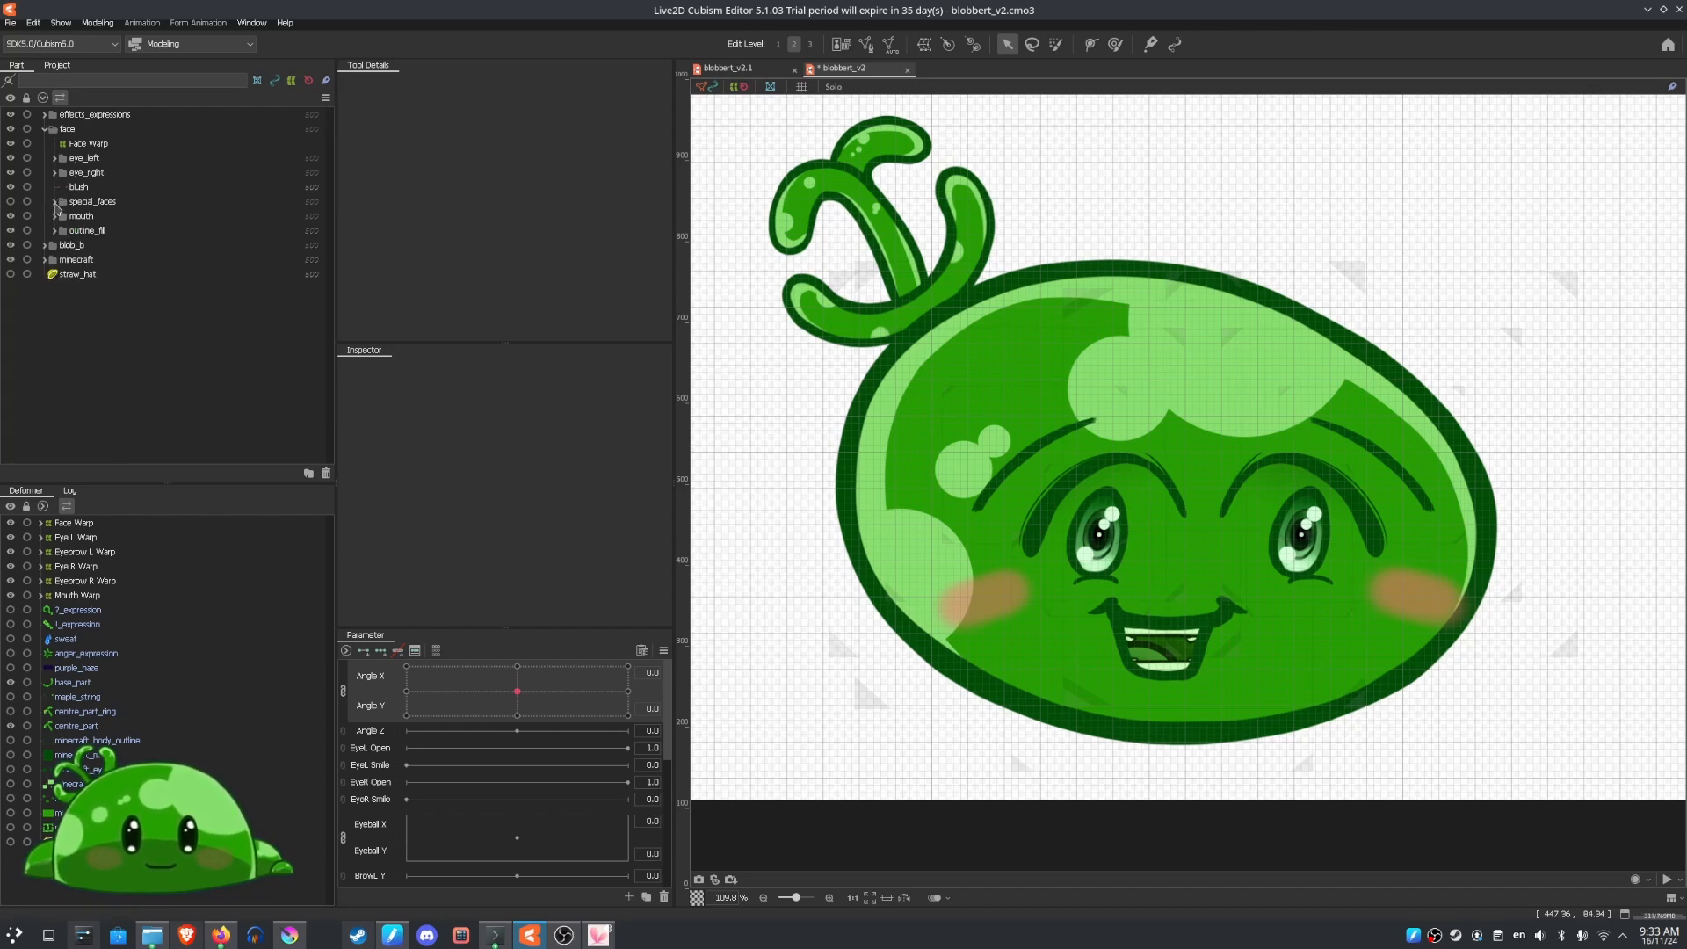
Expand outline_fill, then hide body_fill and show it again to check how it masks the body glow
left_click(83, 218)
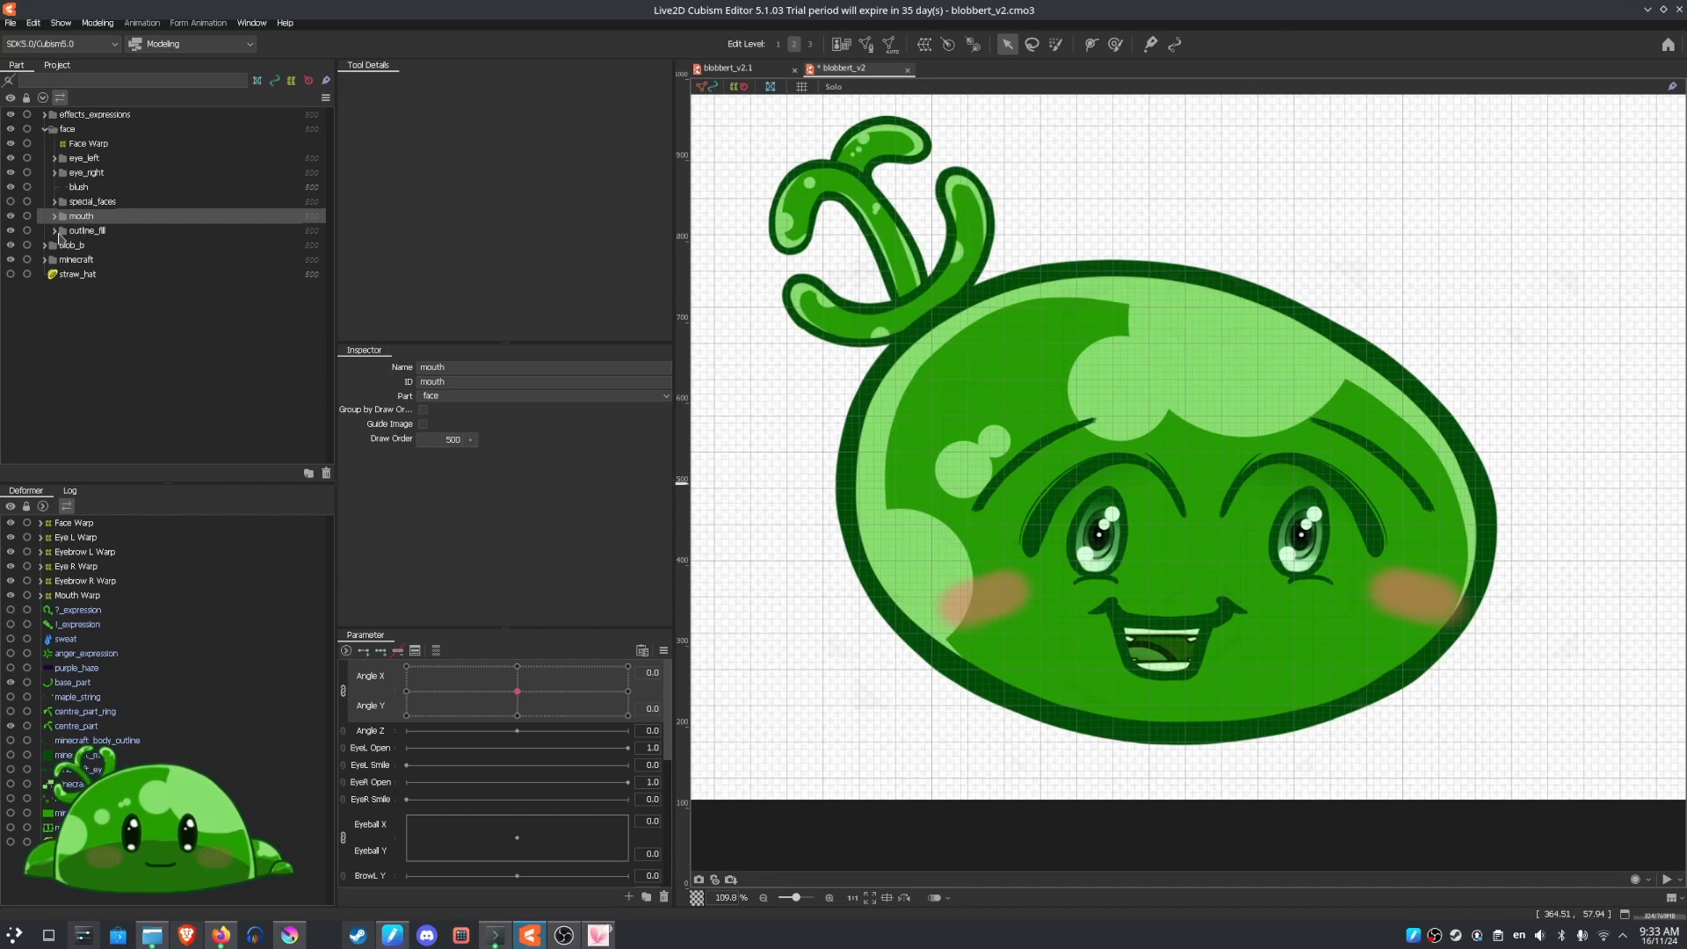
left_click(55, 231)
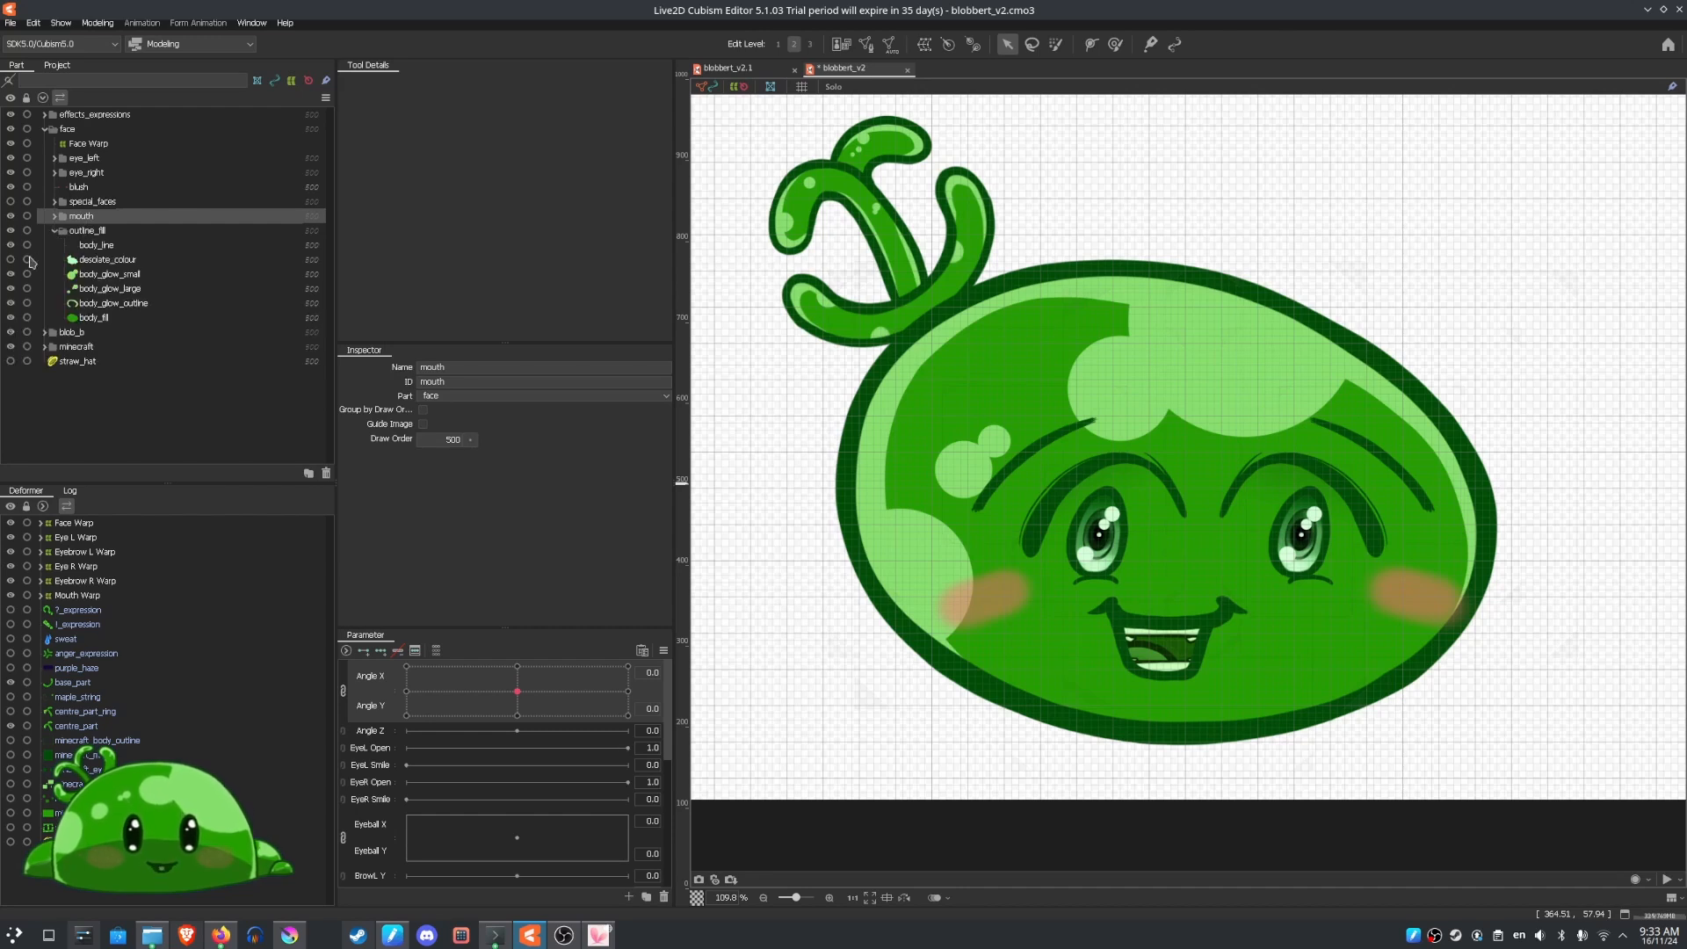
left_click(11, 319)
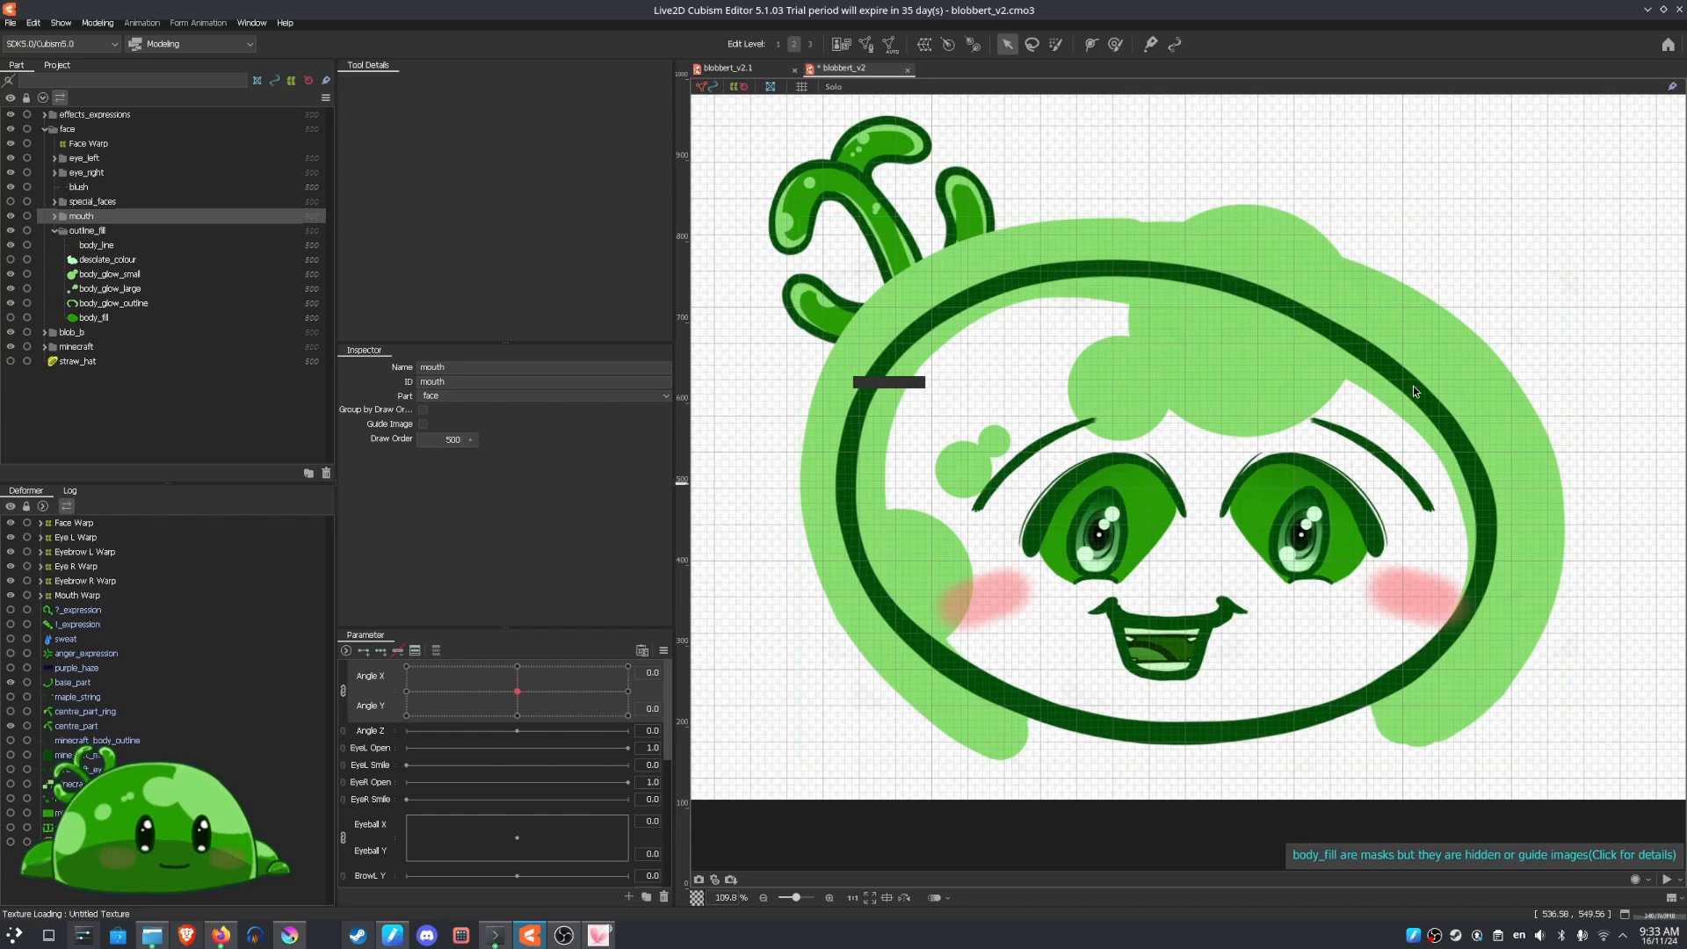
left_click(11, 318)
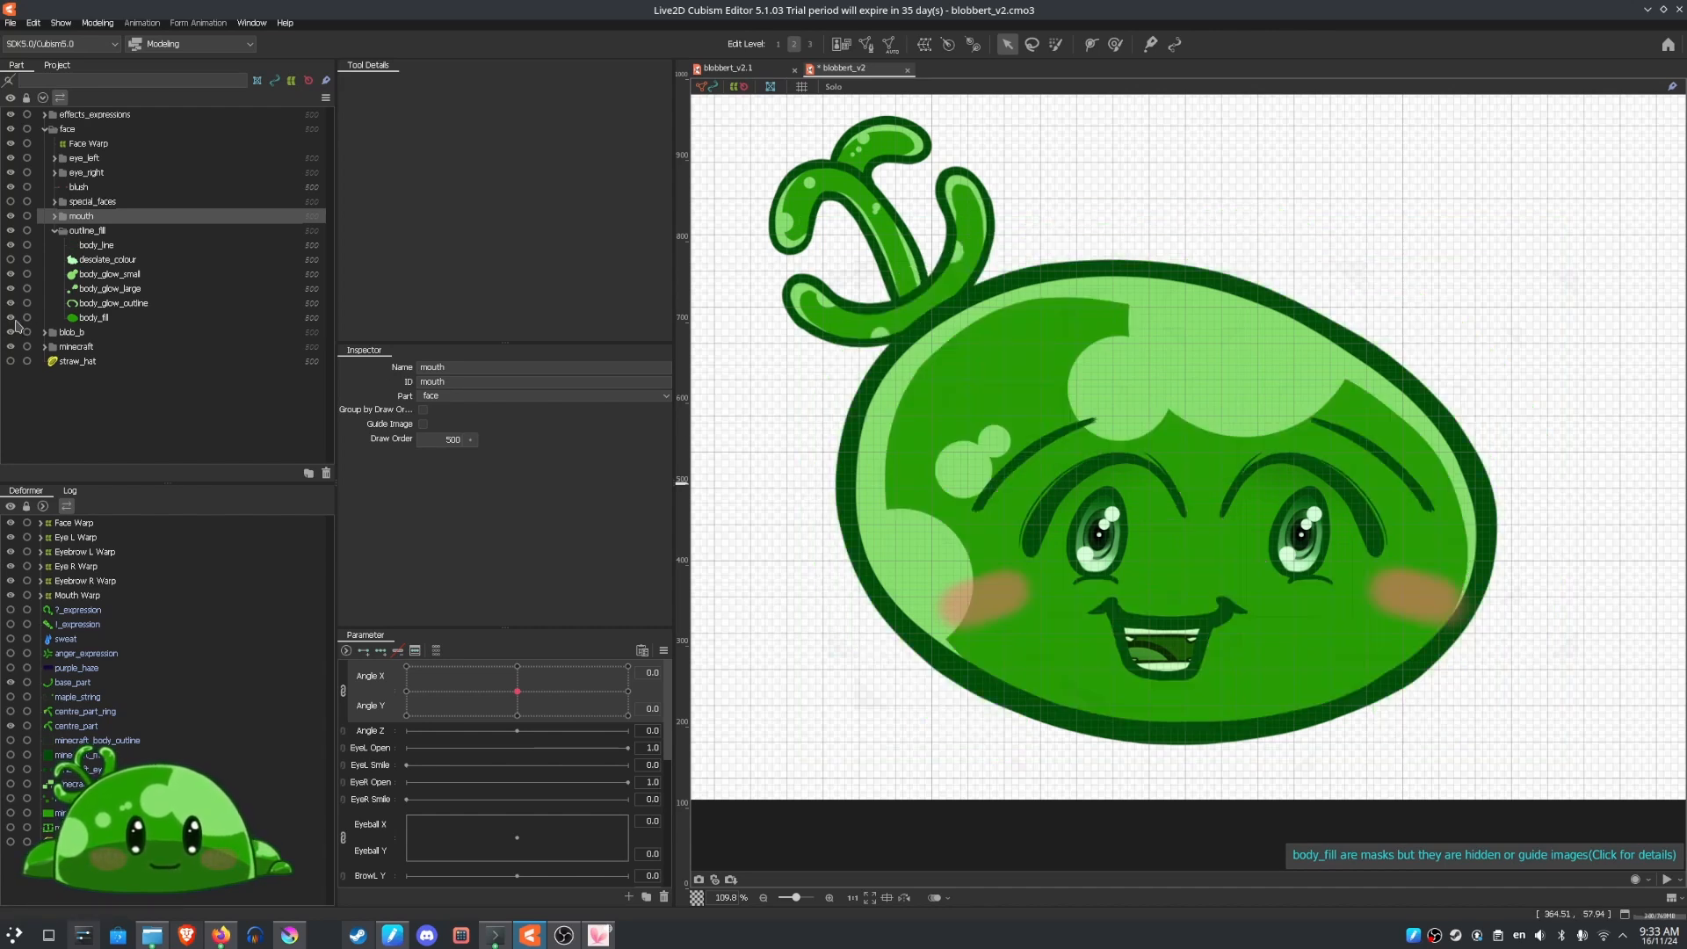
Select body_glow_outline and inspect its Clipping ID setting
left_click(106, 320)
left_click(129, 305)
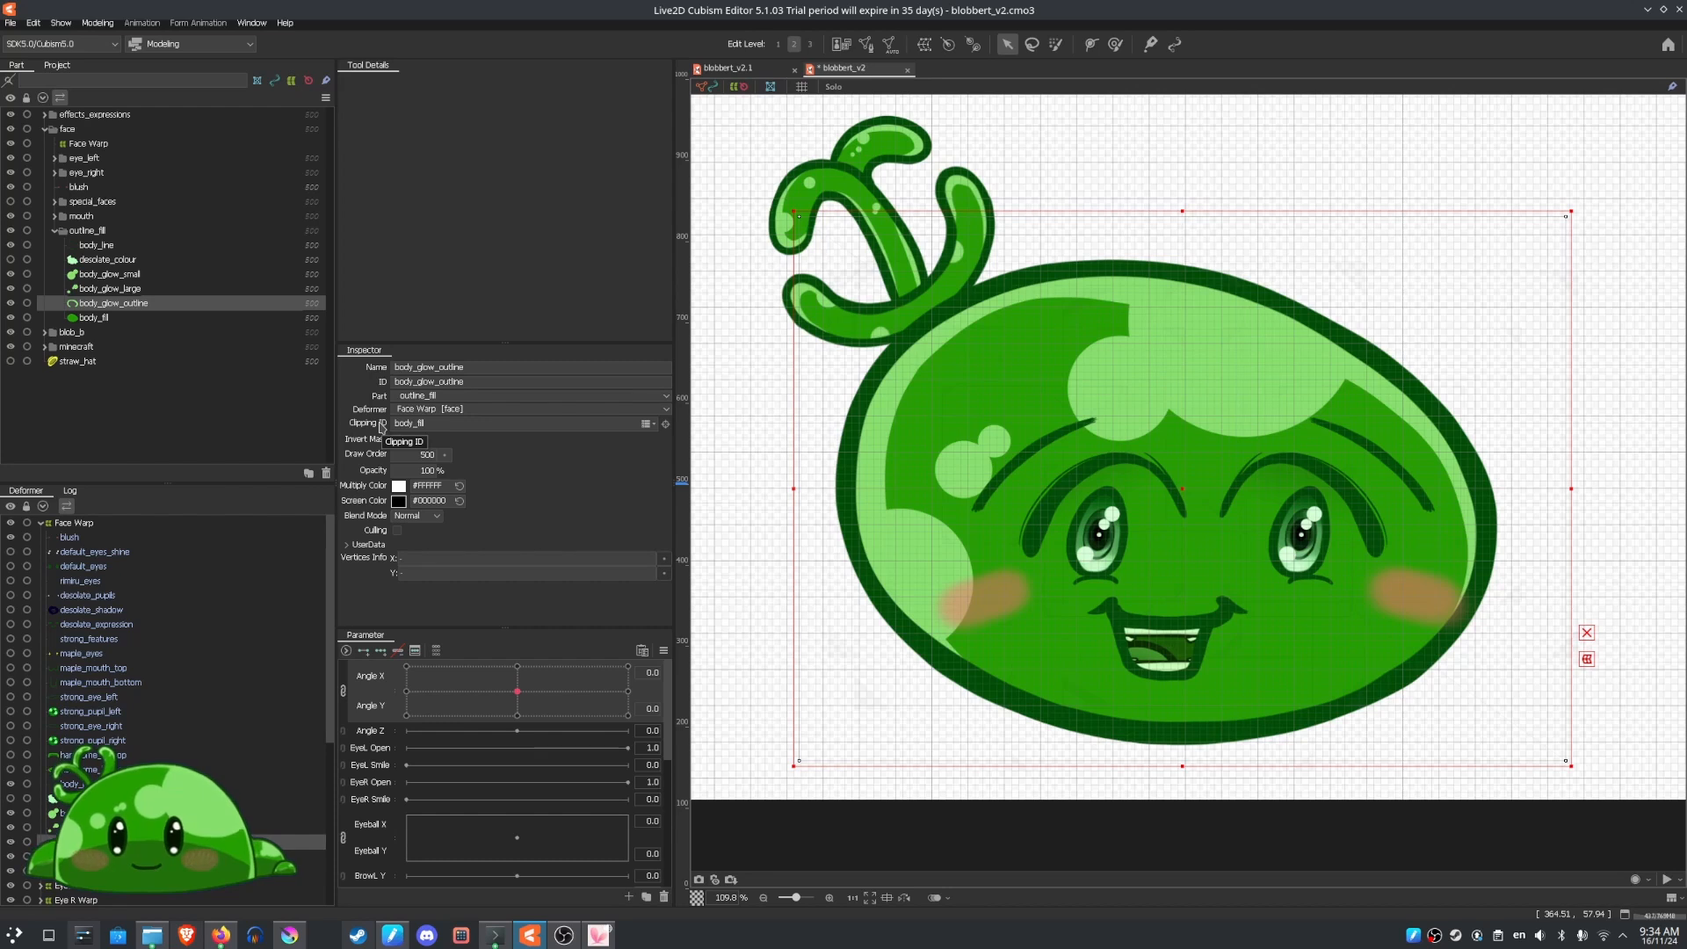
left_click(610, 428)
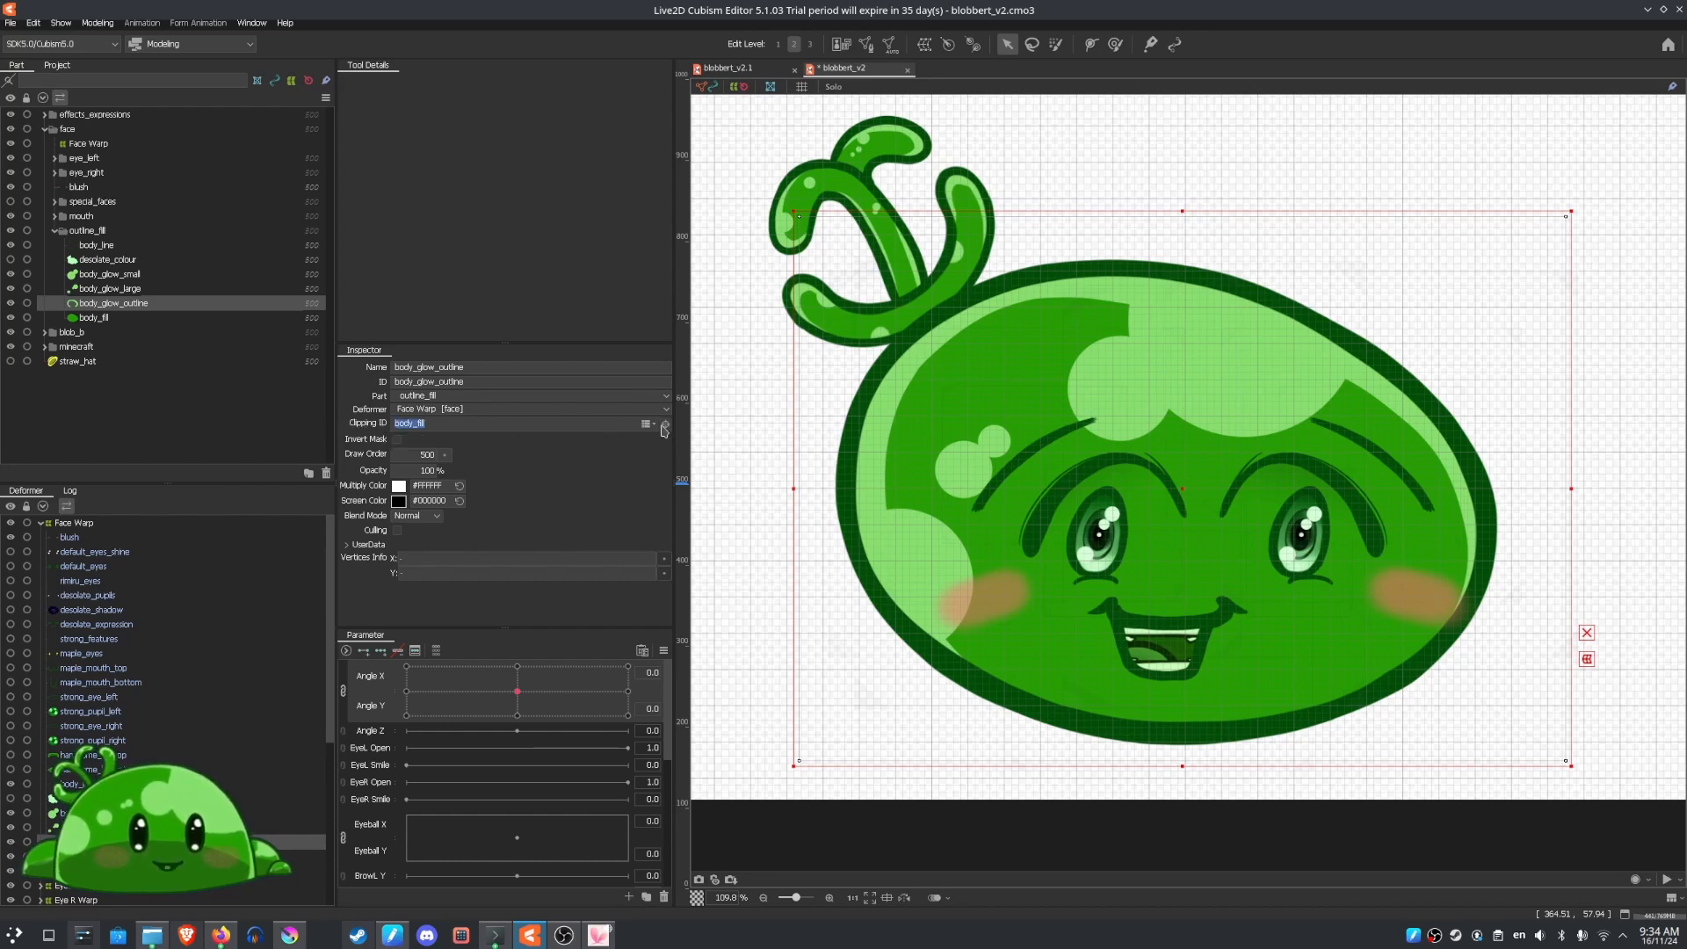
Try adding base_part, centre_part_ring and centre_part to the clipping masks of body_glow_outline
left_click(647, 423)
scroll(457, 605, "down", 4)
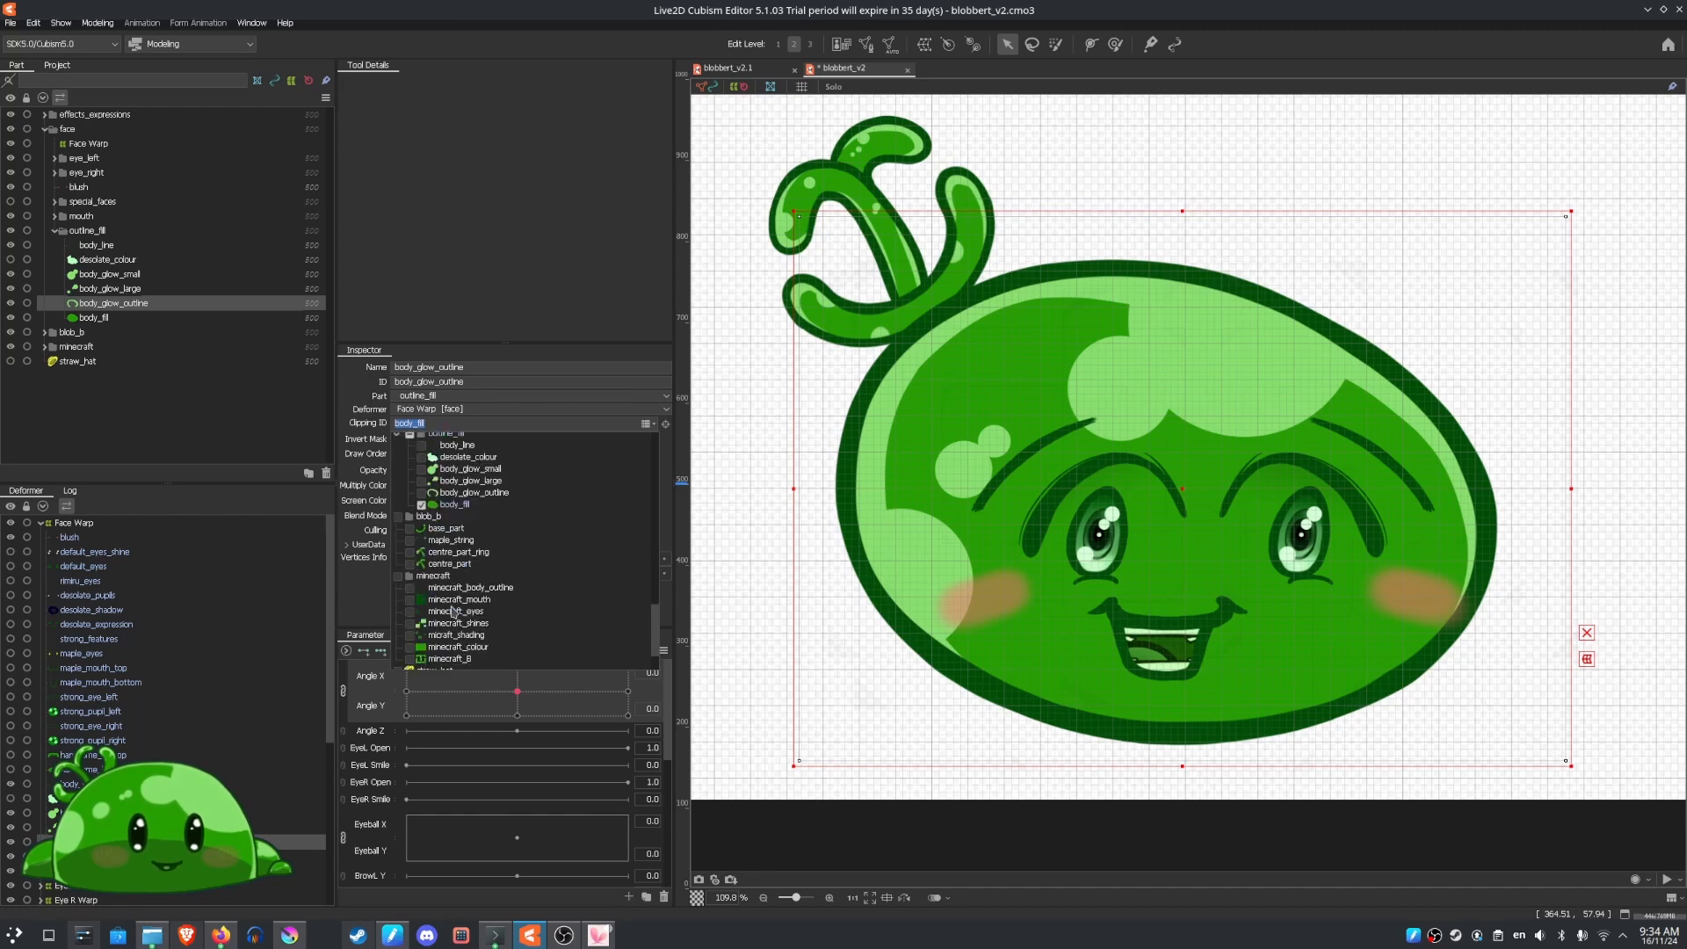
left_click(410, 529)
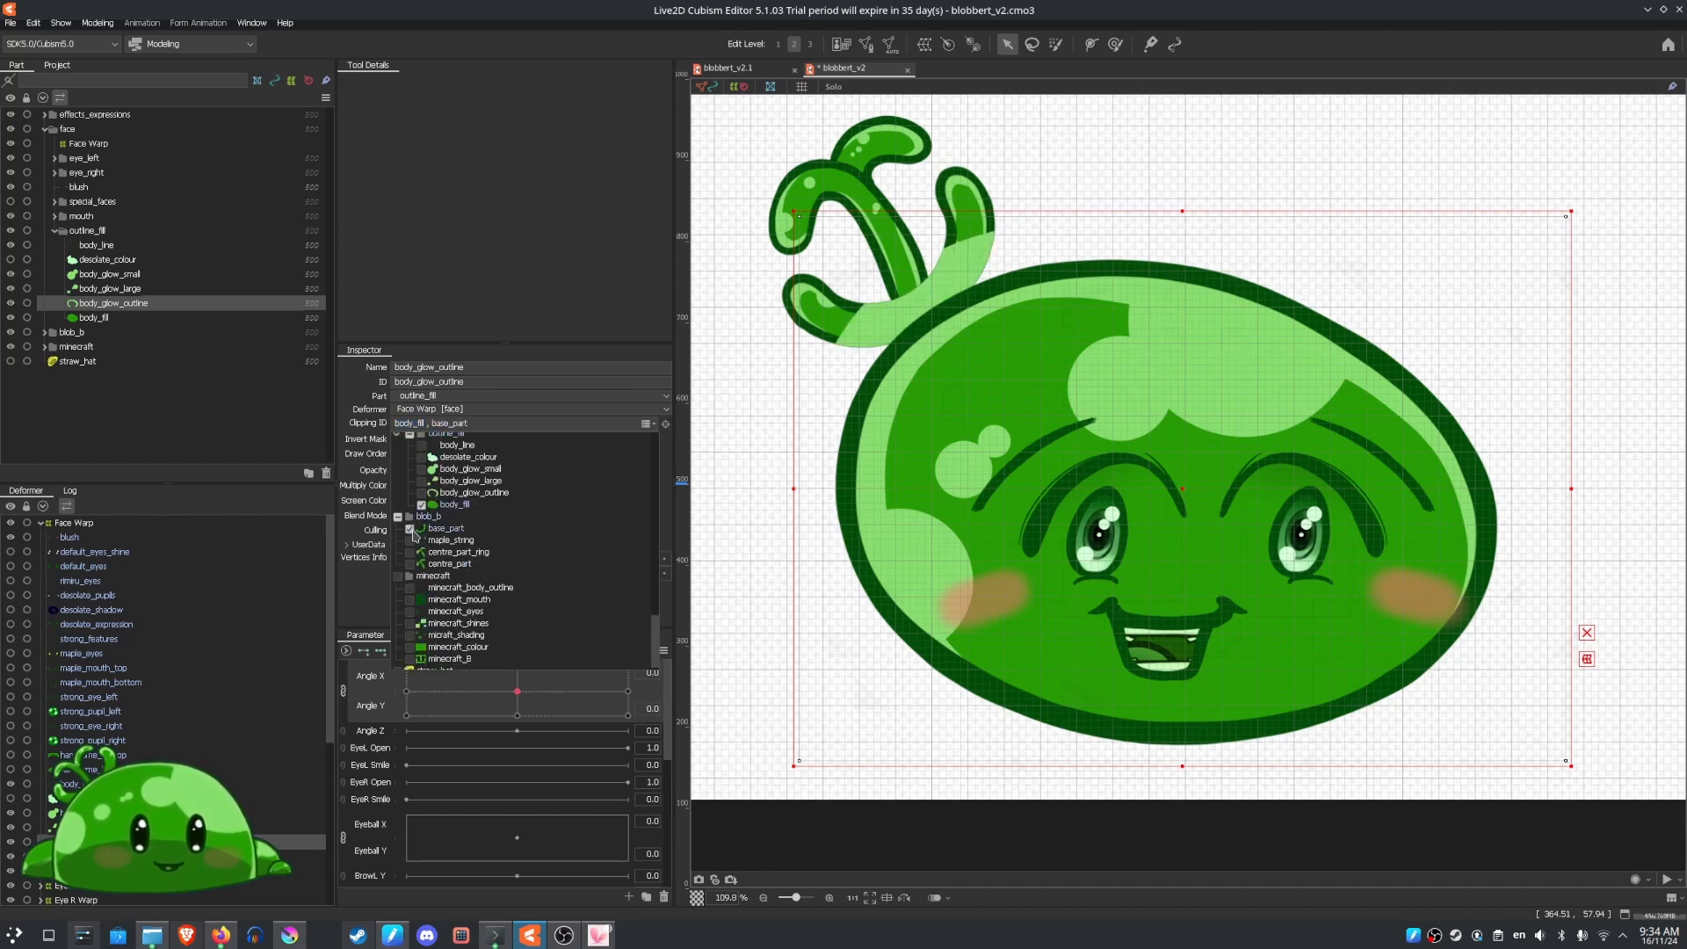
left_click(410, 552)
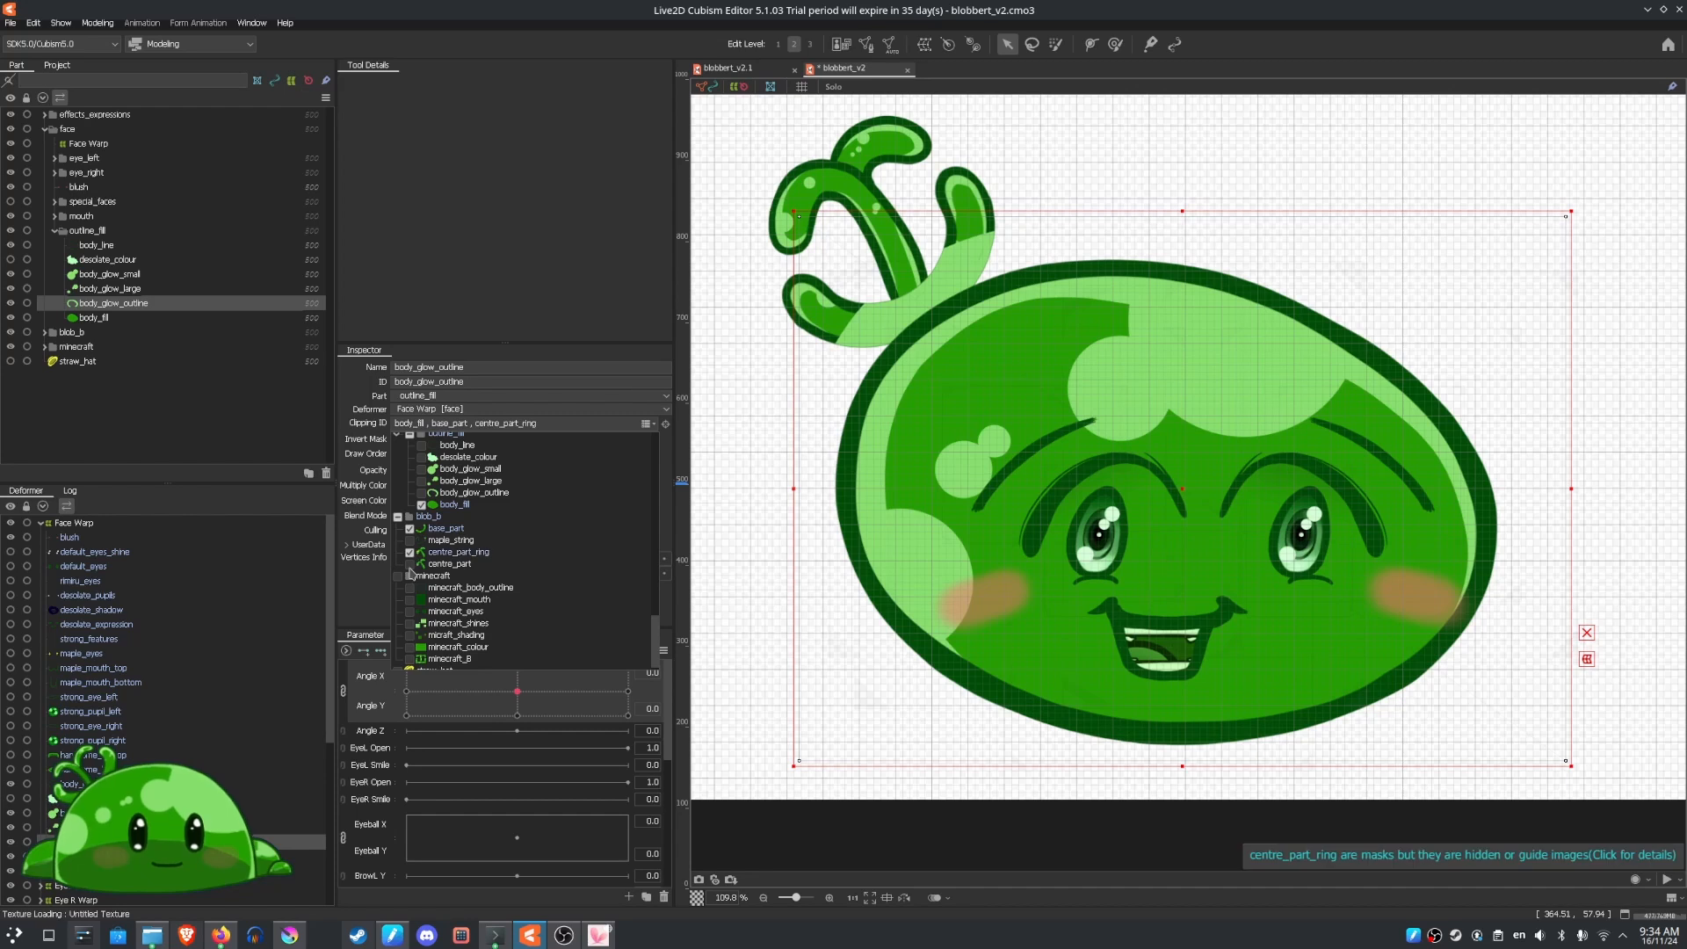
left_click(410, 564)
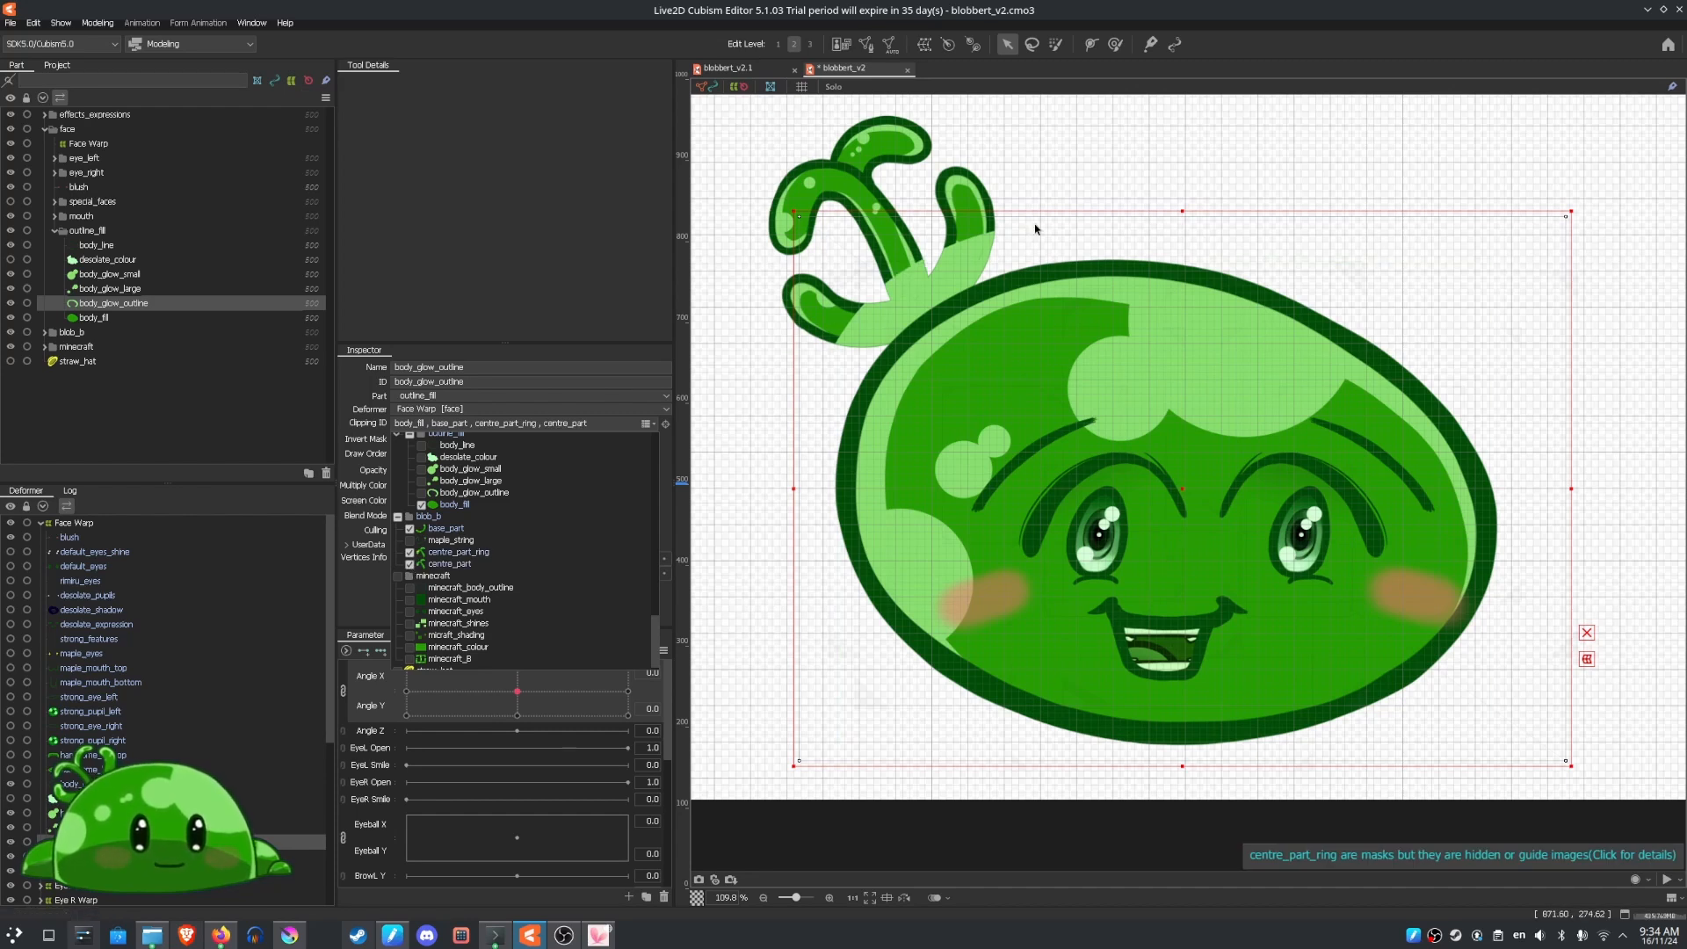
Remove centre_part, centre_part_ring and base_part from body_glow_outline's Clipping ID, leaving only body_fill
left_click(410, 565)
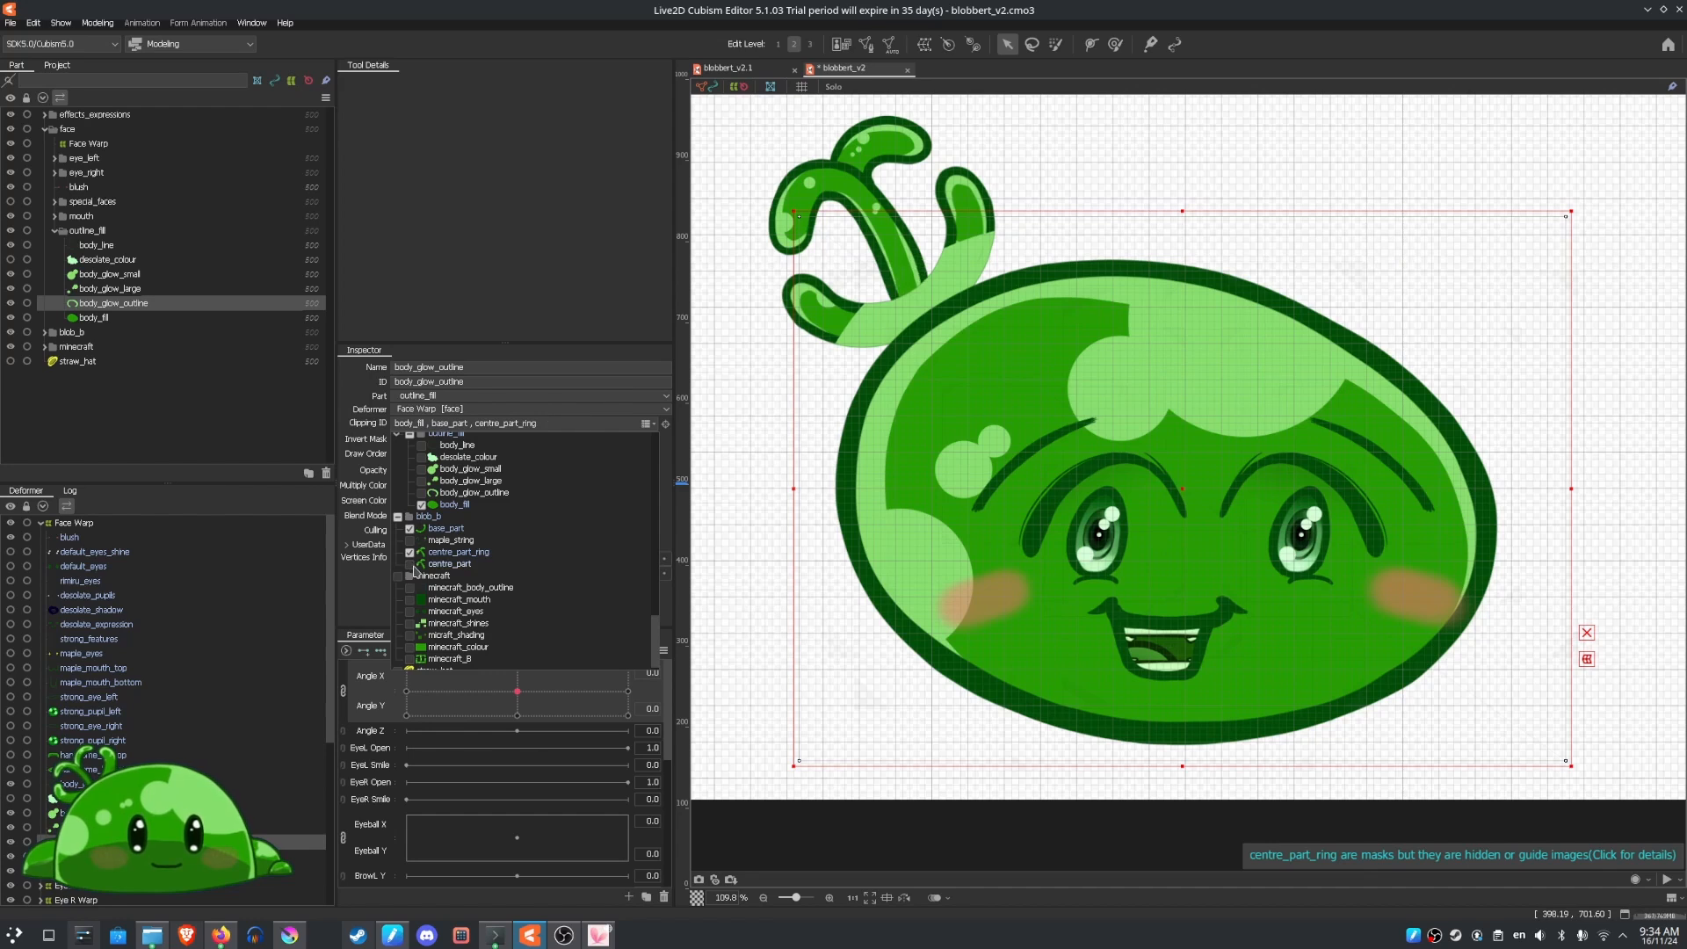
left_click(410, 552)
left_click(410, 528)
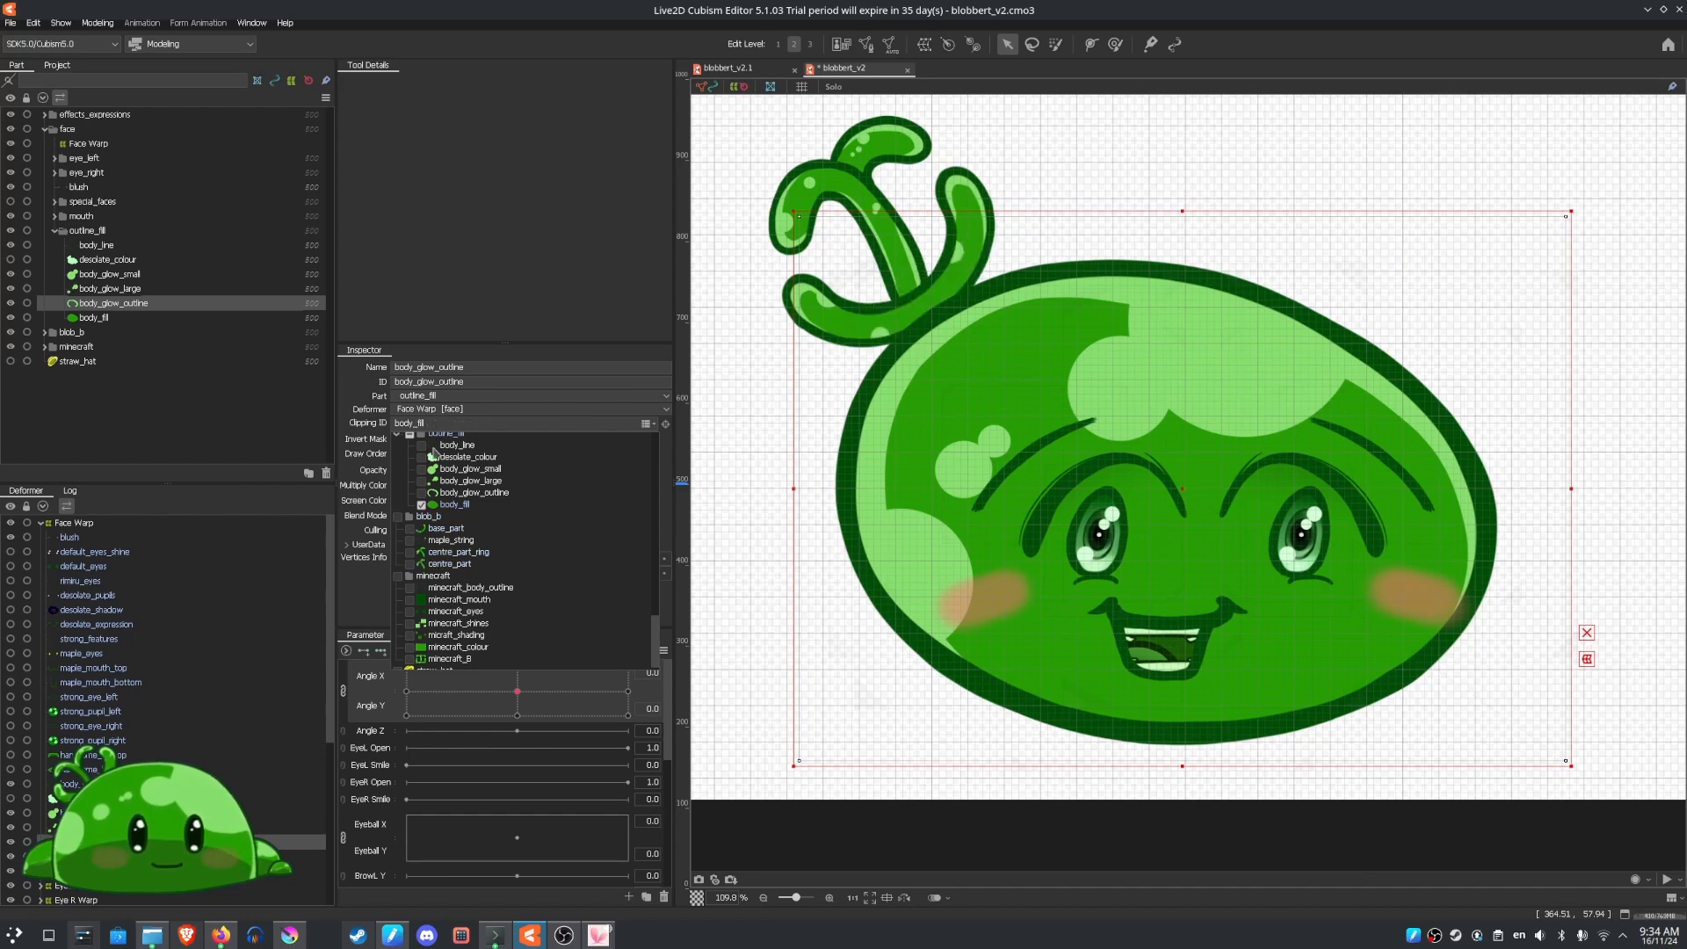
left_click(648, 427)
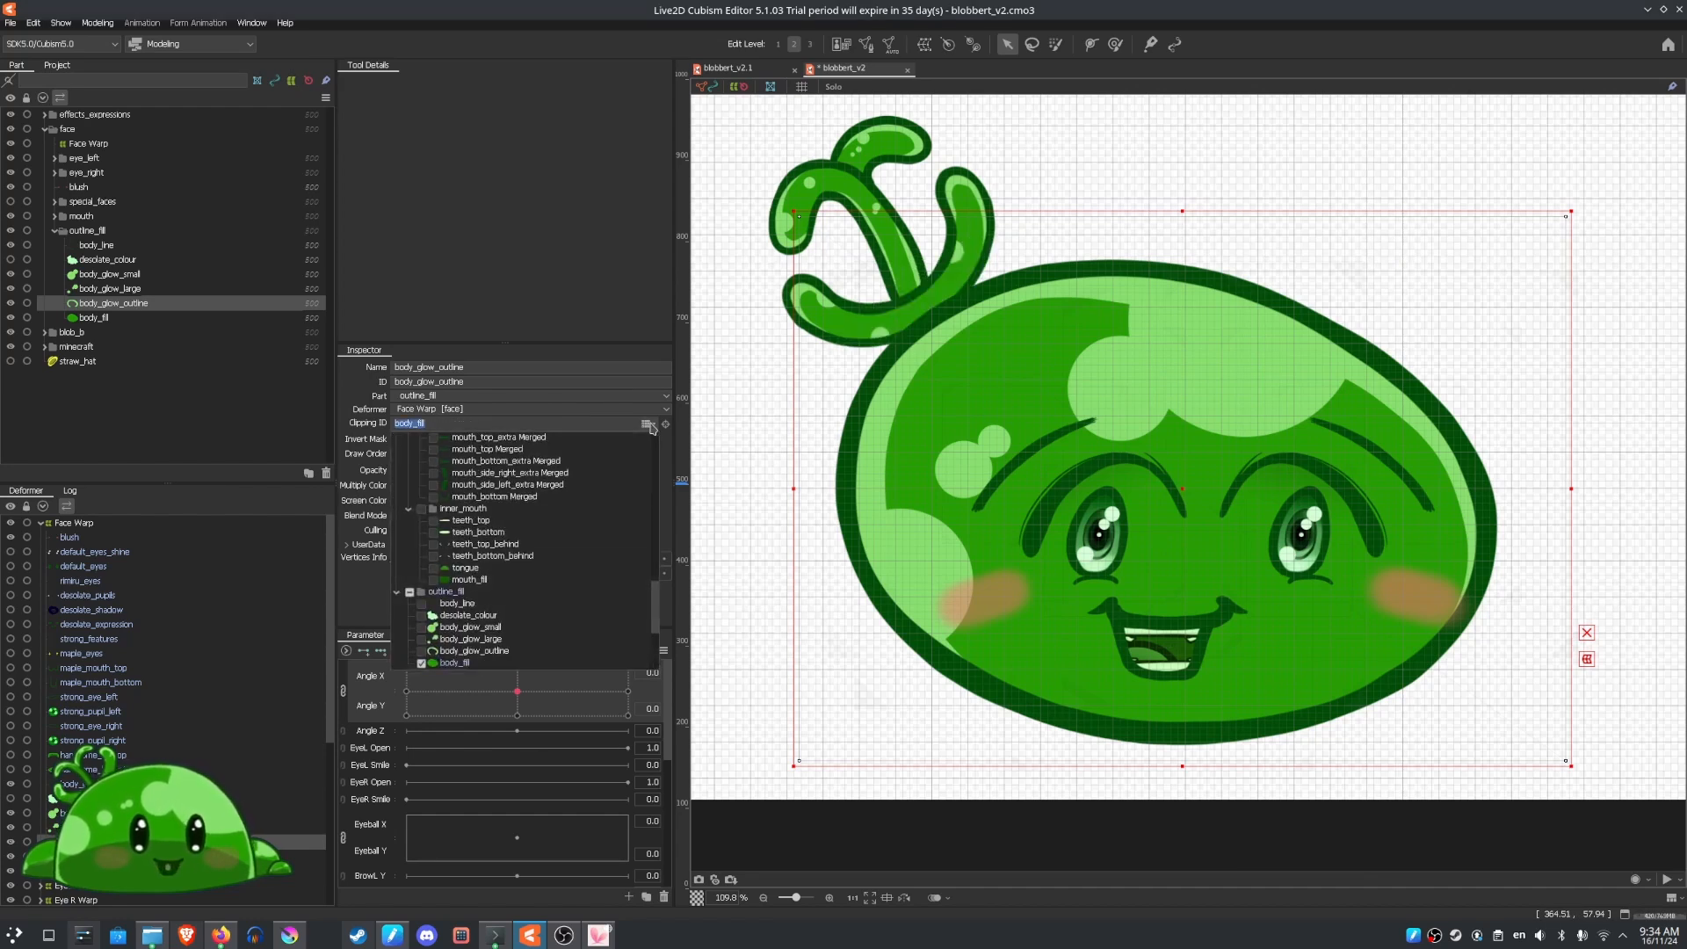
left_click(673, 467)
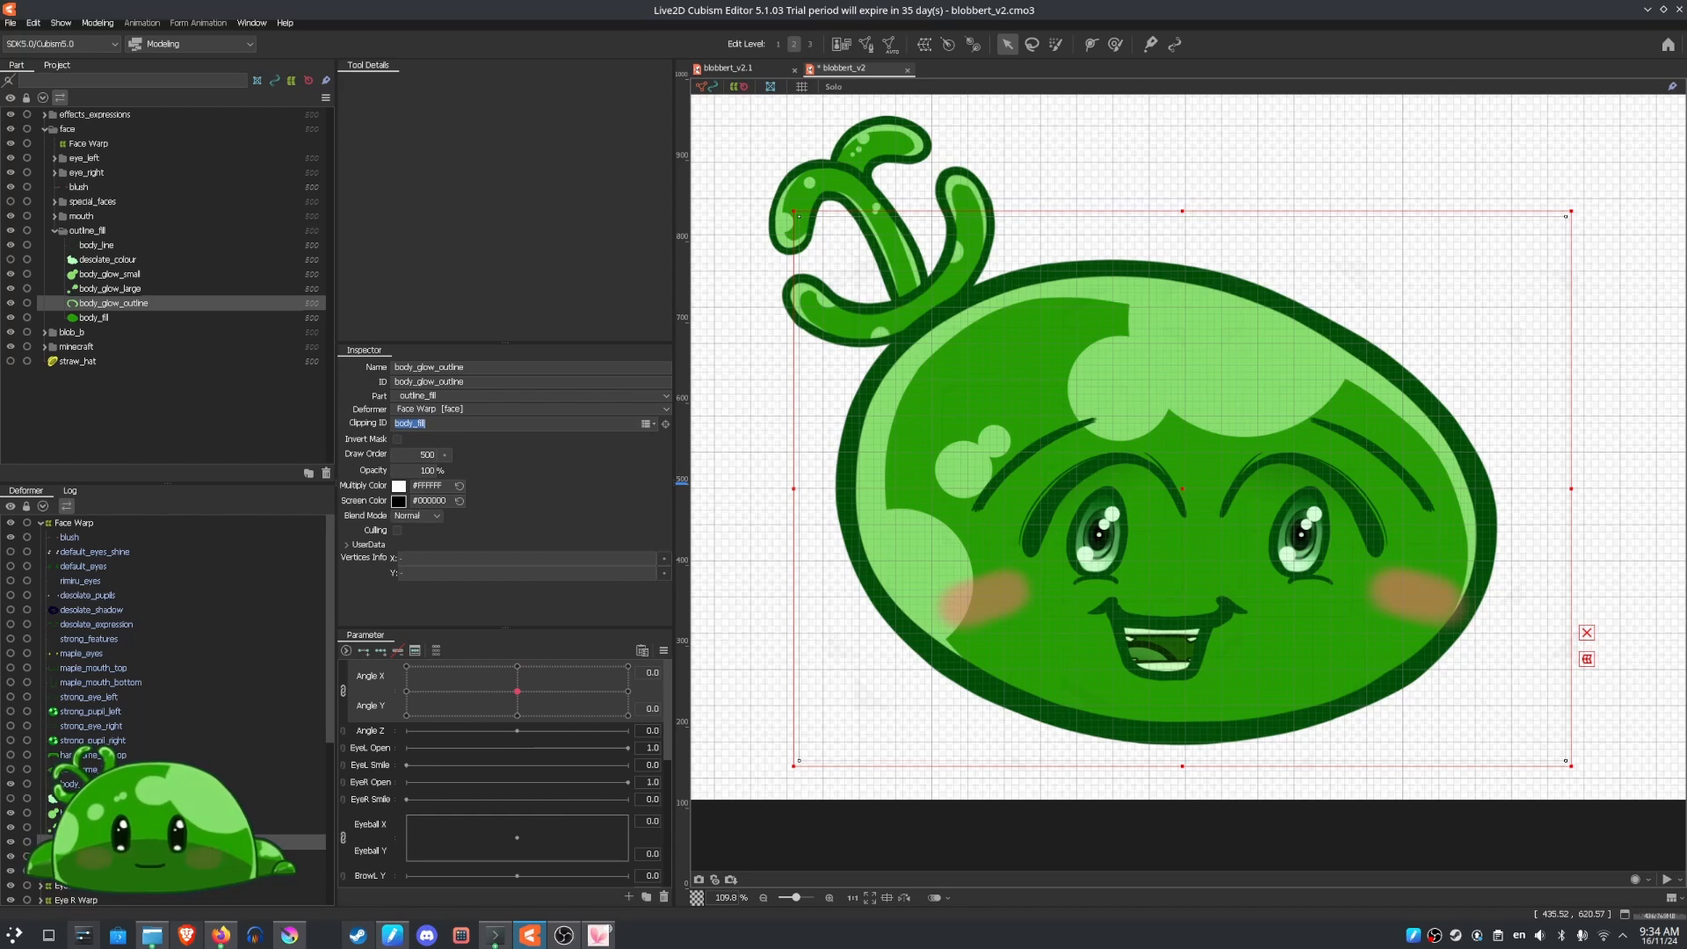
scroll(1121, 527, "down", 1)
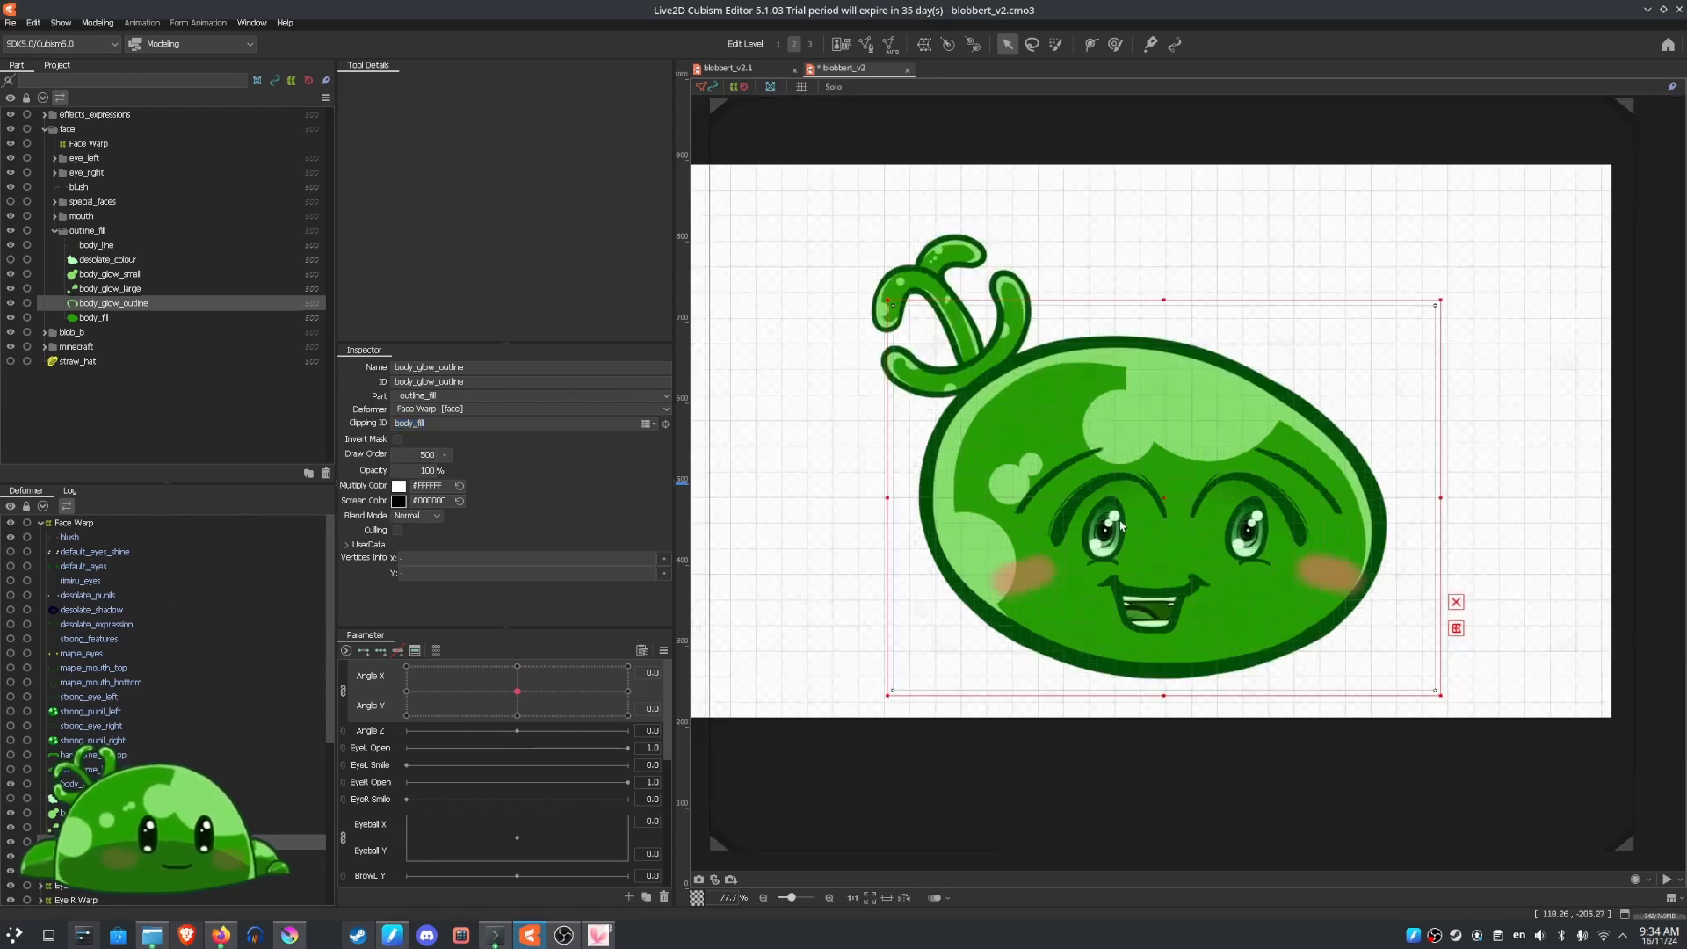
scroll(1121, 527, "up", 3)
scroll(1121, 527, "down", 2)
scroll(1121, 527, "up", 2)
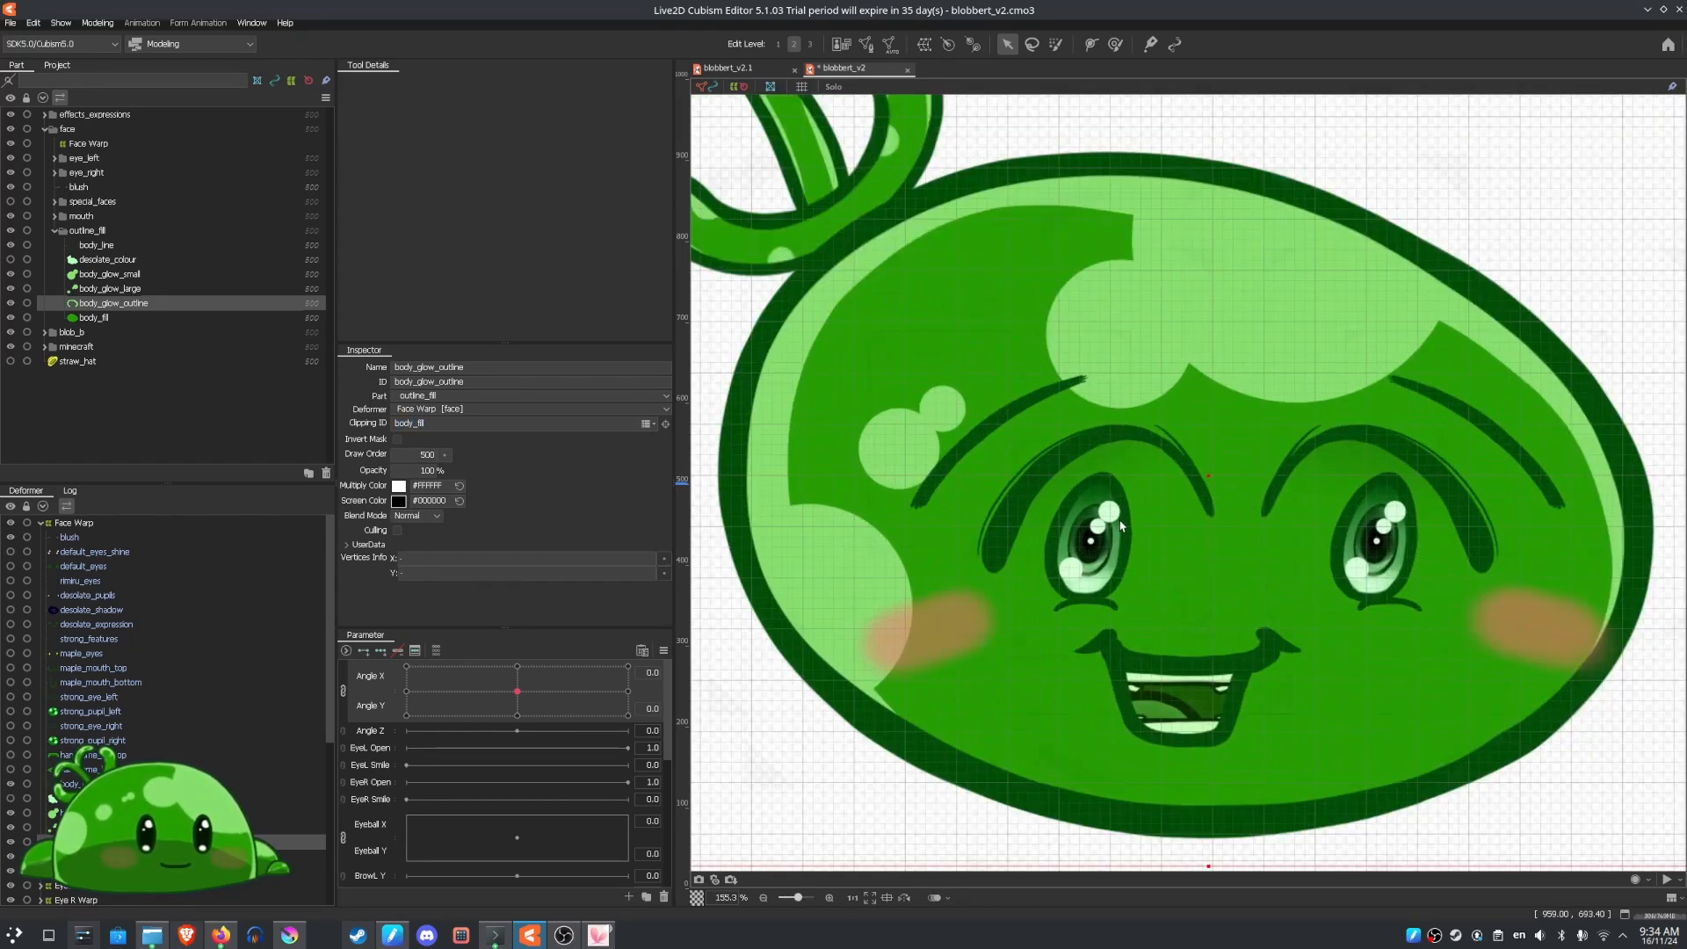
scroll(1120, 527, "down", 2)
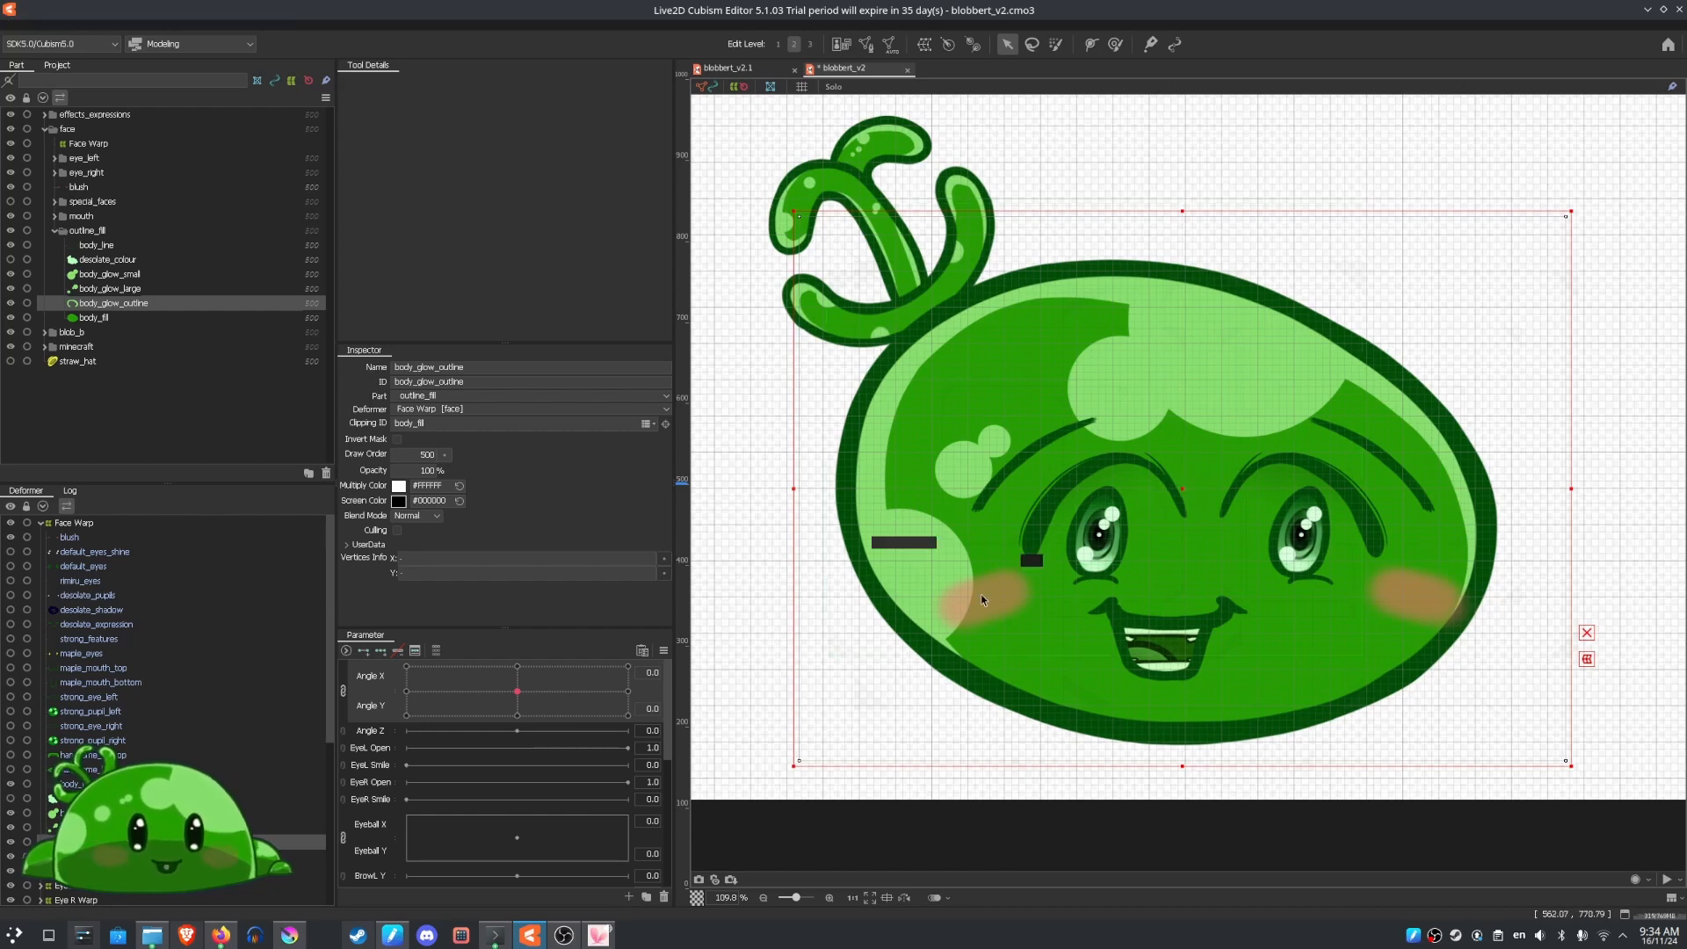
scroll(937, 571, "down", 2)
scroll(807, 591, "up", 2)
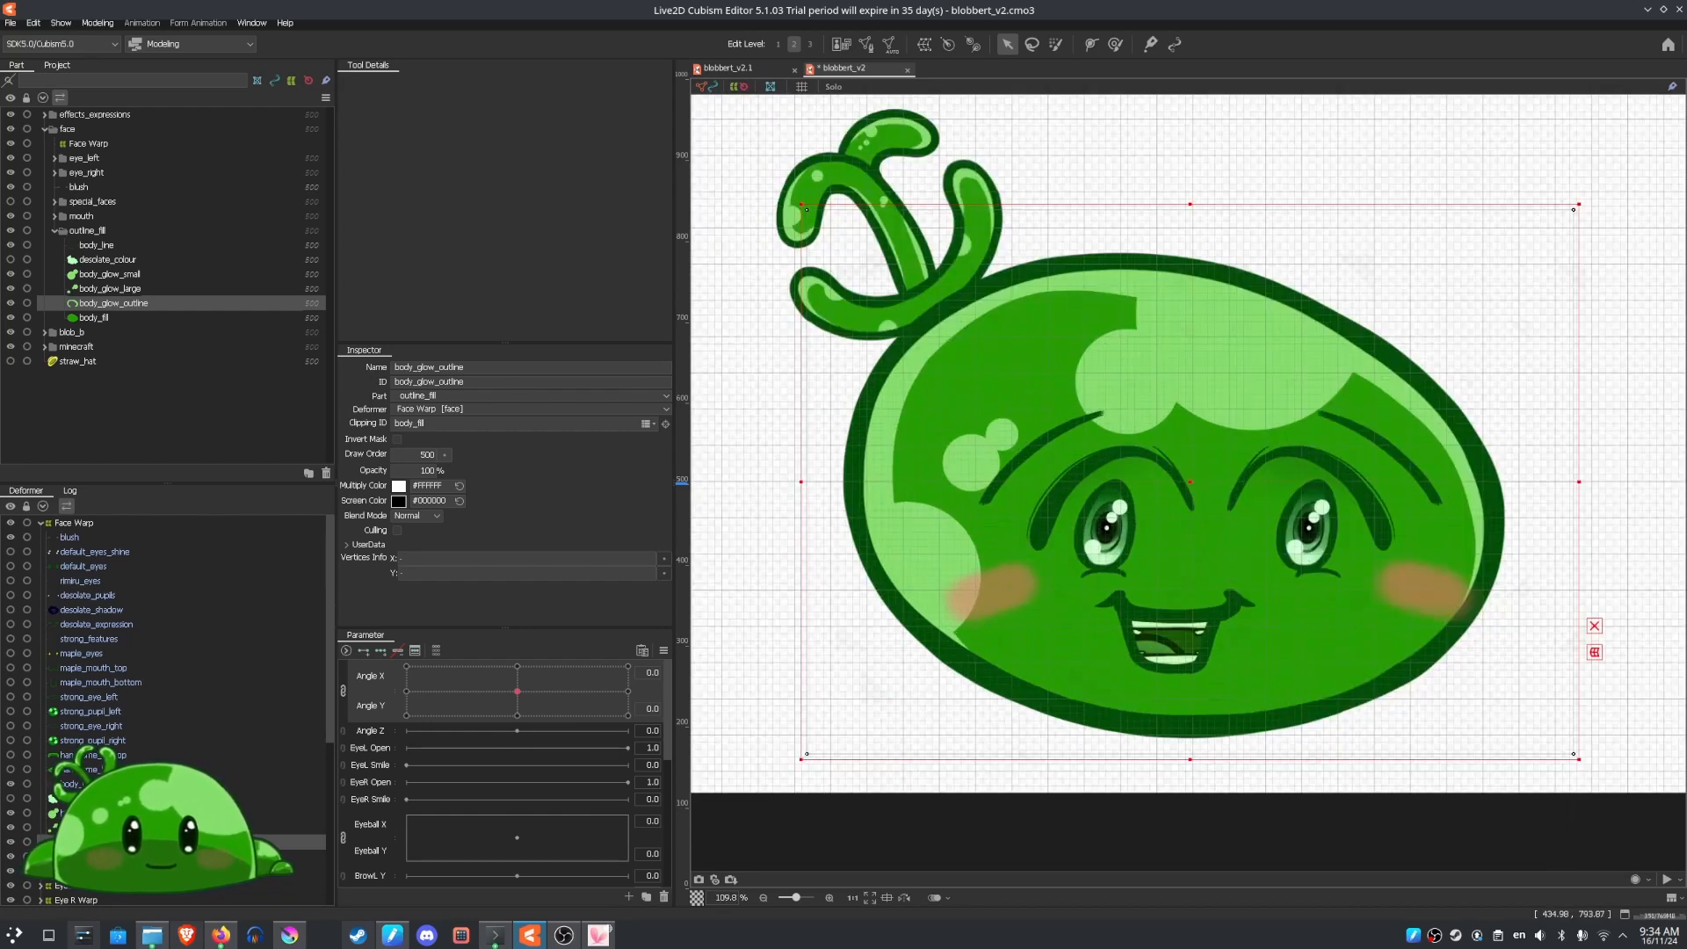
scroll(1019, 387, "down", 2)
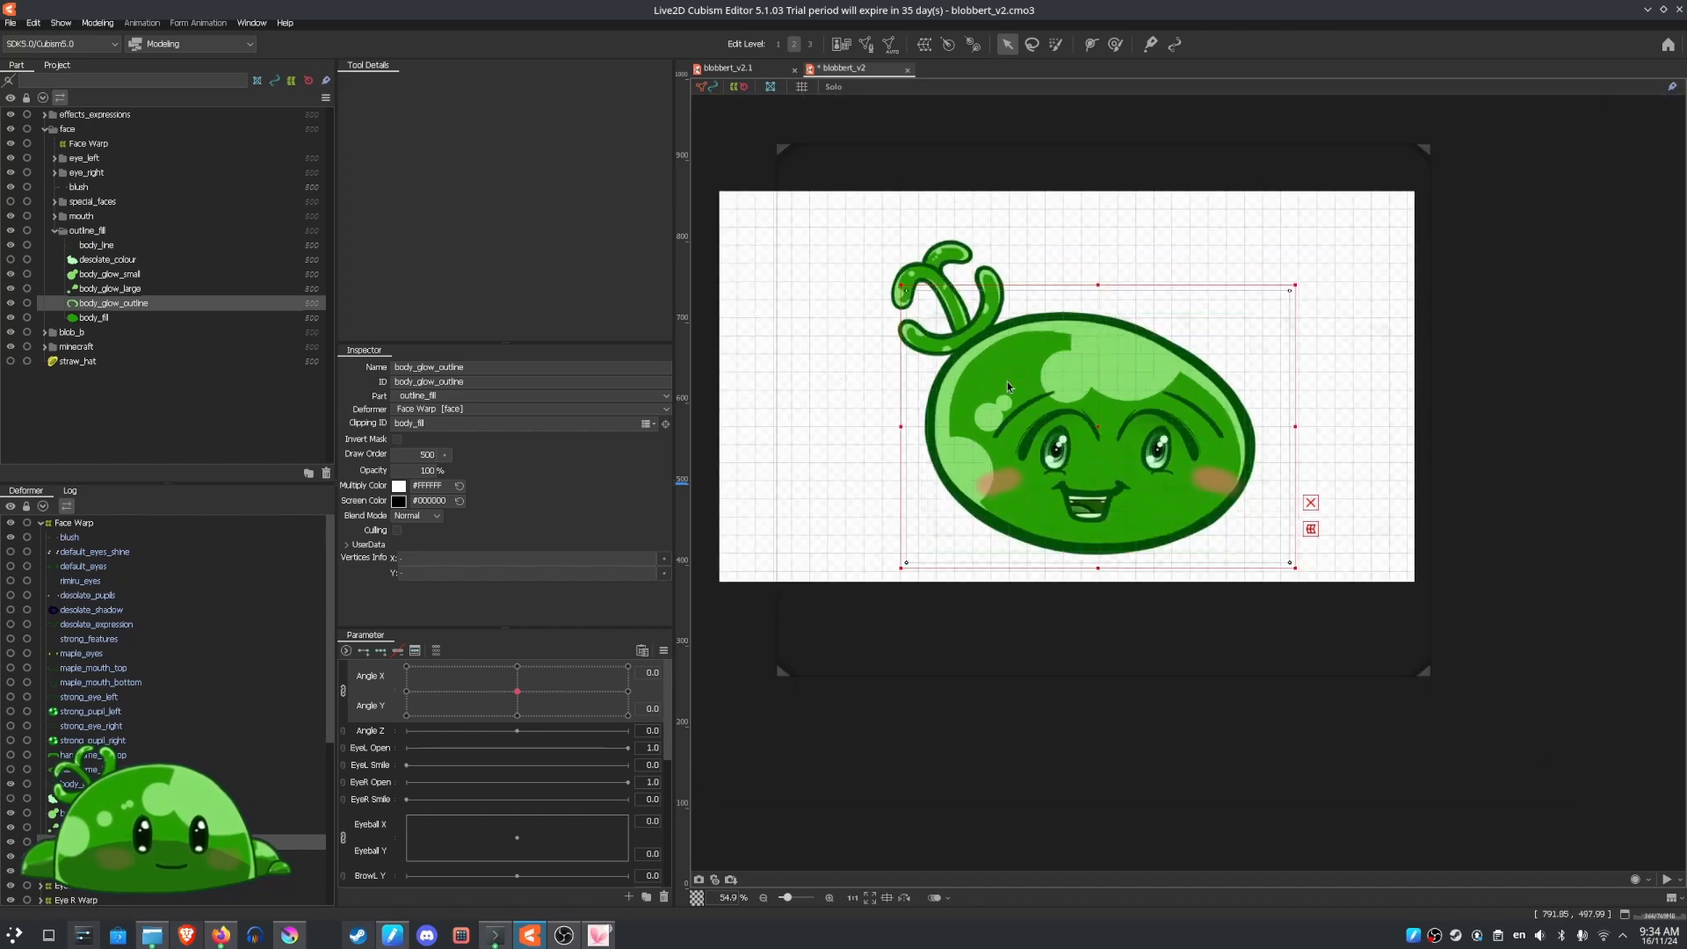
scroll(1090, 436, "up", 2)
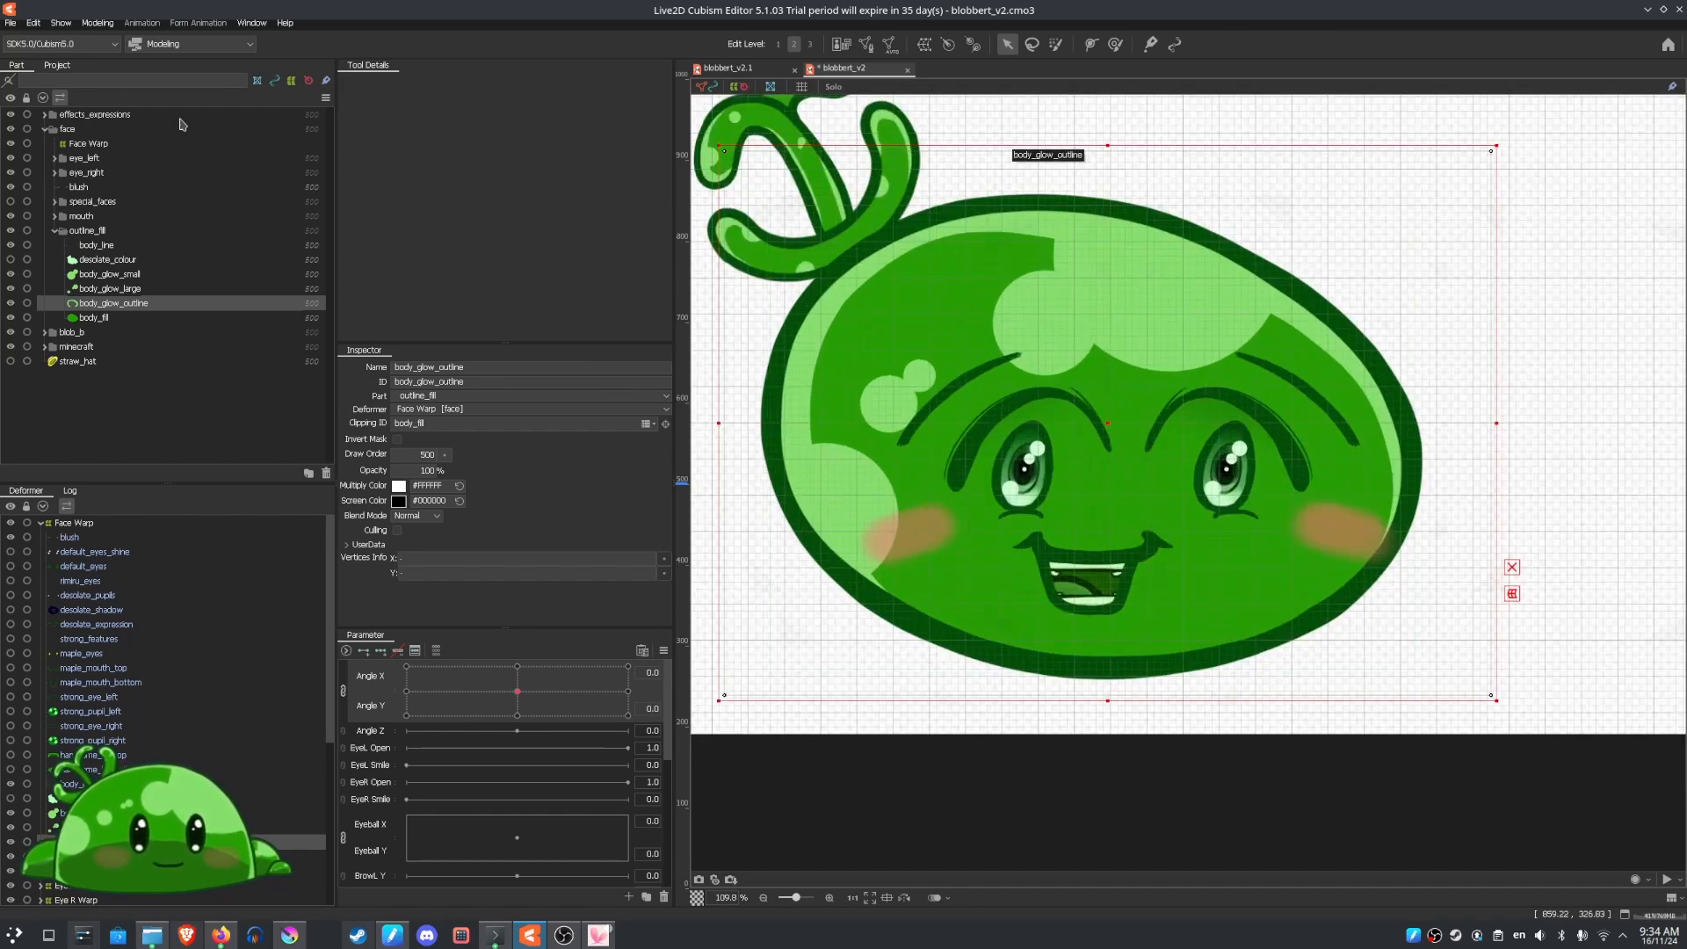
scroll(1020, 430, "down", 4)
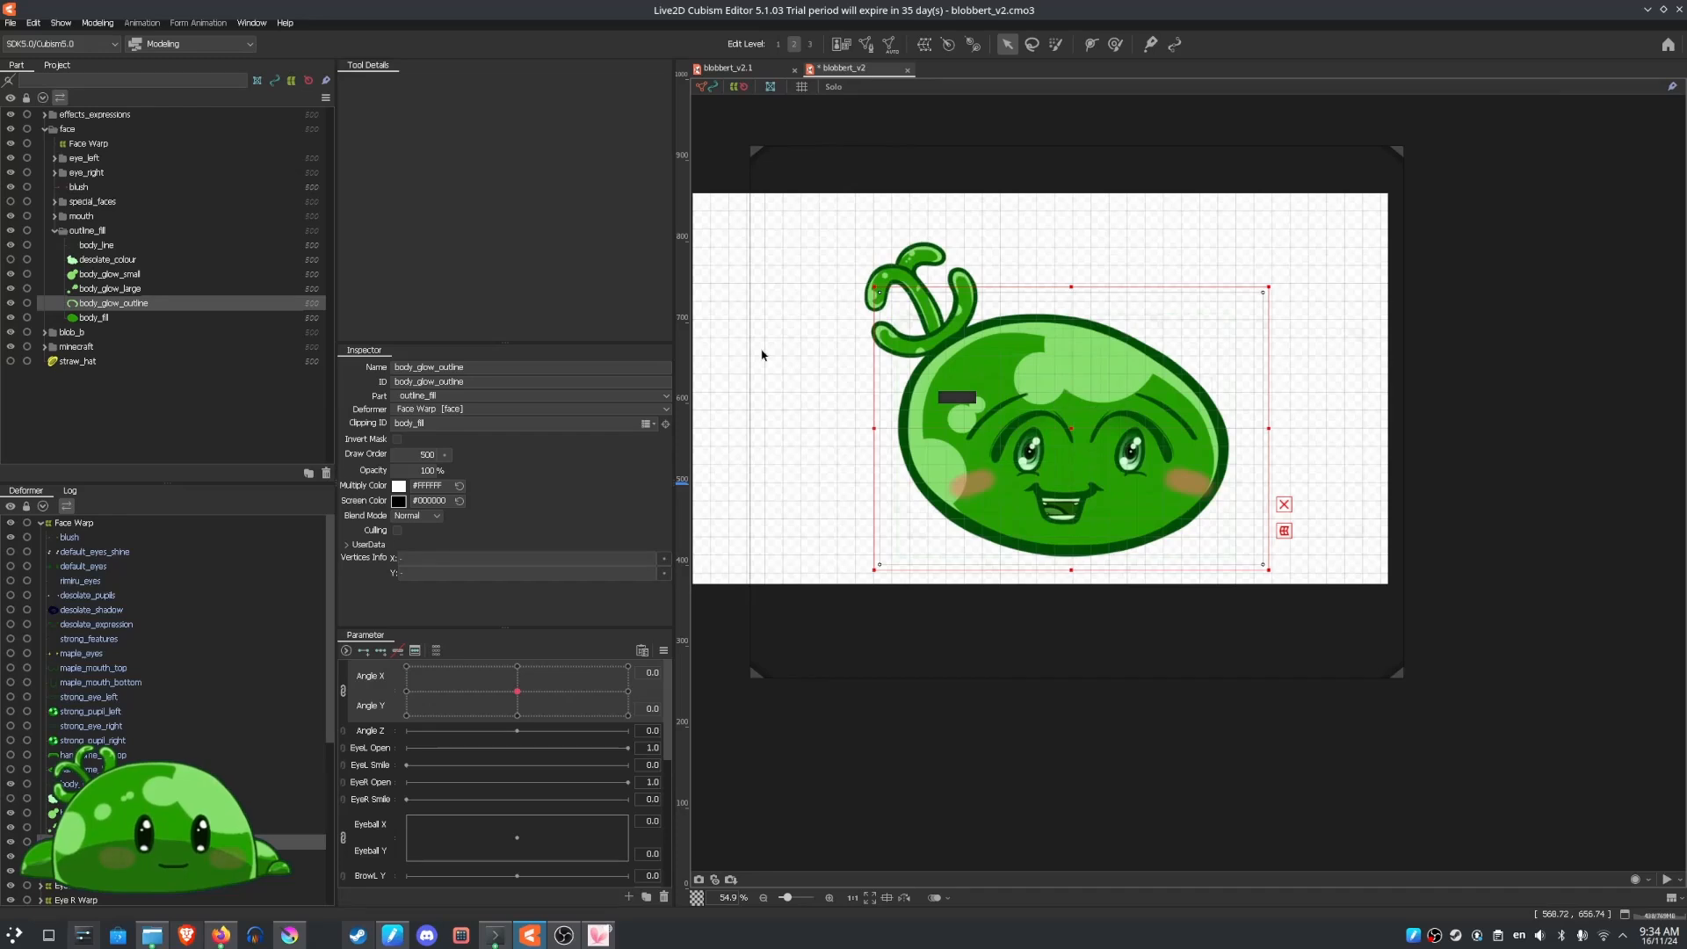
scroll(861, 342, "up", 5)
scroll(961, 372, "down", 3)
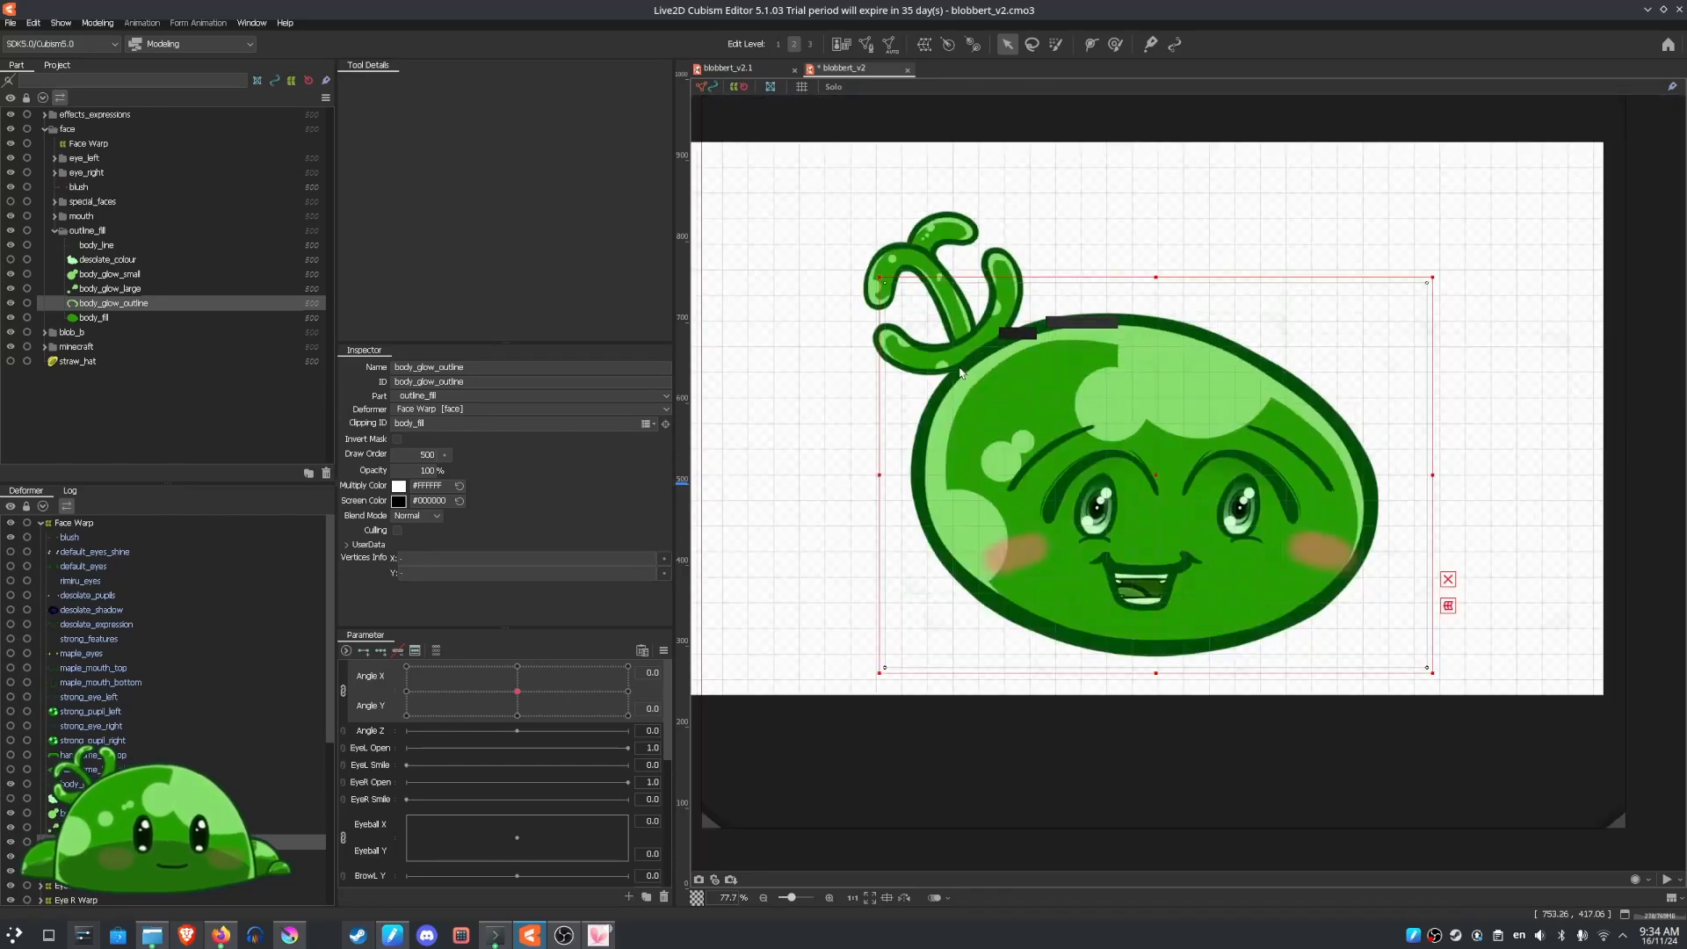
scroll(976, 360, "up", 2)
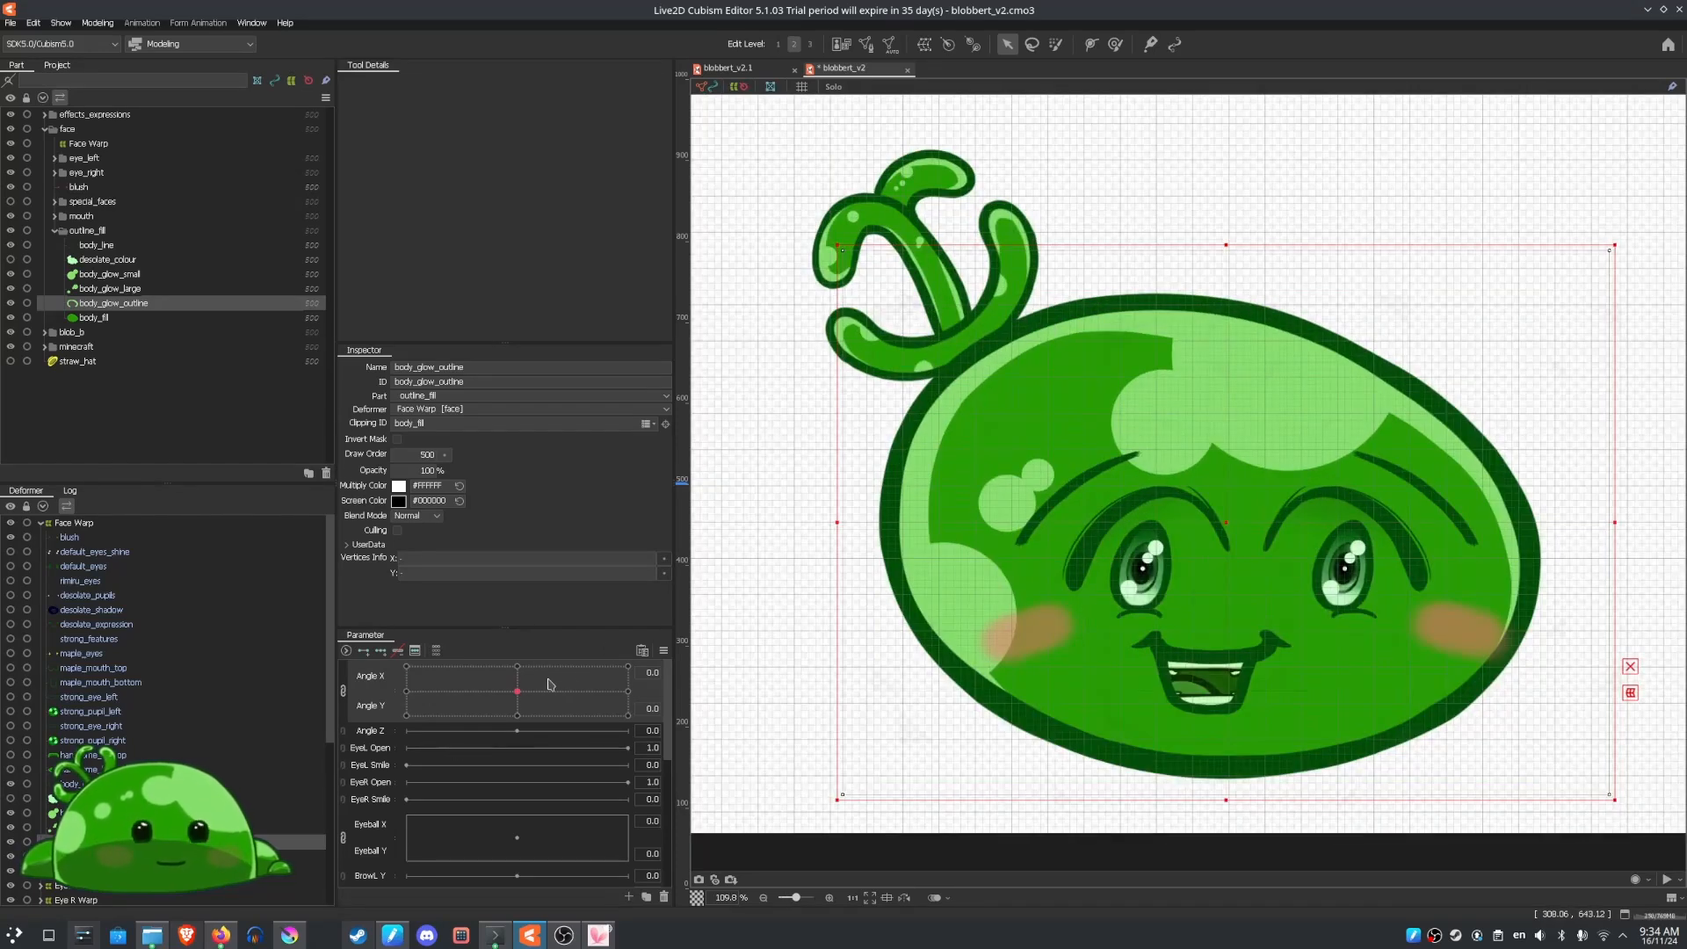
Try assigning face, eye_left and eye_right as the Face, Eye L and Eye R parts in Auto Generation of Face Deformer, then cancel
left_click(662, 654)
mouse_move(749, 717)
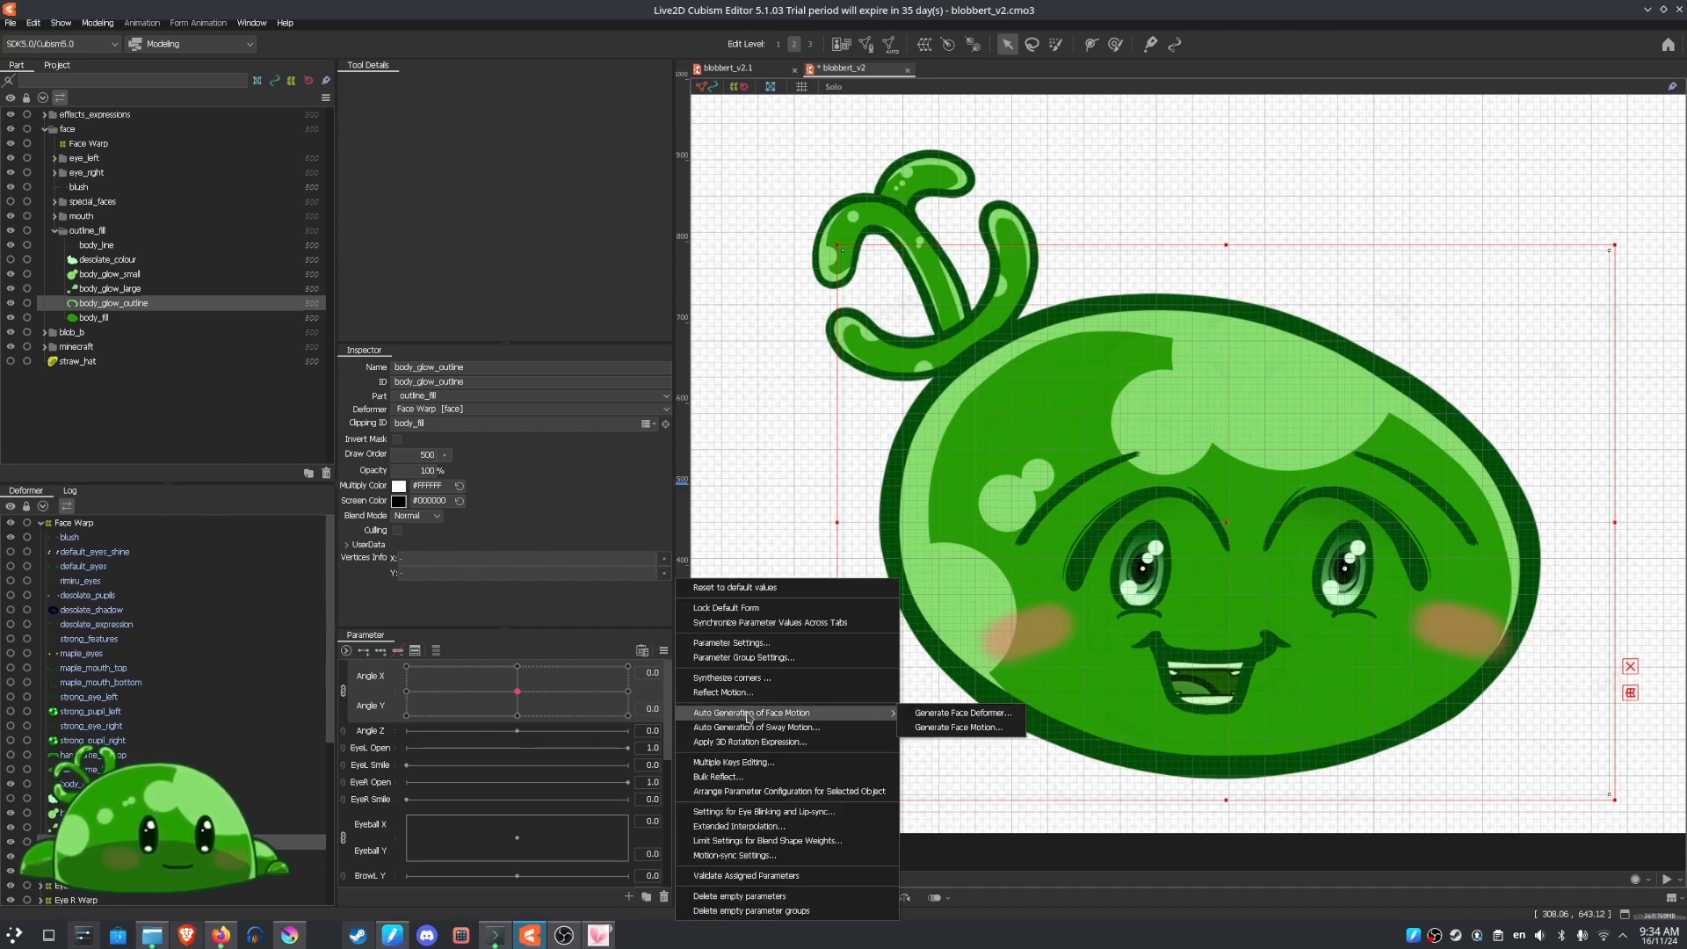
left_click(1024, 715)
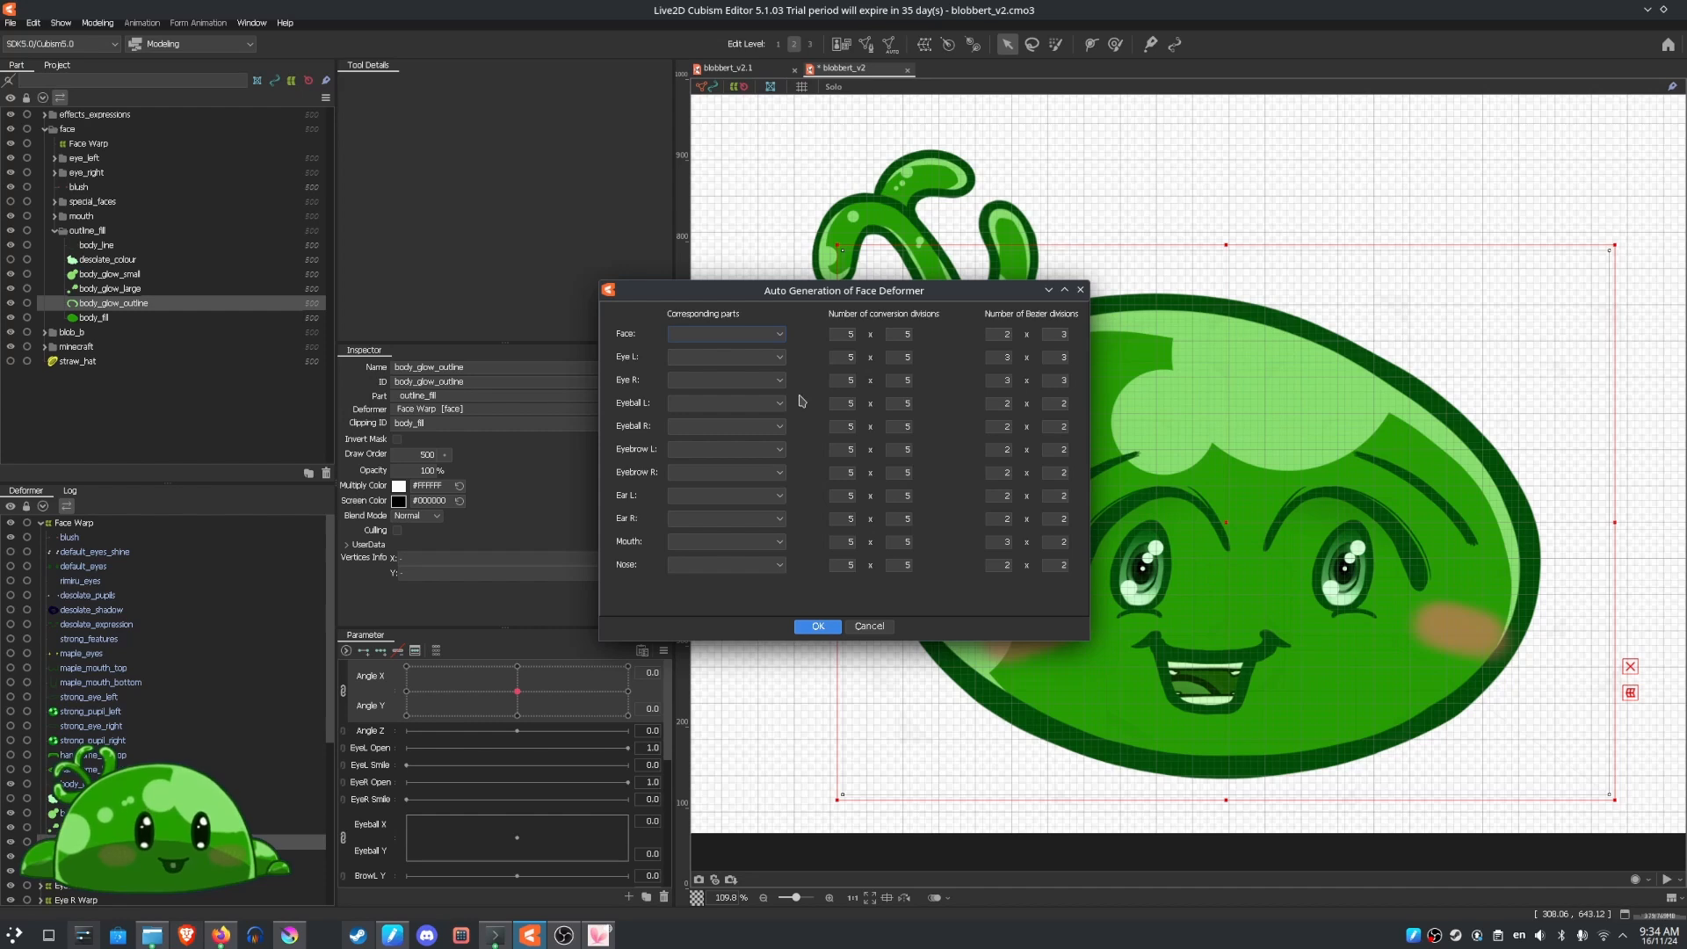
left_click(712, 336)
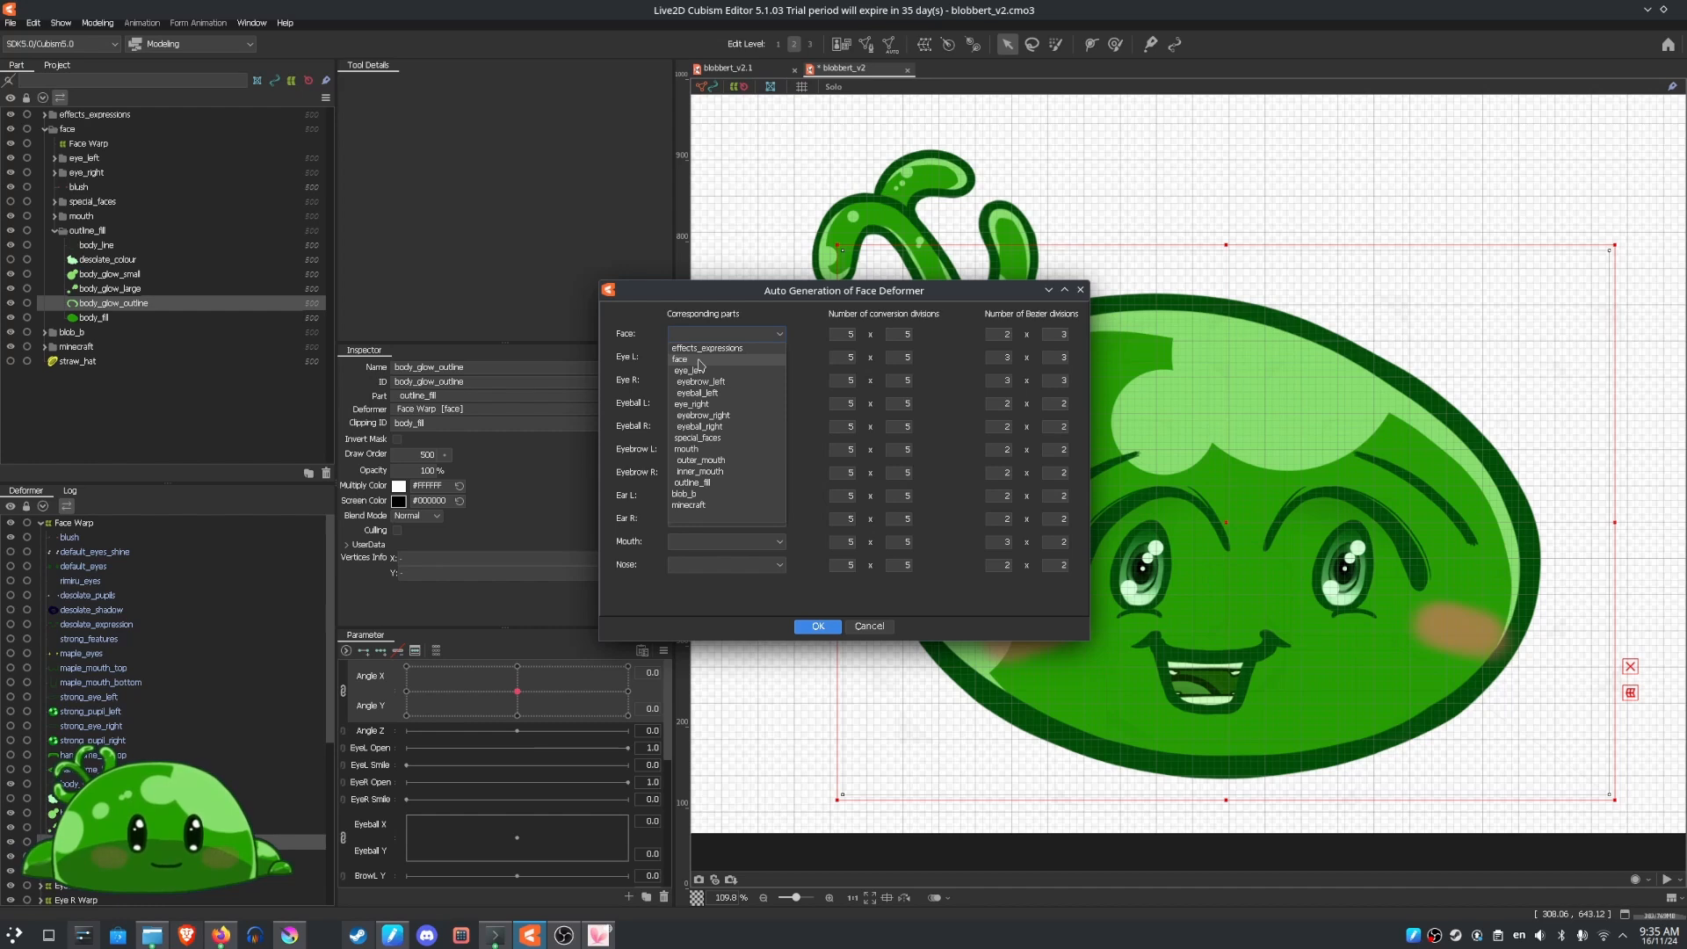
left_click(700, 360)
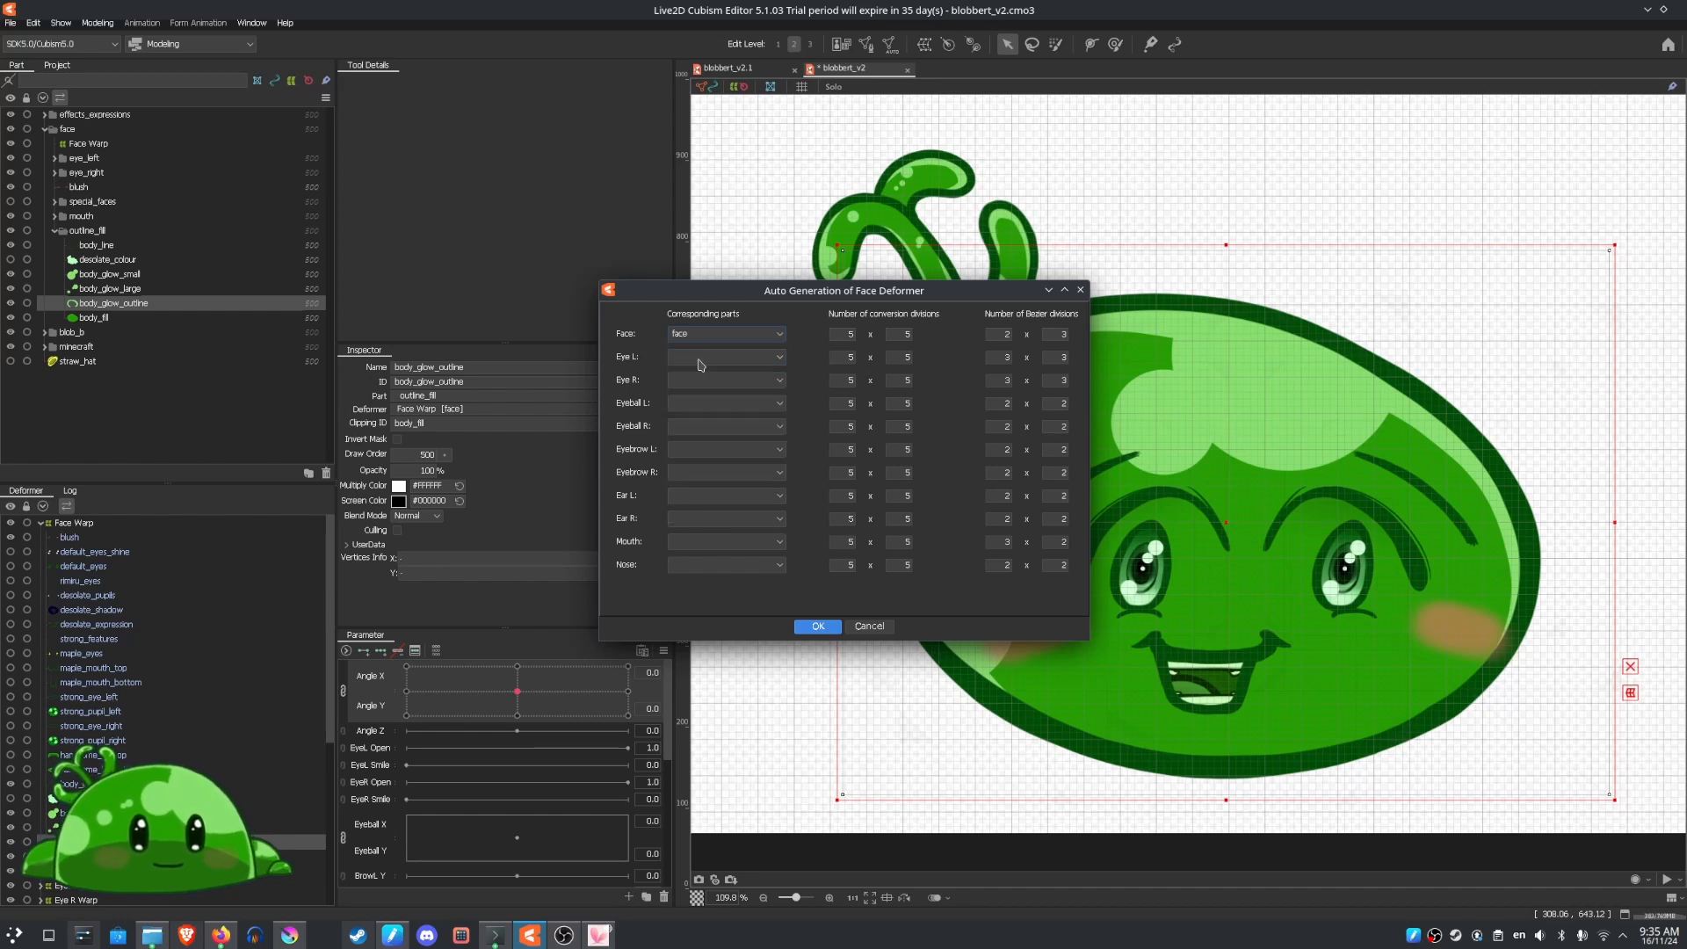
left_click(702, 357)
left_click(707, 396)
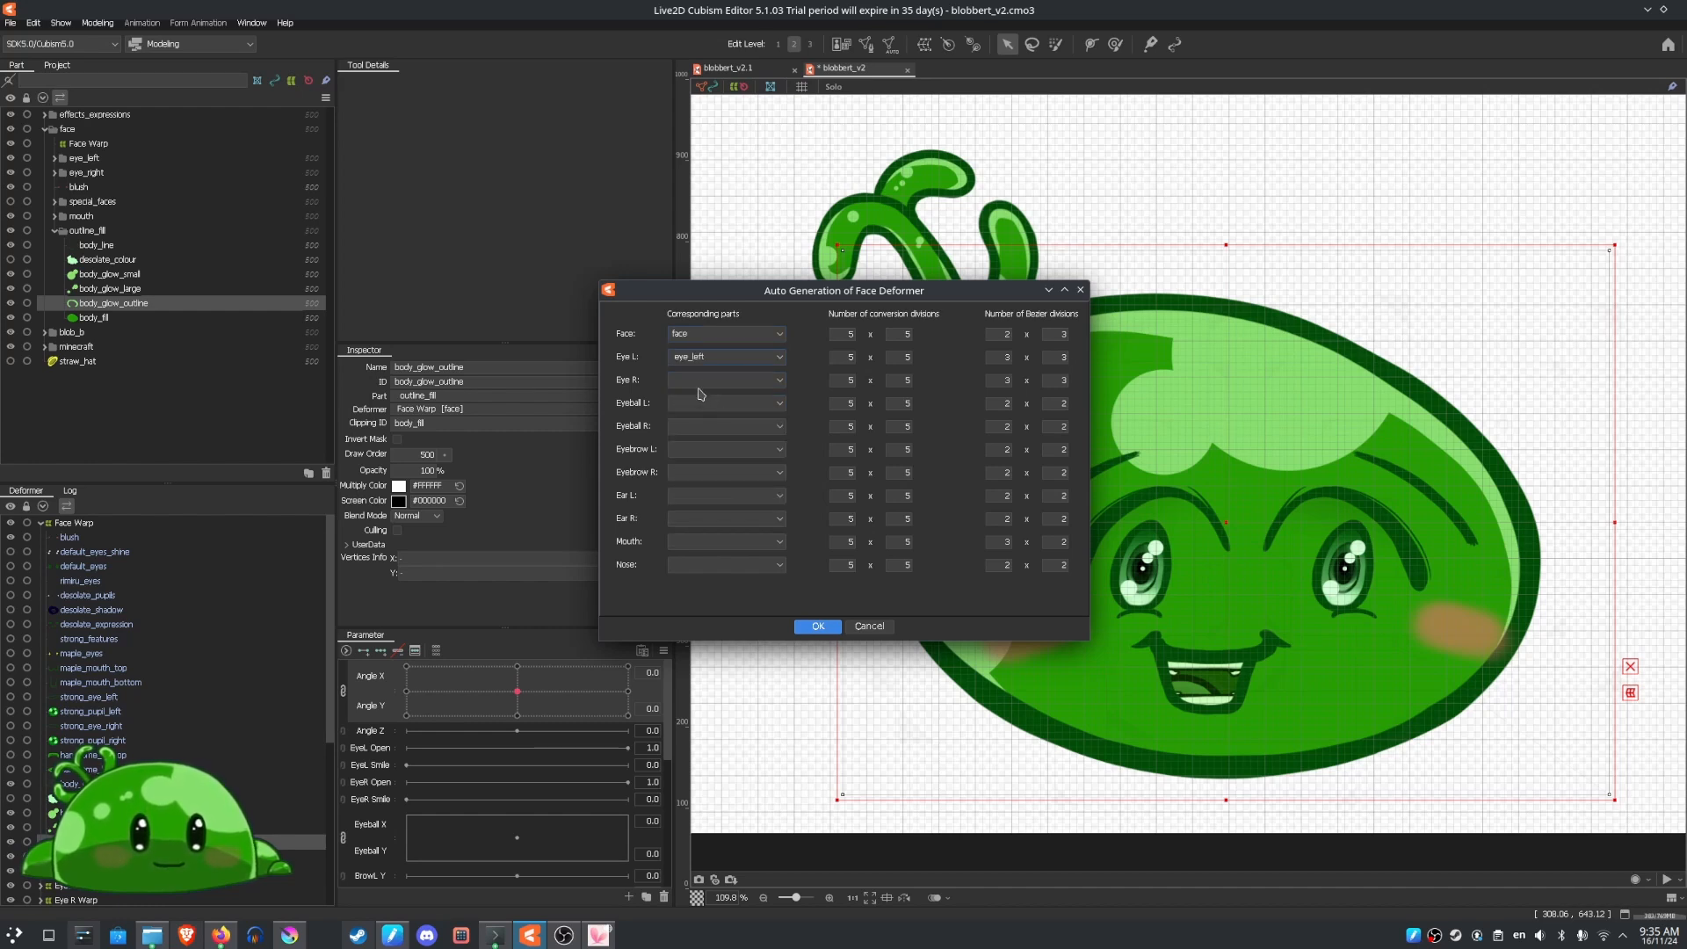
left_click(701, 388)
left_click(704, 466)
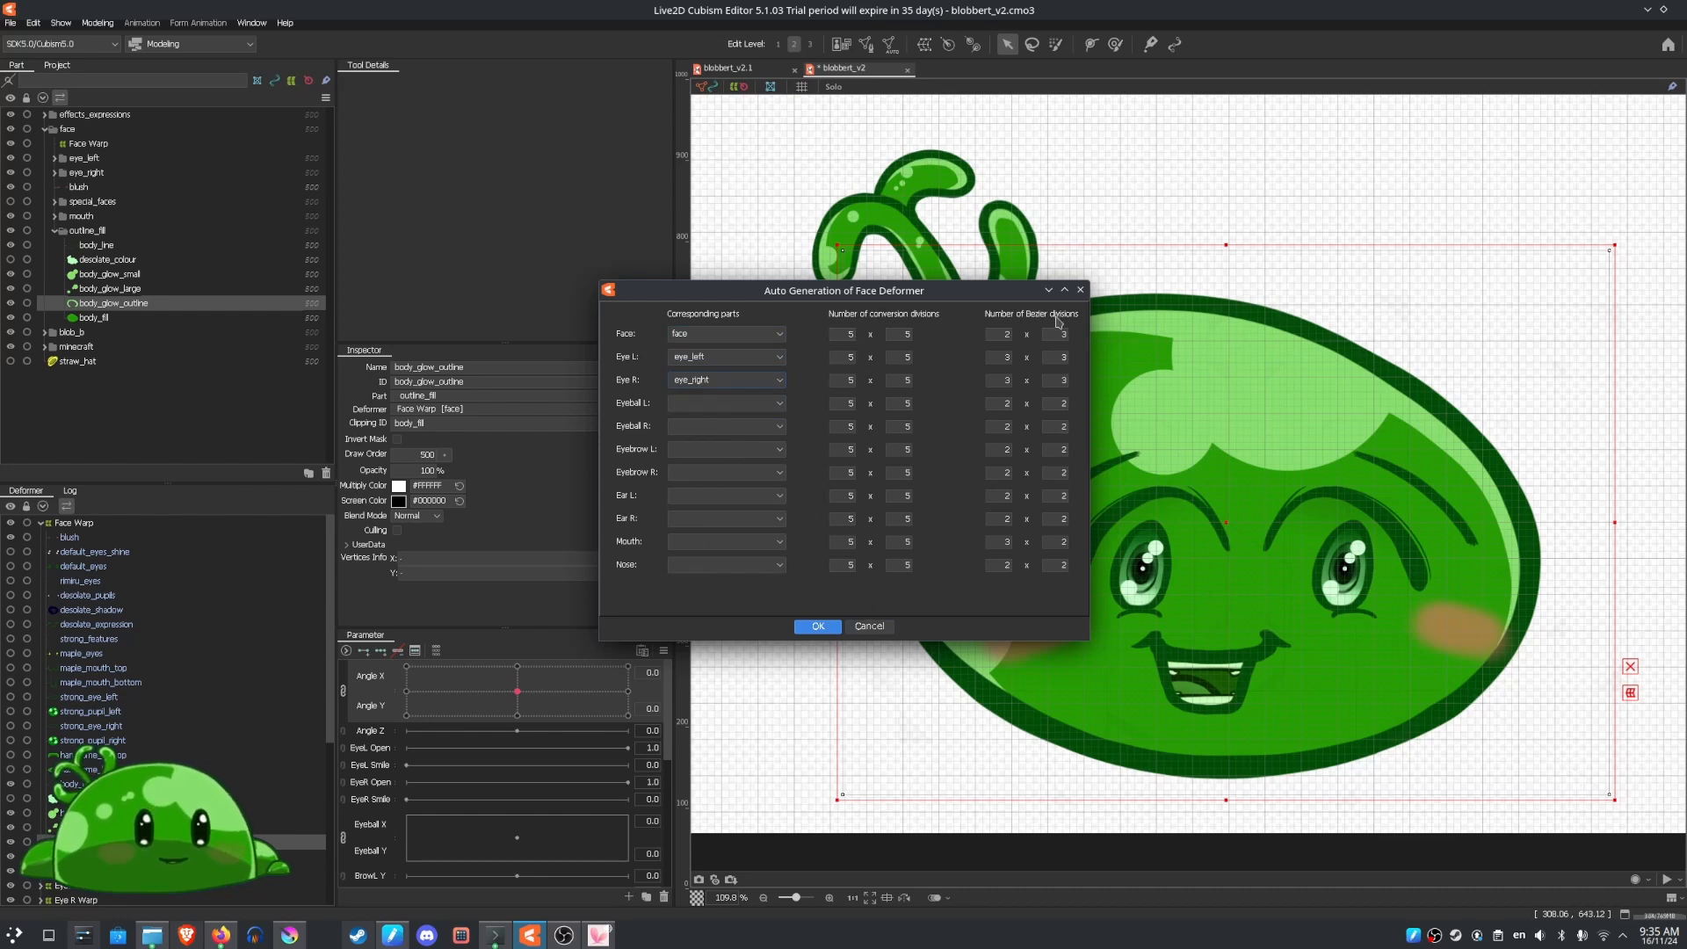
left_click(877, 631)
Select Face Warp, try stretching its left edge outward and raising its bottom edge, then undo both deformations
left_click(99, 147)
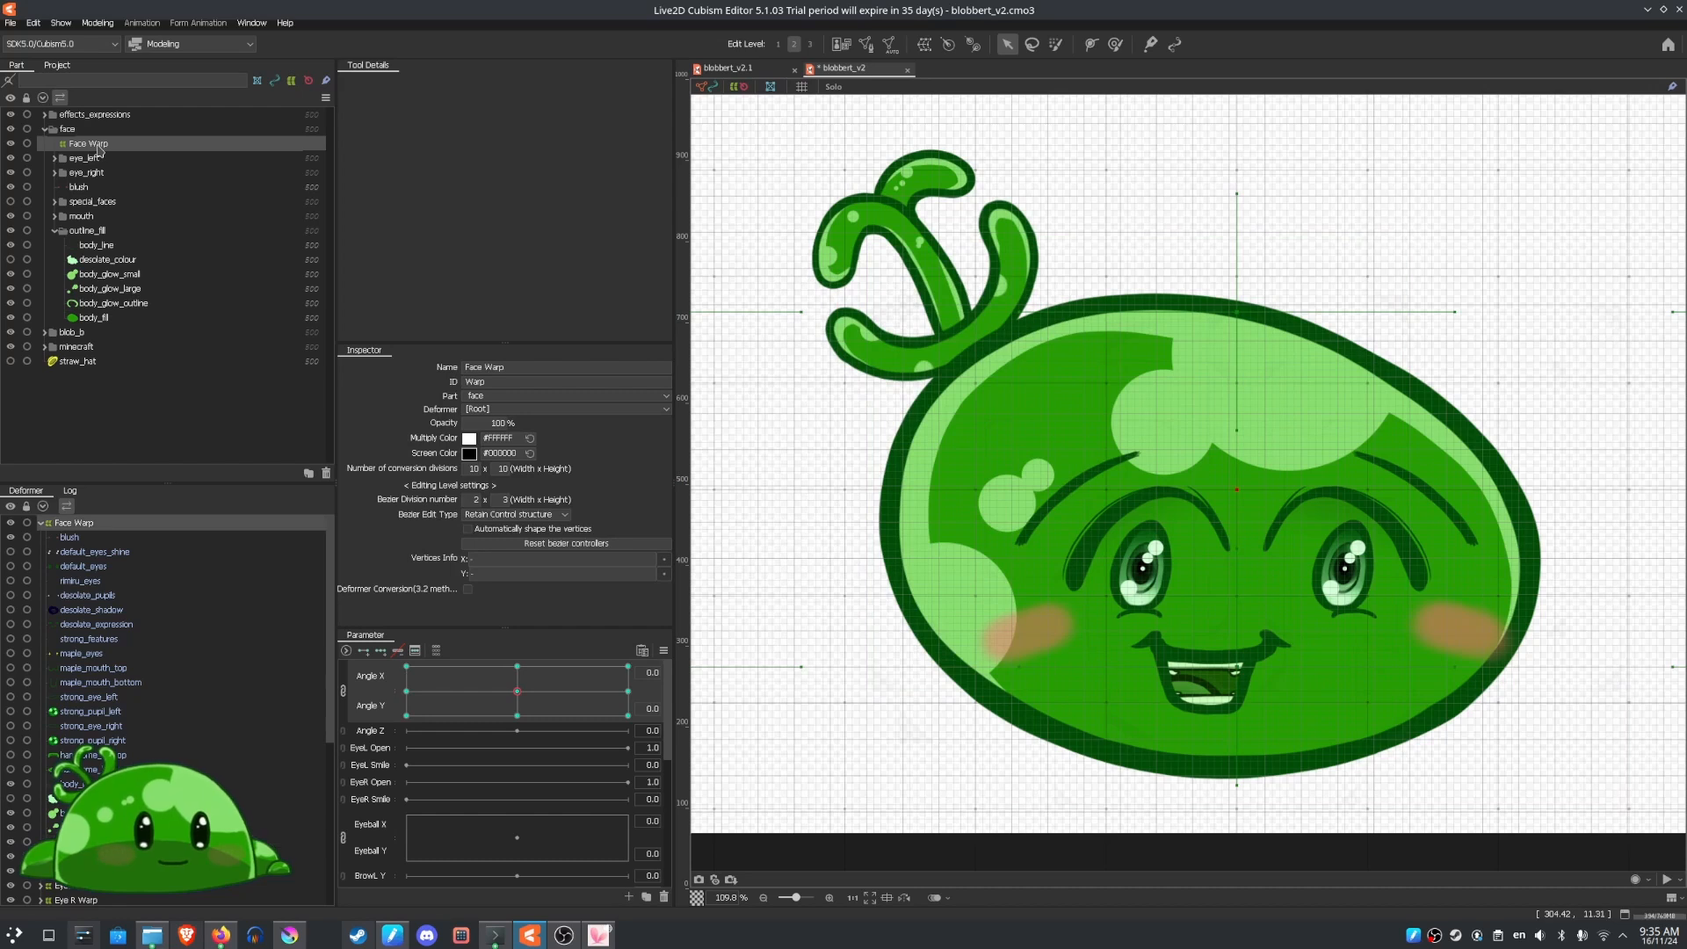
scroll(1298, 335, "down", 3)
scroll(1030, 372, "up", 2)
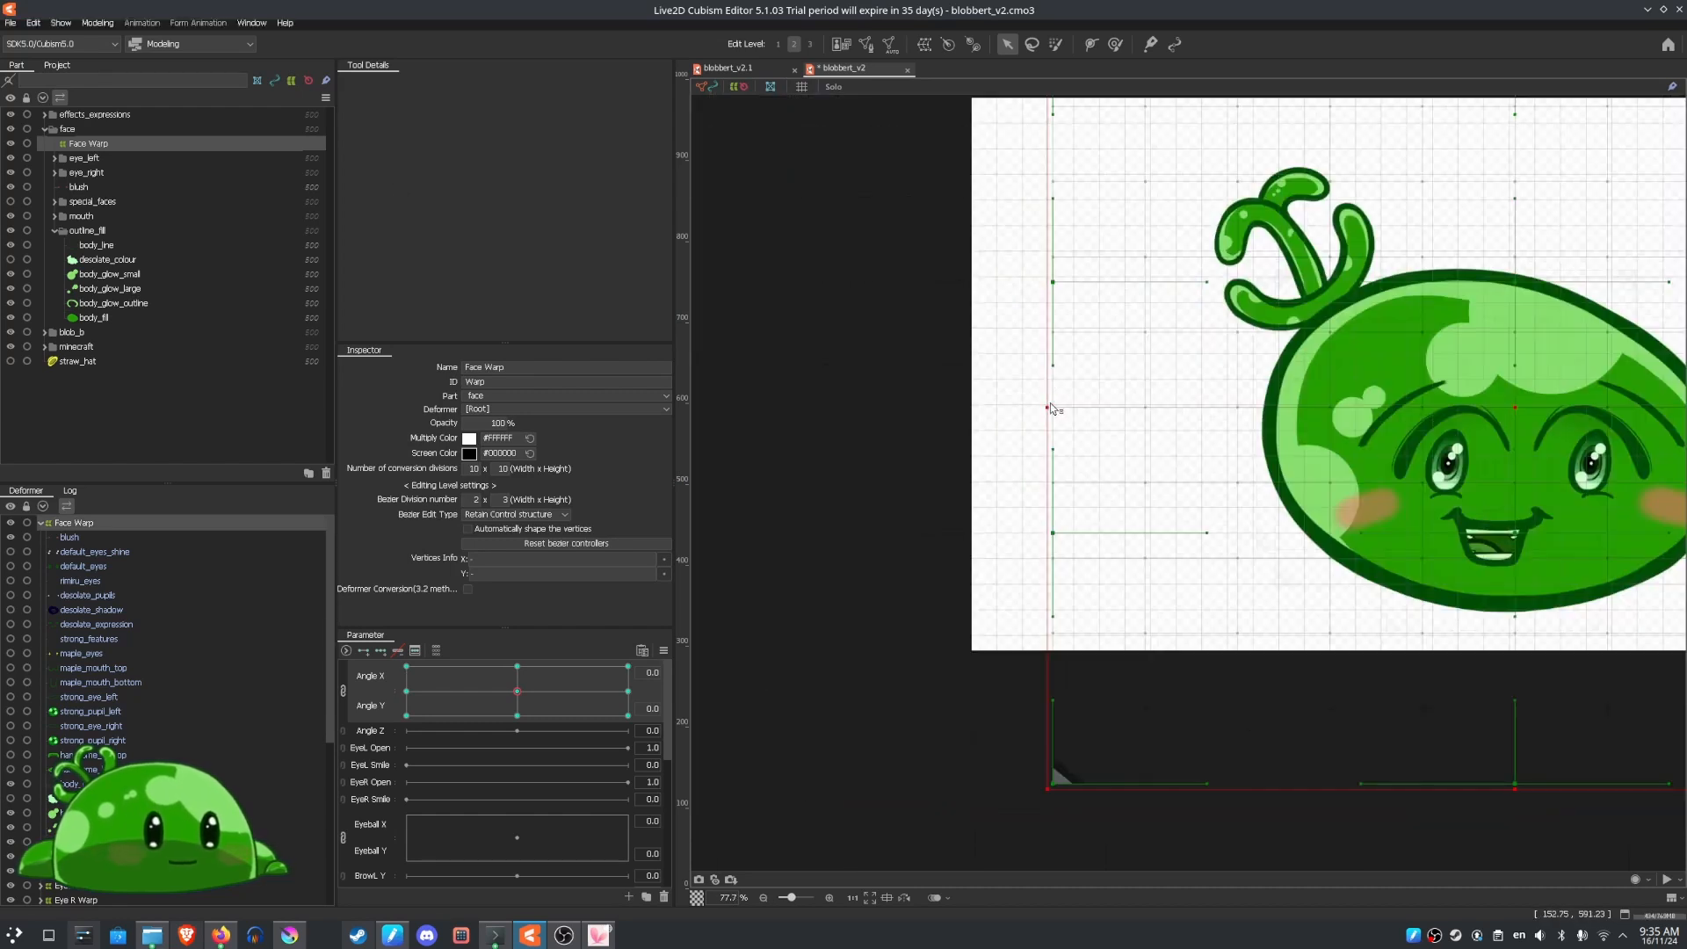
left_click_drag(1048, 409, 996, 413)
left_click_drag(1492, 793, 1487, 615)
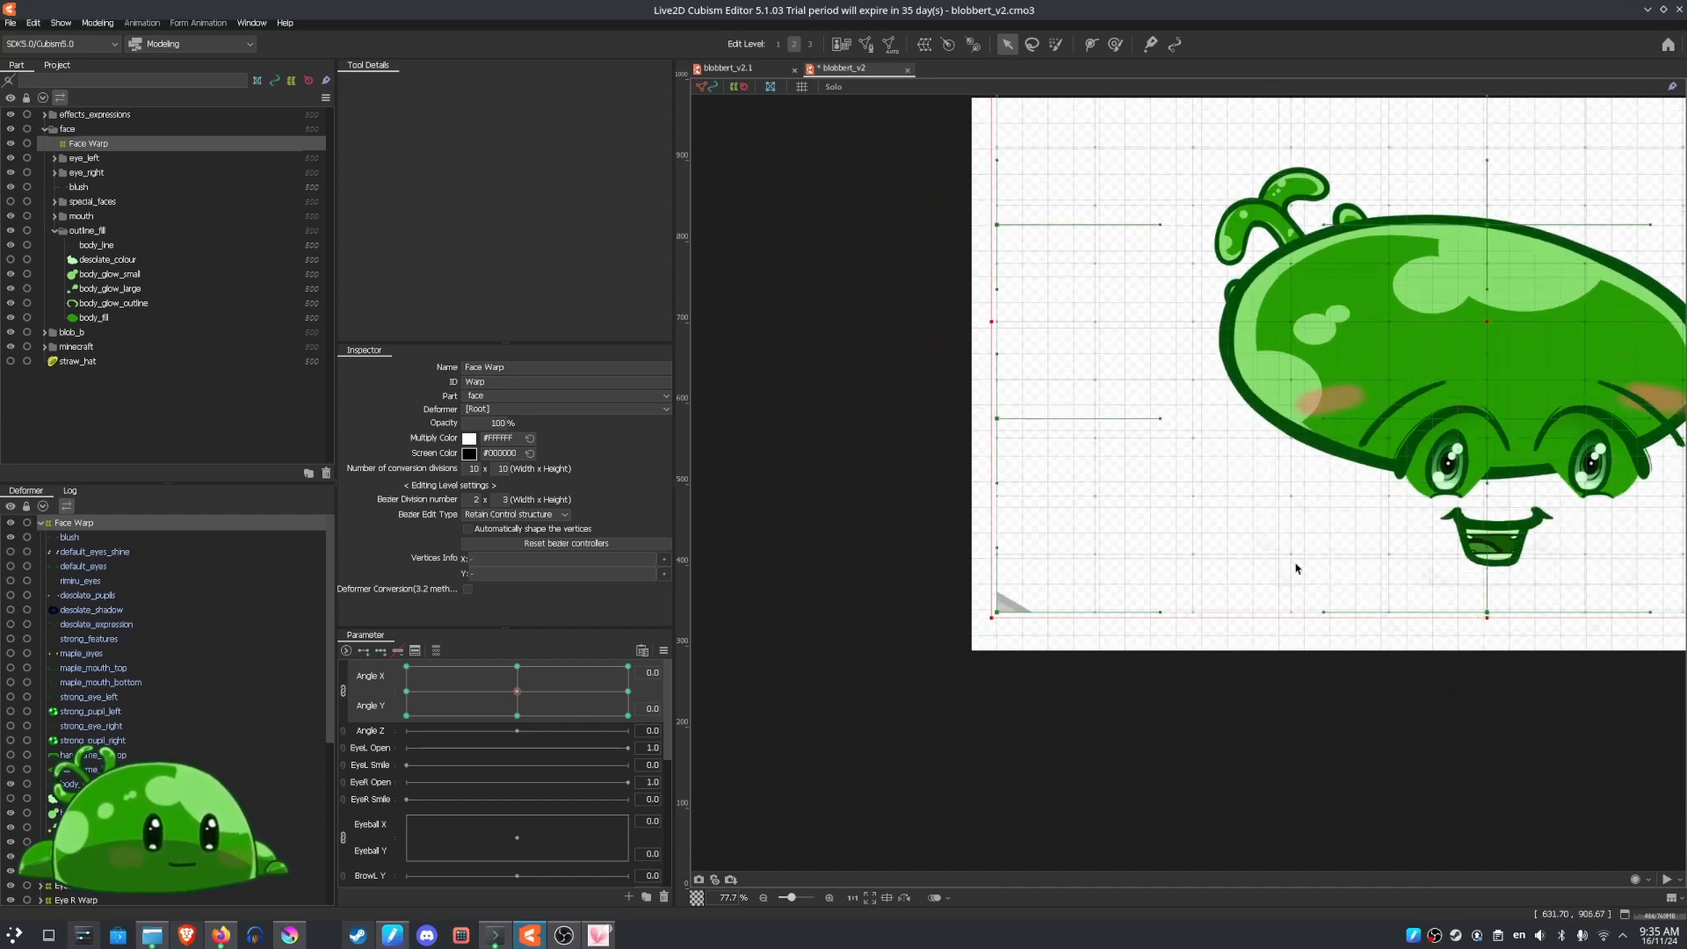
key("ctrl+z")
key("ctrl+z")
Examine the target deformers and parameters in Auto Generation of Face Motion, then close the dialog without generating anything
scroll(1094, 425, "down", 2)
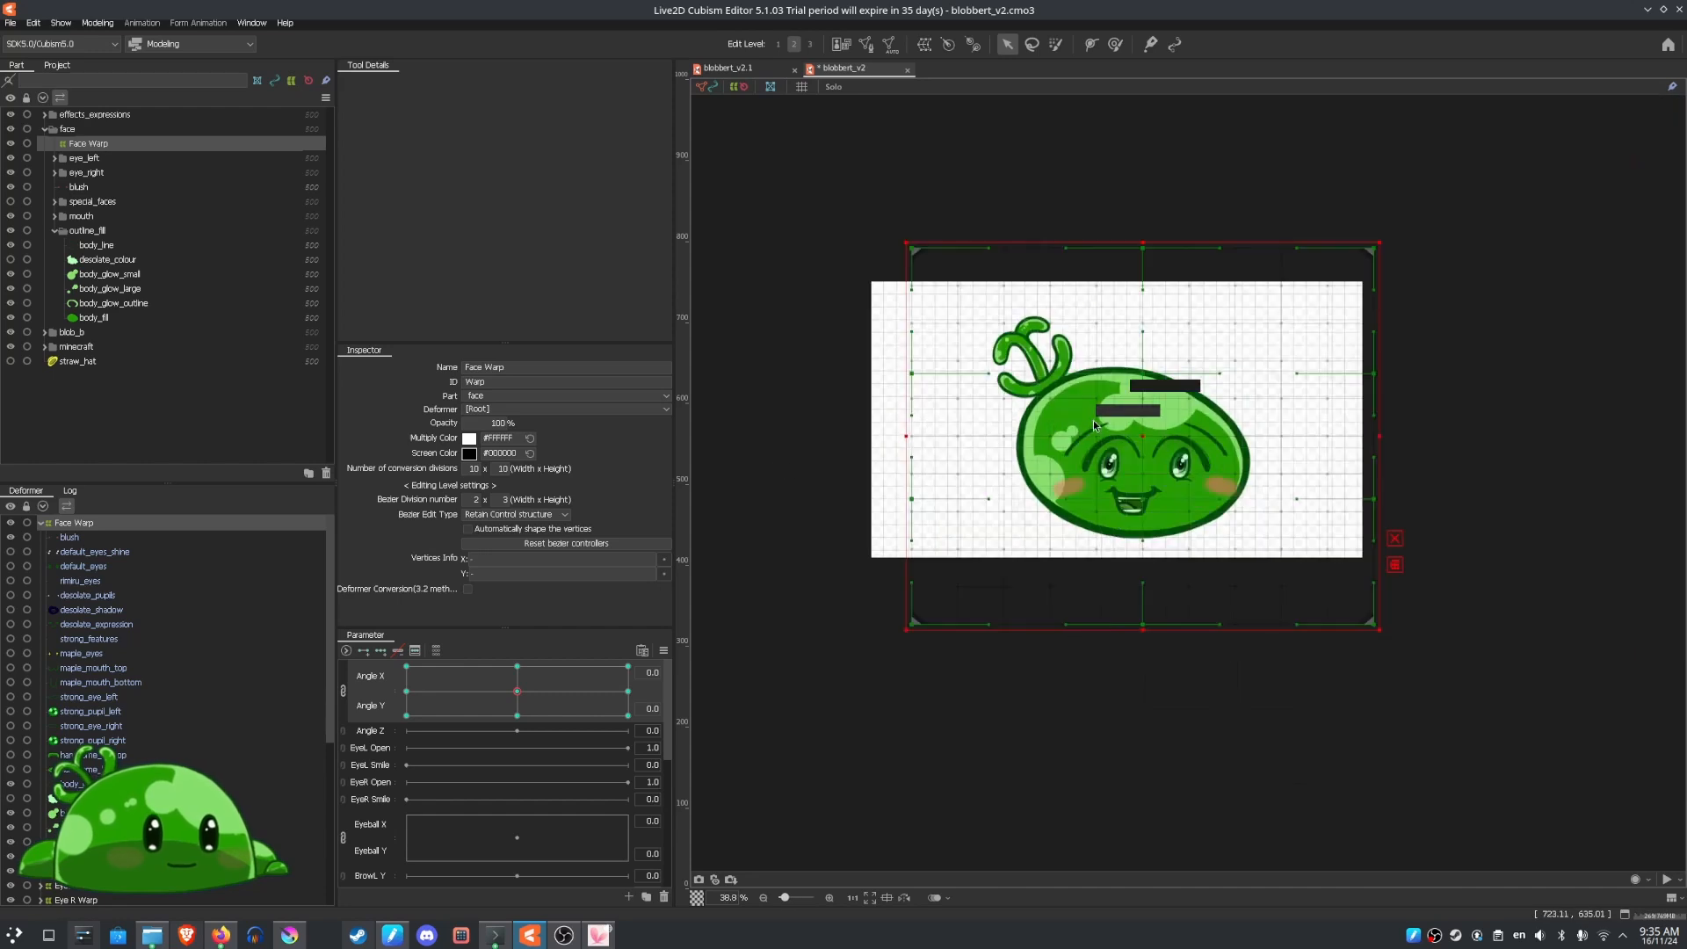
scroll(1094, 425, "up", 2)
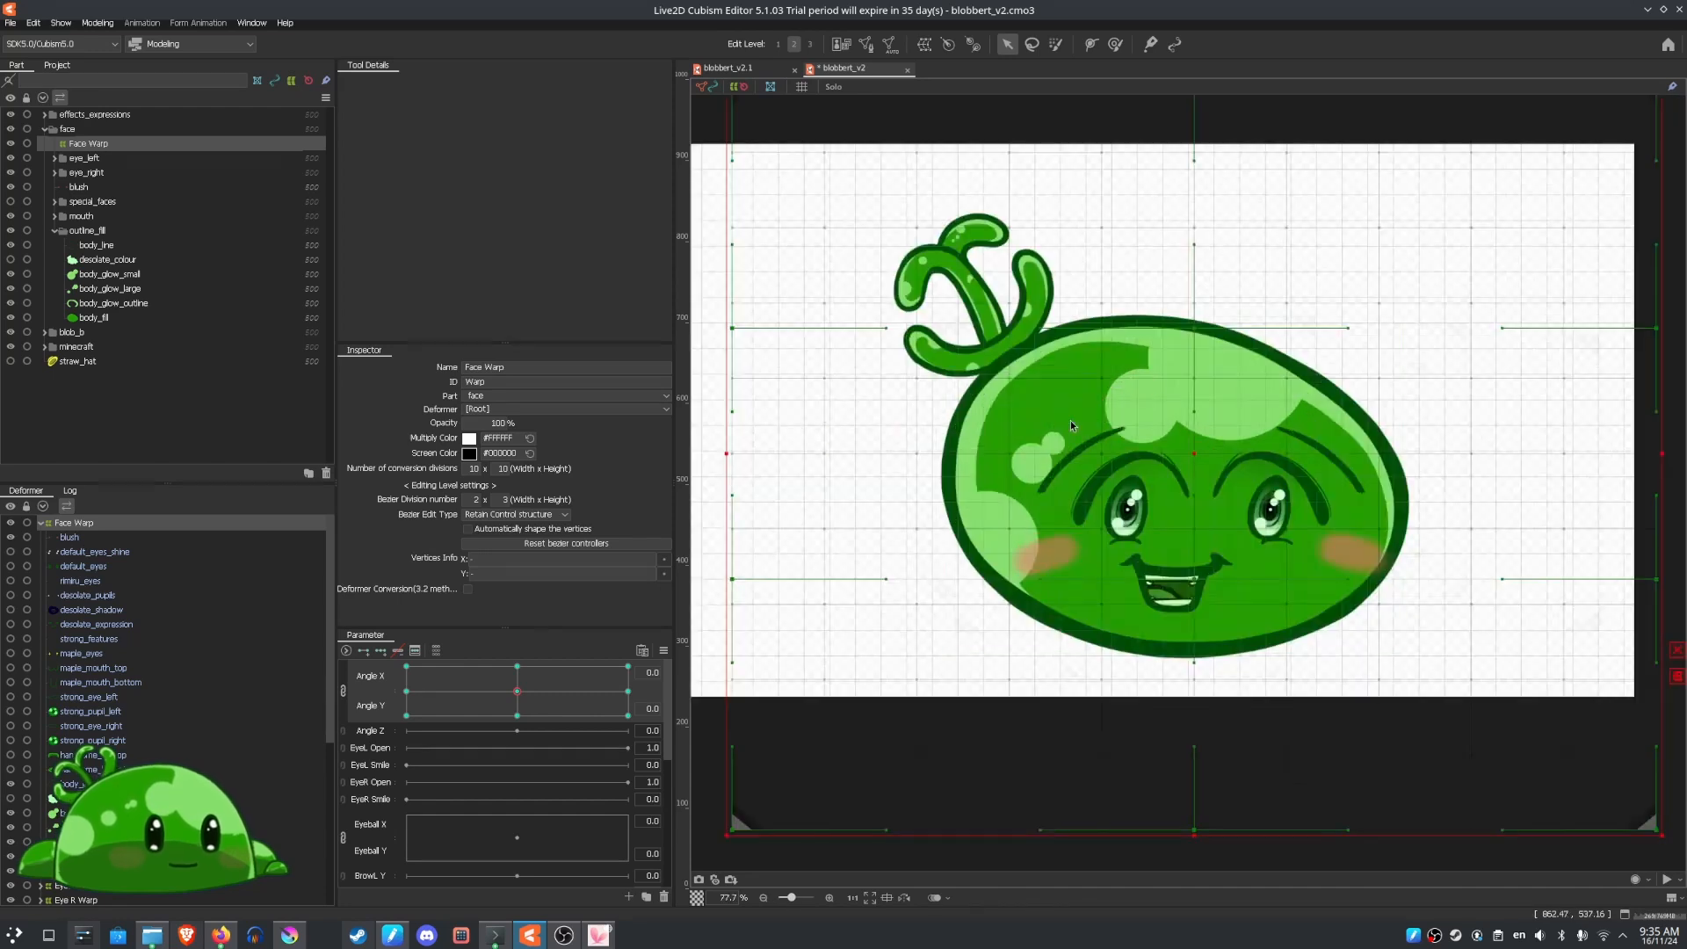
left_click(663, 651)
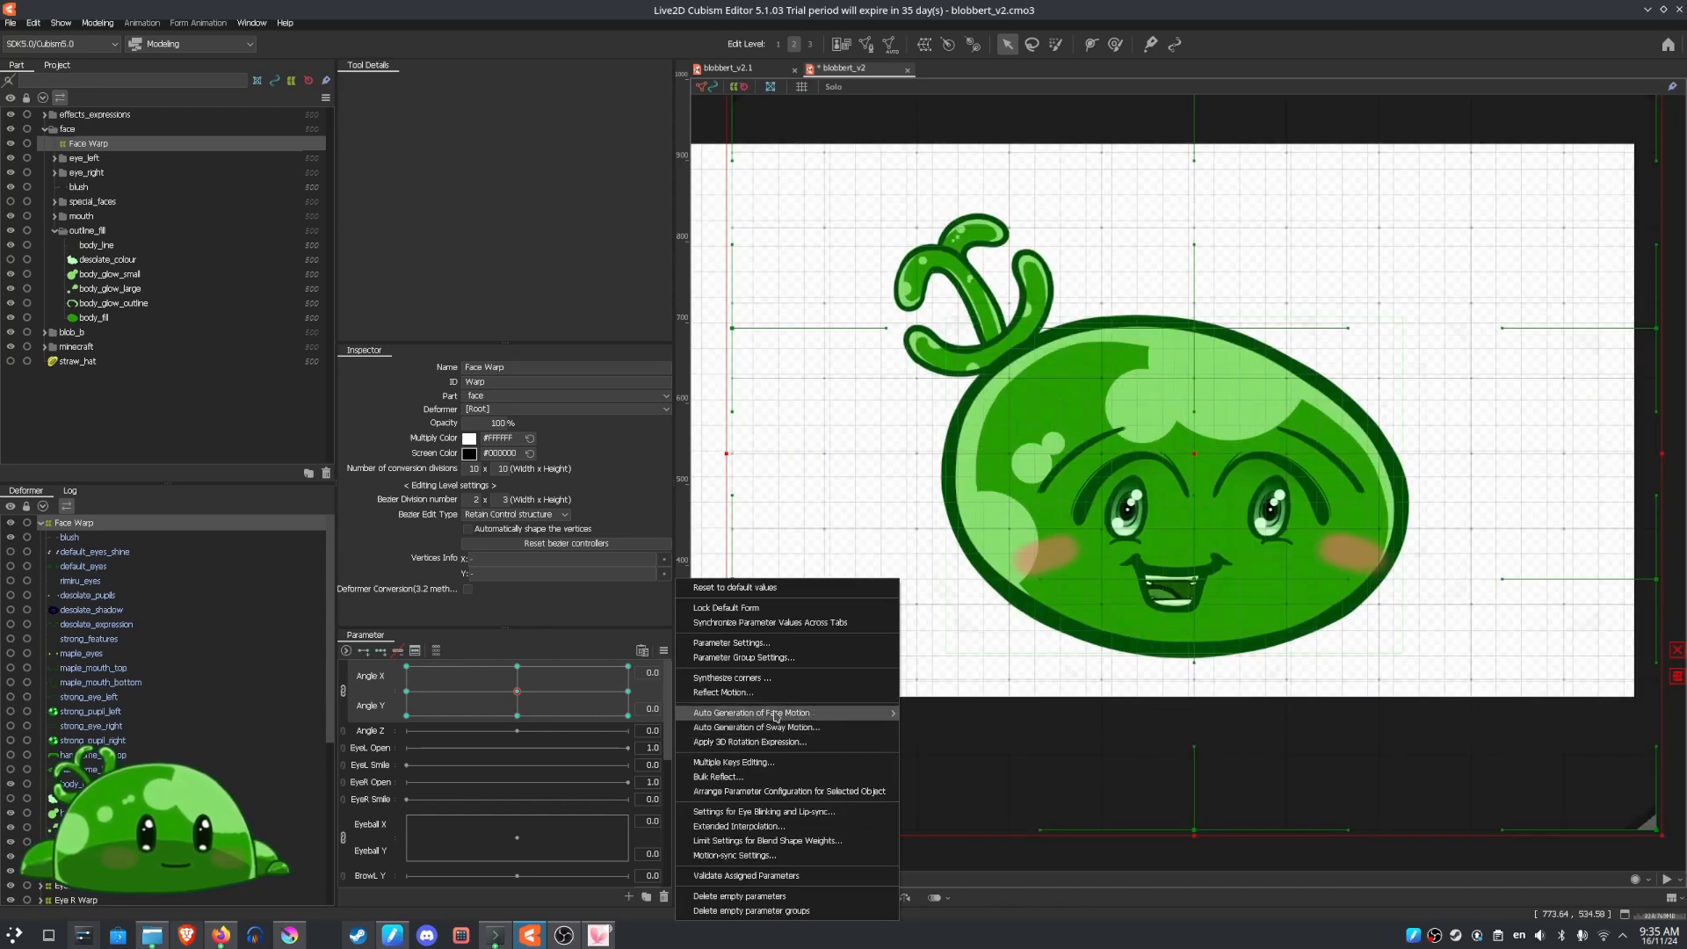
mouse_move(769, 714)
left_click(985, 735)
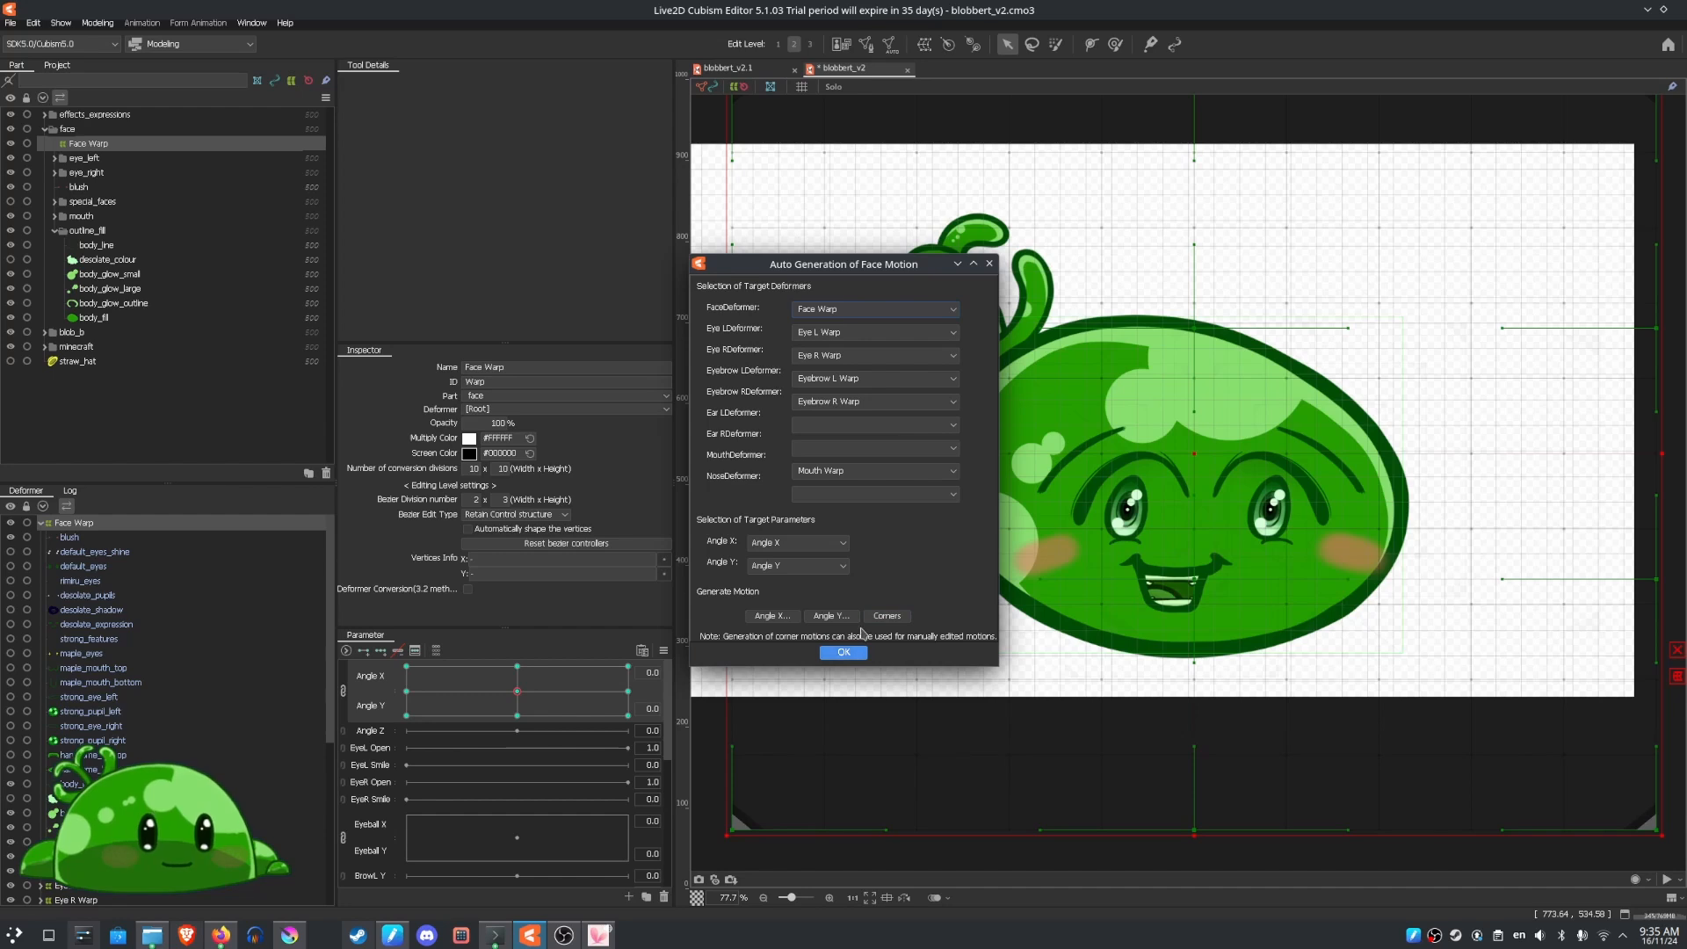
left_click(989, 262)
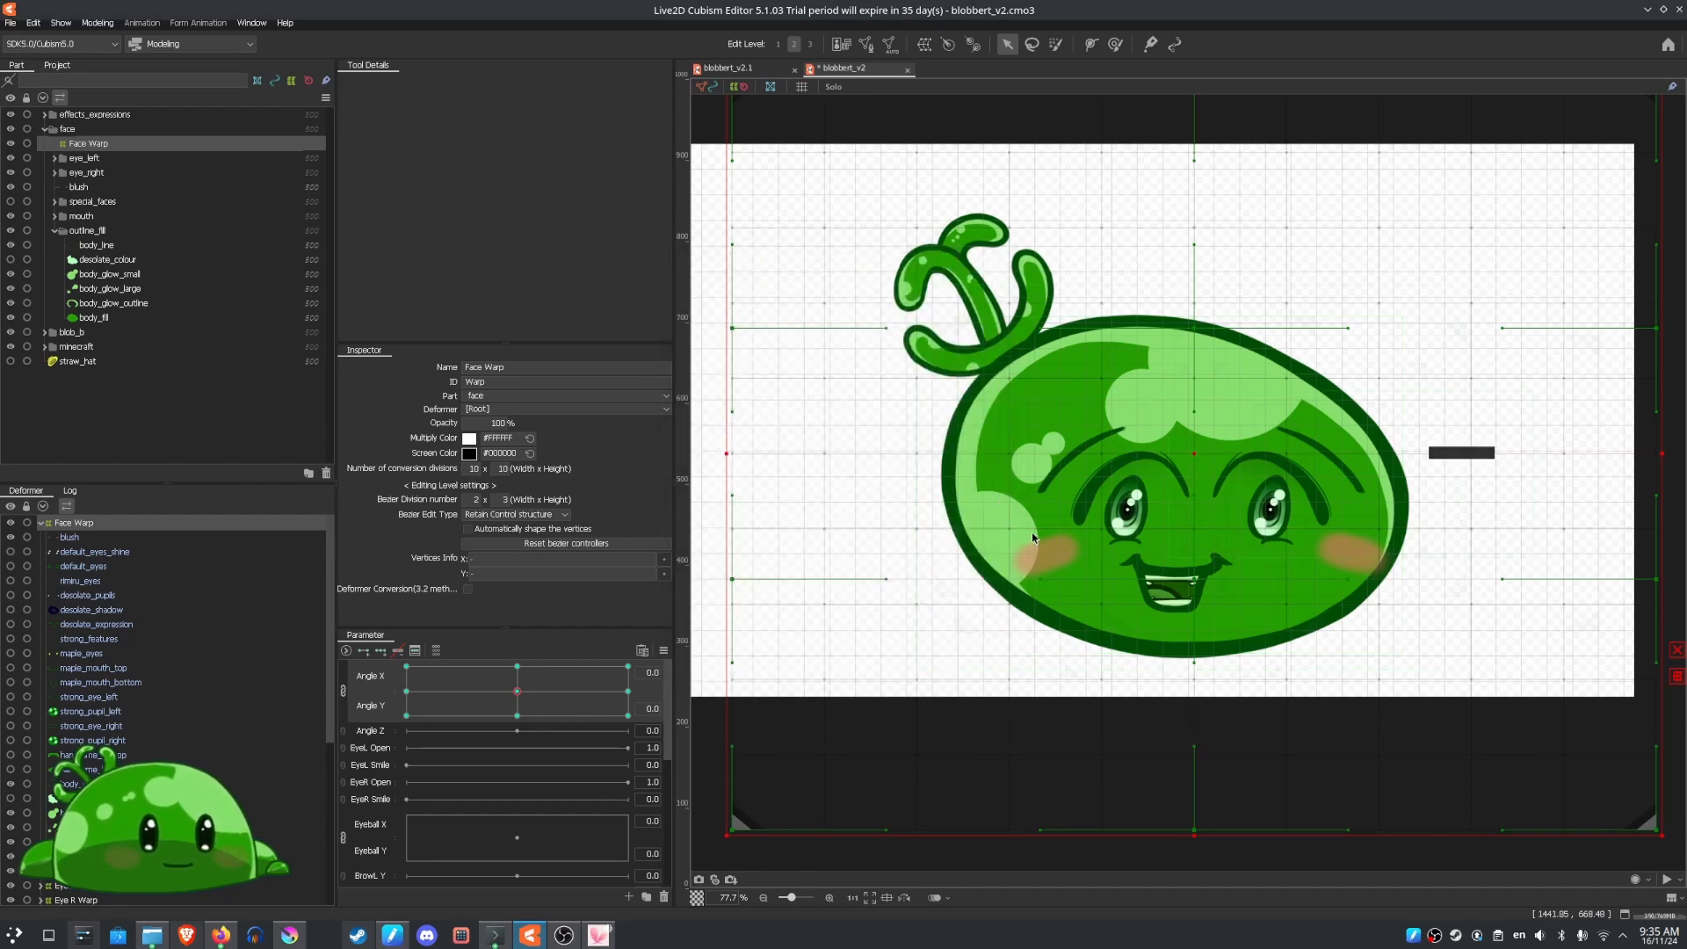
Preview the face's turning motion by moving Angle X and Angle Y through their extremes and back to the centre
scroll(1099, 527, "down", 3)
scroll(1156, 521, "up", 3)
scroll(1123, 448, "down", 2)
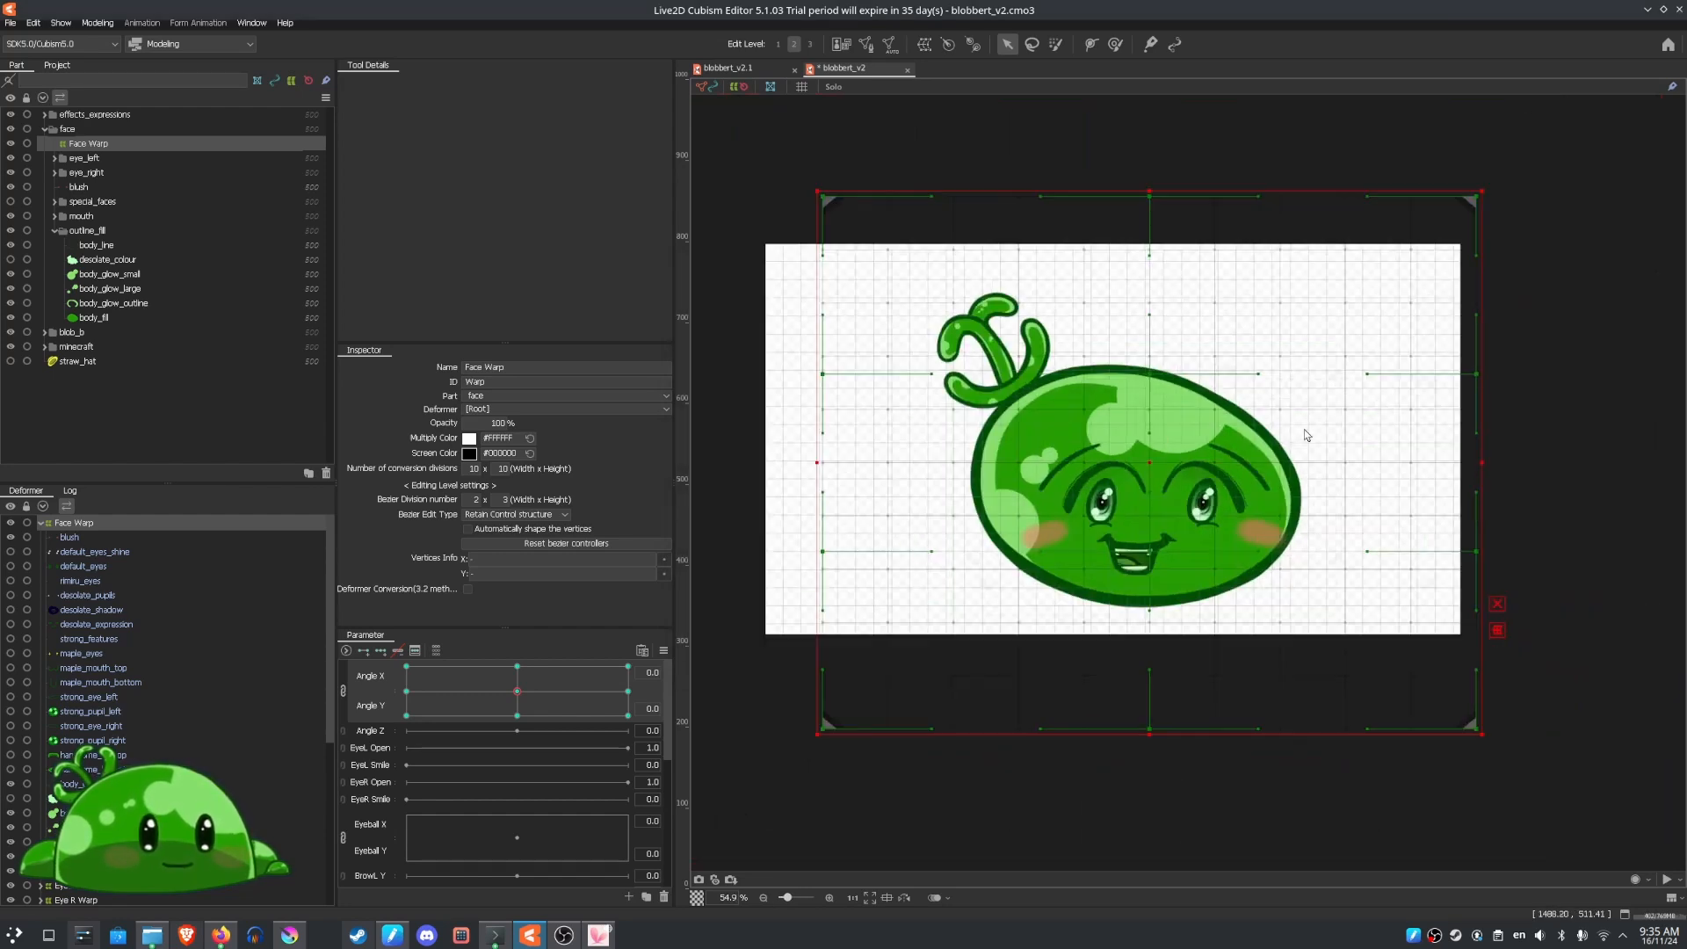
scroll(1123, 448, "up", 2)
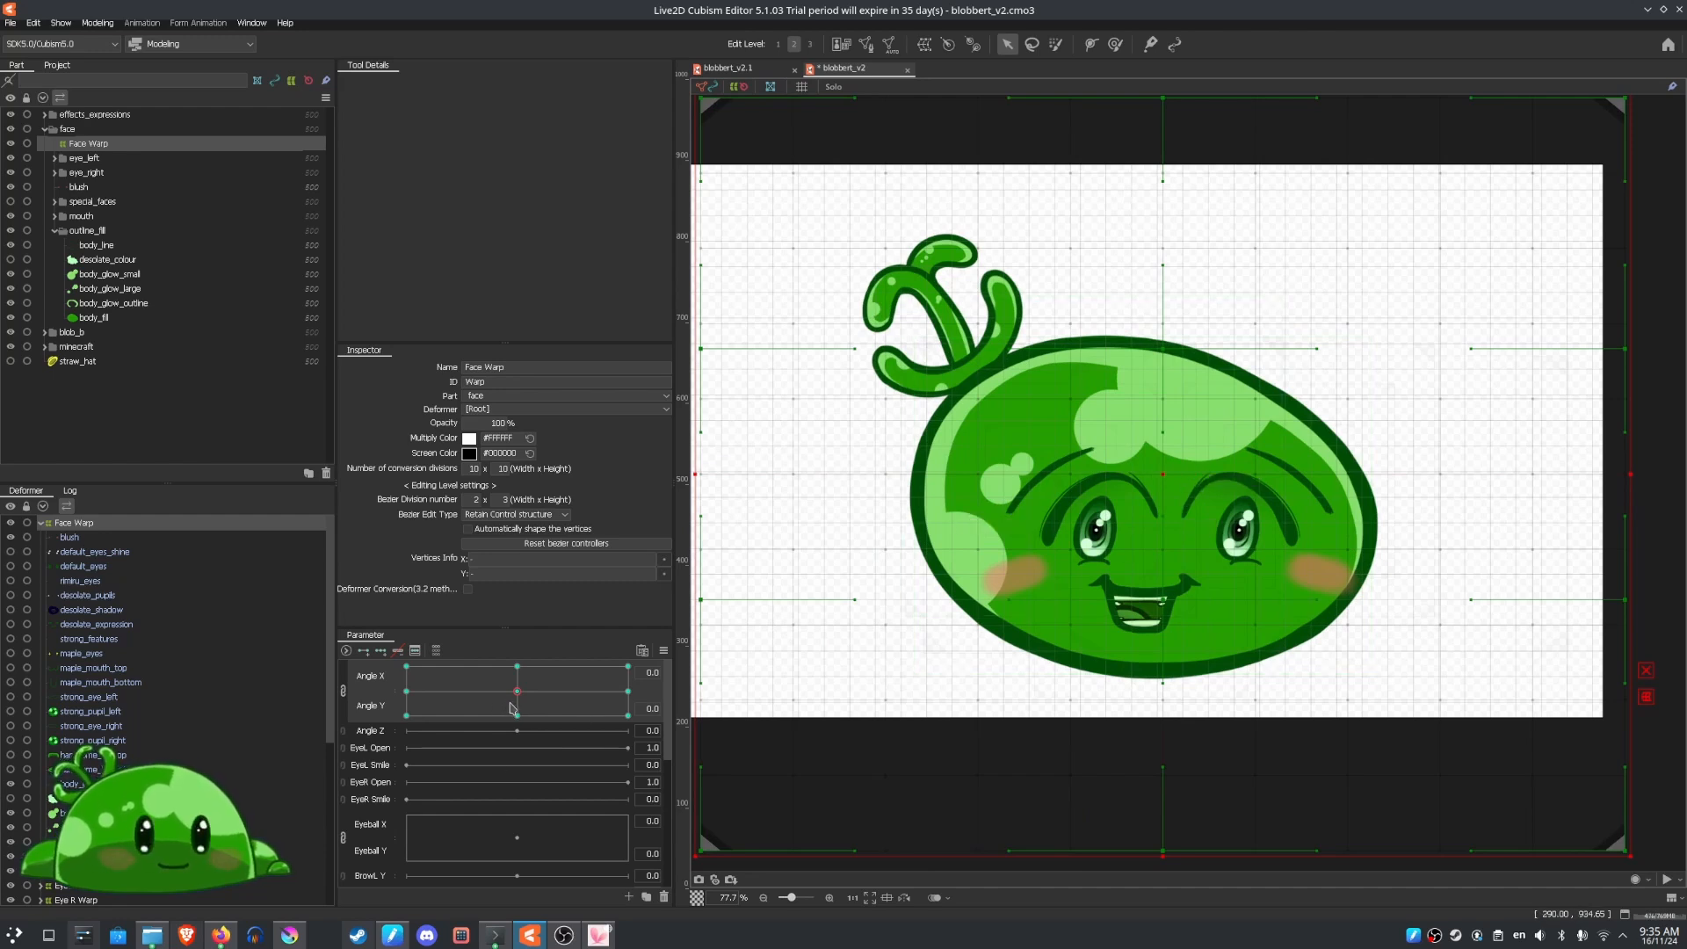
left_click_drag(522, 695, 726, 797)
left_click_drag(744, 727, 750, 651)
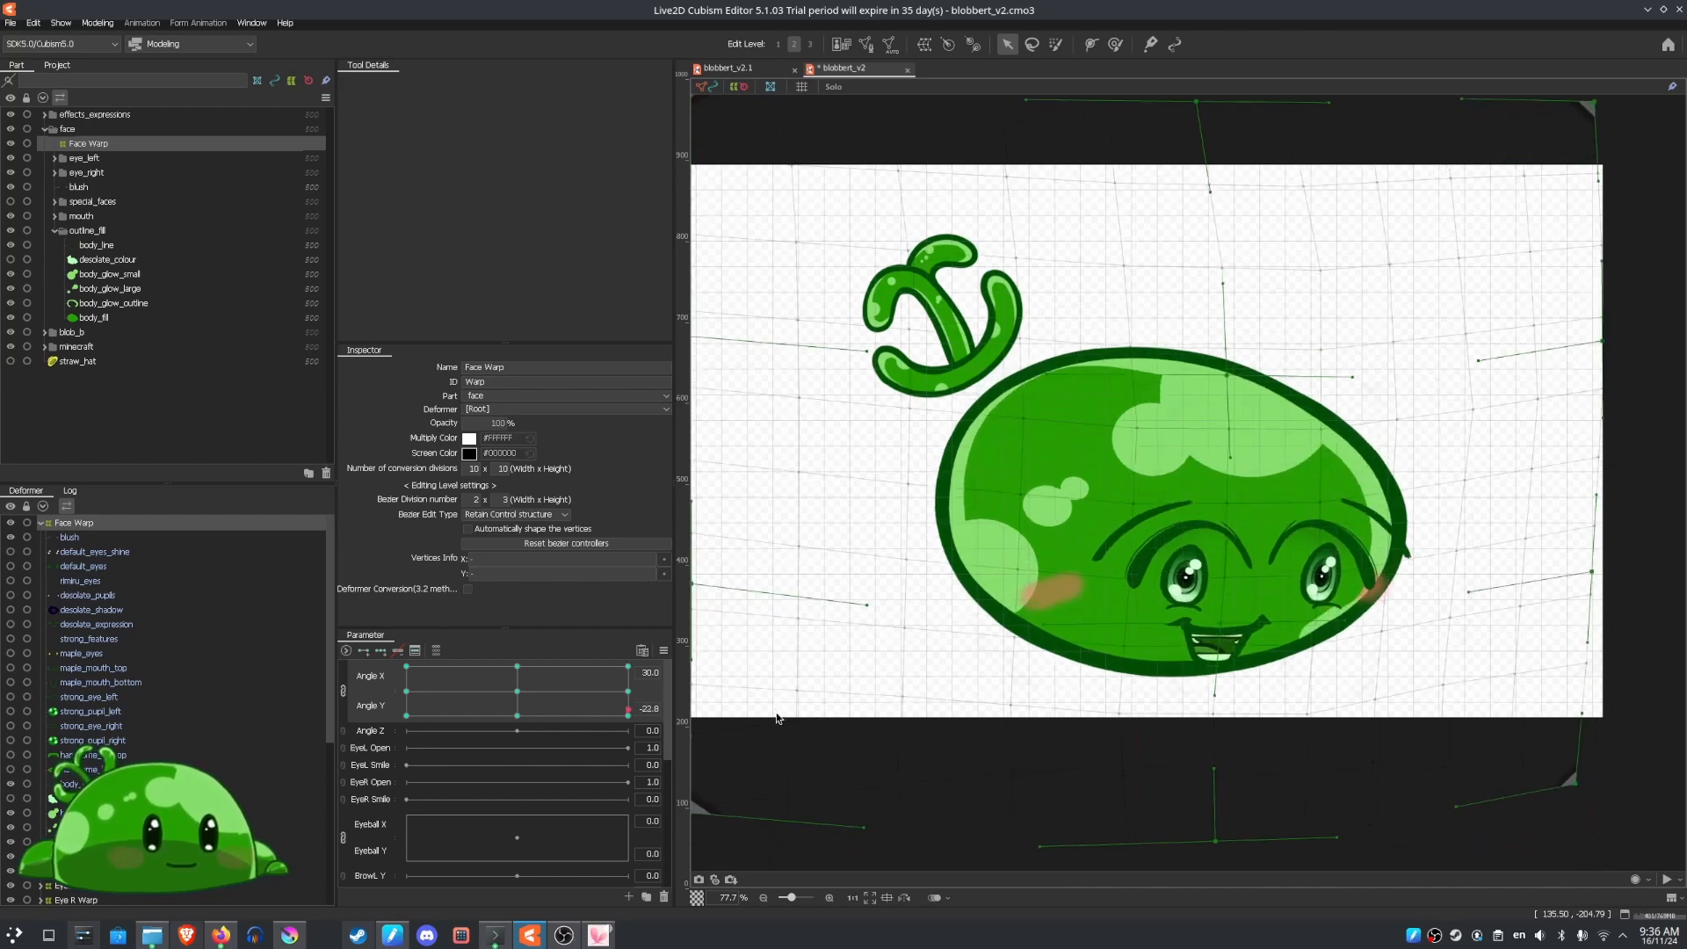
left_click_drag(772, 661, 247, 683)
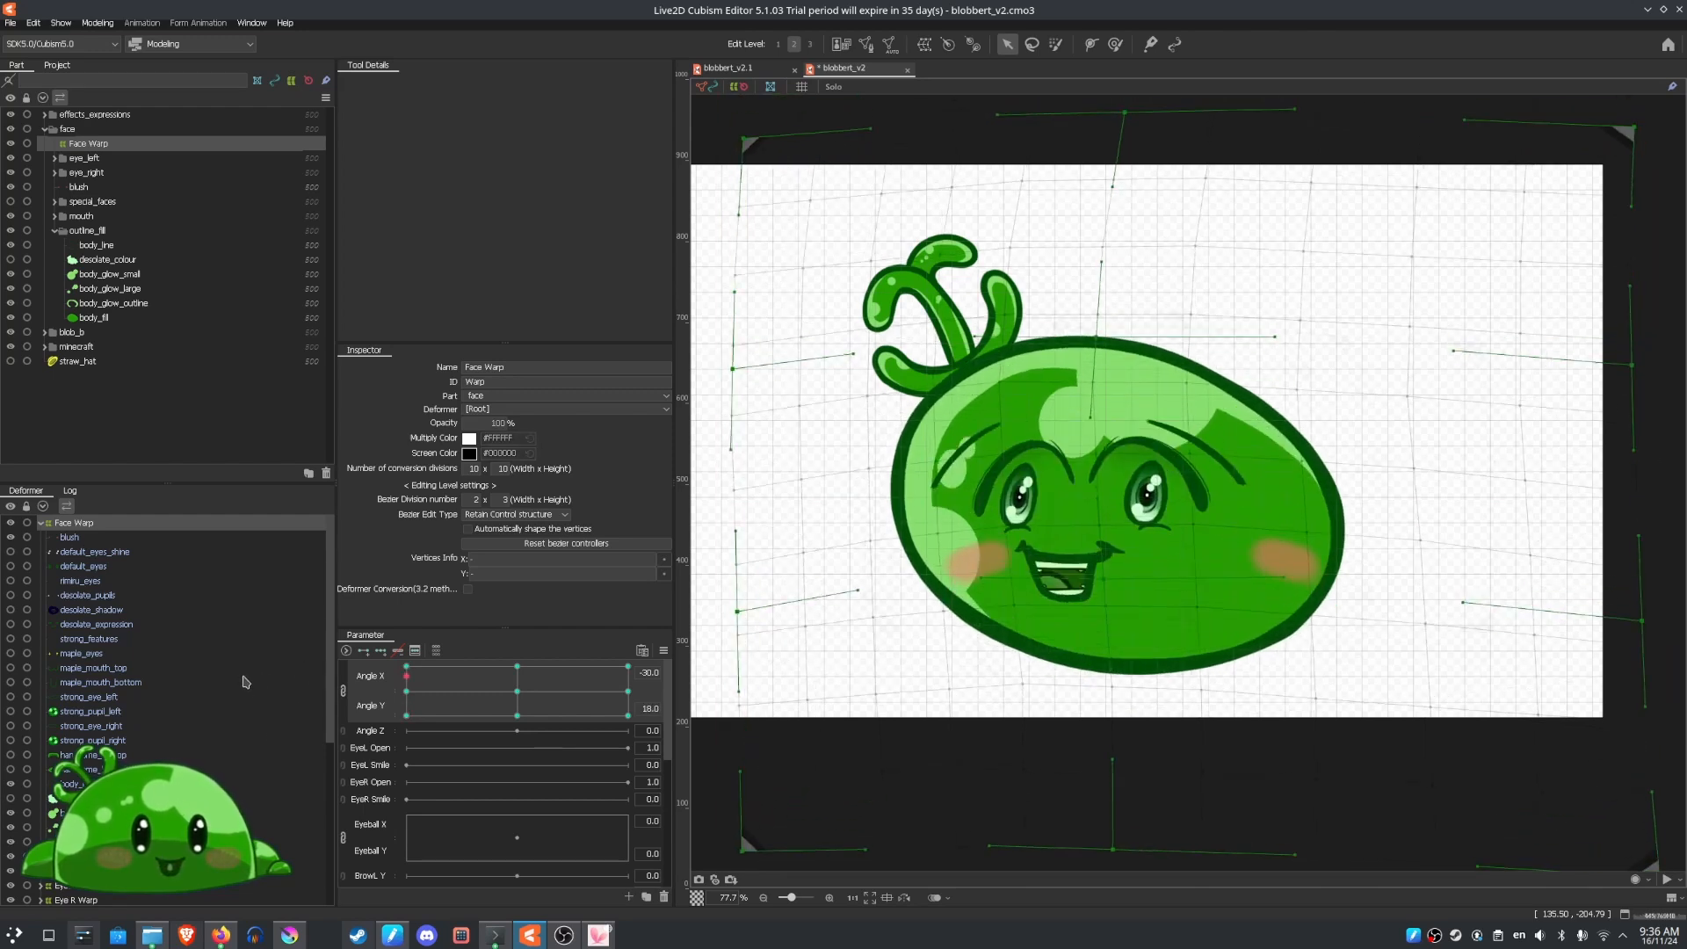
left_click_drag(384, 689, 519, 697)
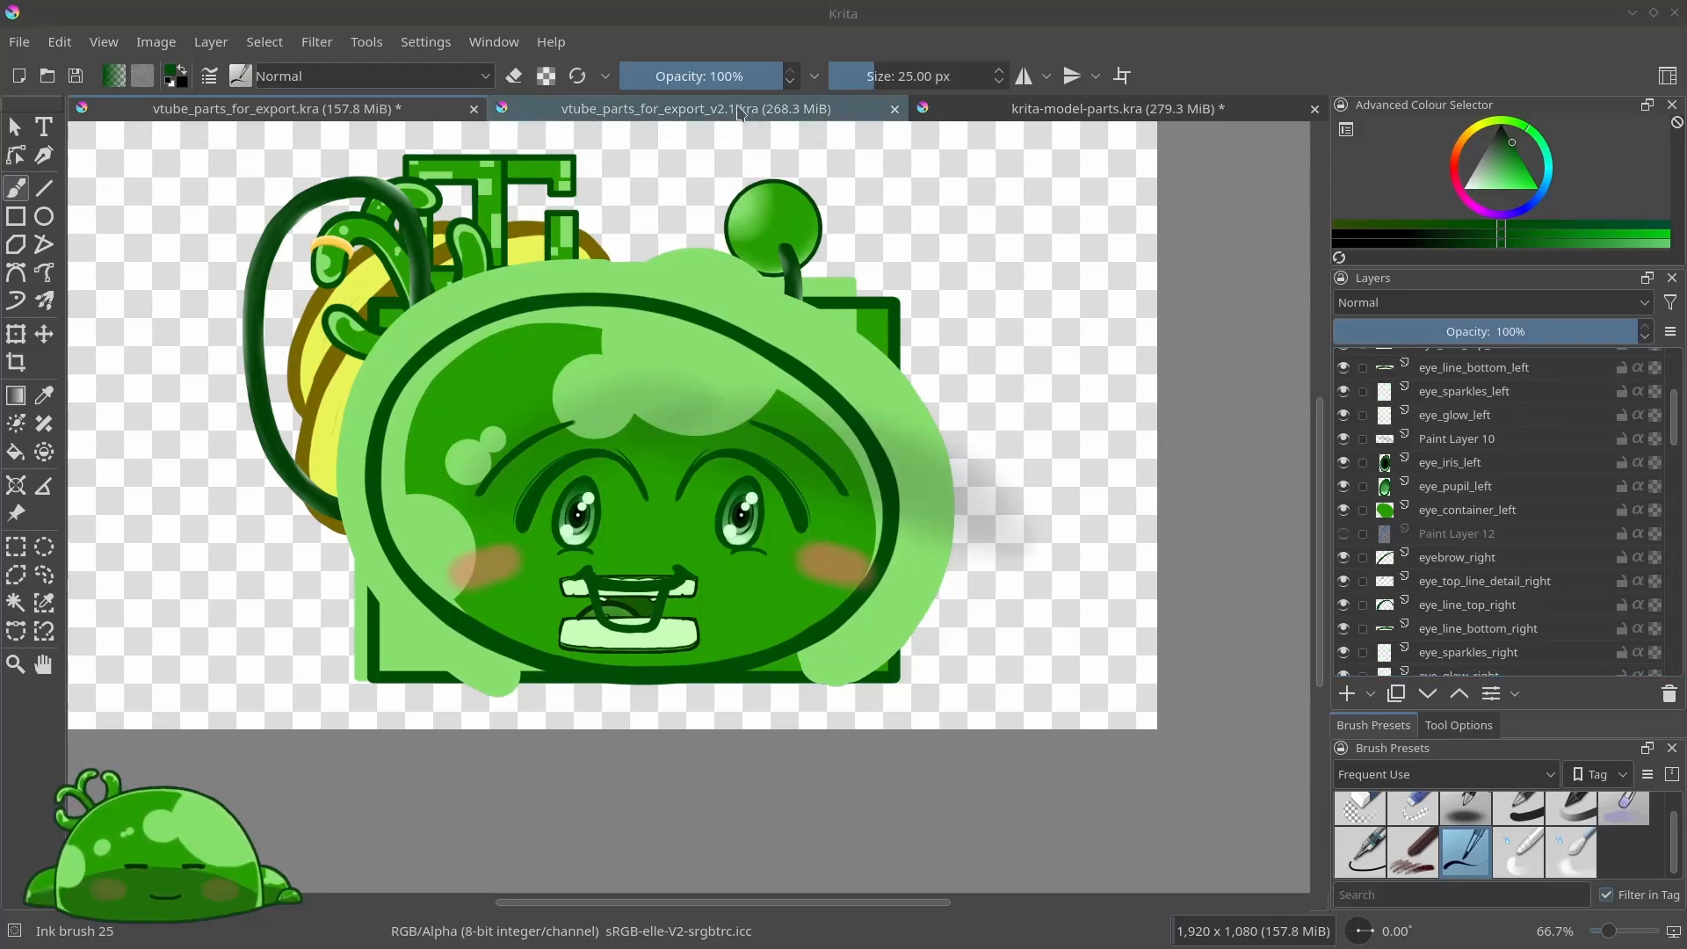
Switch to vtube_parts_for_export_v2.1.kra in Krita and select the left_eye group inside blobbert_parts
left_click(739, 110)
scroll(967, 500, "down", 2)
scroll(879, 584, "up", 2)
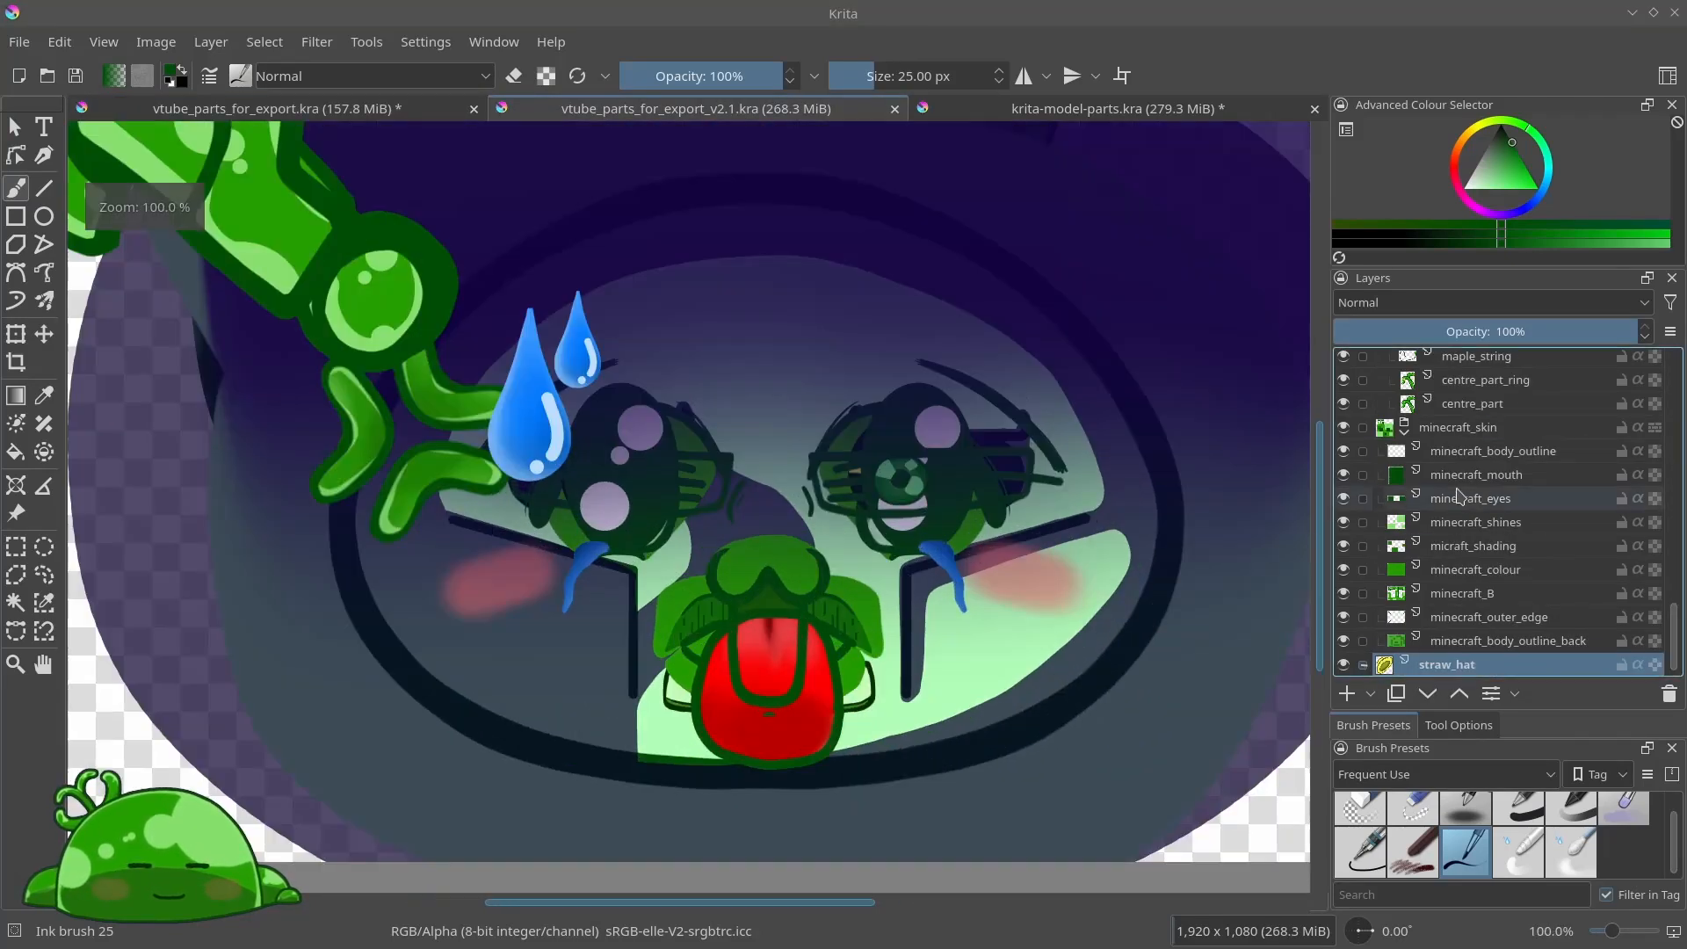
scroll(1459, 501, "up", 15)
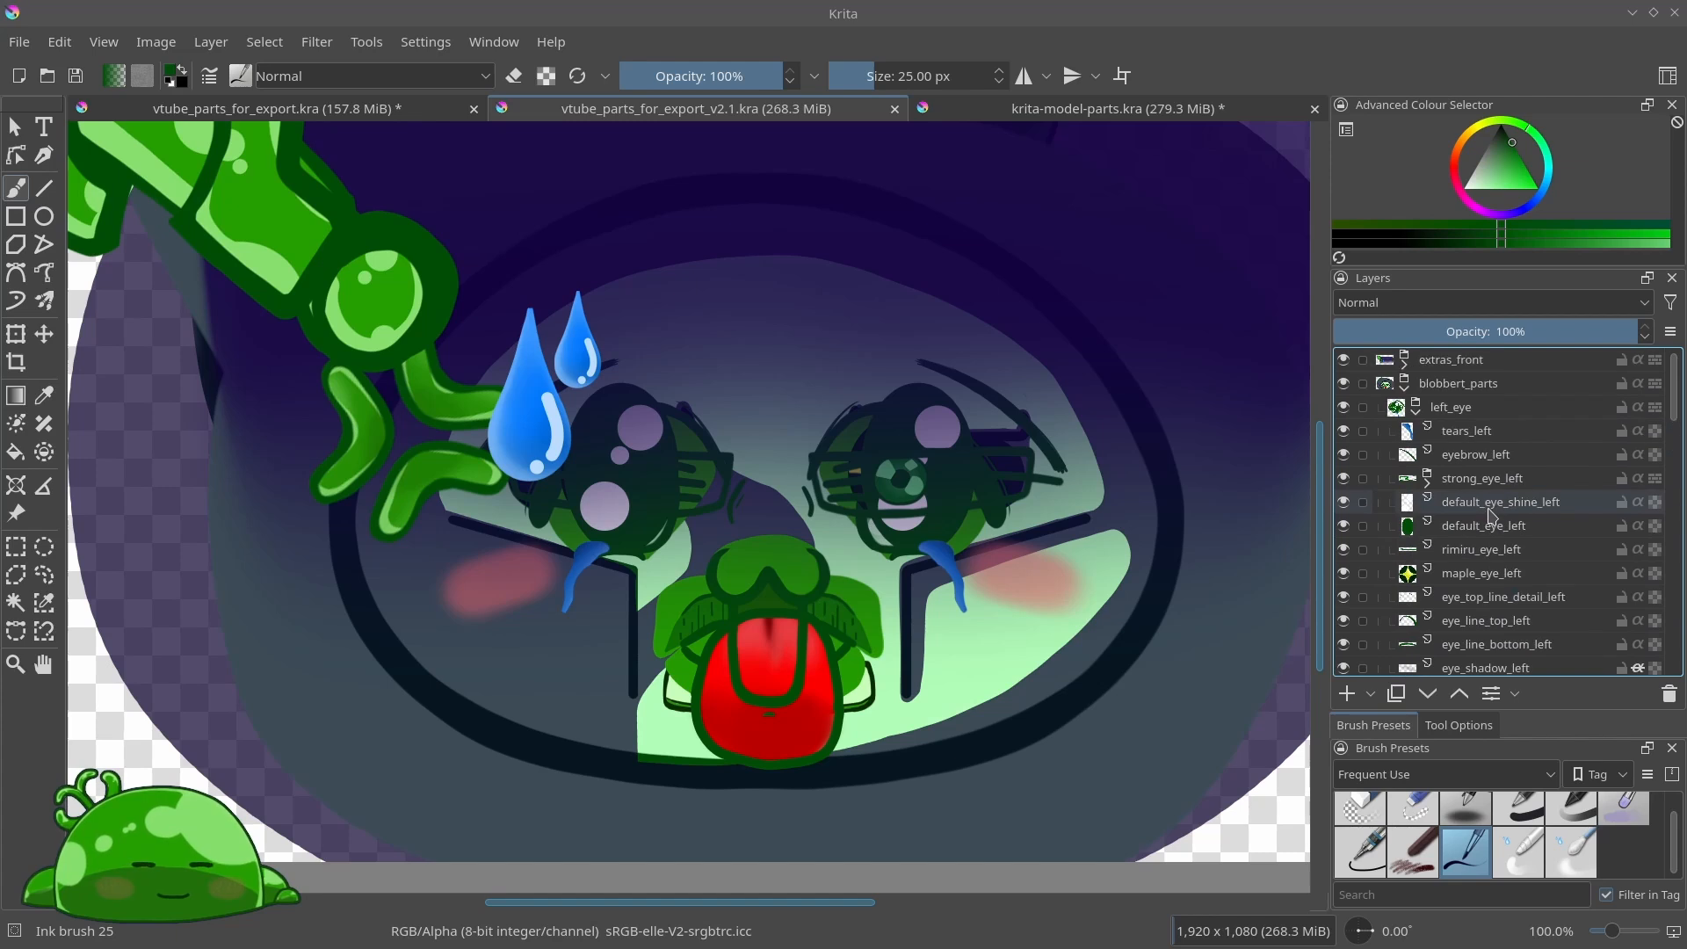
left_click(1455, 407)
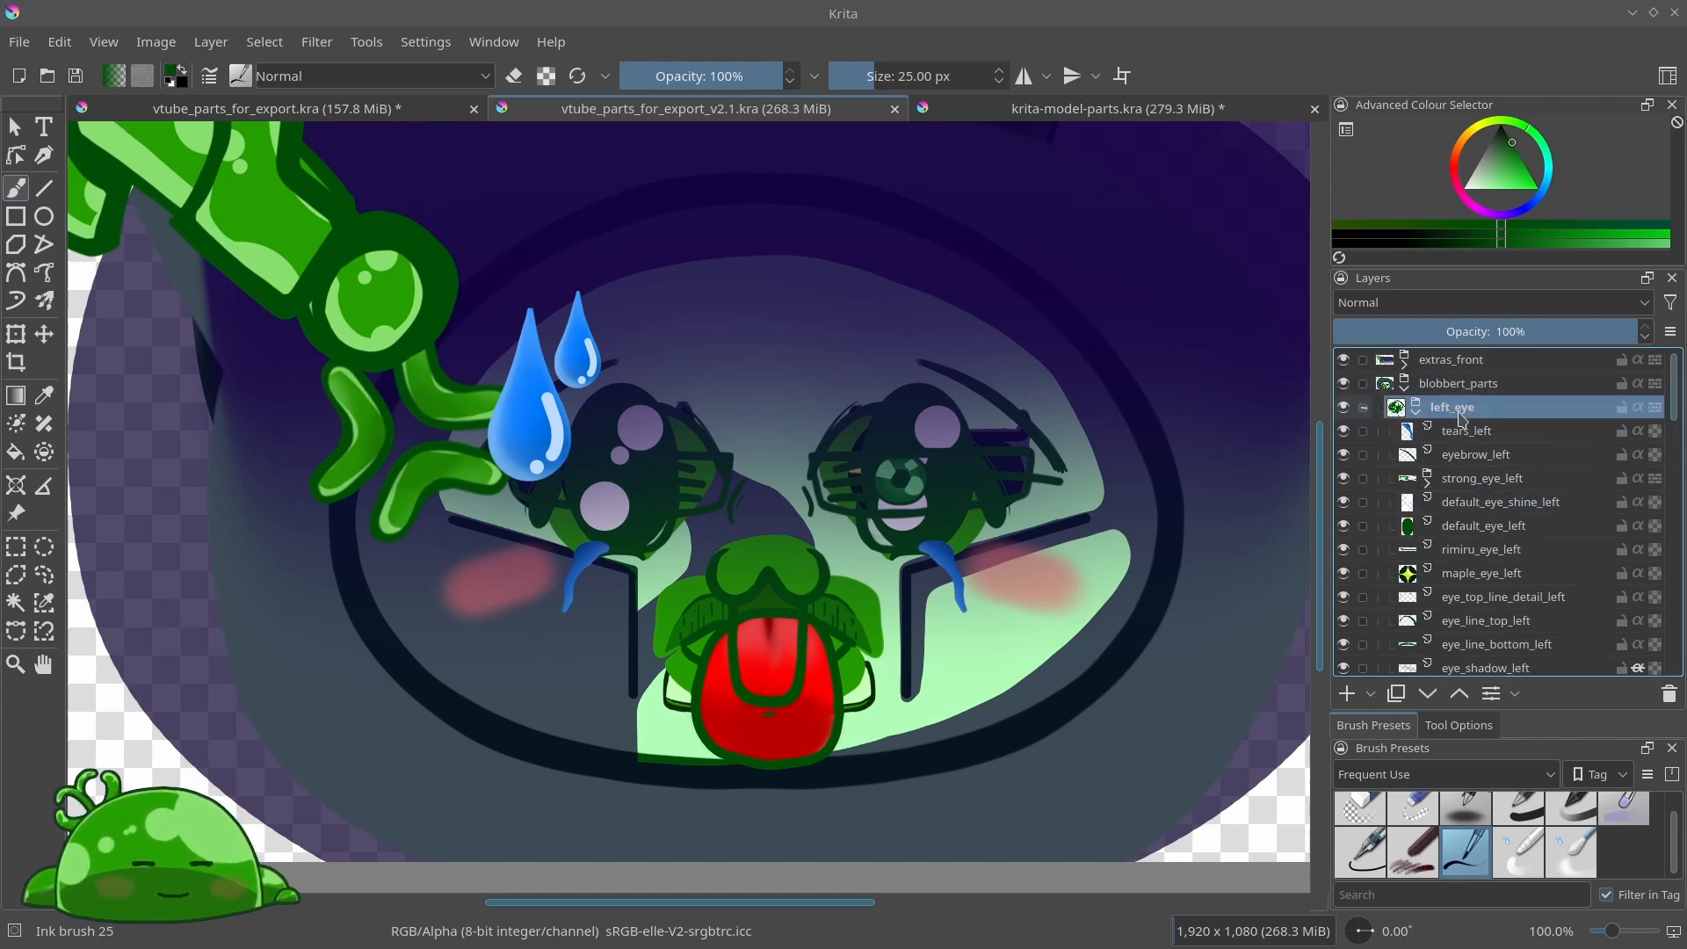
Toggle the left_eye group's visibility off and on to check which parts it contains, leaving it shown
left_click(1345, 409)
left_click(1346, 409)
left_click(1346, 409)
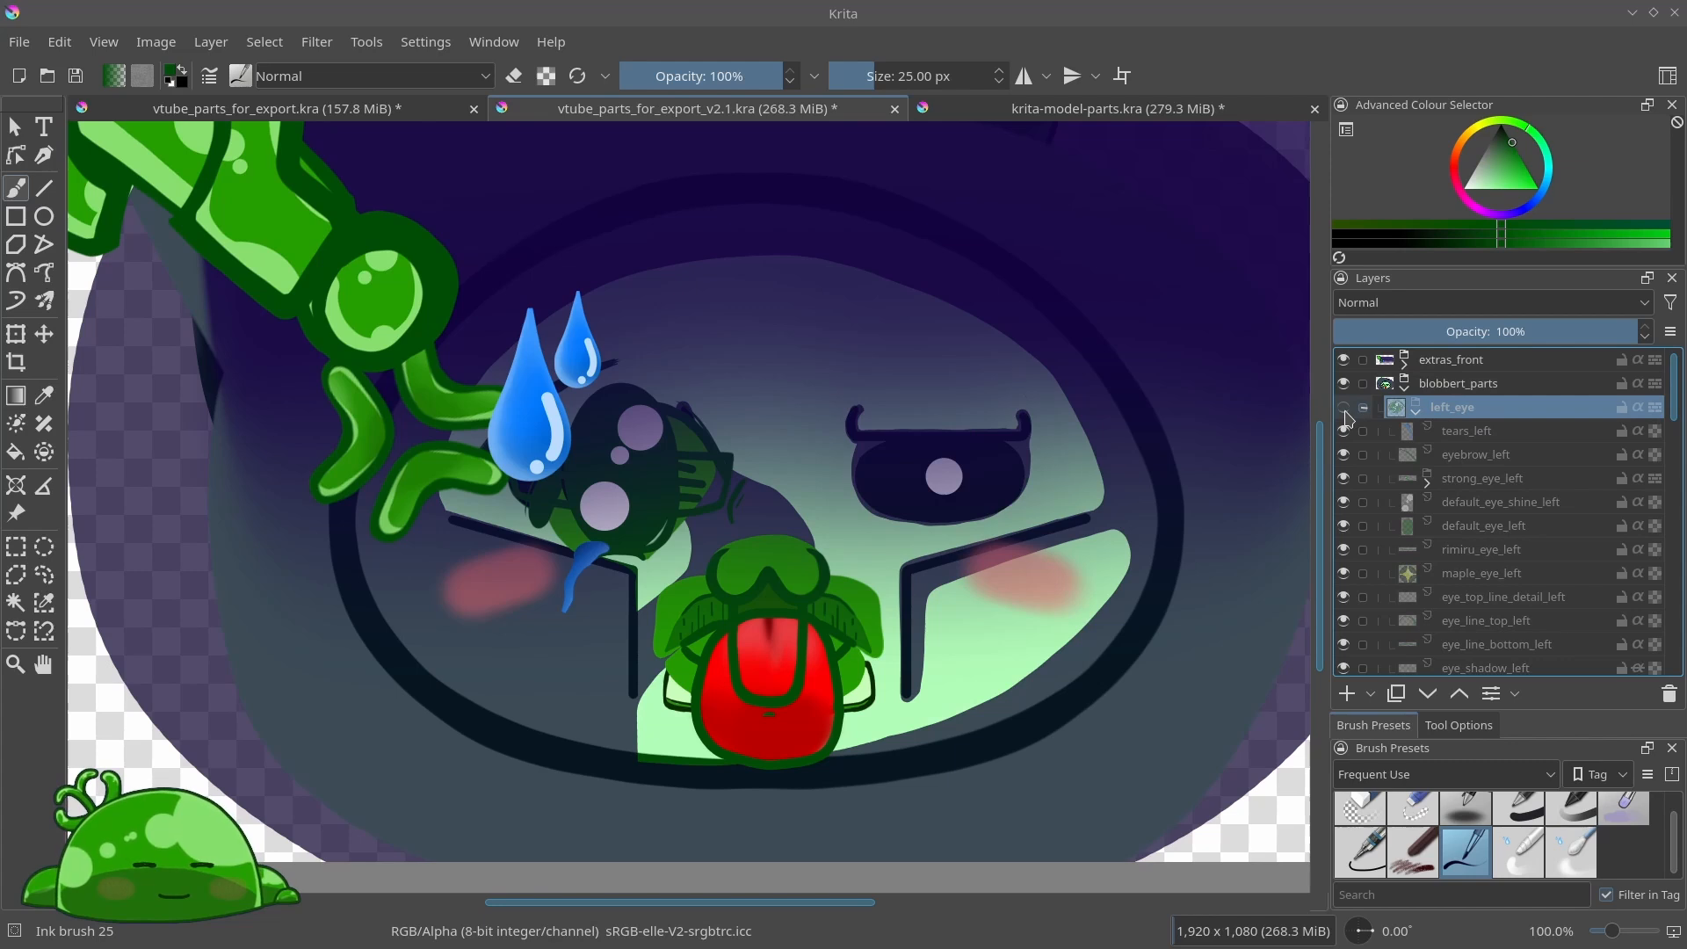
left_click(1344, 409)
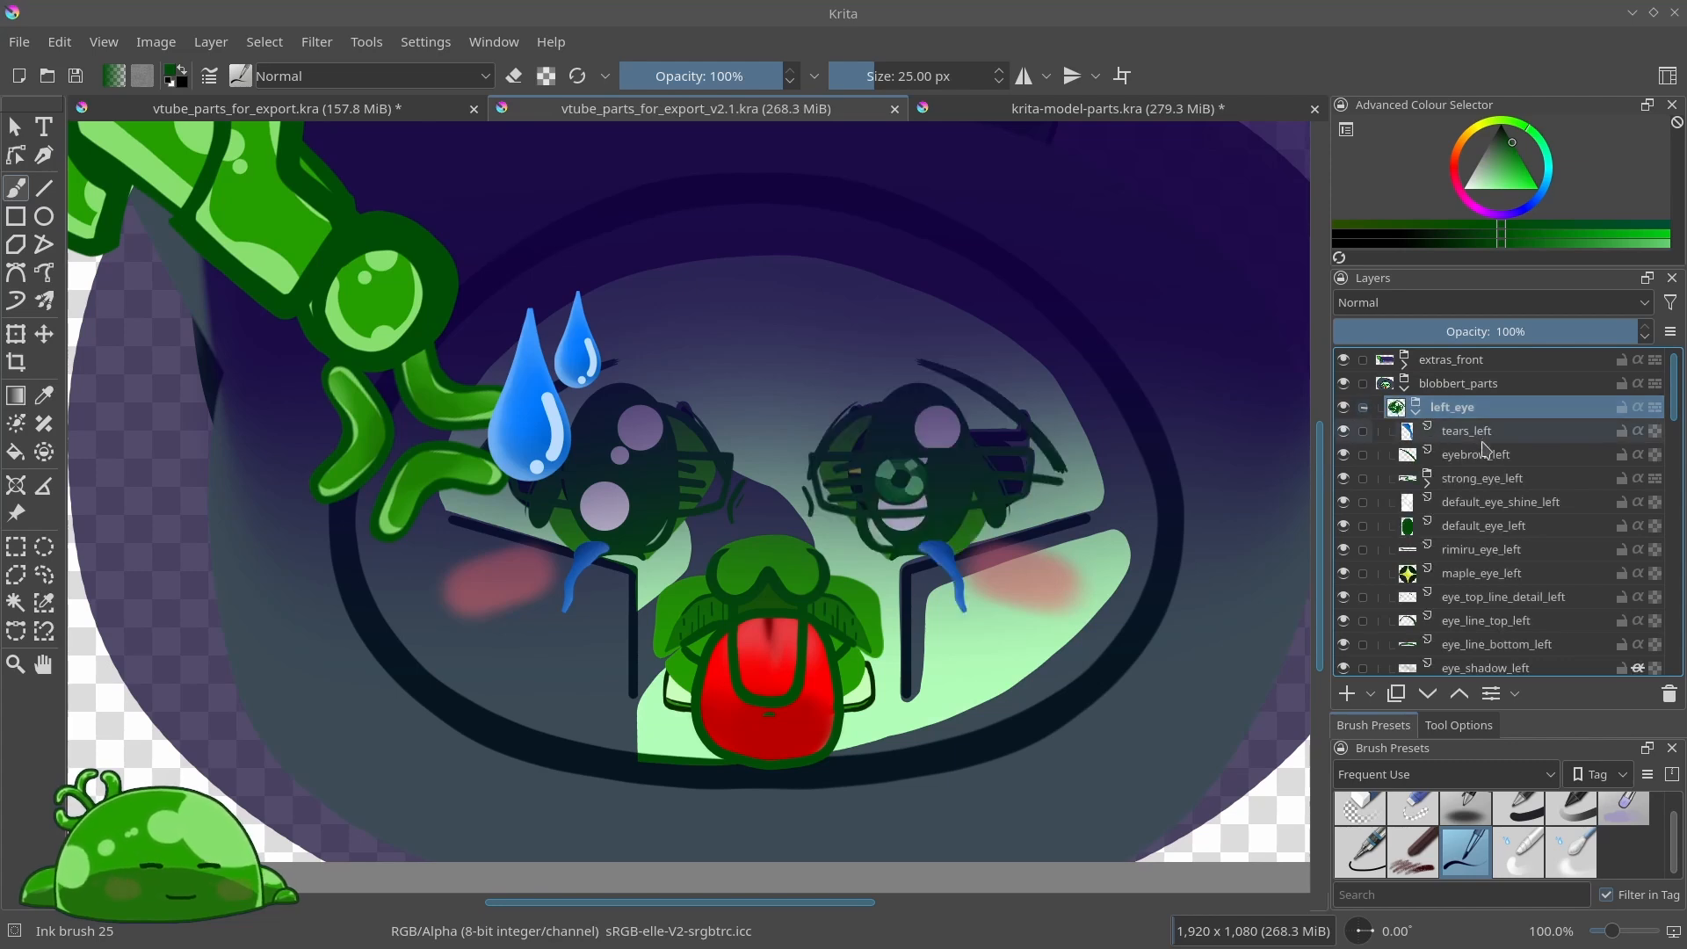
Compare the layer structure of vtube_parts_for_export.kra with vtube_parts_for_export_v2.1.kra, returning to the v2.1 document
scroll(1484, 448, "down", 1)
scroll(1484, 448, "up", 1)
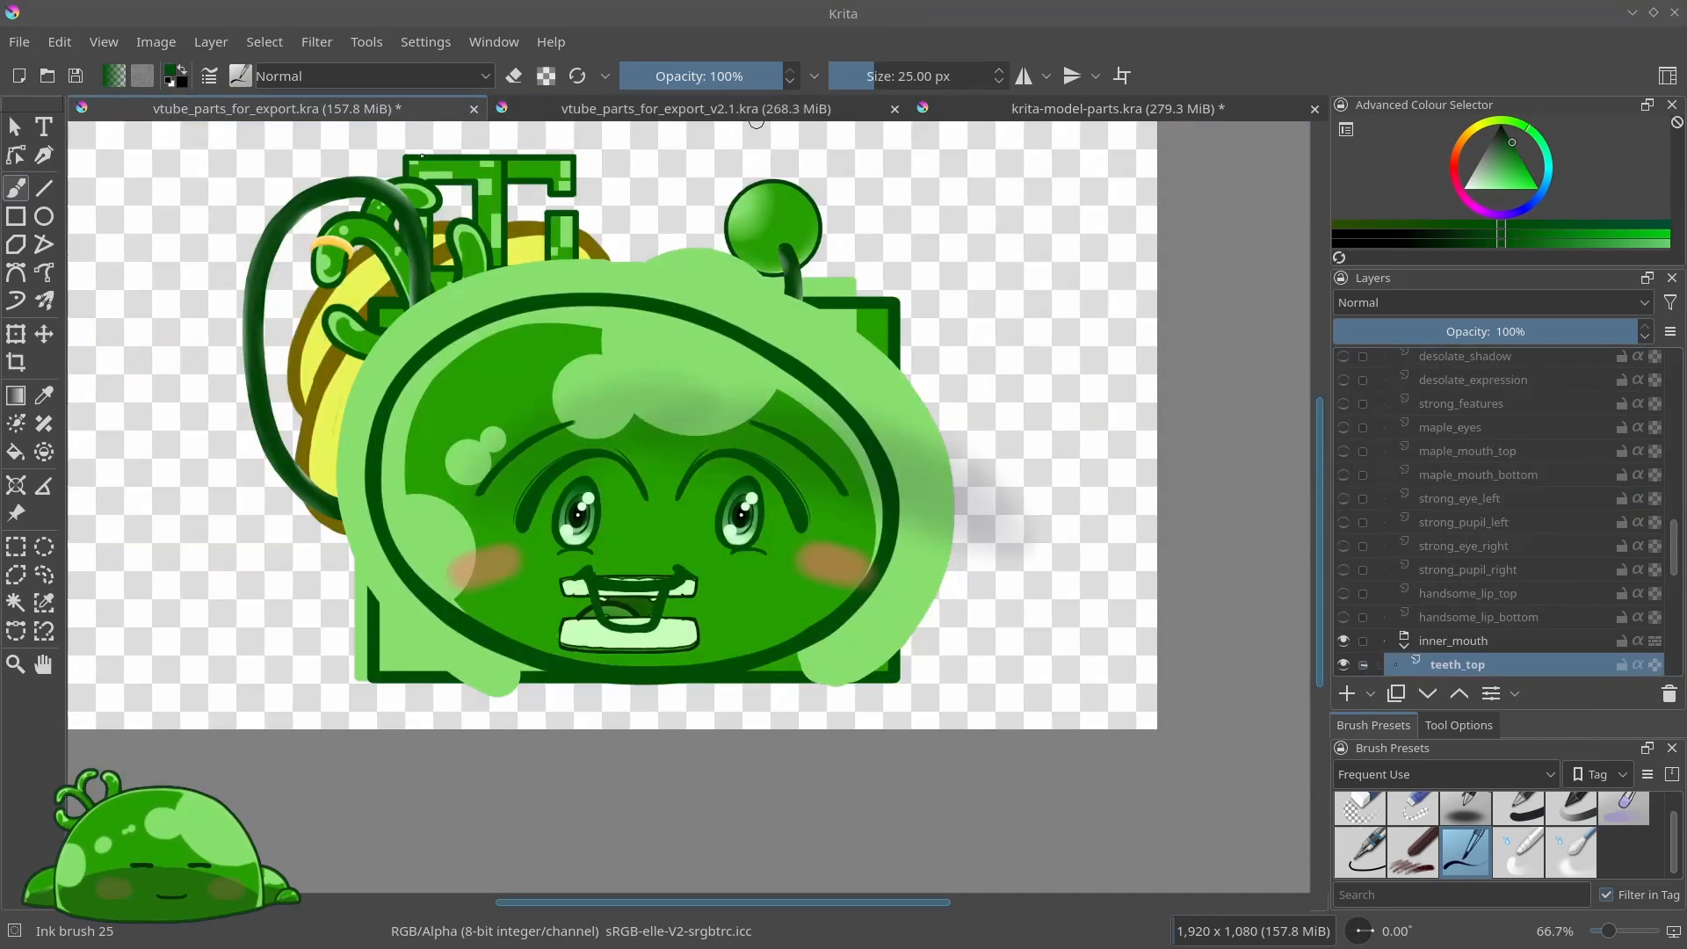
left_click(334, 108)
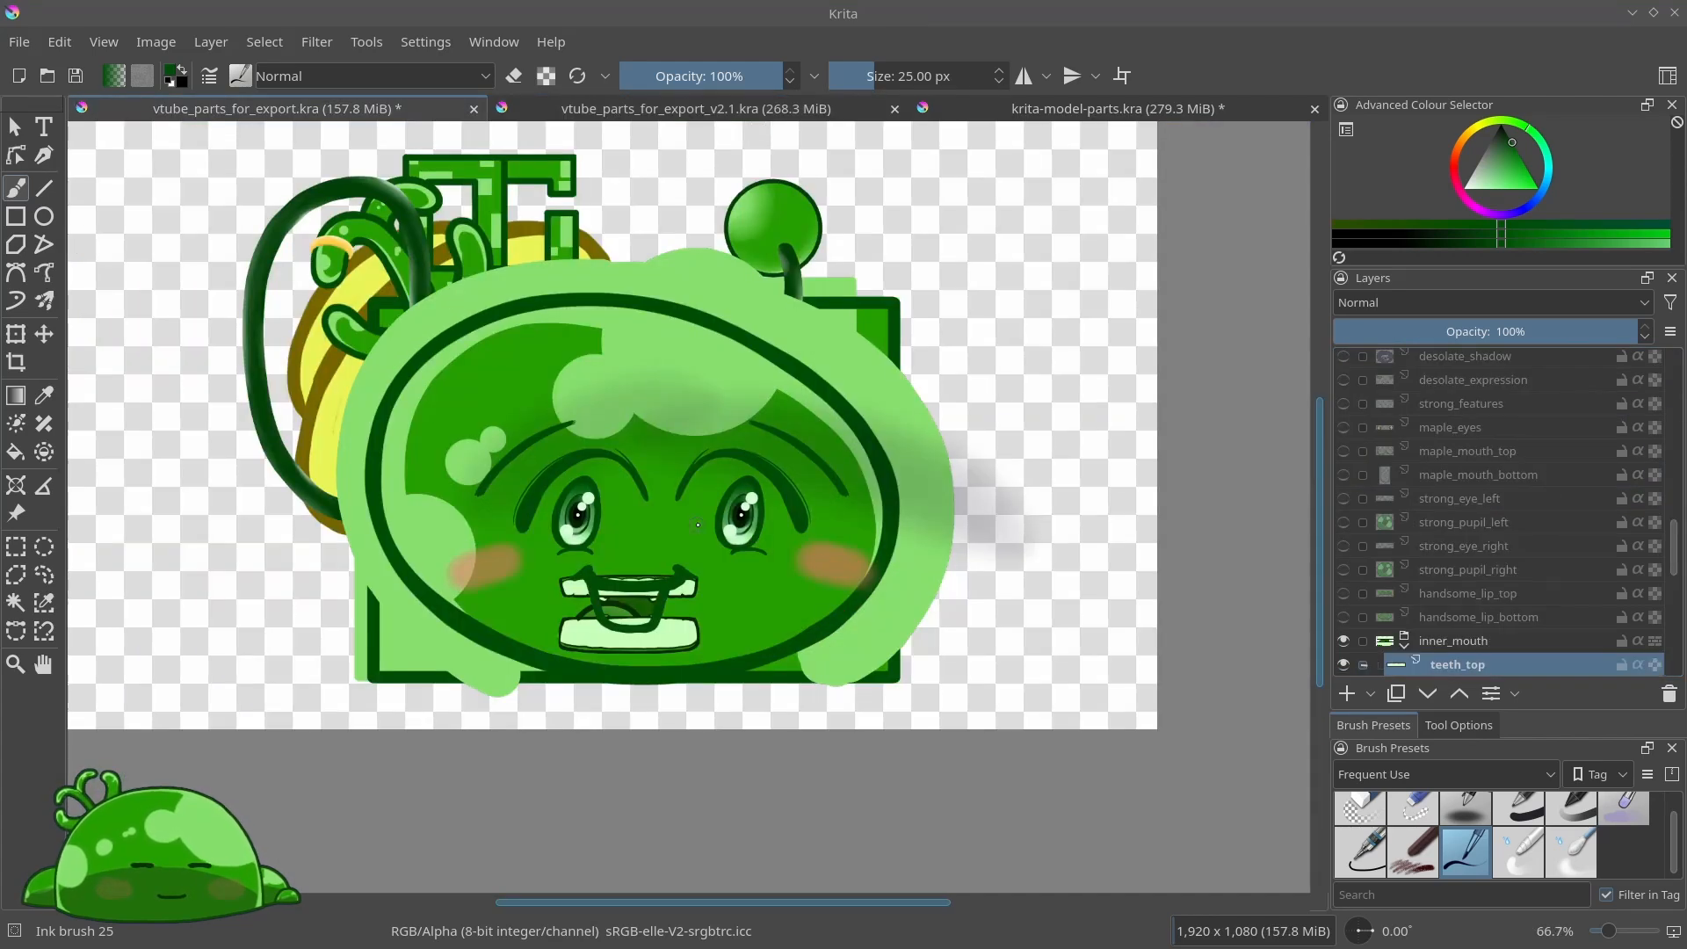
left_click(694, 108)
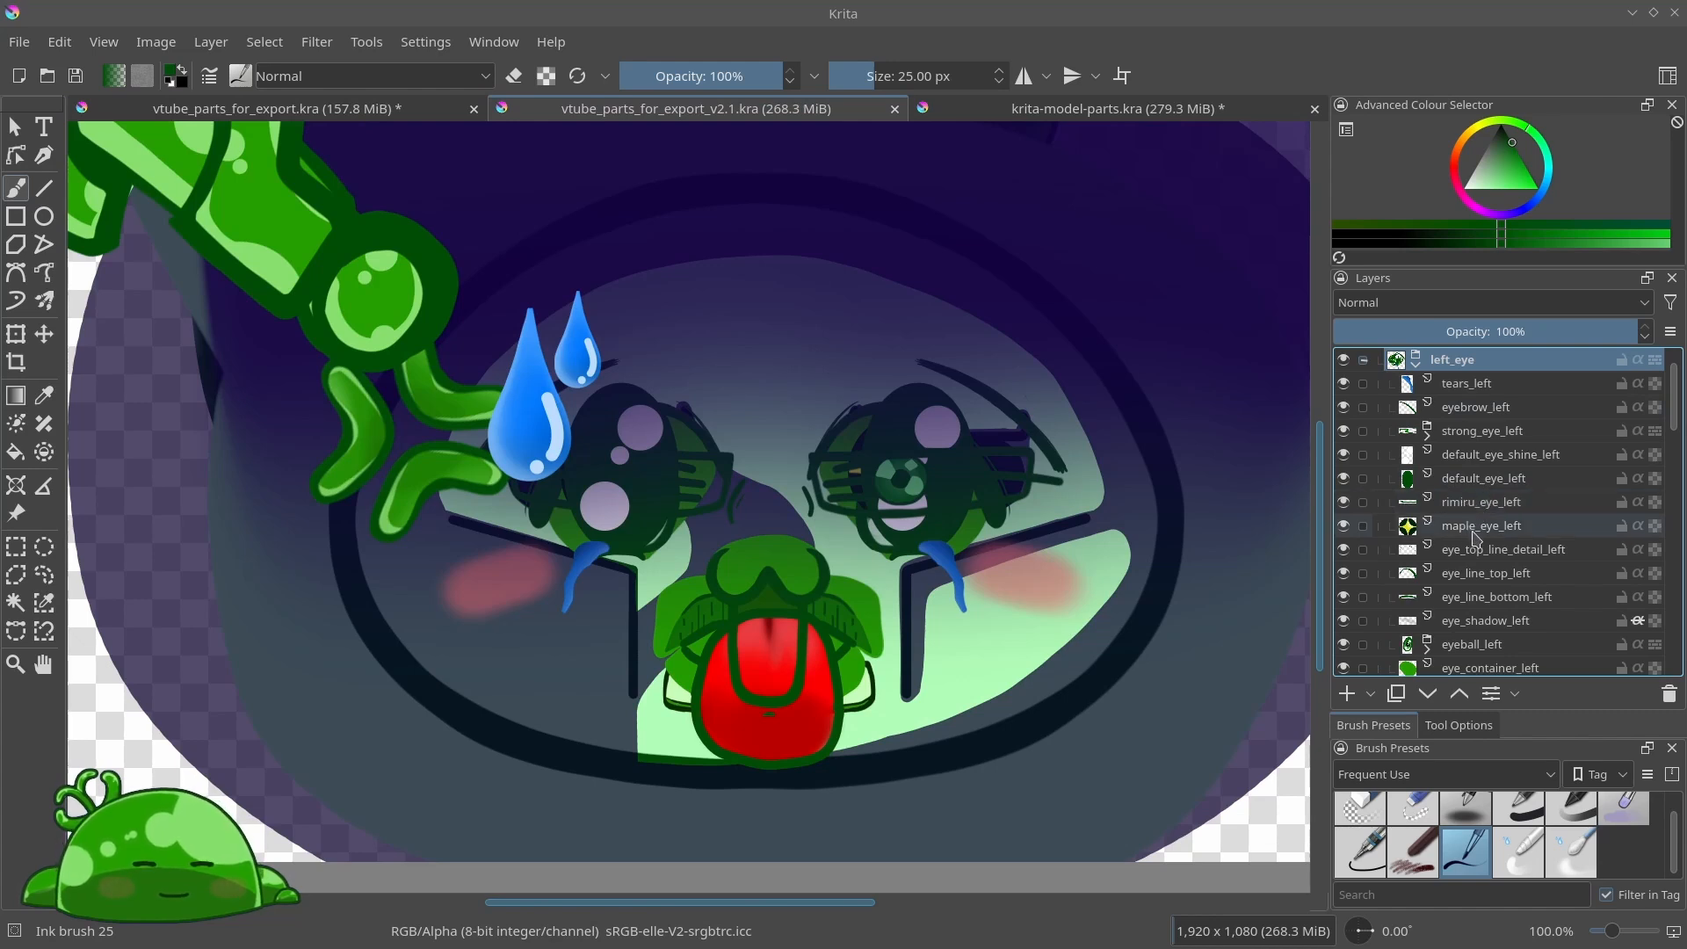
Review the left_eye layers and toggle the group's visibility off and on repeatedly, leaving it shown
scroll(1472, 493, "up", 1)
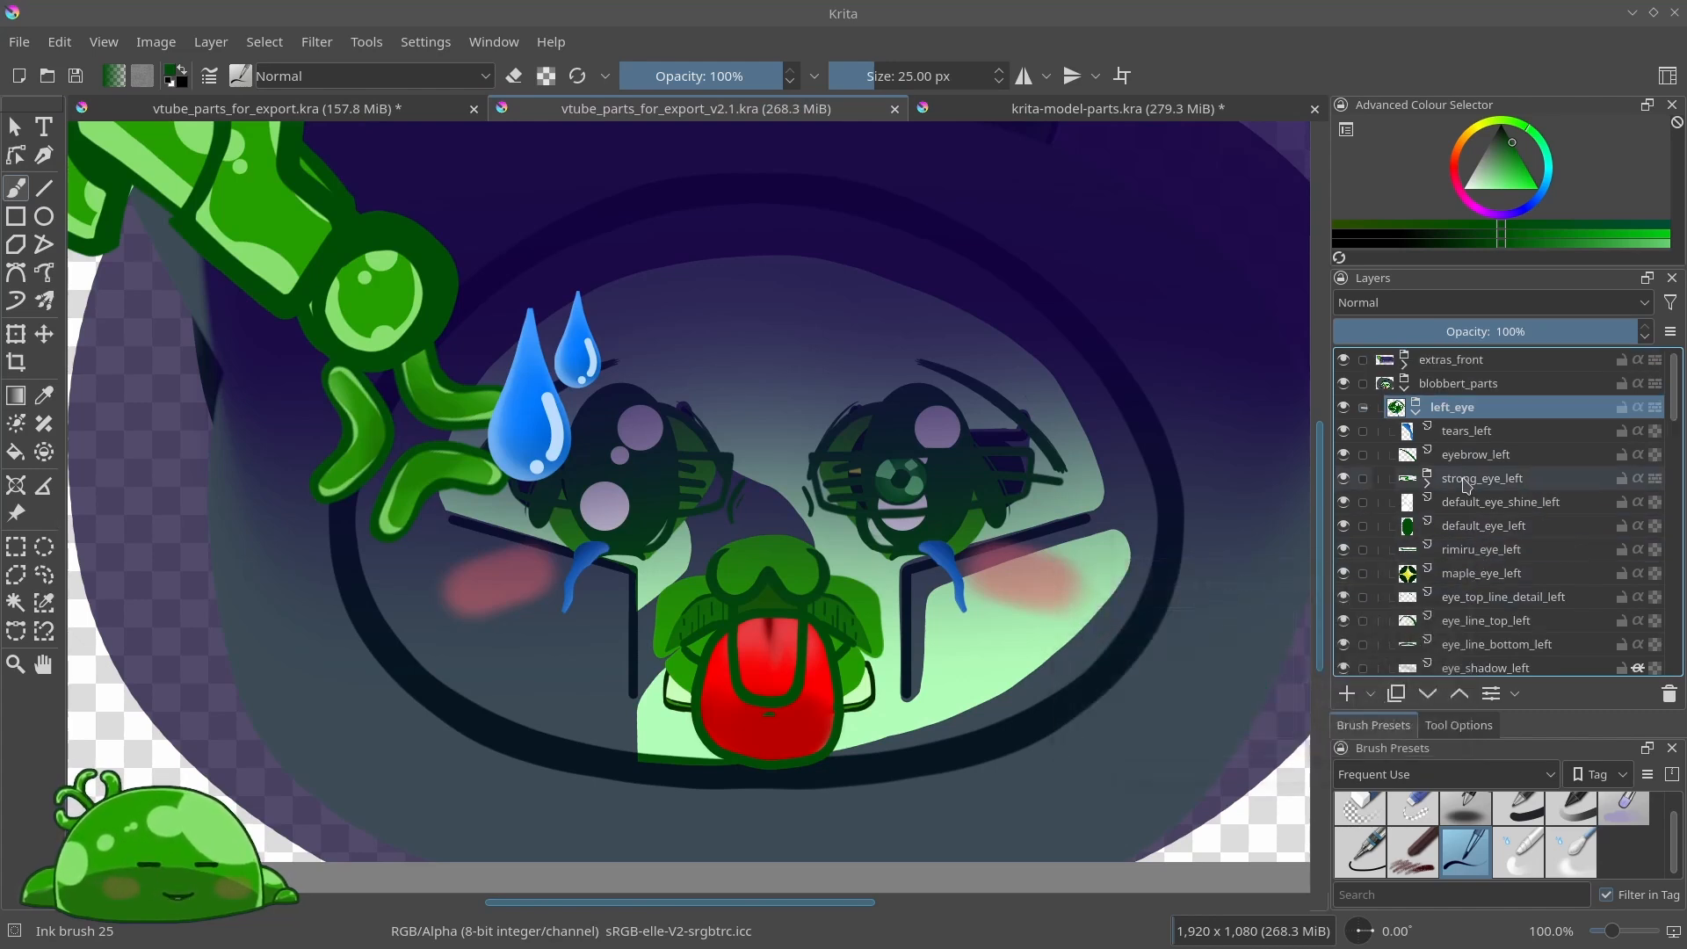
scroll(1464, 443, "down", 2)
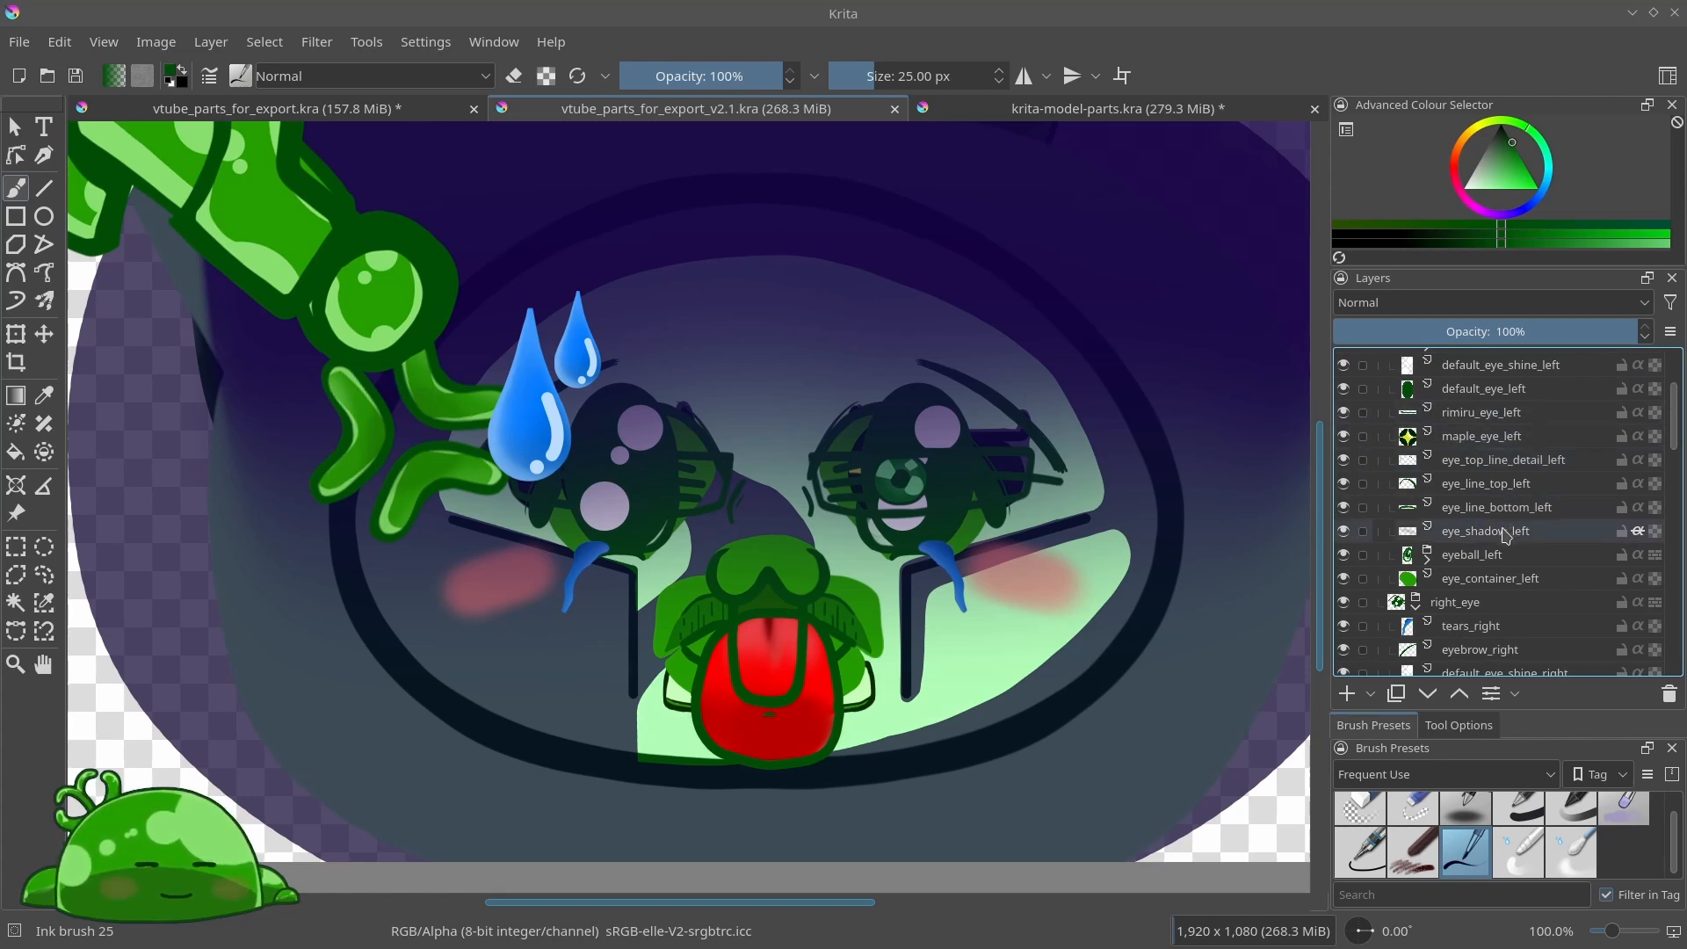
scroll(1477, 527, "up", 2)
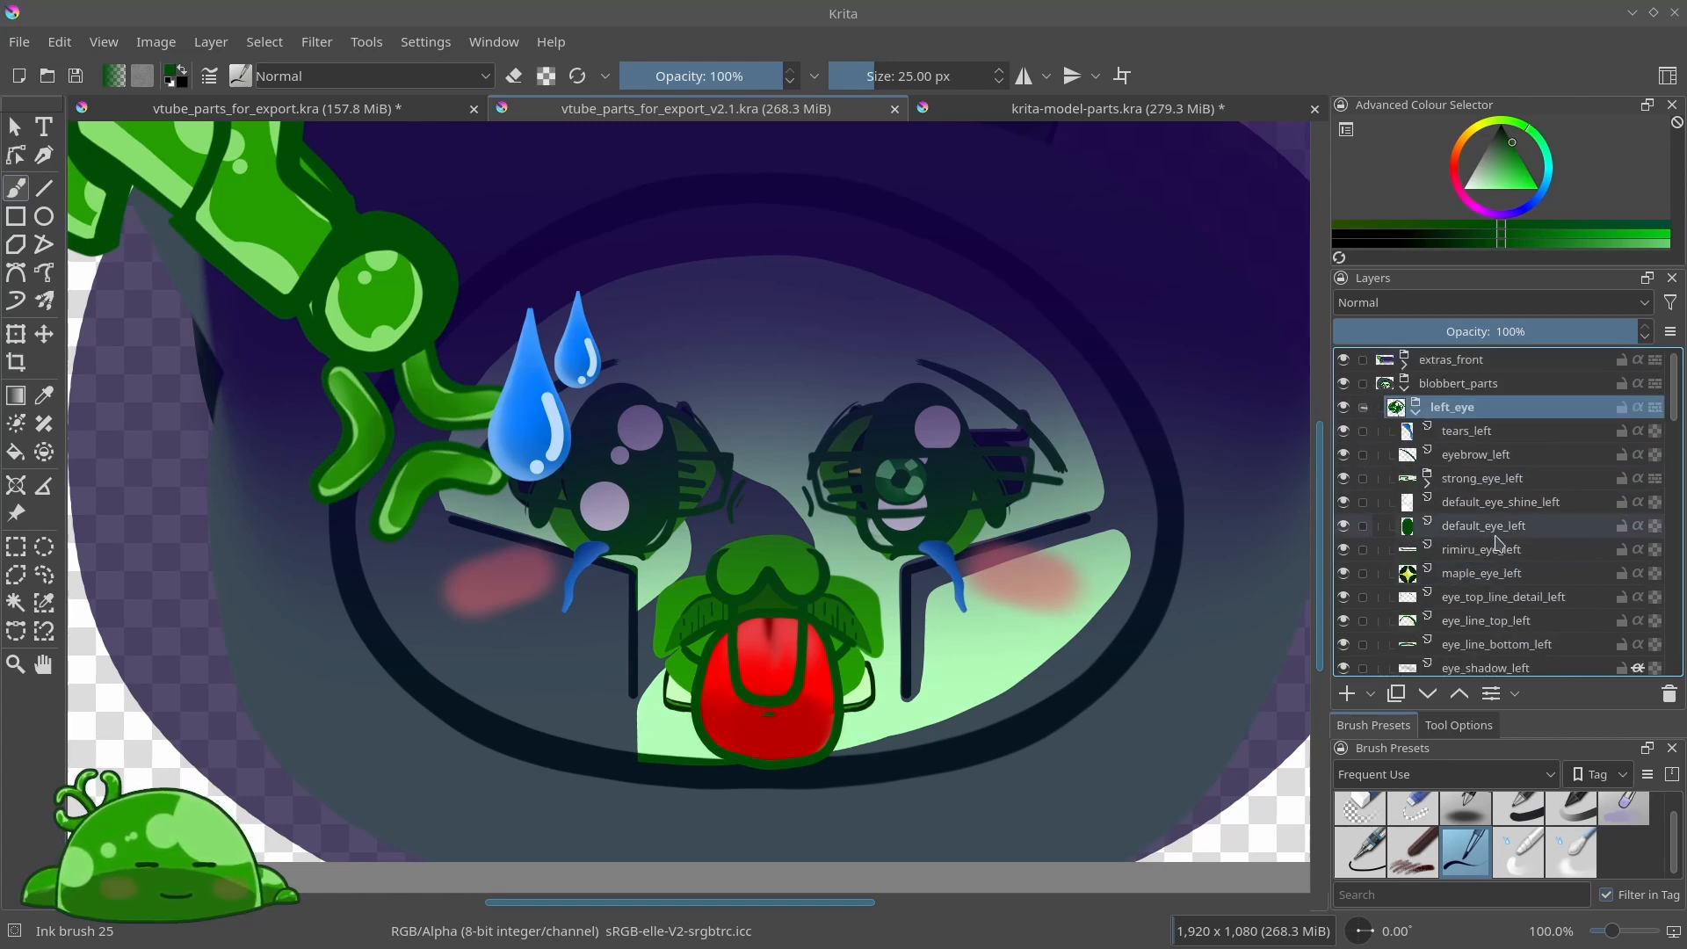
left_click(1345, 408)
left_click(1344, 408)
left_click(1344, 408)
left_click(1344, 408)
left_click(1345, 408)
left_click(1344, 408)
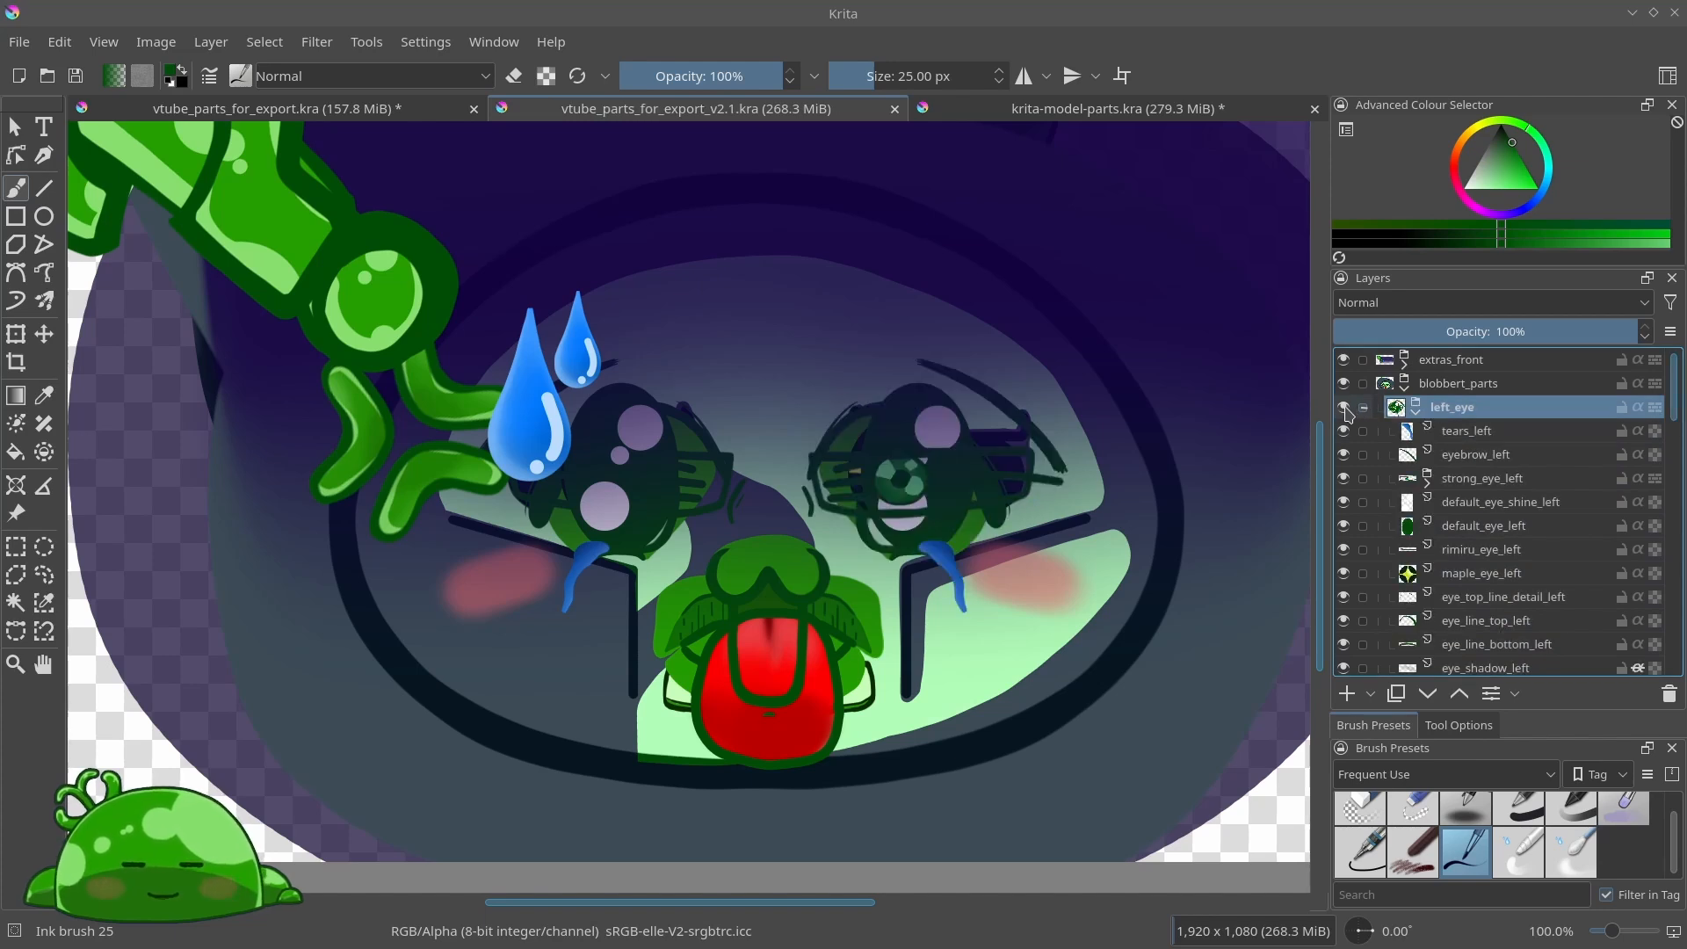
left_click(1345, 408)
left_click(1345, 408)
left_click(1345, 408)
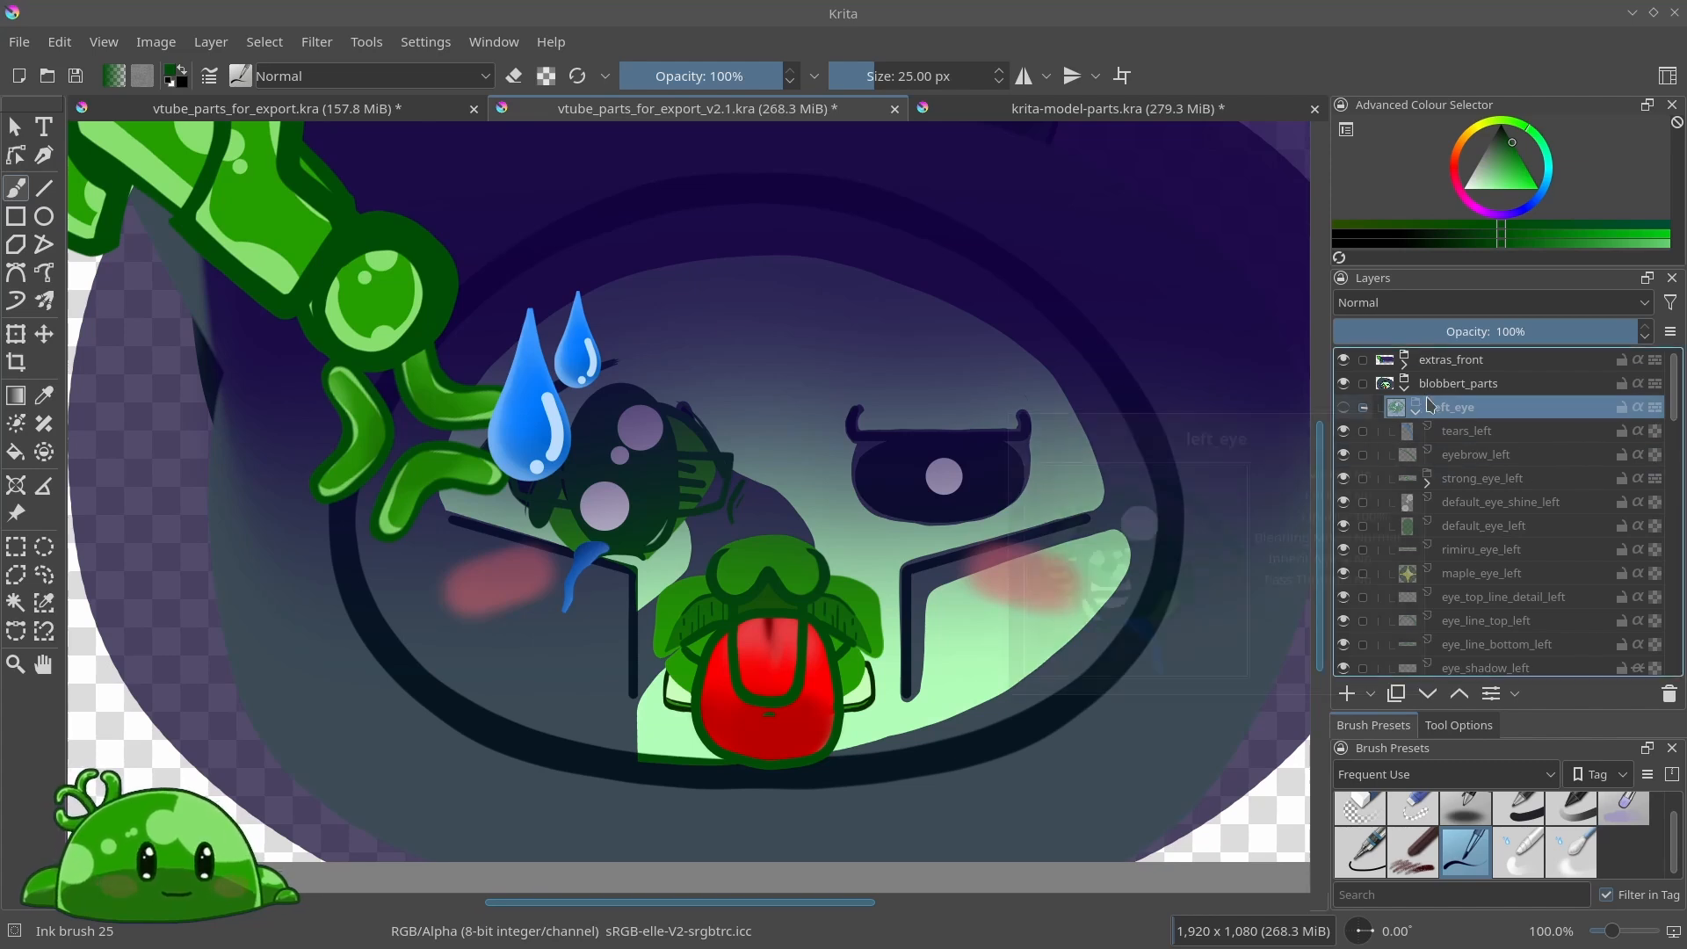
left_click(1345, 410)
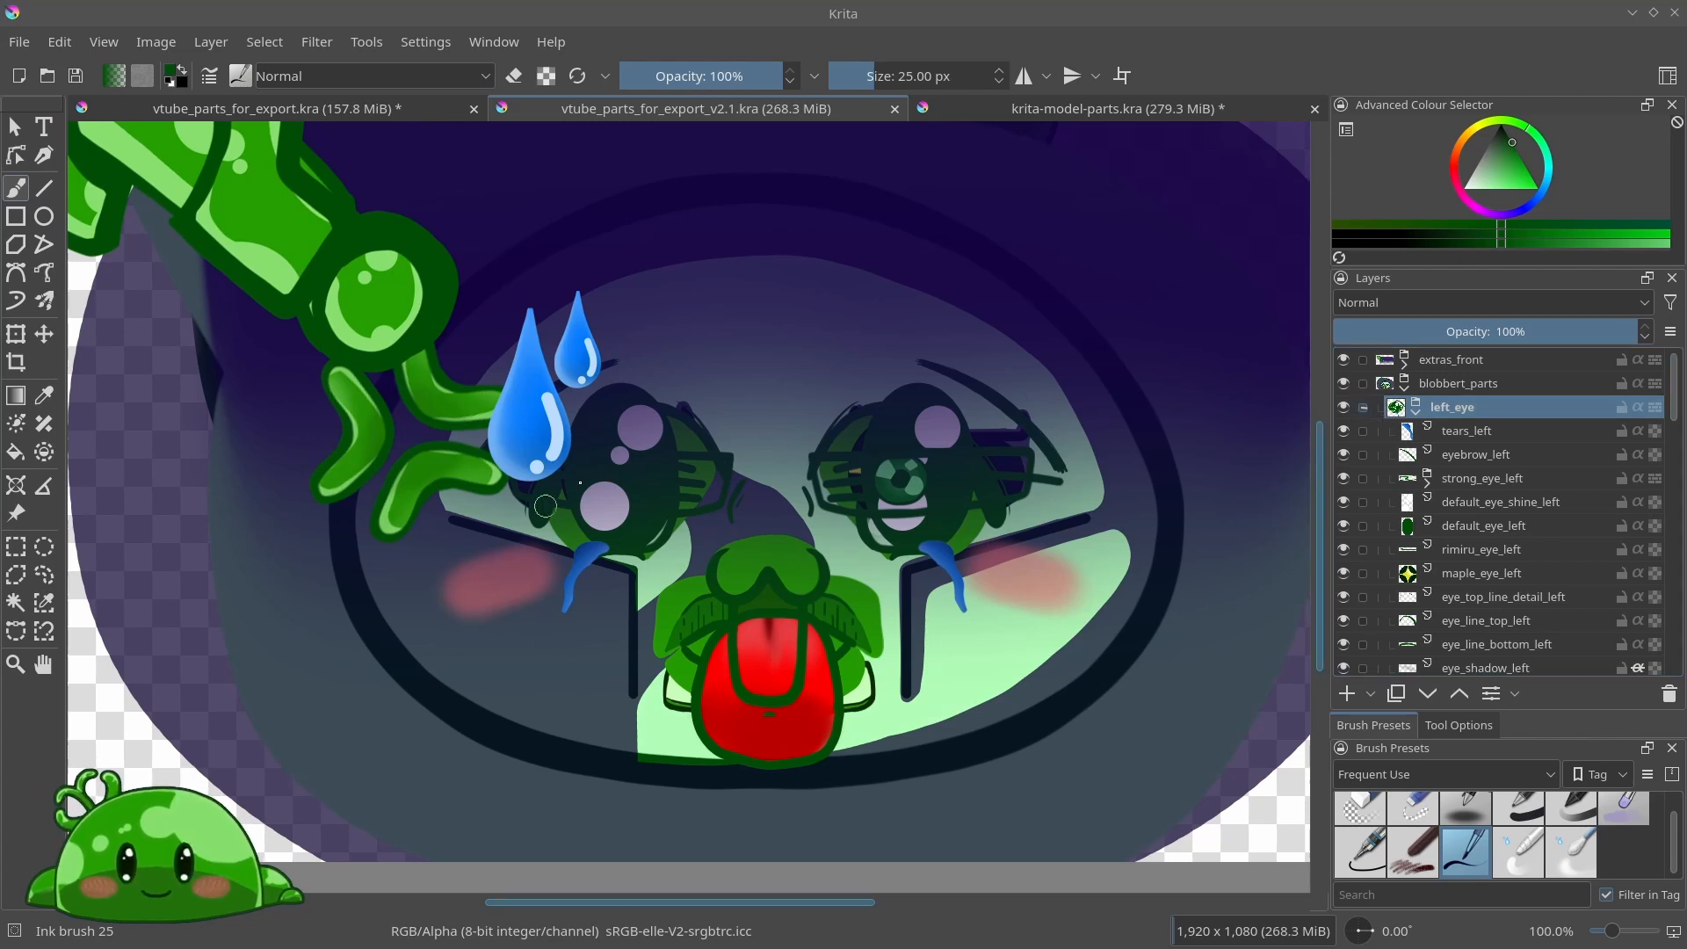
left_click(1346, 407)
left_click(1345, 408)
Toggle the right_eye group's visibility off and on to check its parts
scroll(1349, 406, "down", 5)
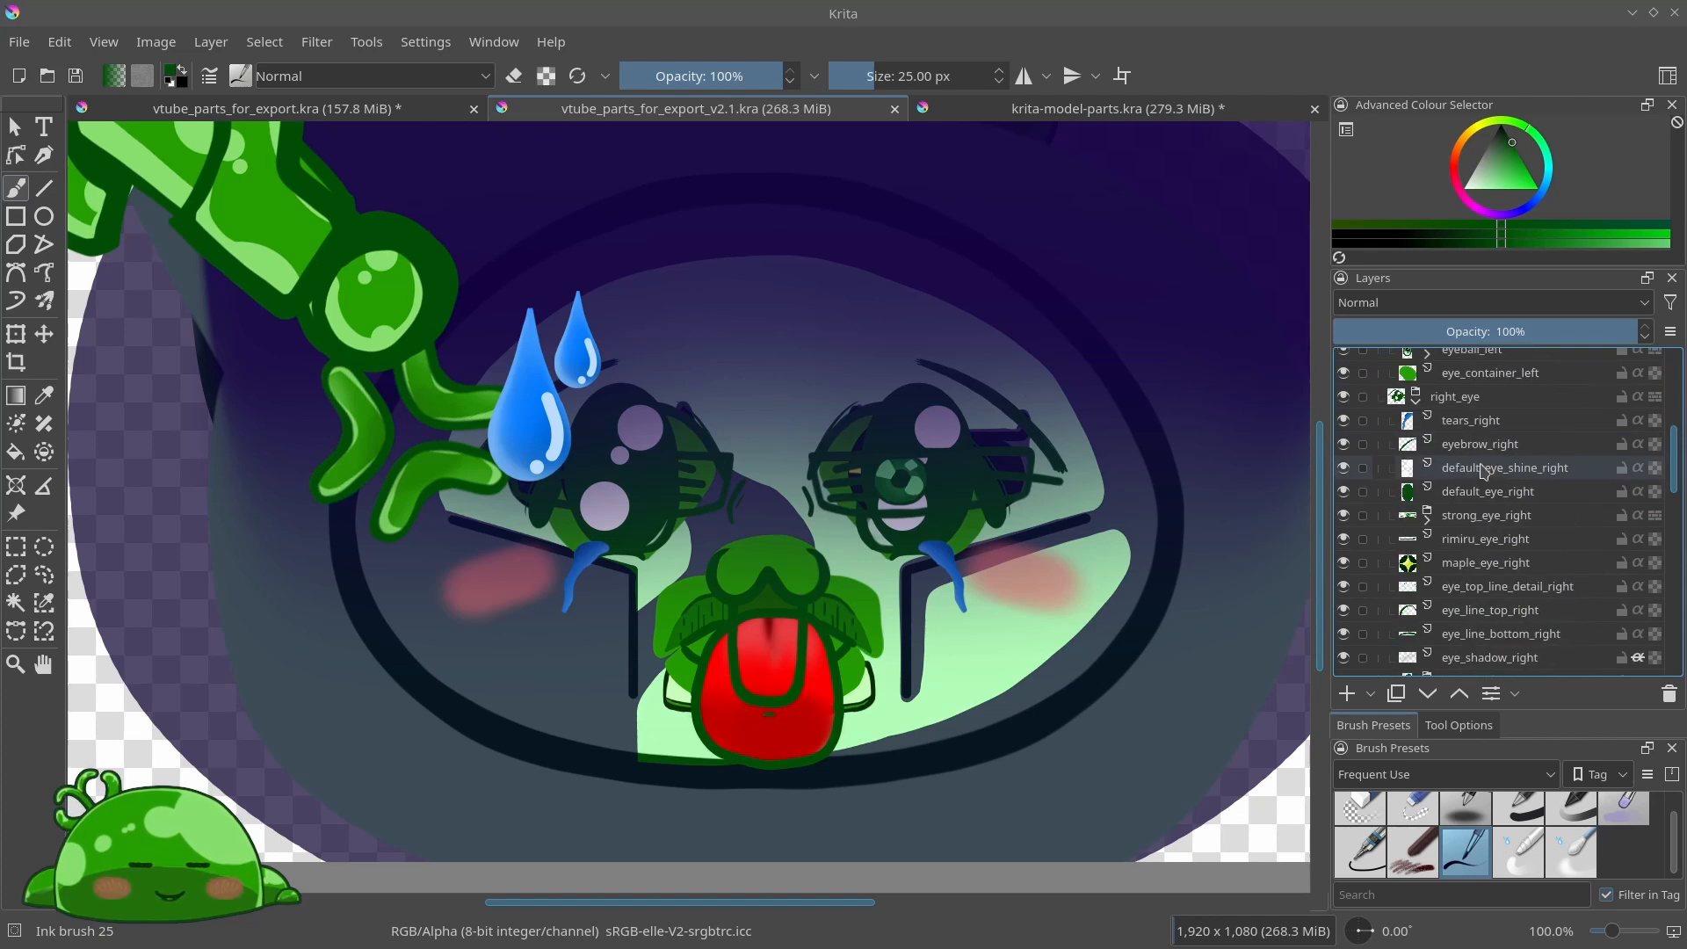
left_click(1347, 397)
left_click(1347, 397)
Toggle the mouth group's visibility off and on and hide the mouth_extensions group
scroll(1356, 440, "down", 4)
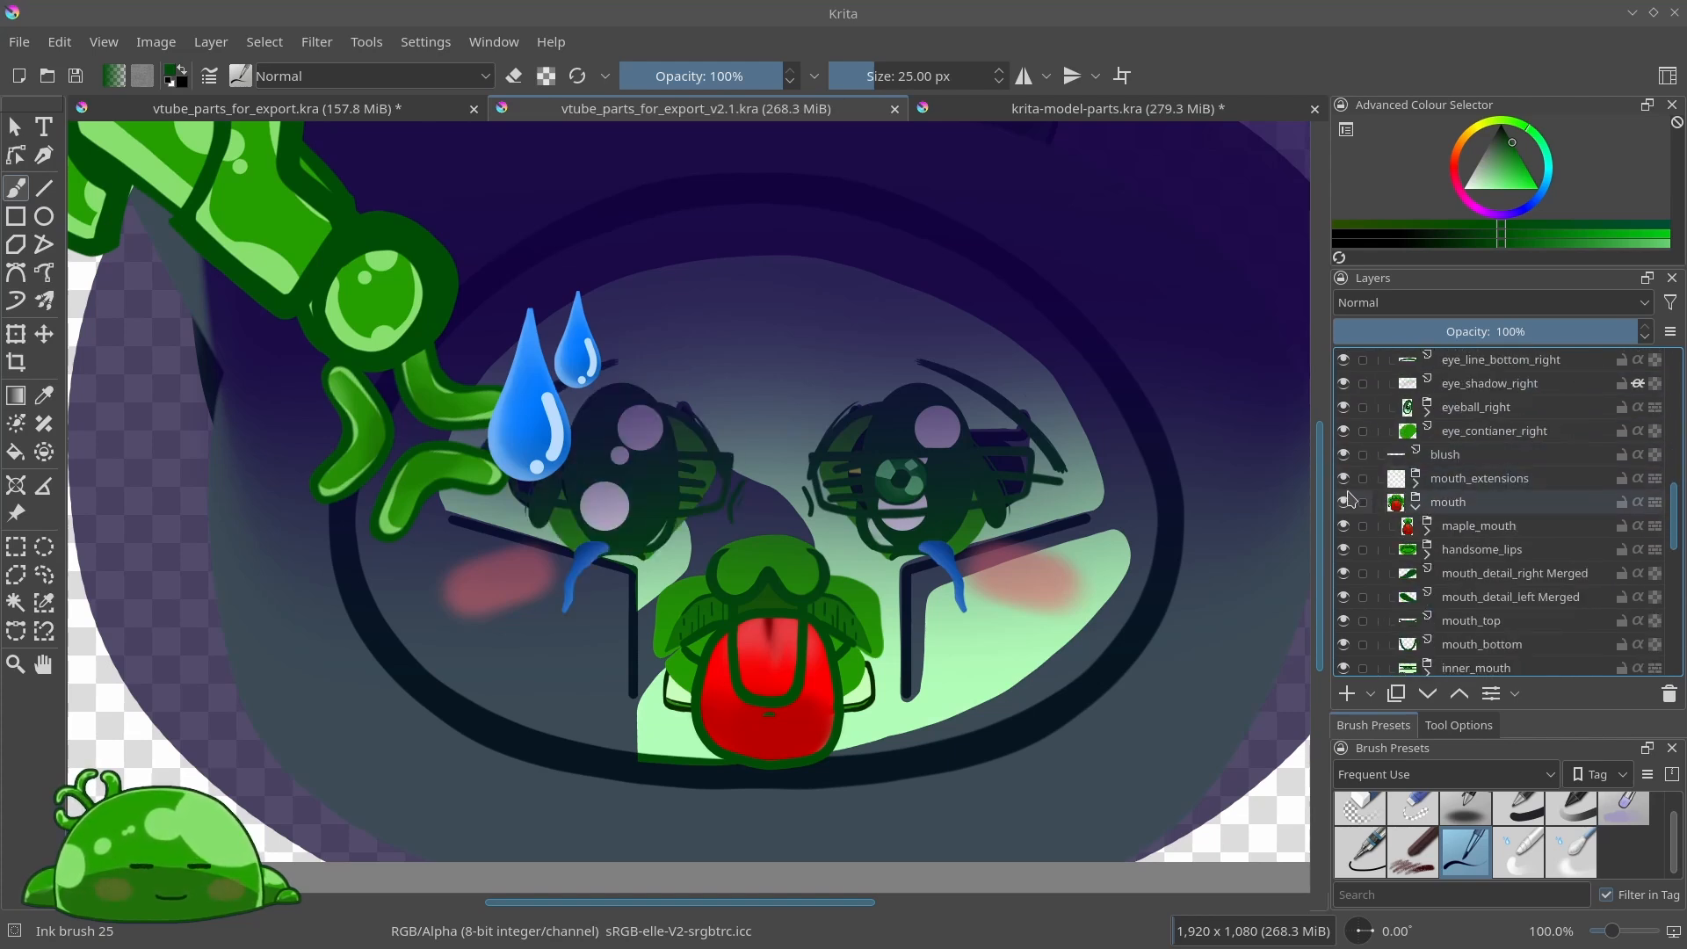
left_click(1345, 505)
left_click(1346, 505)
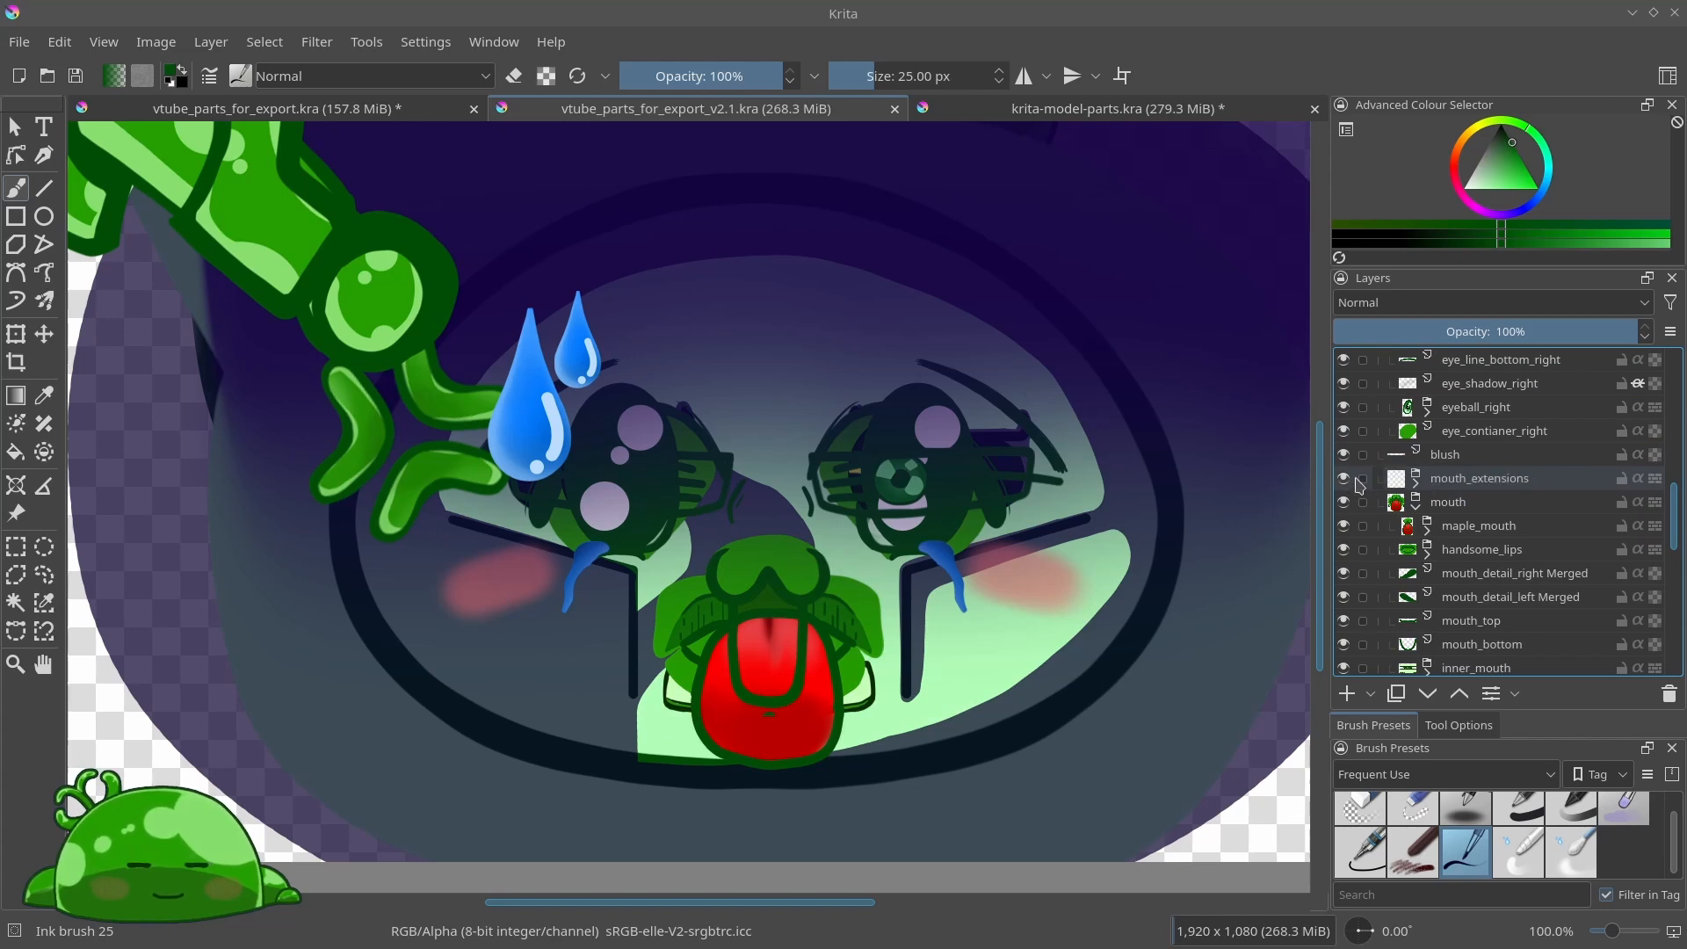
left_click(1345, 479)
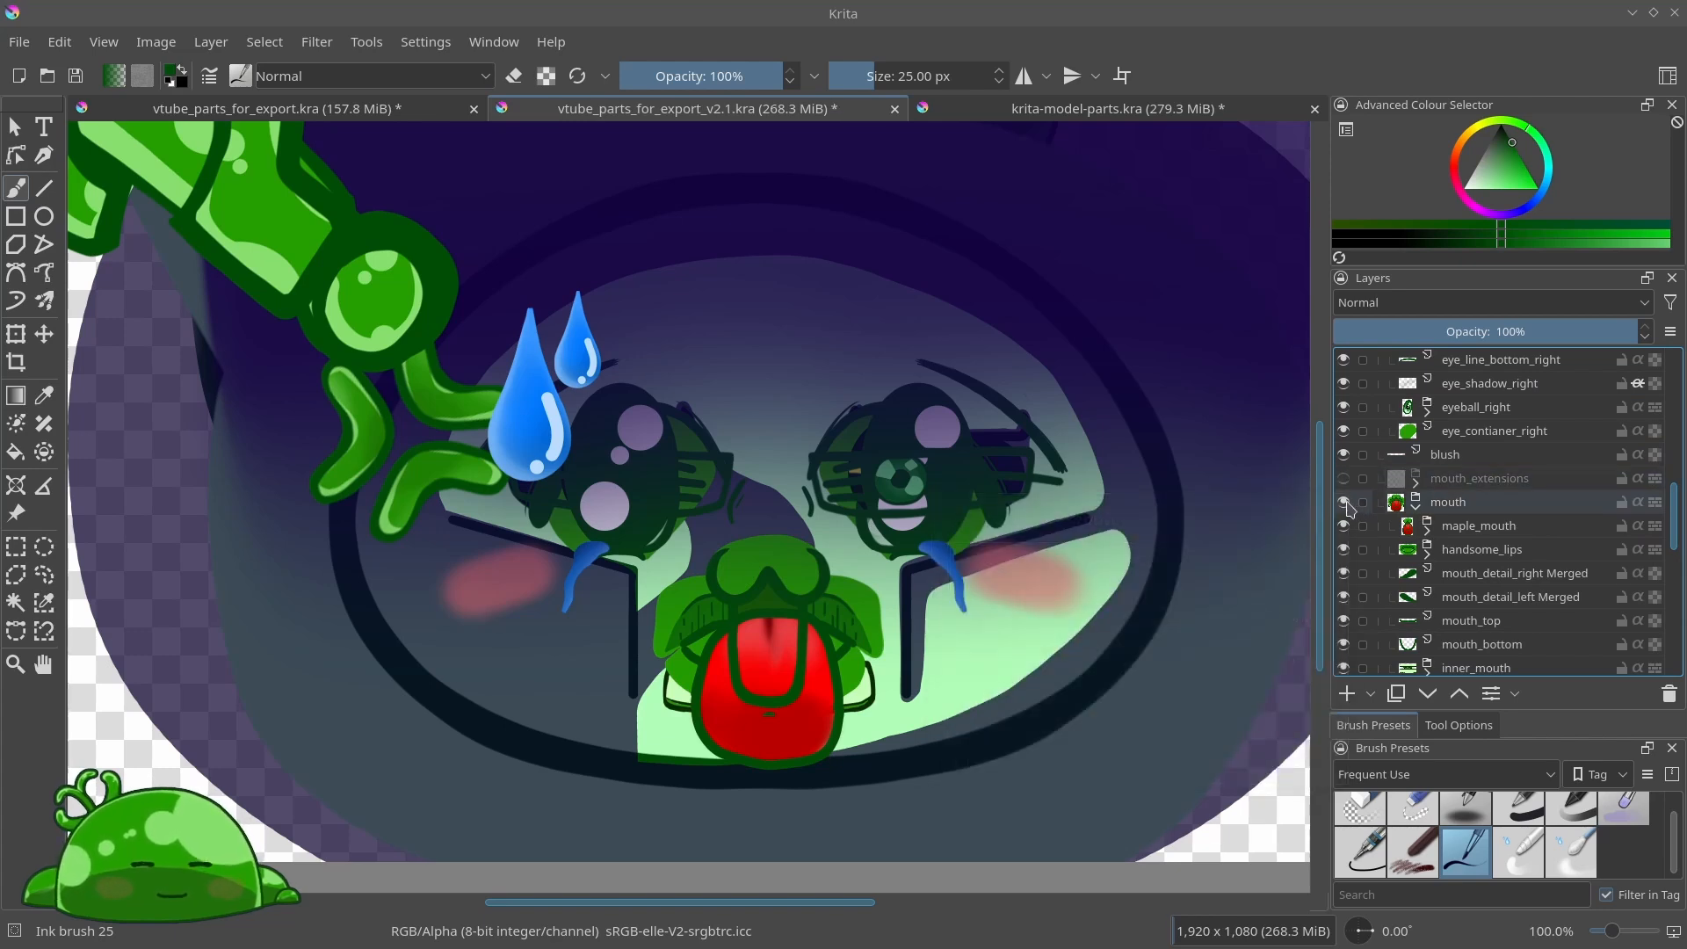
left_click(1345, 502)
left_click(1346, 502)
Review the remaining layers down to straw_hat and toggle the minecraft_skin group's visibility off and on
scroll(1371, 514, "down", 4)
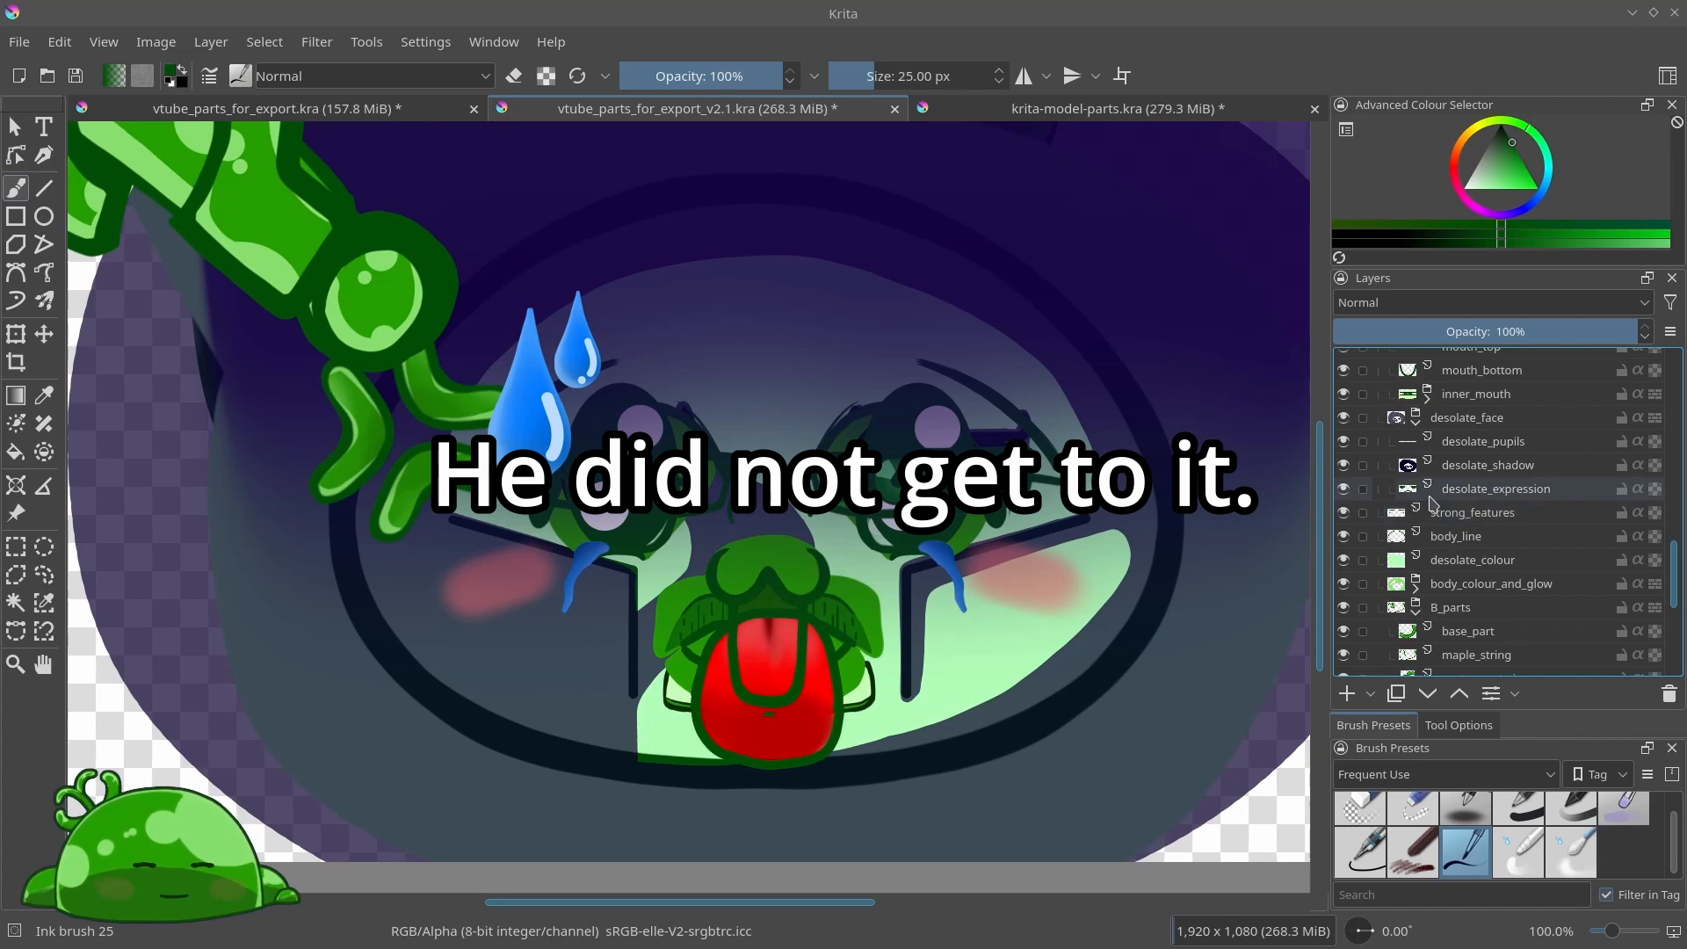
scroll(1389, 554, "down", 3)
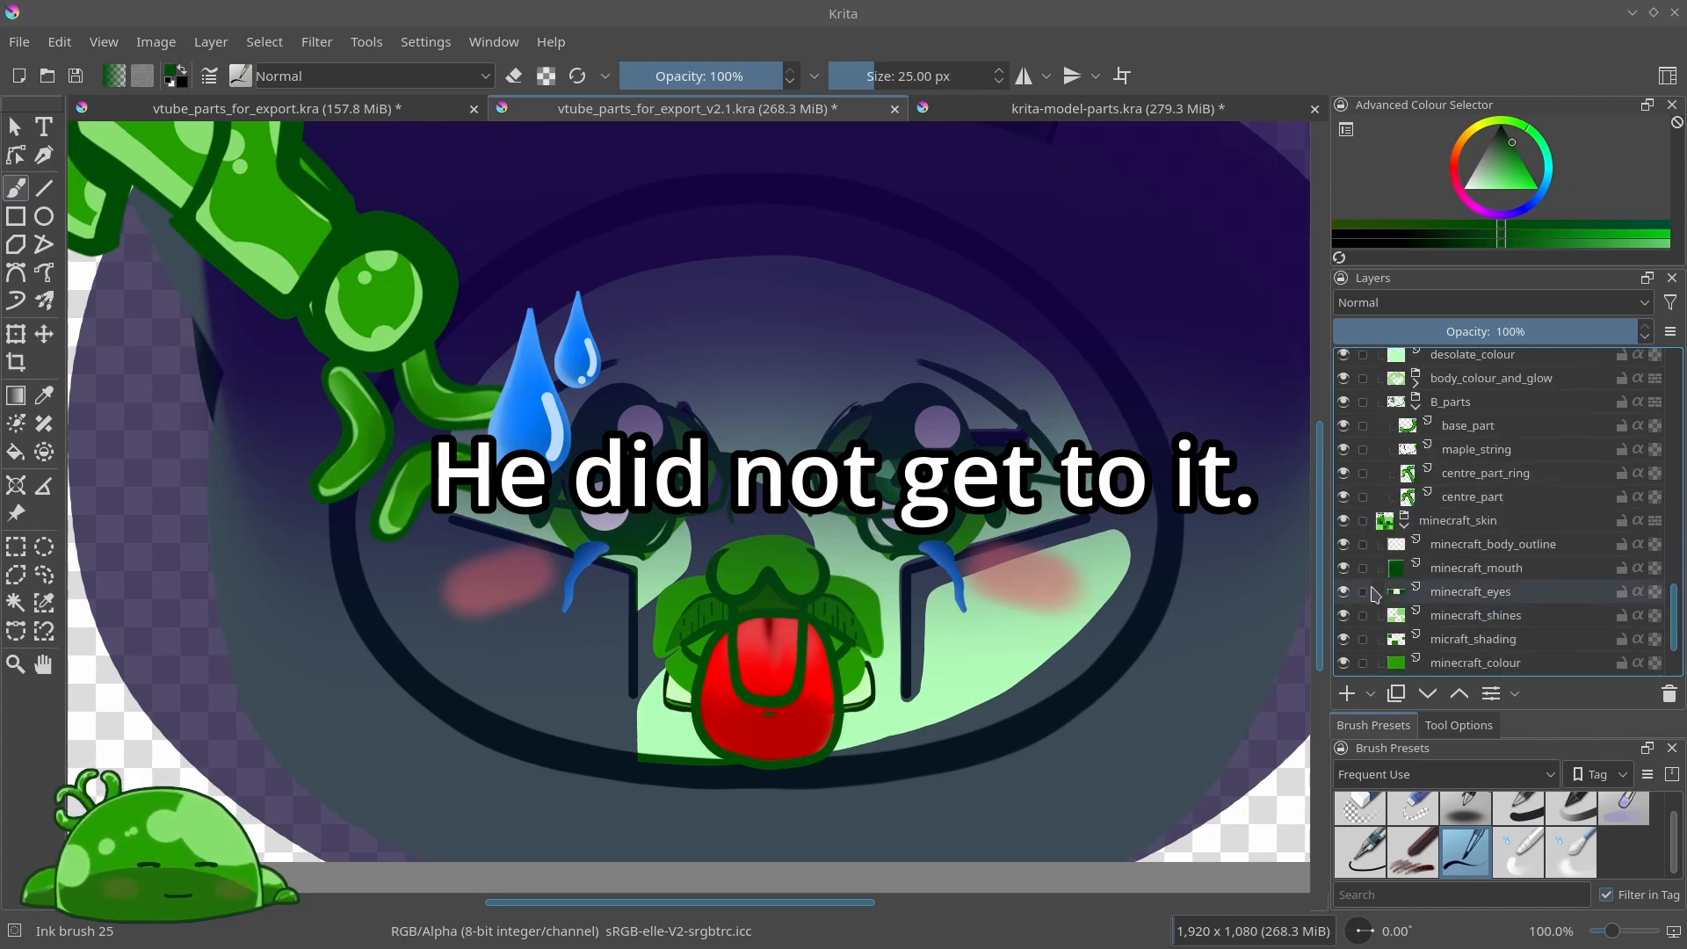
left_click(1344, 521)
left_click(1344, 521)
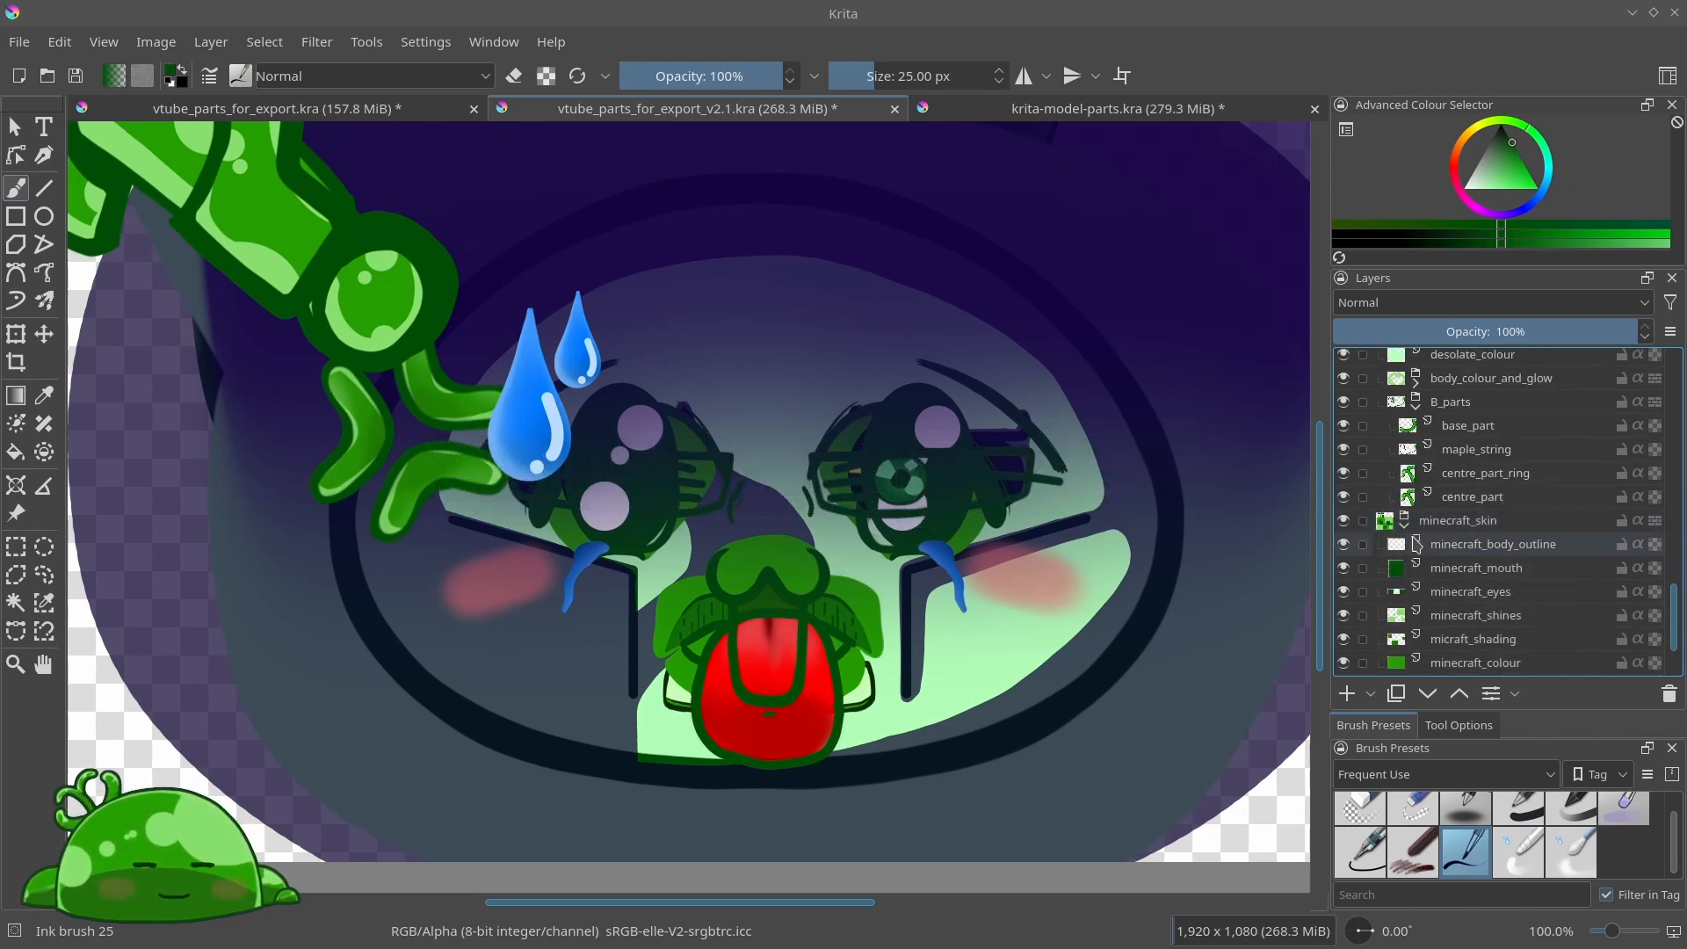
scroll(1417, 545, "down", 2)
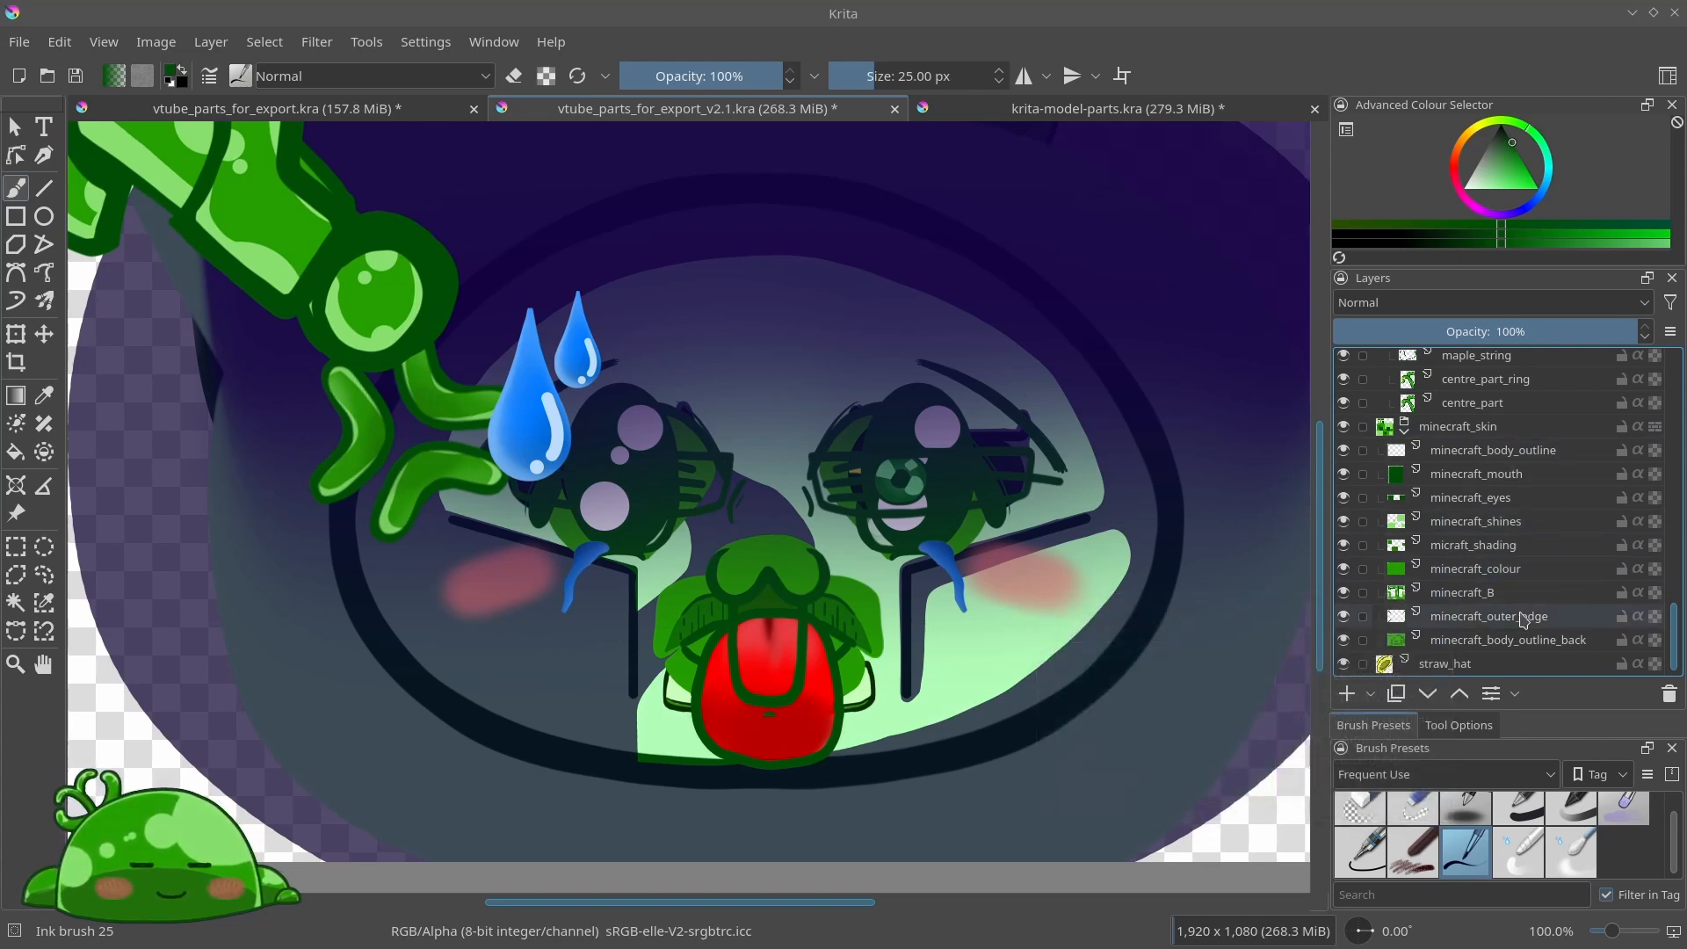
scroll(1543, 546, "up", 3)
scroll(1533, 534, "down", 2)
Examine the full artwork in vtube_parts_for_export_v2.1.kra and compare it with vtube_parts_for_export.kra
scroll(933, 510, "down", 4)
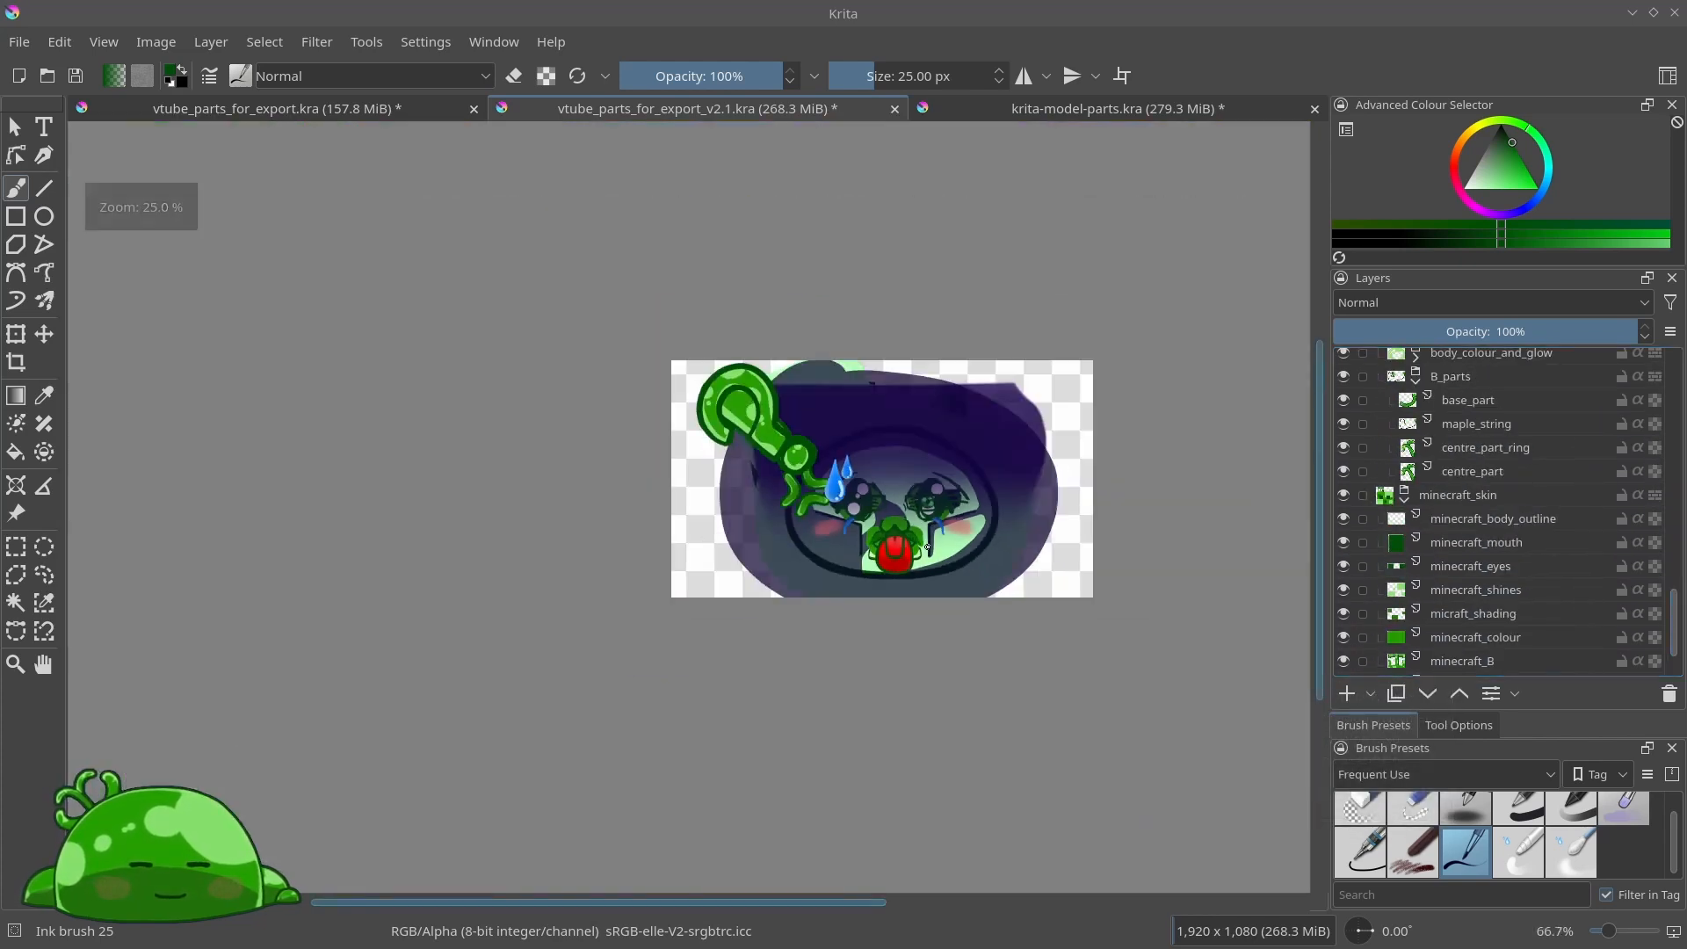
scroll(916, 502, "up", 2)
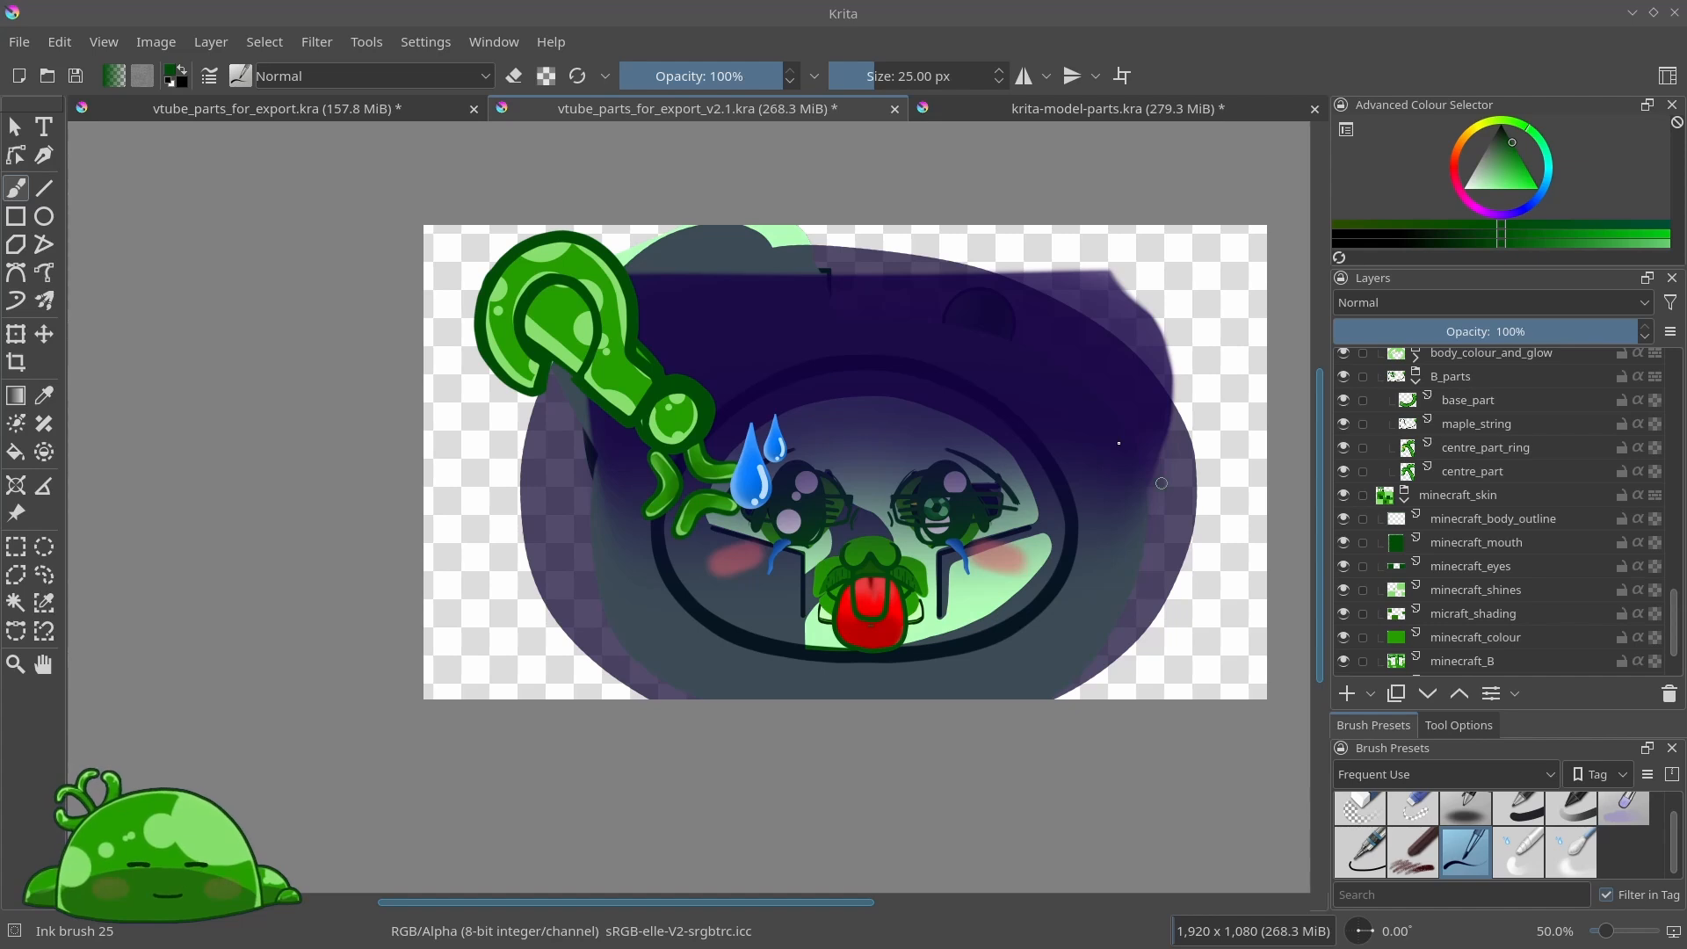
left_click(362, 113)
left_click(758, 123)
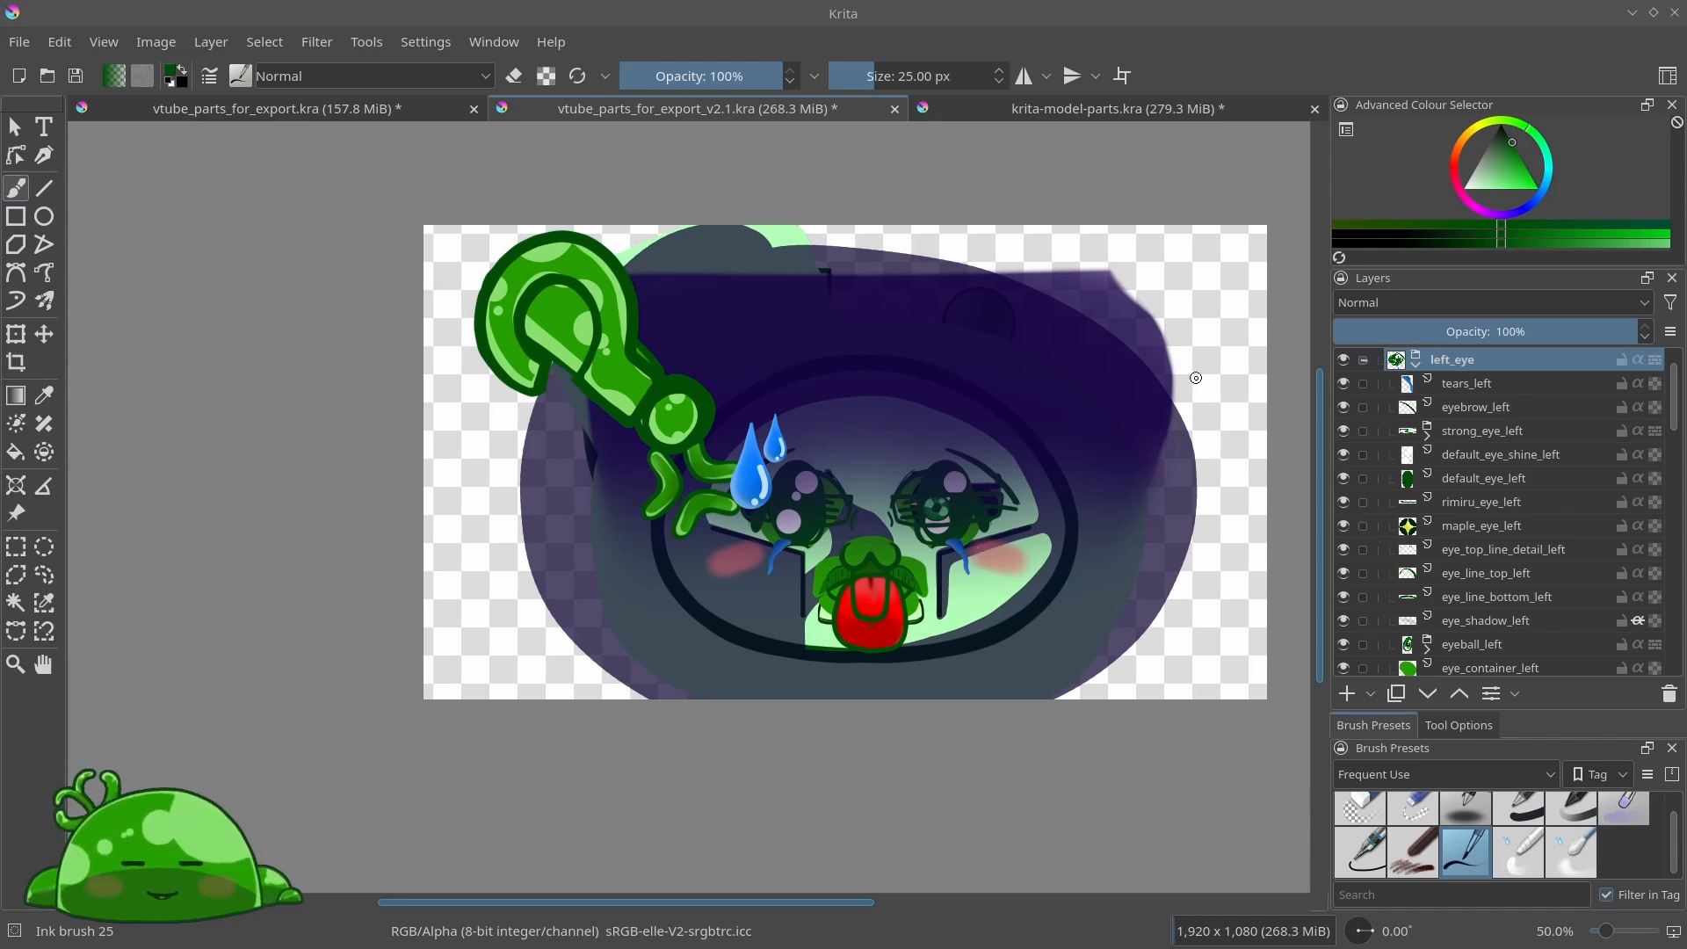
scroll(959, 623, "up", 2)
scroll(888, 414, "down", 1)
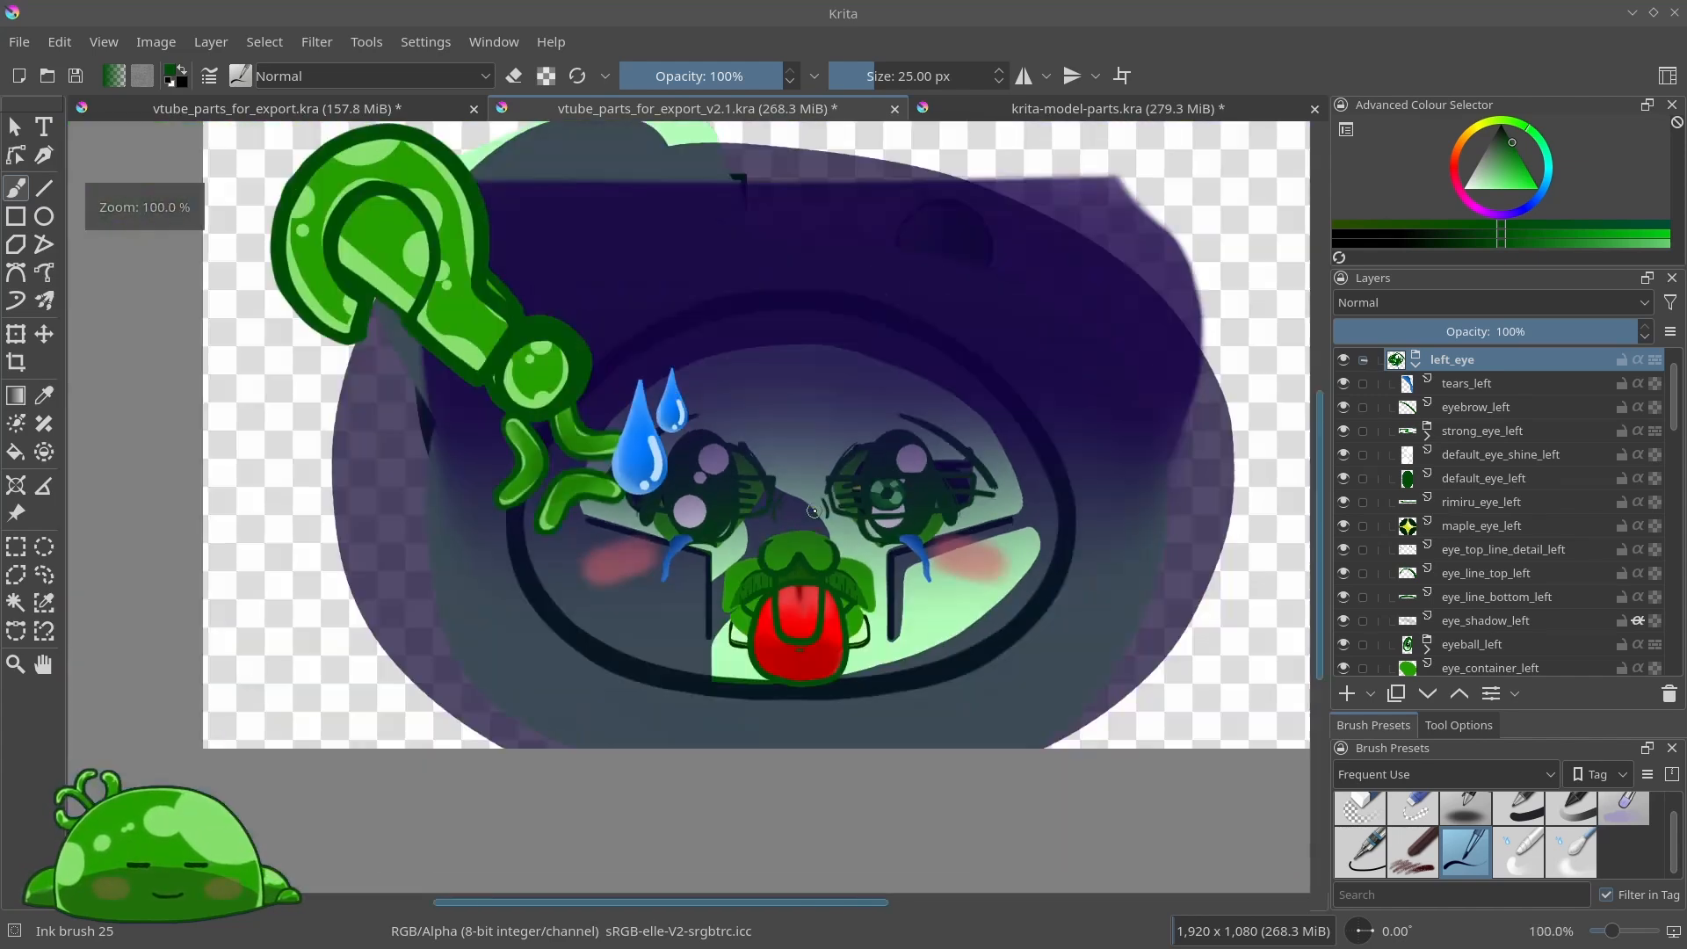
scroll(889, 414, "up", 1)
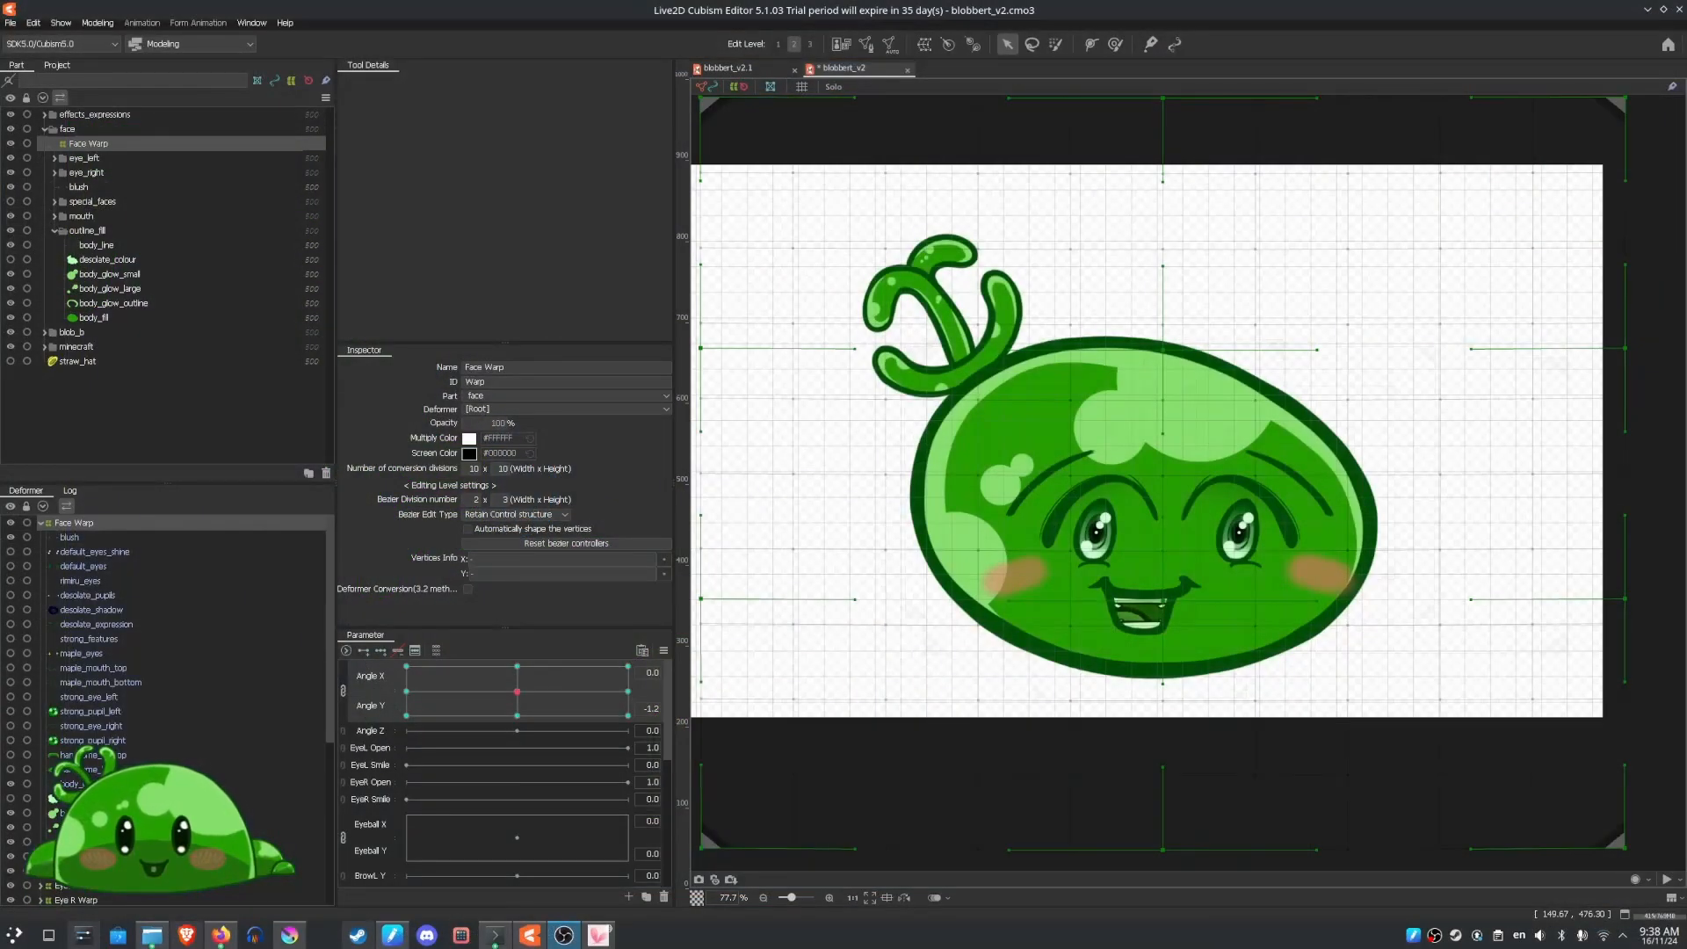
Switch to the blobbert_v2.1 model in Live2D Cubism and set both EyeL Open and EyeR Open to 0.8
left_click(729, 69)
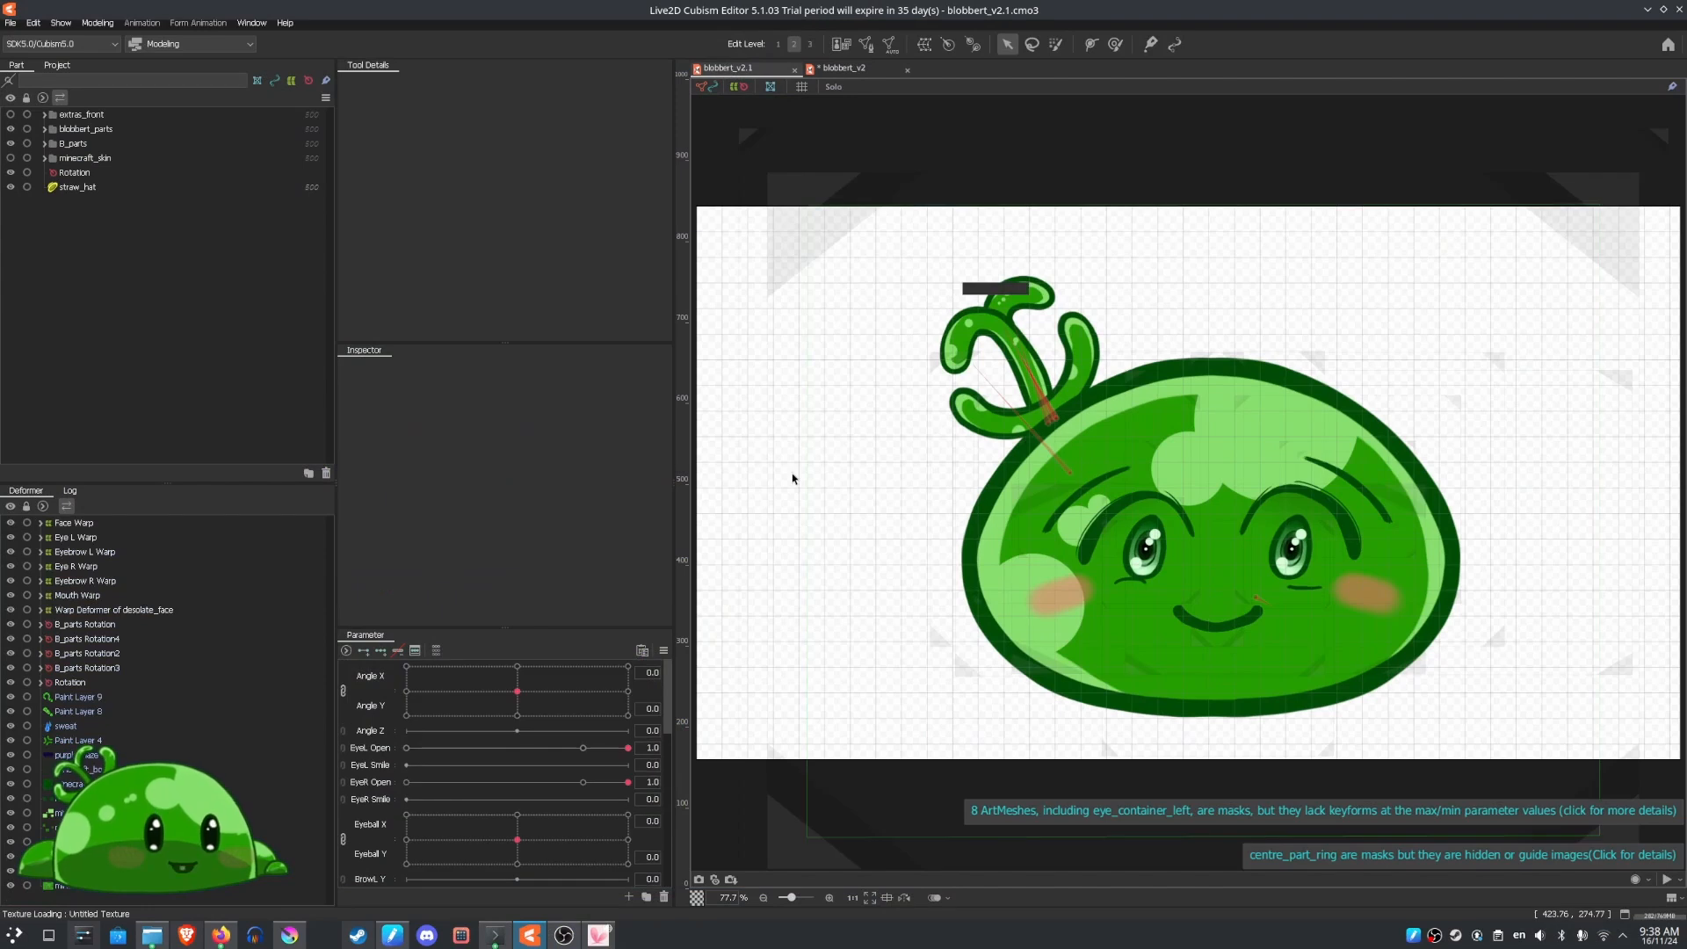
scroll(1304, 554, "down", 2)
scroll(1384, 571, "up", 2)
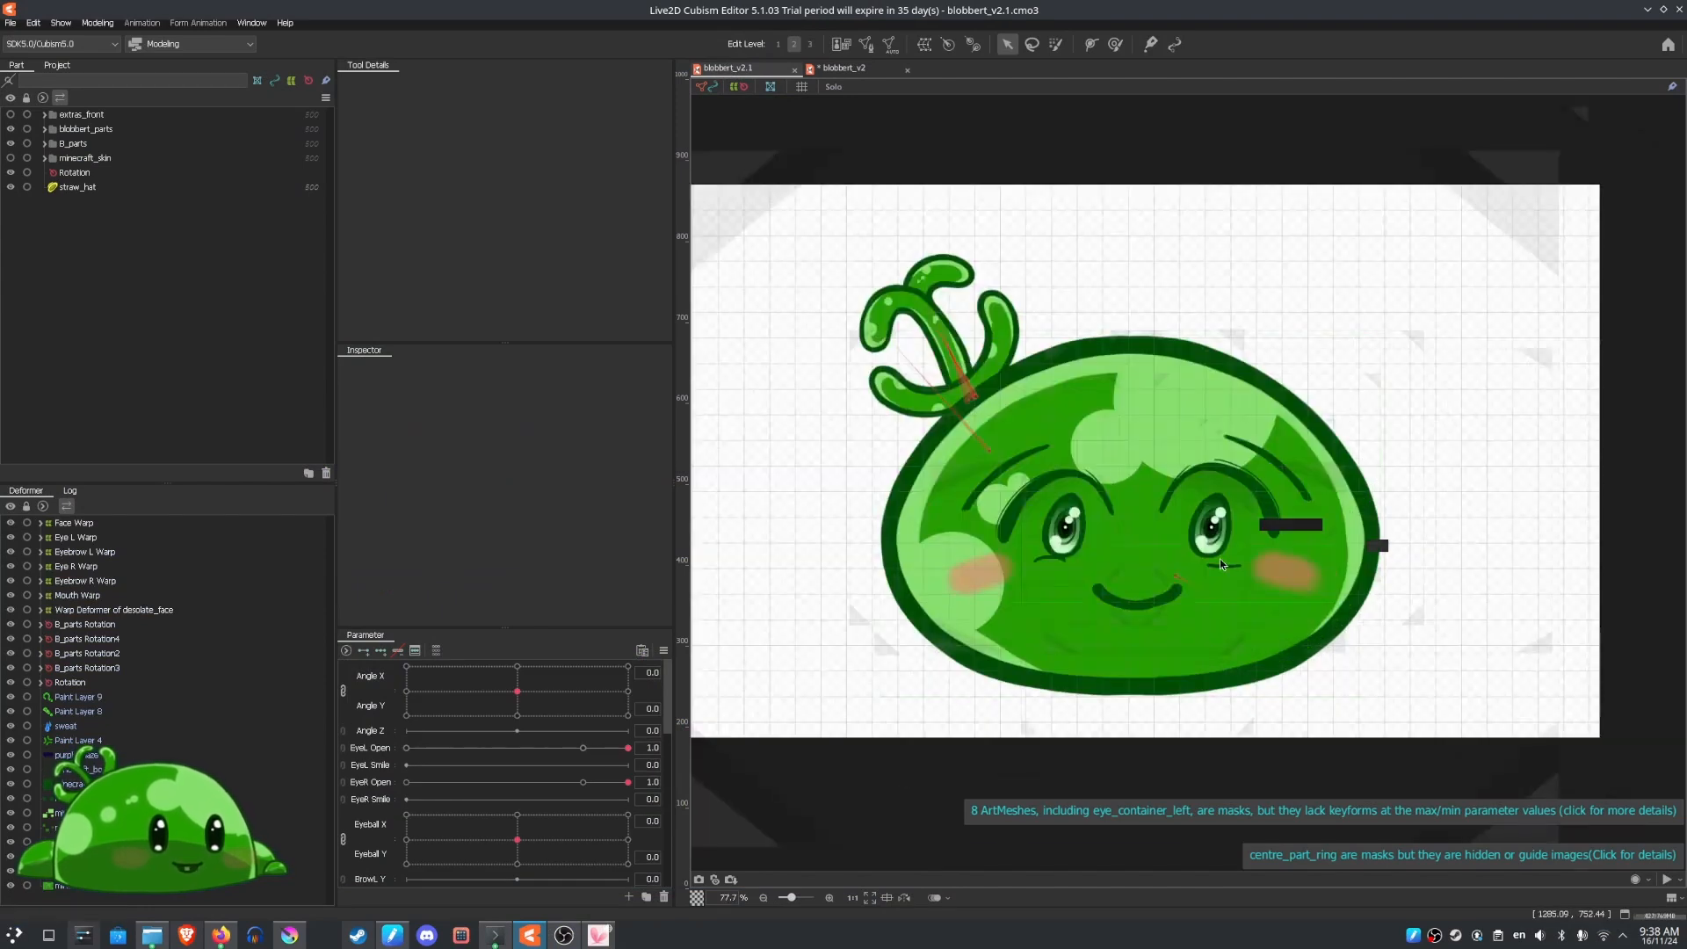
scroll(1221, 565, "up", 2)
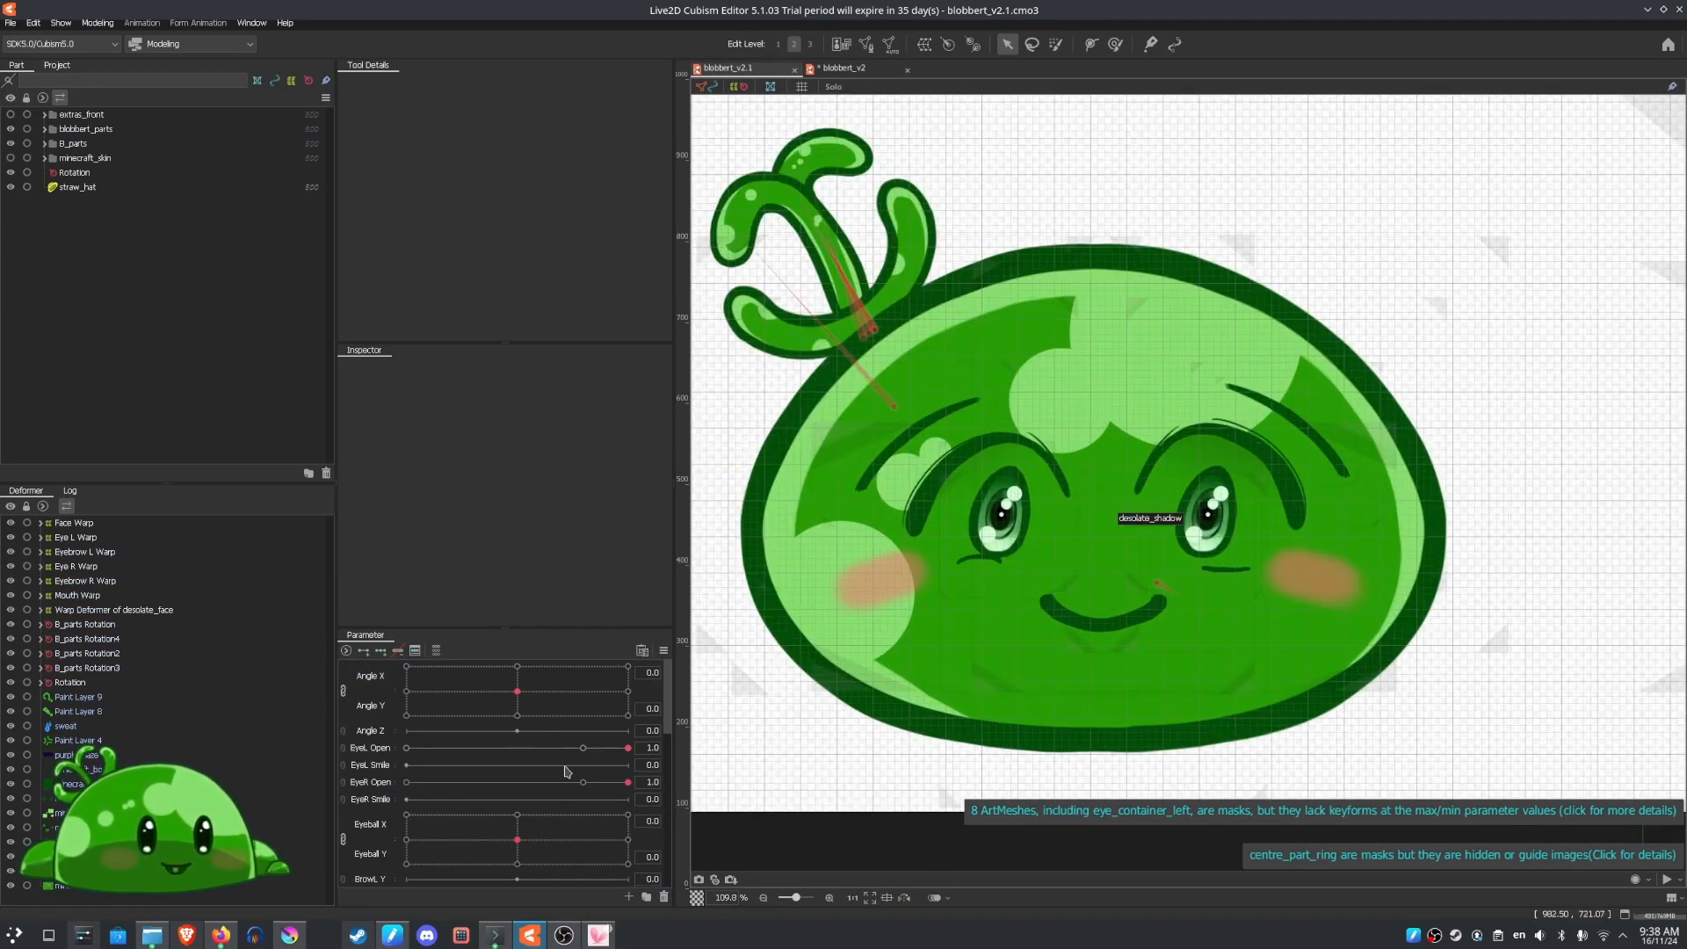
left_click_drag(627, 752, 587, 764)
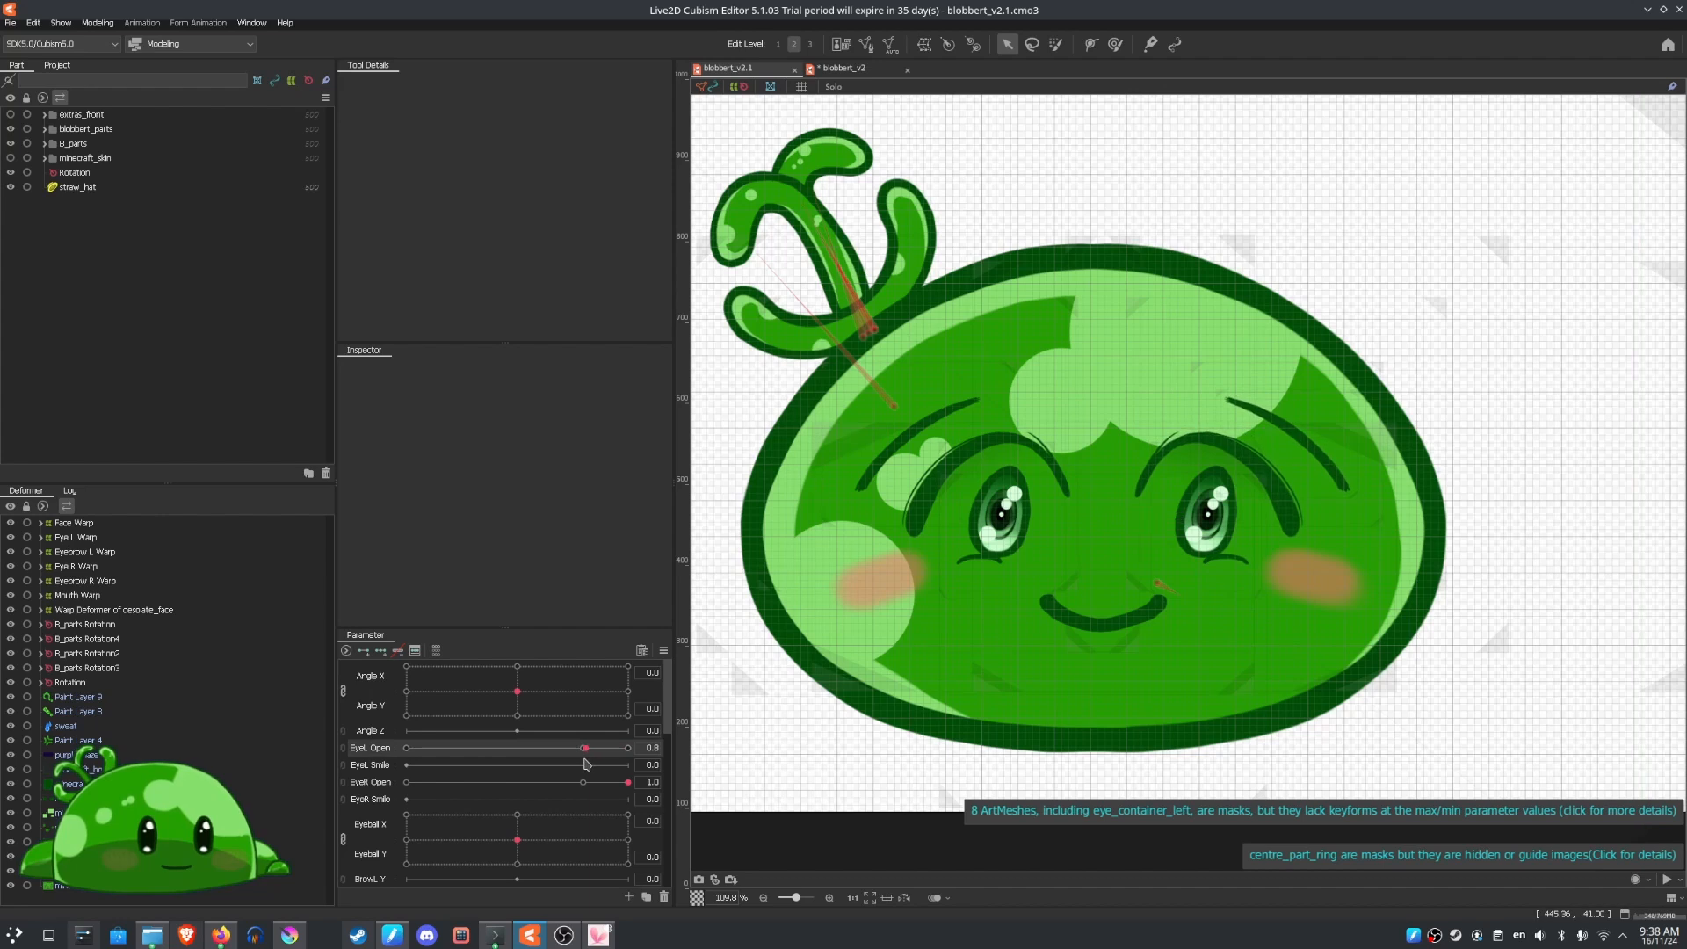
left_click(621, 791)
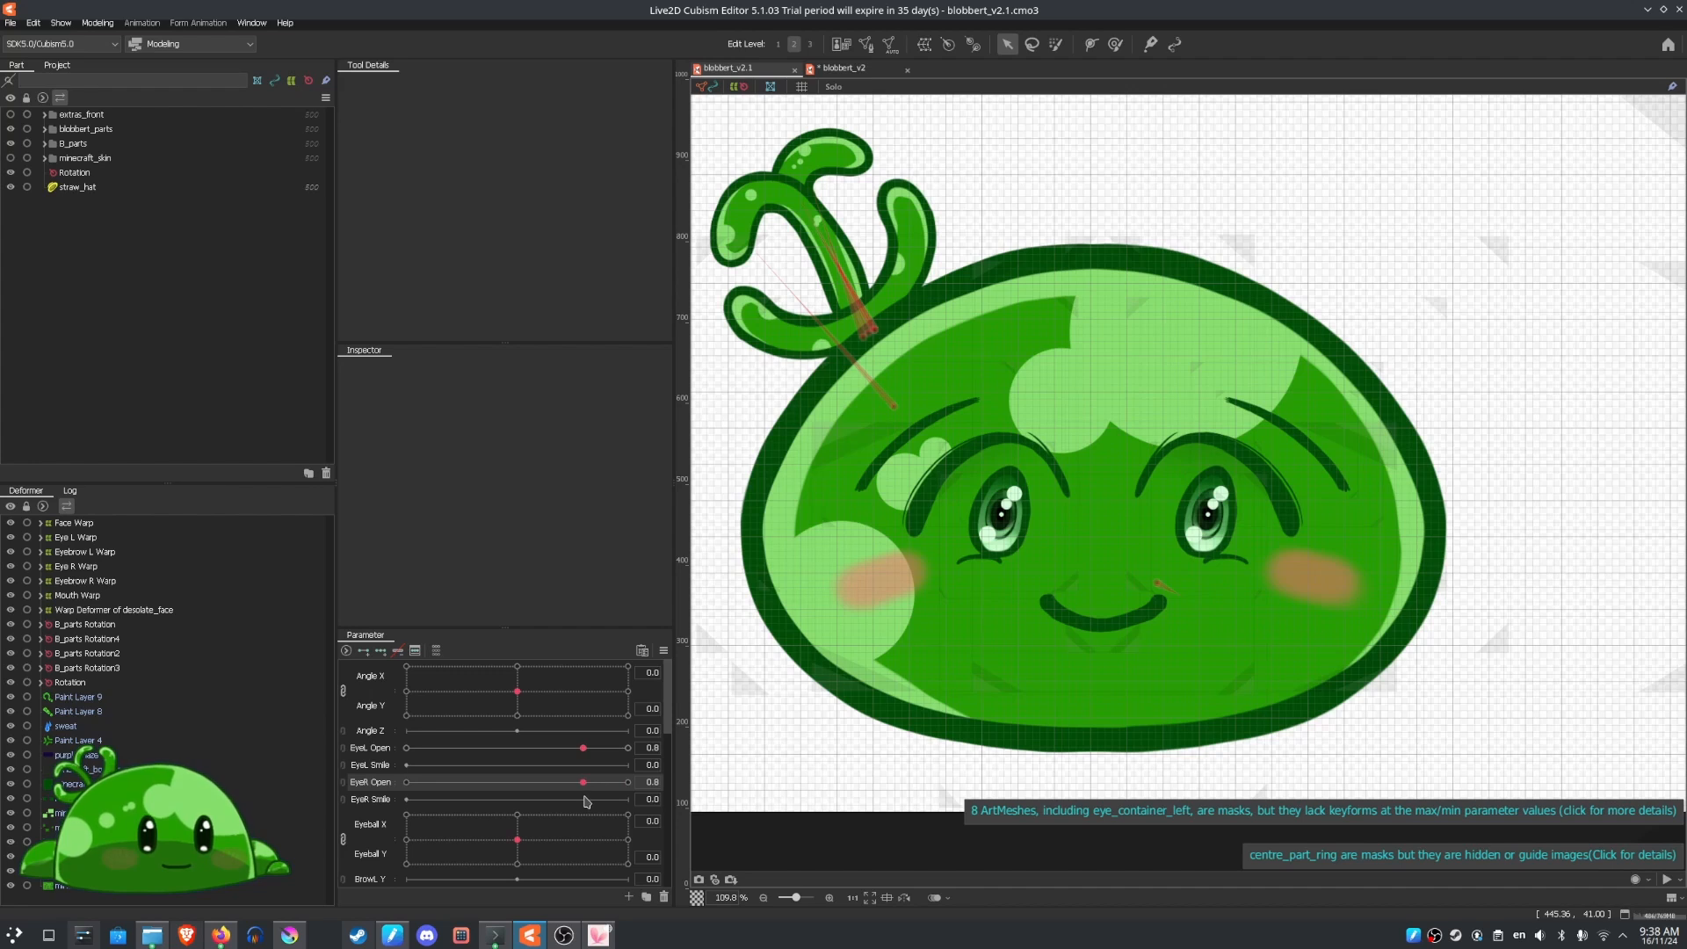
left_click(684, 782)
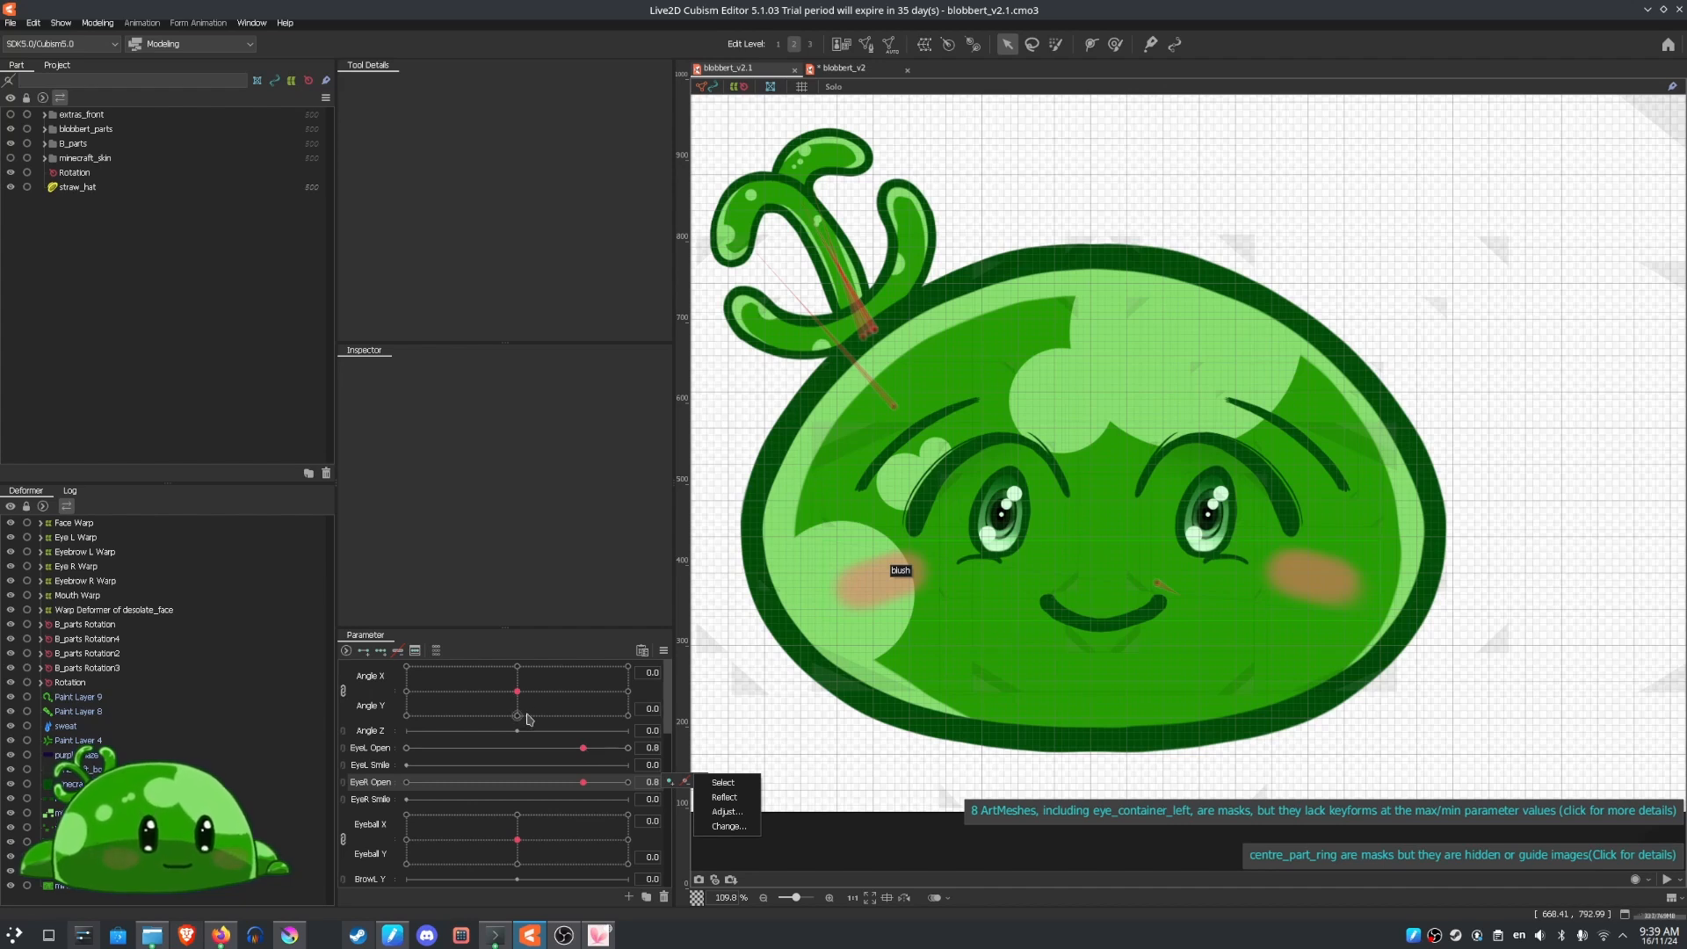
Pose the mouth as an open smile with Mouth Form and Mouth Open both at 1.0
scroll(532, 774, "down", 5)
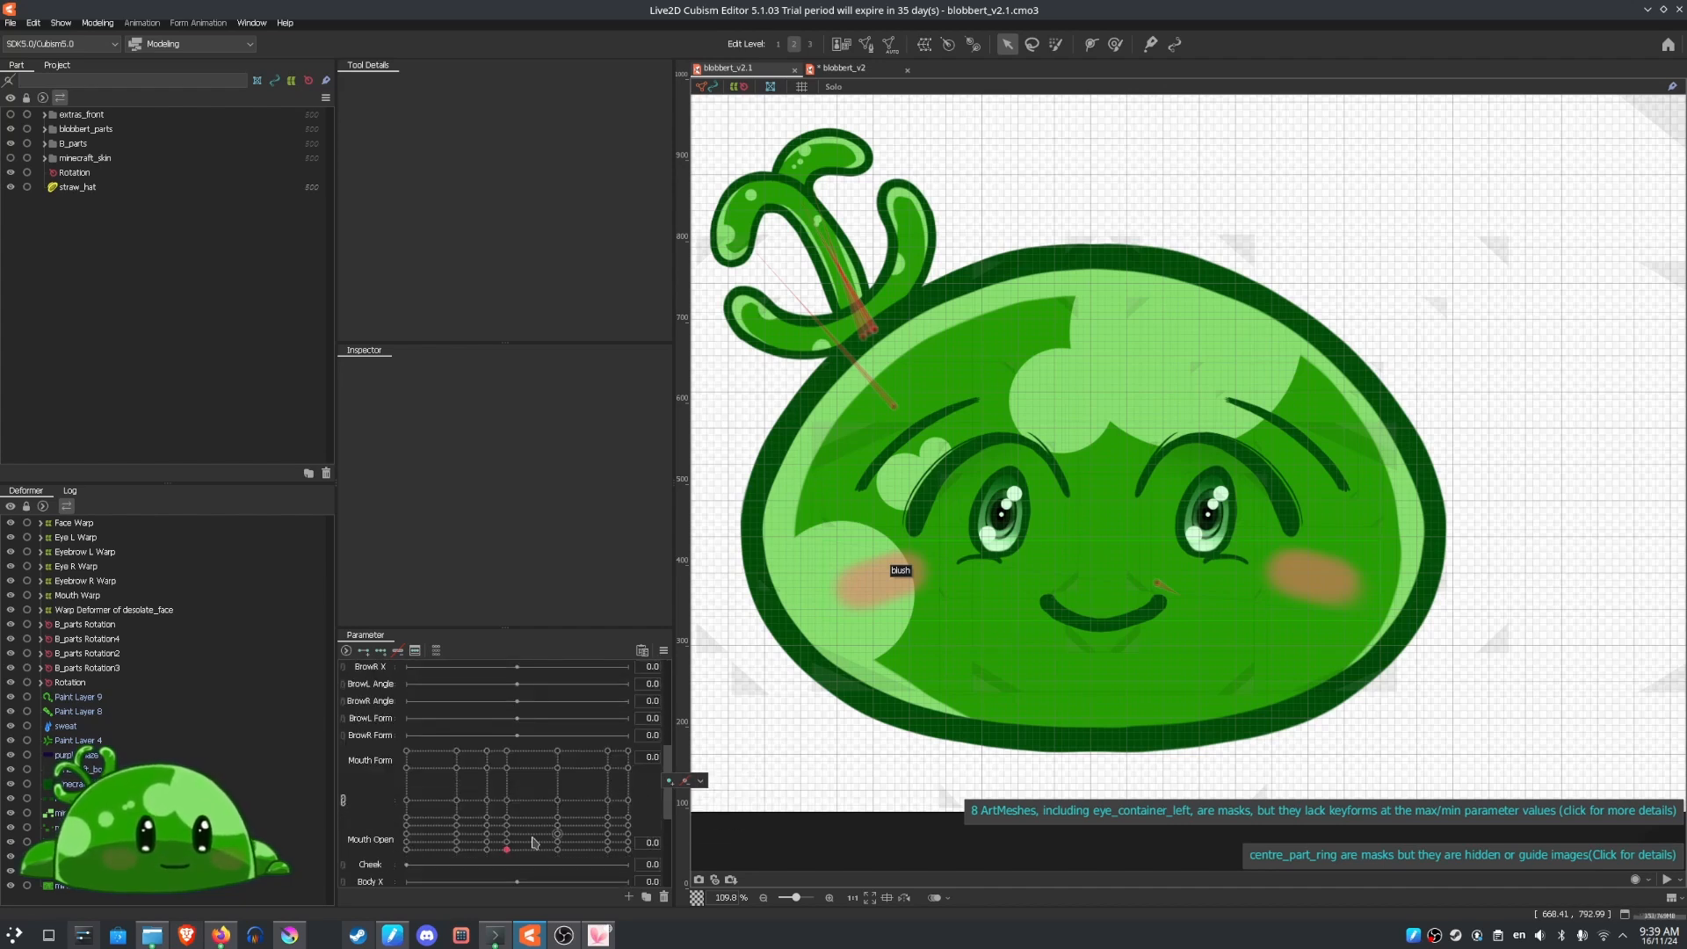
scroll(523, 835, "down", 1)
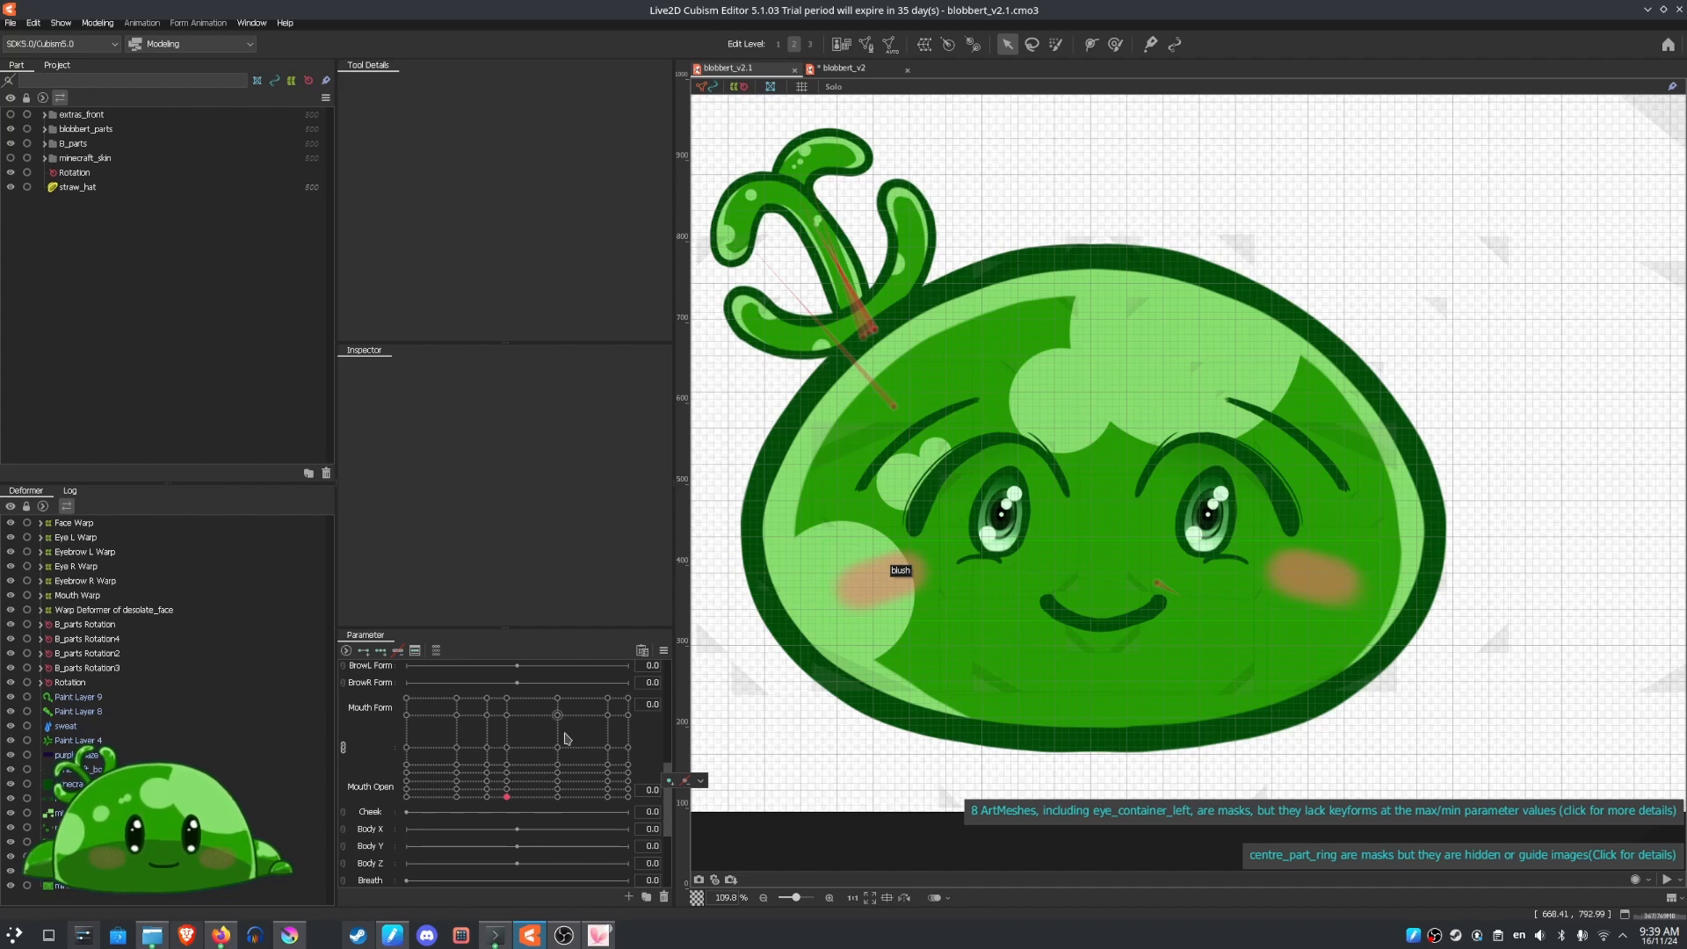
left_click_drag(507, 797, 612, 719)
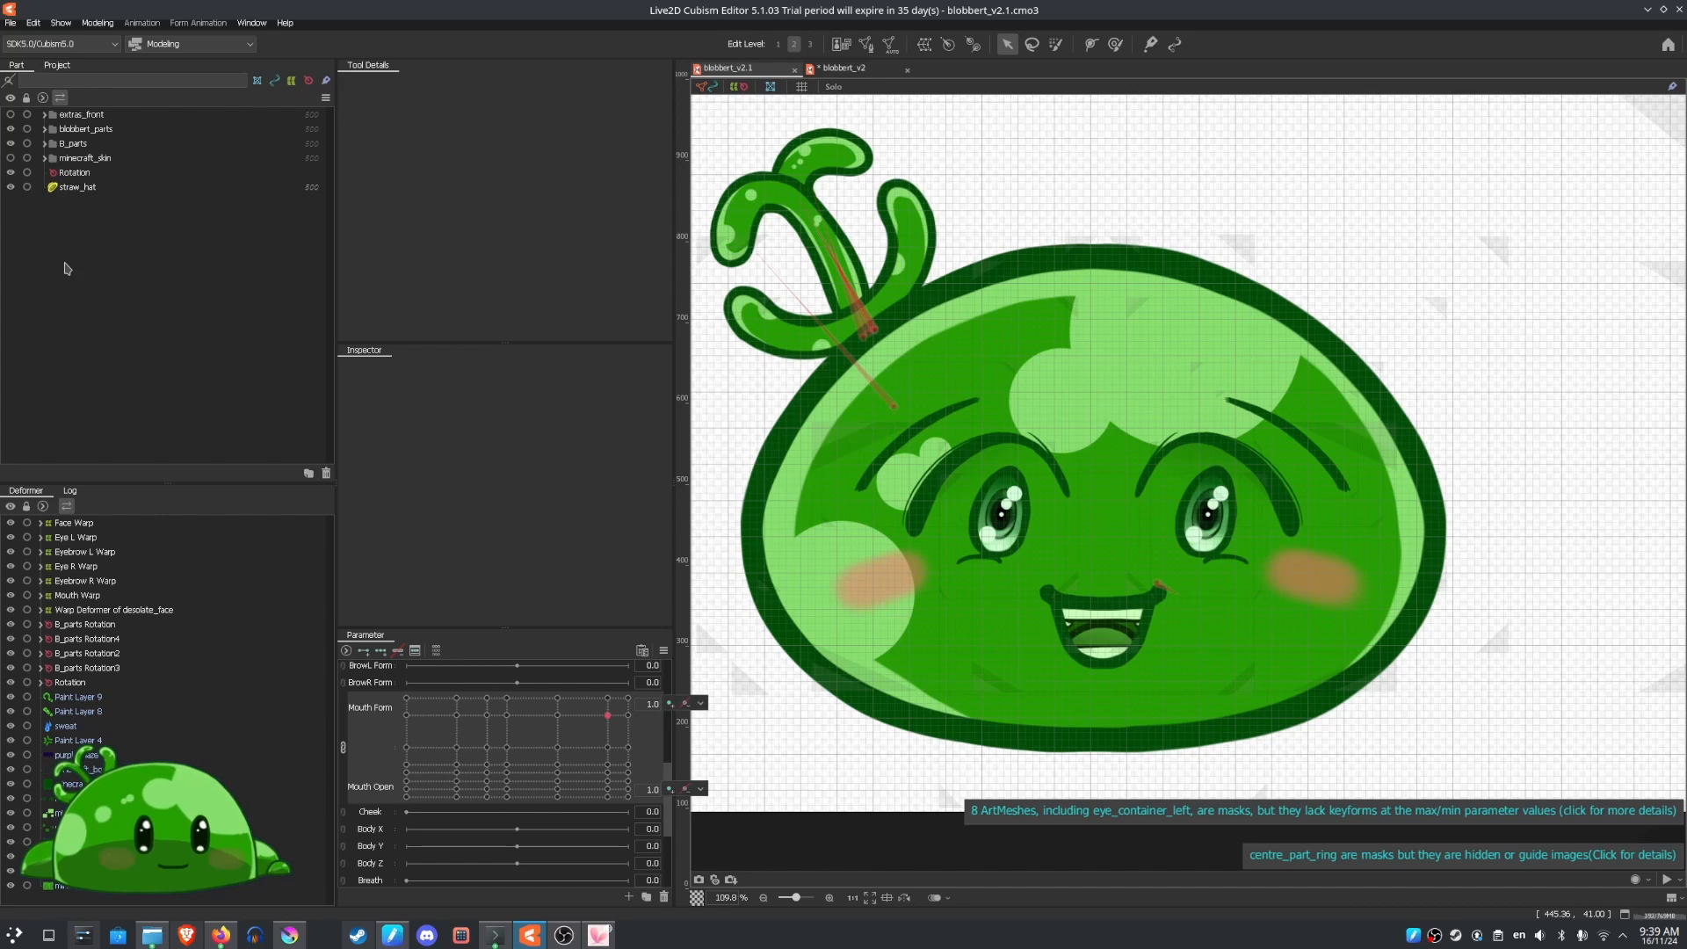
Expand the mouth part inside blobbert_parts and show the hidden mouth corner details
left_click(44, 129)
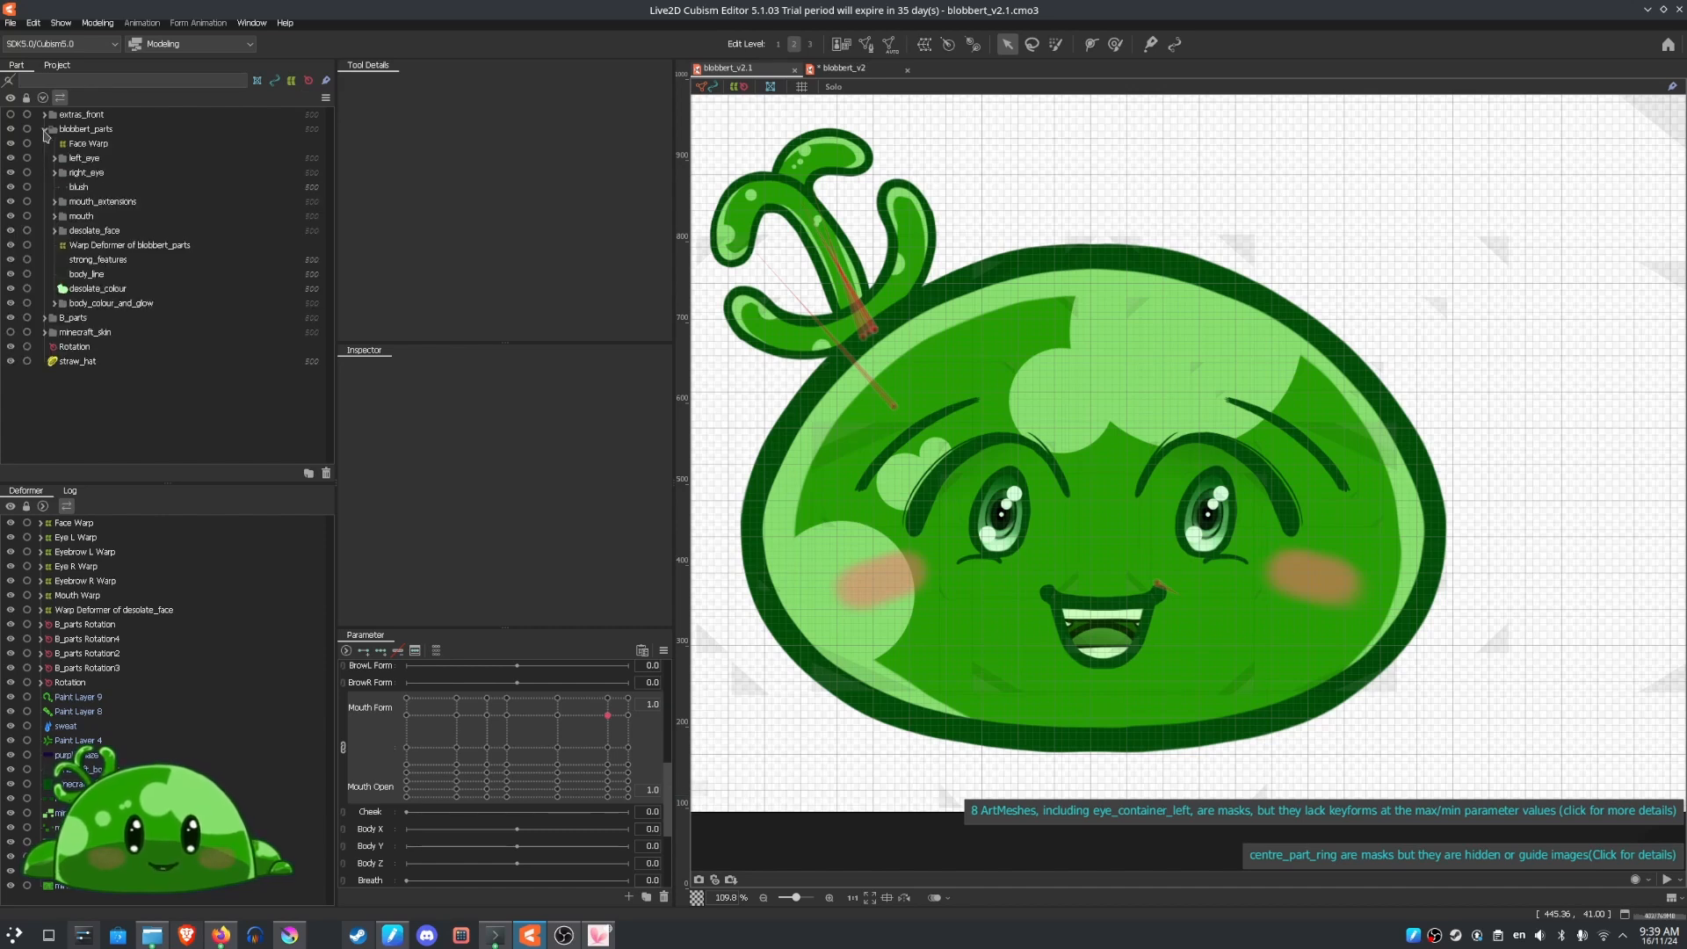
left_click(56, 216)
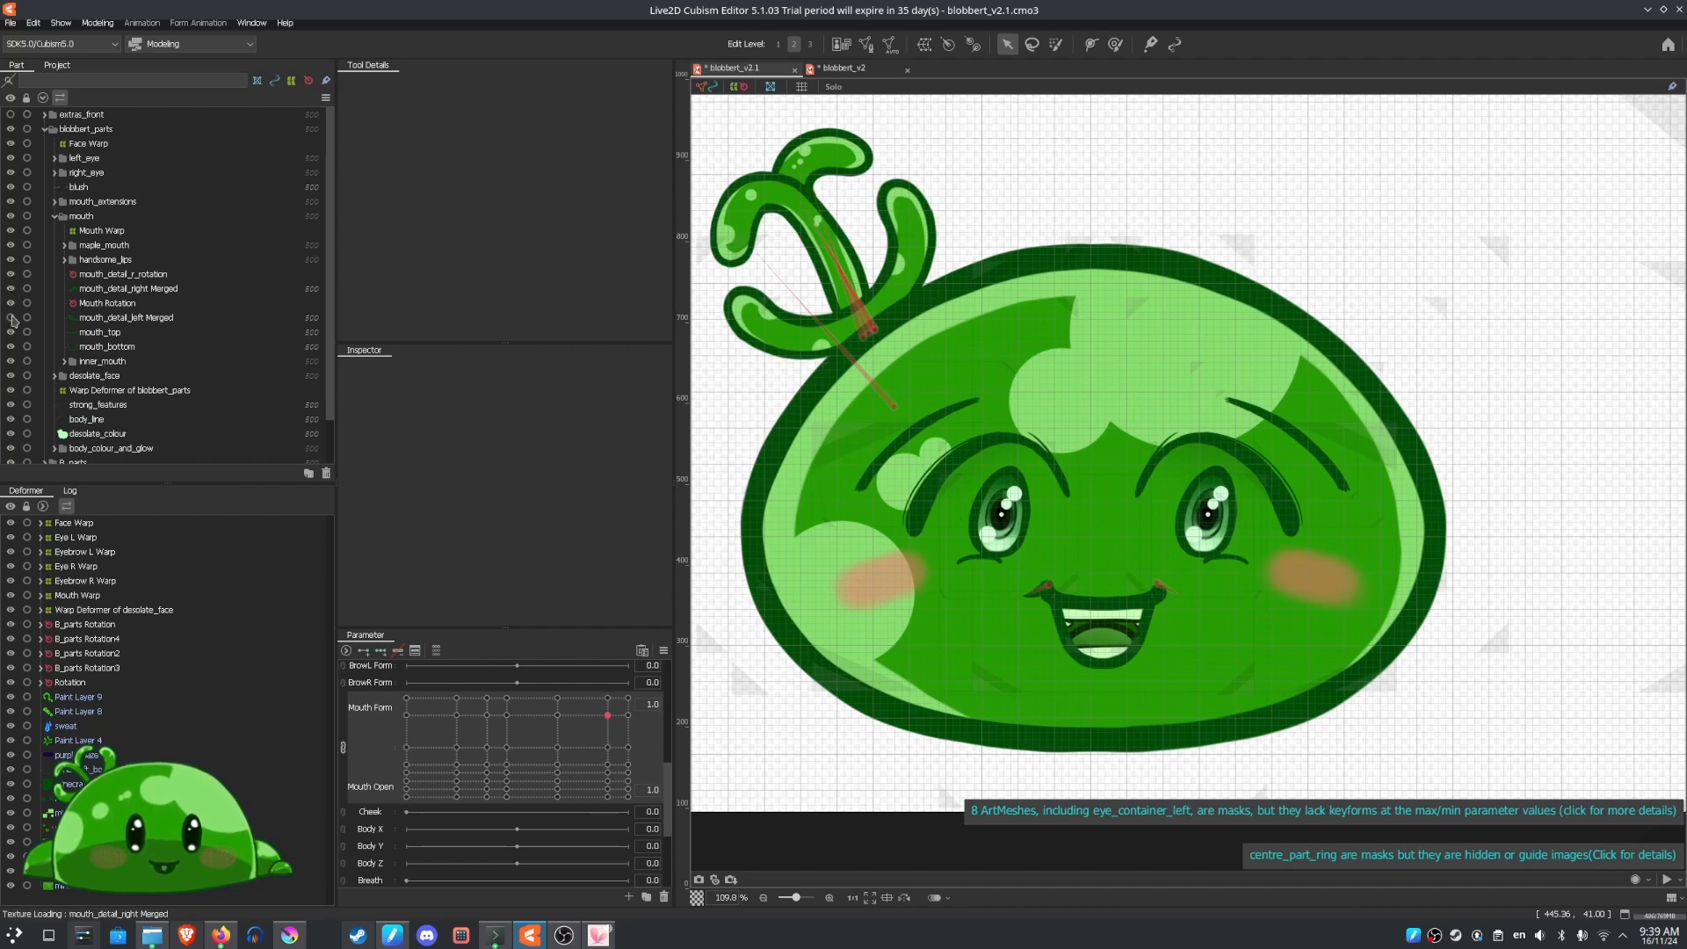
left_click(11, 318)
scroll(1106, 582, "up", 5)
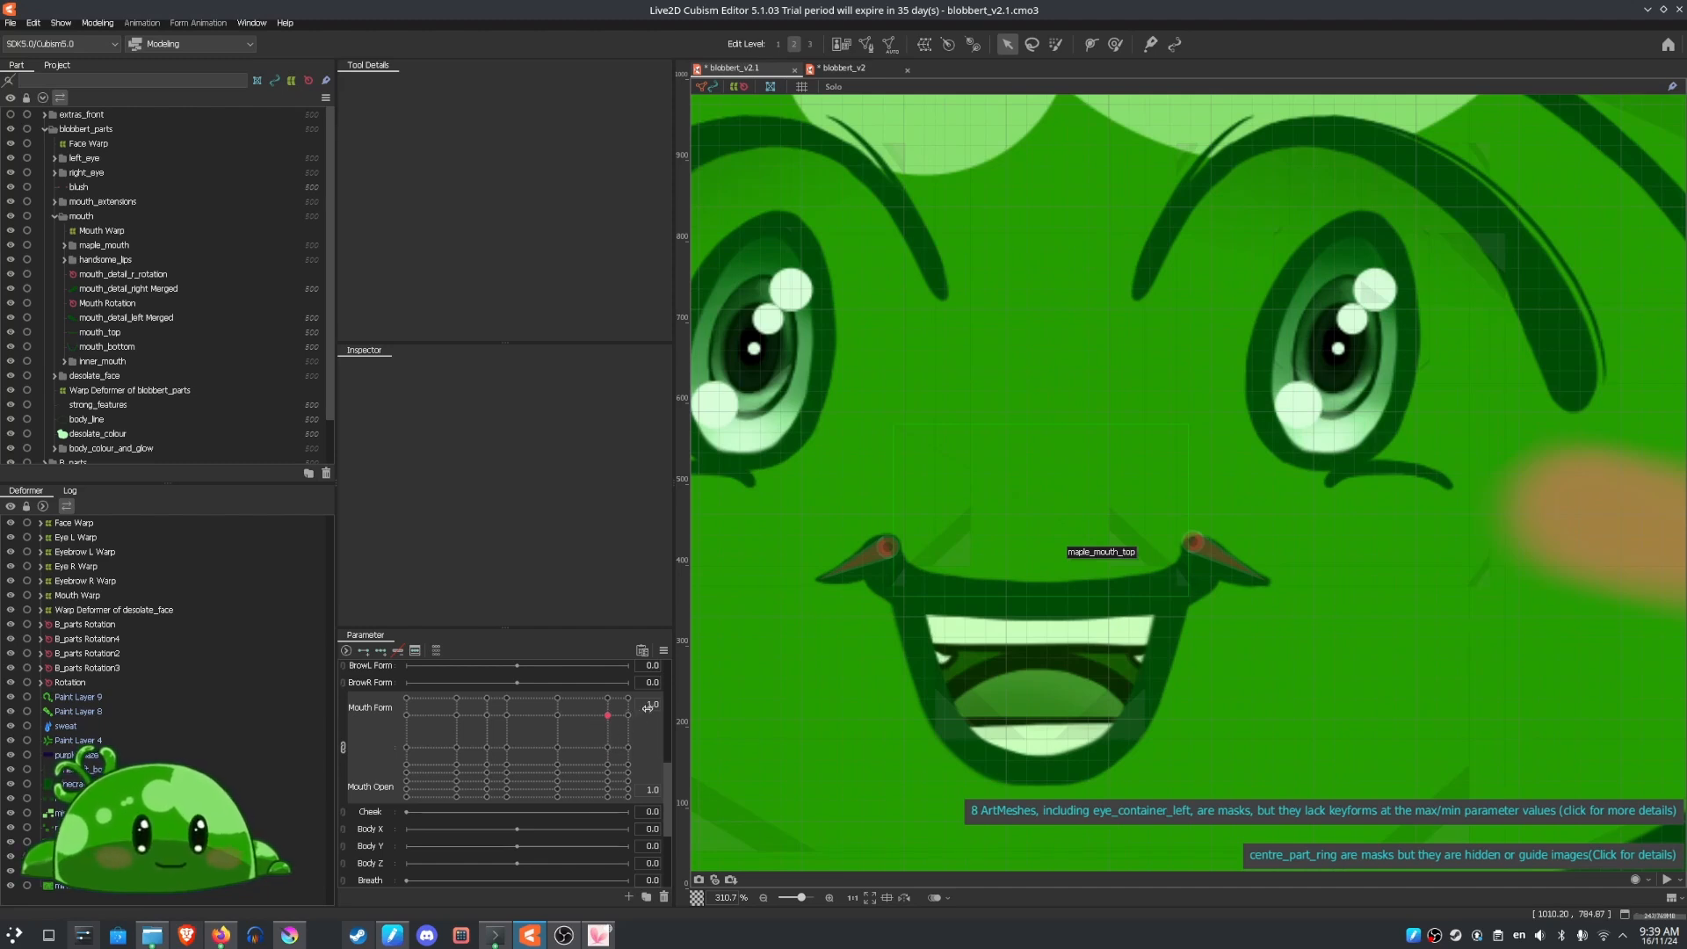
Set Mouth Form to 1.2 and Mouth Open to 0.0, and hide both mouth detail parts with their rotation deformers
mouse_move(609, 715)
left_mouse_down()
mouse_move(406, 743)
mouse_move(359, 639)
mouse_move(342, 845)
mouse_move(325, 756)
mouse_move(457, 749)
mouse_move(580, 715)
left_mouse_up()
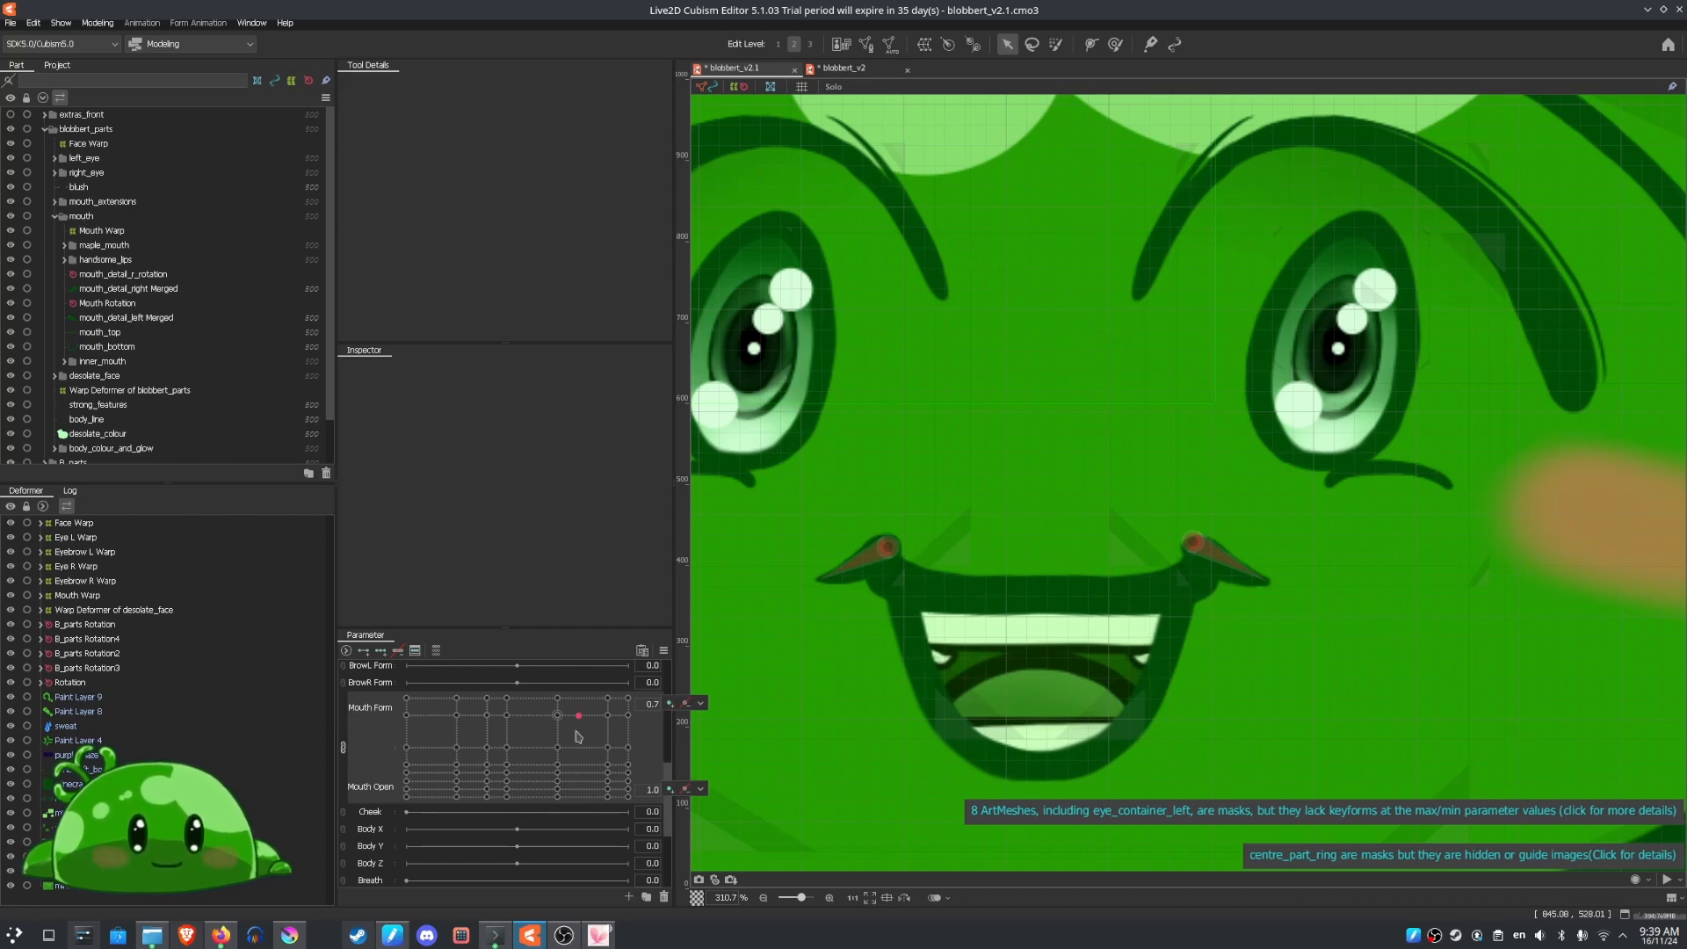
left_click_drag(449, 745, 633, 808)
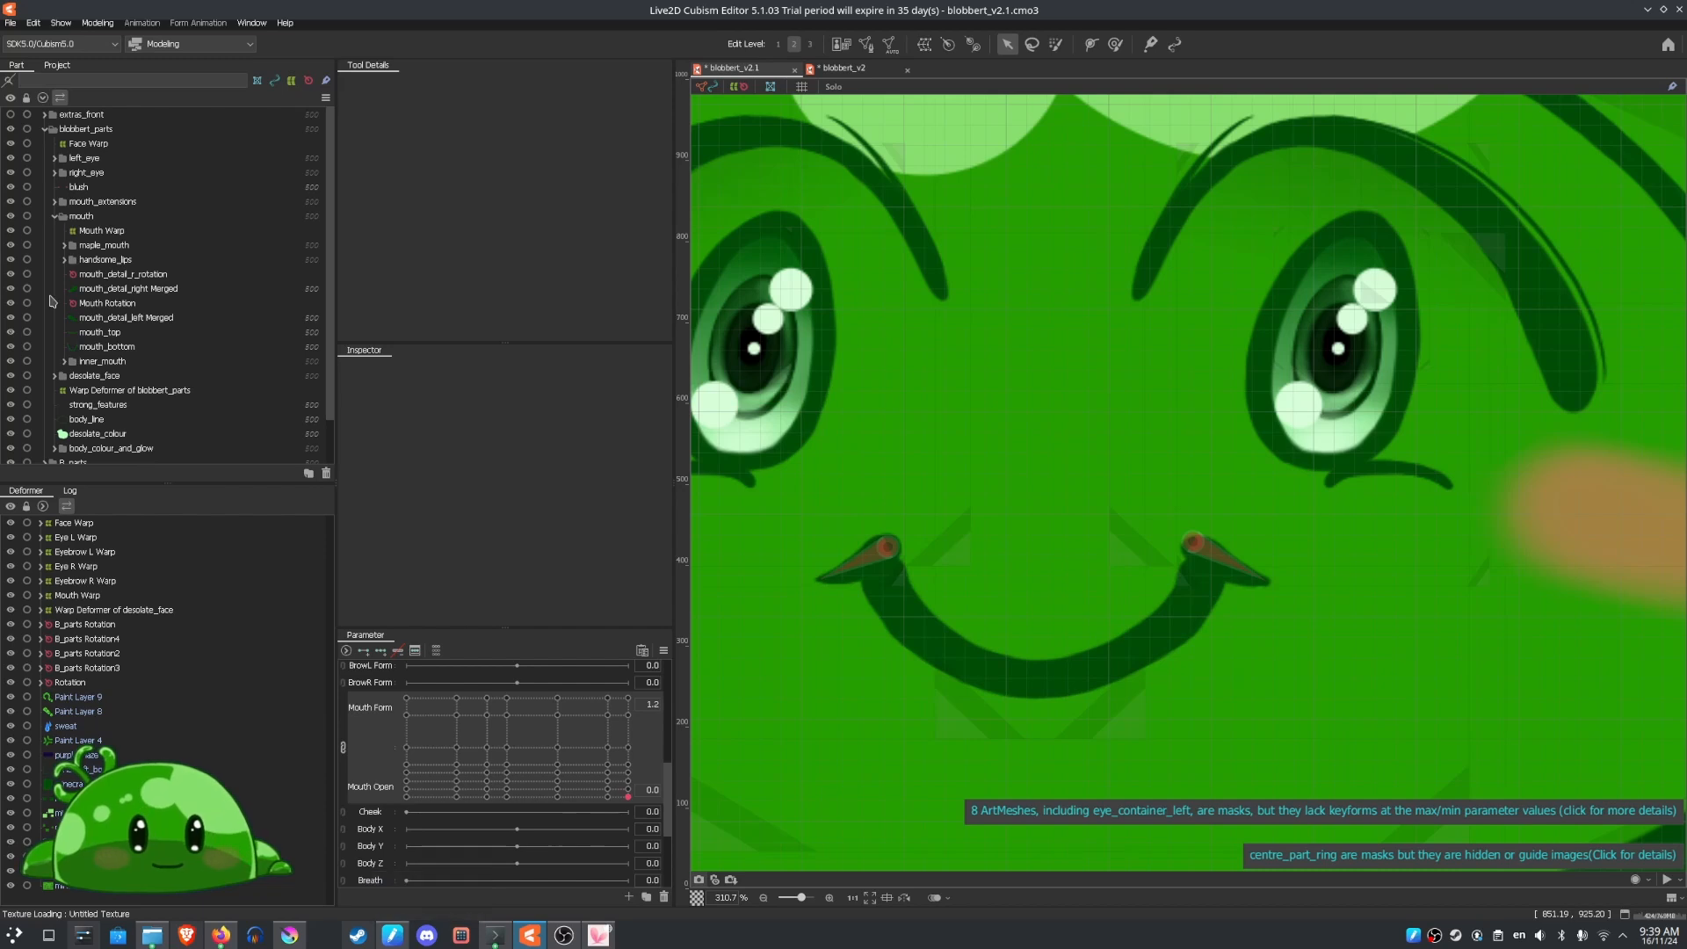
left_click(11, 303)
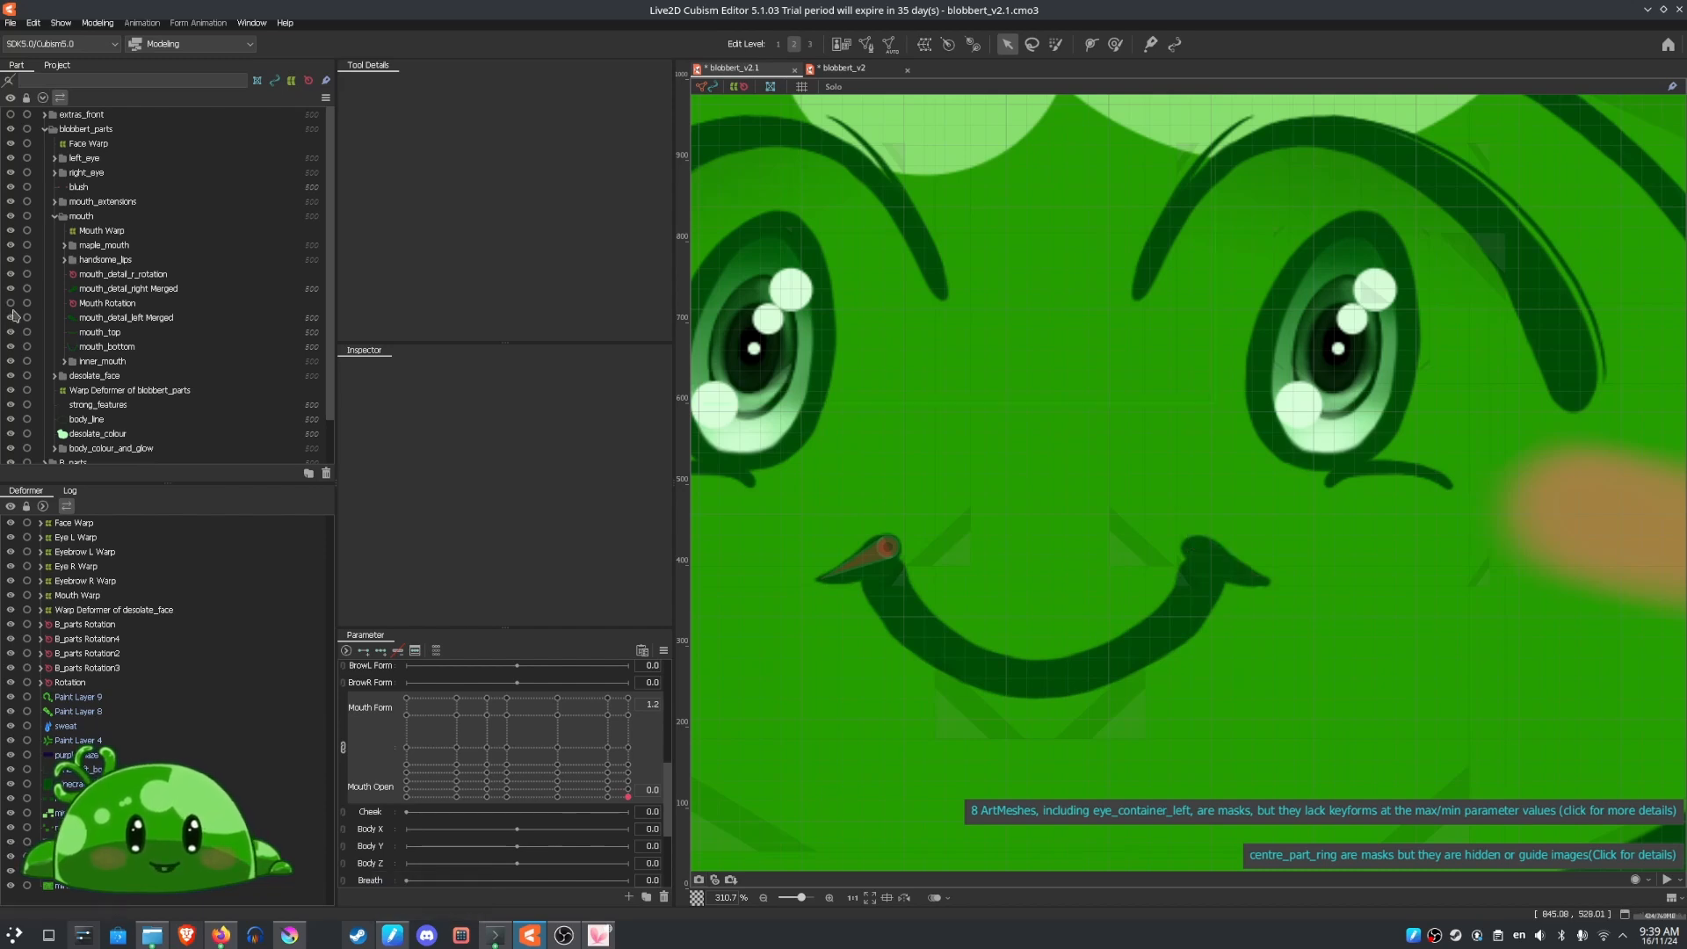
left_click(11, 318)
left_click(11, 288)
left_click(10, 274)
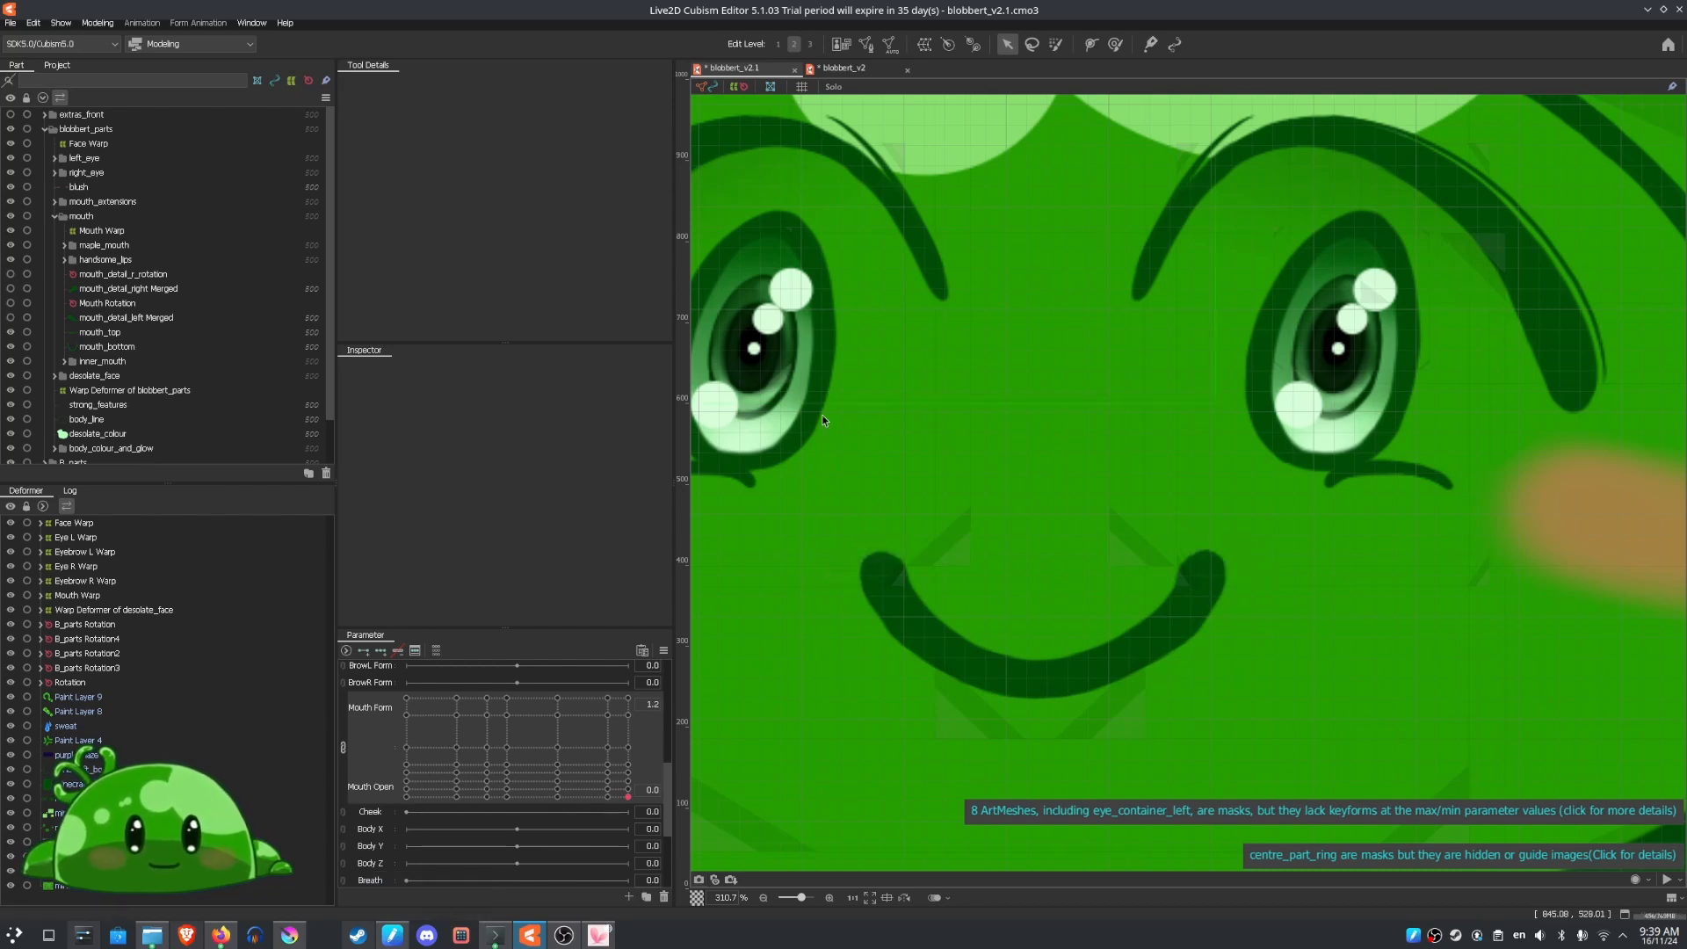
Pose the mouth as an open smile again by setting Mouth Form and Mouth Open both to 1.0
left_click(610, 715)
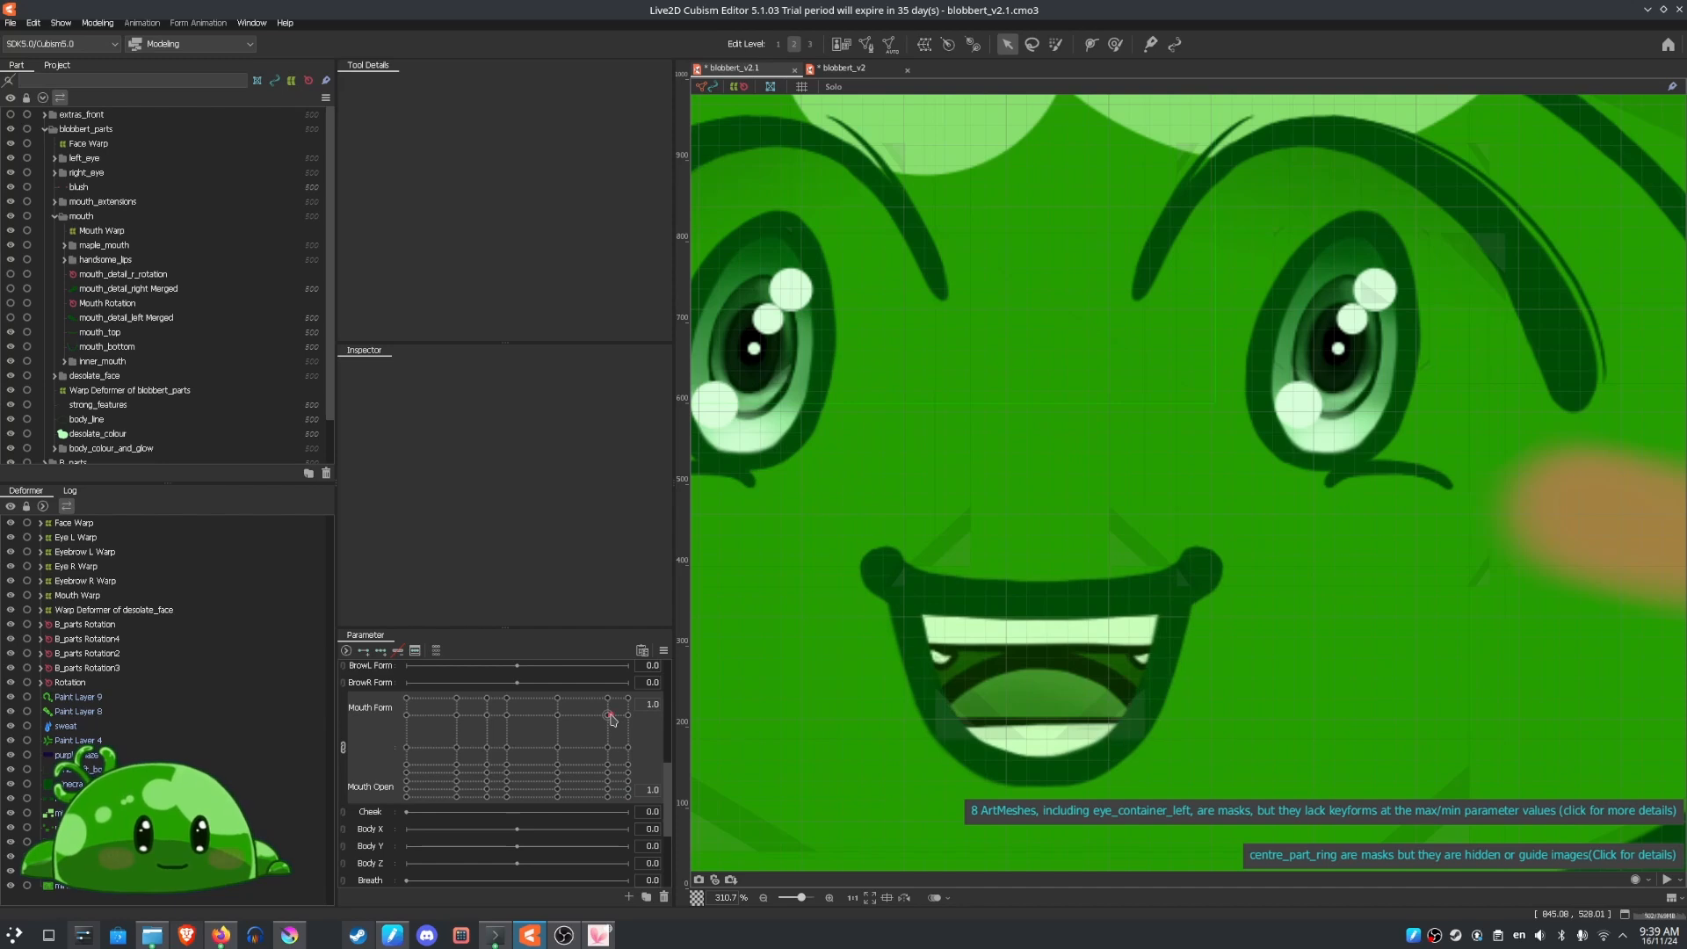
scroll(1046, 601, "down", 6)
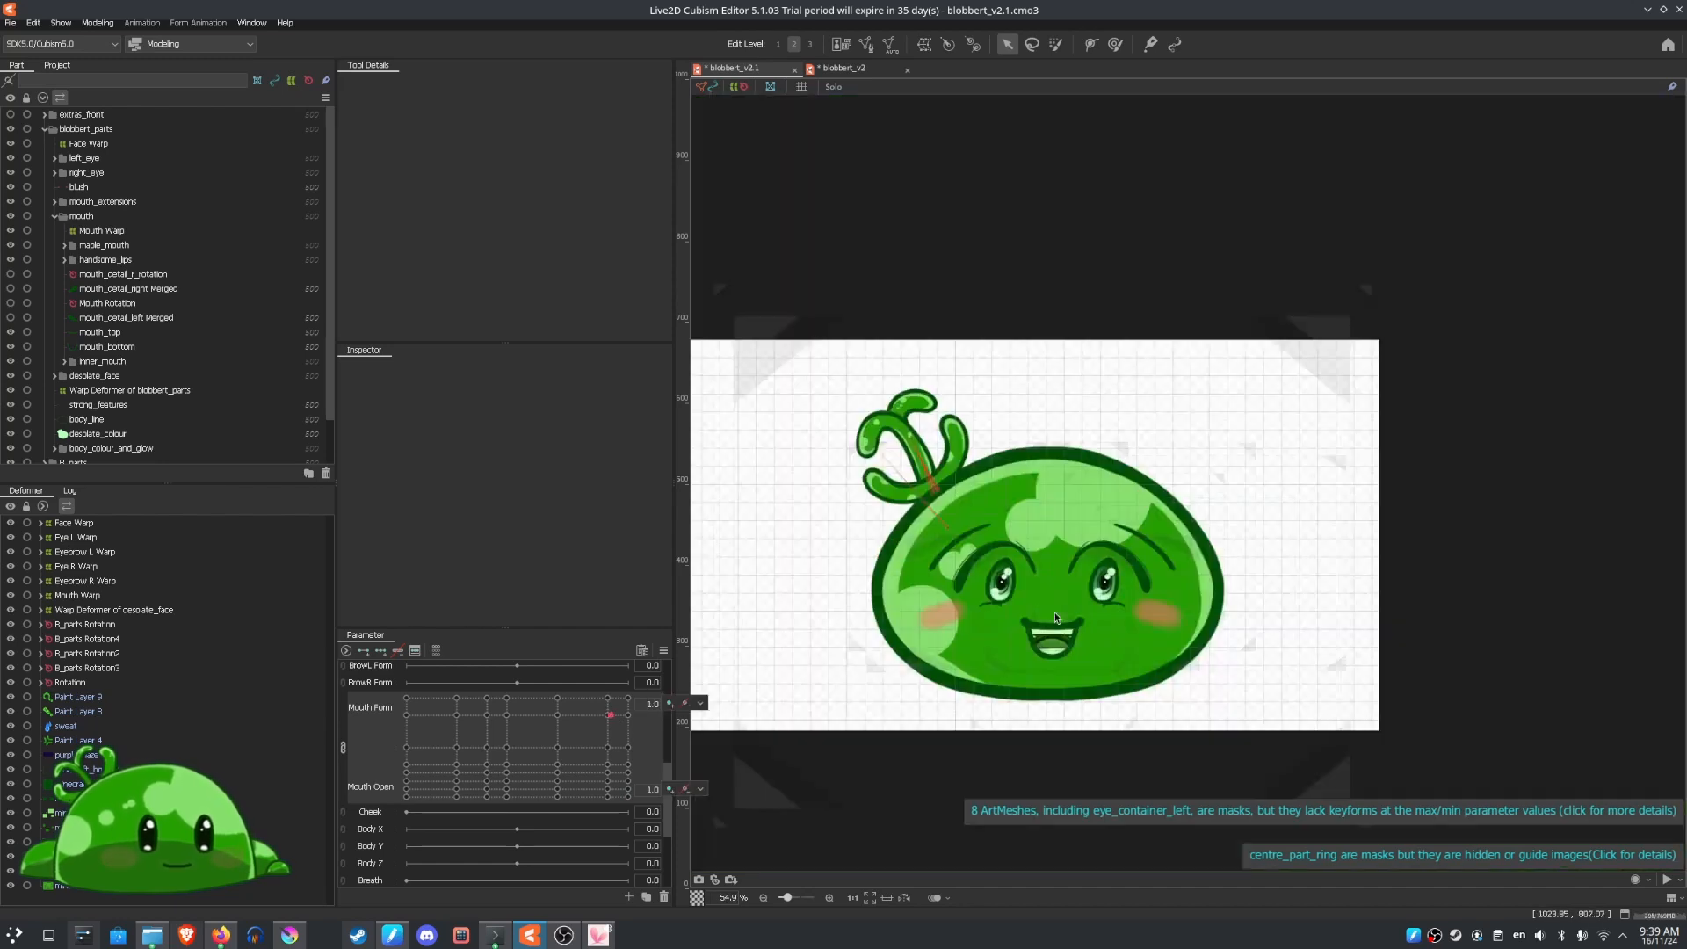
scroll(1046, 601, "up", 3)
scroll(1002, 540, "down", 2)
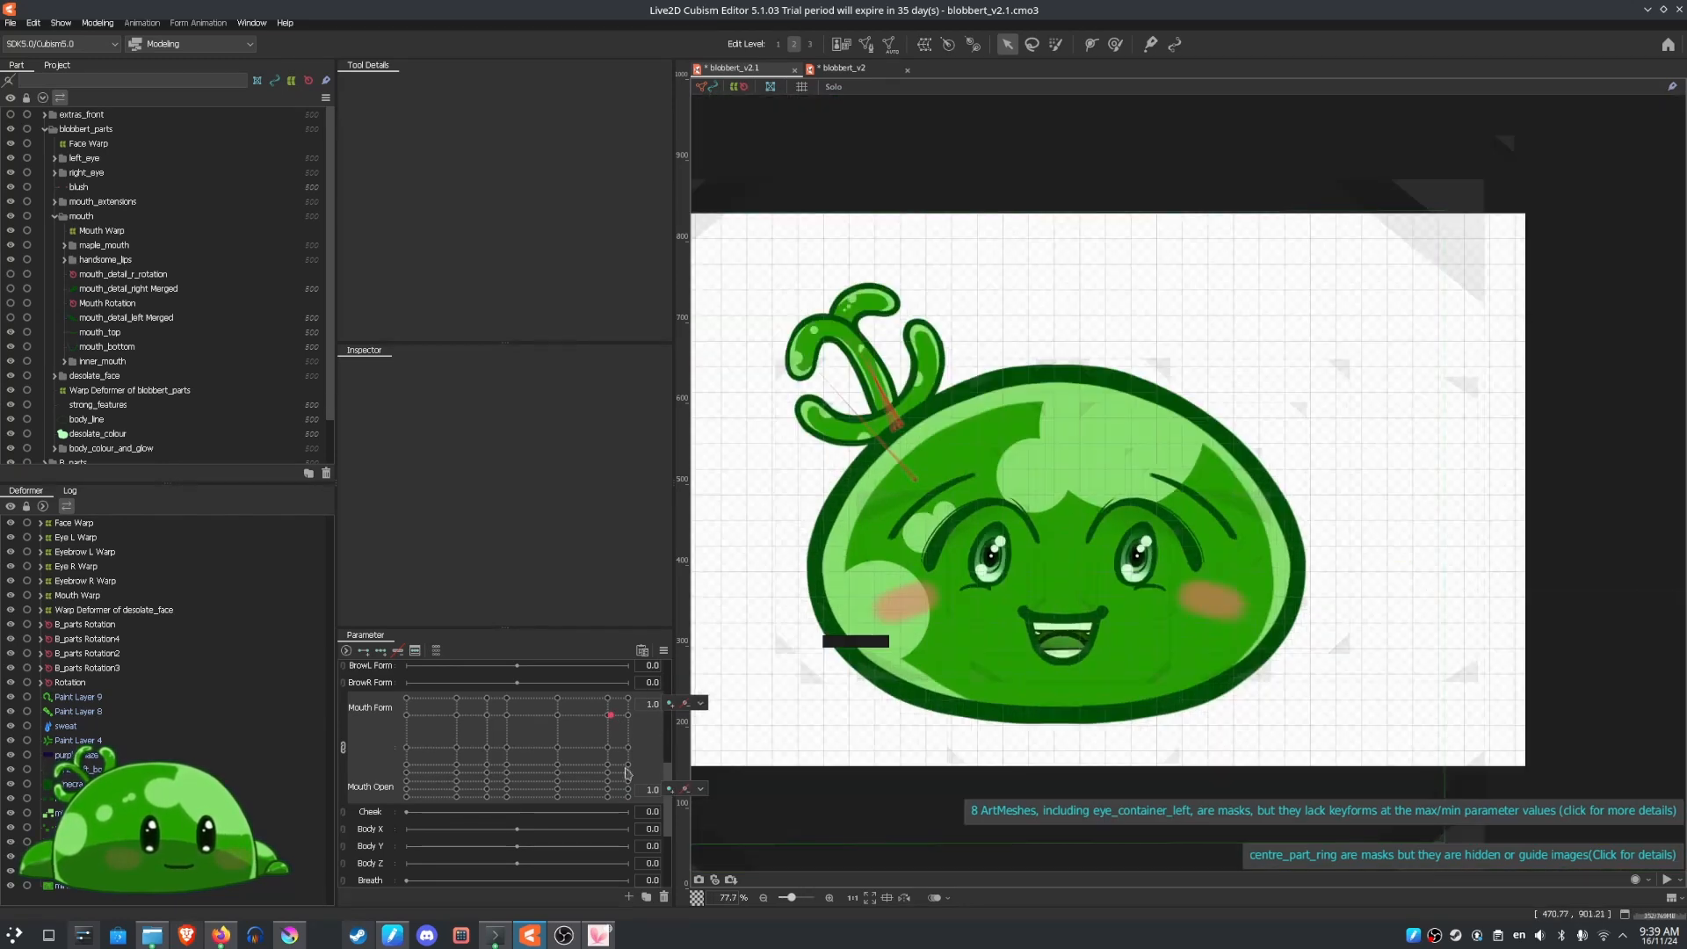
Turn the head to Angle X -30.0 and Angle Y -30.0 and examine the inner mouth parts
left_click_drag(670, 765, 669, 686)
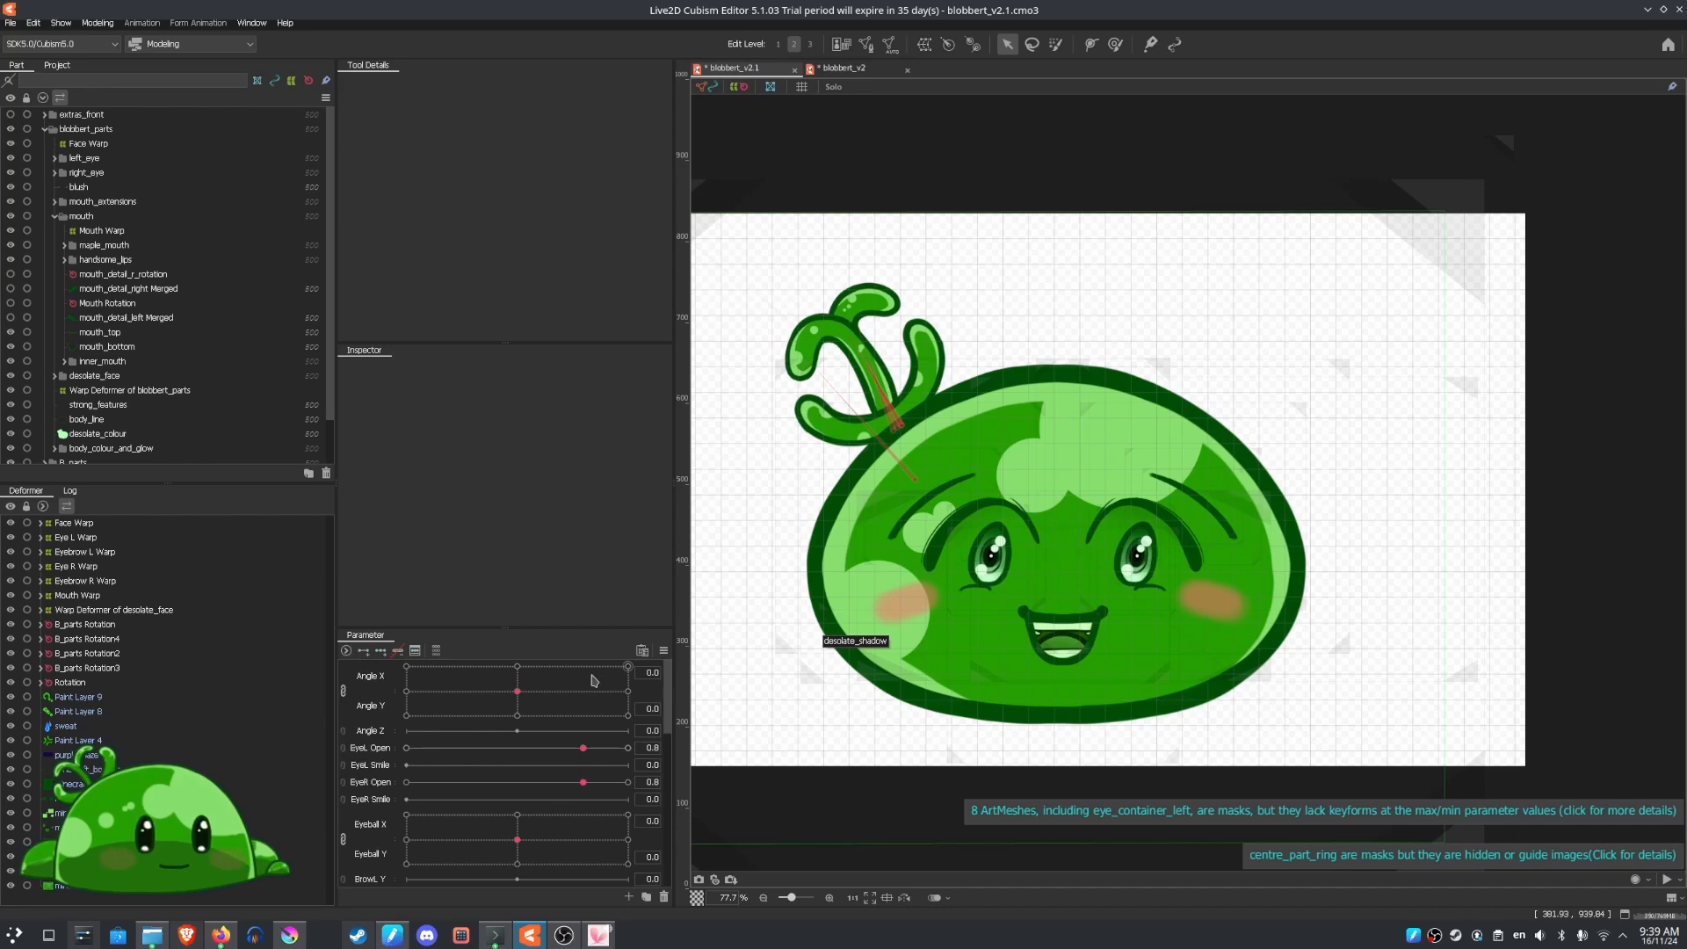
left_click(520, 698)
left_click_drag(520, 701, 378, 798)
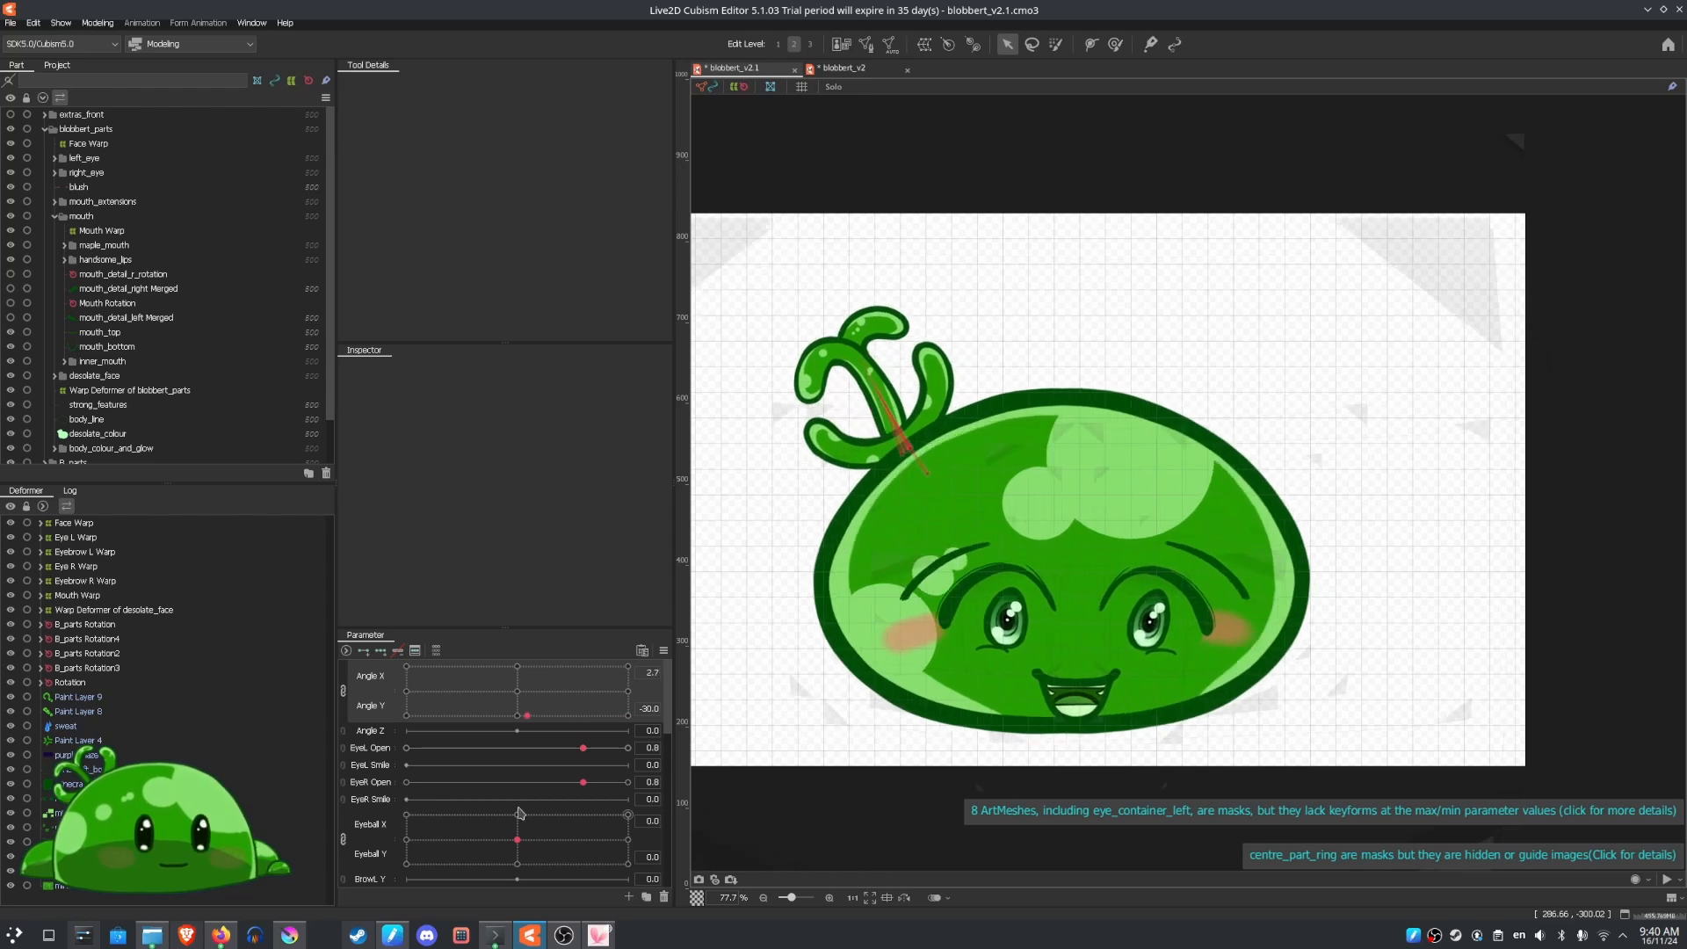
left_click_drag(405, 762, 404, 711)
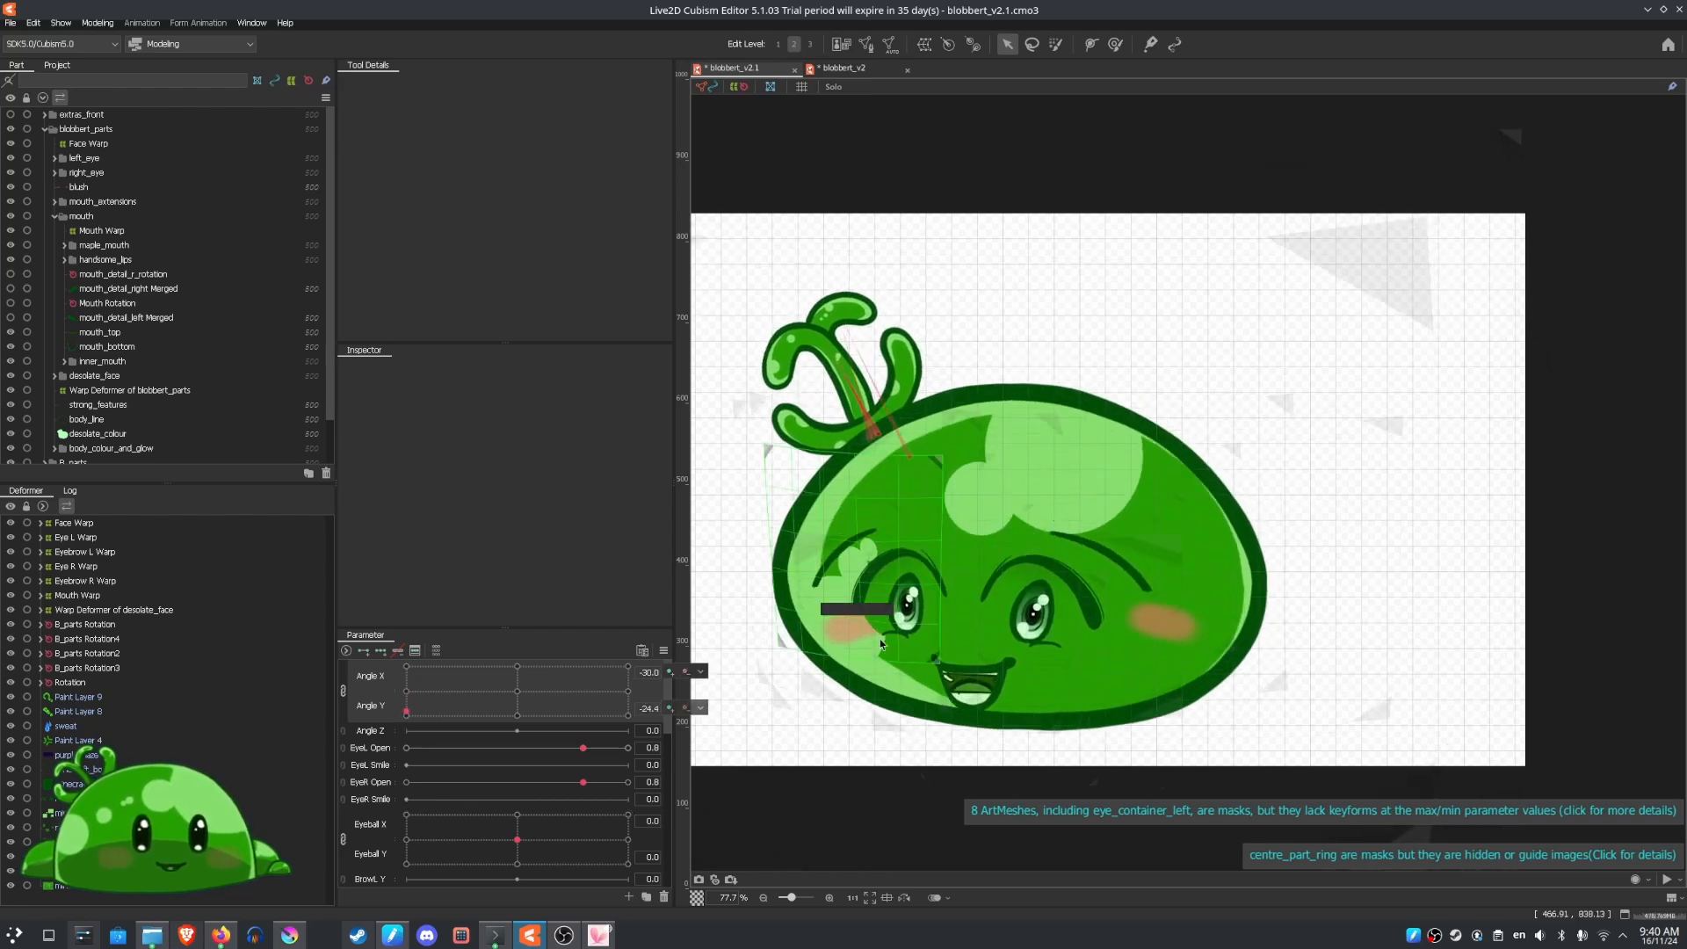
scroll(977, 705, "up", 4)
scroll(955, 766, "up", 6)
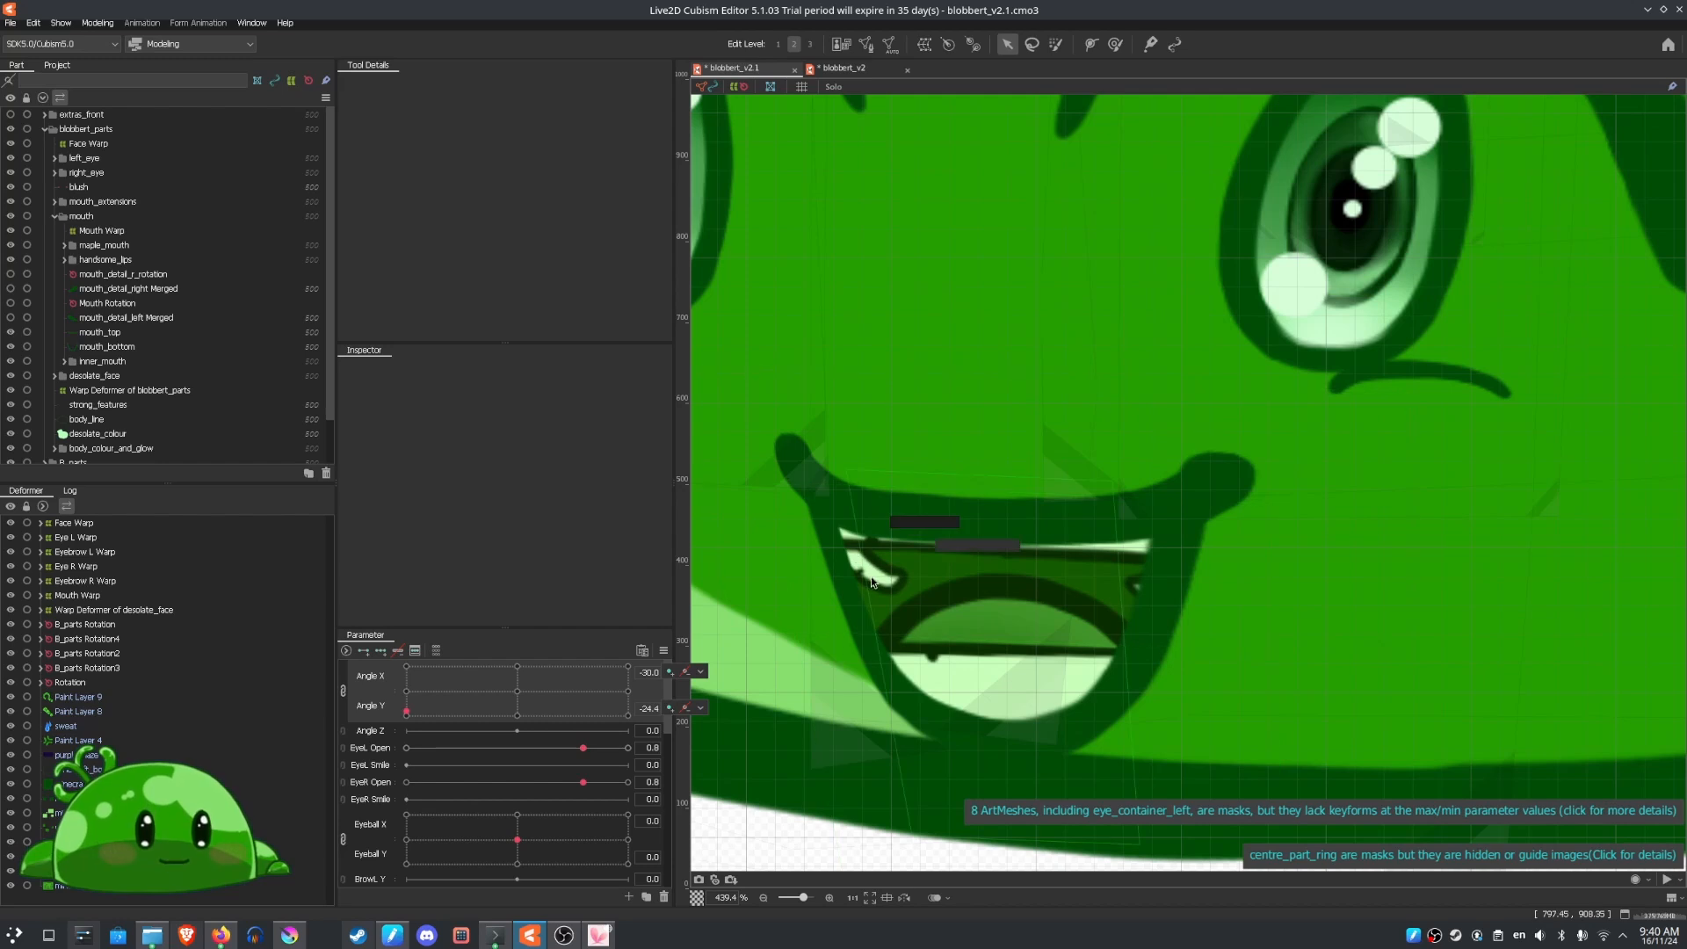
left_click_drag(479, 720, 413, 726)
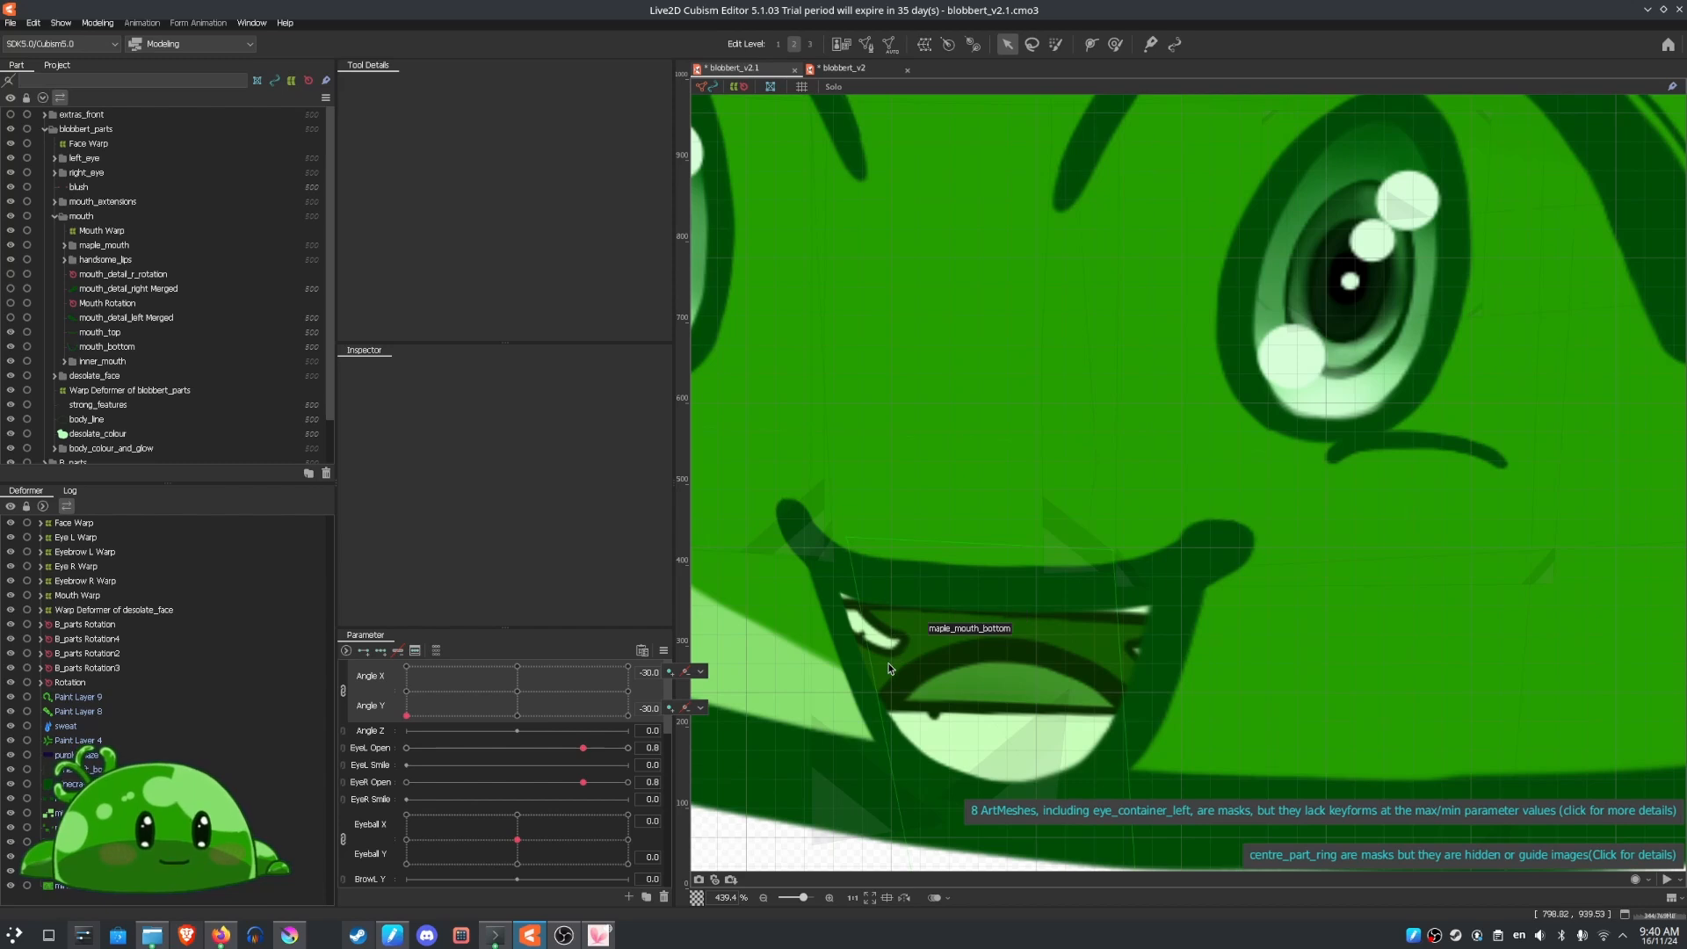
scroll(1154, 476, "down", 2)
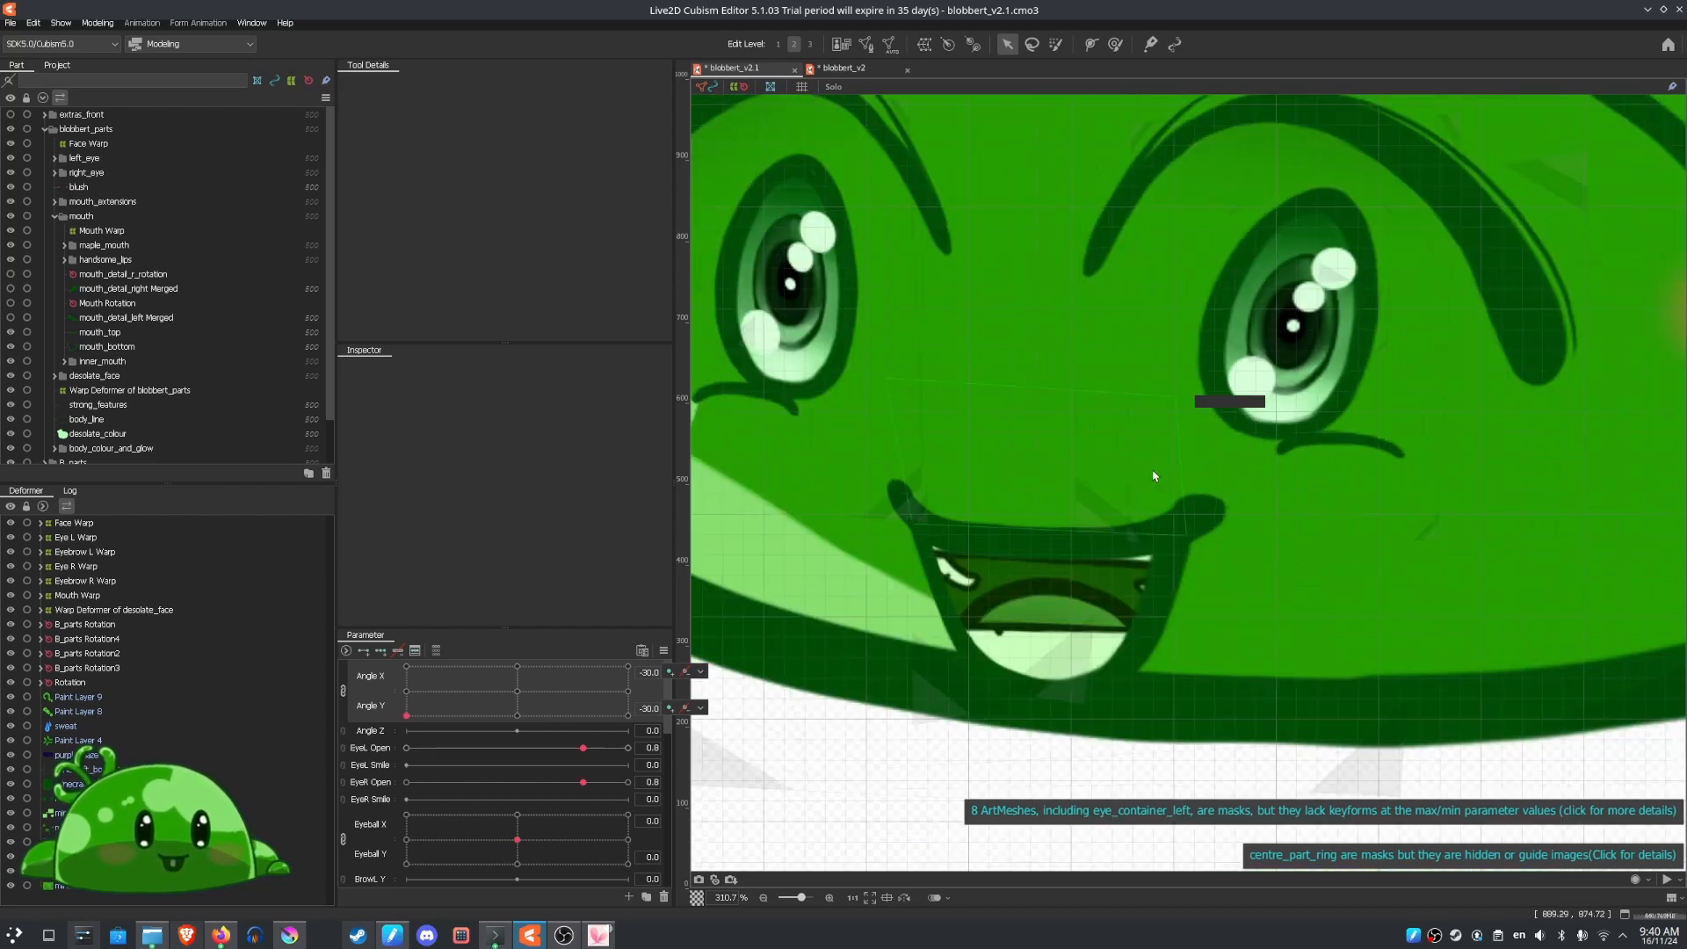
Set the head to Angle X -30.0 and Angle Y 30.0 and inspect the open mouth close up
scroll(1152, 473, "down", 5)
scroll(1078, 353, "up", 3)
left_click_drag(408, 715, 322, 606)
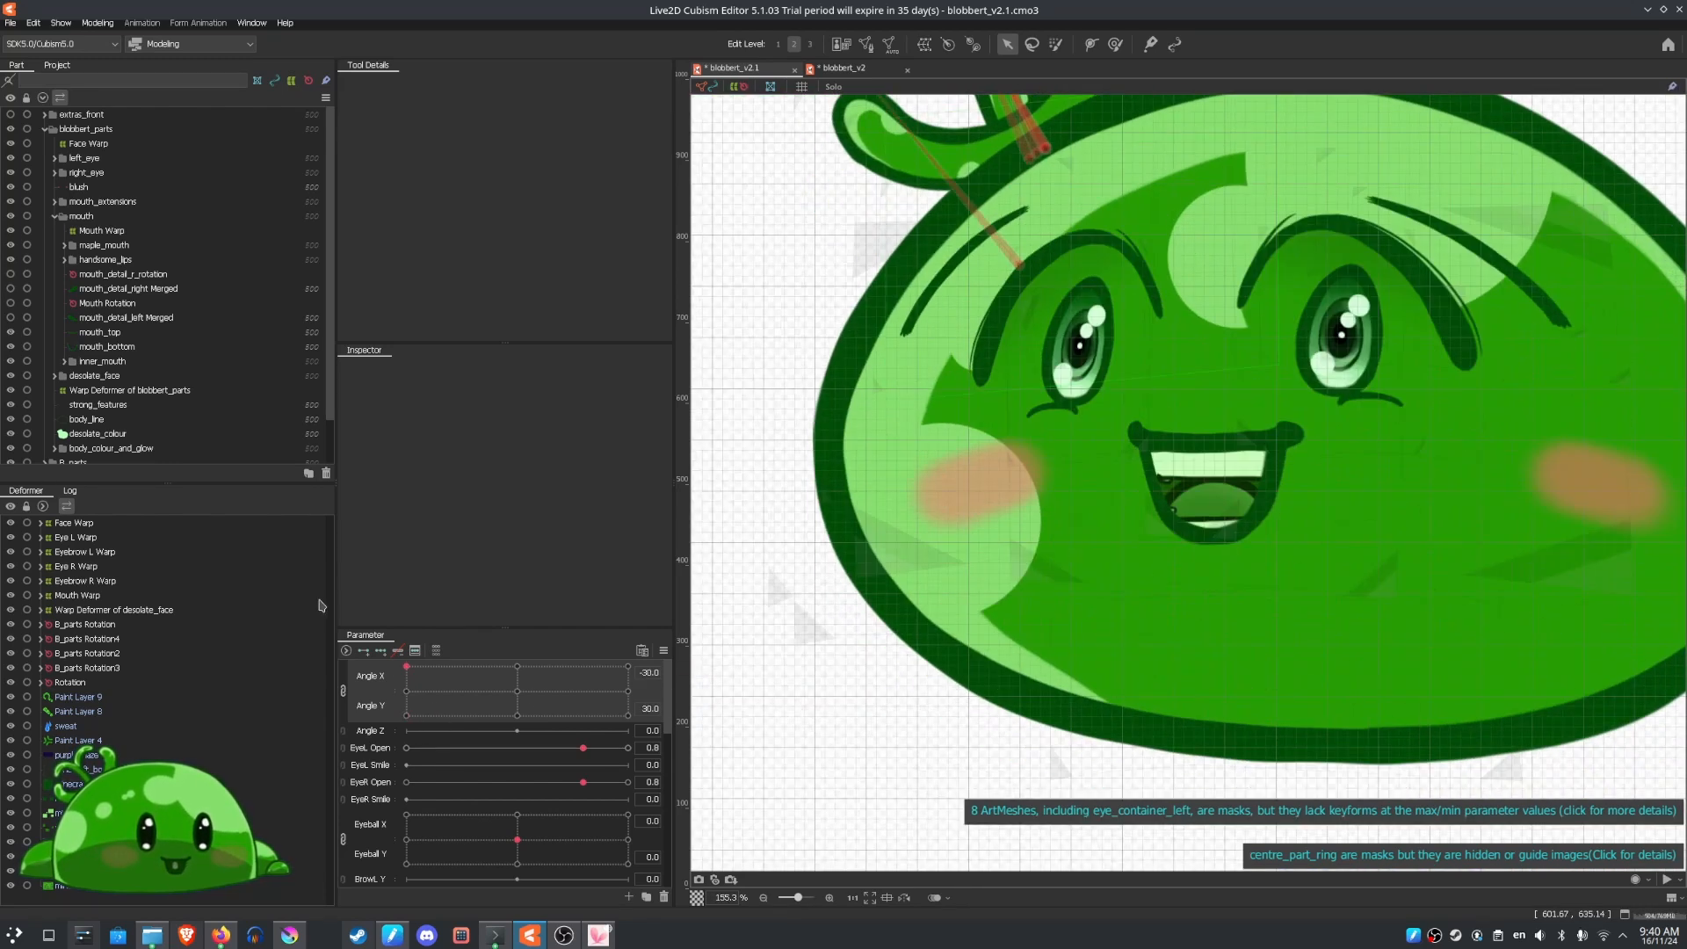
scroll(1177, 486, "up", 5)
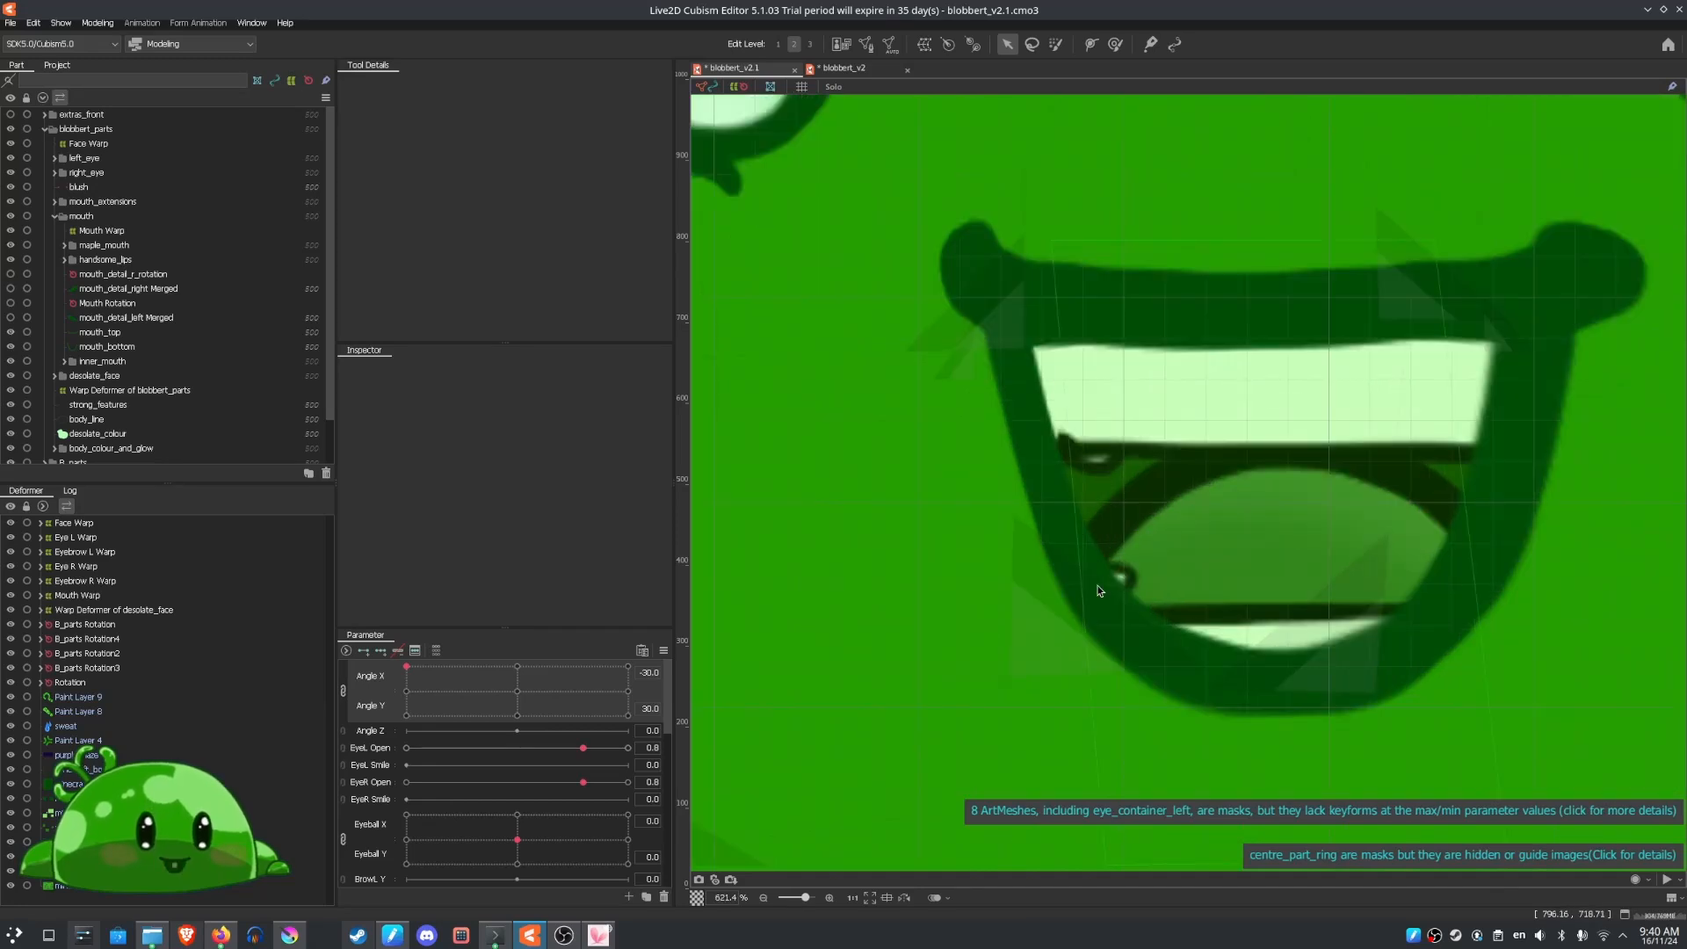
scroll(1100, 592, "down", 4)
scroll(1107, 560, "down", 1)
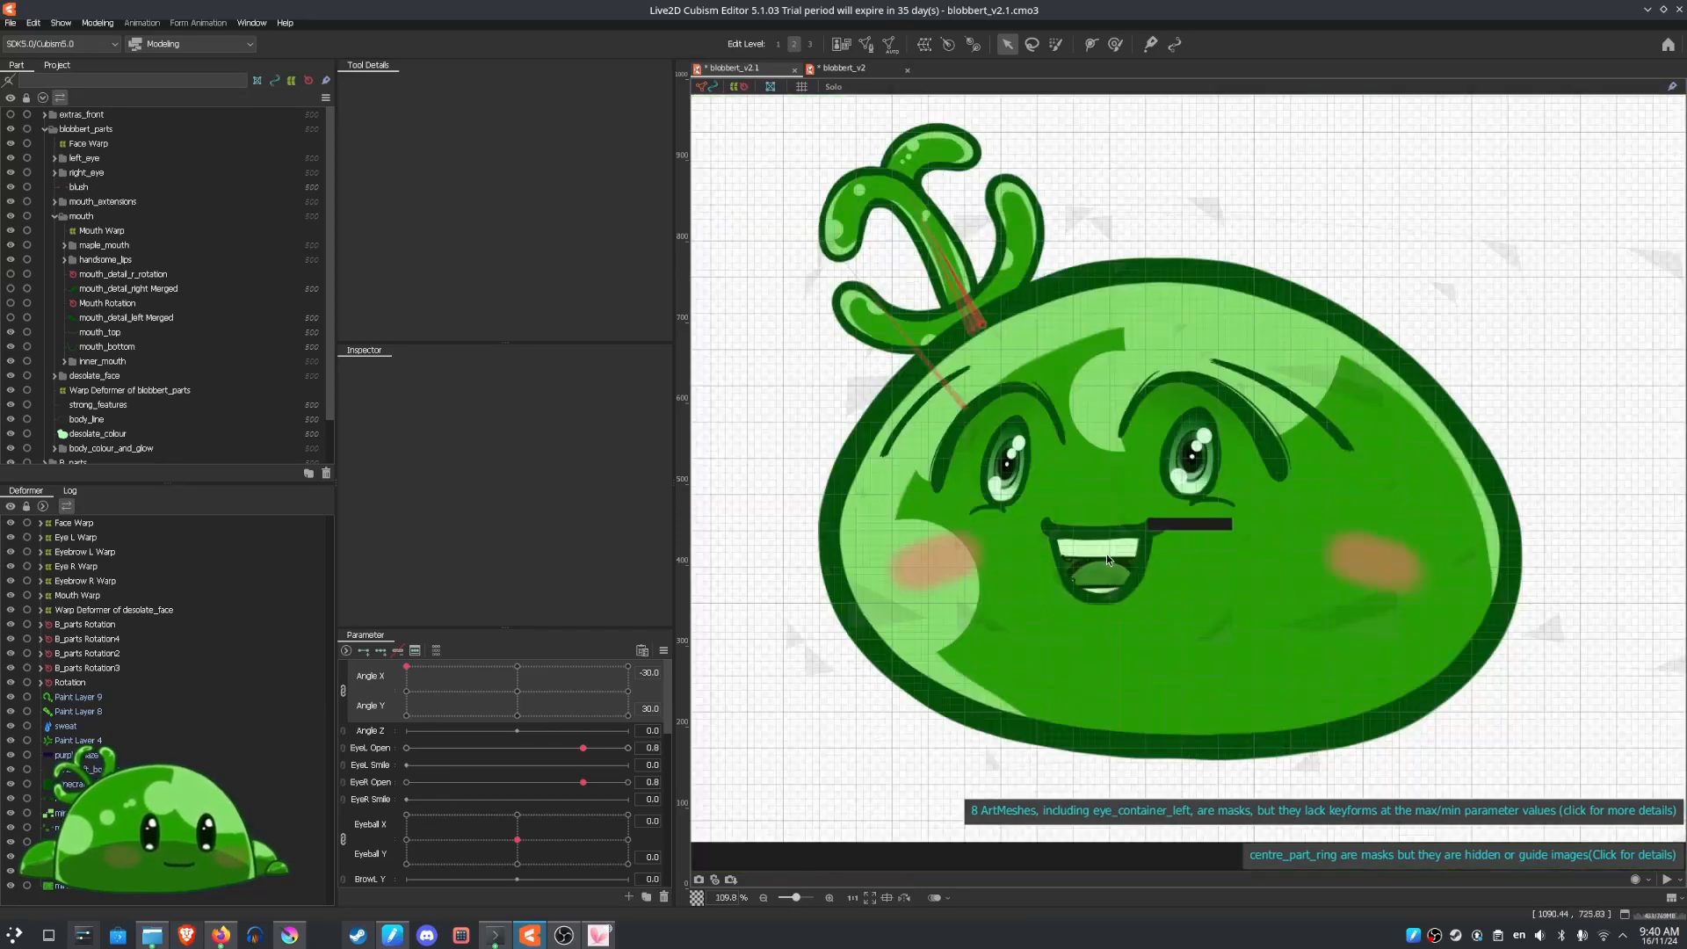
Swing the head through its Angle X and Angle Y range and bring it near centre at 0.2 and -1.2
left_click_drag(407, 668, 469, 687)
left_click_drag(607, 697, 394, 660)
scroll(758, 470, "down", 2)
scroll(1037, 490, "up", 2)
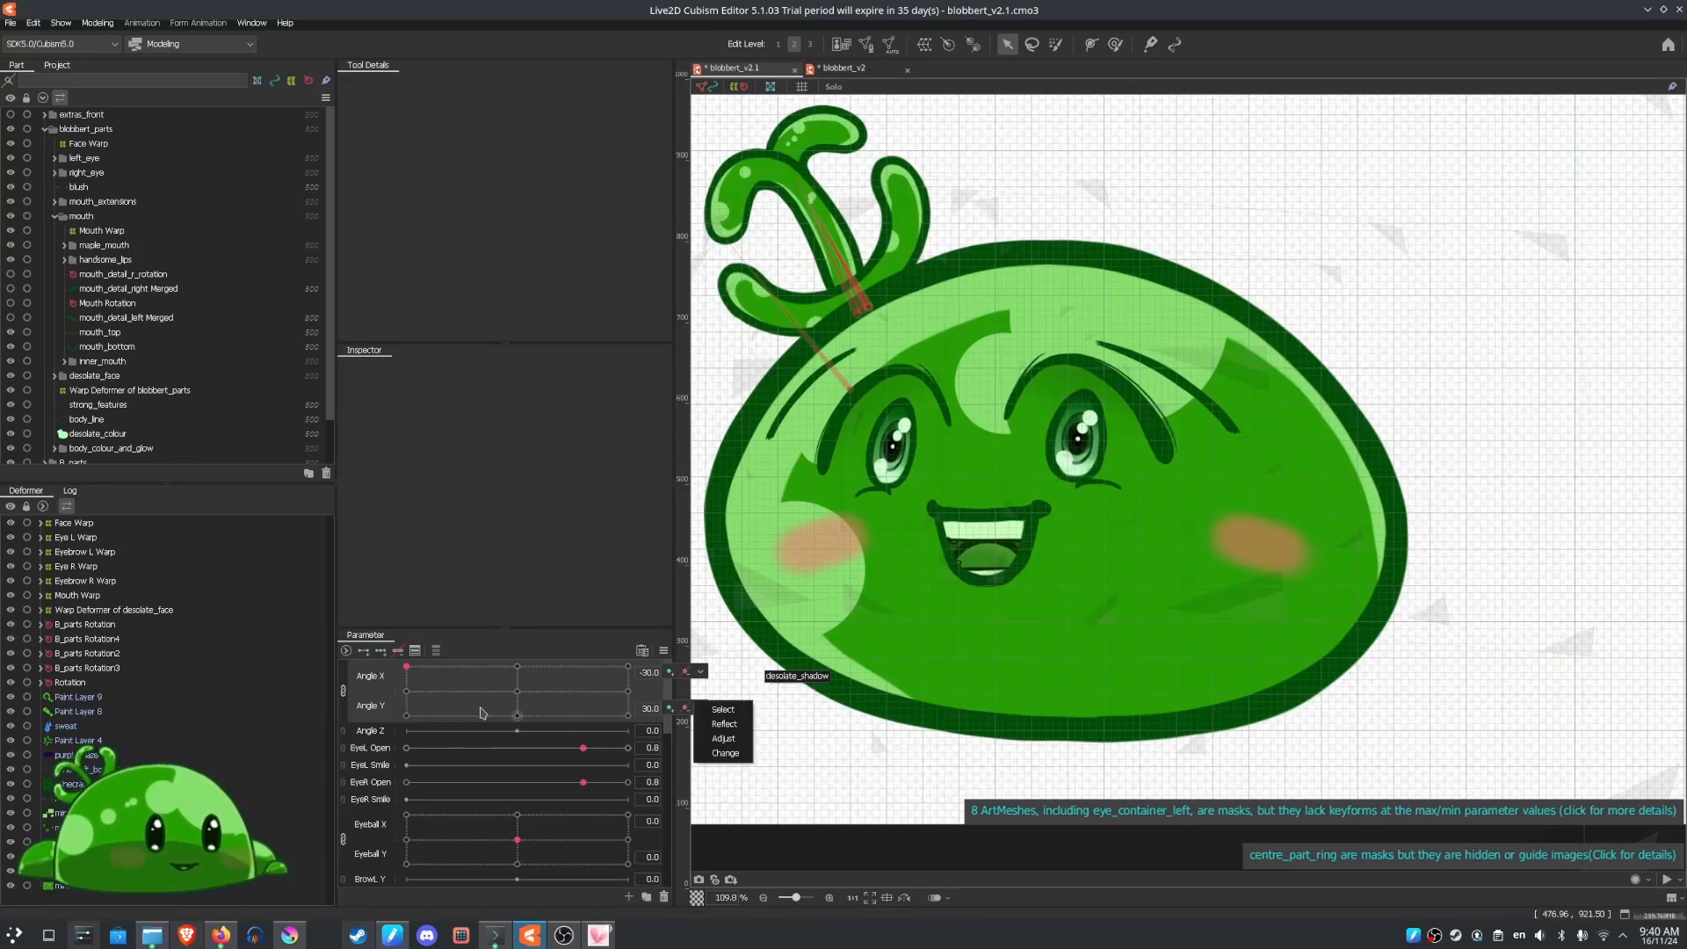
left_click_drag(475, 696, 520, 687)
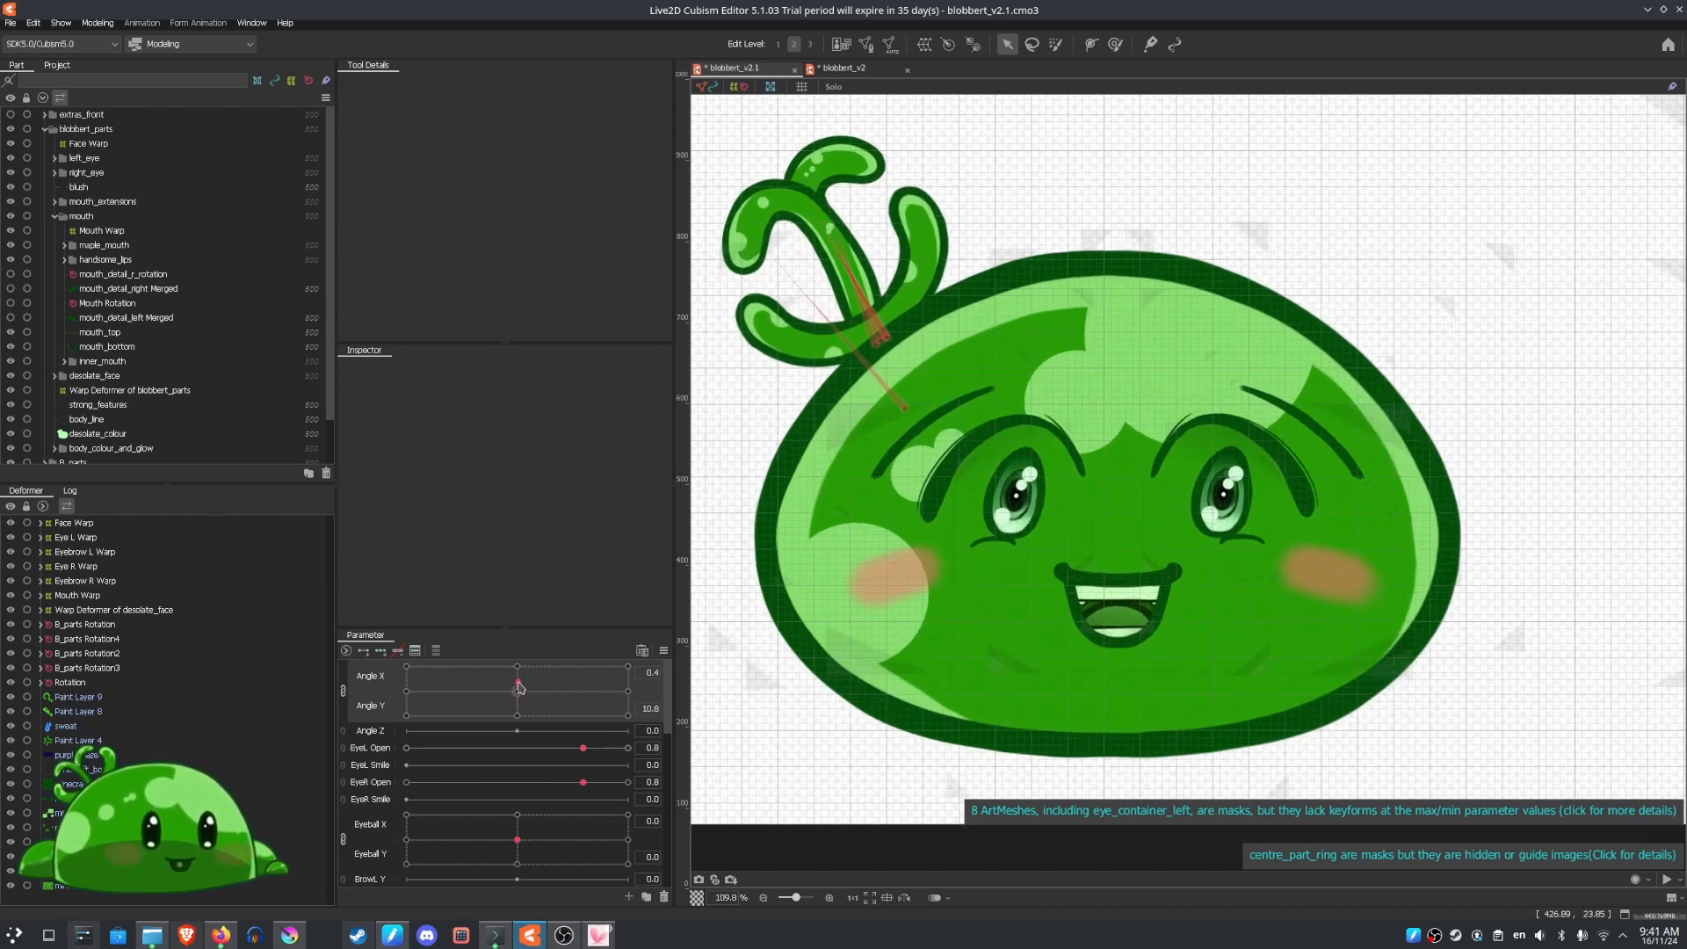
mouse_move(519, 687)
left_mouse_down()
mouse_move(714, 693)
mouse_move(694, 677)
mouse_move(641, 743)
mouse_move(519, 697)
left_mouse_up()
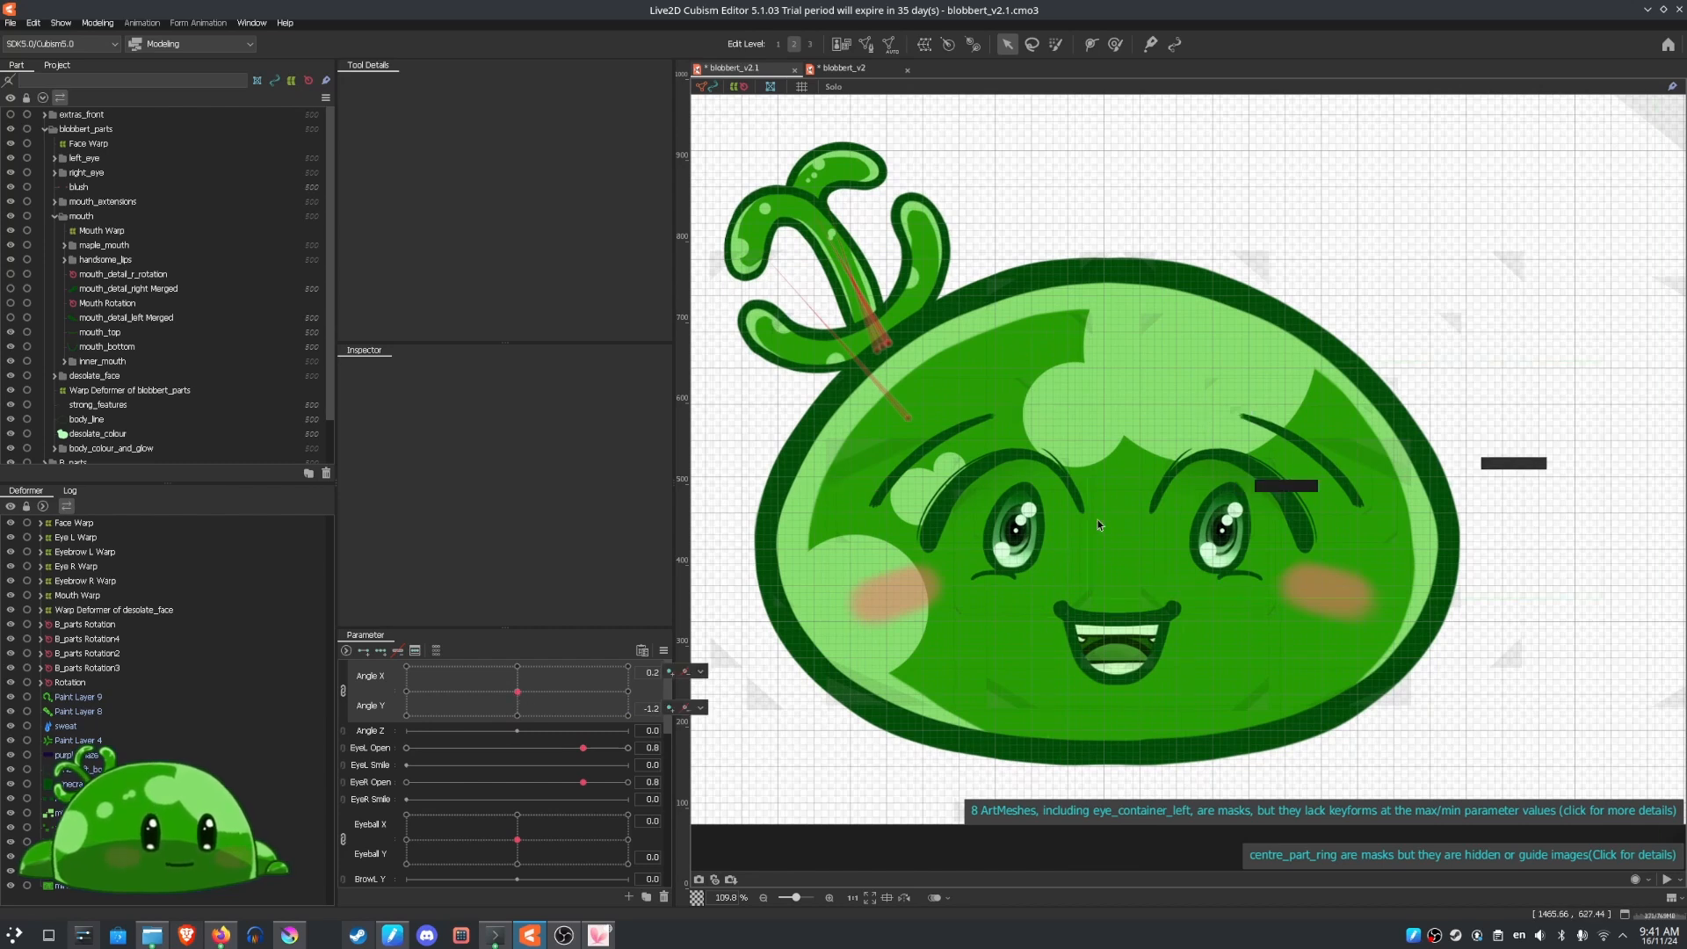
scroll(1099, 525, "down", 3)
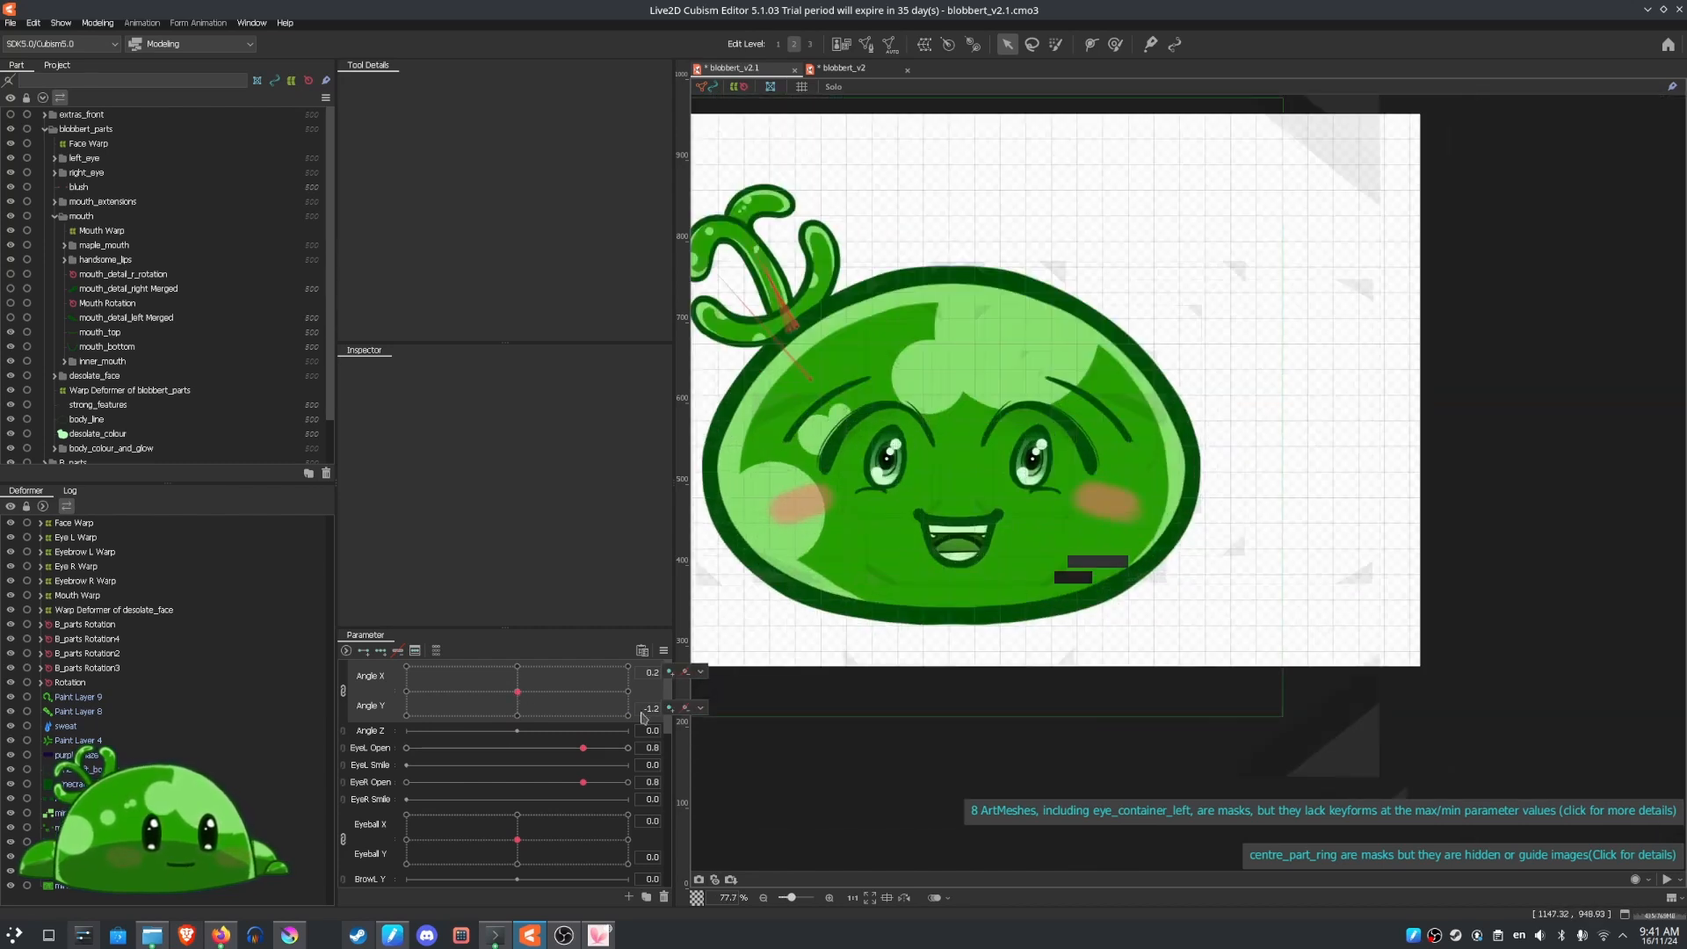
Select the Face Warp deformer in blobbert_parts and examine its grid around the whole face and the eye area
left_click(95, 144)
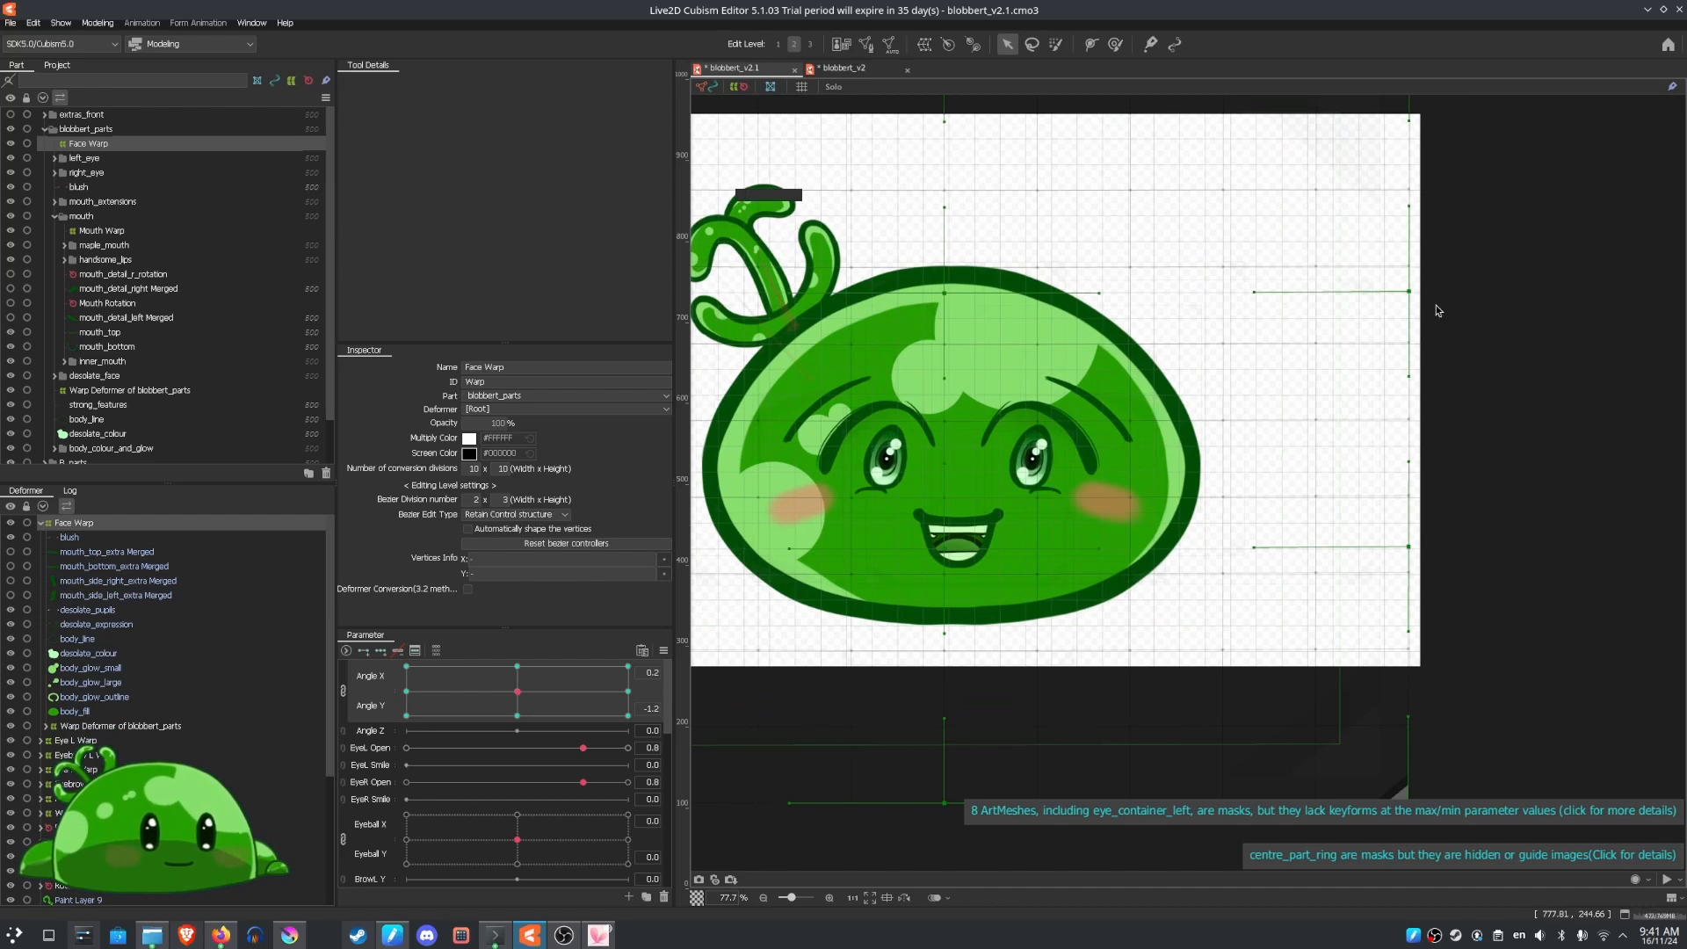
scroll(1289, 358, "down", 4)
scroll(1289, 357, "up", 2)
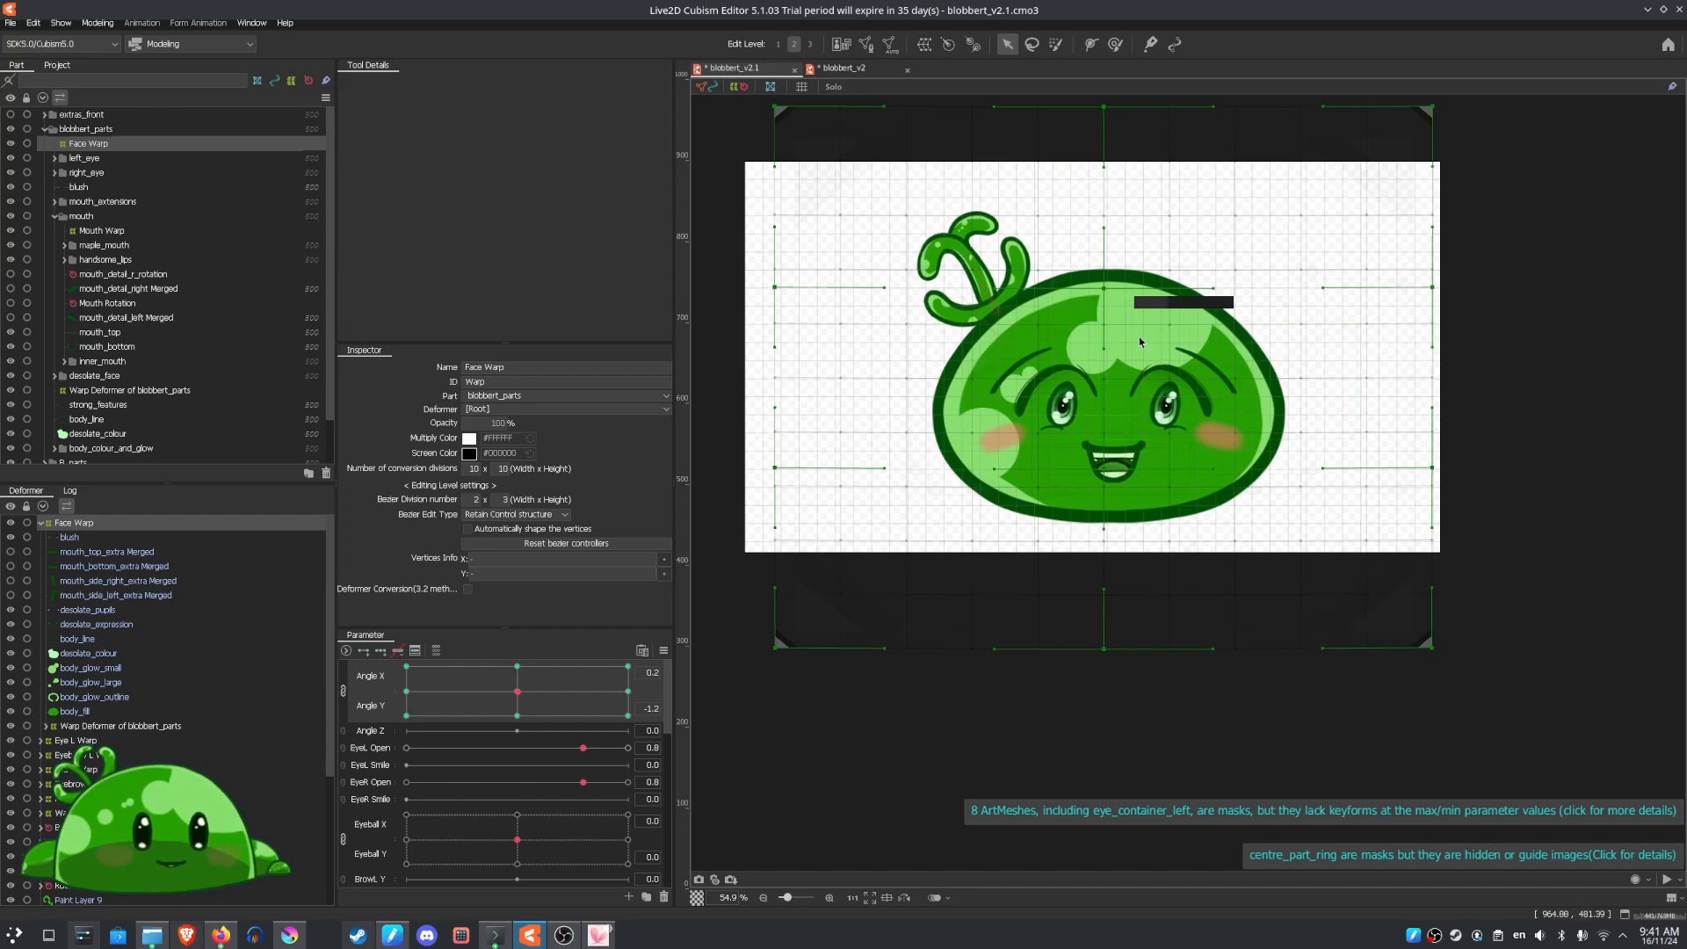
scroll(1254, 404, "up", 4)
scroll(1107, 361, "up", 6)
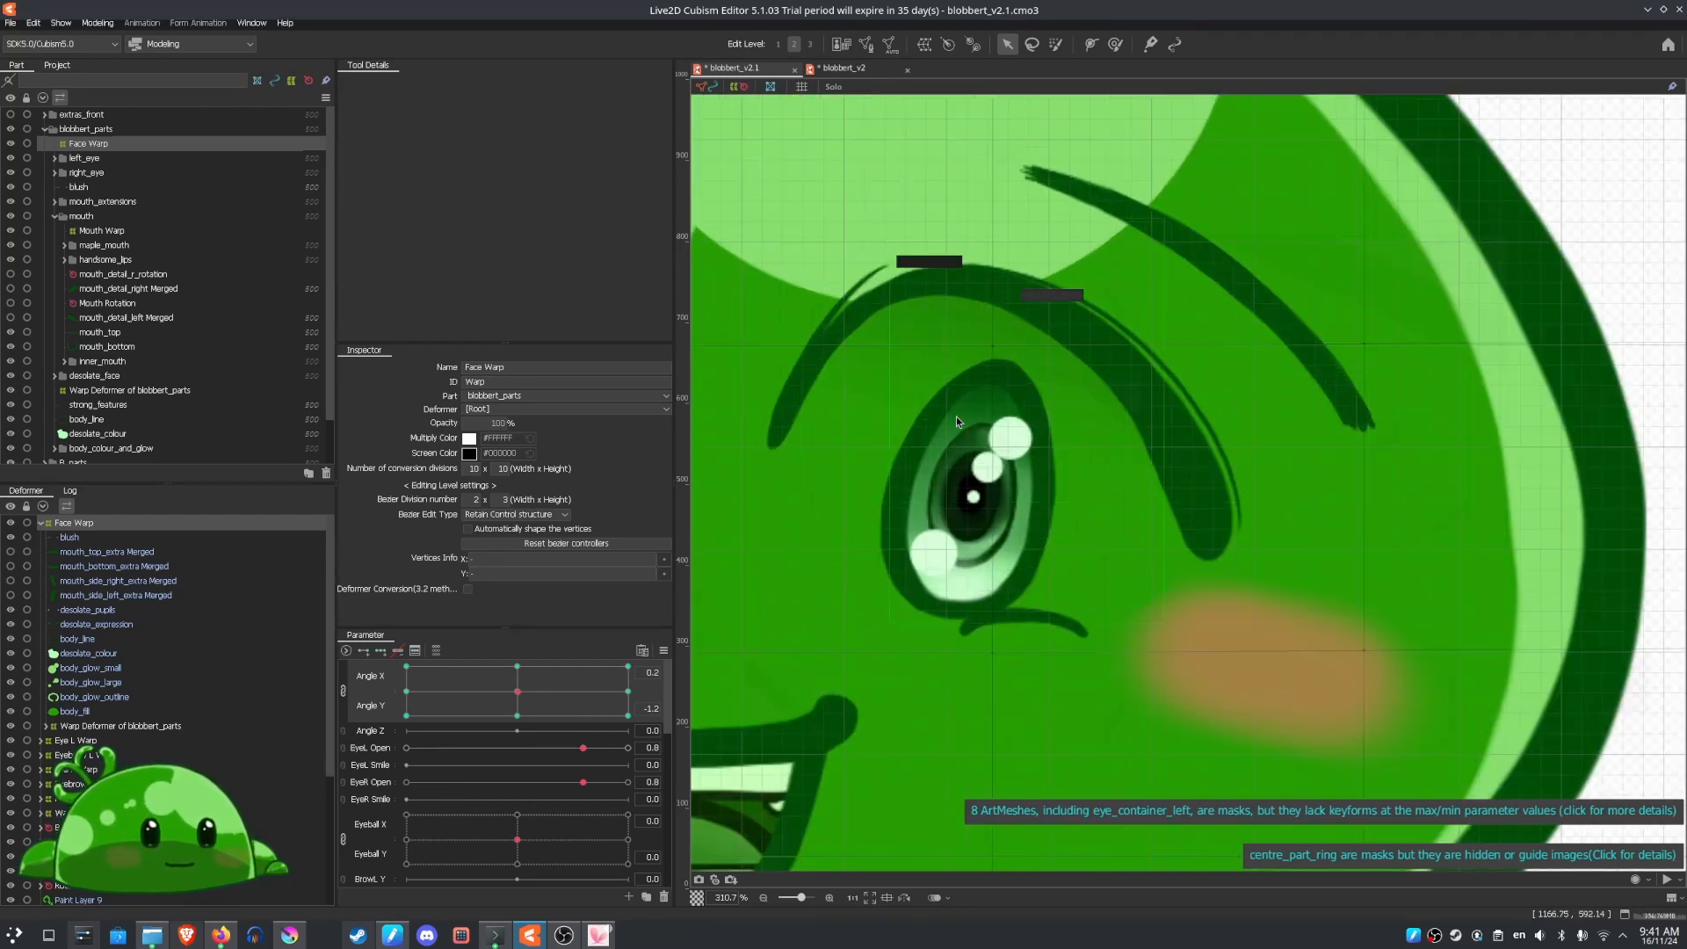
scroll(925, 362, "down", 8)
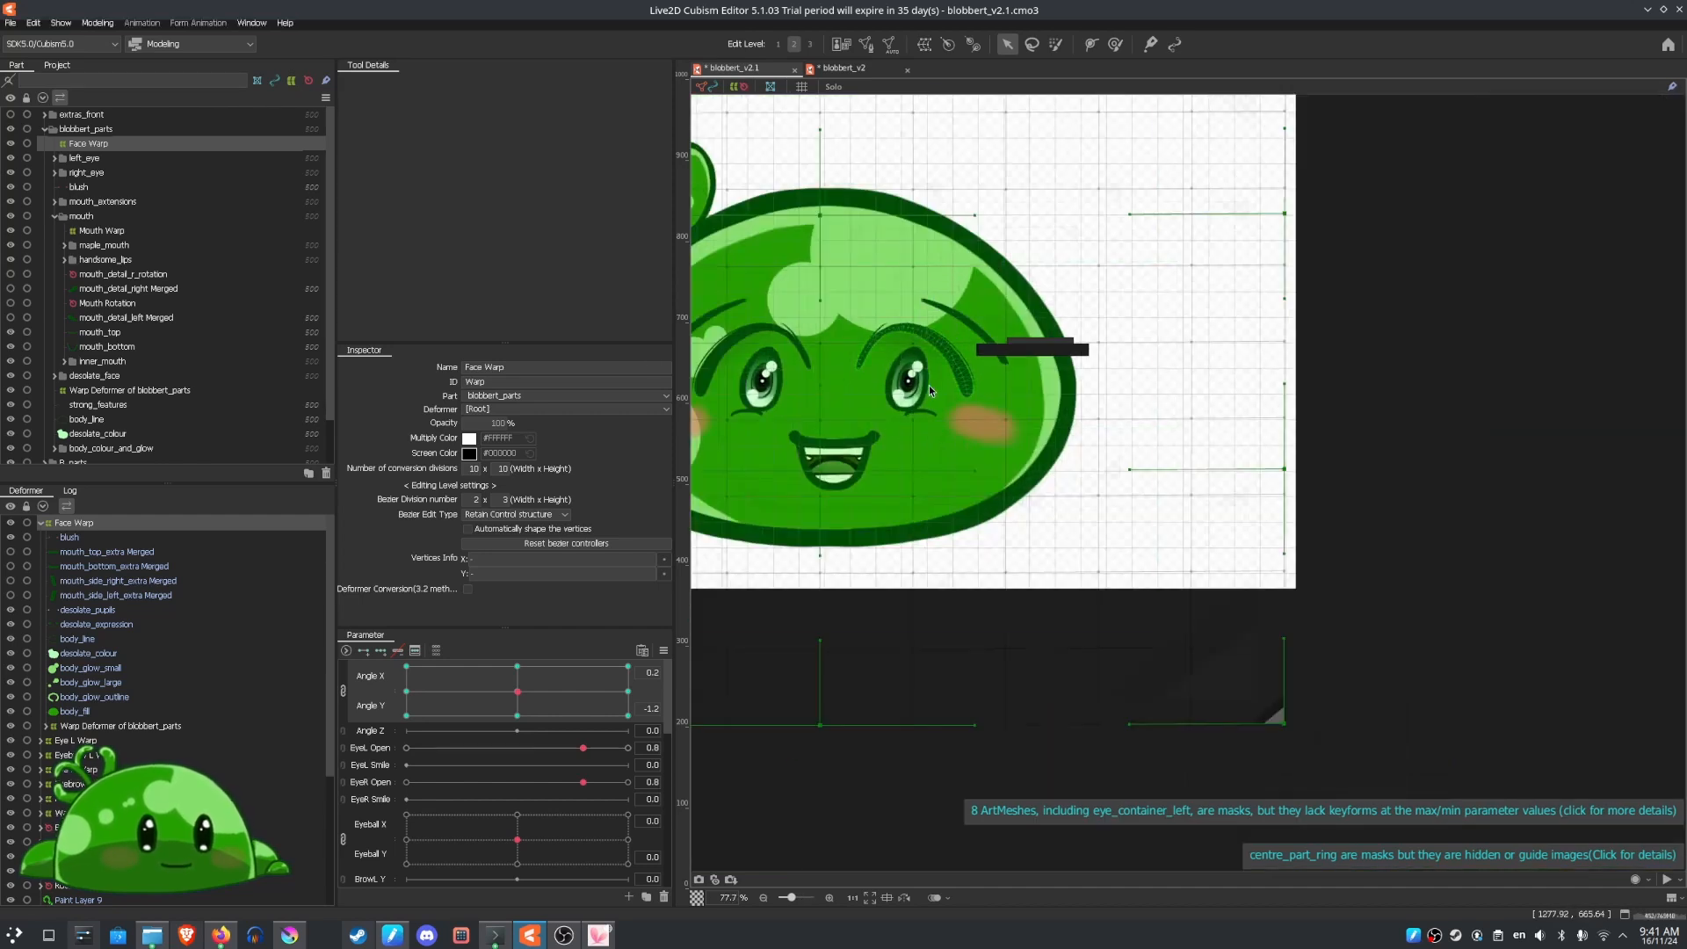
Expand the body_colour_and_glow part and hide body_fill to expose the eye containers on the face
scroll(151, 383, "down", 1)
left_click(53, 400)
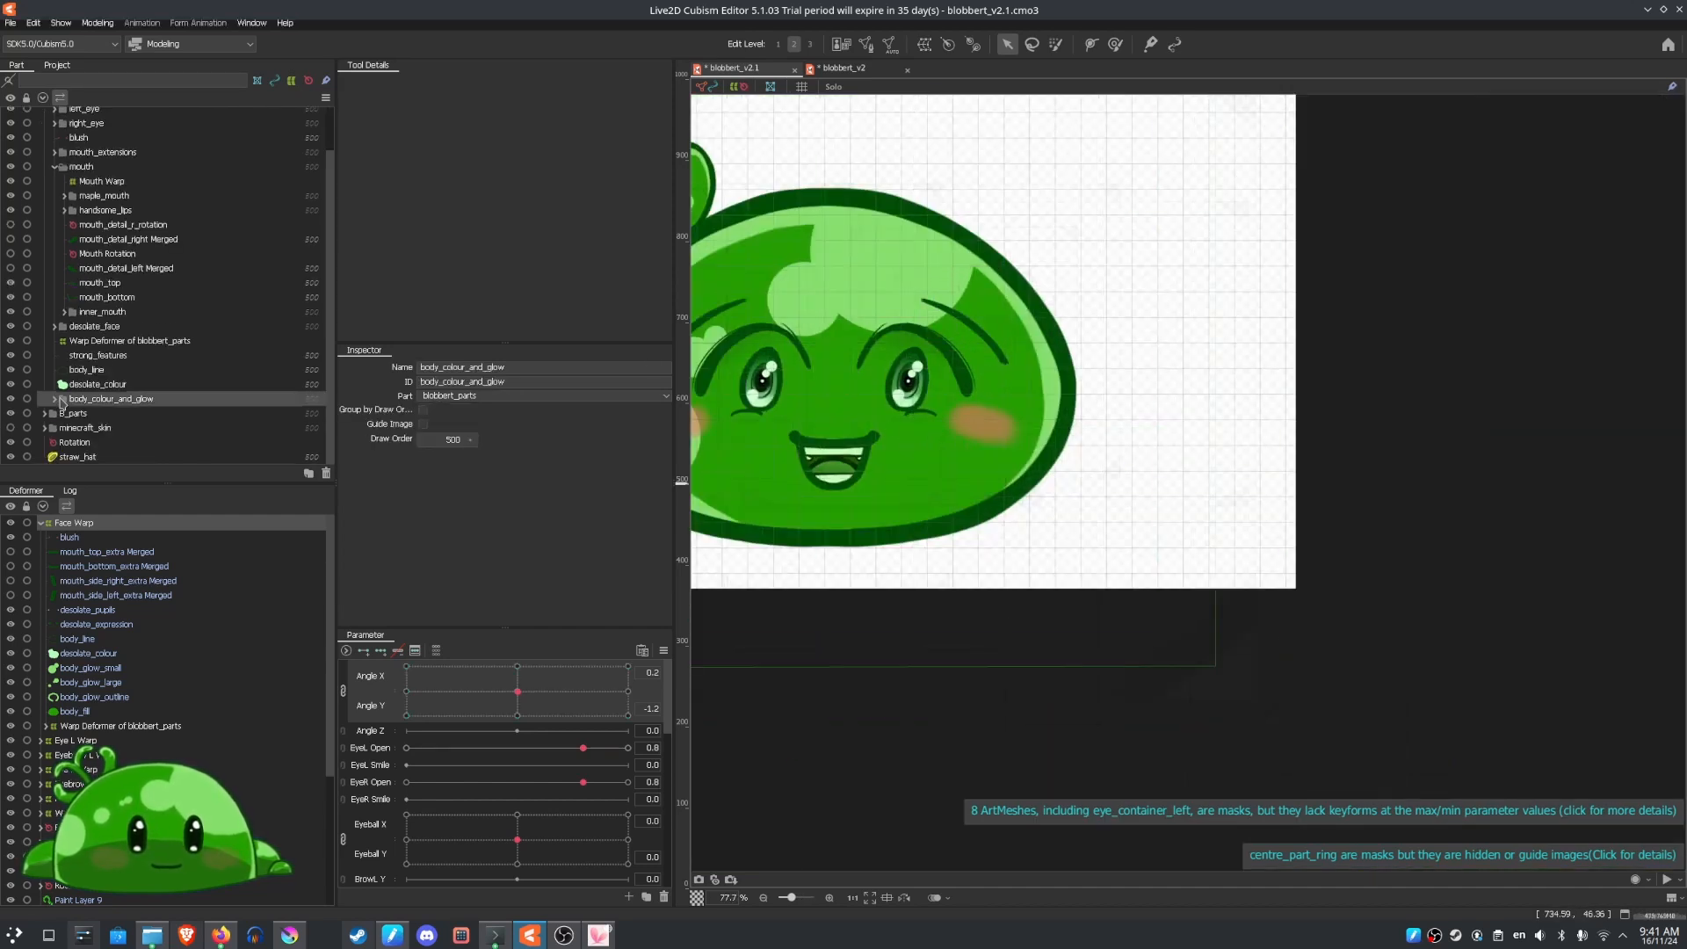
left_click(54, 399)
scroll(119, 422, "down", 1)
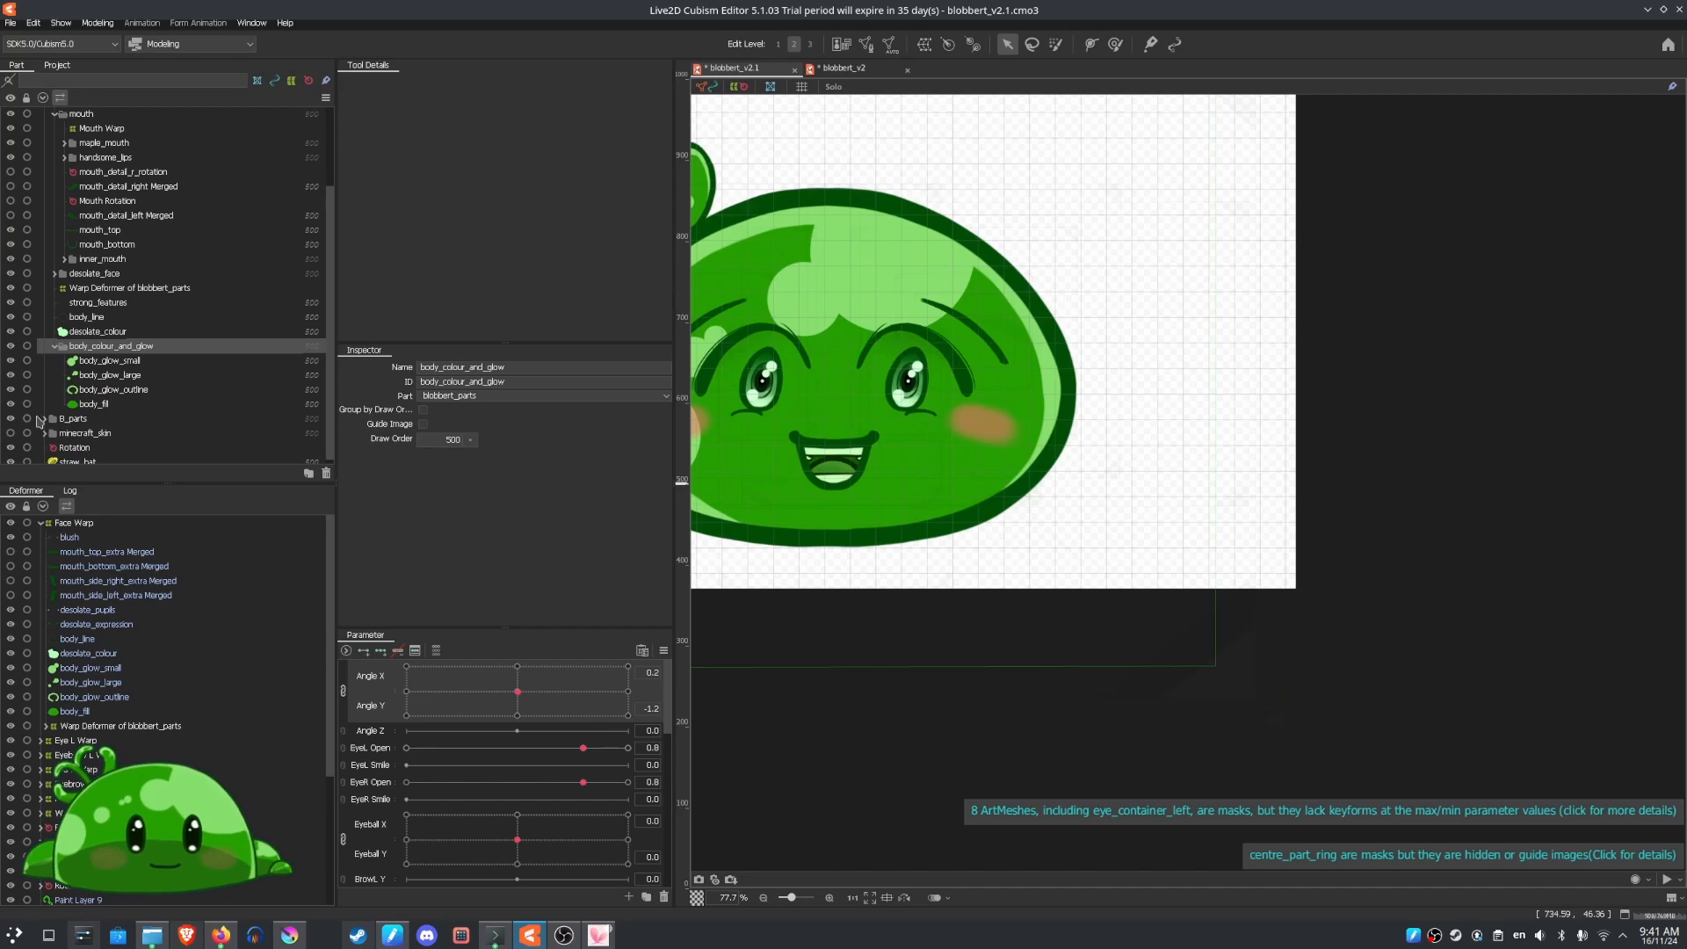
left_click(12, 404)
scroll(873, 388, "down", 2)
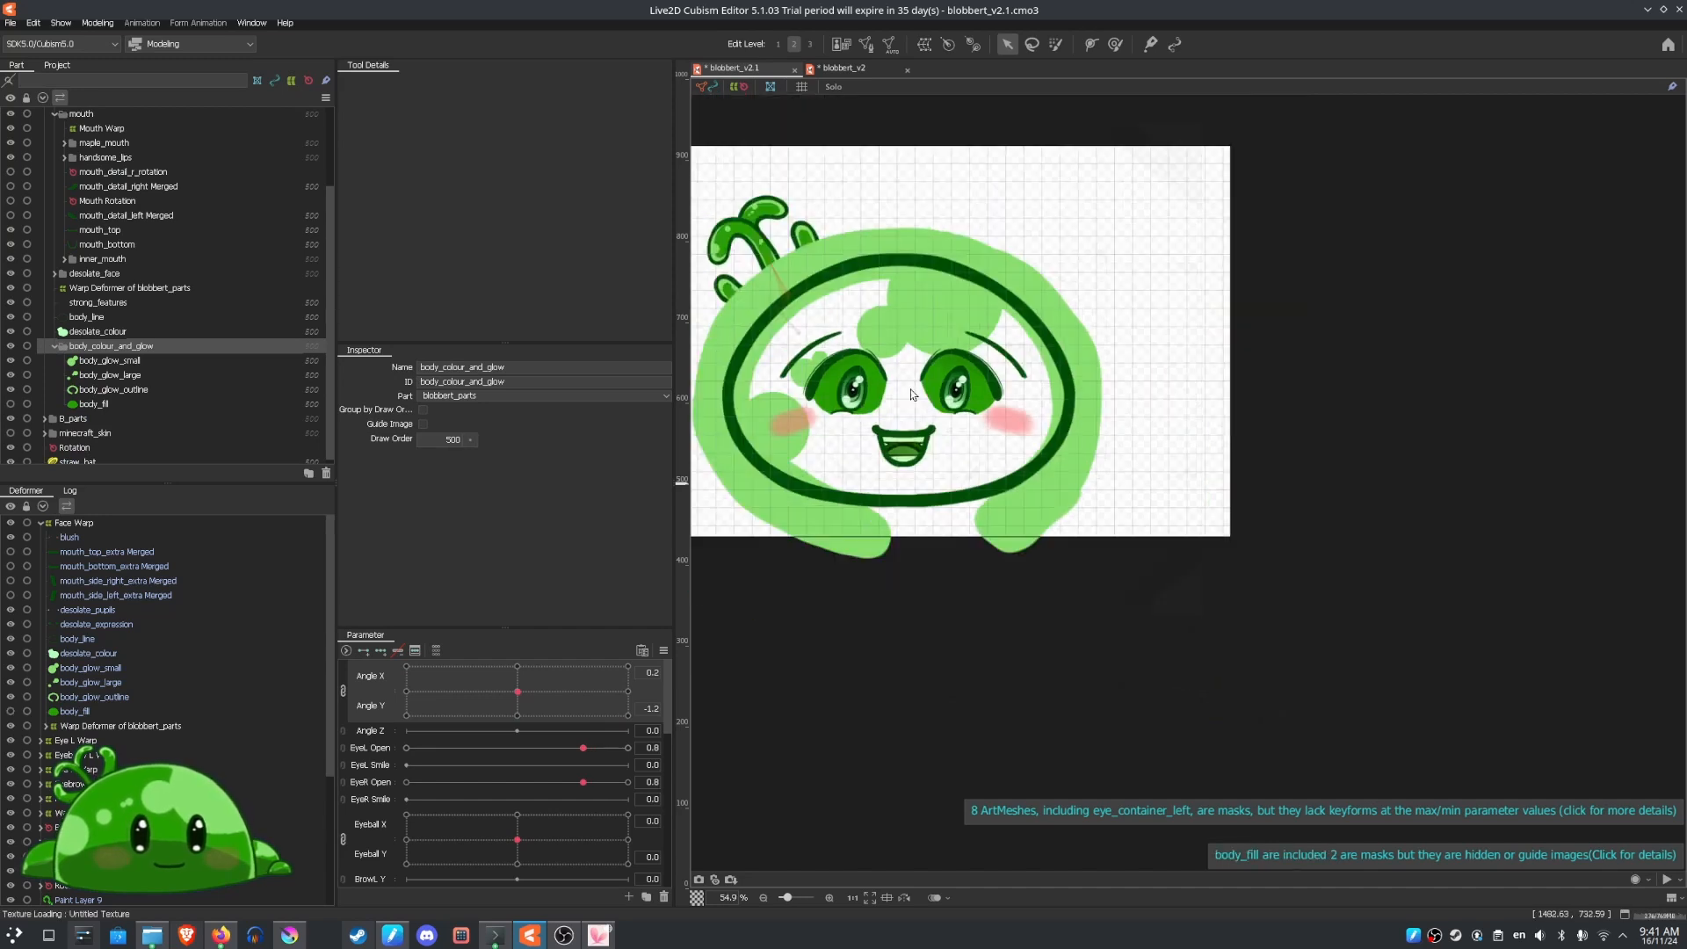
scroll(872, 388, "up", 3)
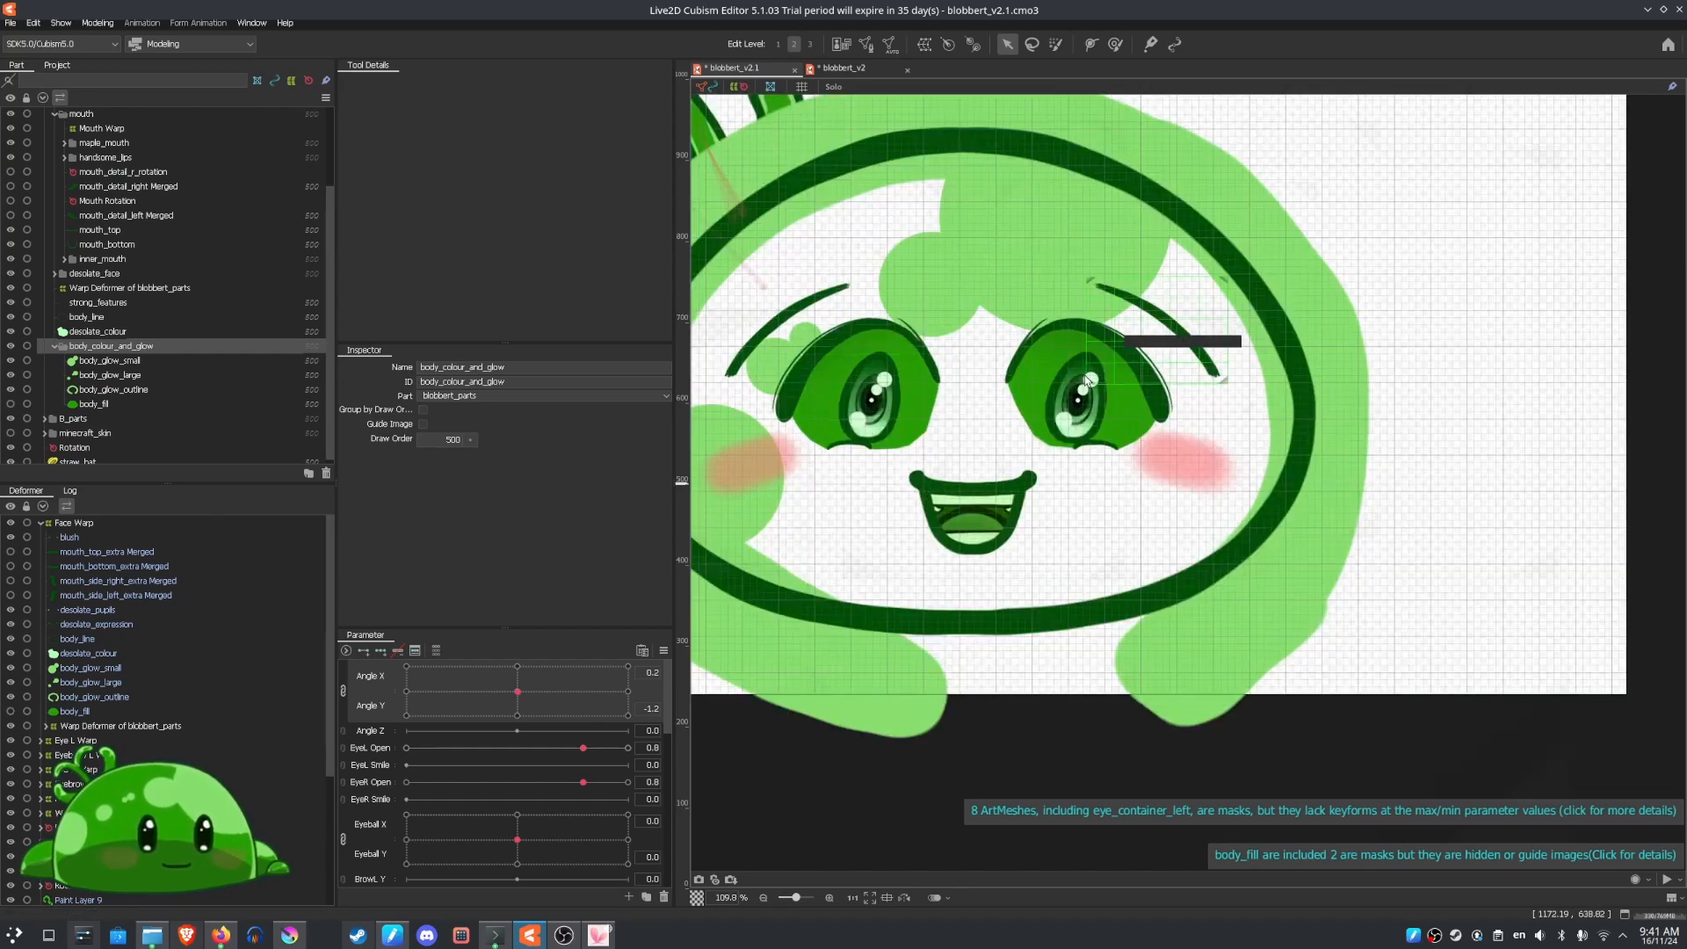
scroll(1090, 383, "up", 3)
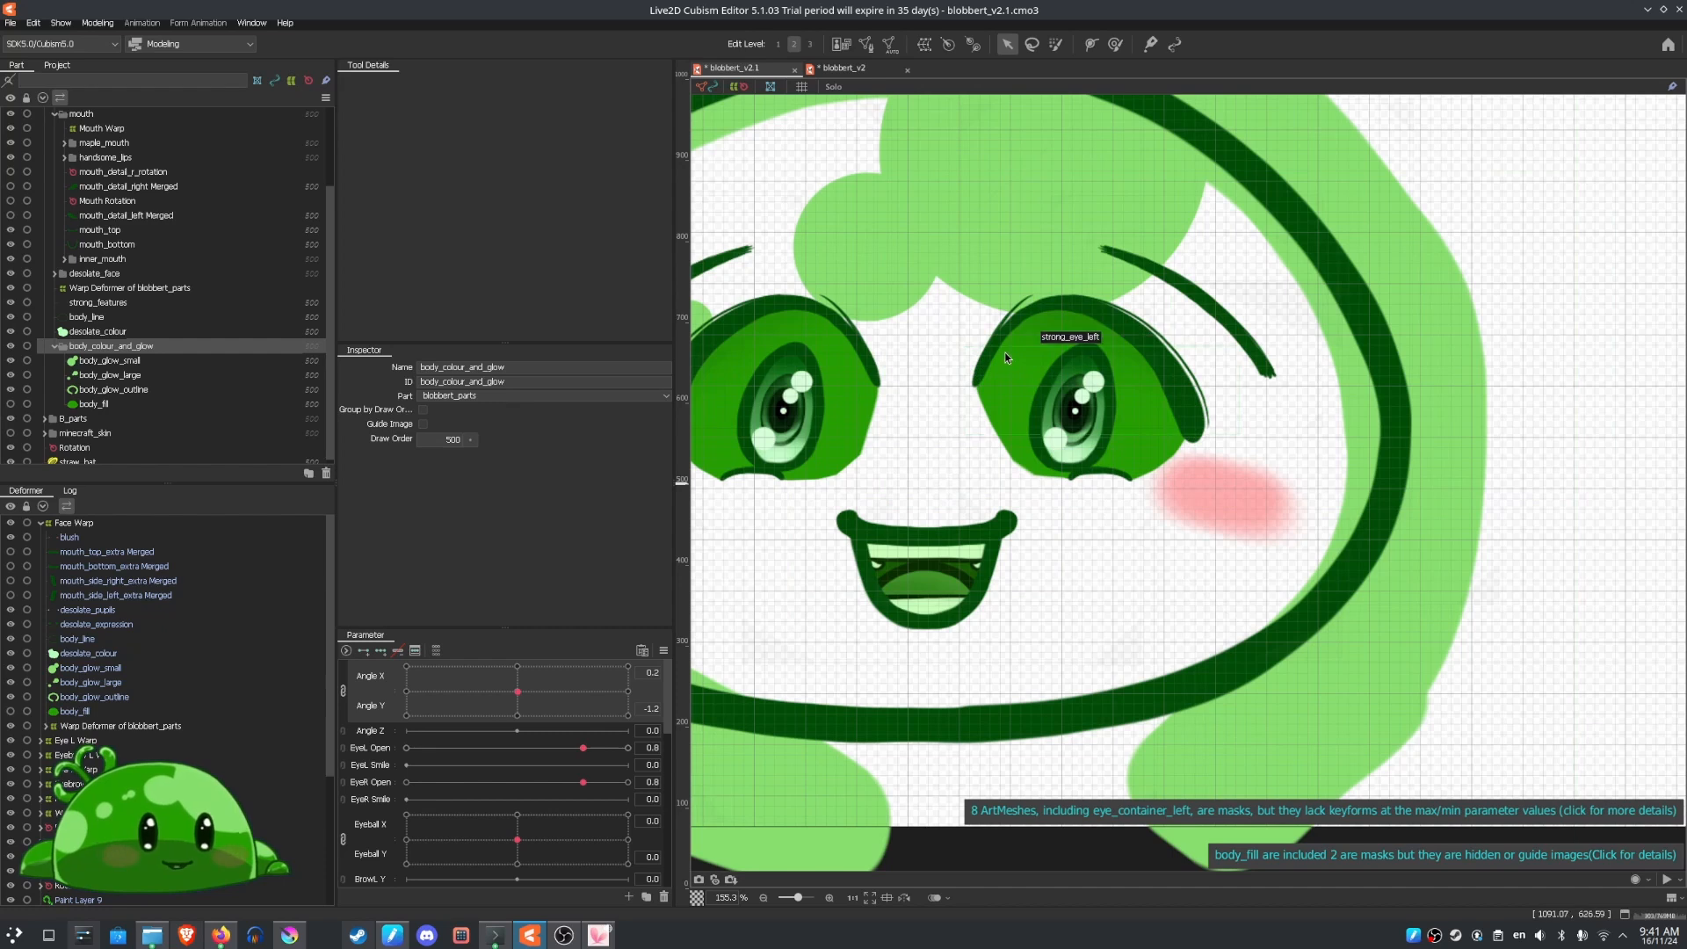
Expand the left_eye part and select the eye_shadow_left mesh to show its clipping settings
scroll(98, 280, "up", 3)
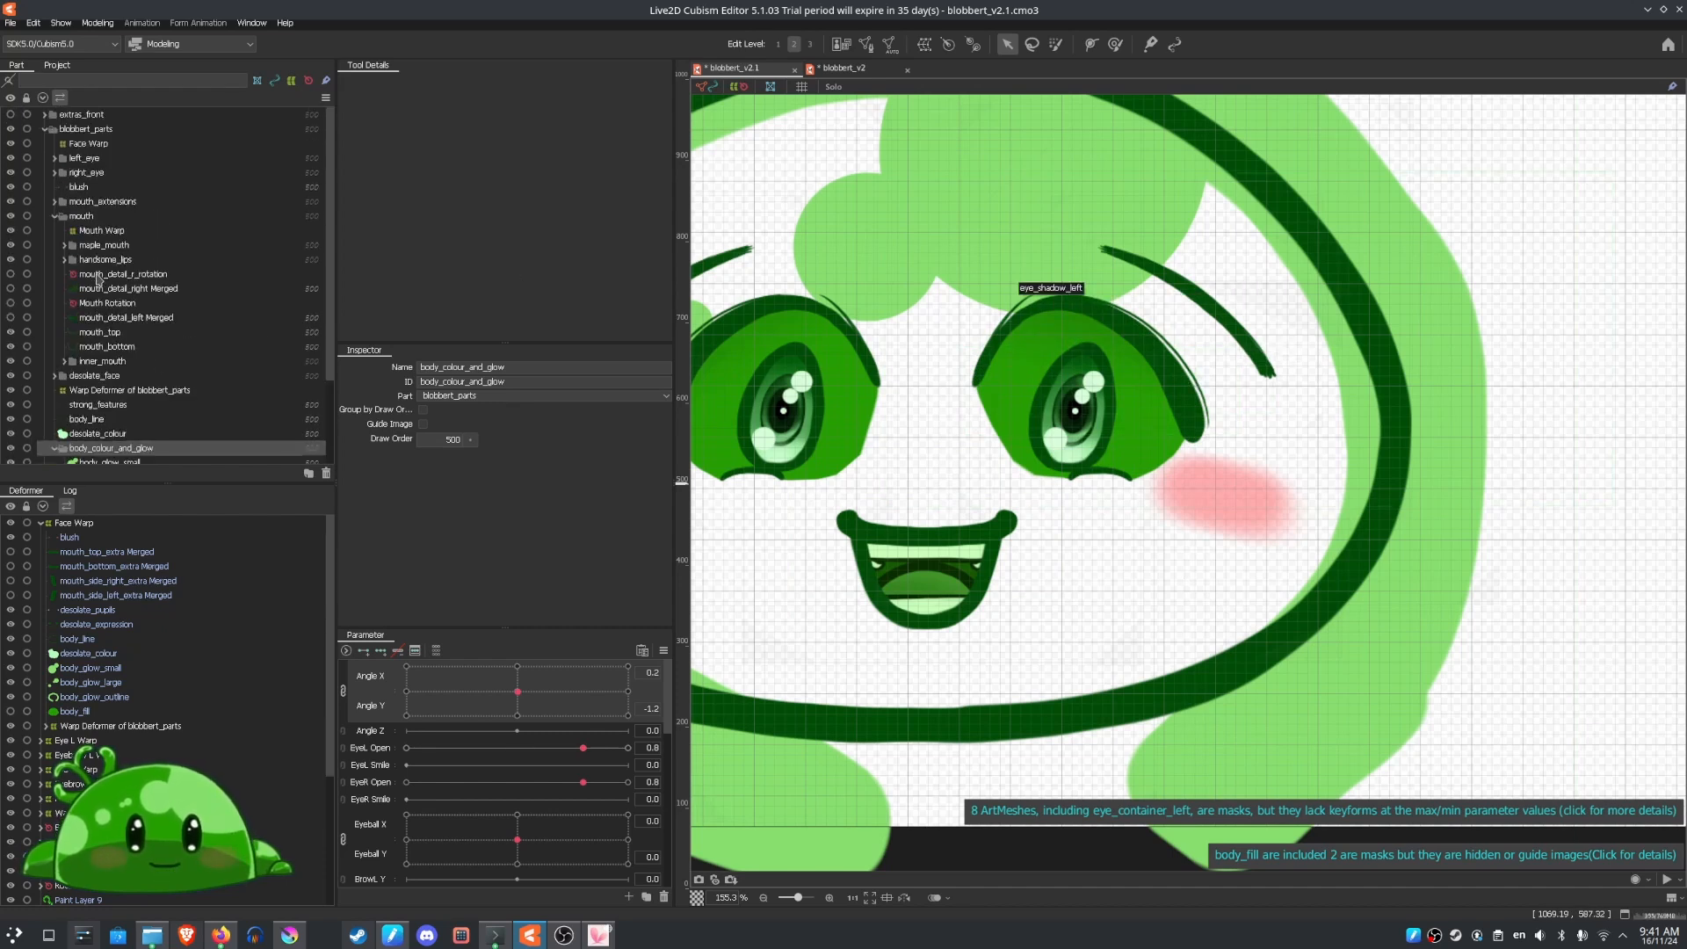
left_click(56, 158)
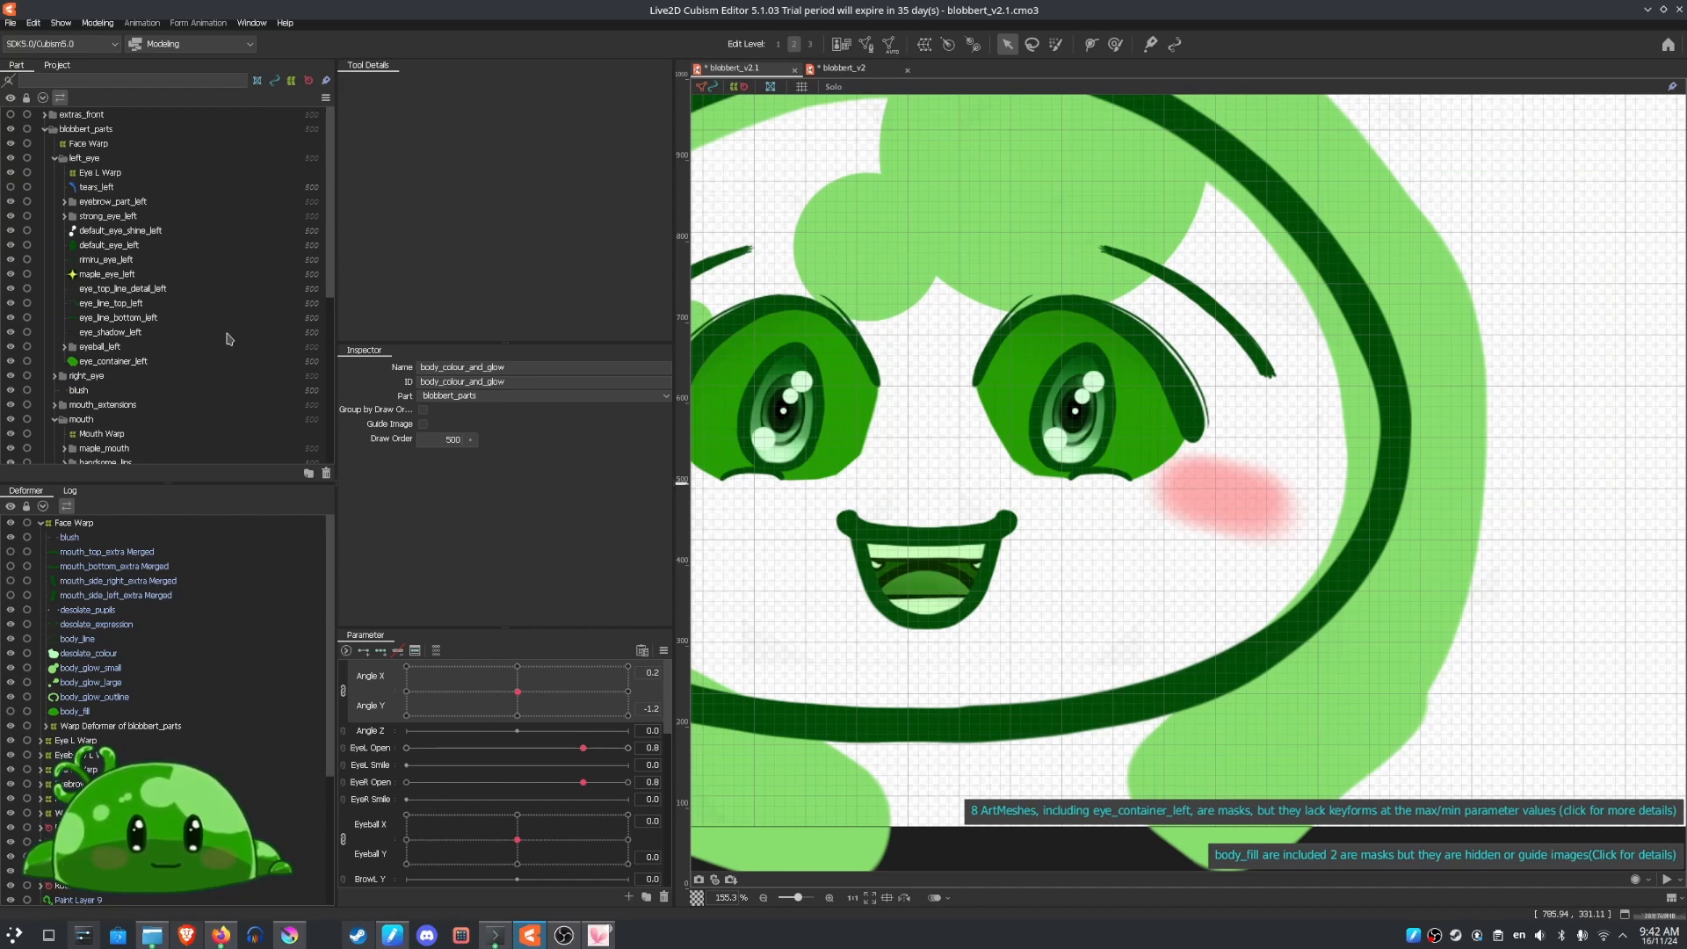
left_click(110, 333)
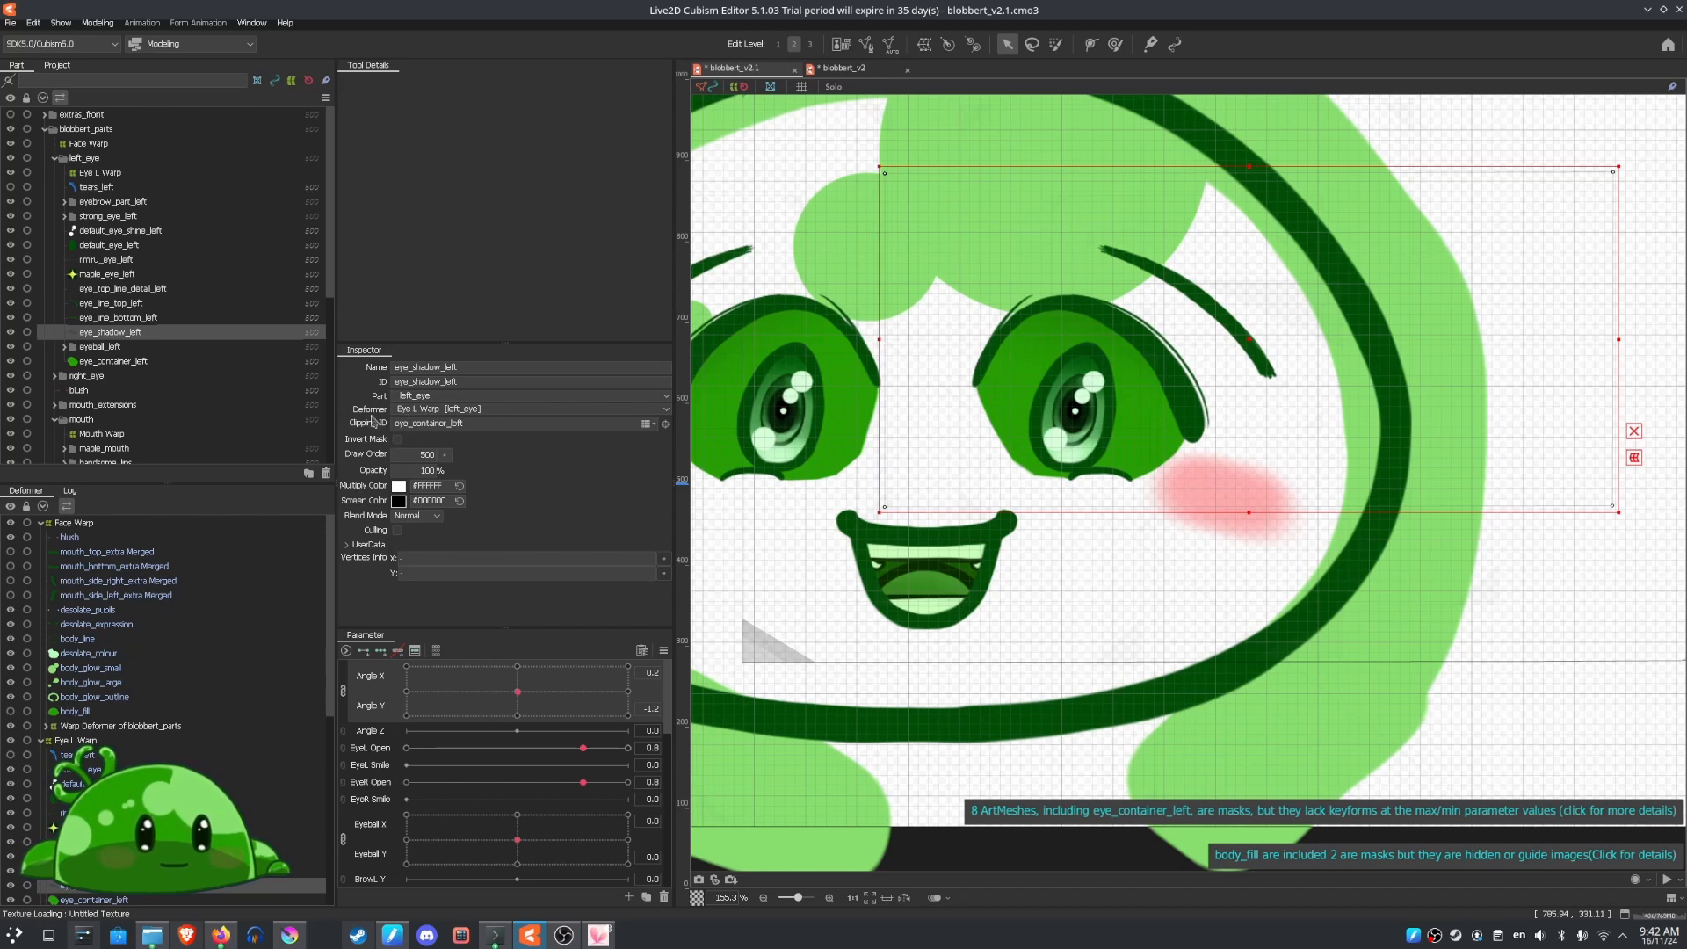
Hide the eye_container_left mask to reveal the unclipped eye shadow, and show the mask again
left_click(11, 361)
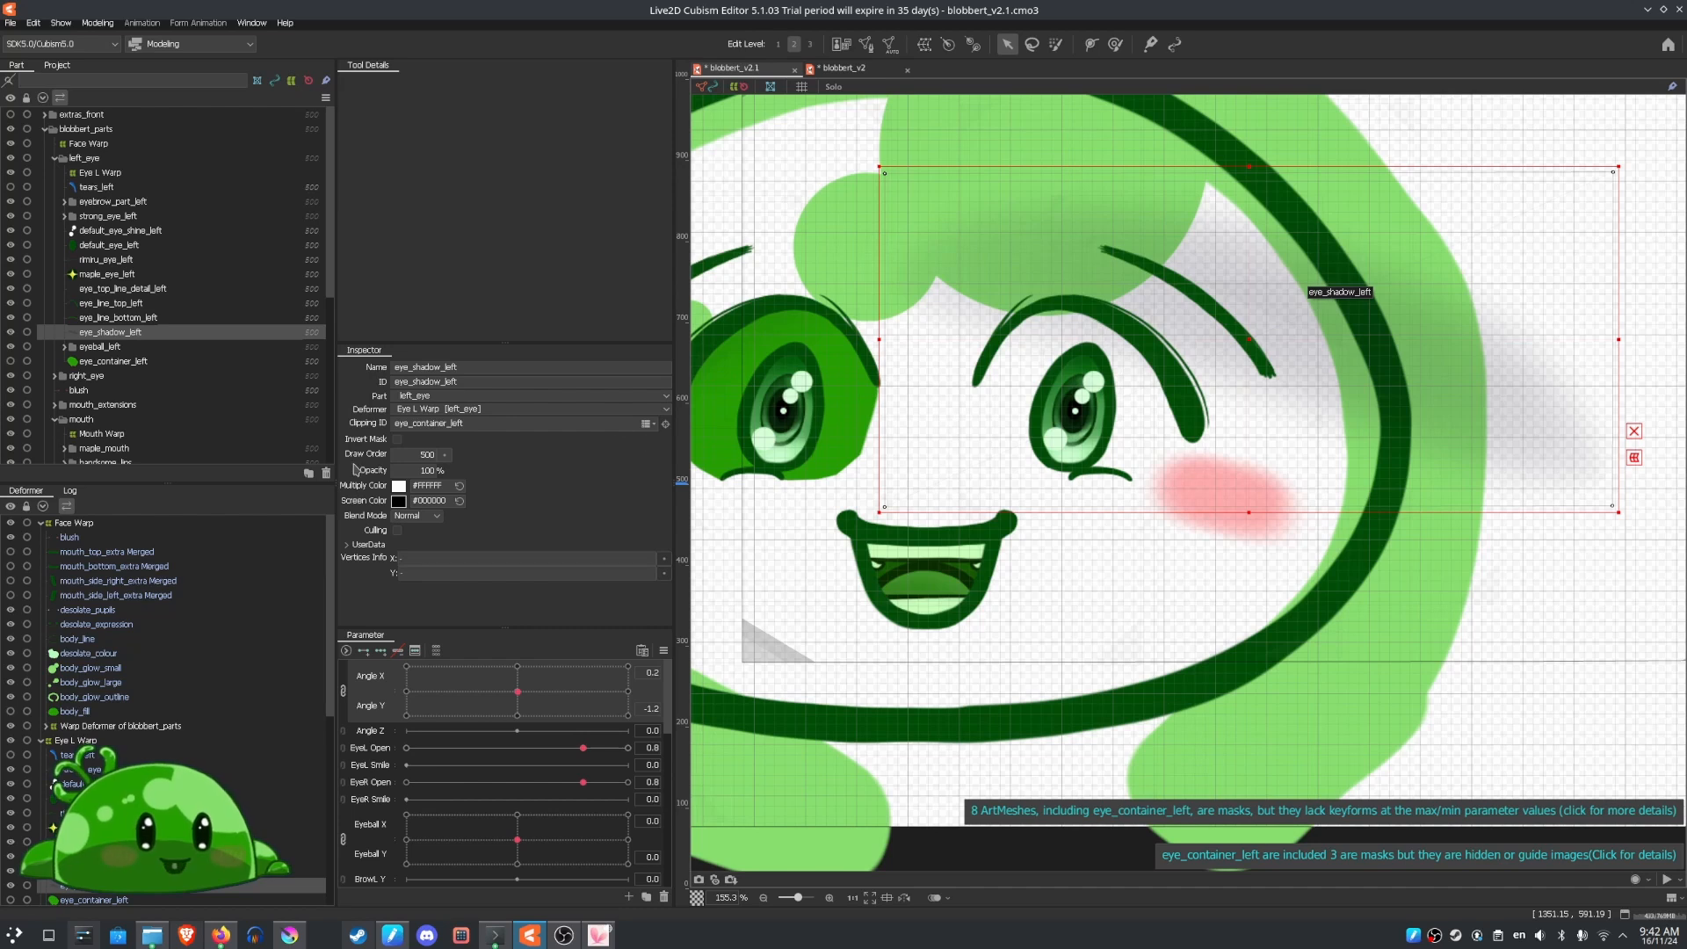
left_click(11, 363)
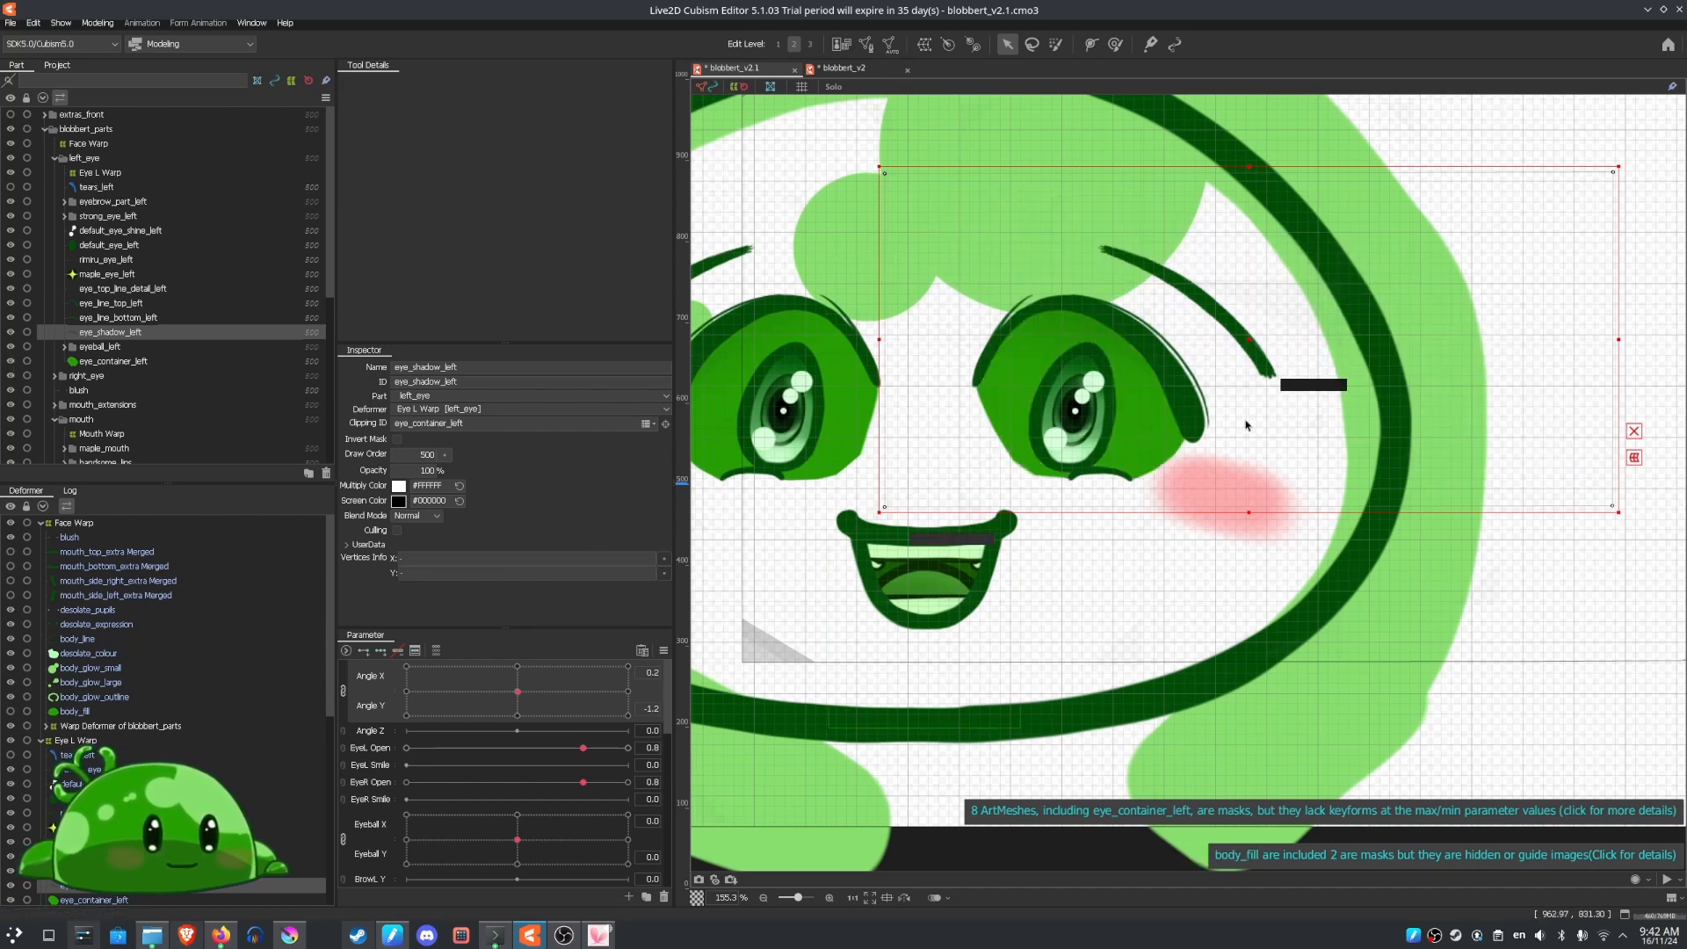
scroll(1434, 395, "down", 3)
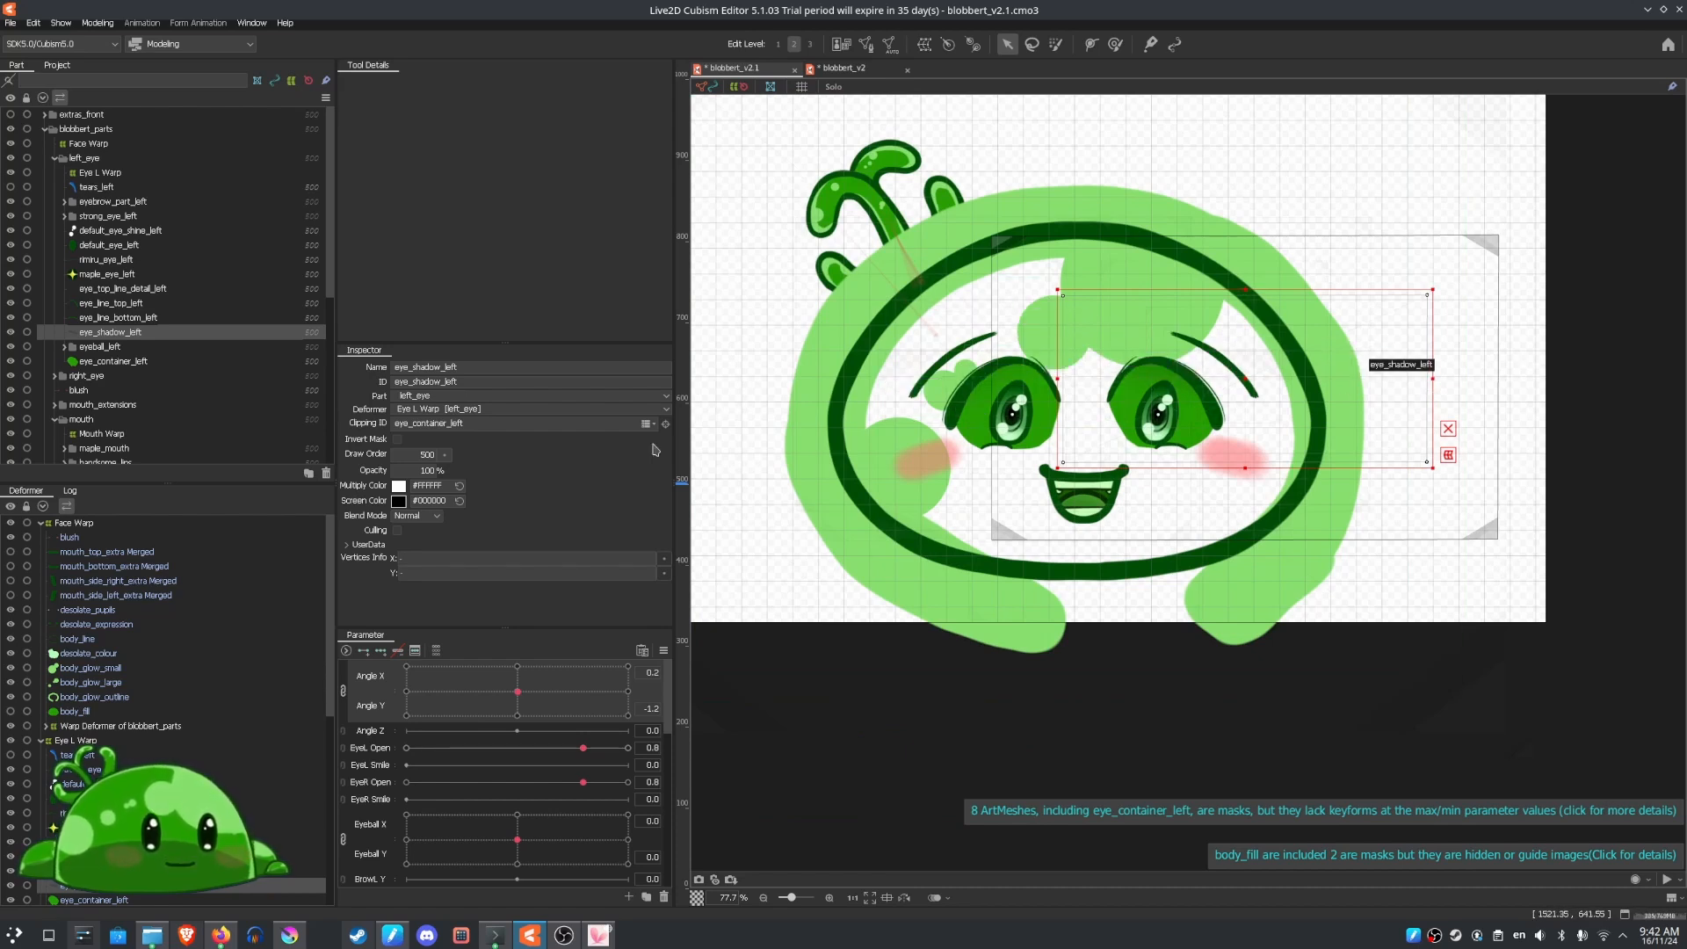
Reset the head's Angle X and Angle Y both to 0.0
left_click_drag(549, 723, 522, 696)
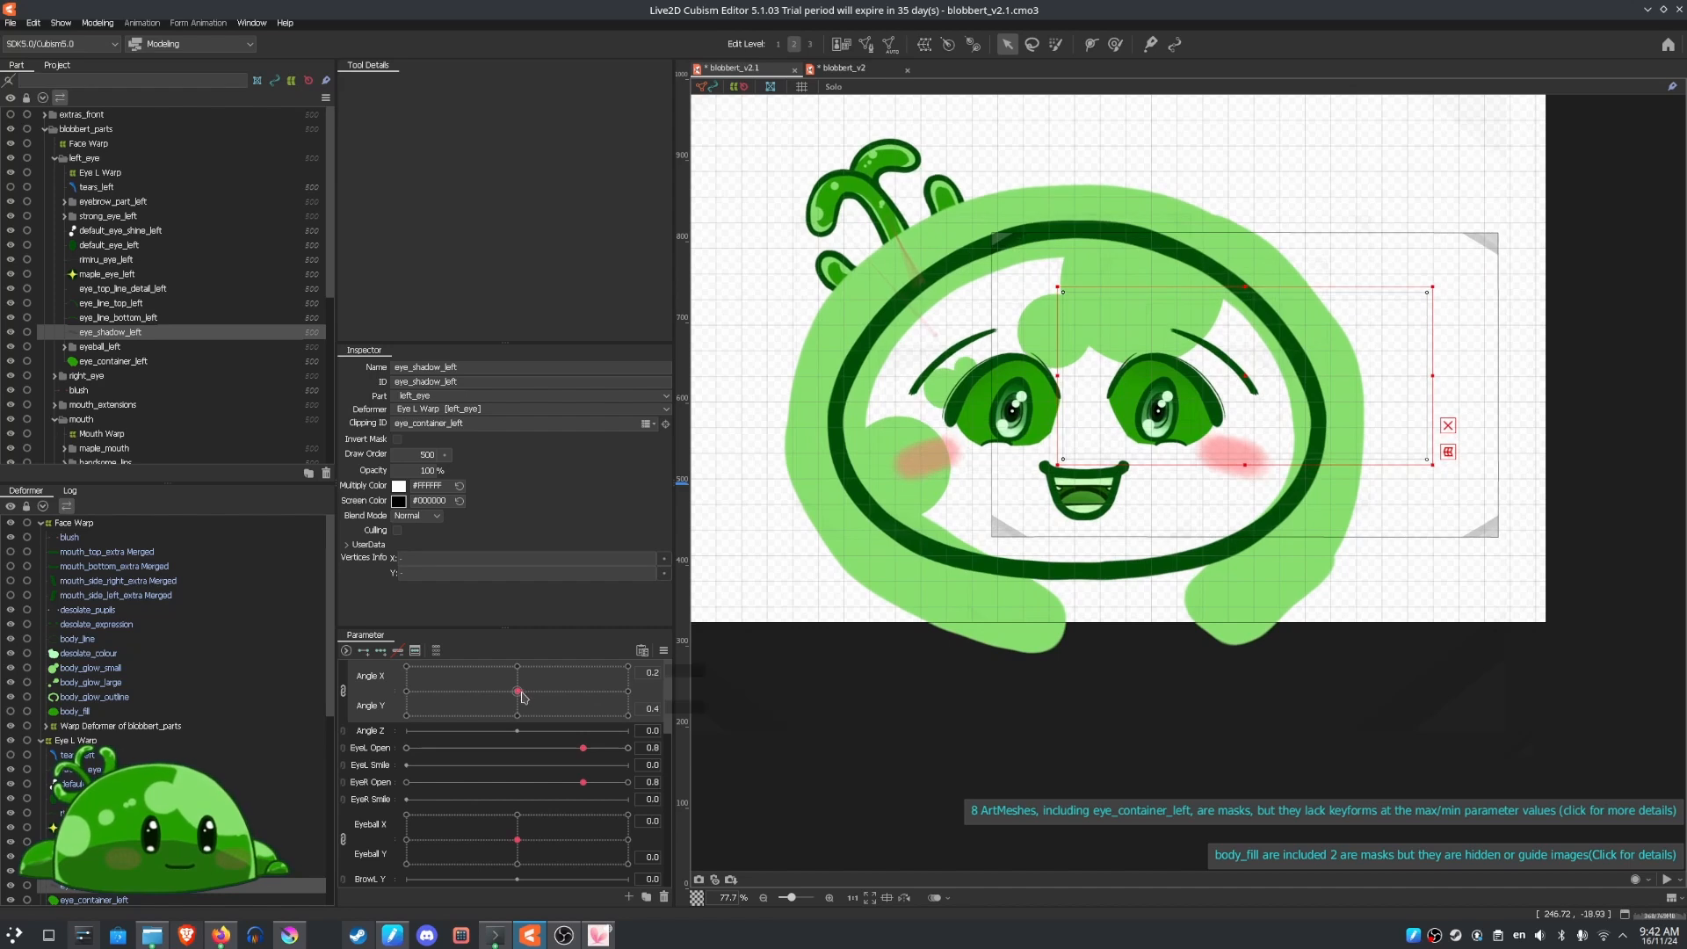
left_click(651, 672)
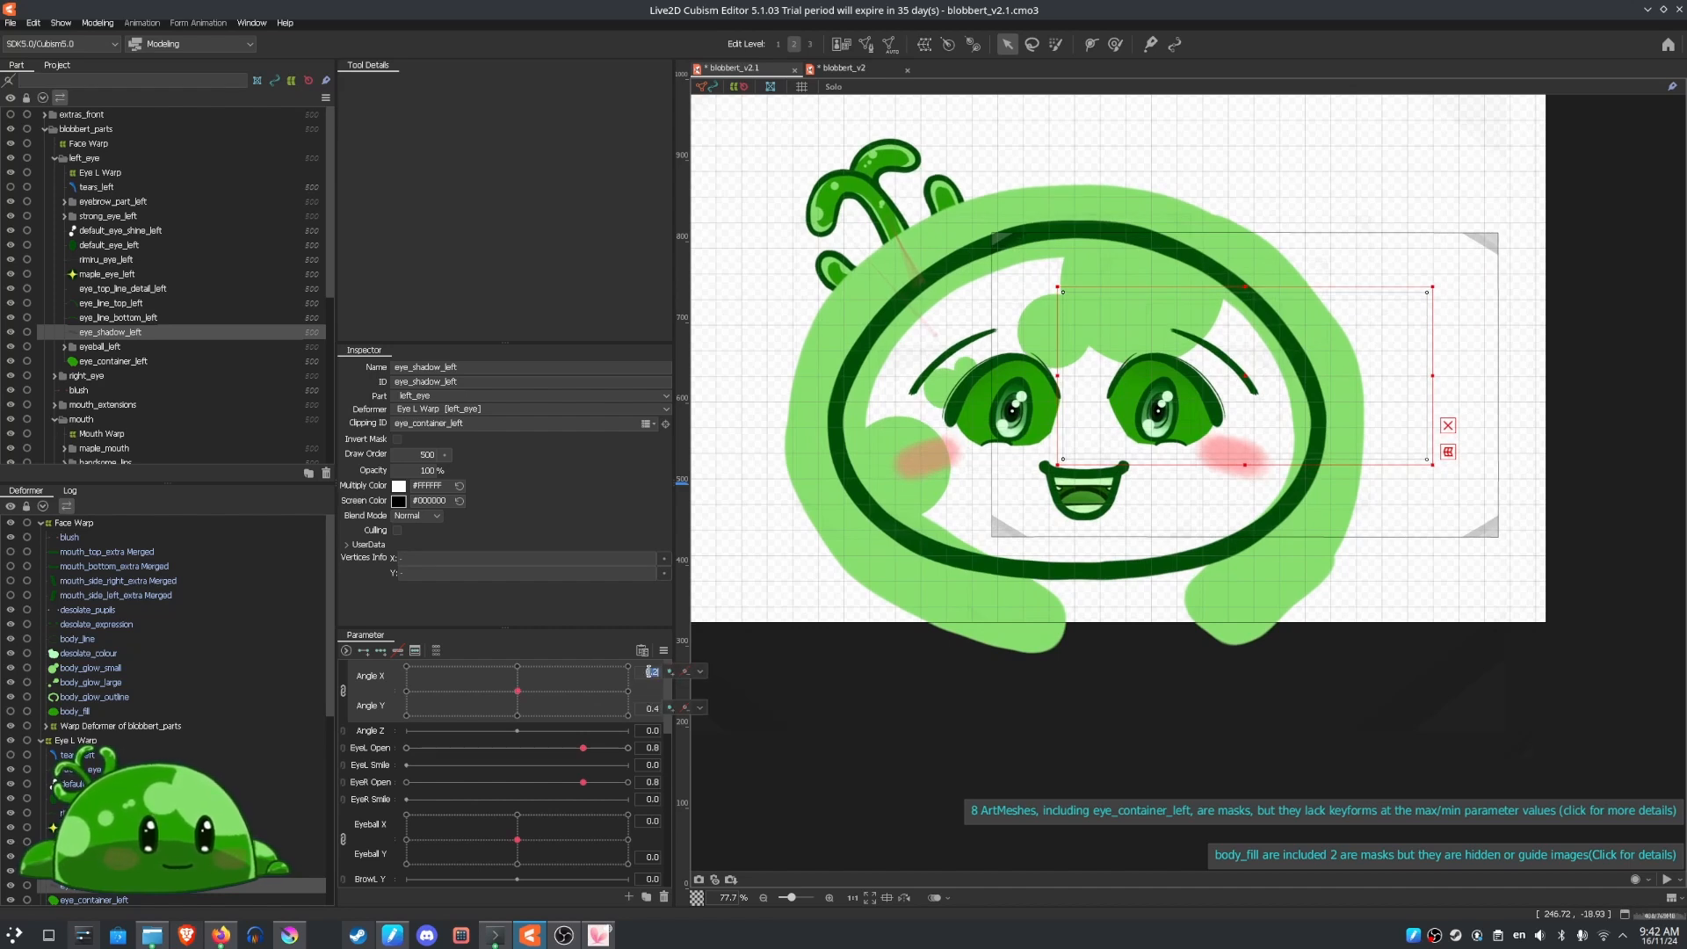
left_click(652, 709)
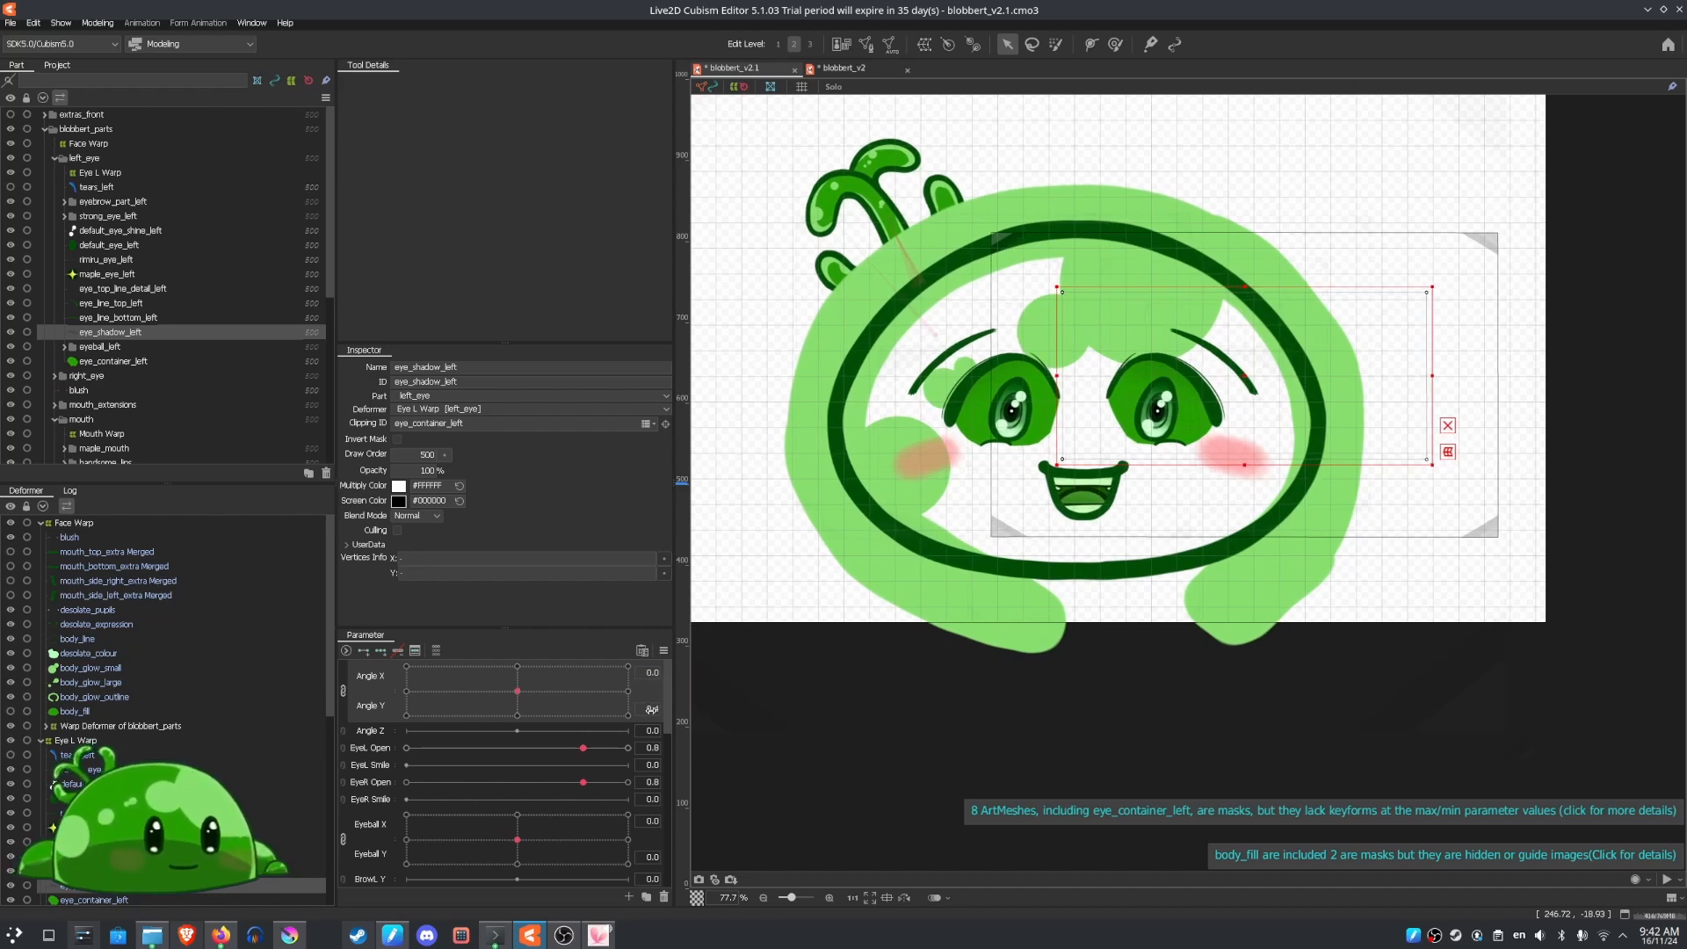
type("0")
key("Return")
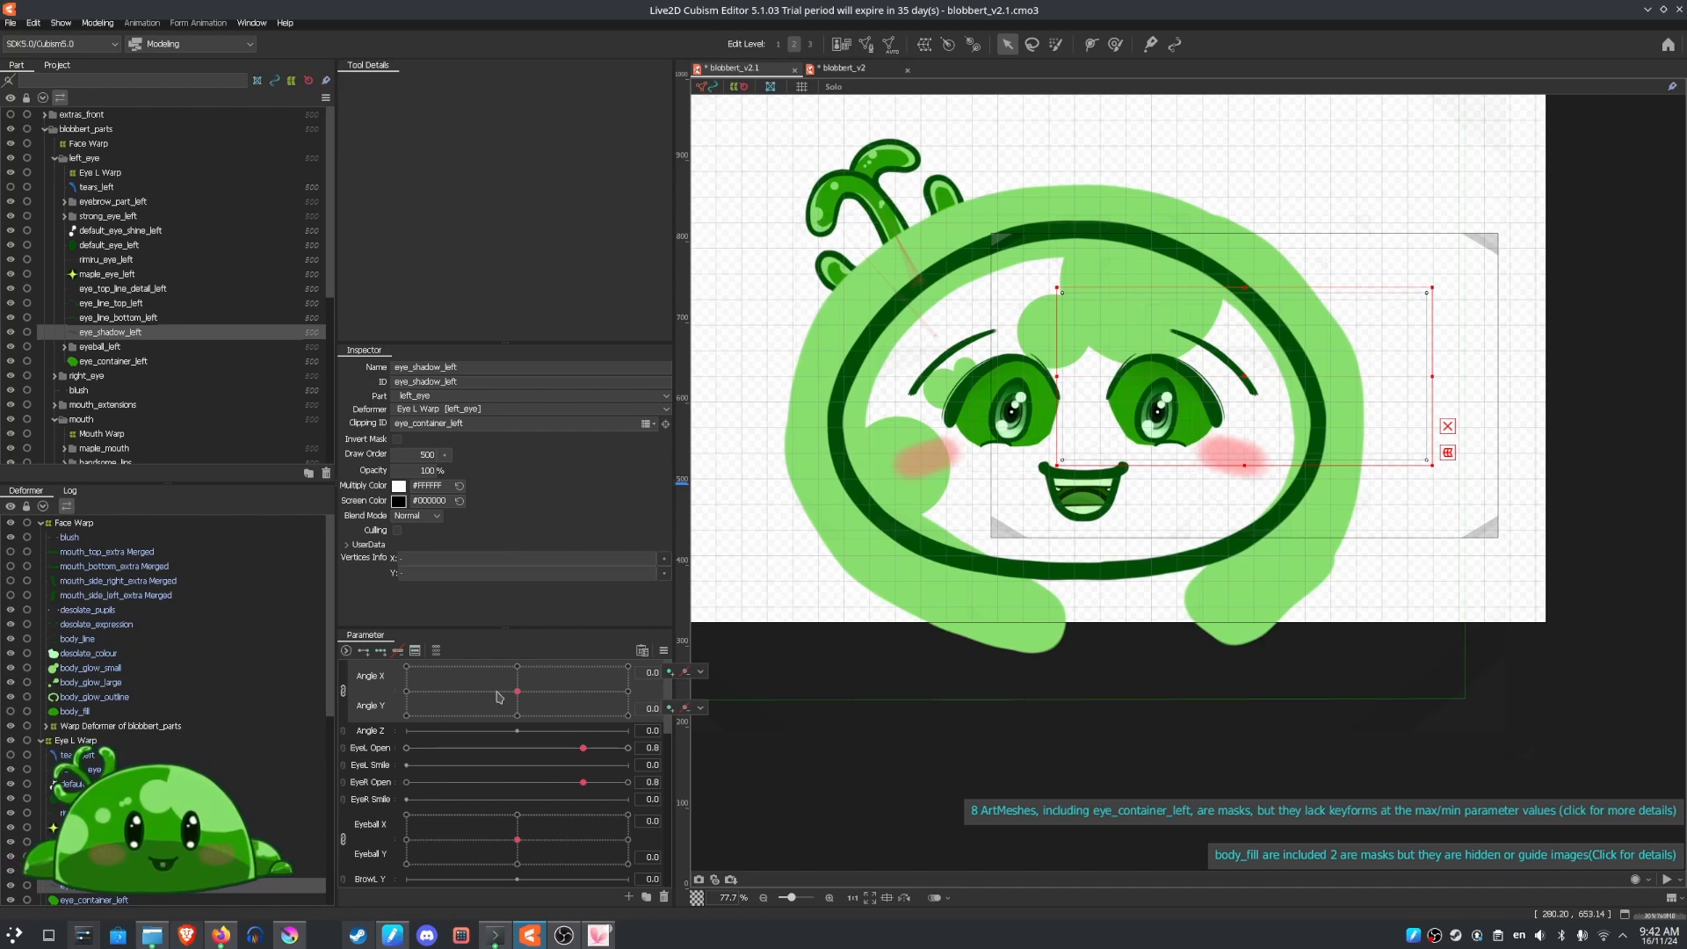
Show the body_fill mesh inside body_colour_and_glow again and clear the mesh selection
scroll(172, 396, "down", 5)
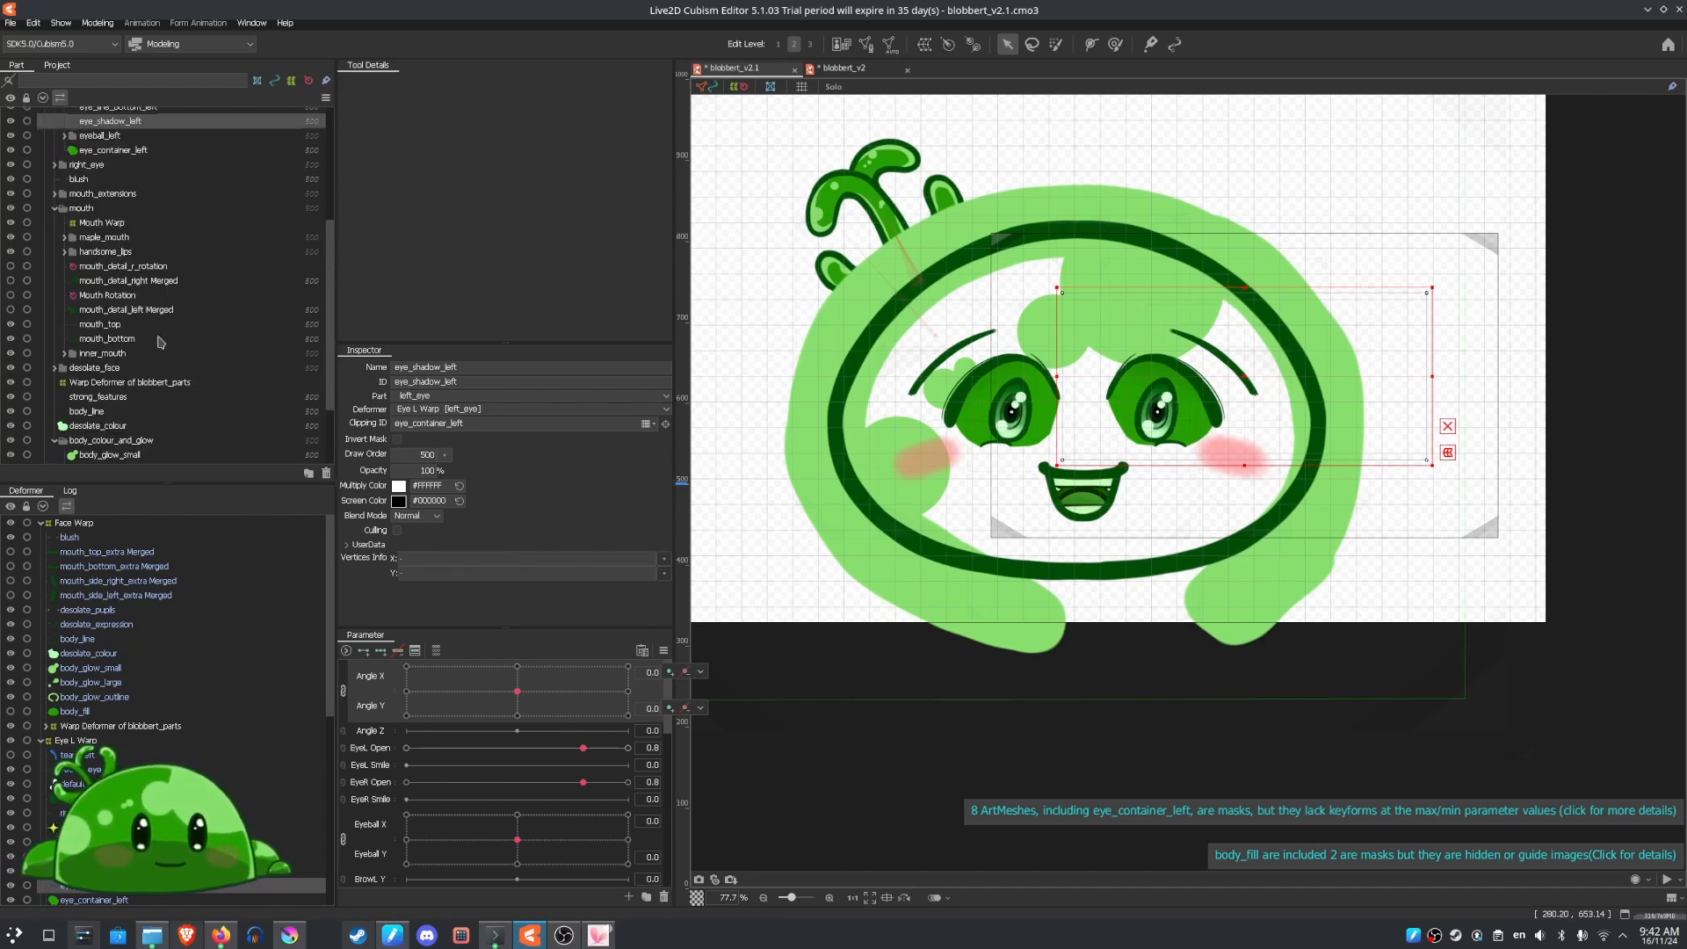
scroll(161, 342, "up", 1)
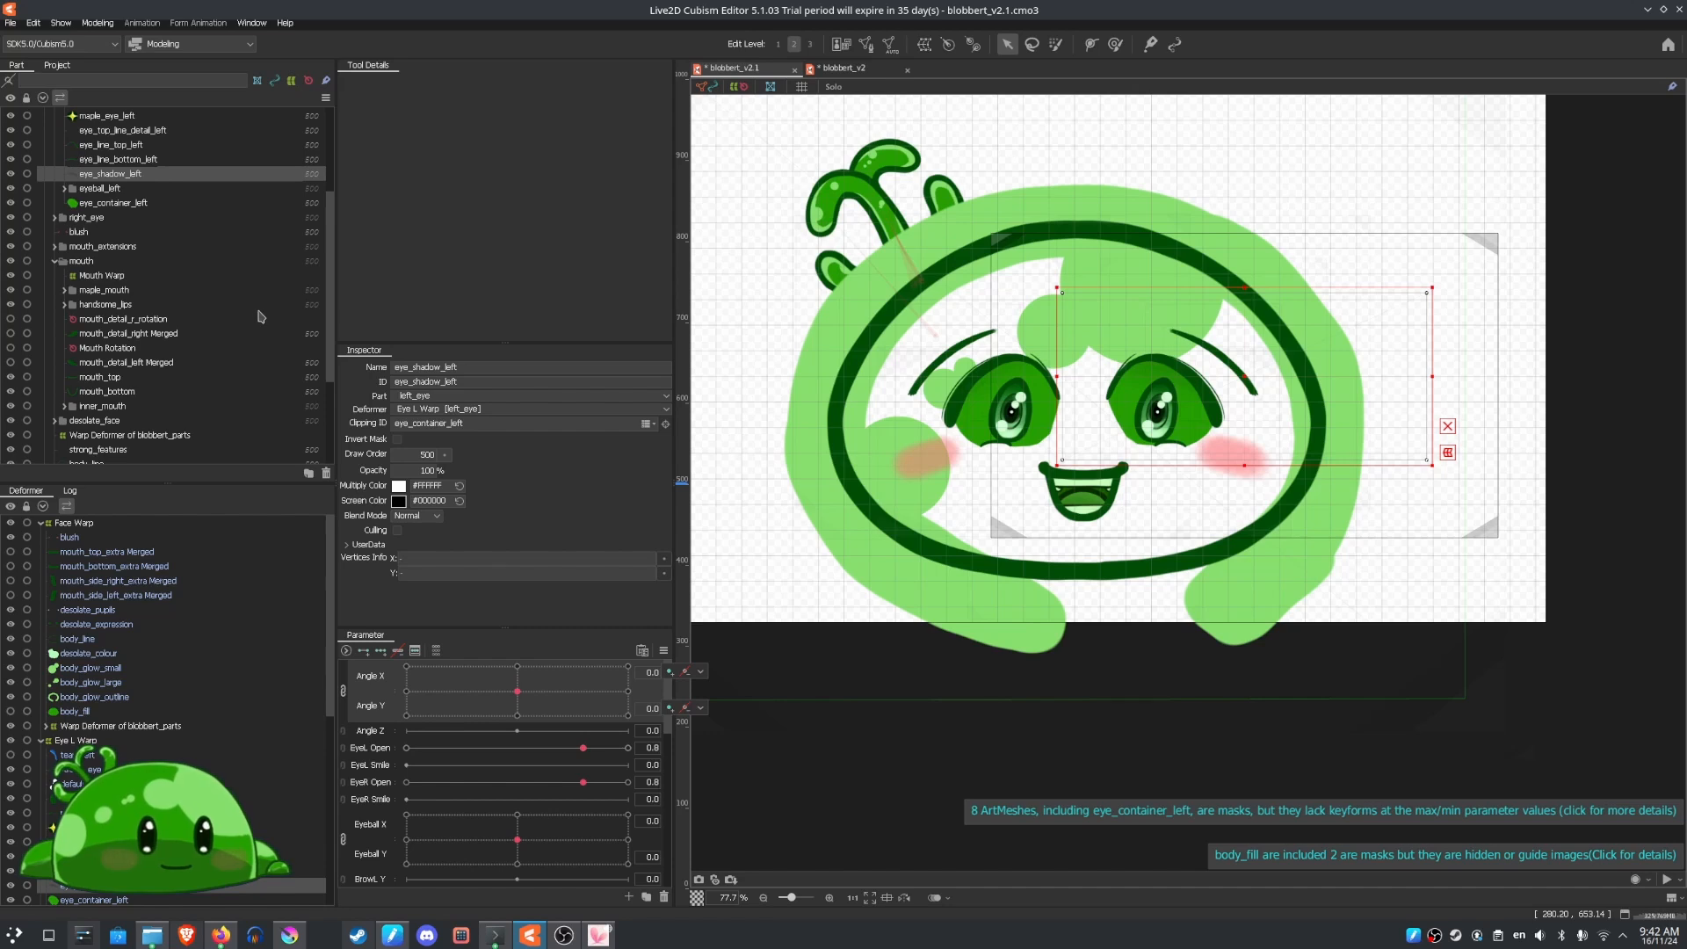
scroll(1088, 425, "up", 1)
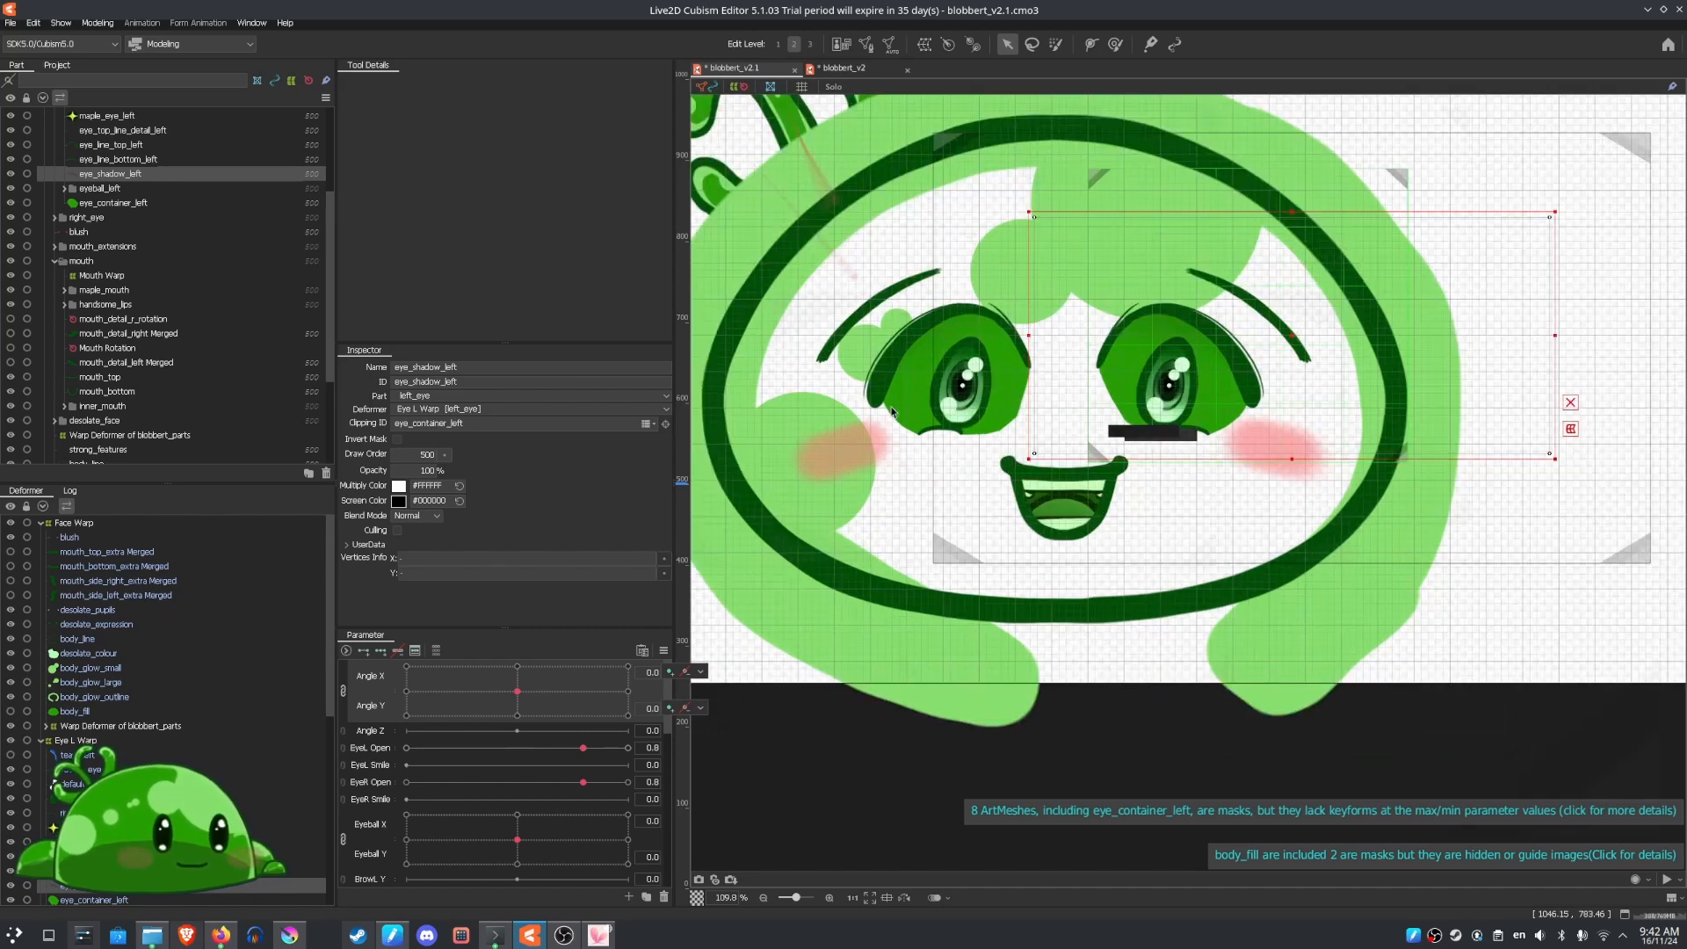
scroll(926, 385, "up", 1)
scroll(926, 381, "down", 1)
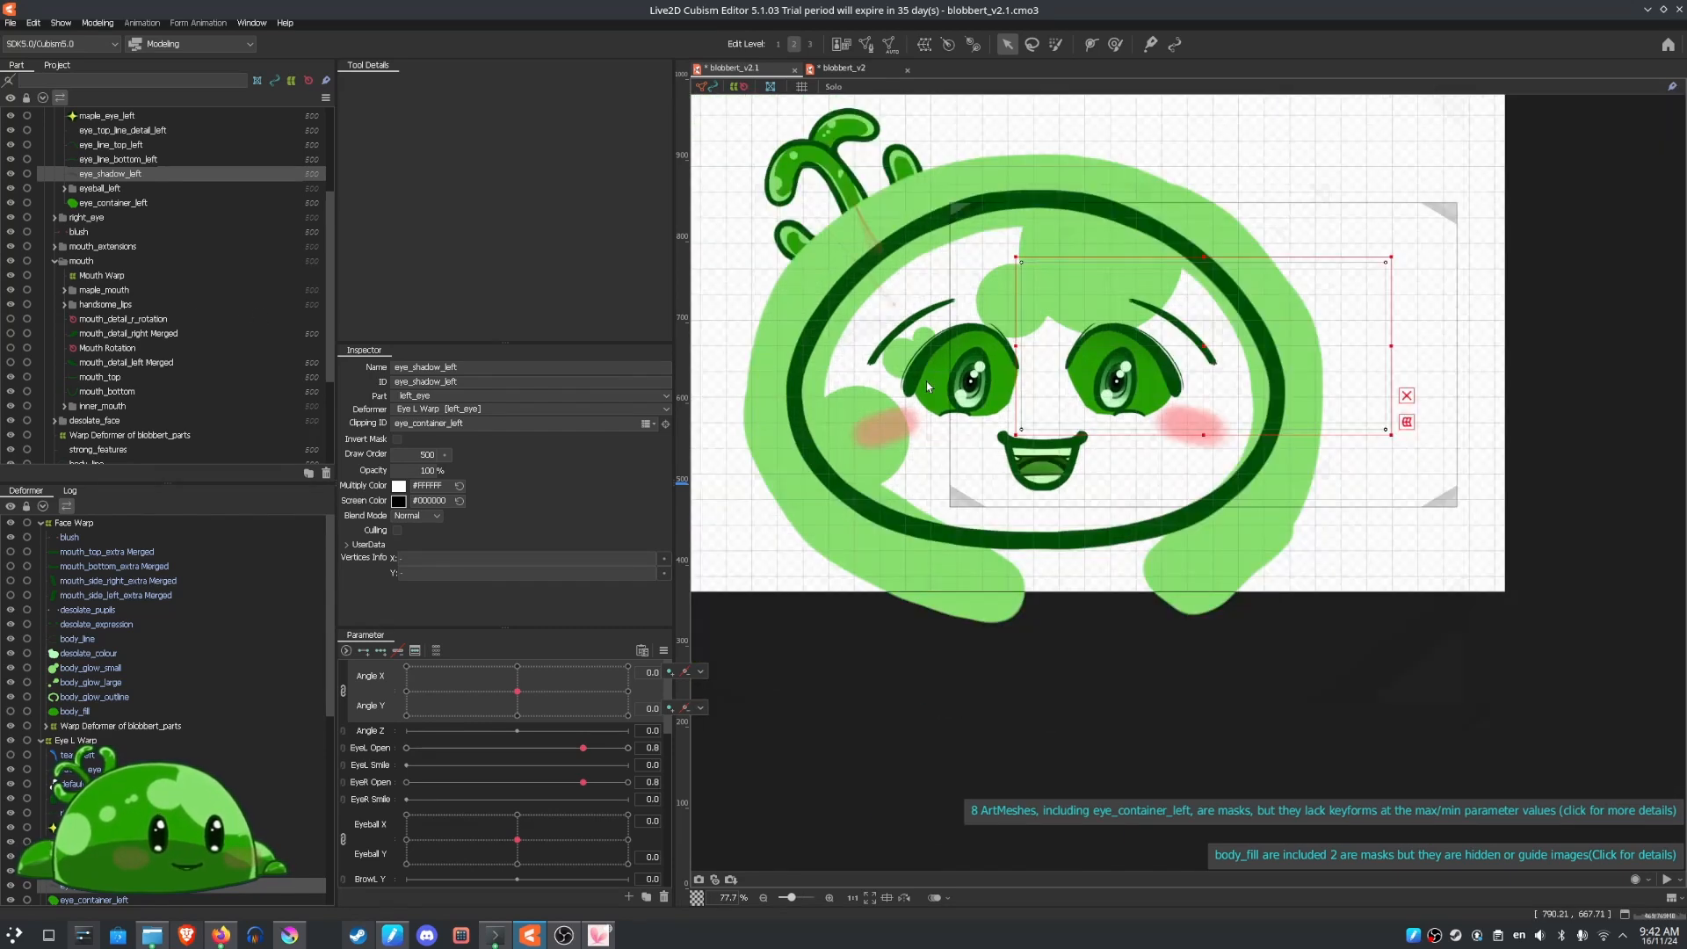
scroll(100, 375, "down", 3)
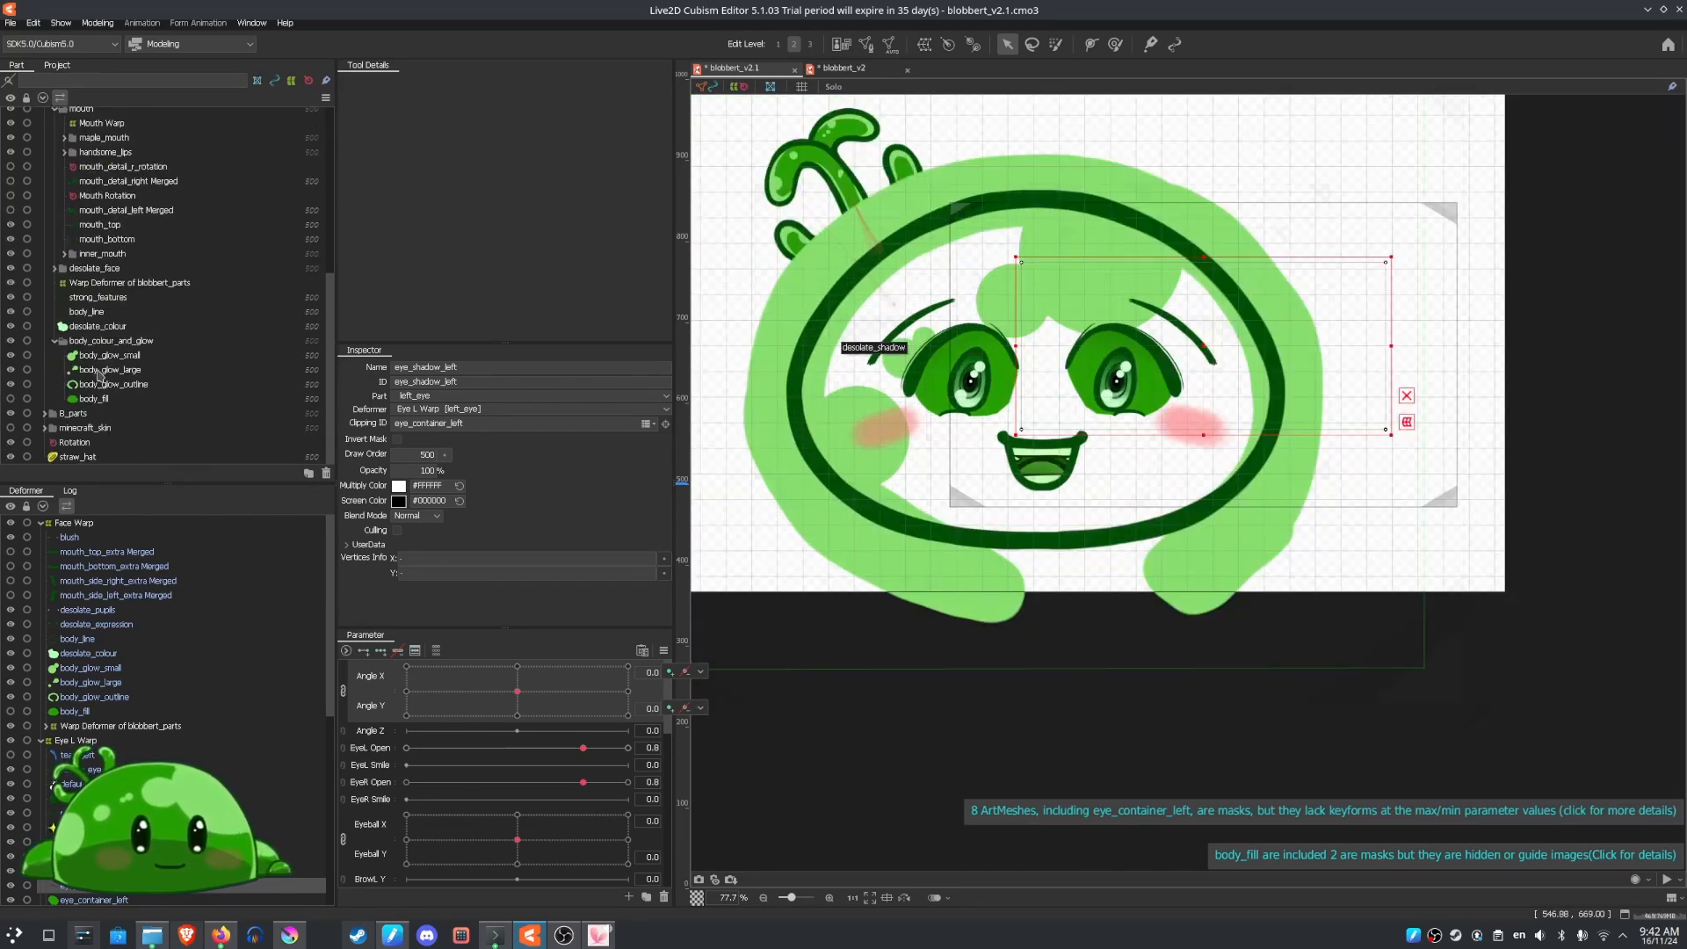
left_click(11, 400)
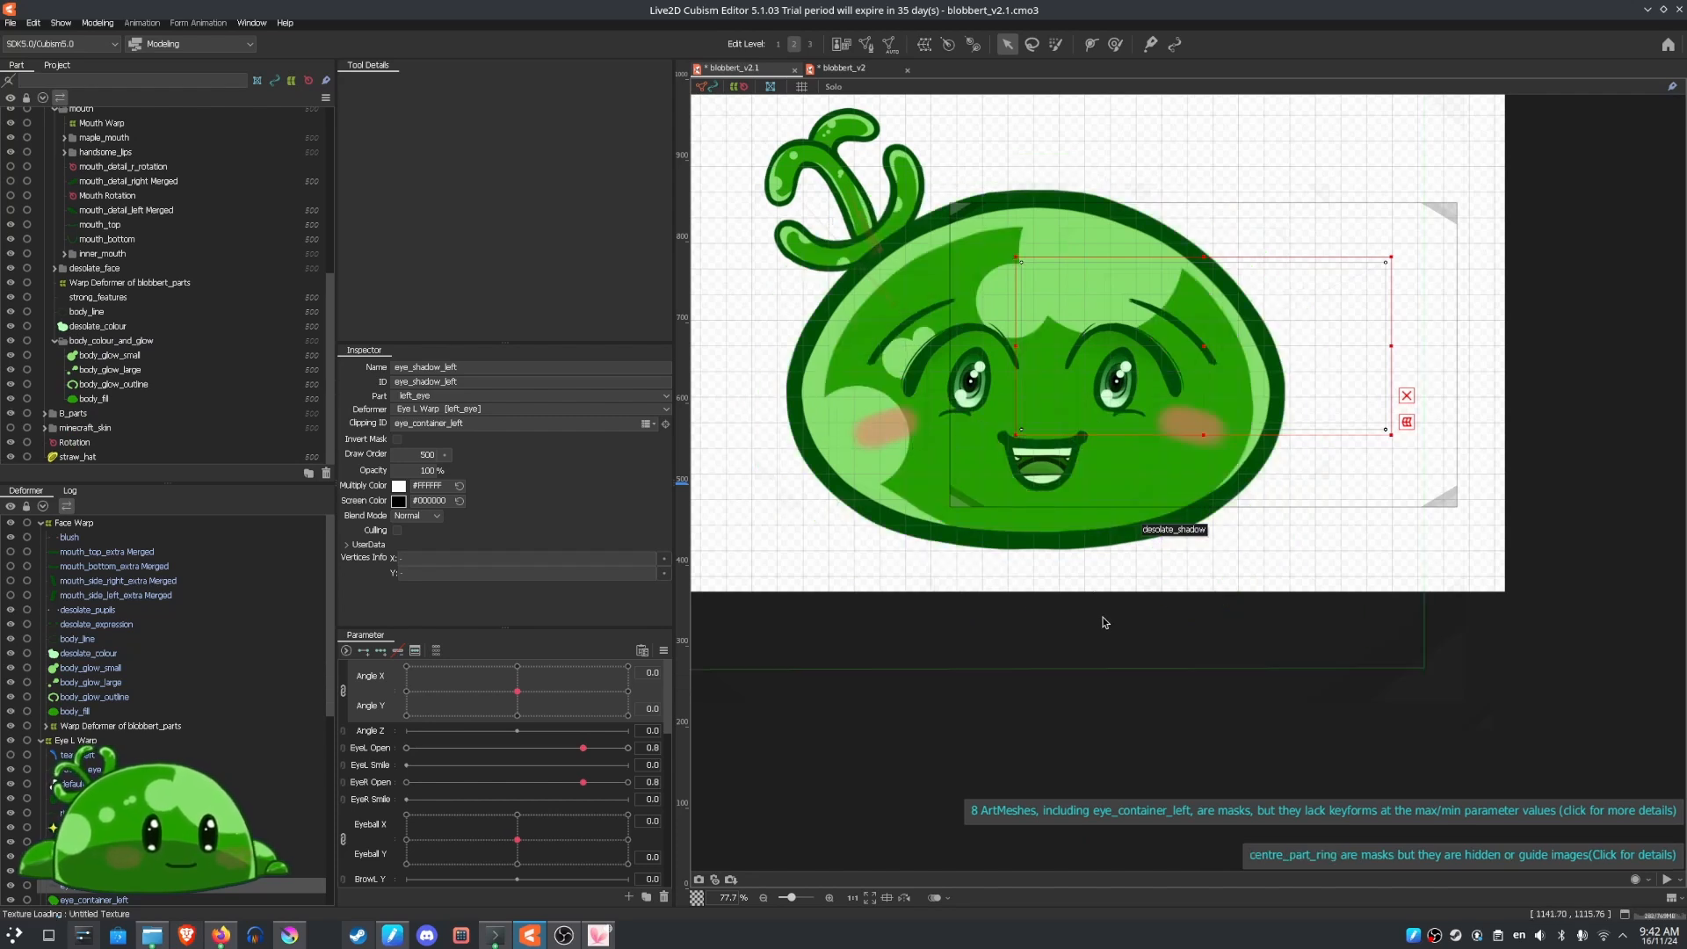
left_click(1025, 731)
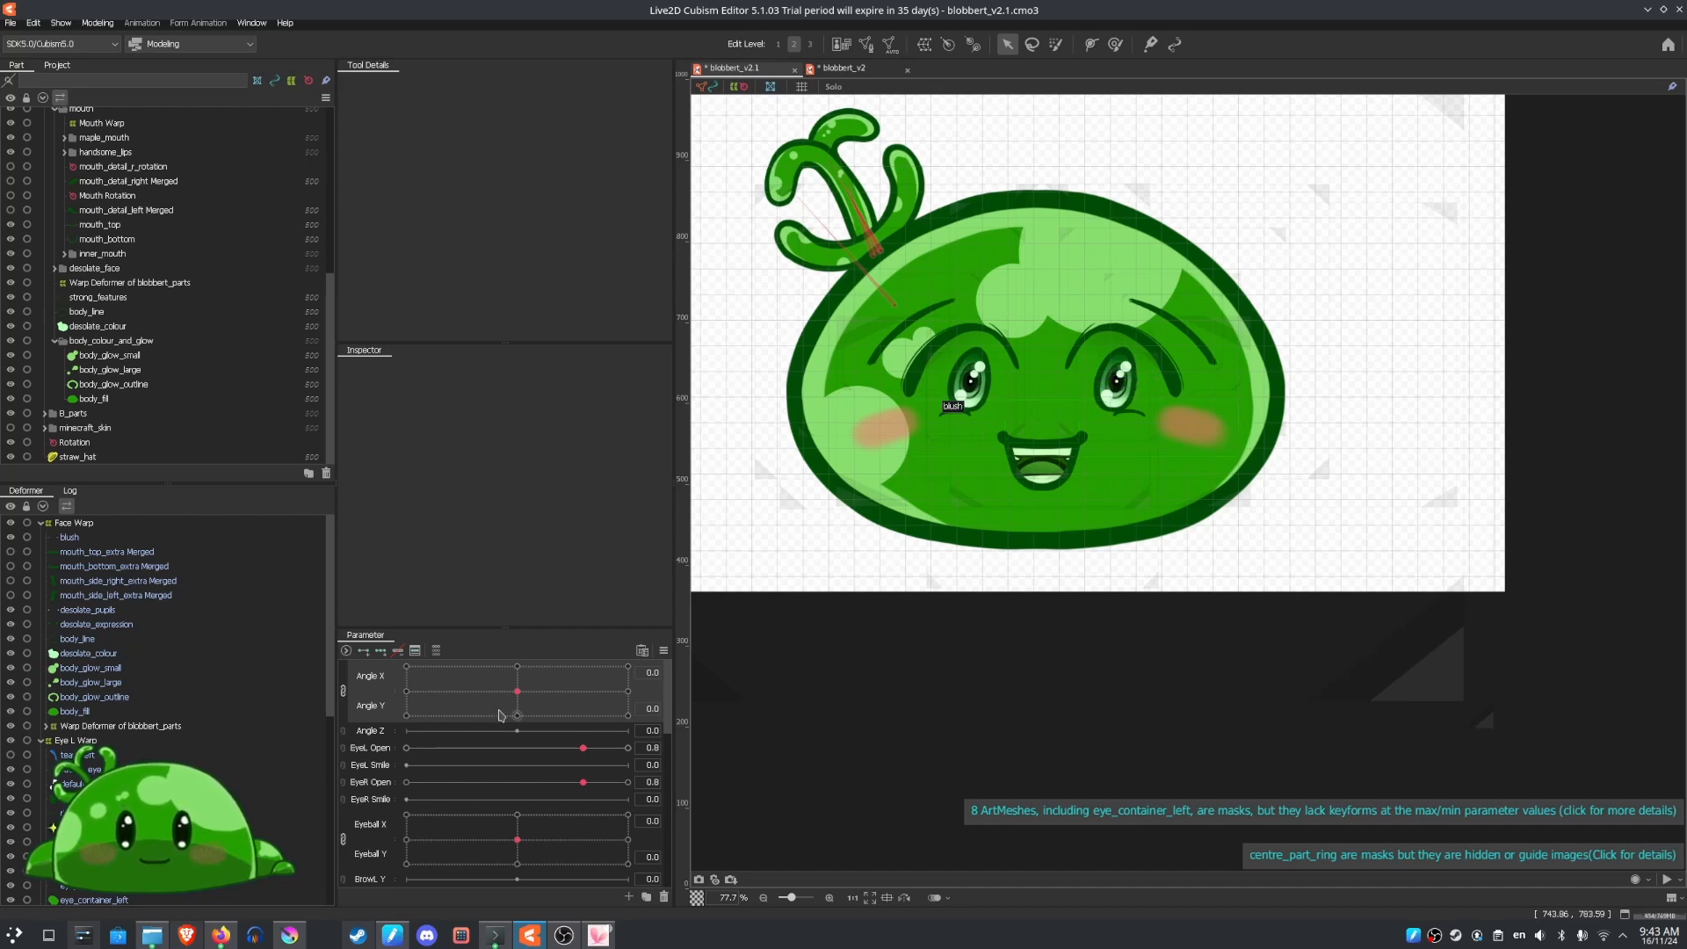
Swing the head to Angle X -30 and Angle Y 30 to preview the face warp, and bring it back near centre
left_click_drag(501, 715, 214, 564)
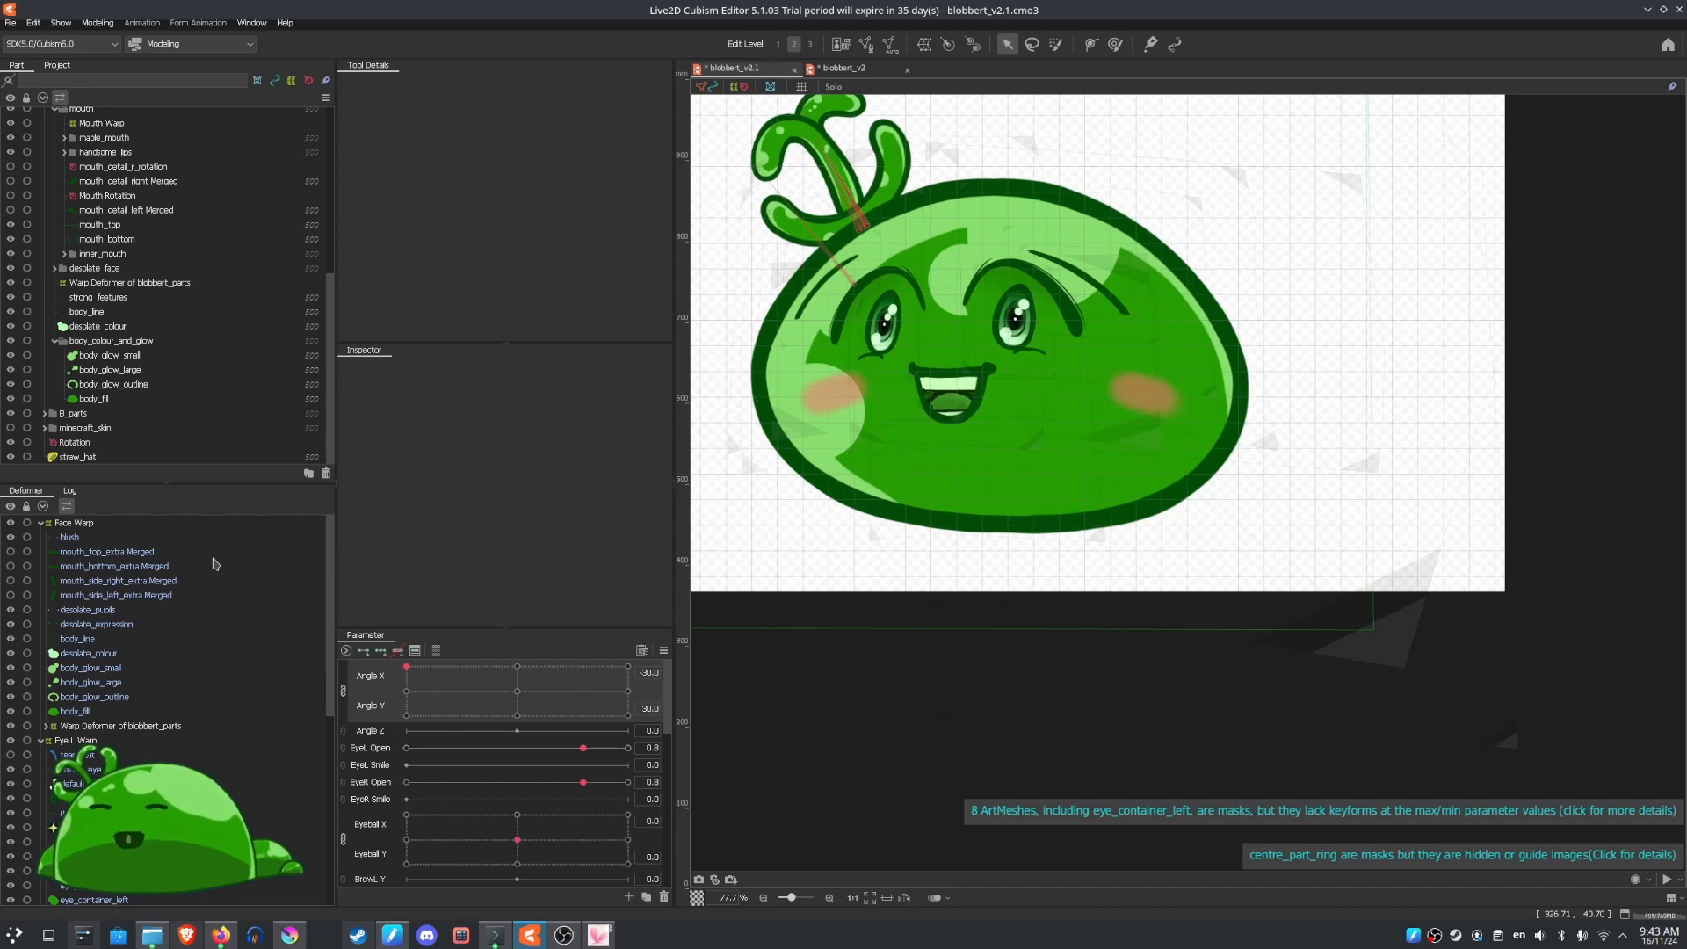
left_click_drag(271, 562, 267, 417)
left_click_drag(407, 667, 519, 698)
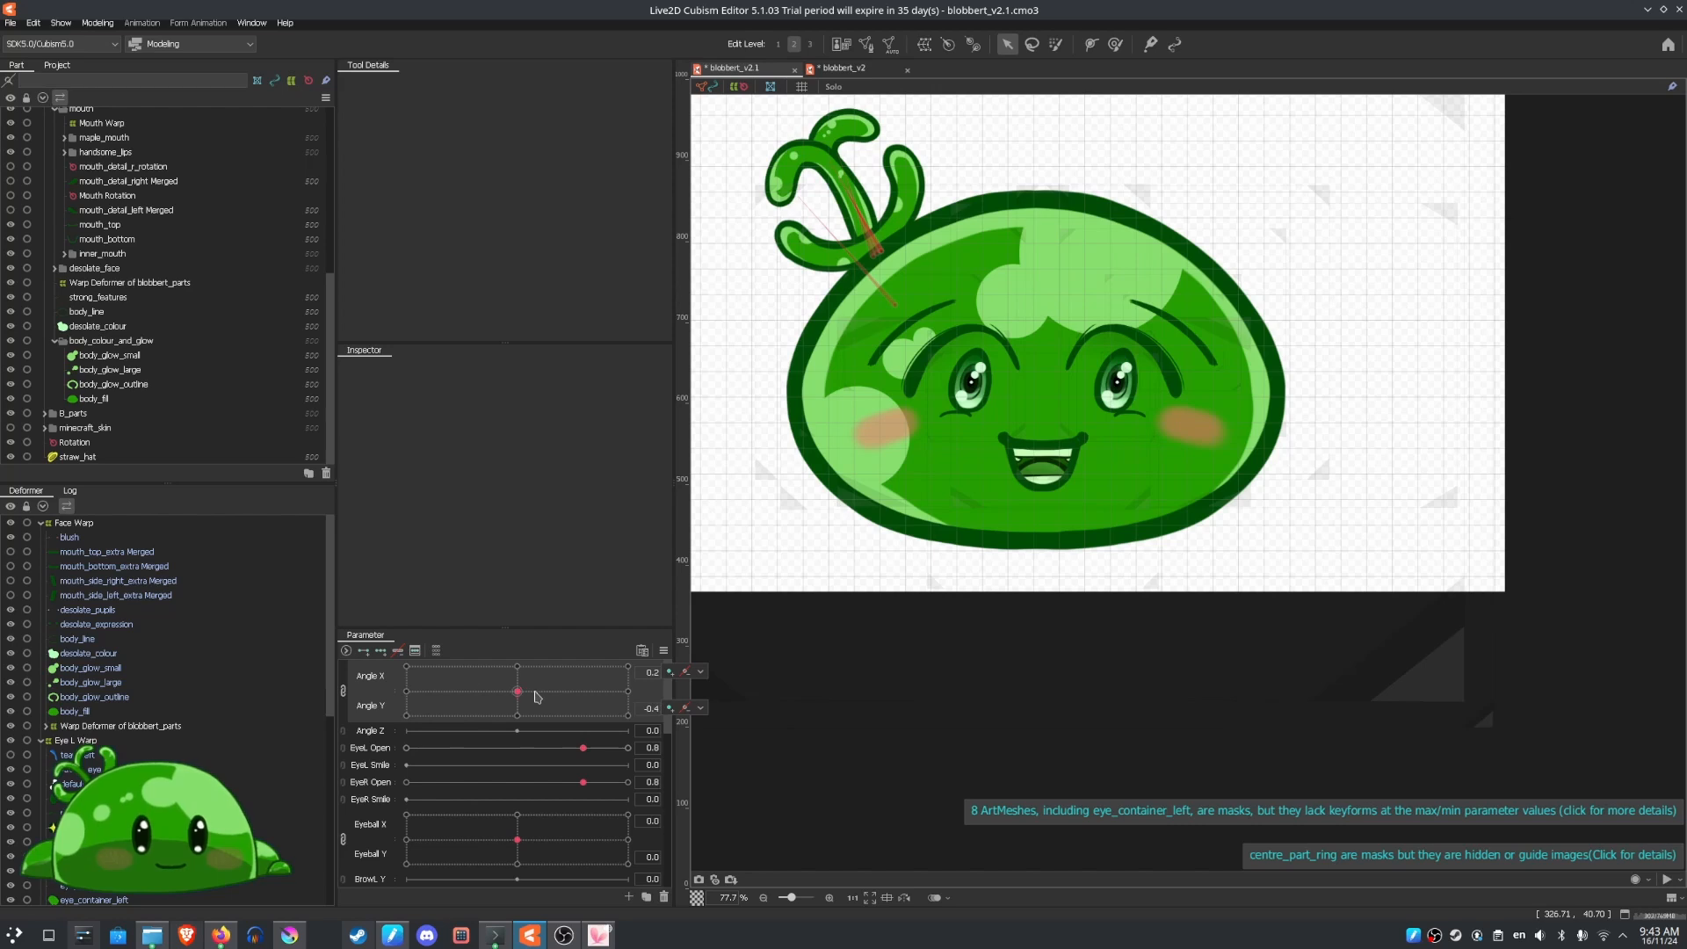
Preview the old expression at 1.0 and reset it to 0.0, and set the handsome expression parameter to 1.0
scroll(666, 706, "down", 10)
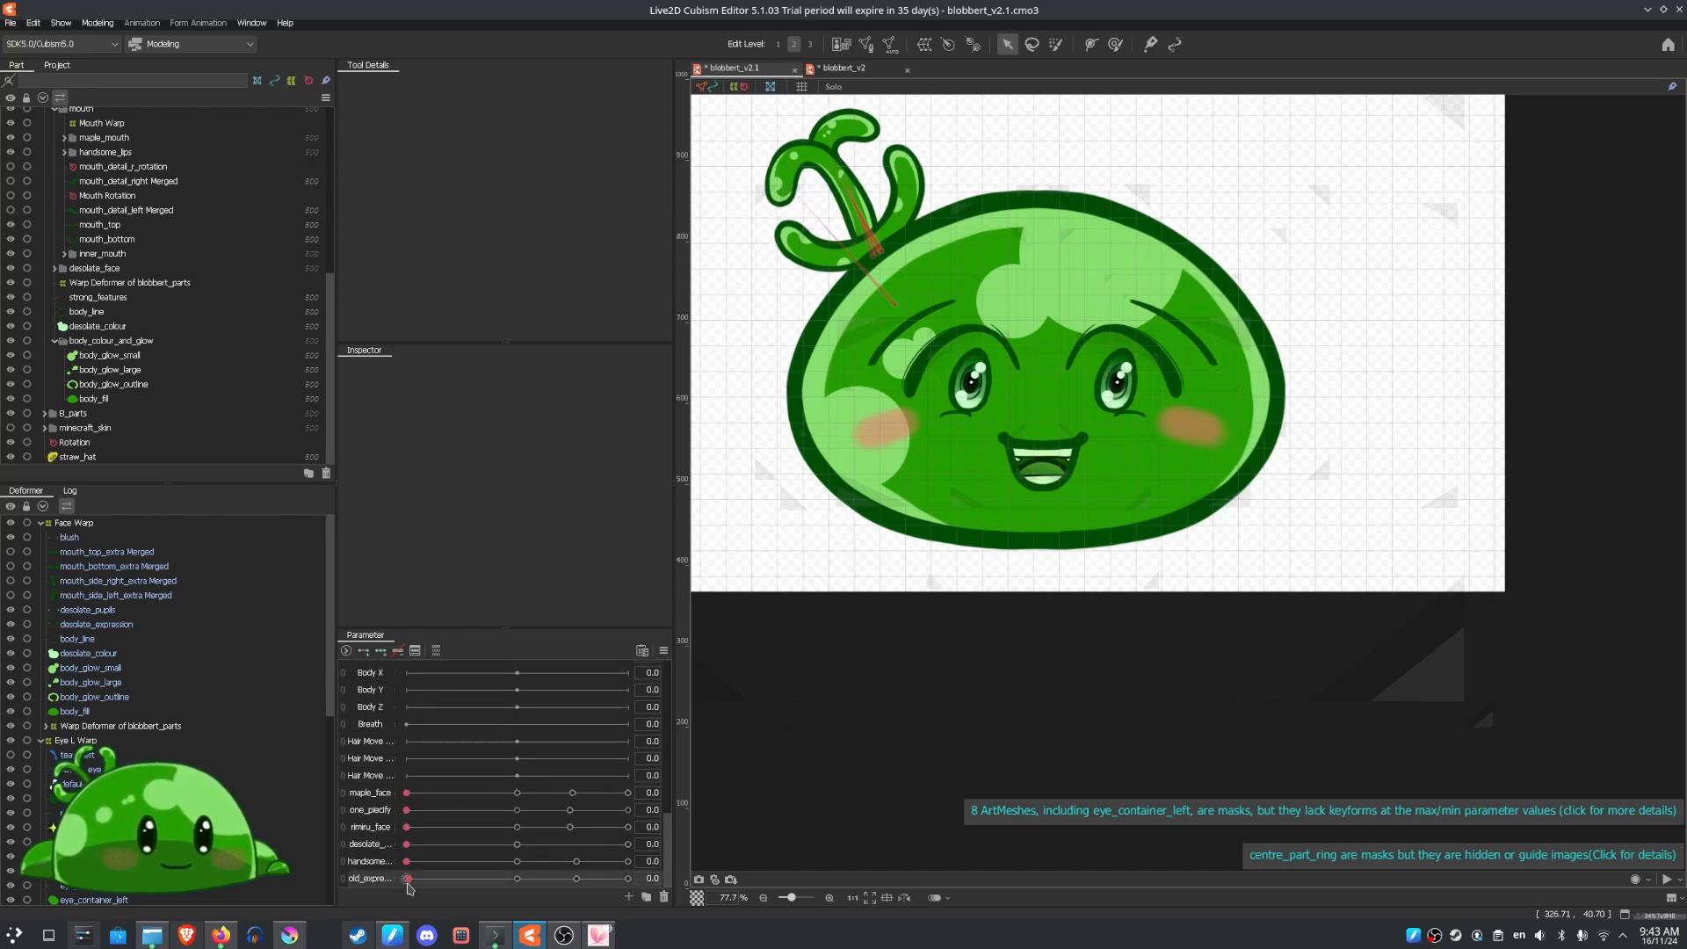
left_click_drag(408, 880, 786, 915)
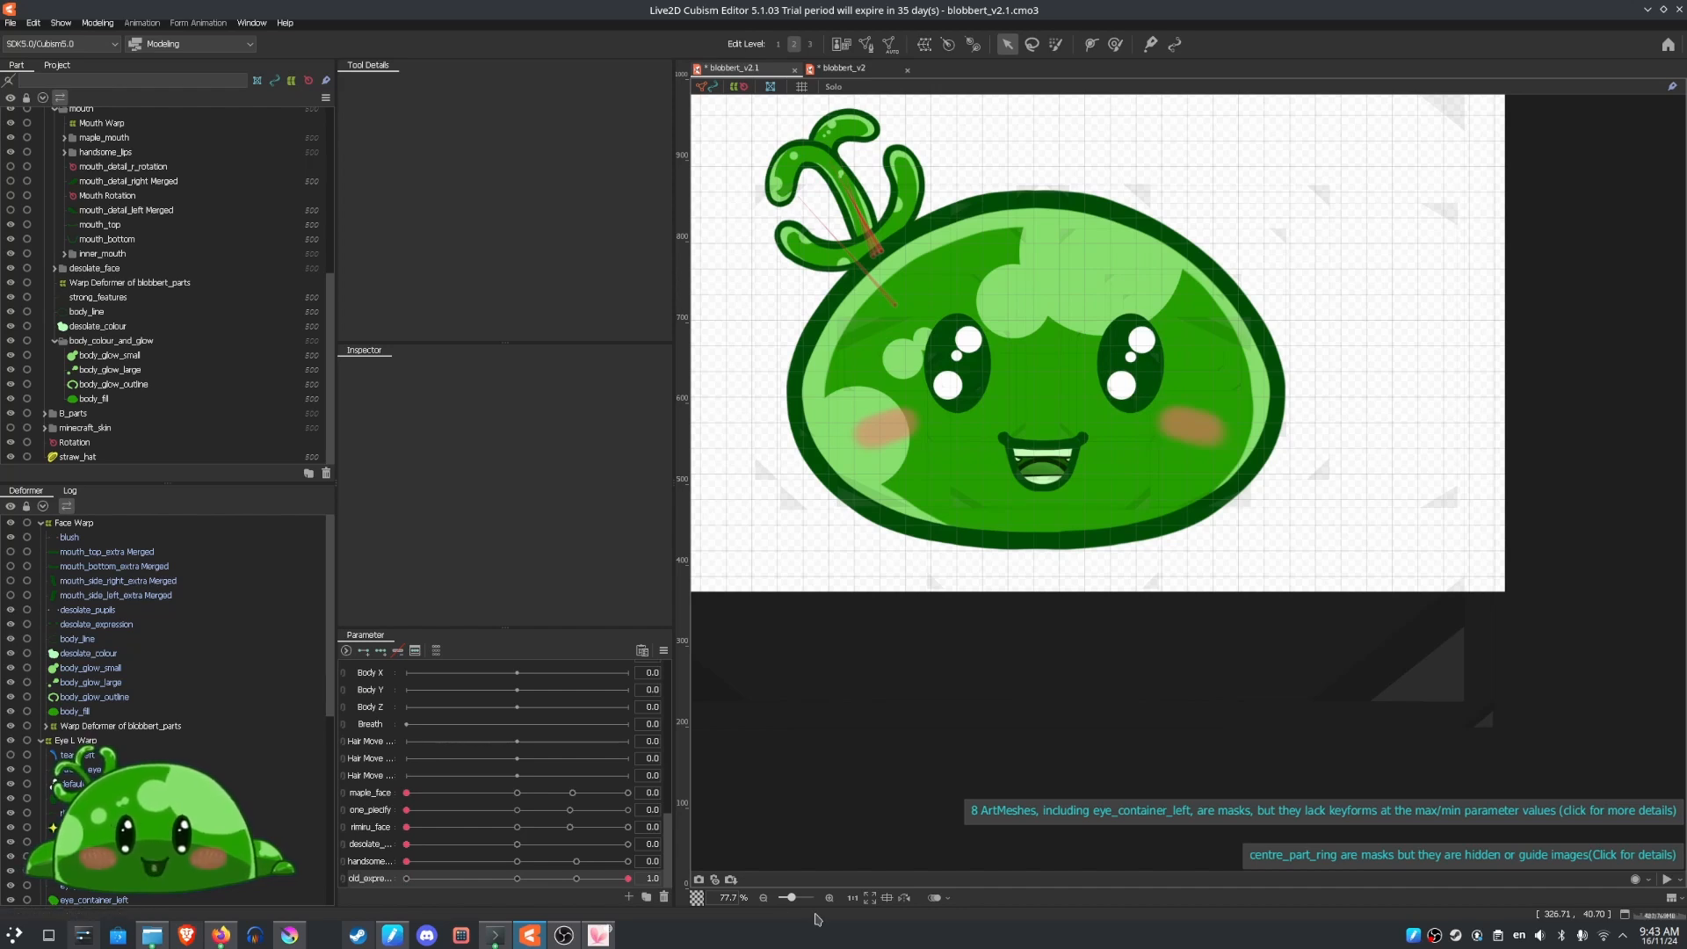
left_click_drag(777, 918, 360, 946)
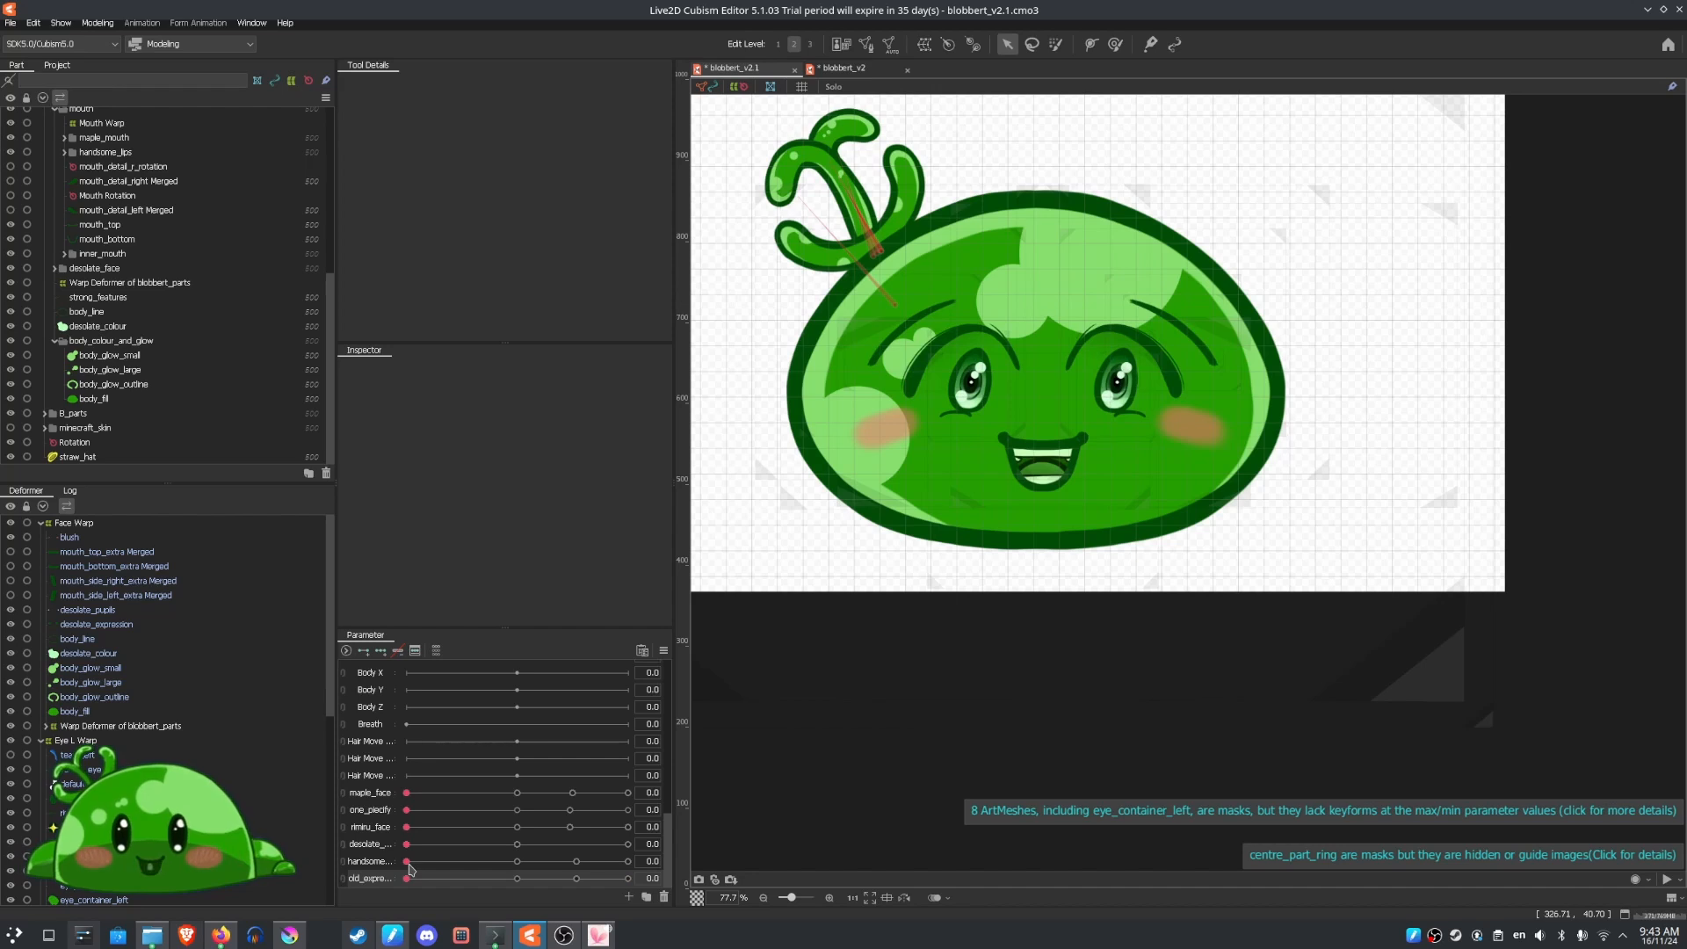
left_click_drag(407, 862, 809, 893)
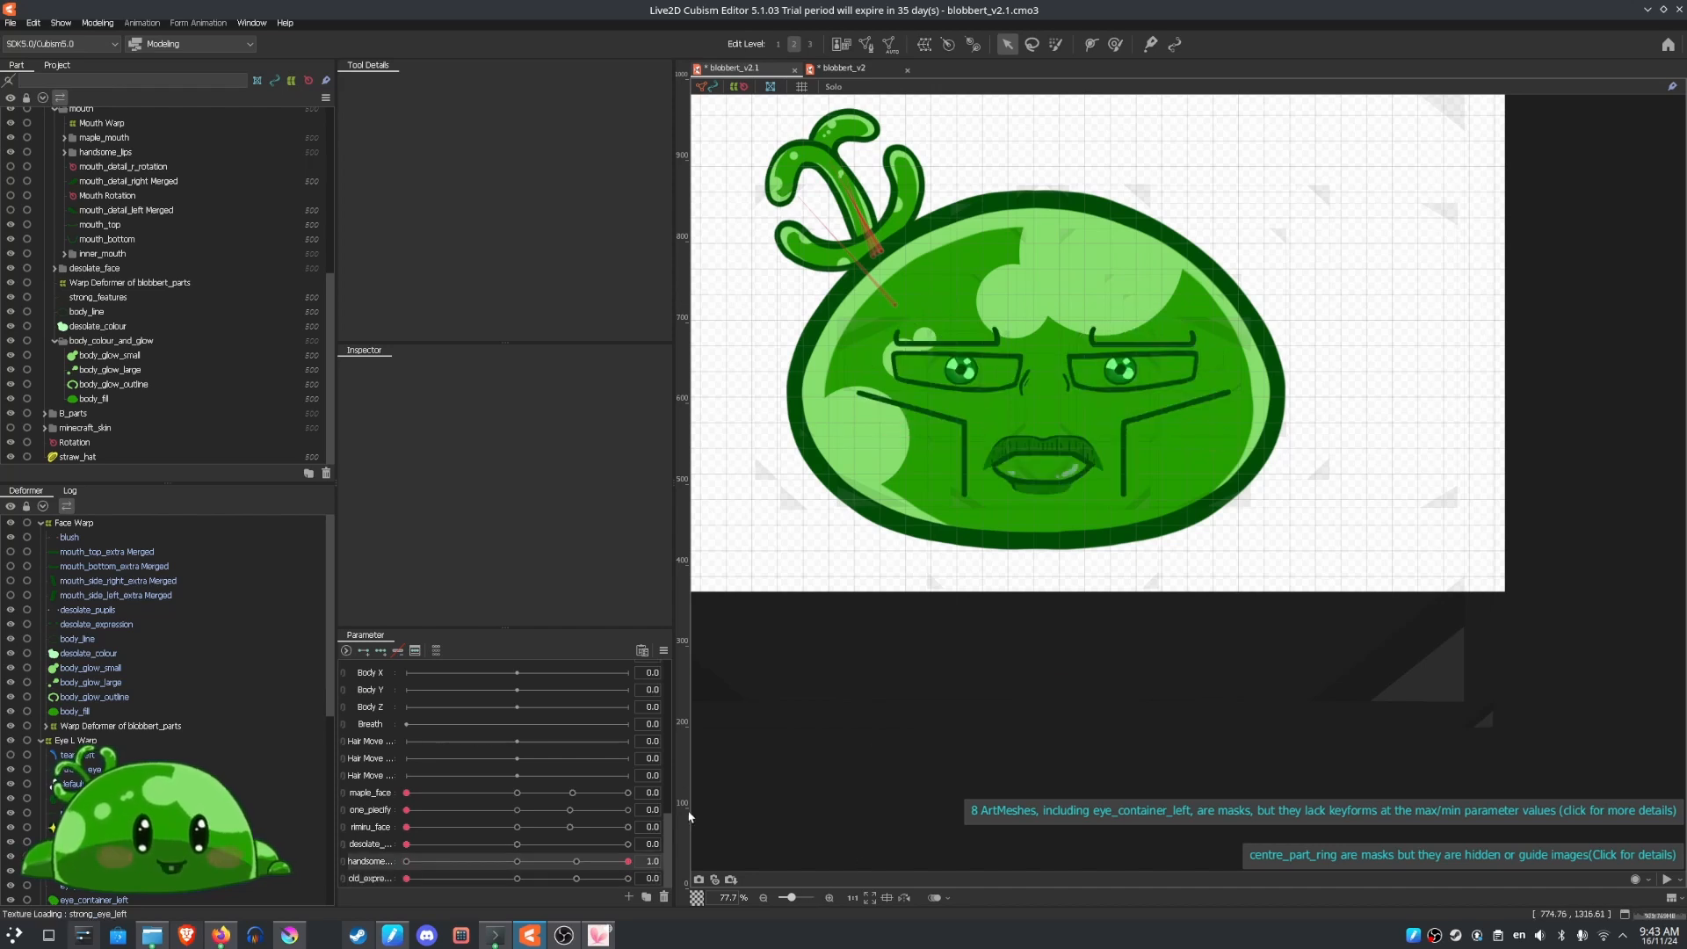
Expand the strong_eye_left part inside left_eye to examine its contents, and collapse it again
scroll(655, 861, "up", 5)
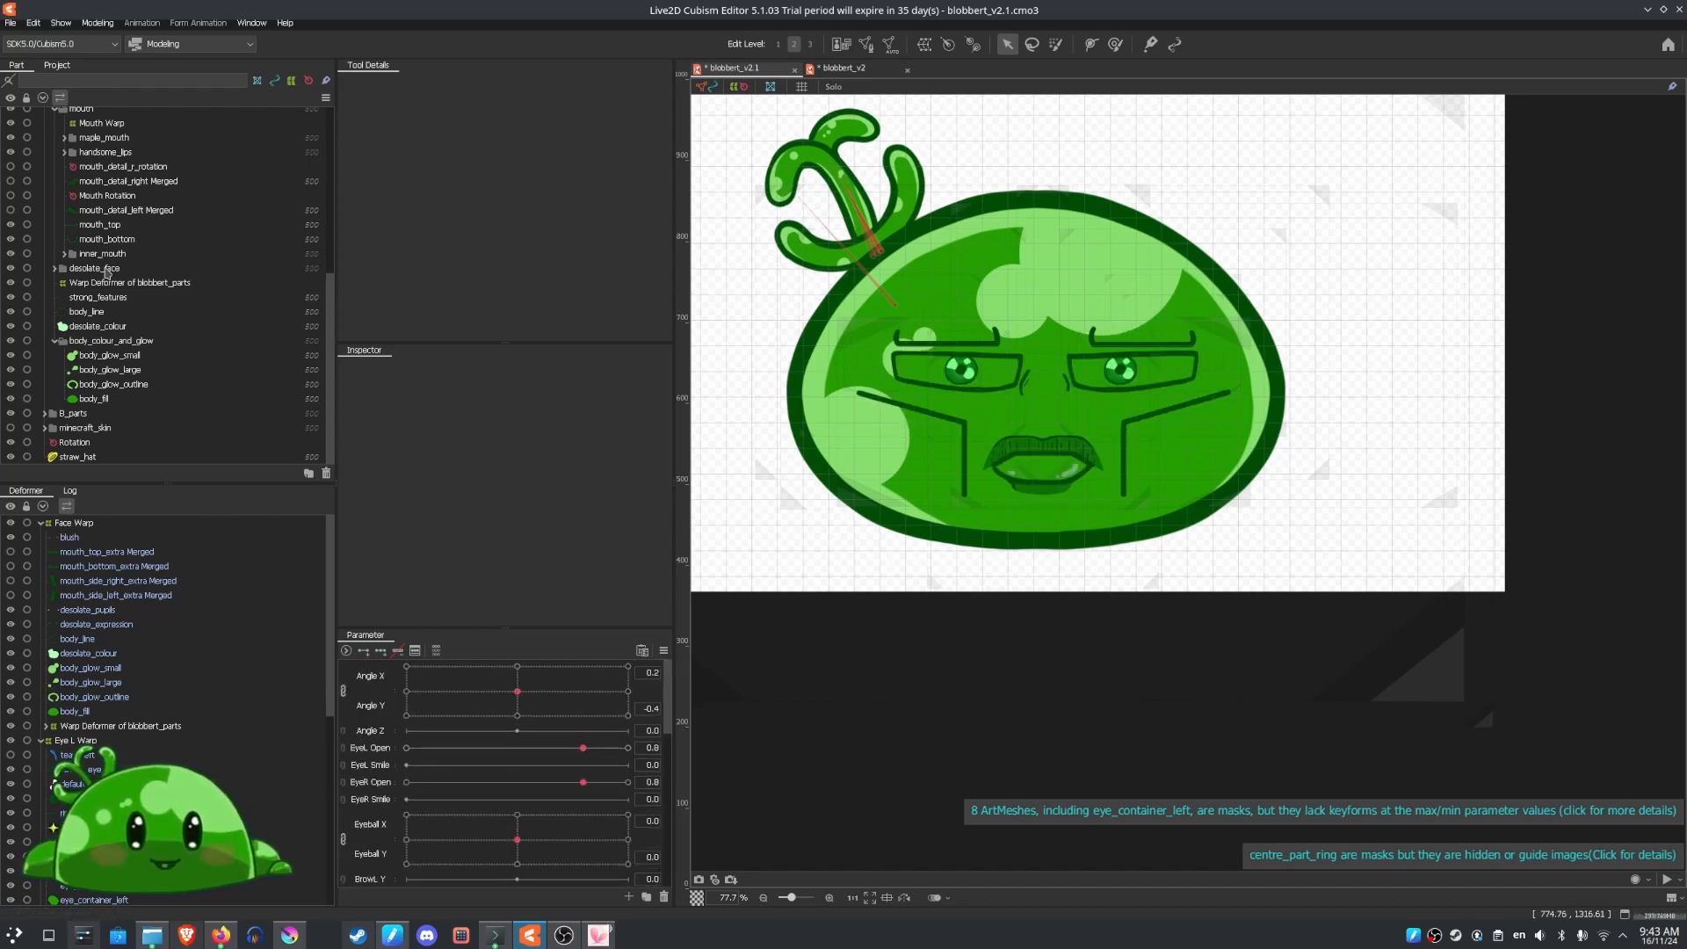
scroll(112, 269, "up", 4)
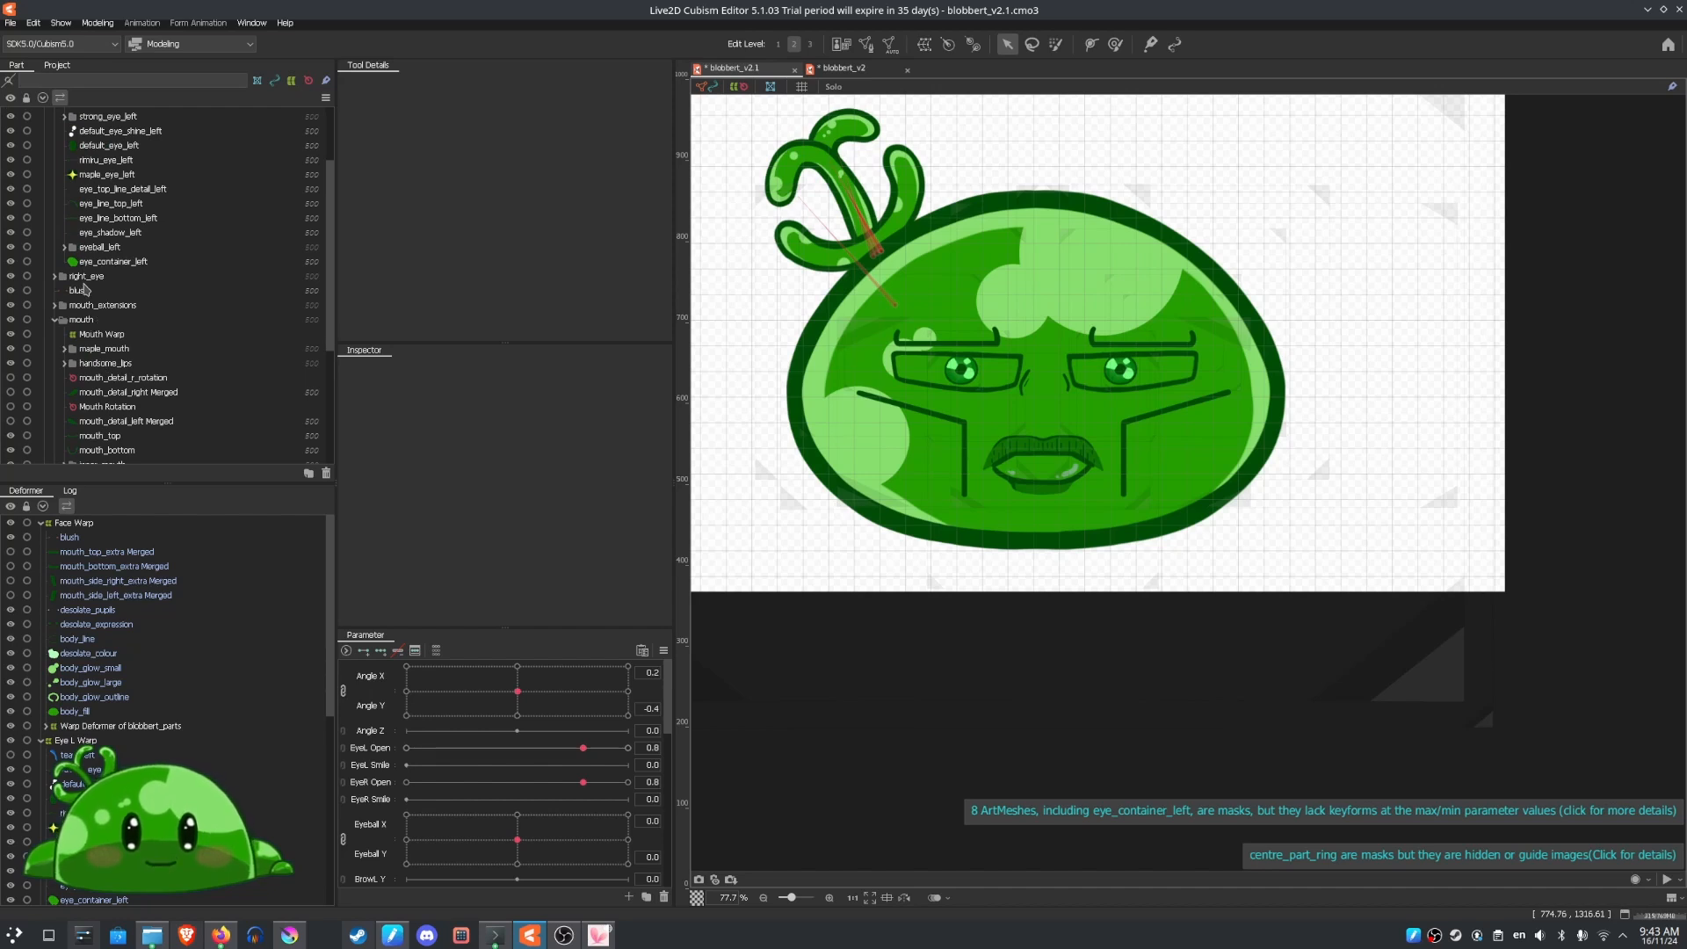
scroll(92, 274, "up", 2)
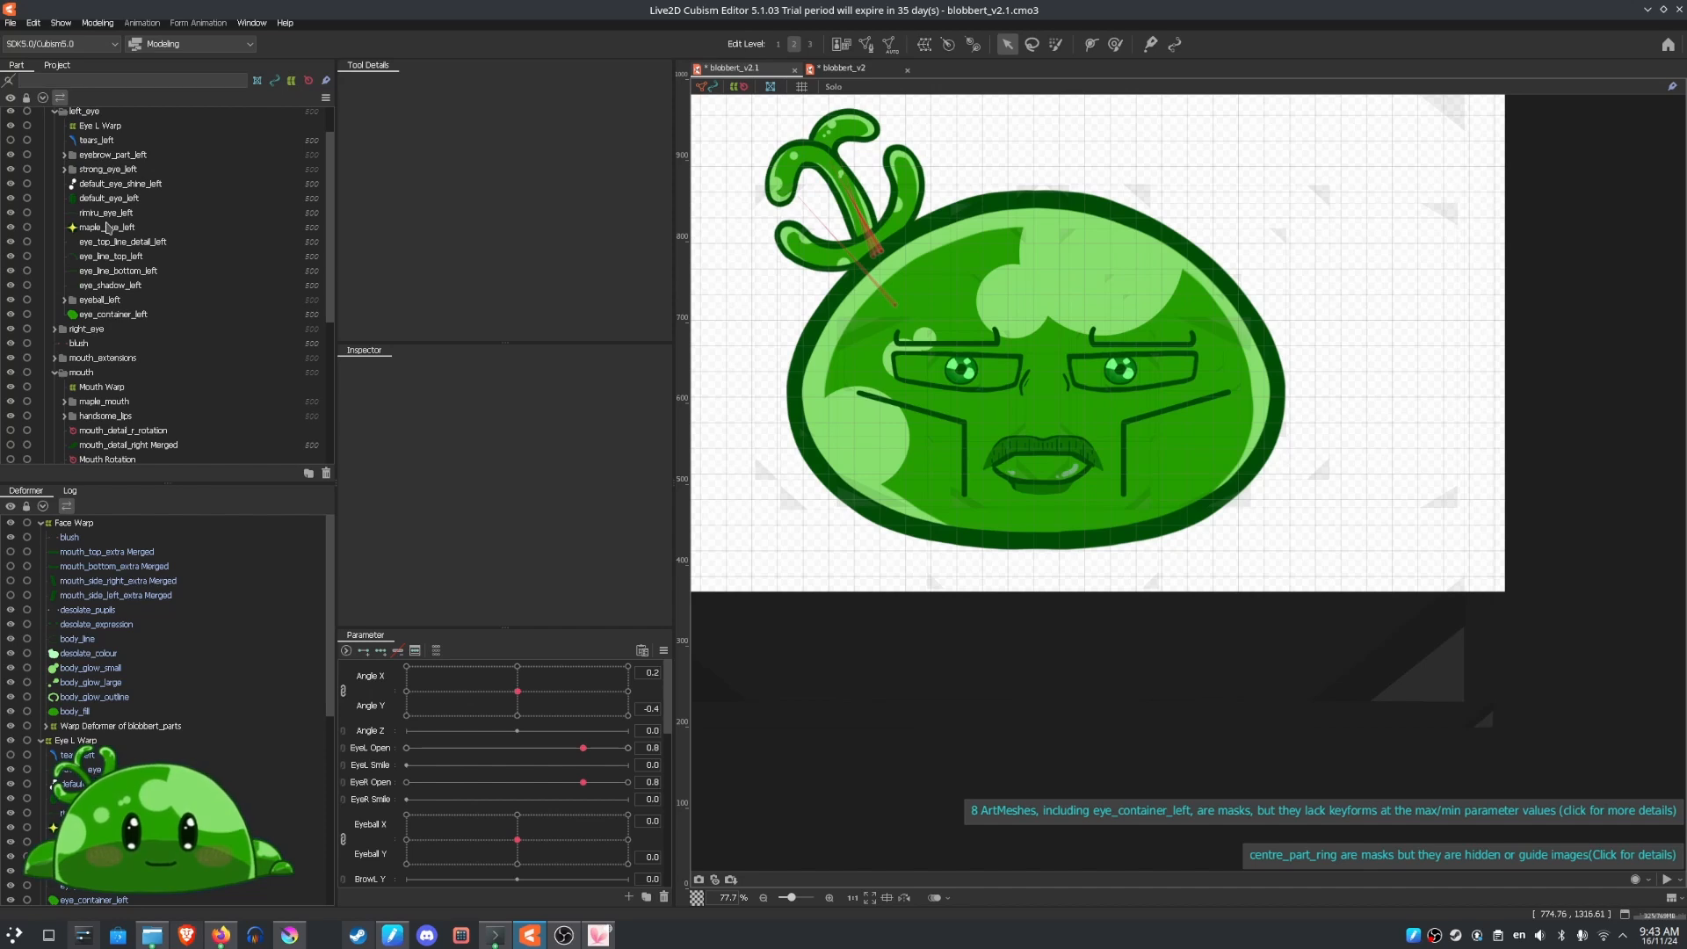
scroll(107, 228, "up", 2)
left_click(64, 217)
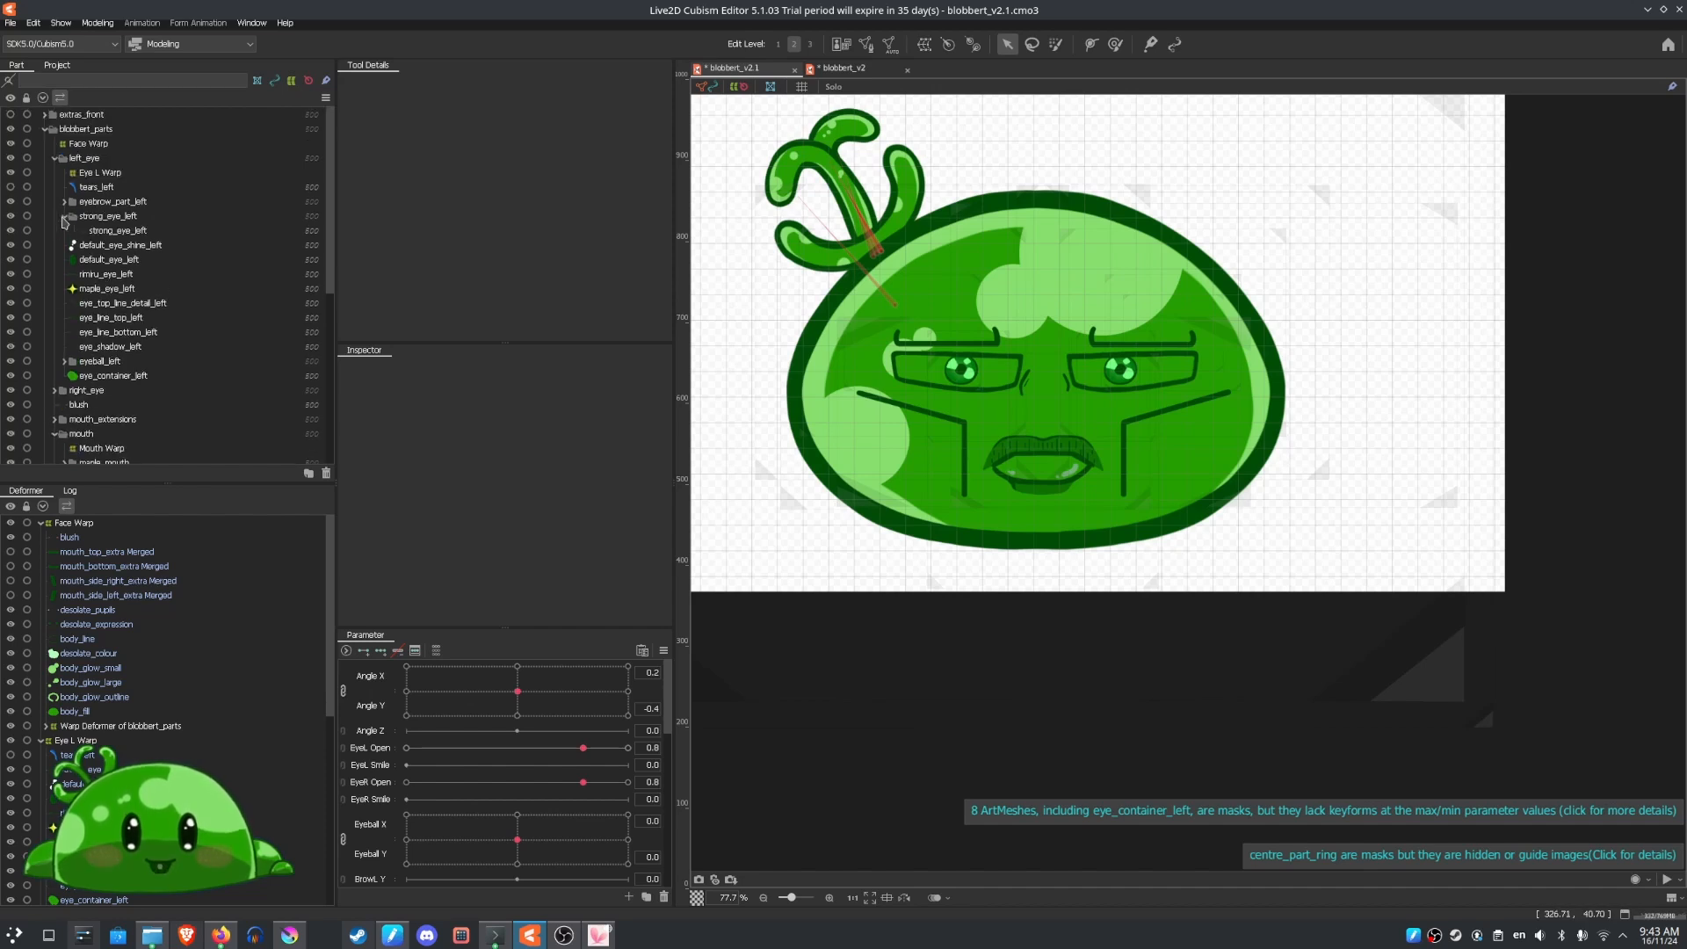
left_click(64, 217)
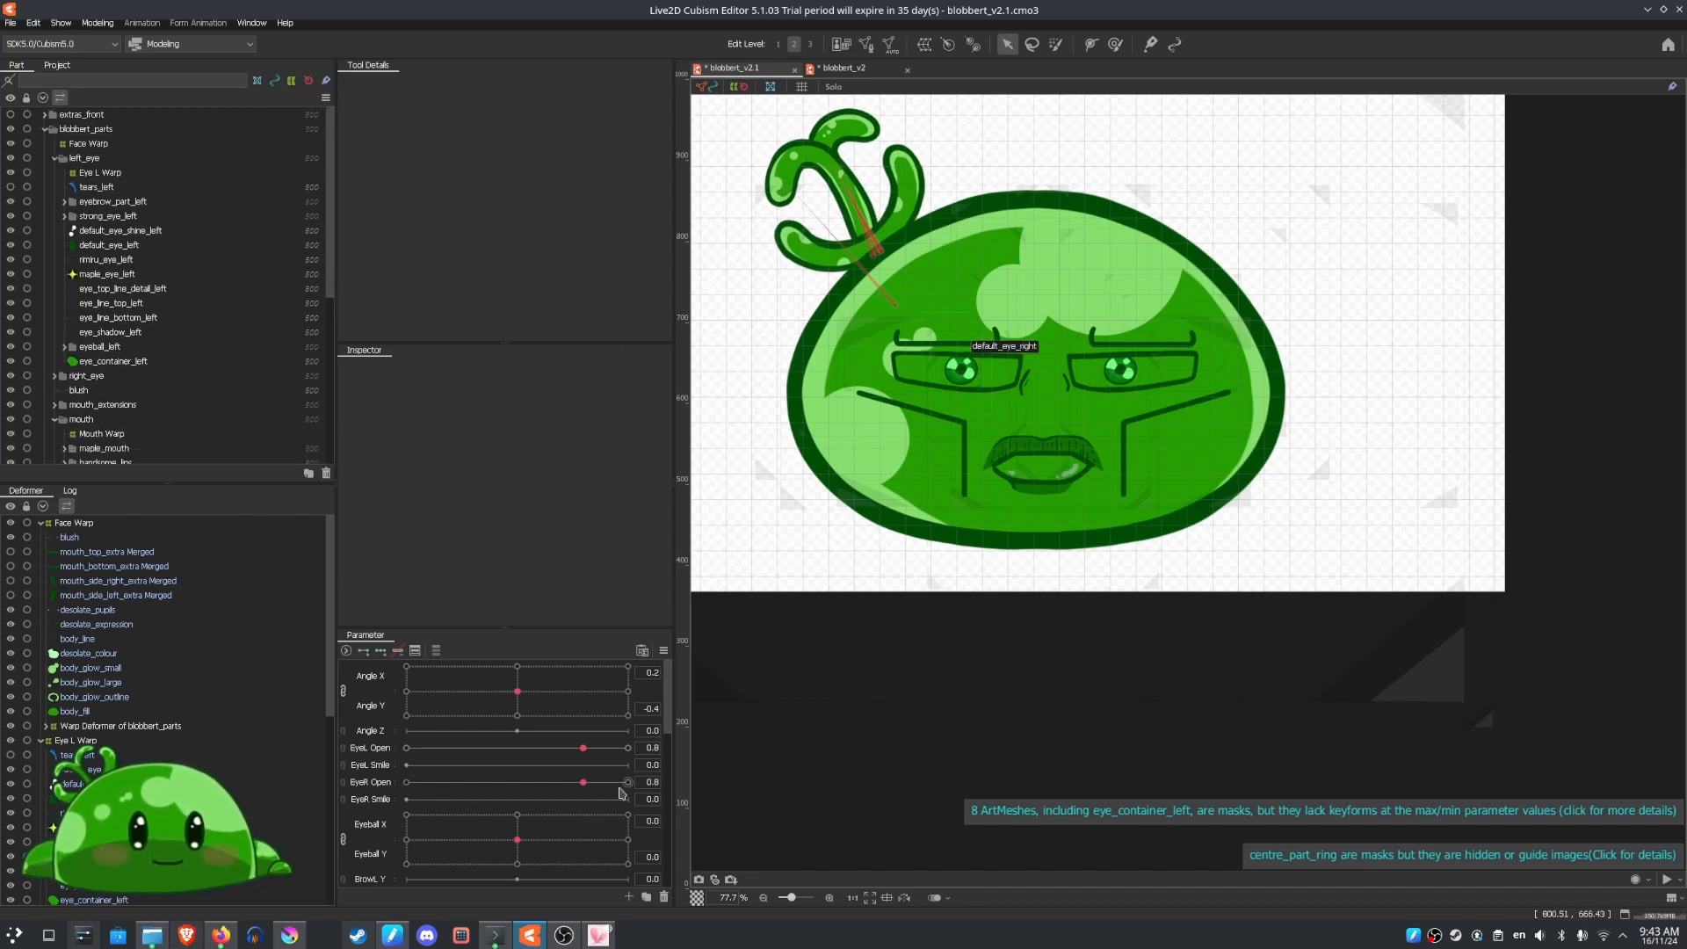
Turn the head to Angle X 30, Angle Y -30 to inspect the lips near the chin, and swing it to Angle X -30, Angle Y 30
left_click_drag(533, 692, 750, 777)
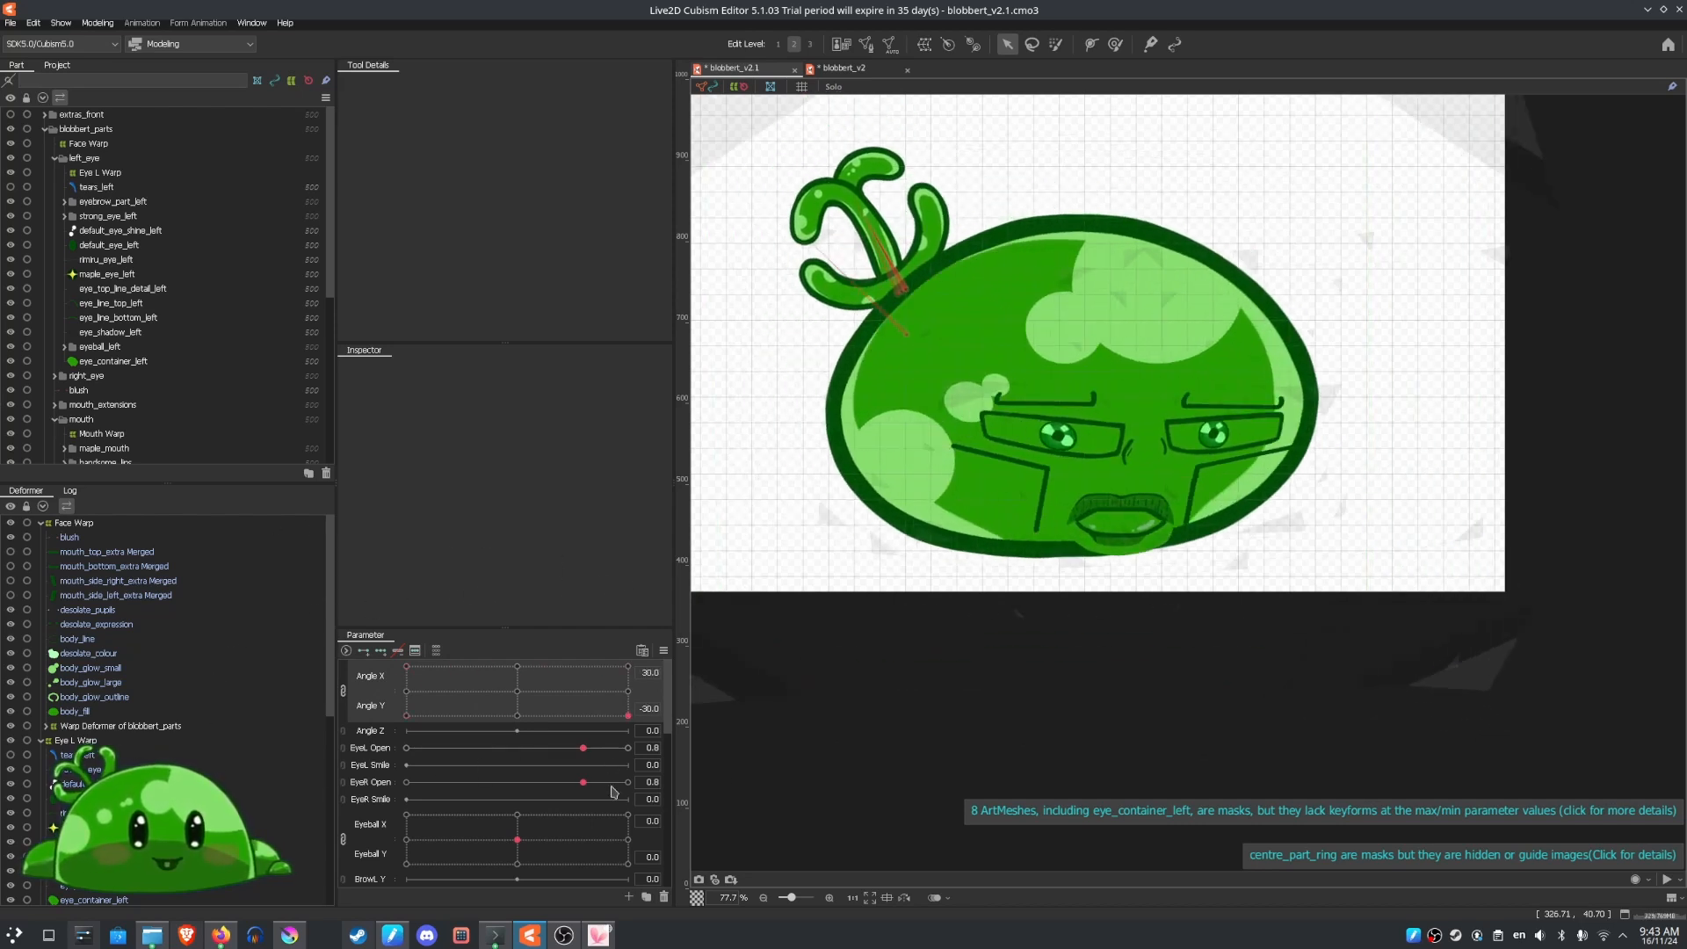
scroll(1134, 562, "up", 5)
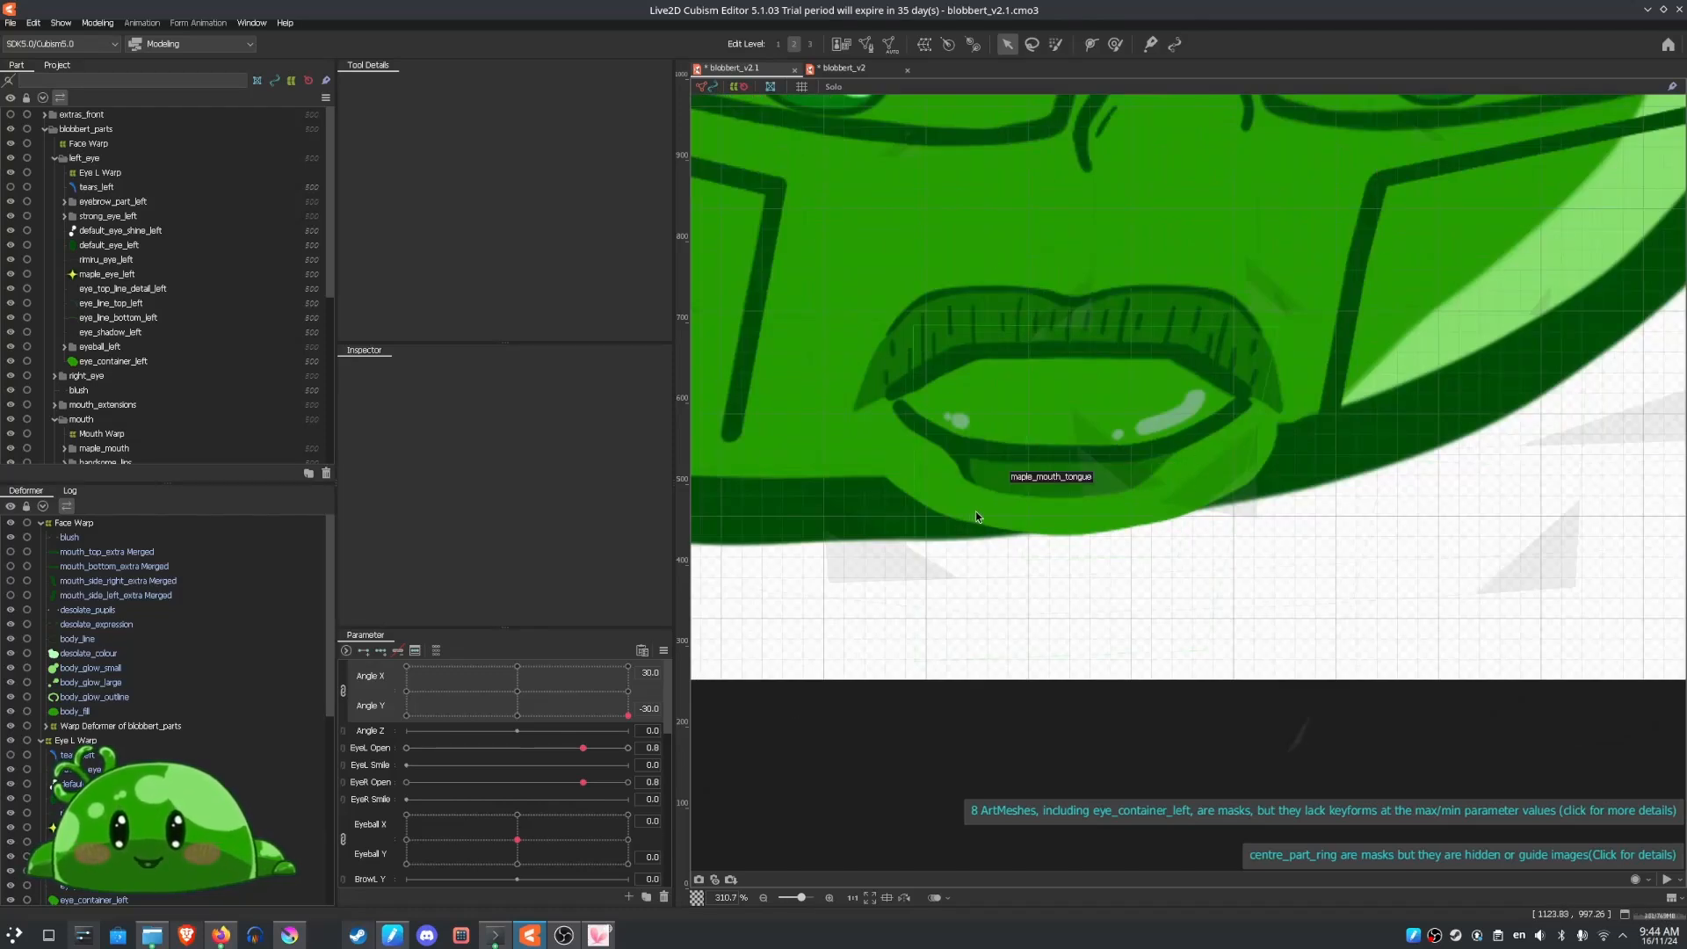
scroll(1142, 445, "down", 5)
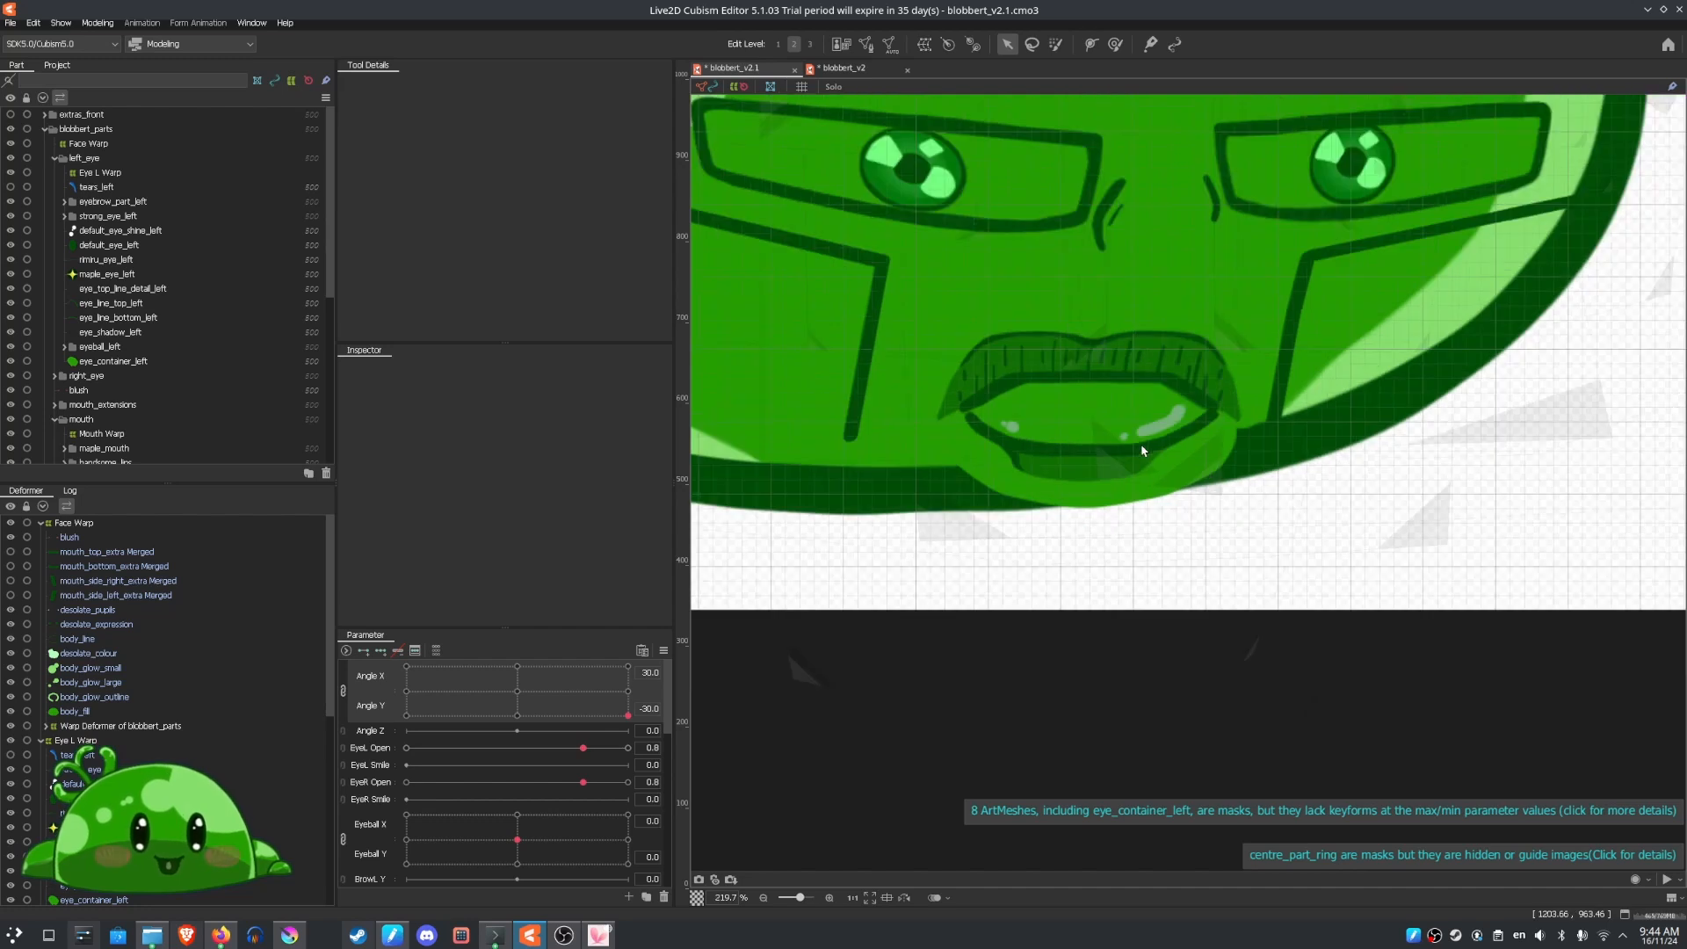
scroll(1047, 381, "up", 1)
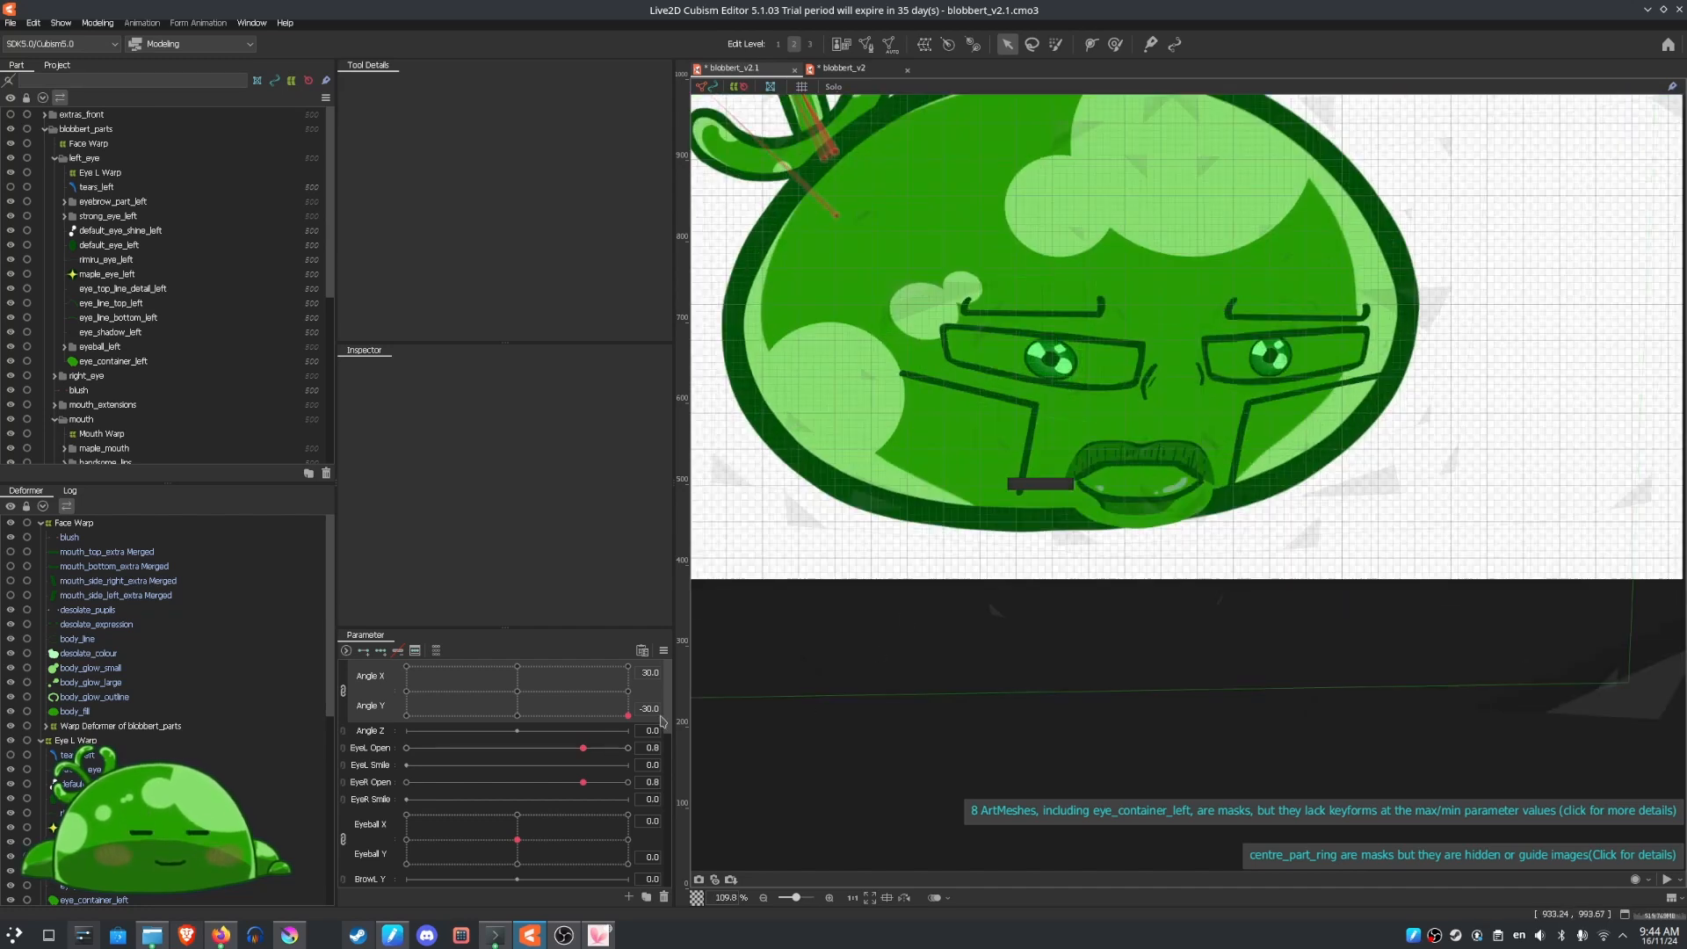
left_click_drag(552, 721, 269, 583)
scroll(1285, 444, "down", 2)
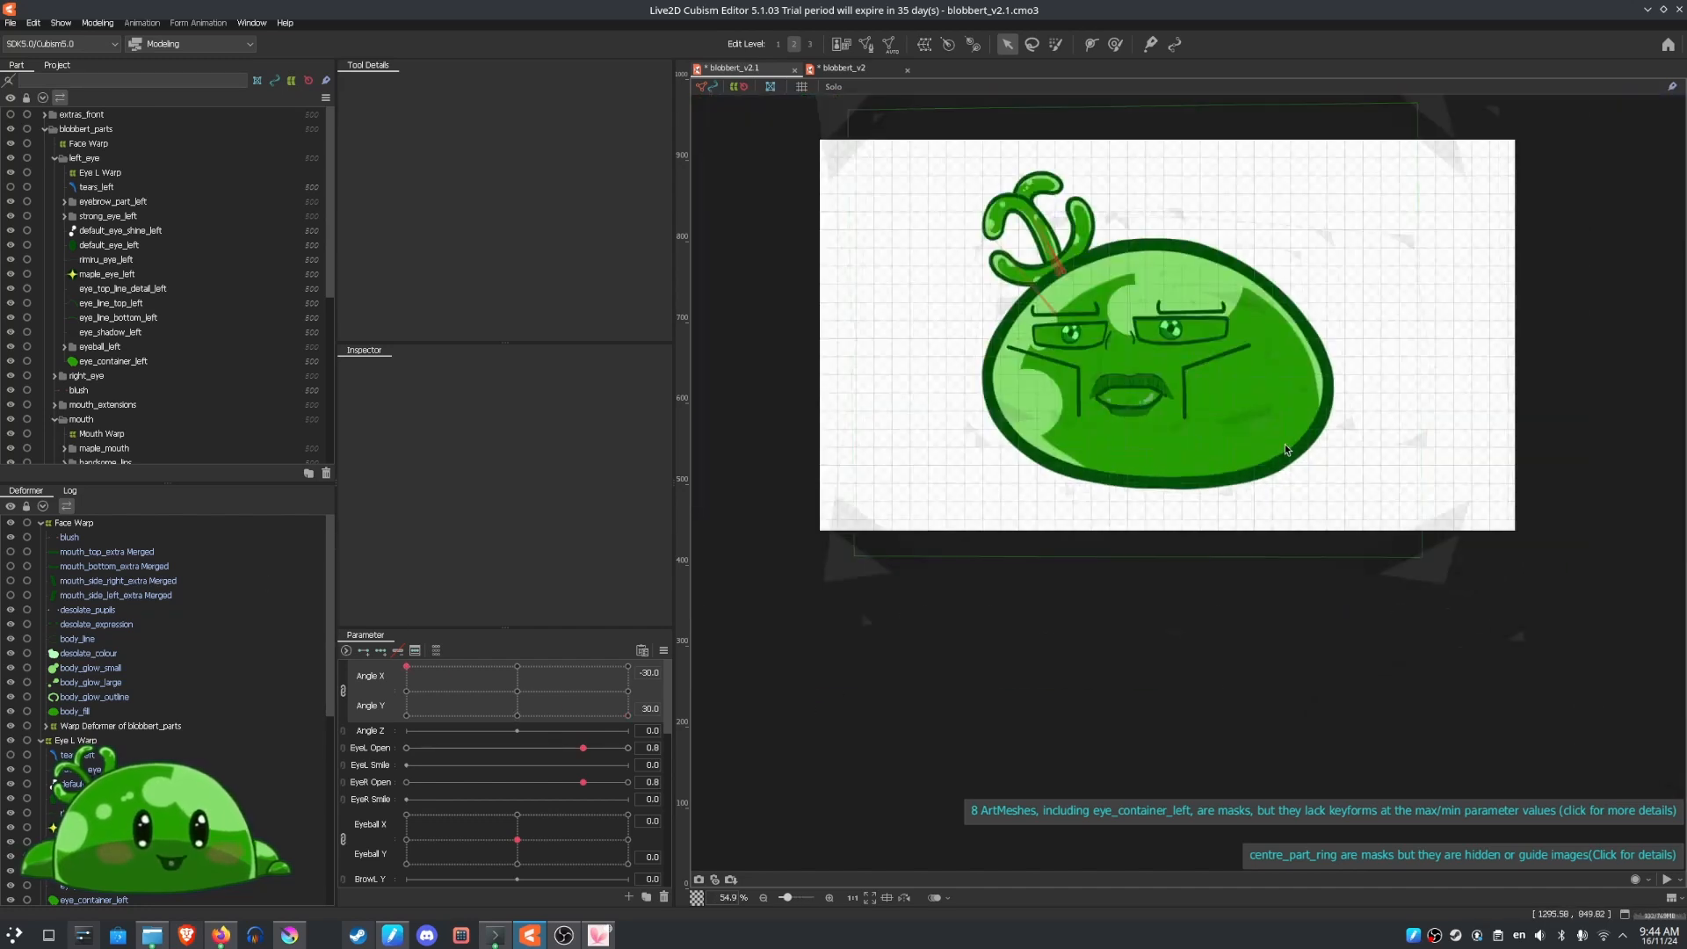
Shift the pupils to Eyeball X 0.7 and Eyeball Y -1.0 to preview them, and reset both to 0
scroll(545, 840, "down", 1)
left_click_drag(517, 786, 596, 814)
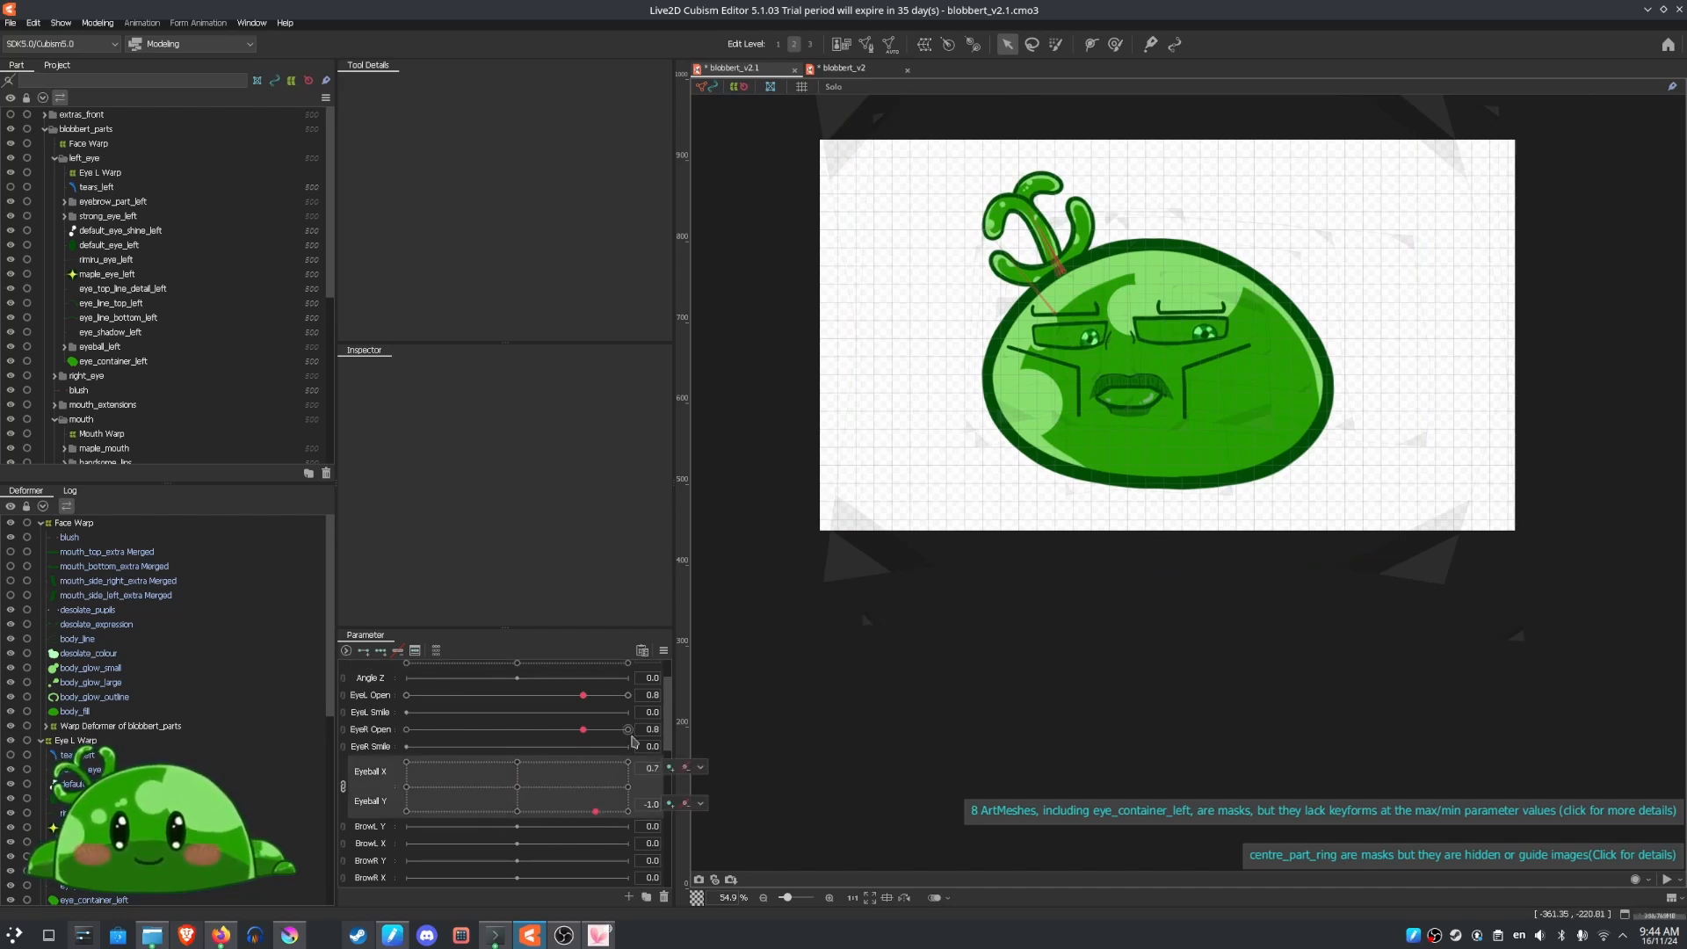
left_click(654, 769)
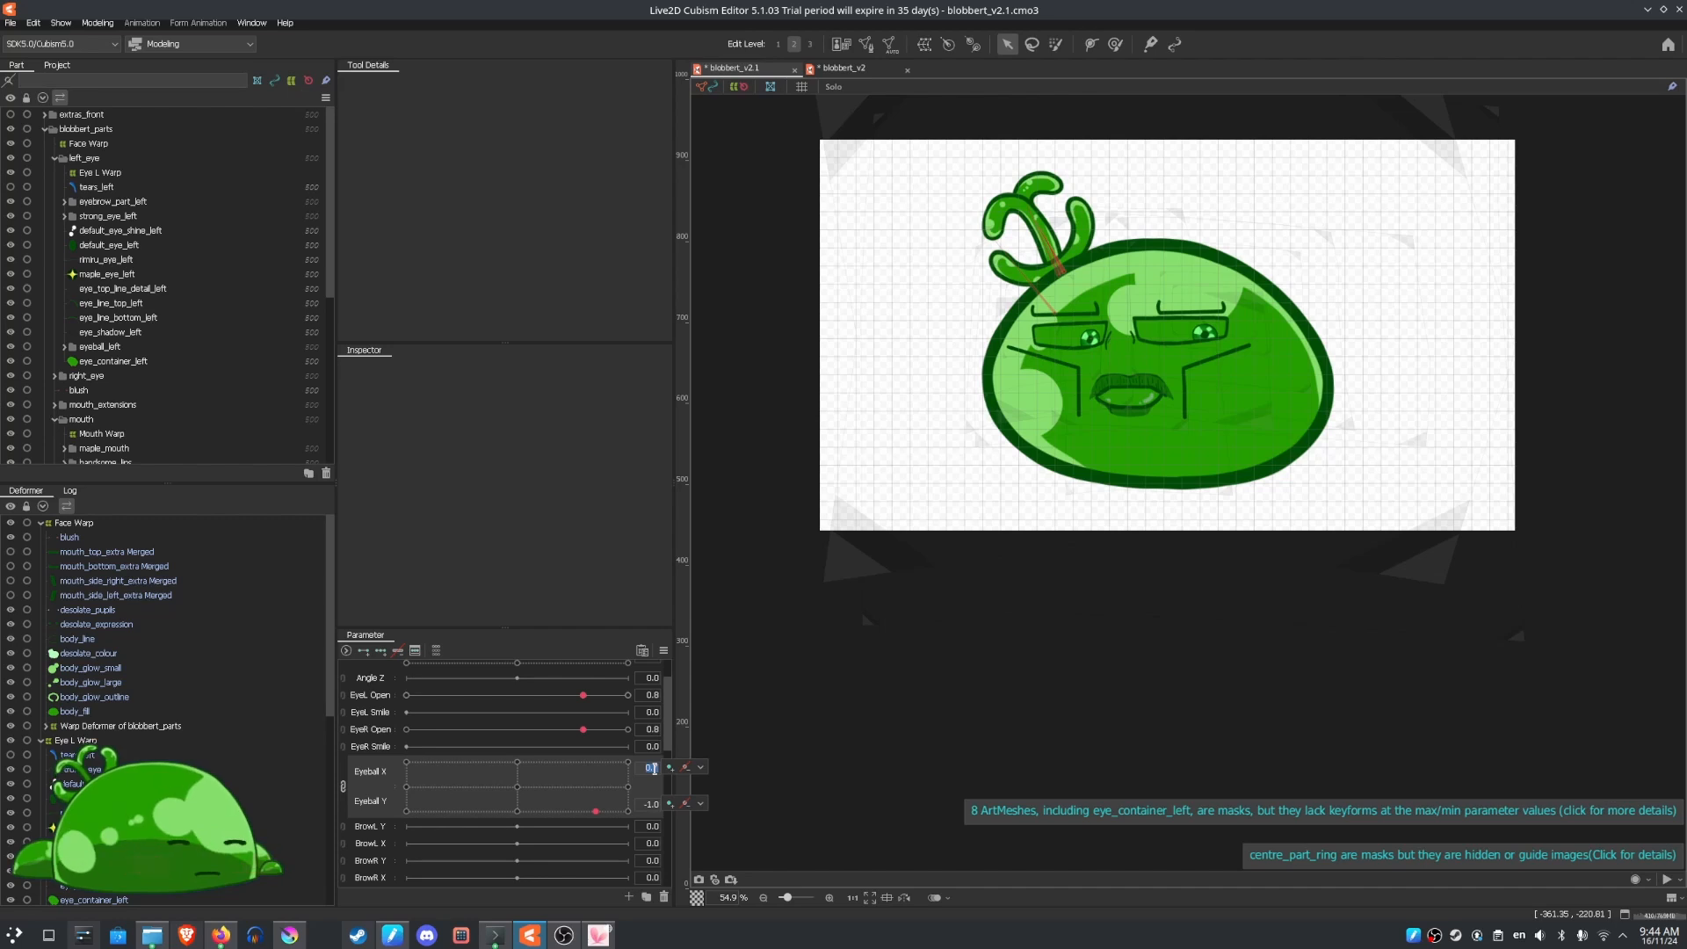
left_click(652, 803)
type("0")
key("Return")
Reset the head's Angle X and Angle Y to 0 with the handsome face shown
scroll(608, 767, "up", 2)
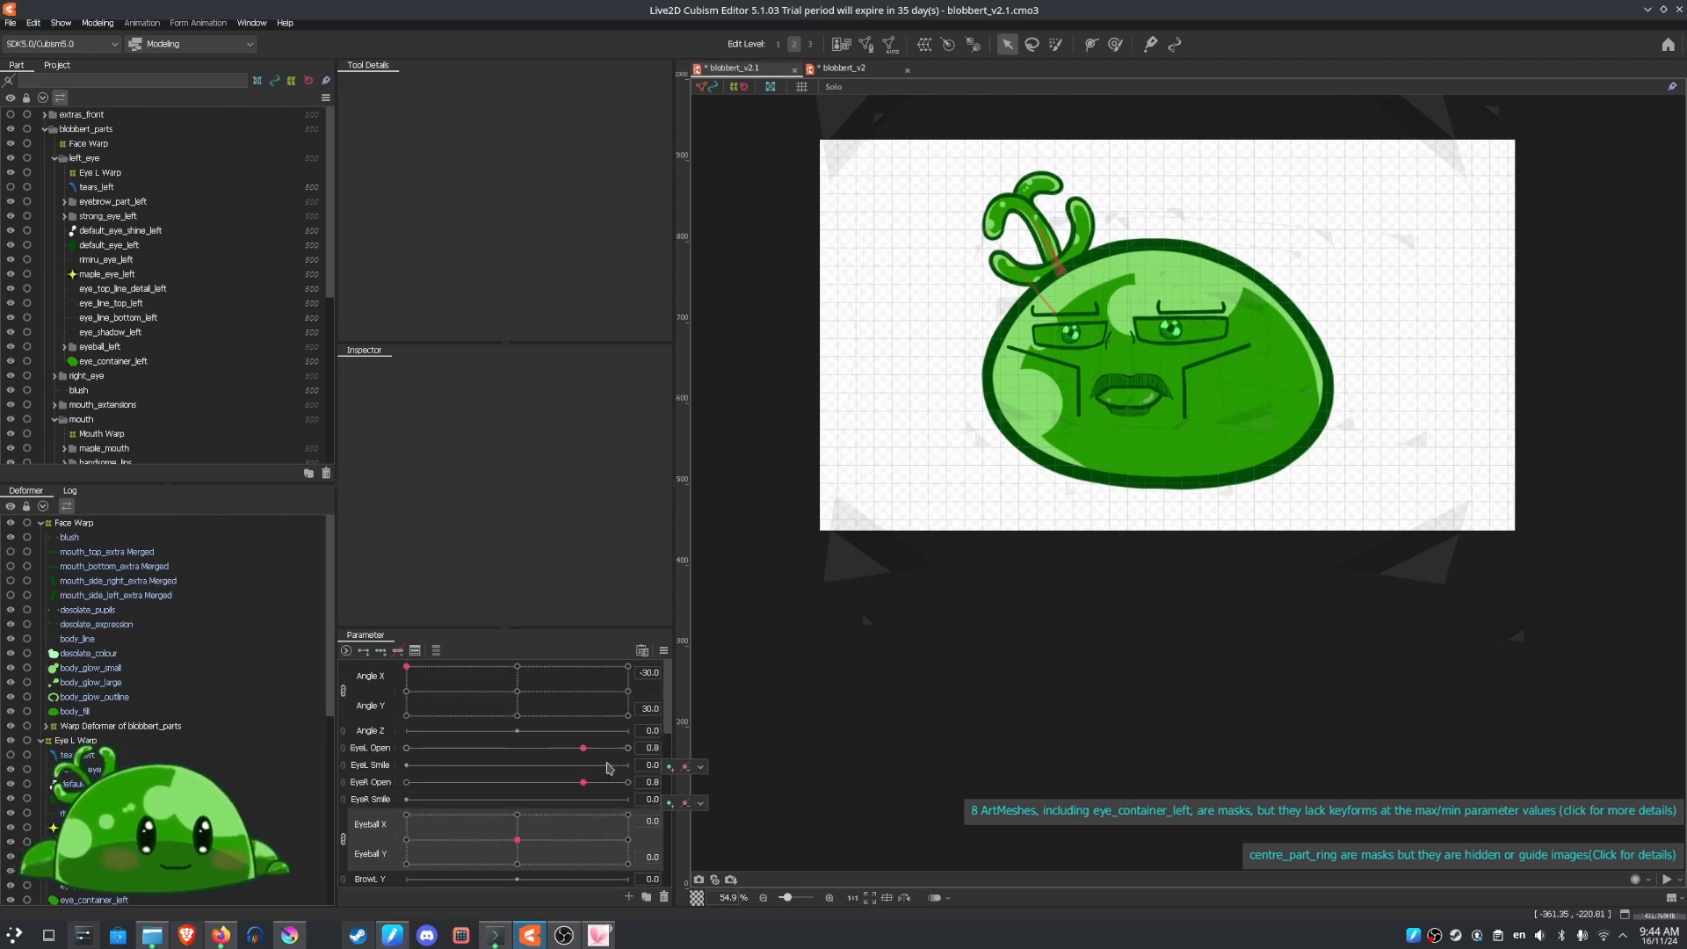
left_click(648, 672)
type("0")
key("Return")
left_click(653, 708)
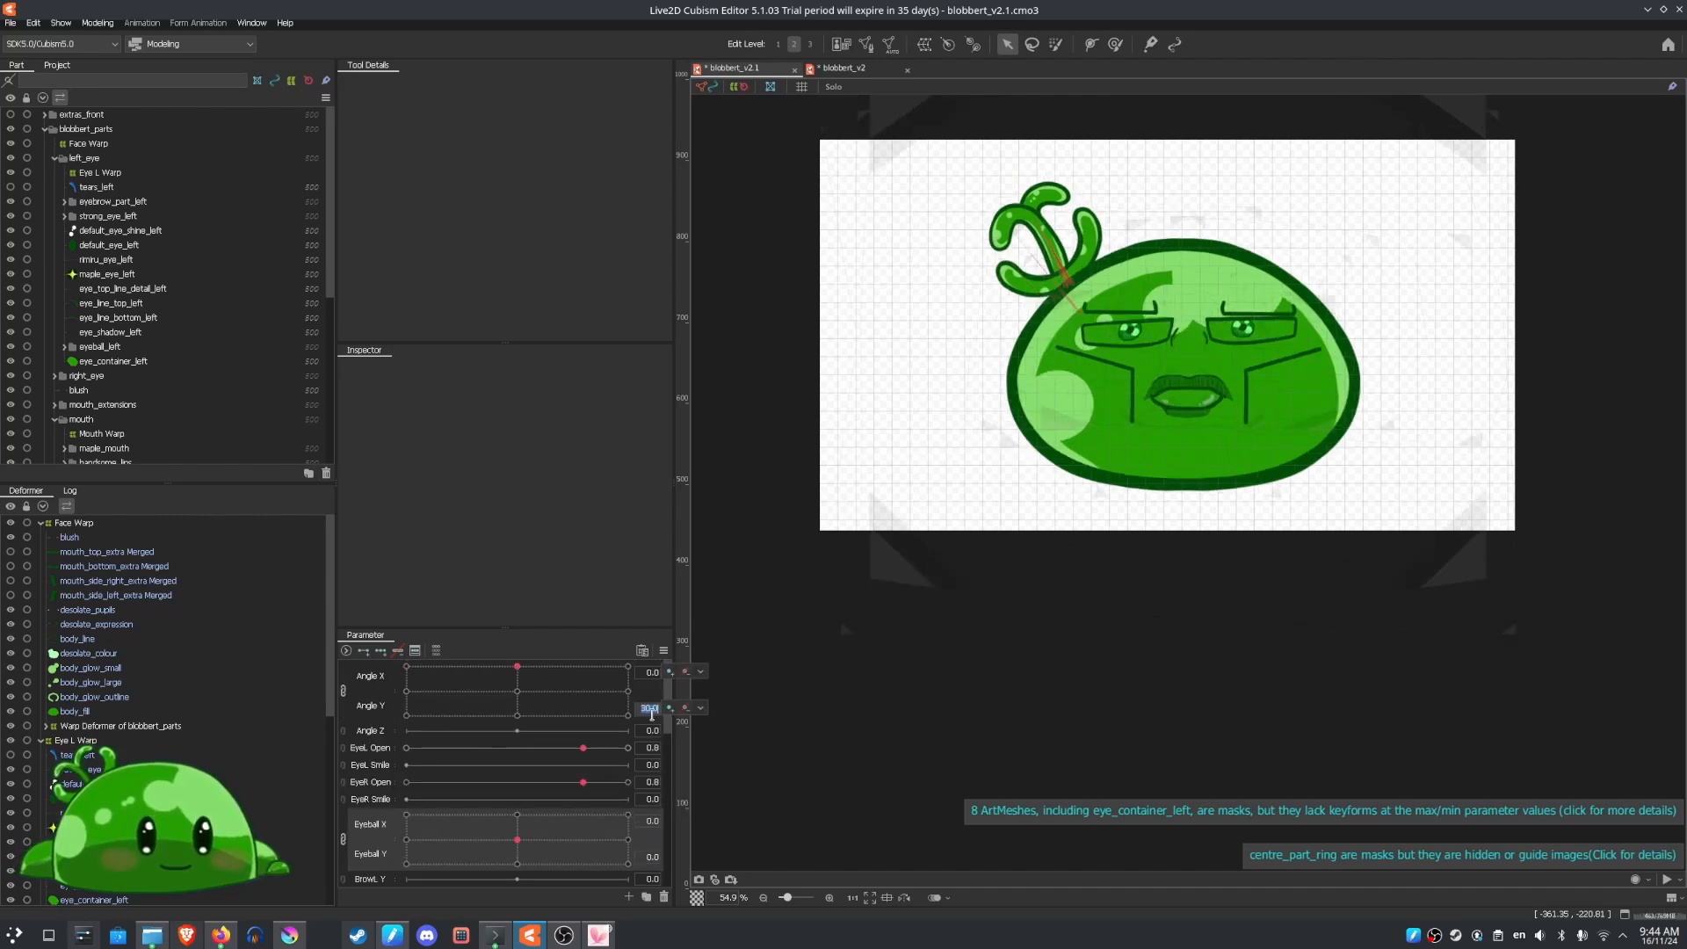
type("0")
key("Return")
Reset the handsome expression to 0.0 and set the desolate expression parameter to 1.0
scroll(556, 772, "down", 10)
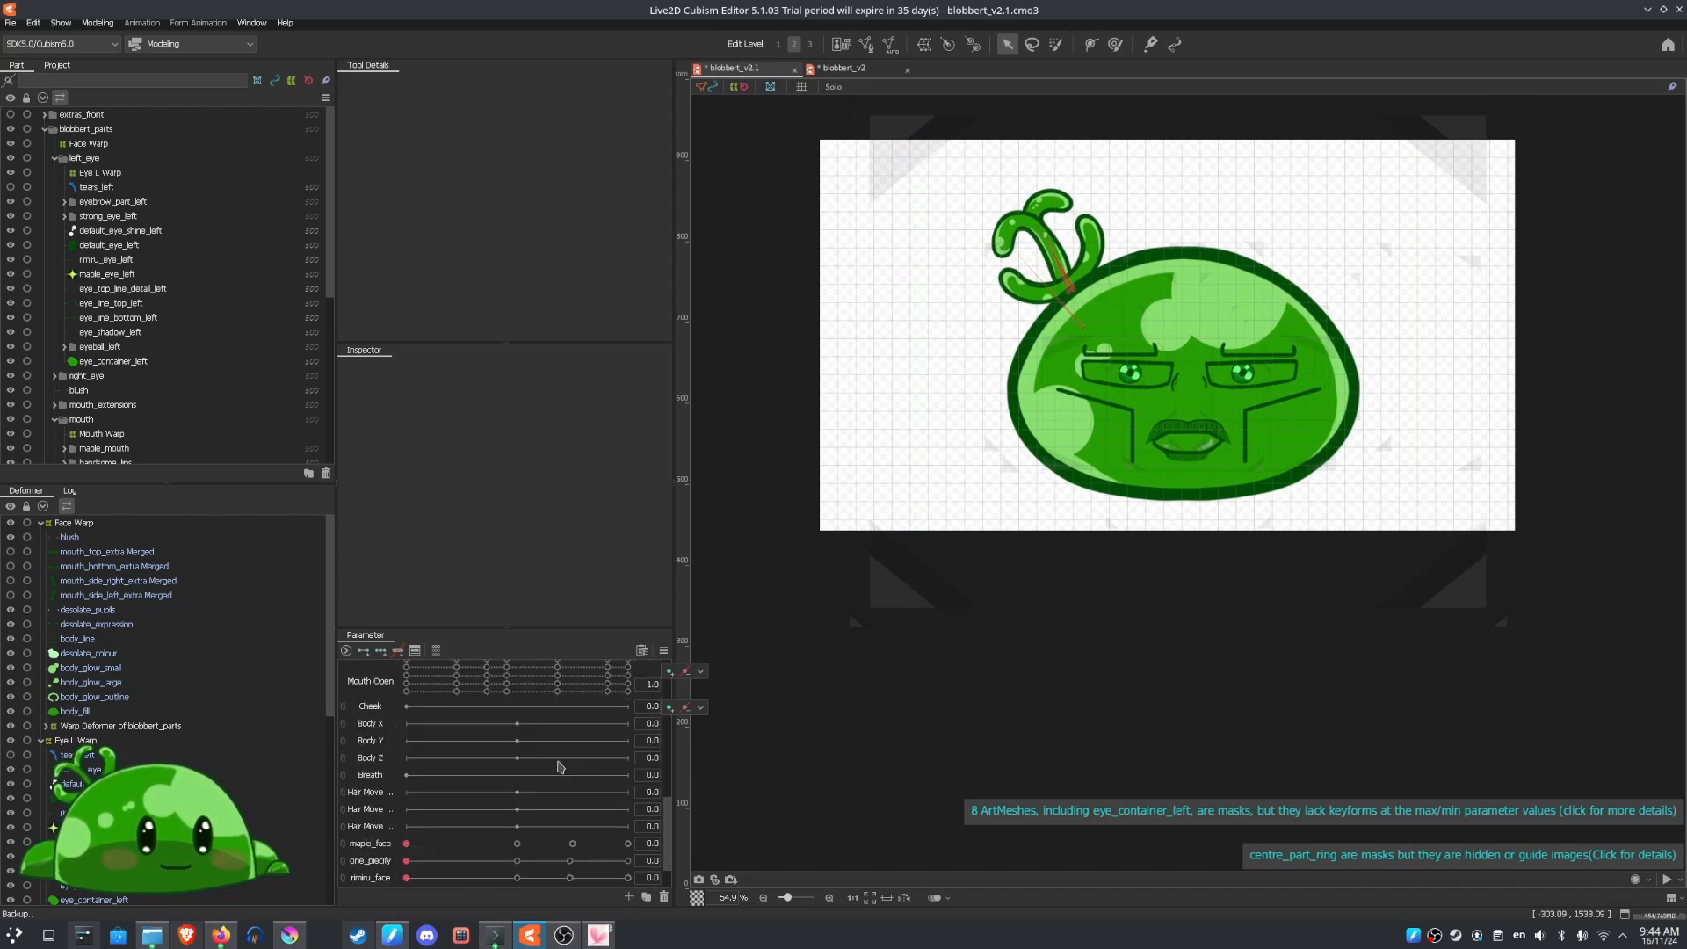
left_click_drag(626, 863, 761, 870)
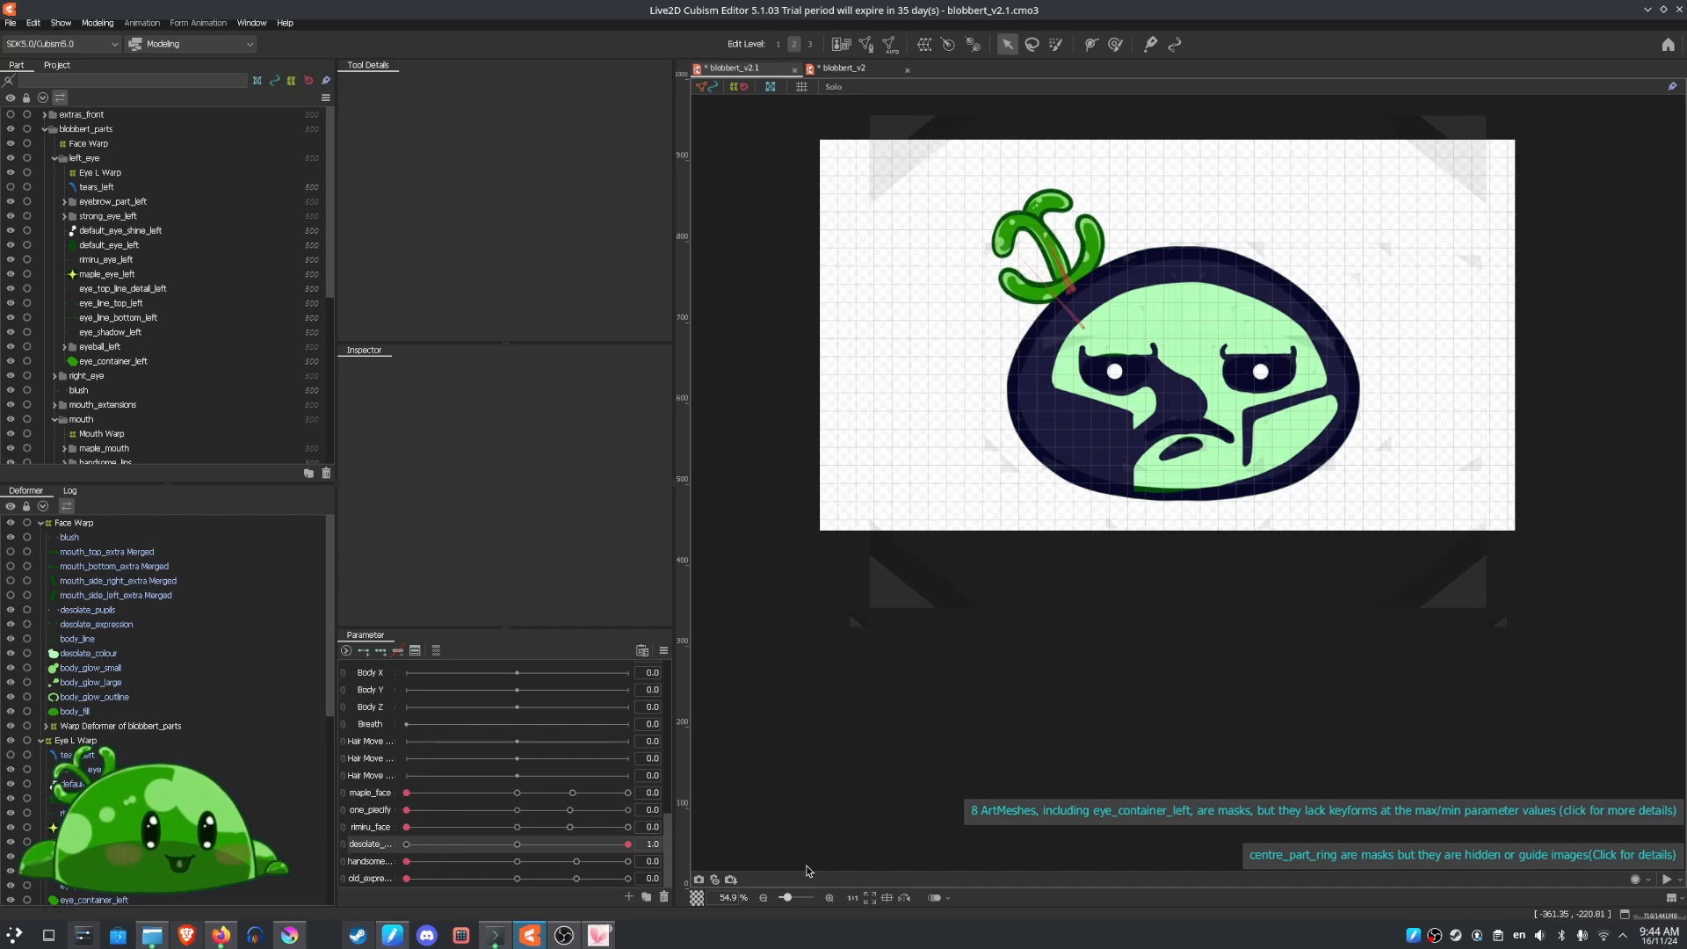
Turn the desolate face to Angle X -30 and Angle Y 30 to preview it, and reset both angles to 0
left_click_drag(666, 854, 683, 610)
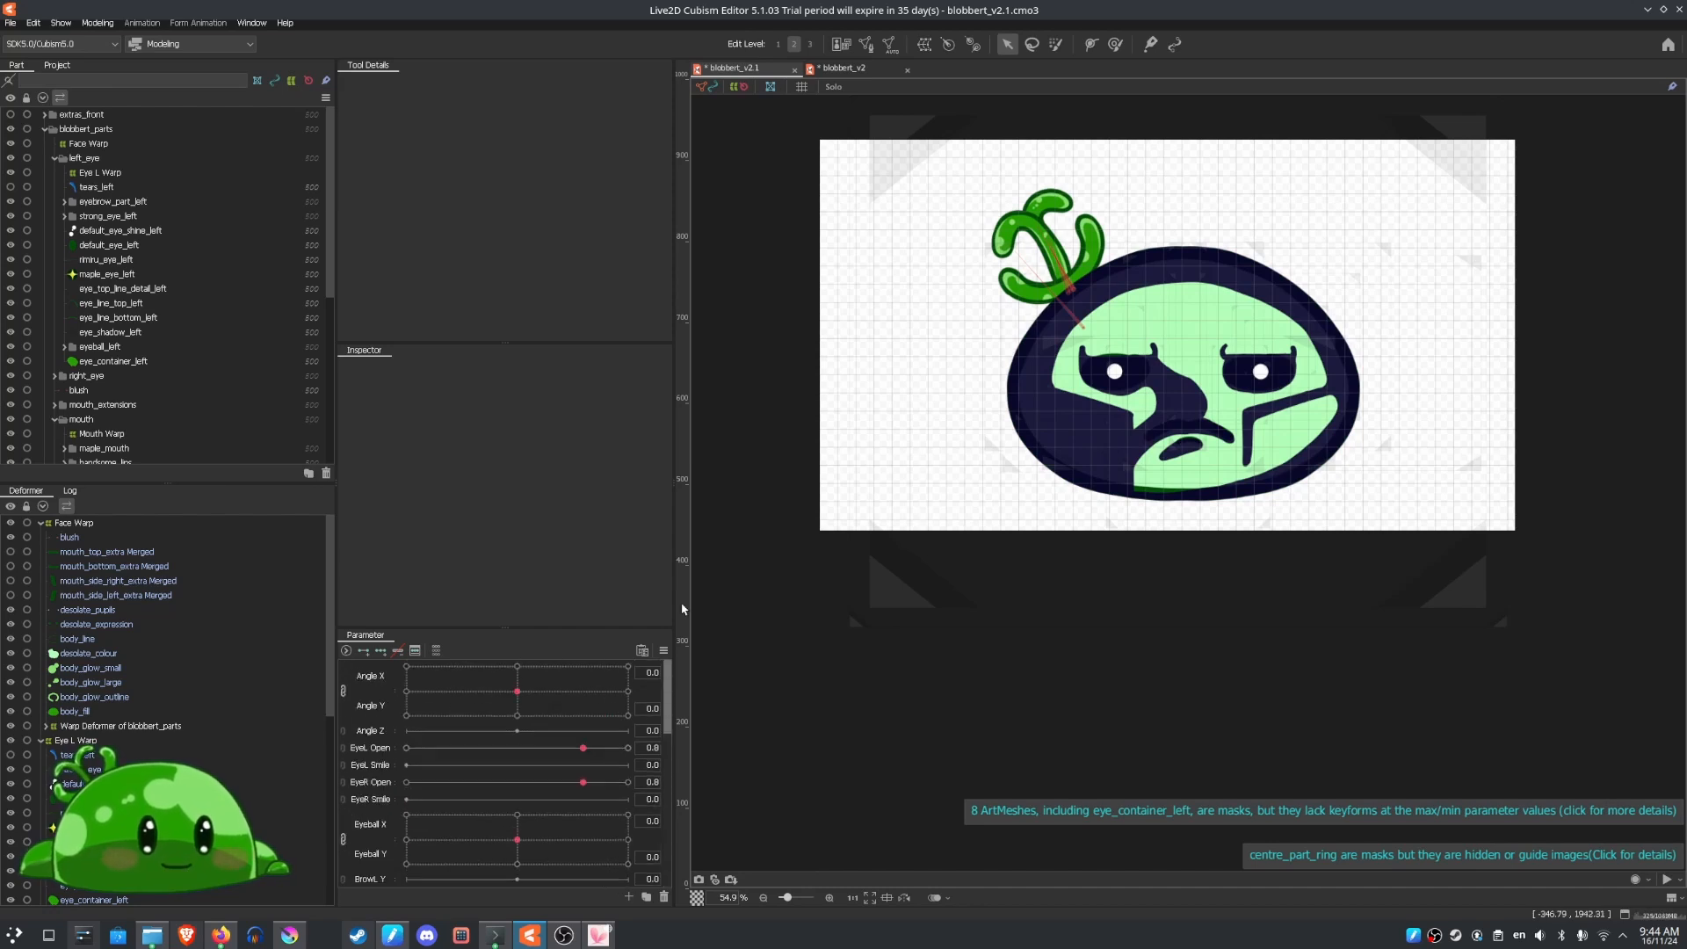
left_click_drag(513, 707, 234, 594)
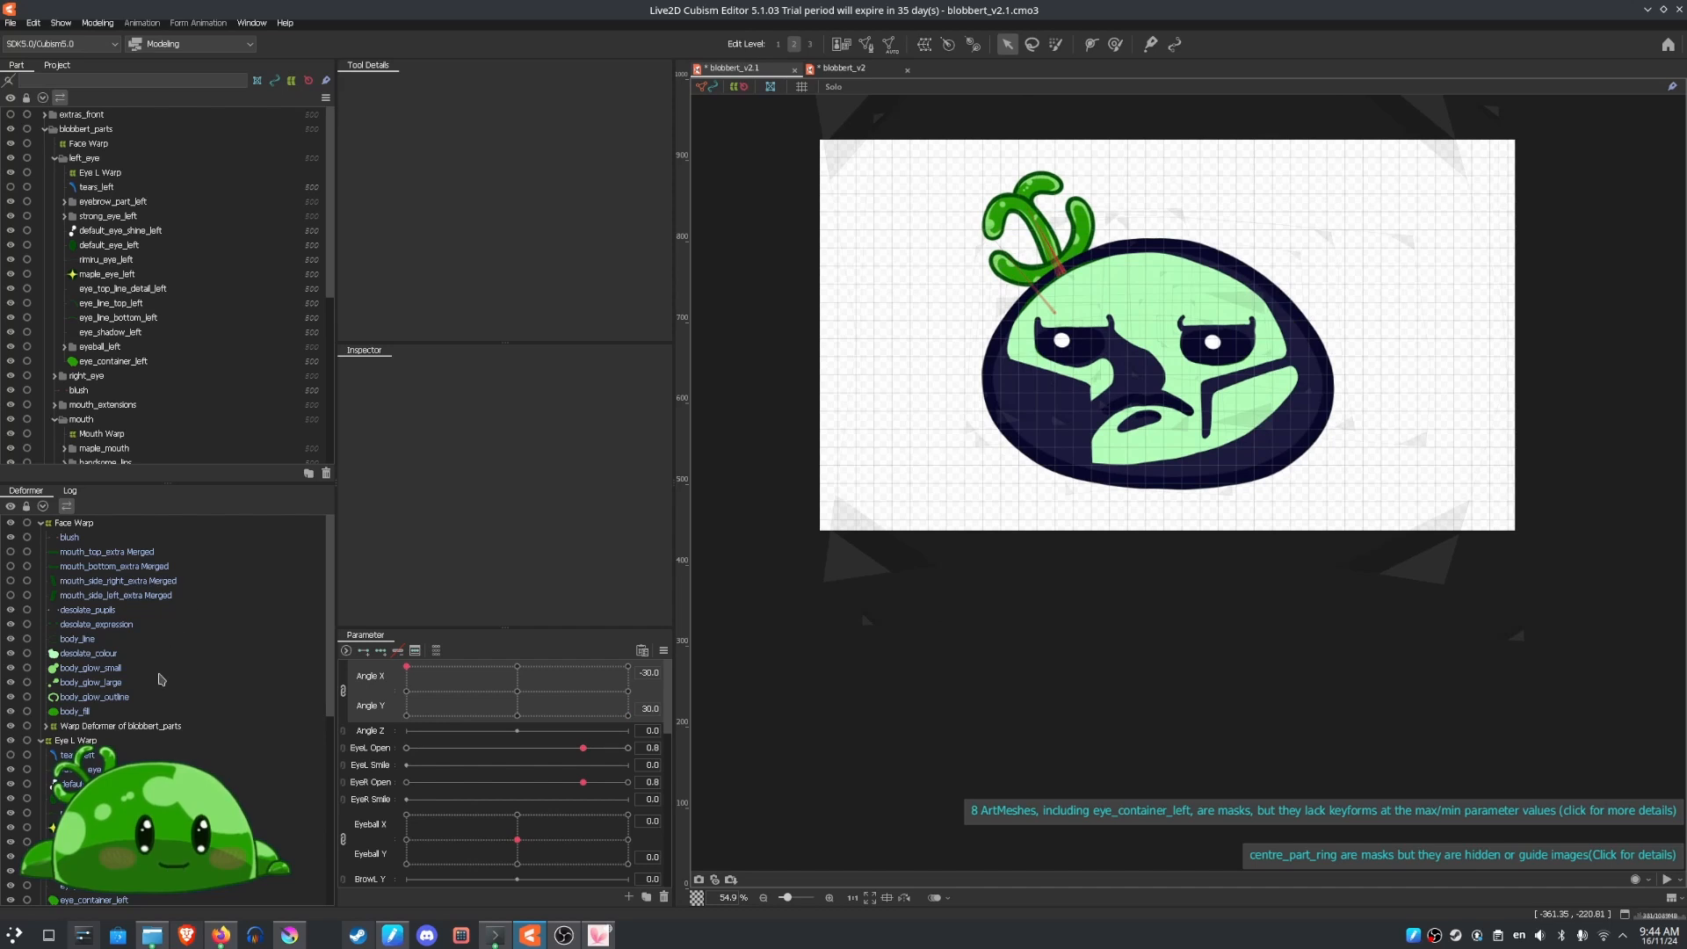
left_click_drag(161, 679, 517, 694)
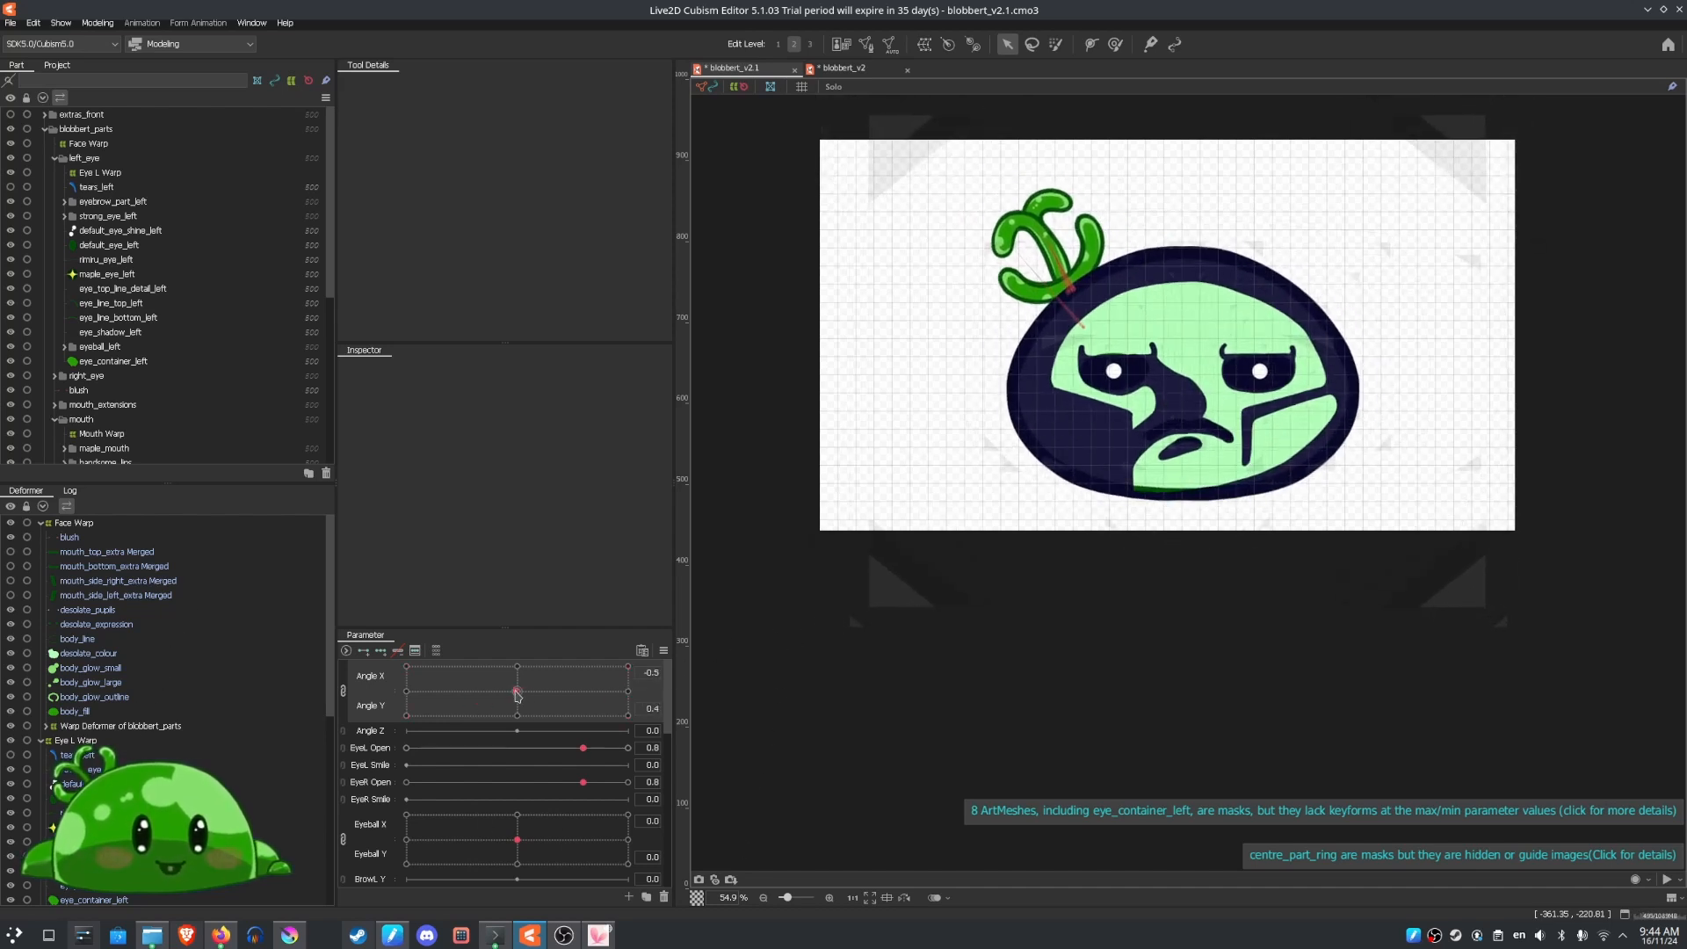
left_click(652, 673)
type("0")
key("Return")
left_click(652, 709)
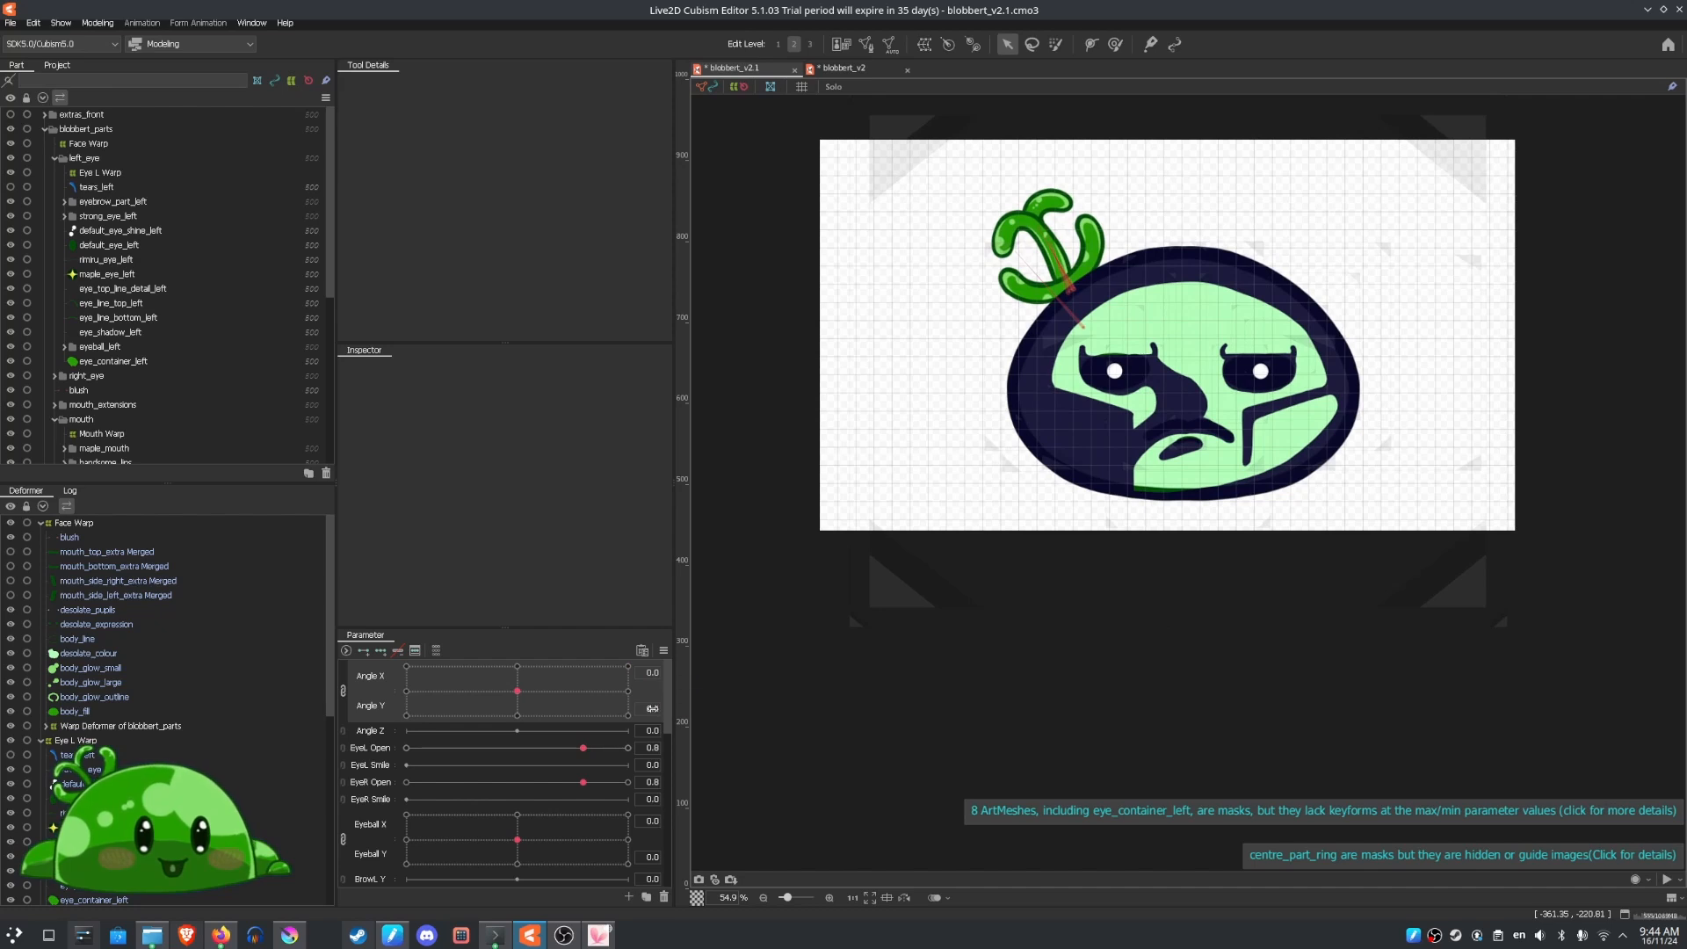
type("0")
key("Return")
Reset the desolate expression parameter to 0.0 and set rimiru_face to 1.0
scroll(653, 797, "down", 3)
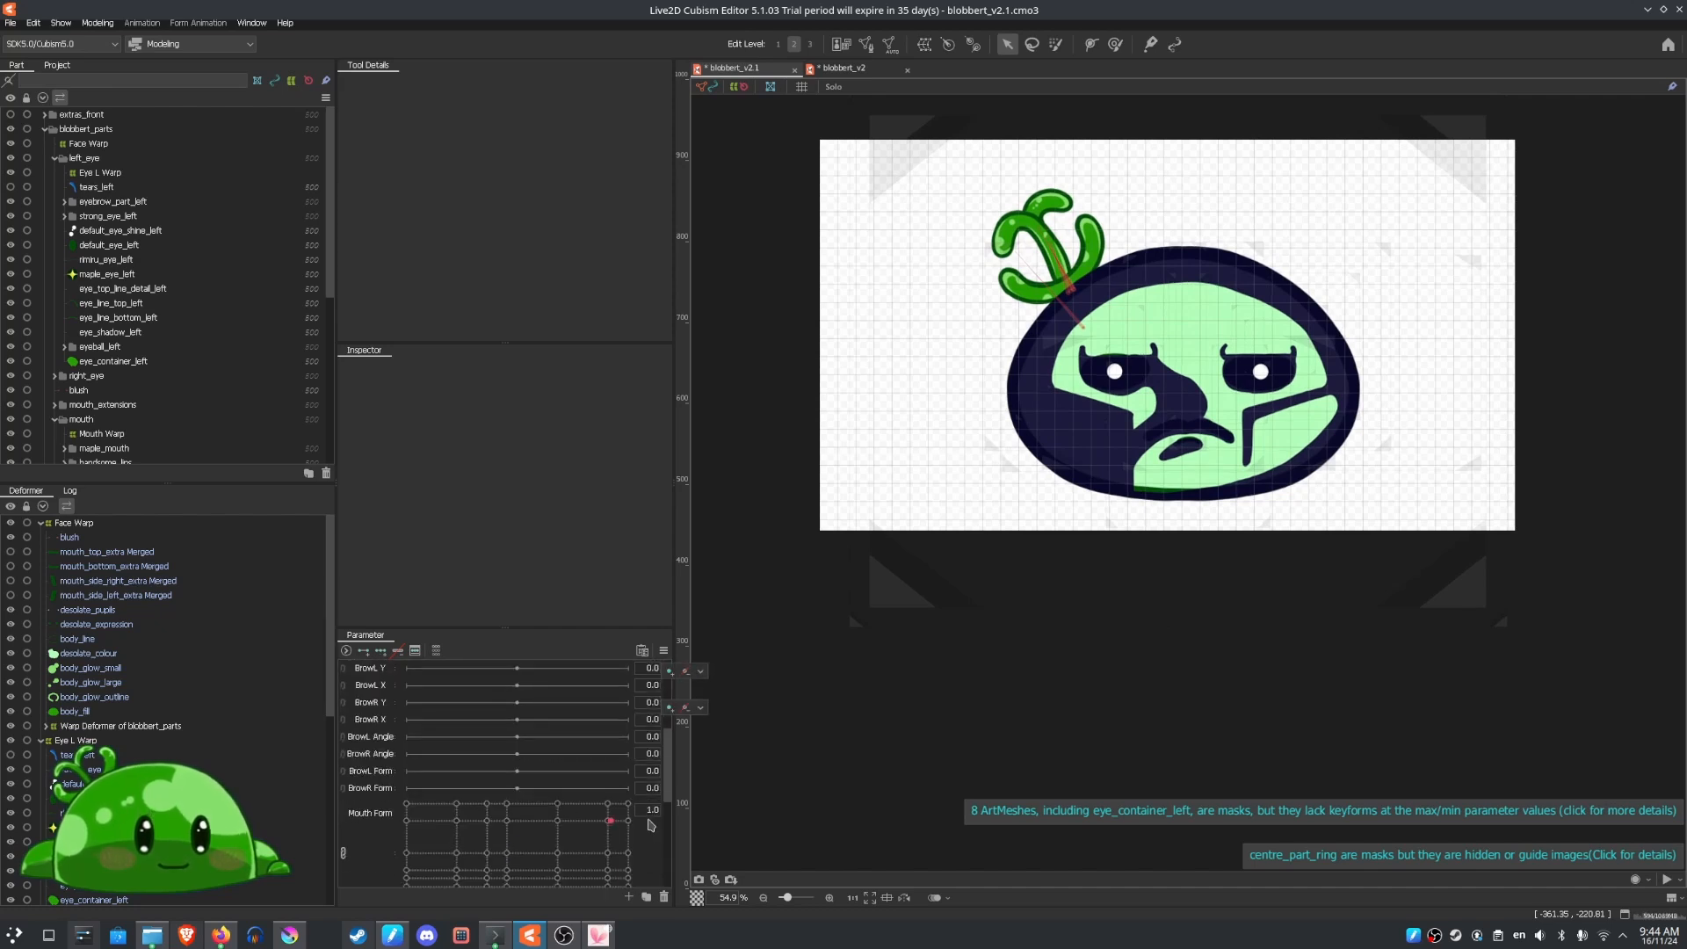
scroll(651, 825, "down", 2)
scroll(639, 815, "down", 3)
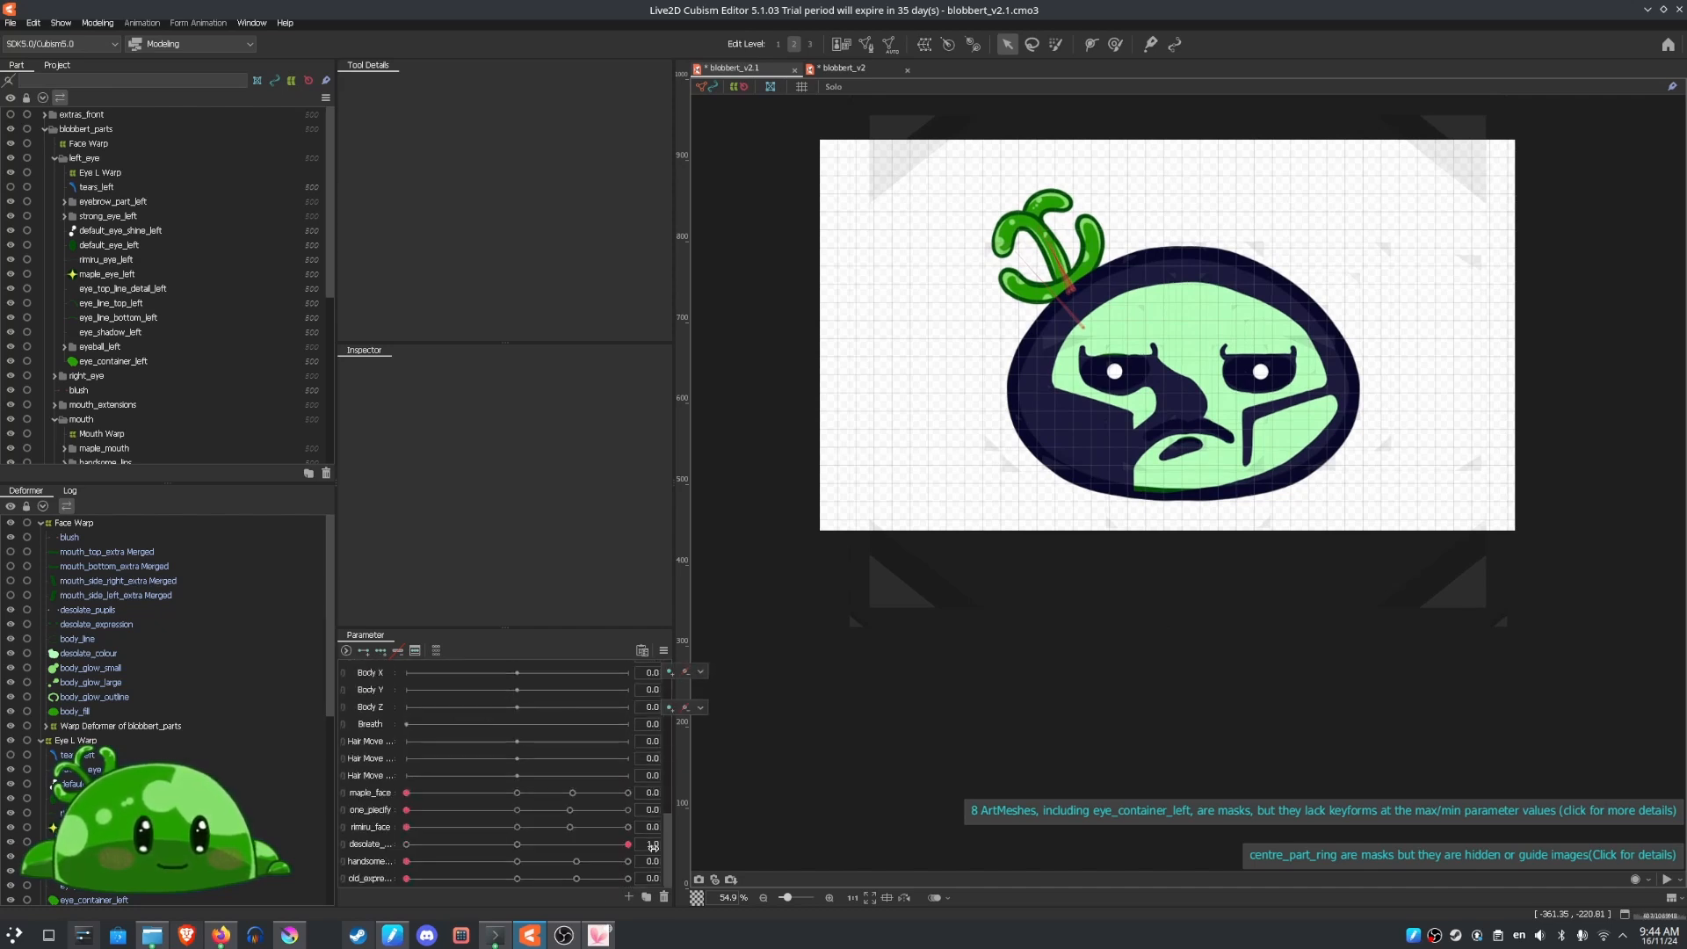
left_click_drag(618, 851, 413, 846)
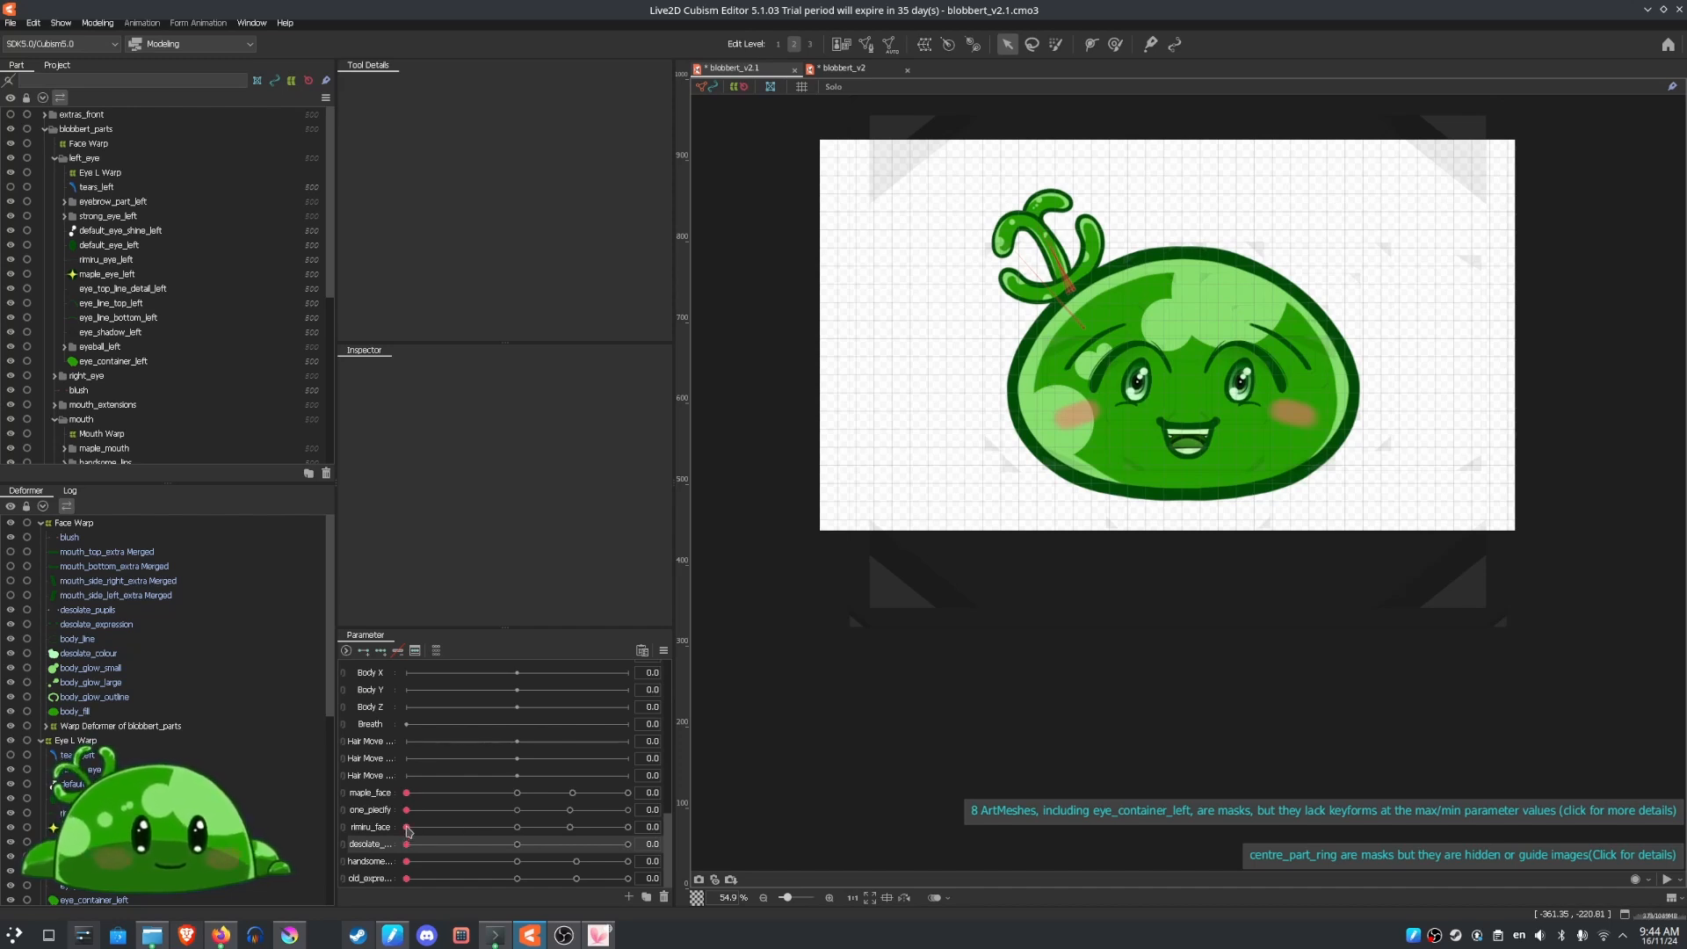
left_click_drag(410, 830, 627, 827)
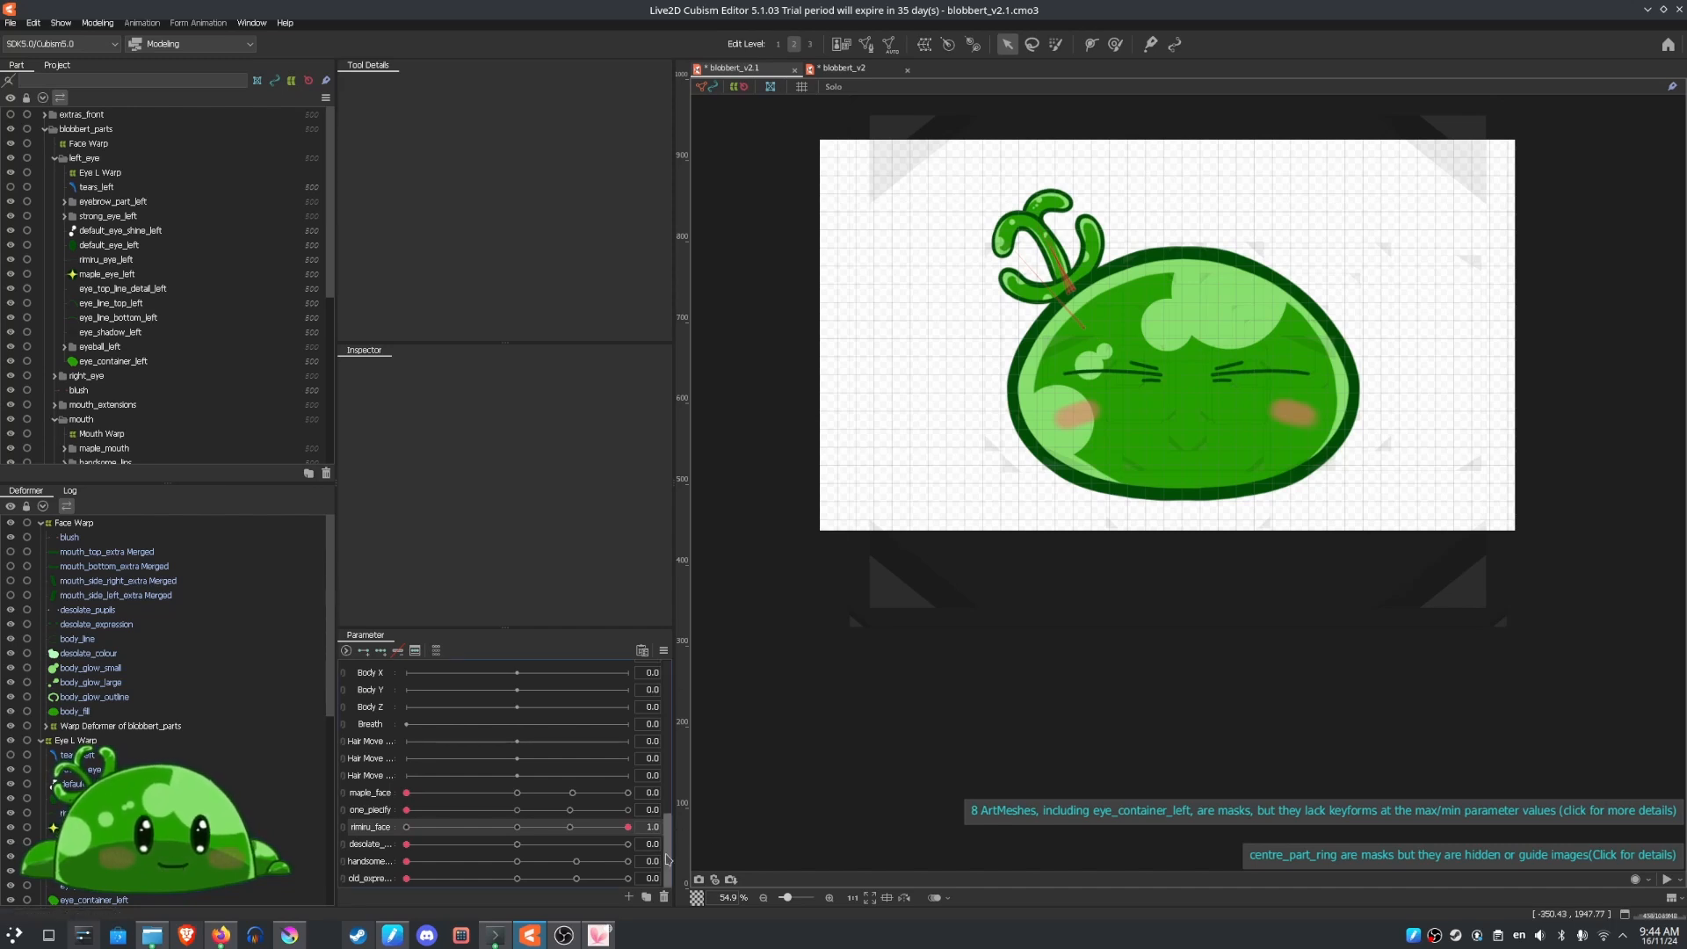
Turn the rimiru face in several directions to preview it, and reset Angle X and Angle Y to 0
scroll(668, 774, "up", 5)
left_click(537, 703)
left_click_drag(537, 703, 561, 729)
left_click_drag(525, 790, 518, 691)
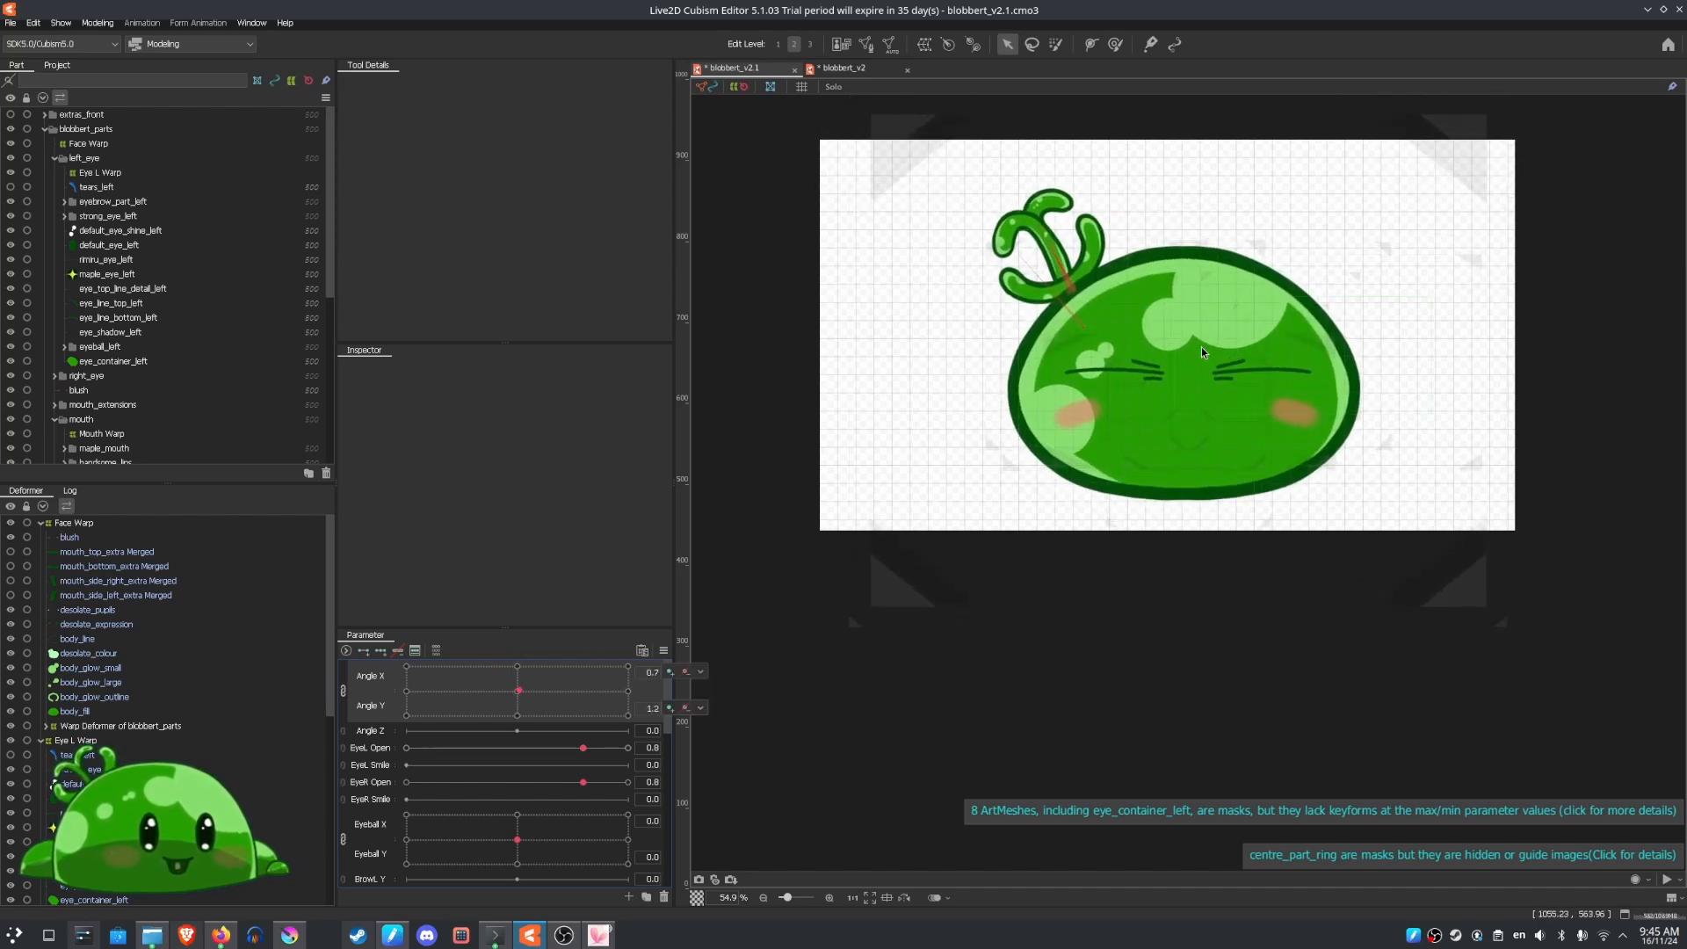
left_click(652, 672)
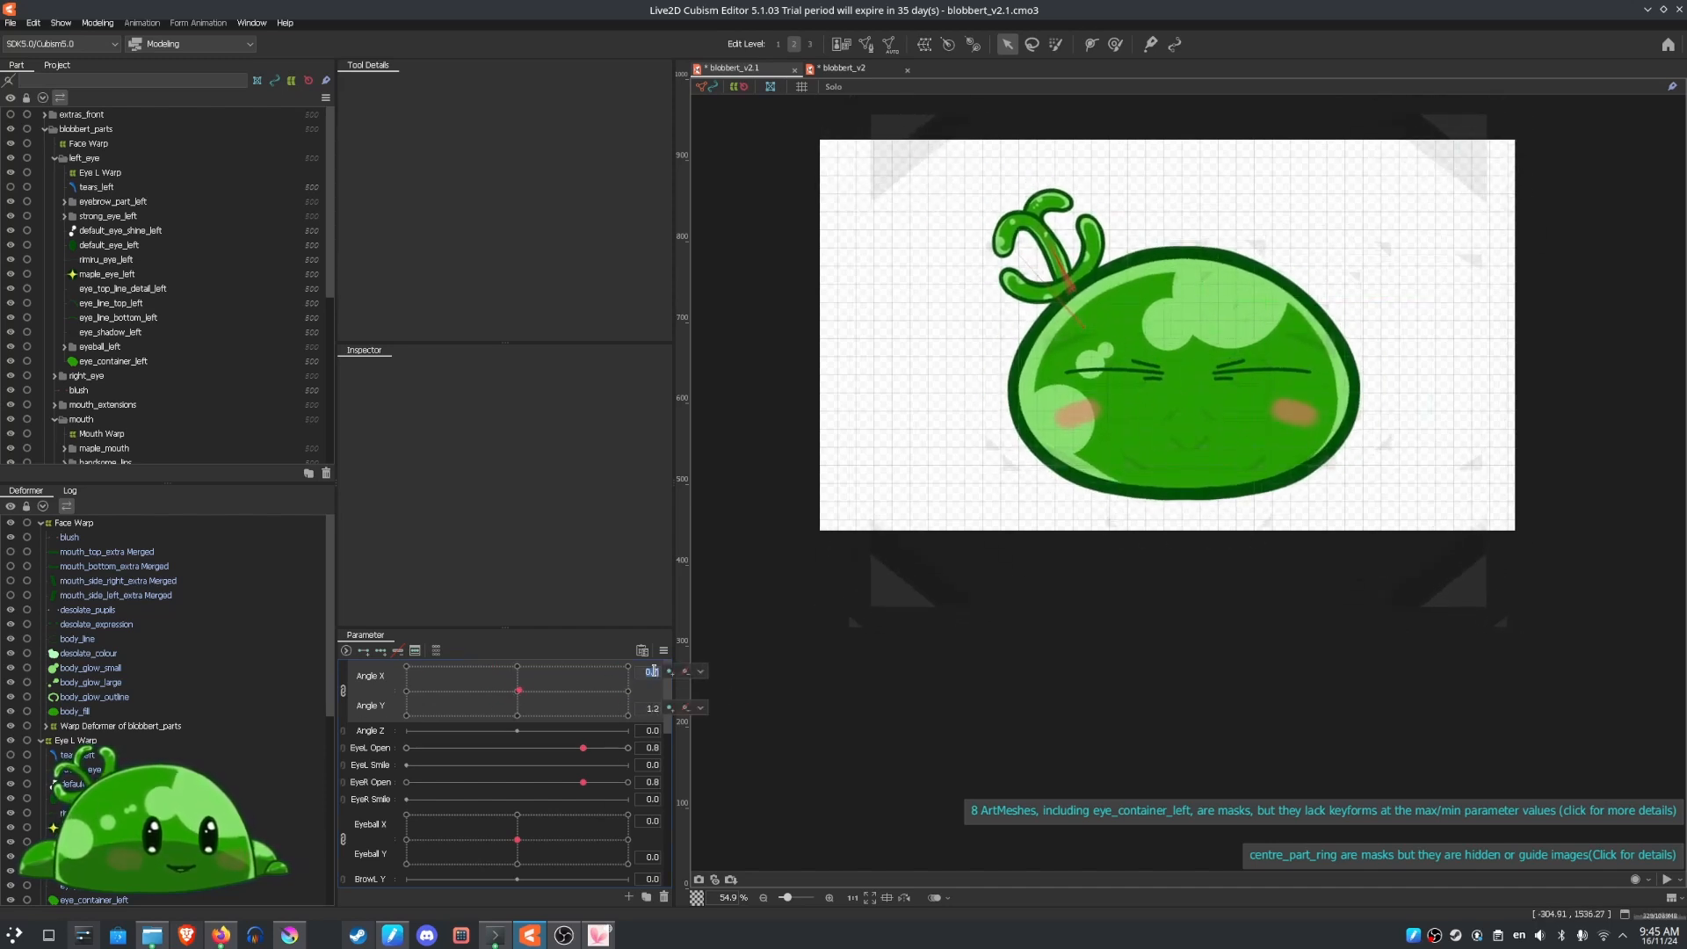
type("0")
key("Return")
left_click(649, 709)
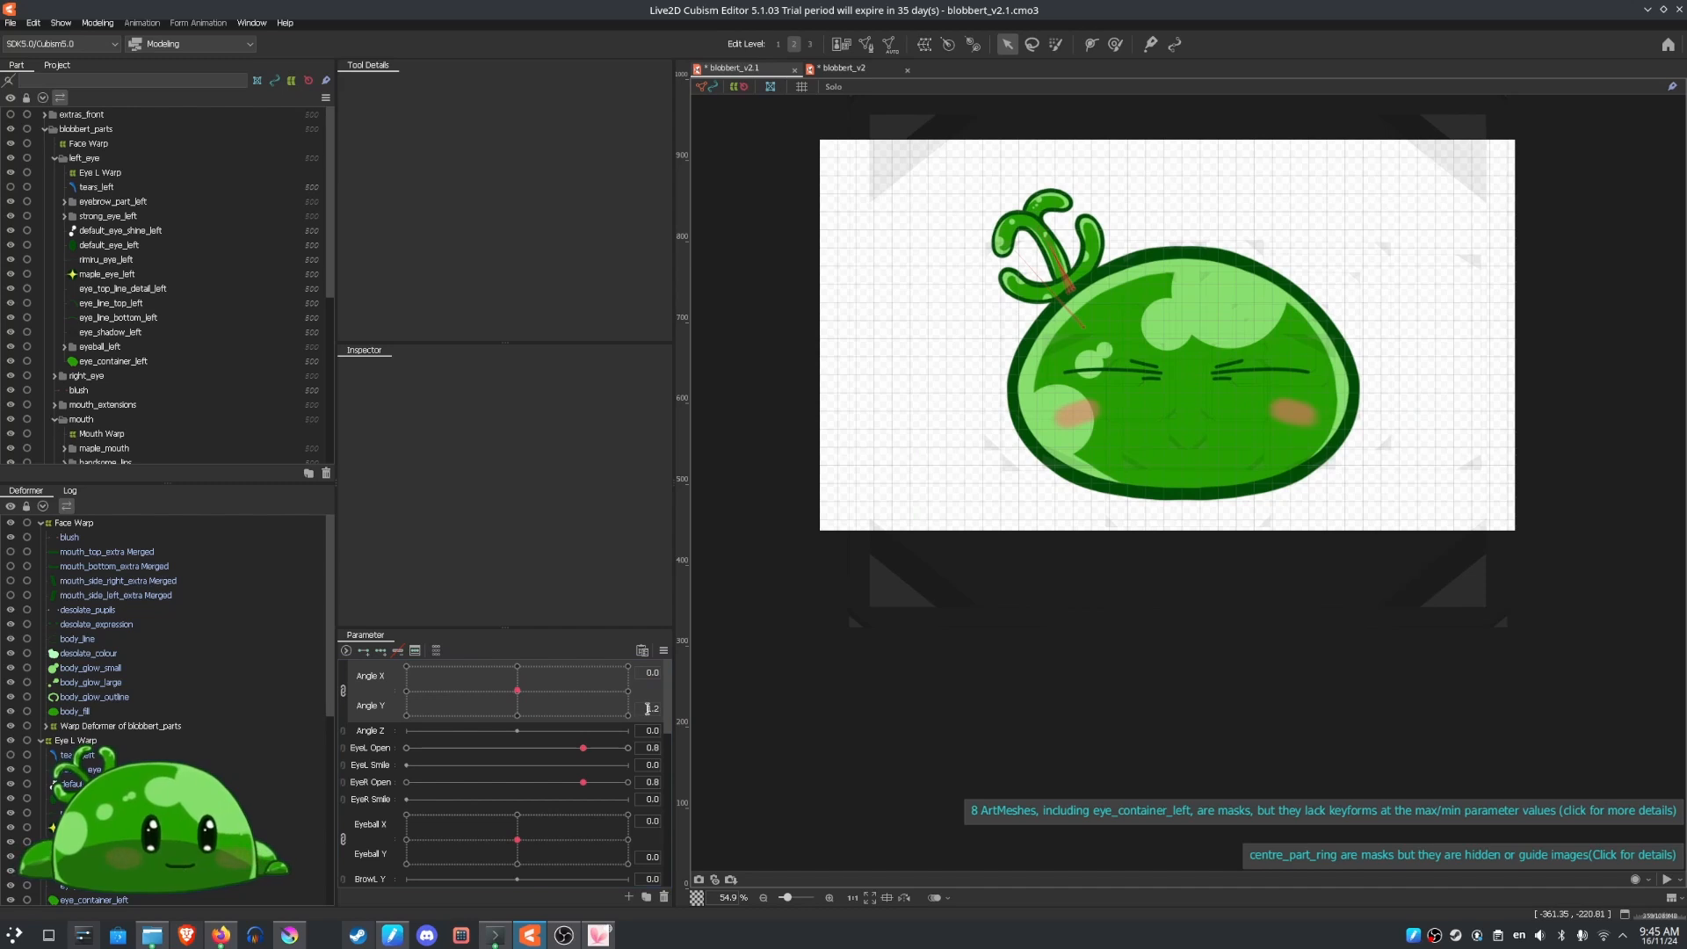
type("0")
key("Return")
Switch from the rimiru_face expression to one_piecify with its straw hat, and preview it with a head turn
scroll(582, 814, "down", 10)
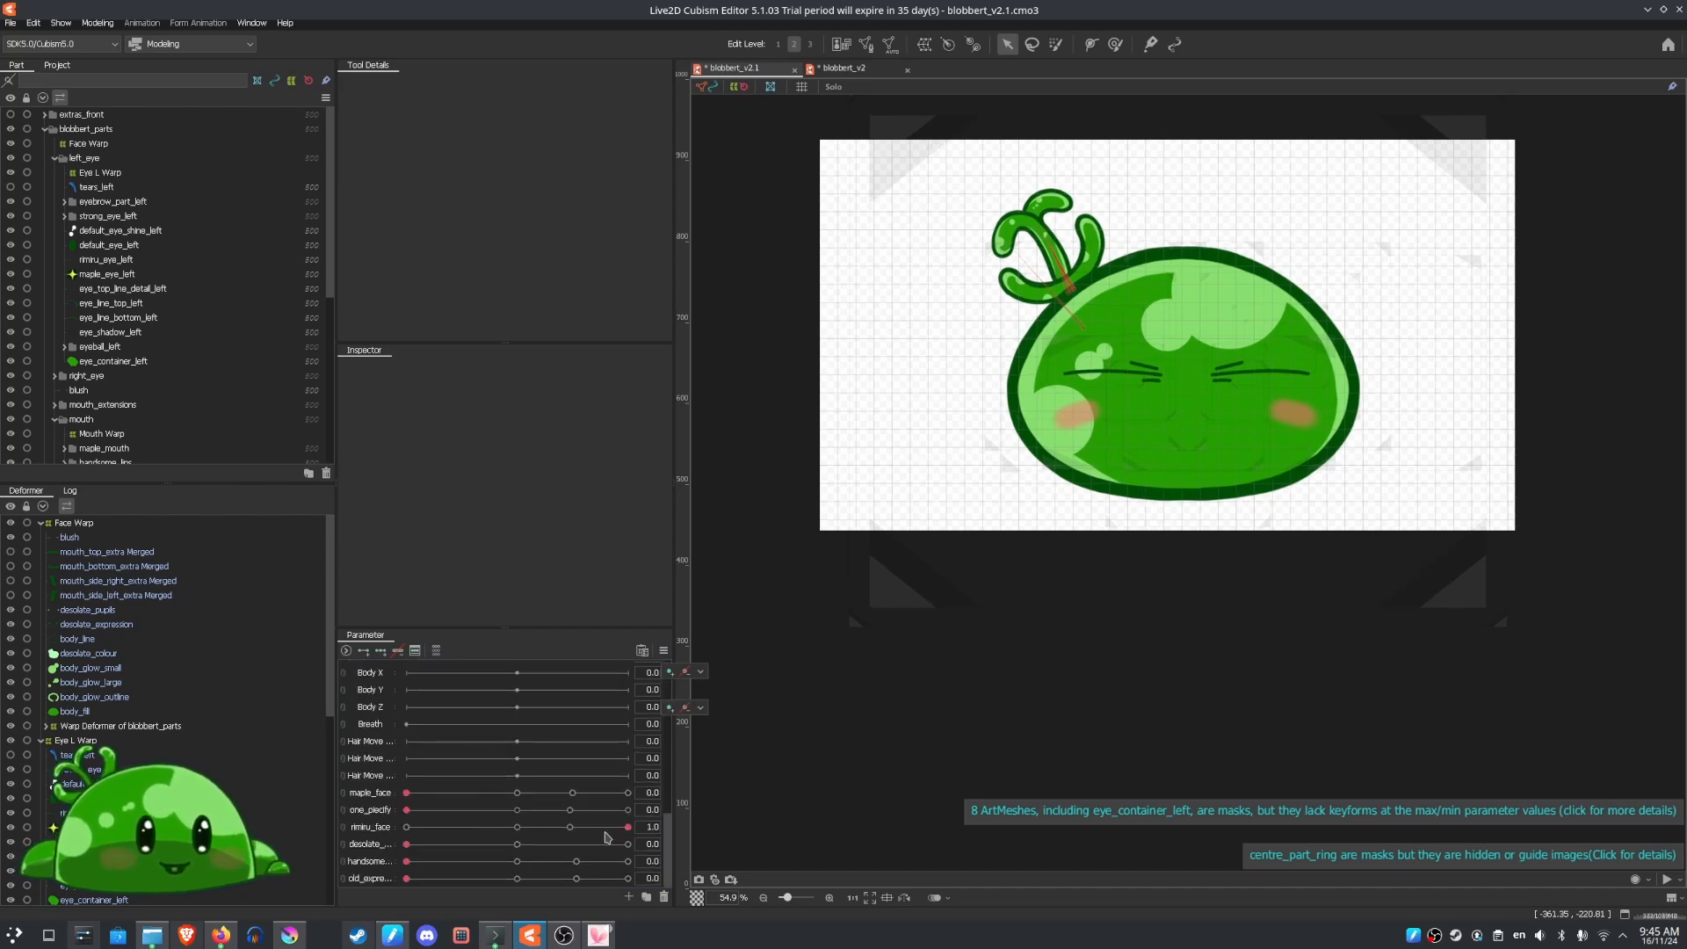
mouse_move(628, 827)
left_mouse_down()
mouse_move(406, 827)
mouse_move(604, 820)
left_mouse_up()
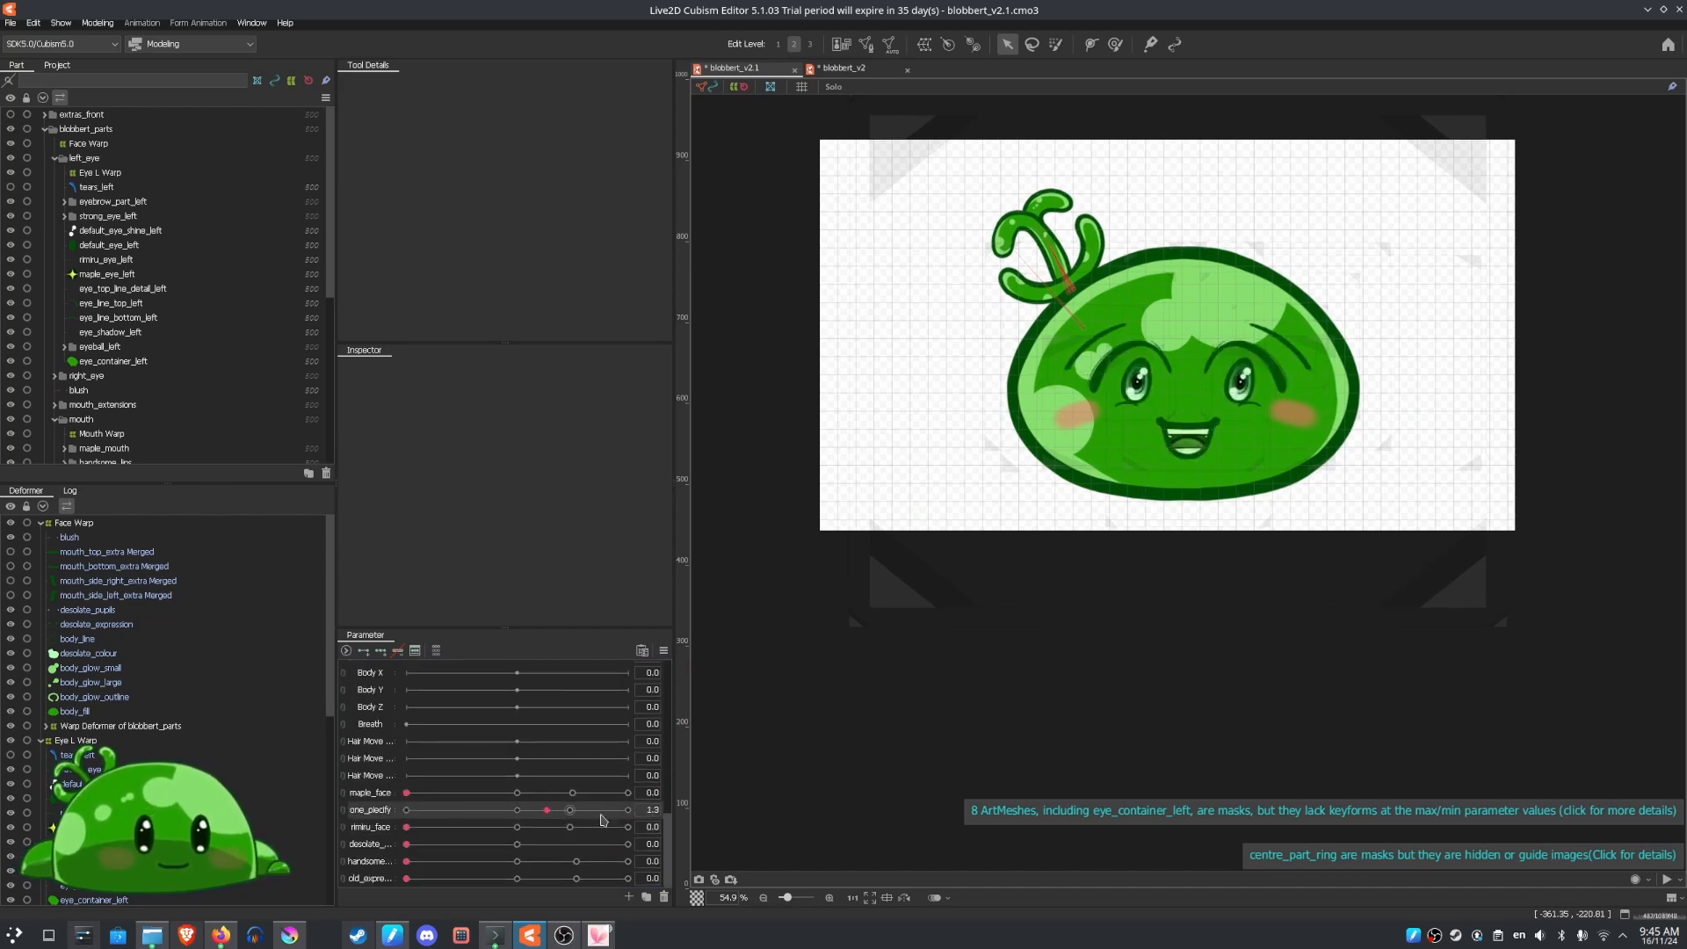
scroll(545, 773, "up", 10)
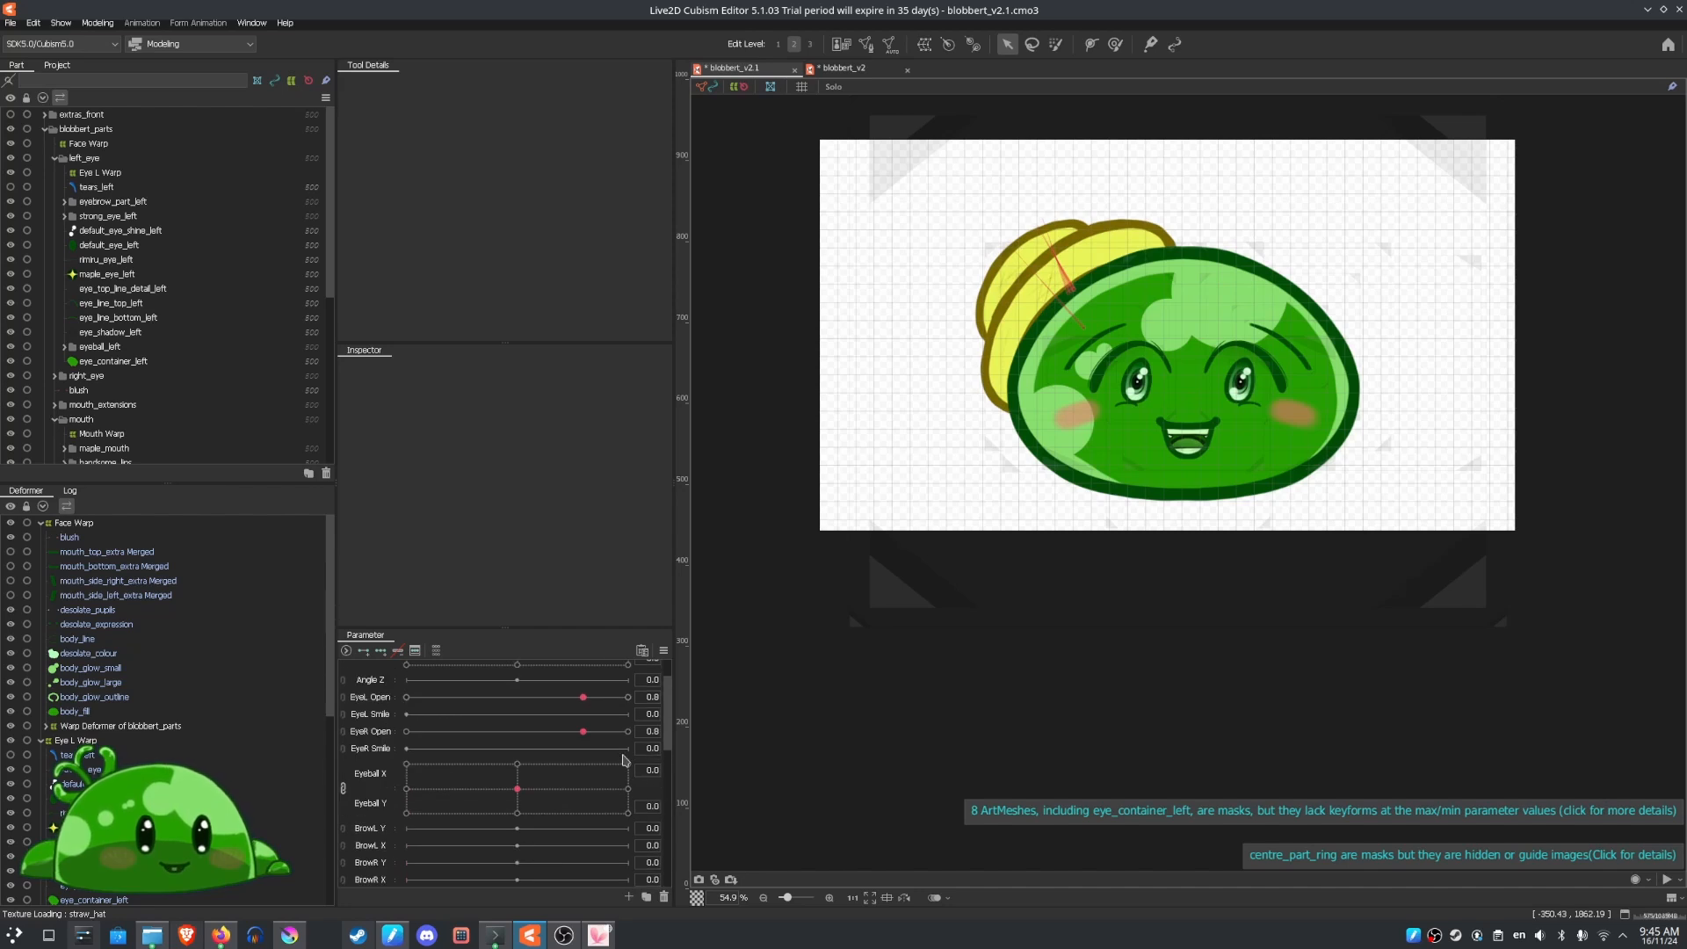
mouse_move(517, 690)
left_mouse_down()
mouse_move(672, 760)
mouse_move(519, 747)
mouse_move(633, 756)
mouse_move(327, 807)
mouse_move(512, 692)
left_mouse_up()
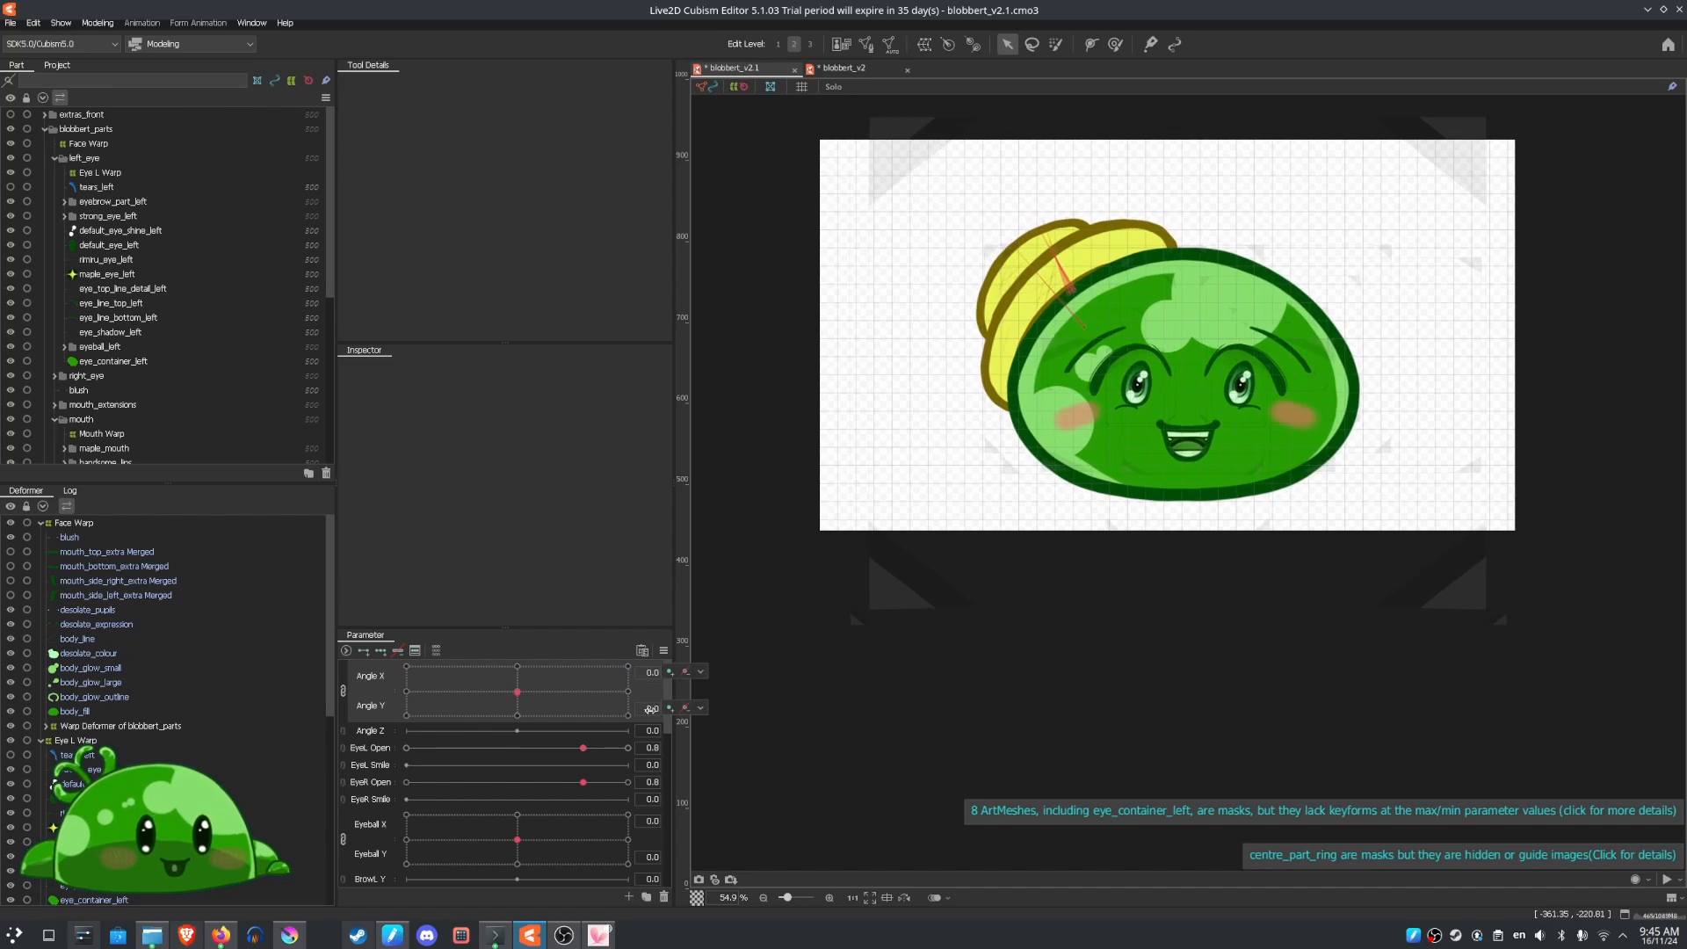
Reset the one_piecify expression to 0.0 and set maple_face to 2.0
scroll(570, 822, "down", 5)
left_click_drag(611, 810, 425, 813)
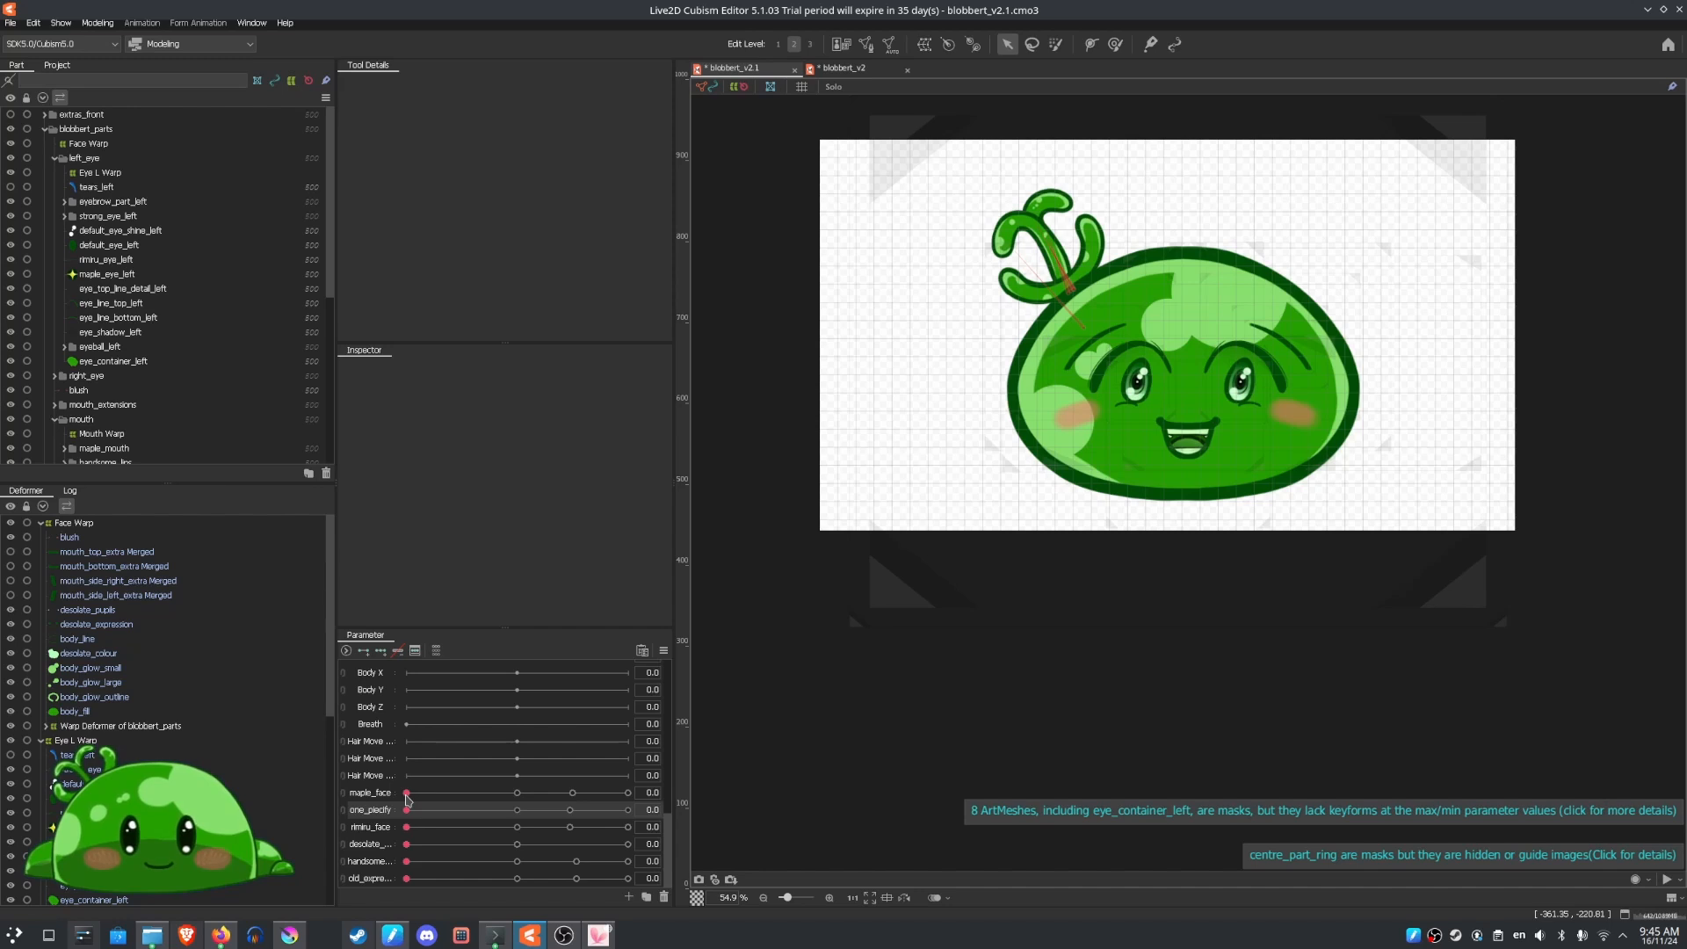
left_click_drag(407, 794, 723, 810)
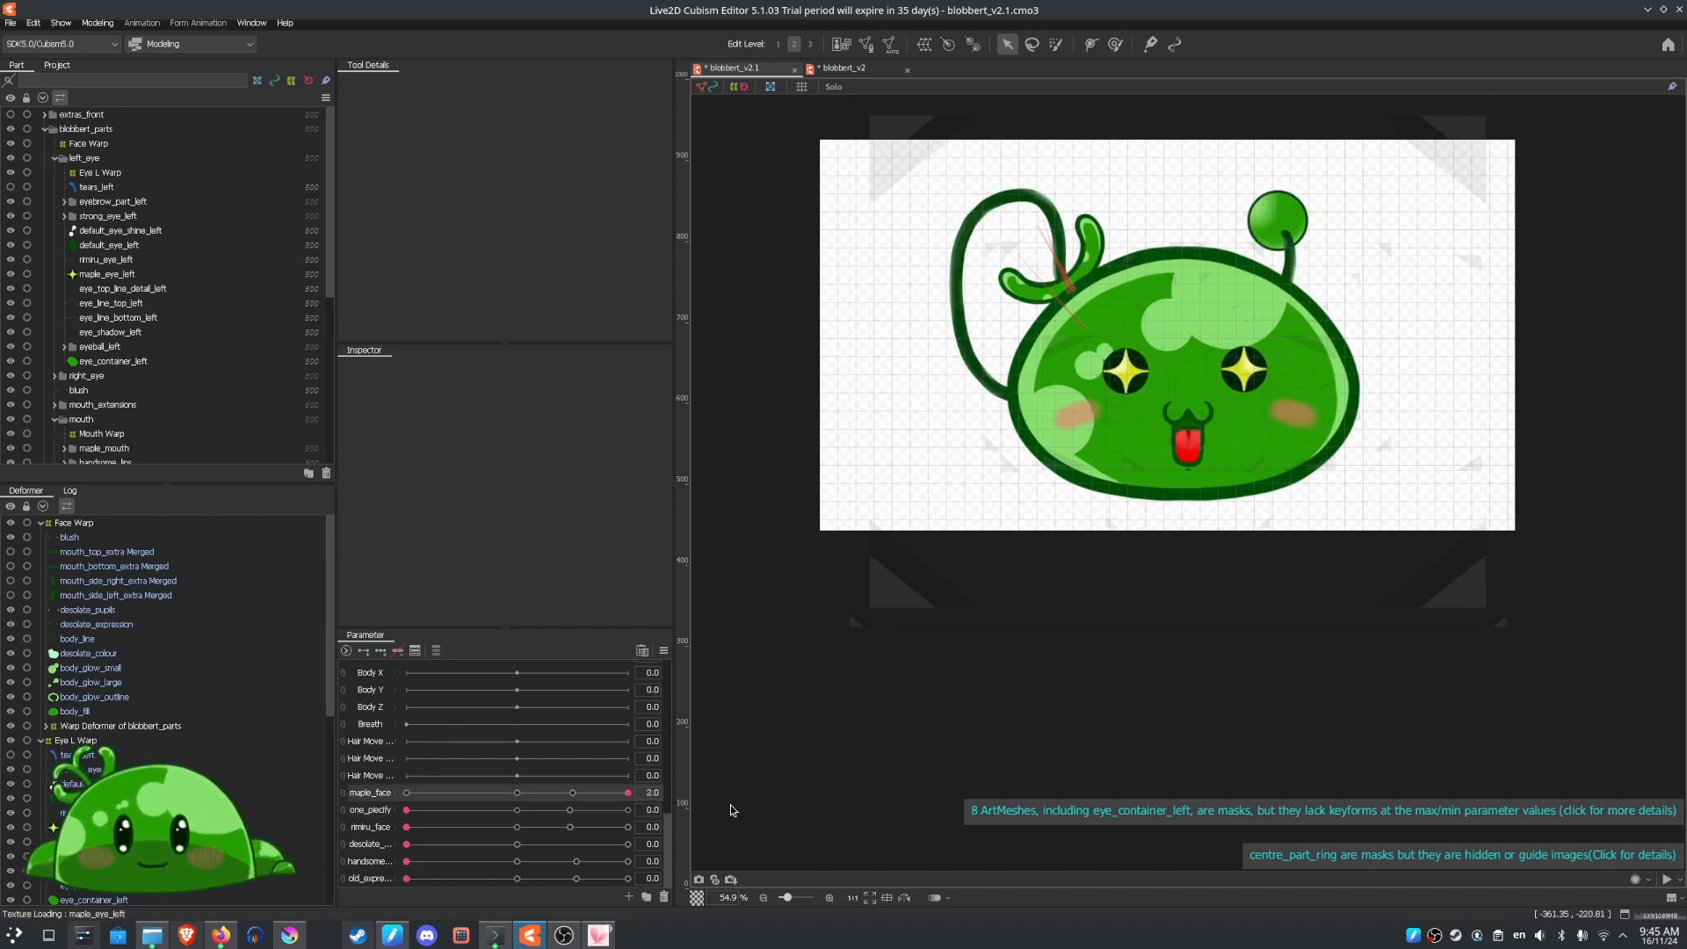
Turn the maple face to Angle X -30 and Angle Y 30, inspect its mouth up close, and reset both angles to 0
left_click_drag(669, 858, 693, 665)
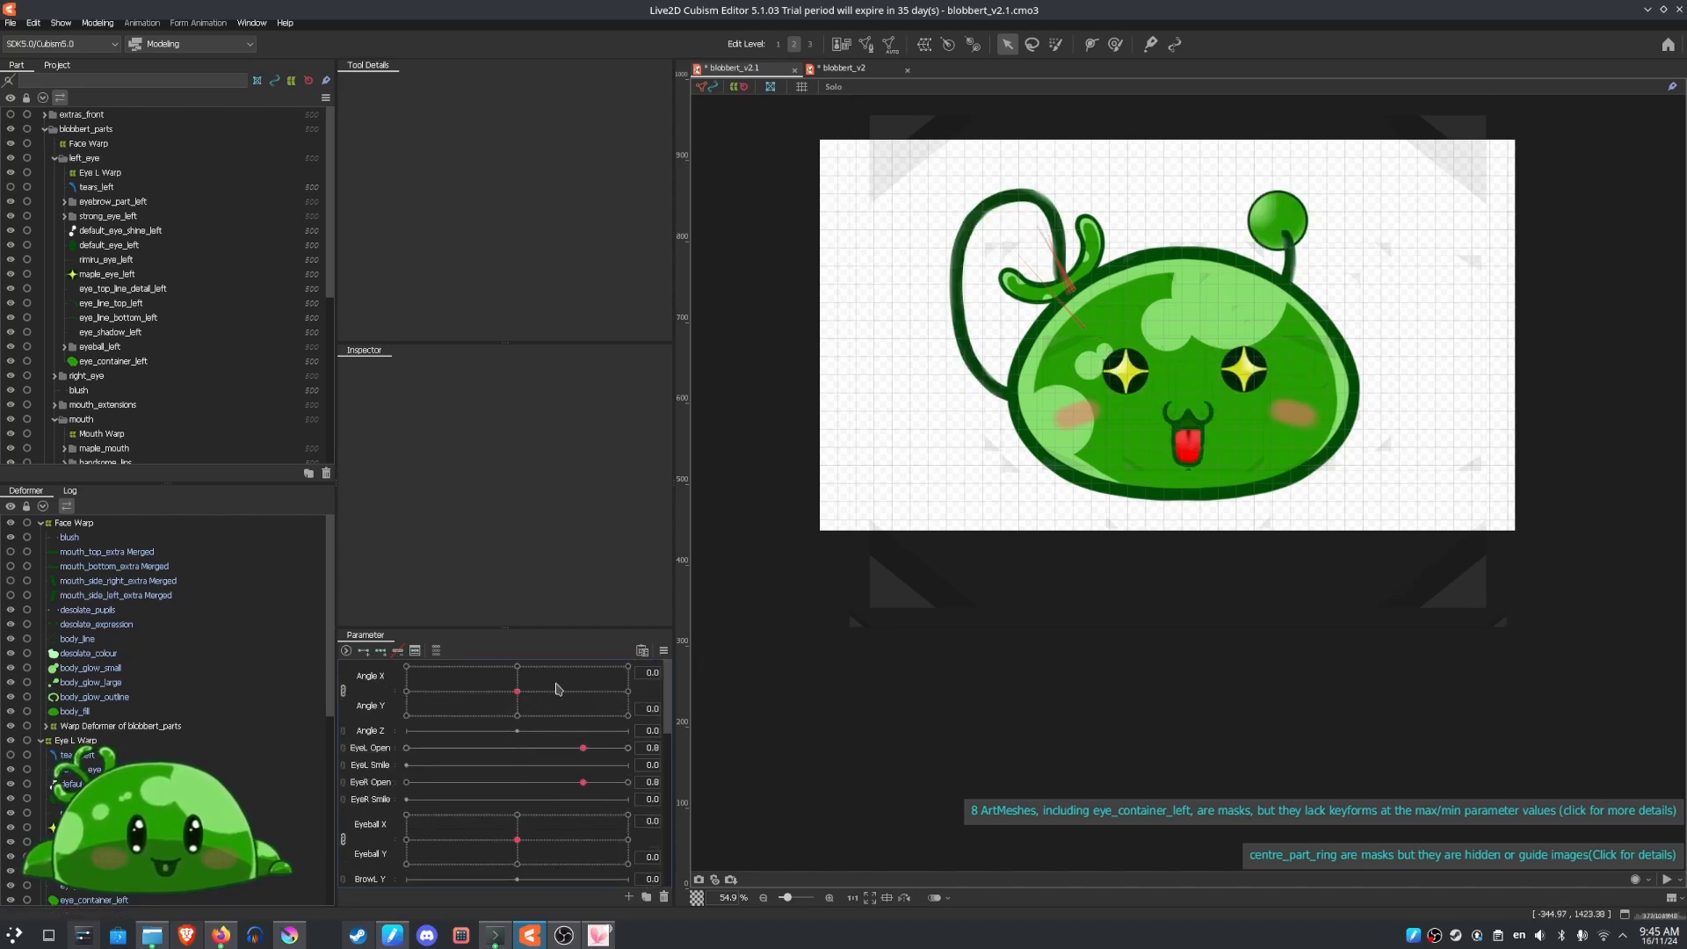
left_click_drag(518, 691, 400, 659)
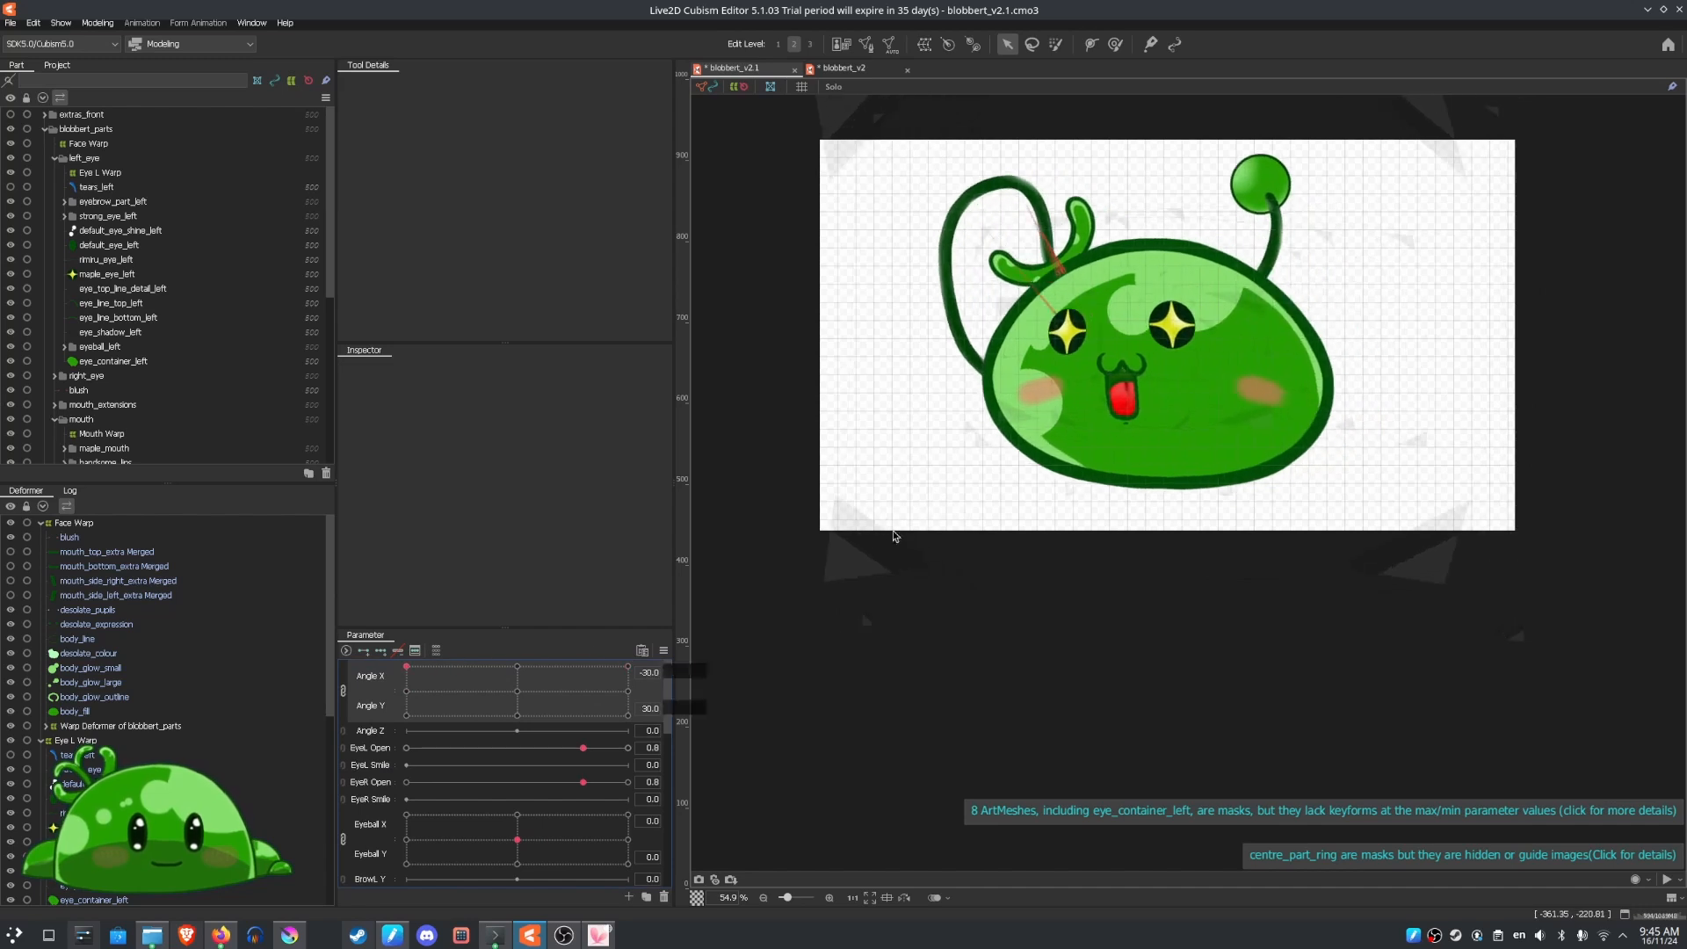
scroll(1100, 412, "up", 5)
scroll(1268, 246, "up", 3)
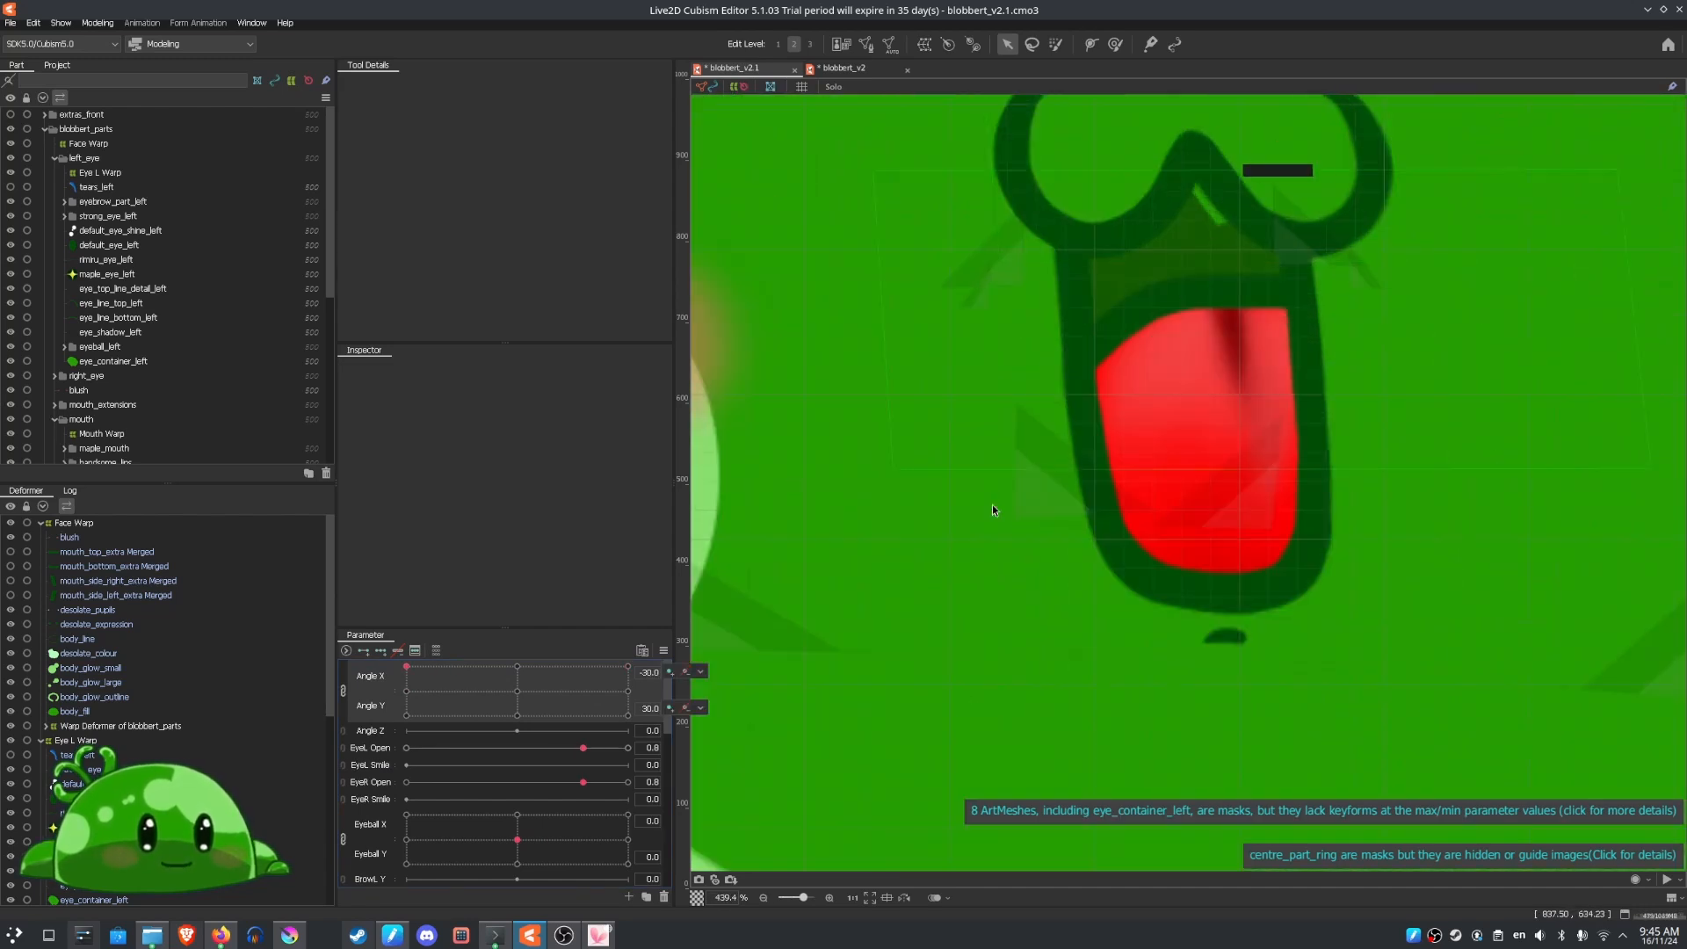
scroll(1203, 398, "down", 6)
scroll(1098, 383, "down", 2)
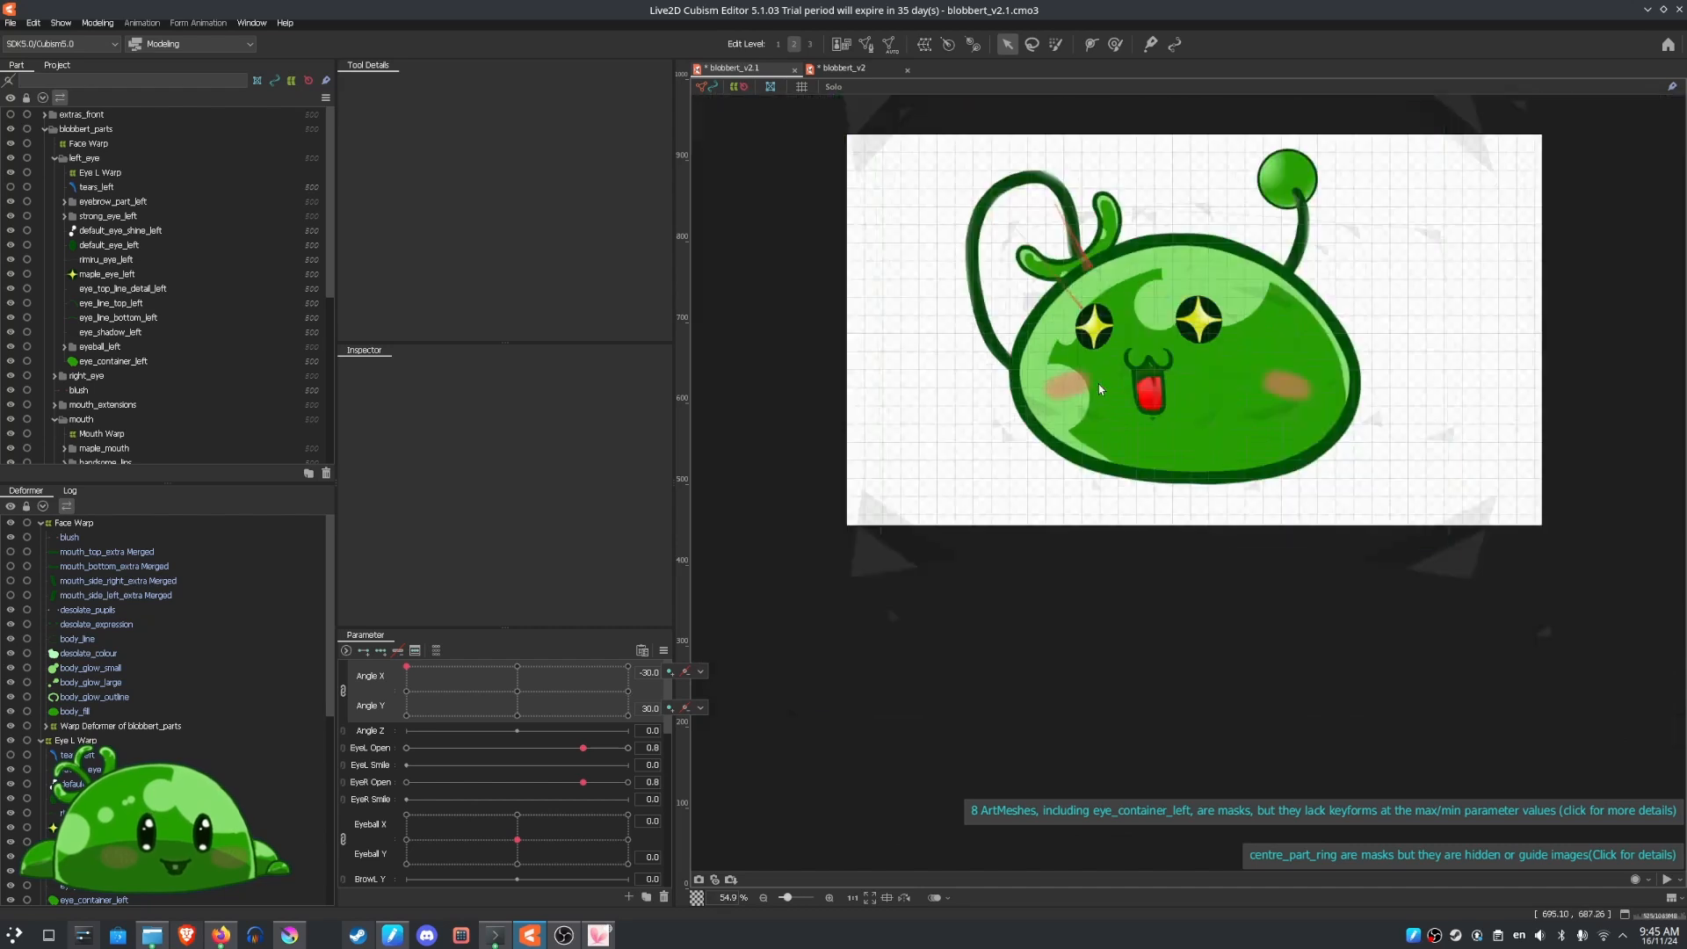
mouse_move(512, 712)
left_mouse_down()
mouse_move(406, 716)
mouse_move(571, 677)
mouse_move(482, 595)
mouse_move(457, 650)
mouse_move(517, 691)
left_mouse_up()
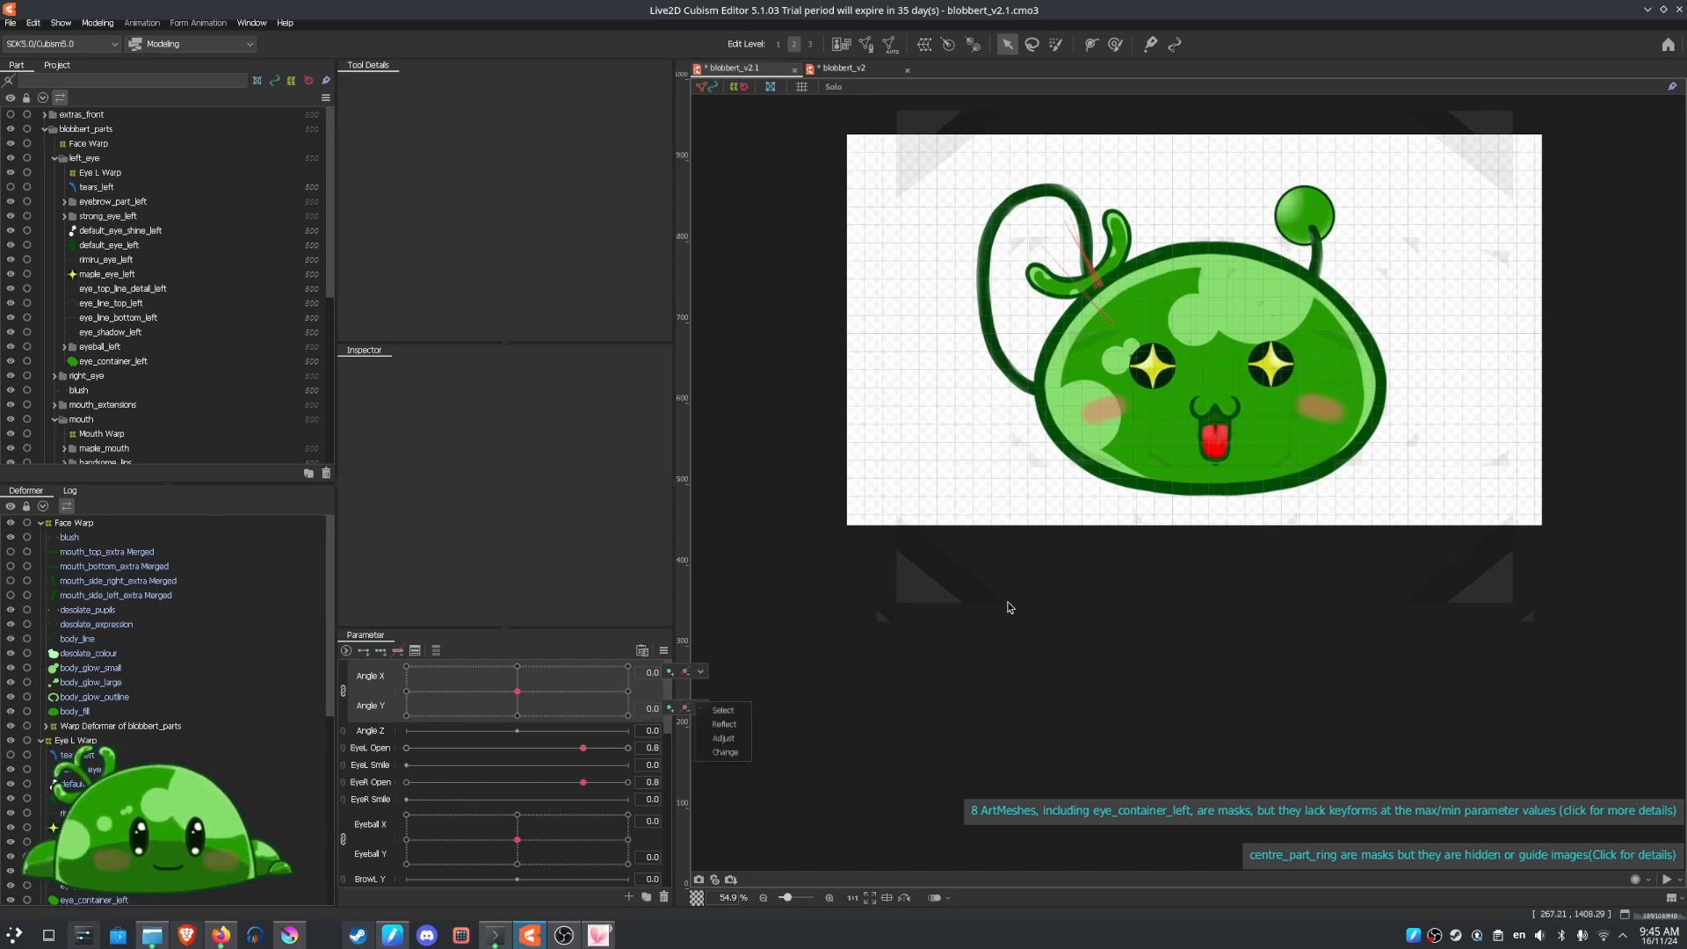
Reset the maple_face expression to 0.0 to restore the default face
scroll(480, 835, "down", 5)
scroll(535, 846, "down", 3)
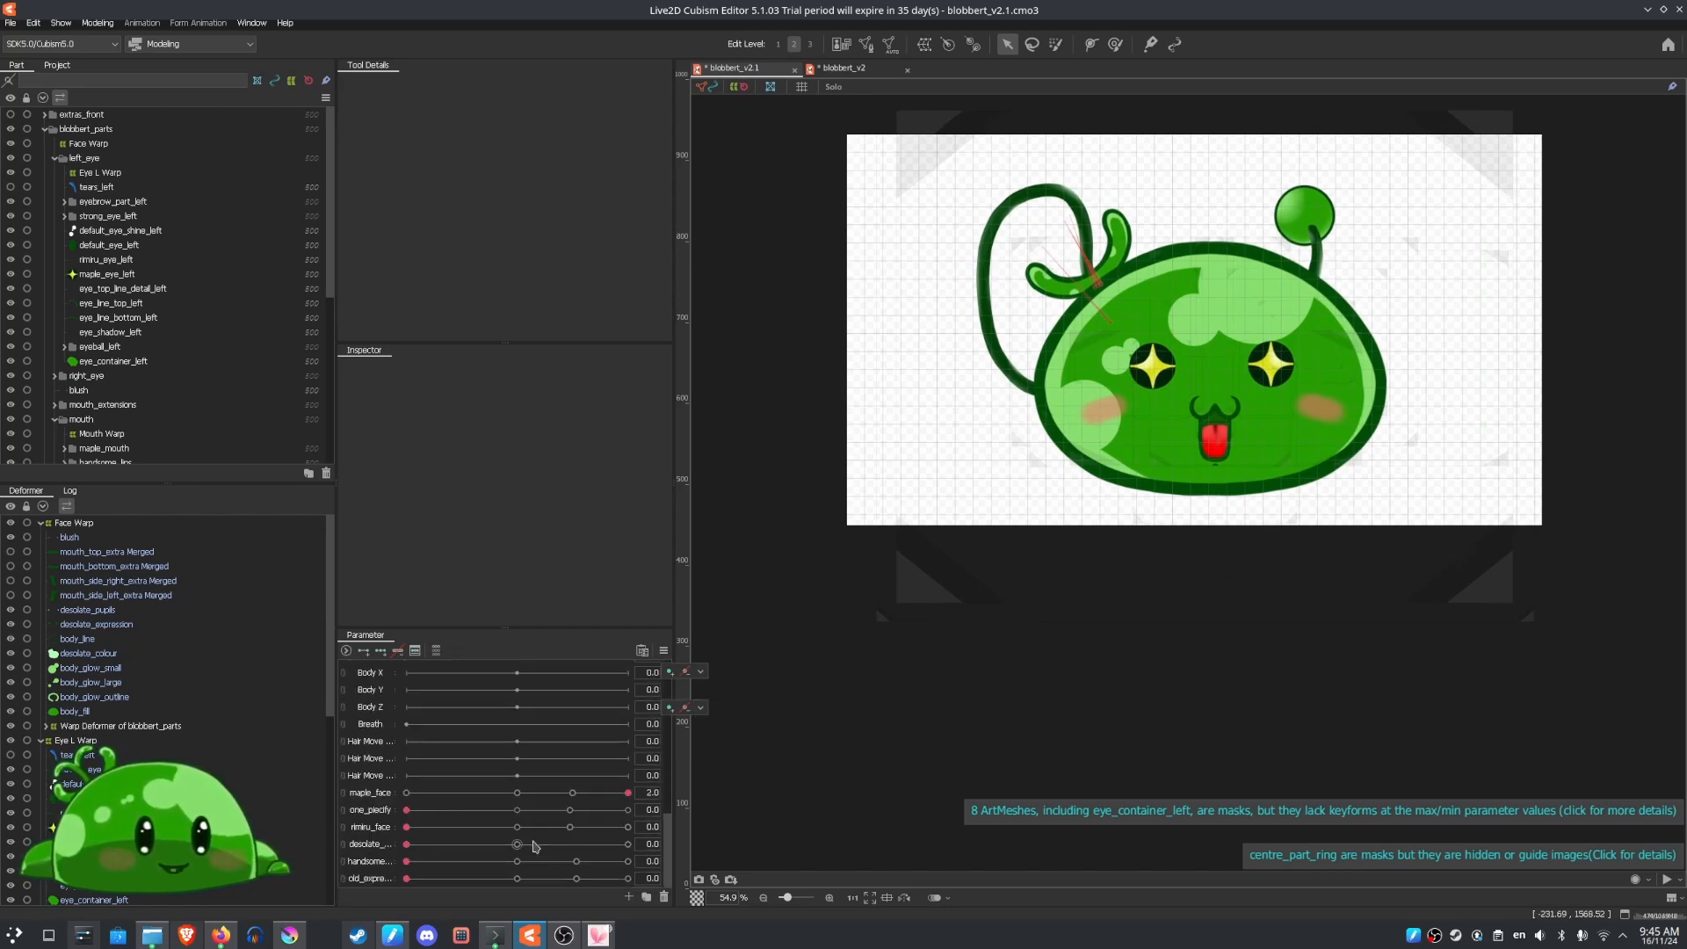
left_click_drag(620, 793, 499, 802)
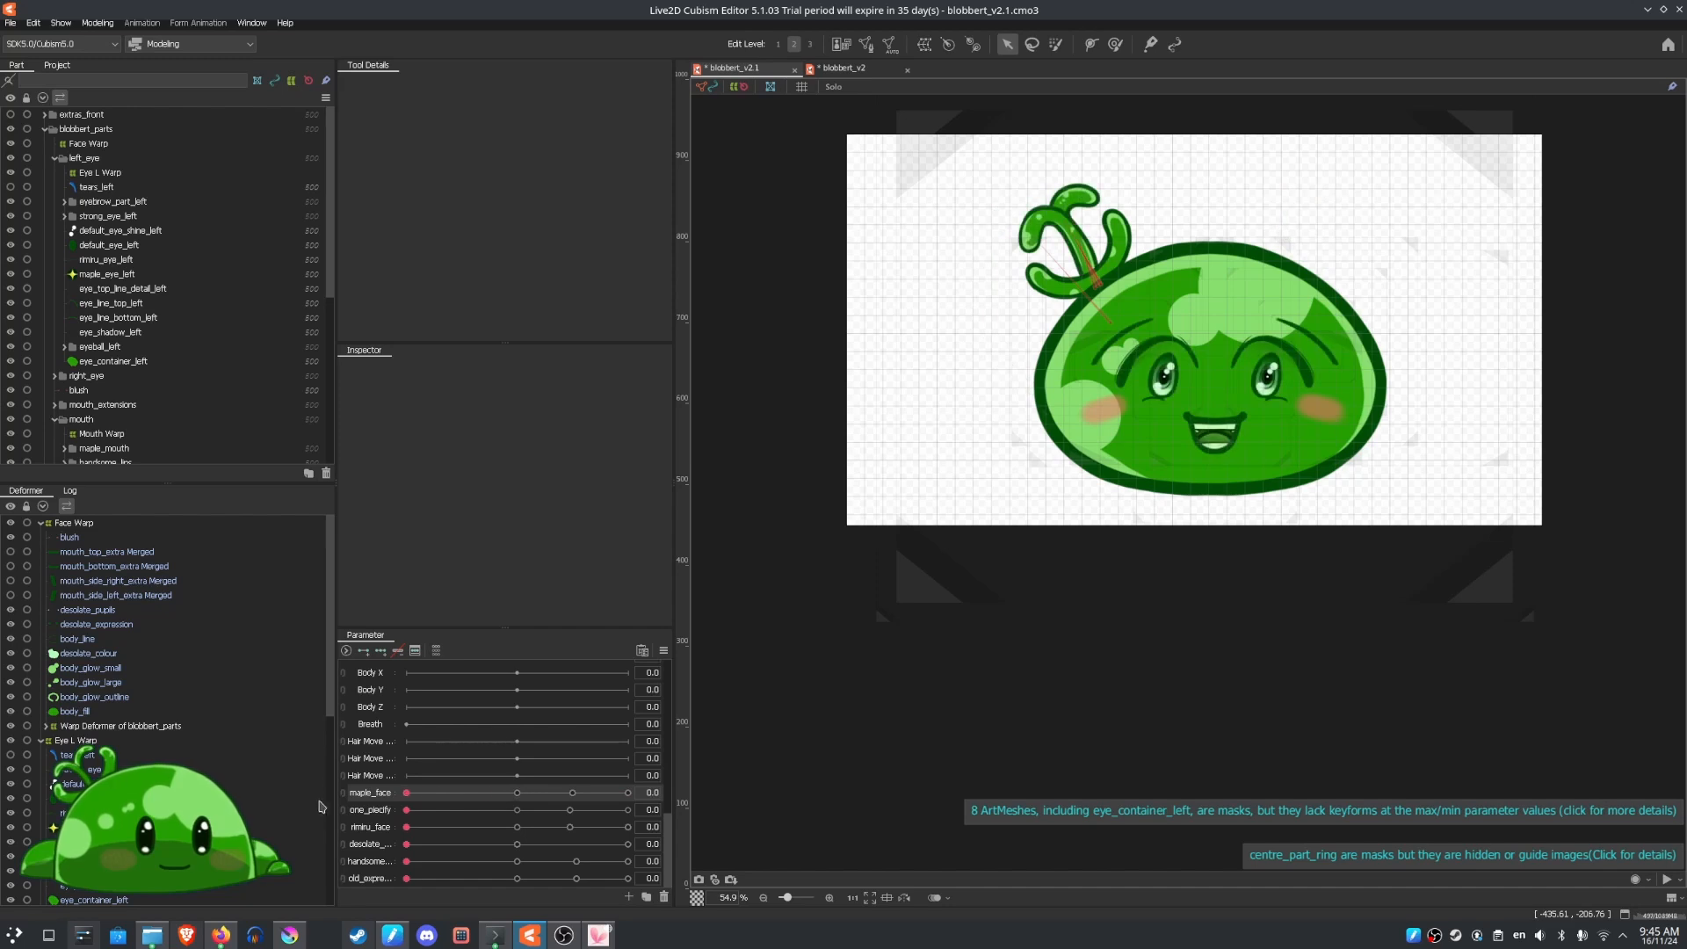
Preview the EyeL Open parameter on the default face and return it to 0.8
scroll(522, 730, "up", 3)
scroll(534, 770, "up", 2)
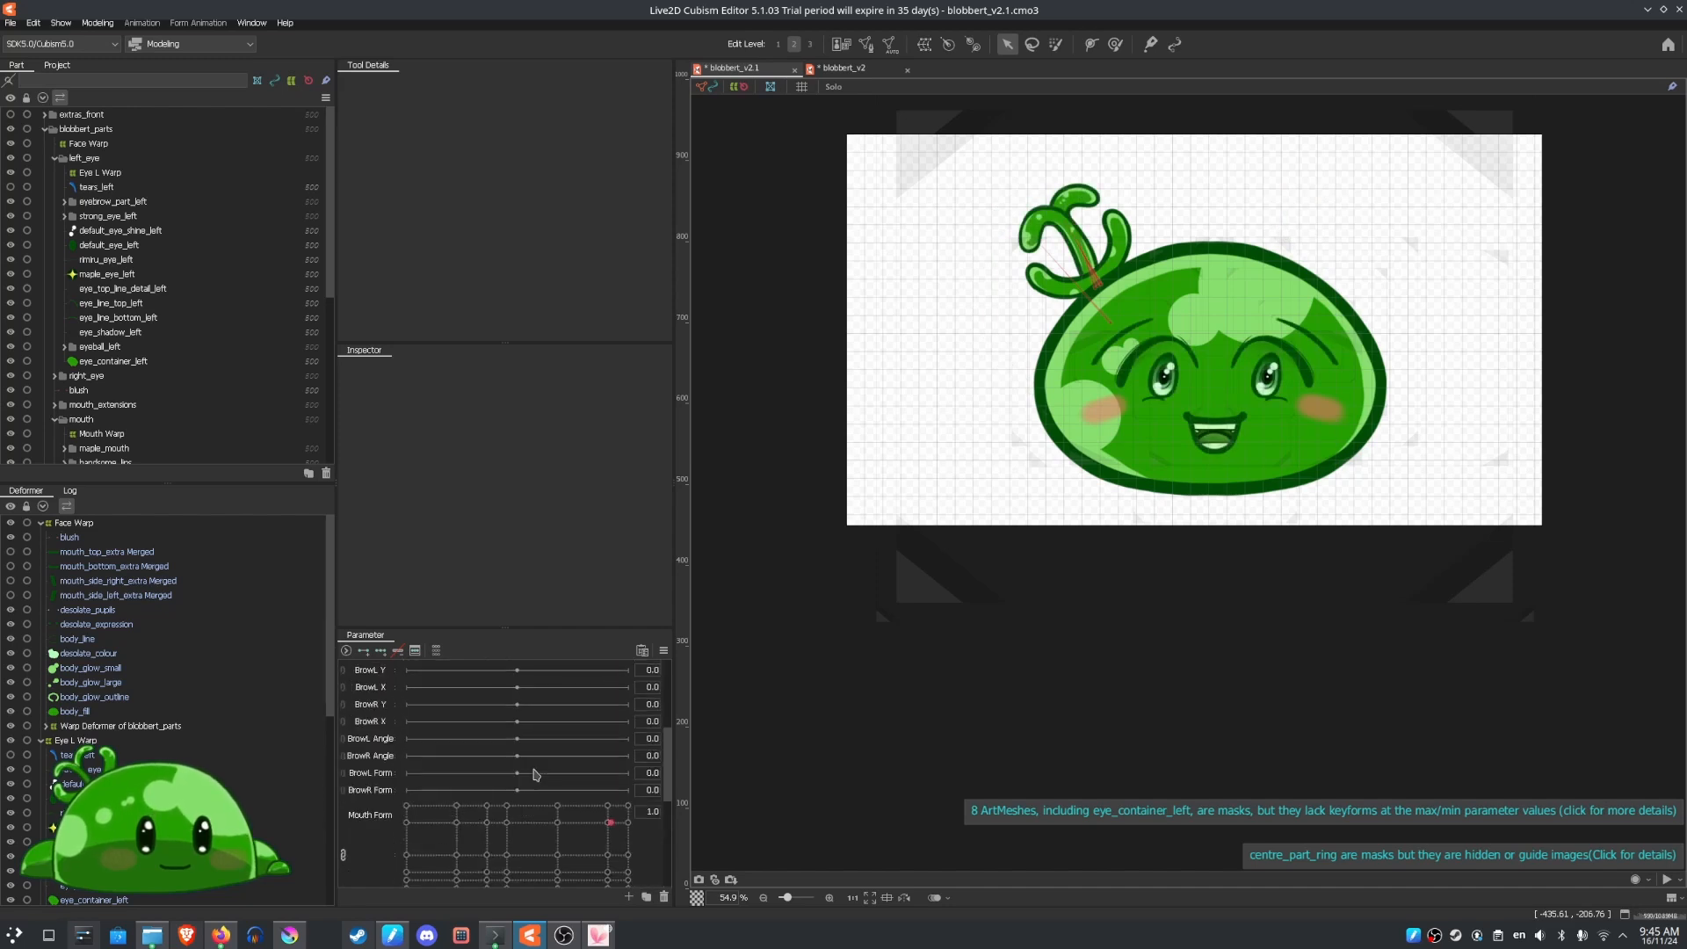
scroll(531, 791, "up", 2)
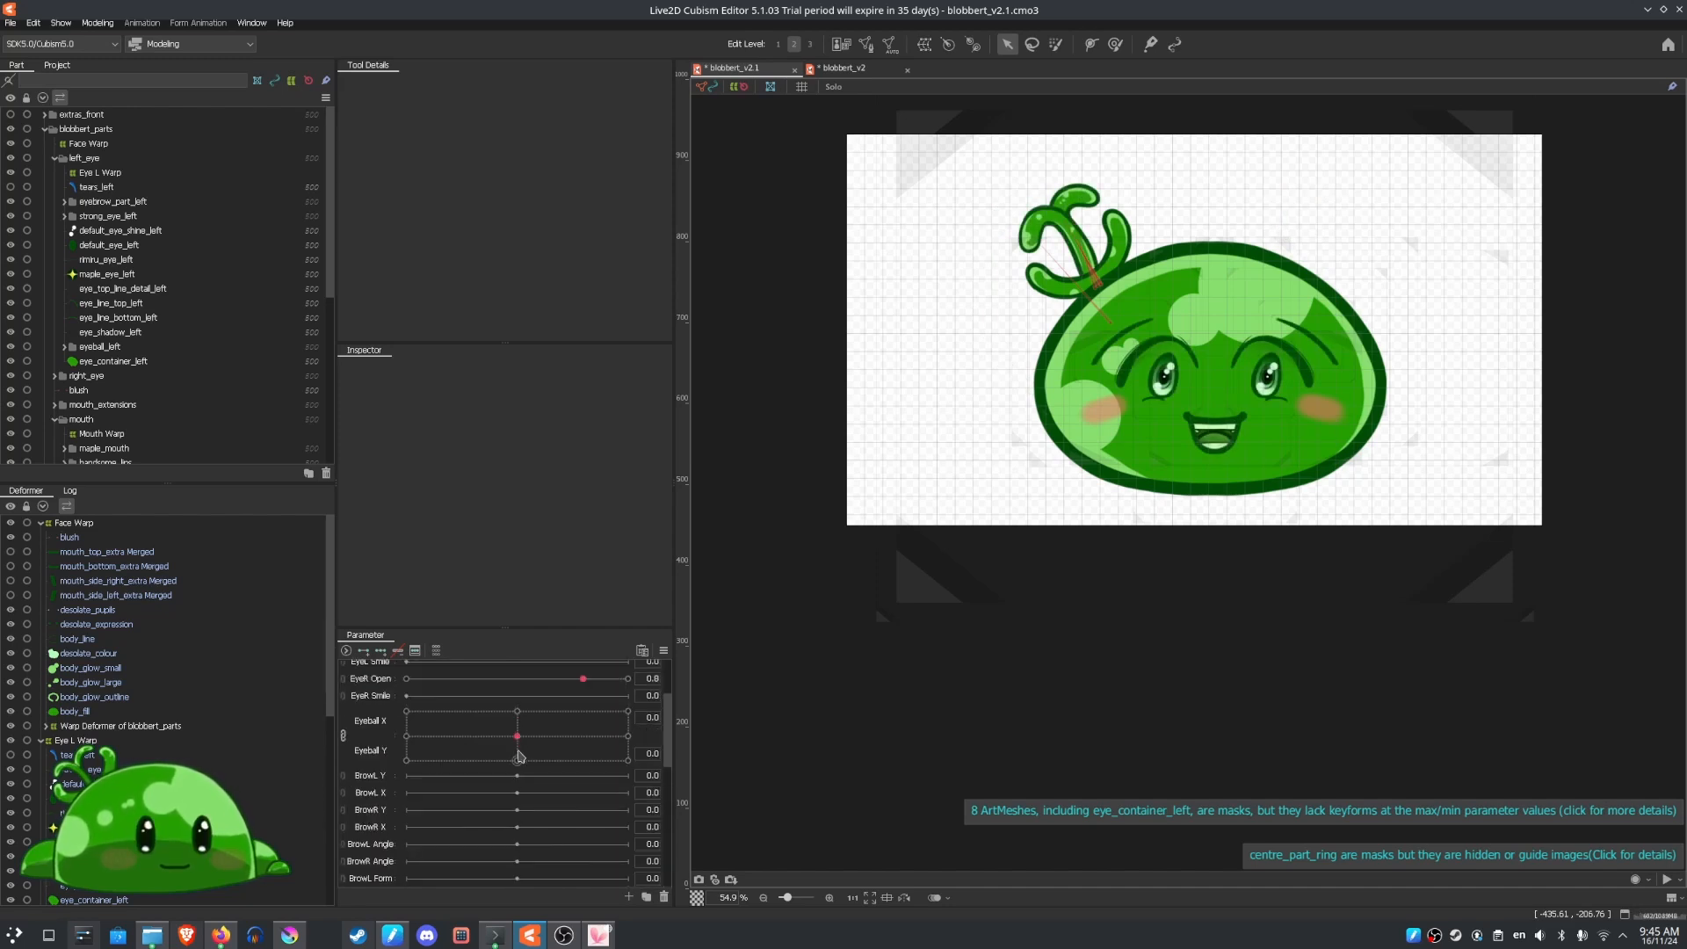
scroll(518, 756, "up", 2)
scroll(549, 751, "up", 1)
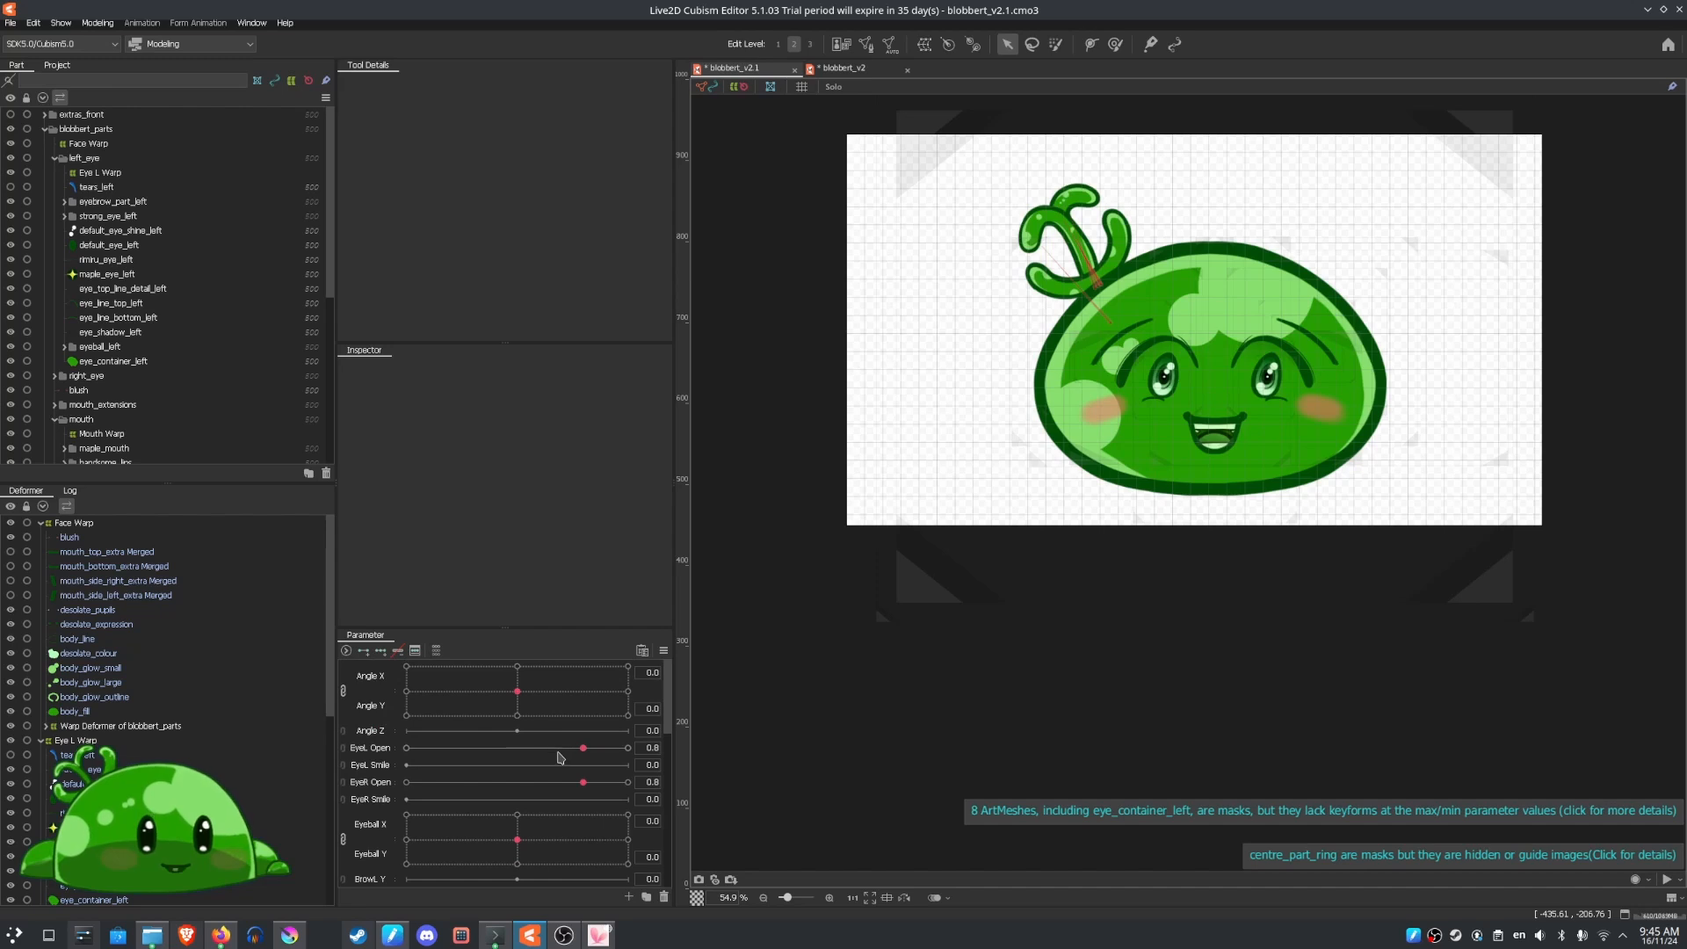
left_click_drag(583, 752, 586, 788)
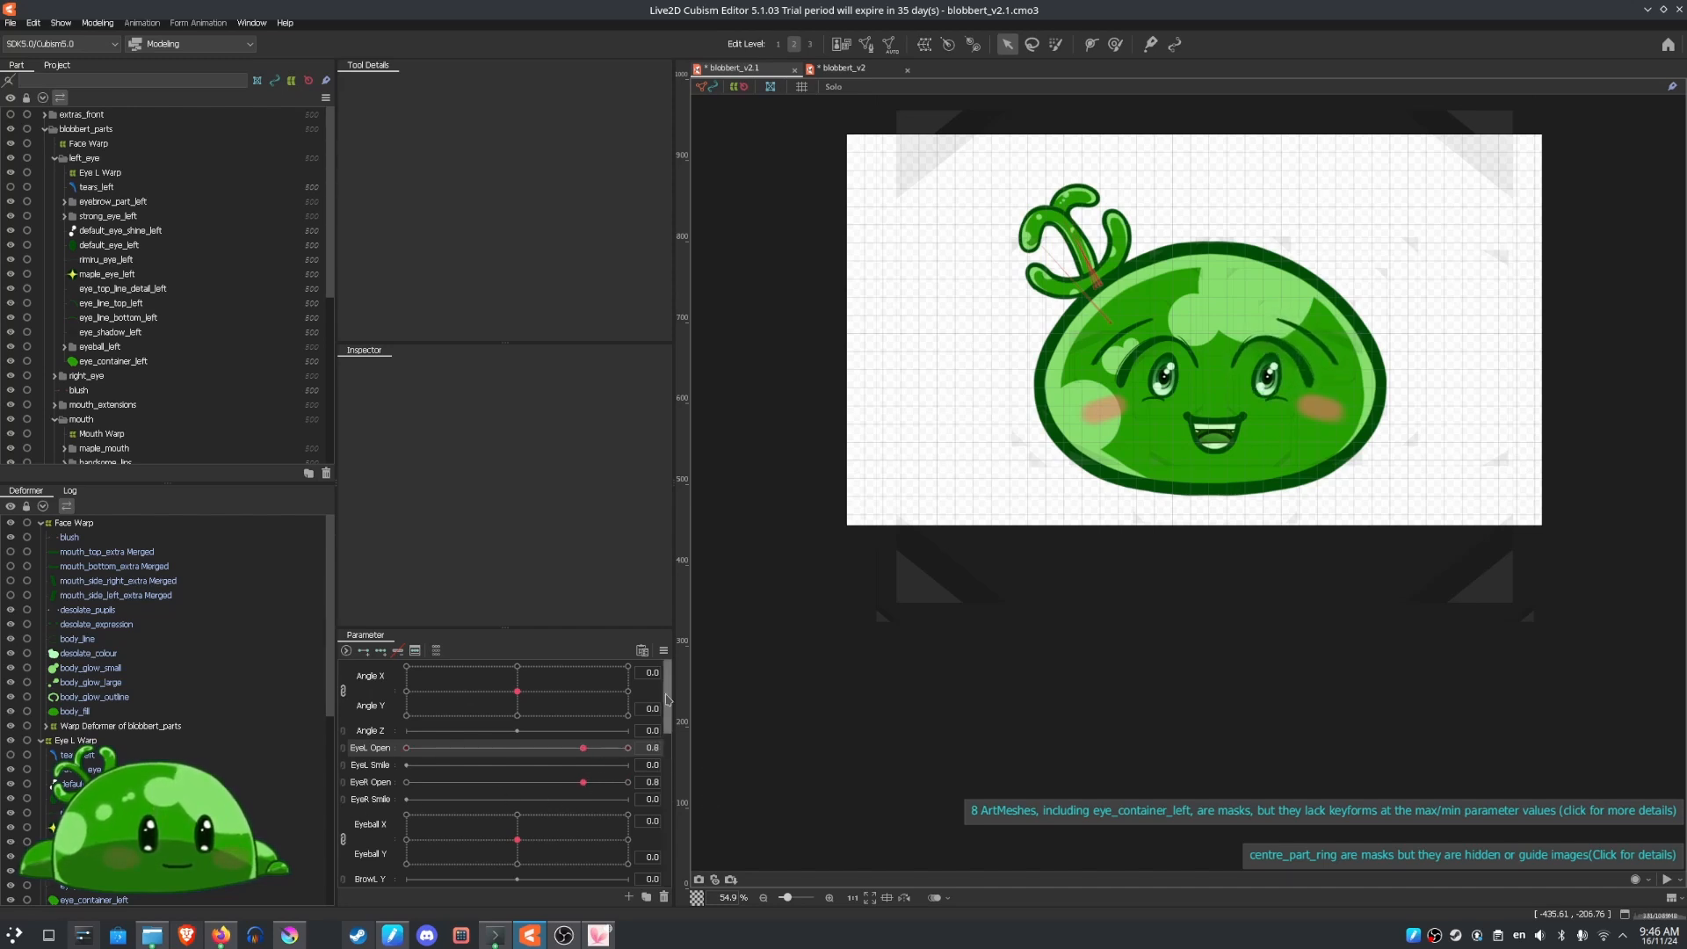
Preview smiling, frowning and closed mouth shapes across Mouth Form and Mouth Open, and return both parameters to 1.0
left_click_drag(668, 699, 679, 804)
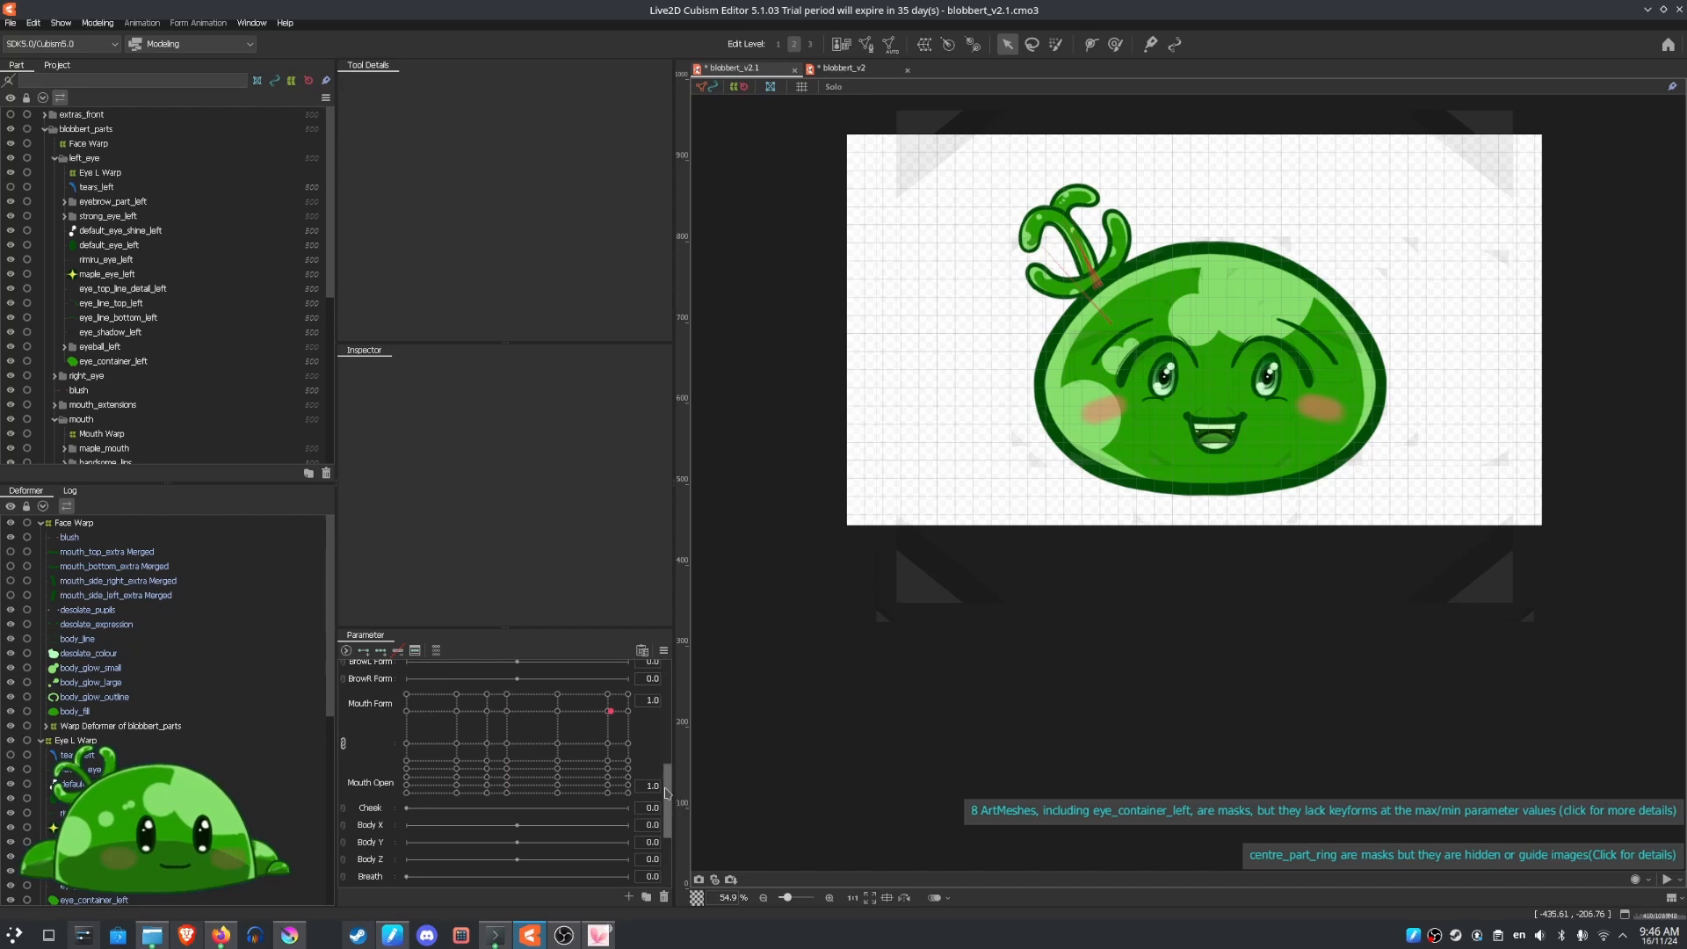
scroll(639, 787, "up", 1)
left_click_drag(609, 732, 332, 826)
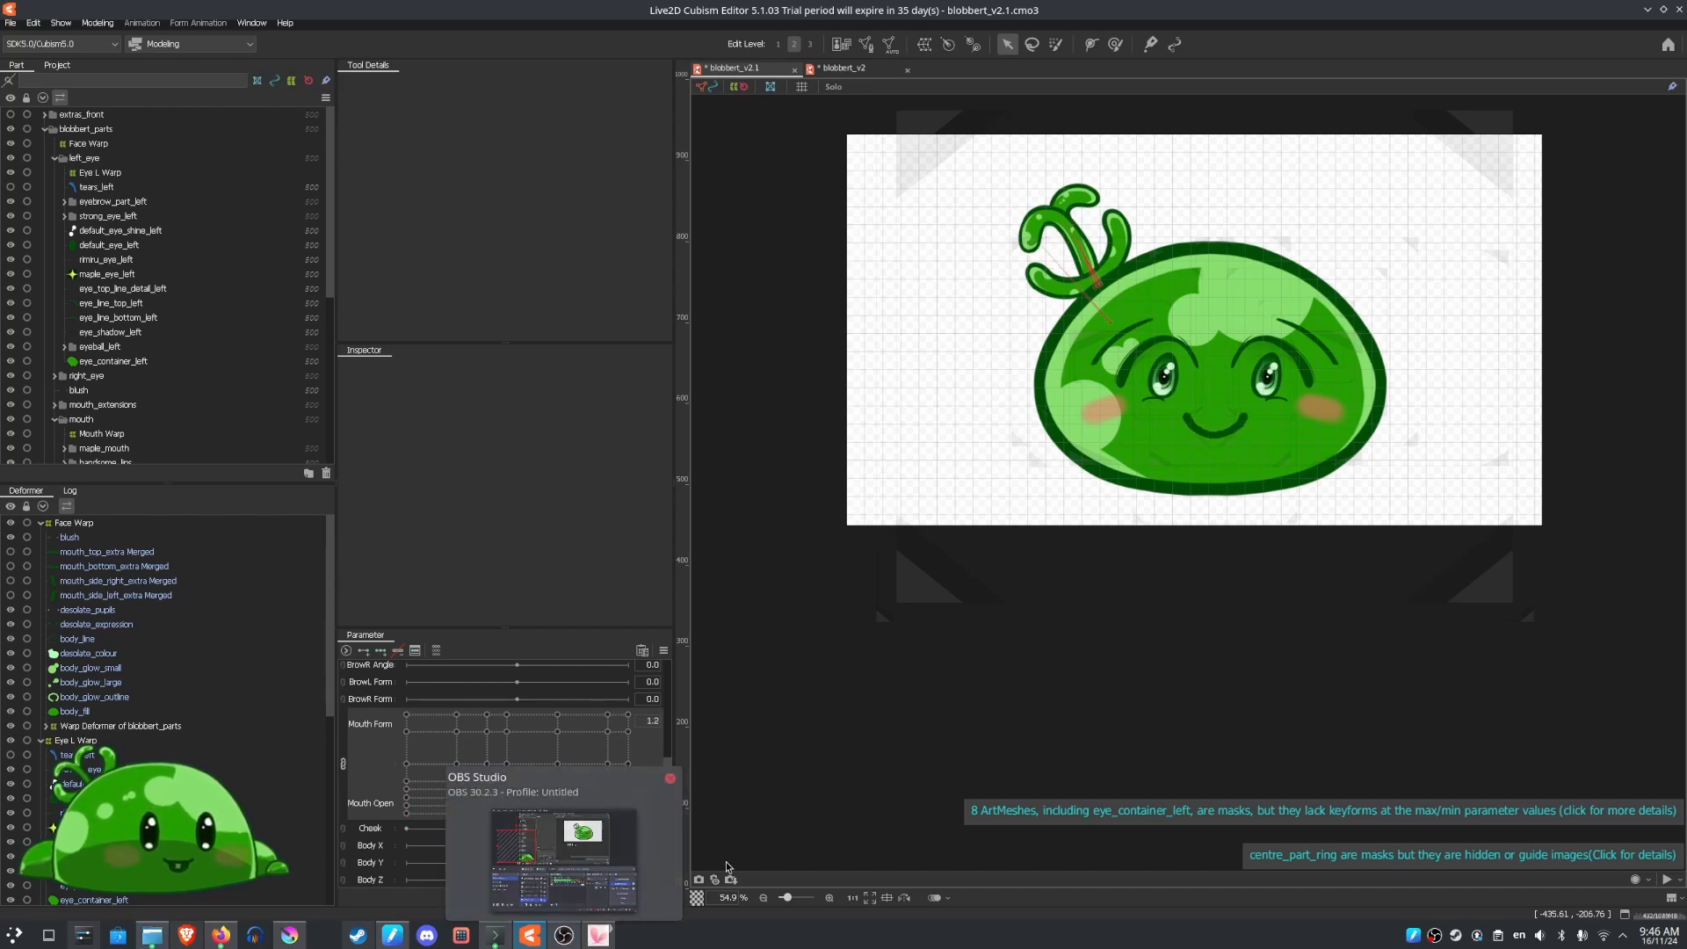
left_click_drag(685, 705, 499, 807)
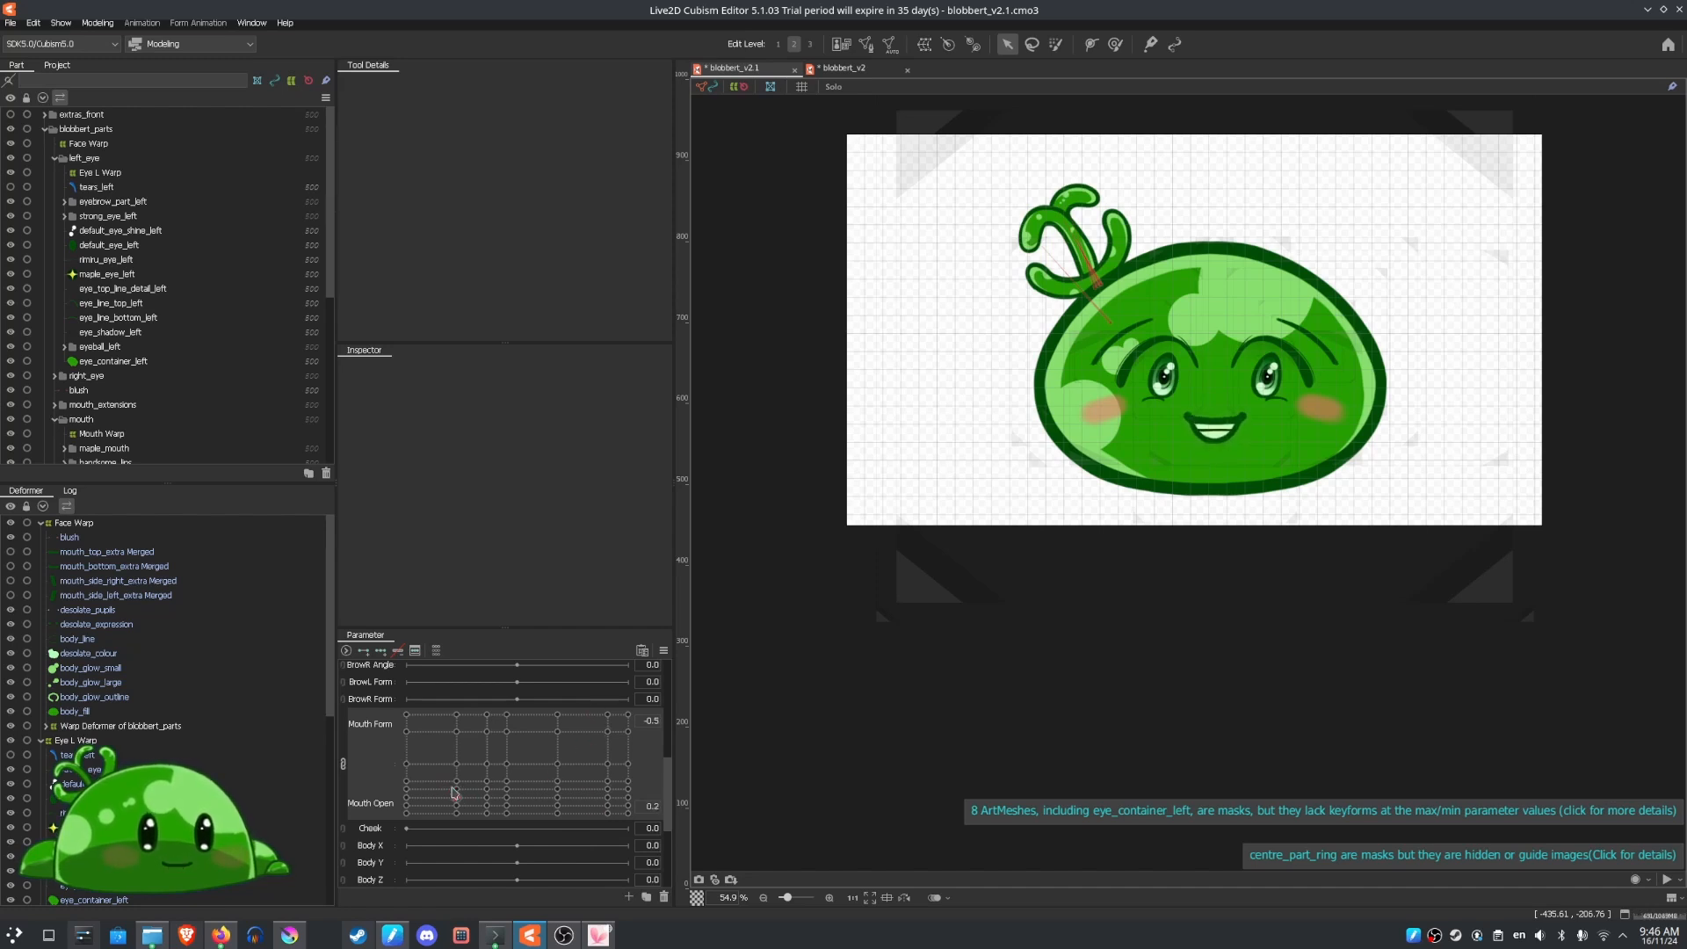
left_click_drag(615, 782, 615, 828)
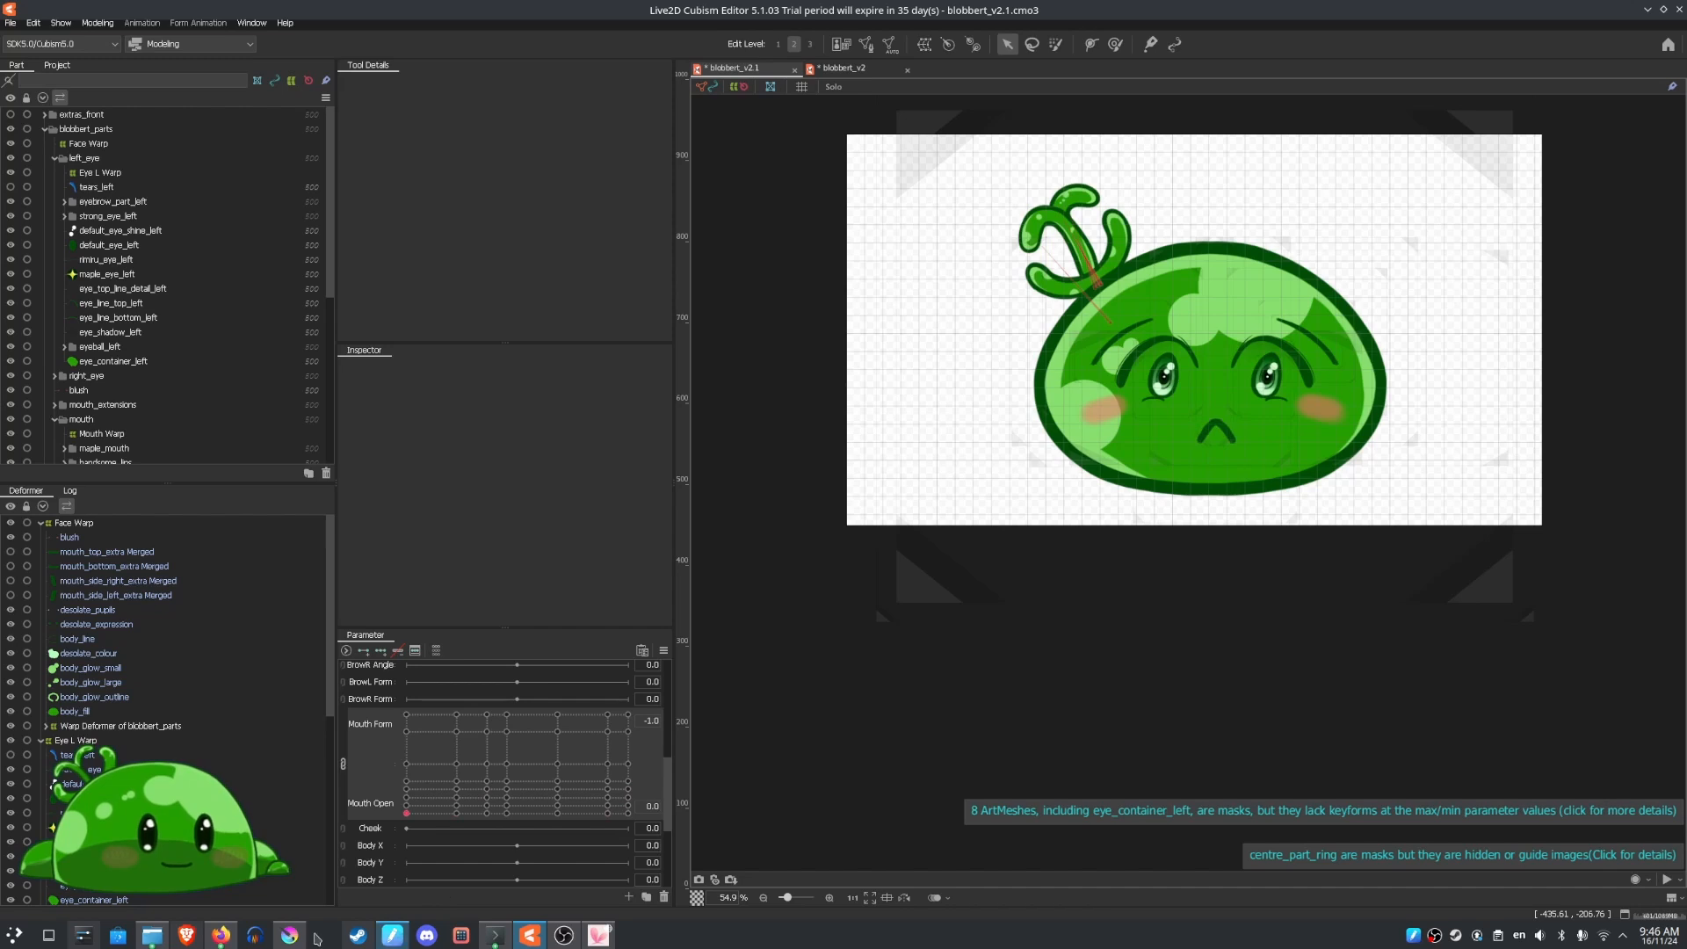
left_click_drag(456, 813, 242, 745)
left_click_drag(268, 655, 609, 731)
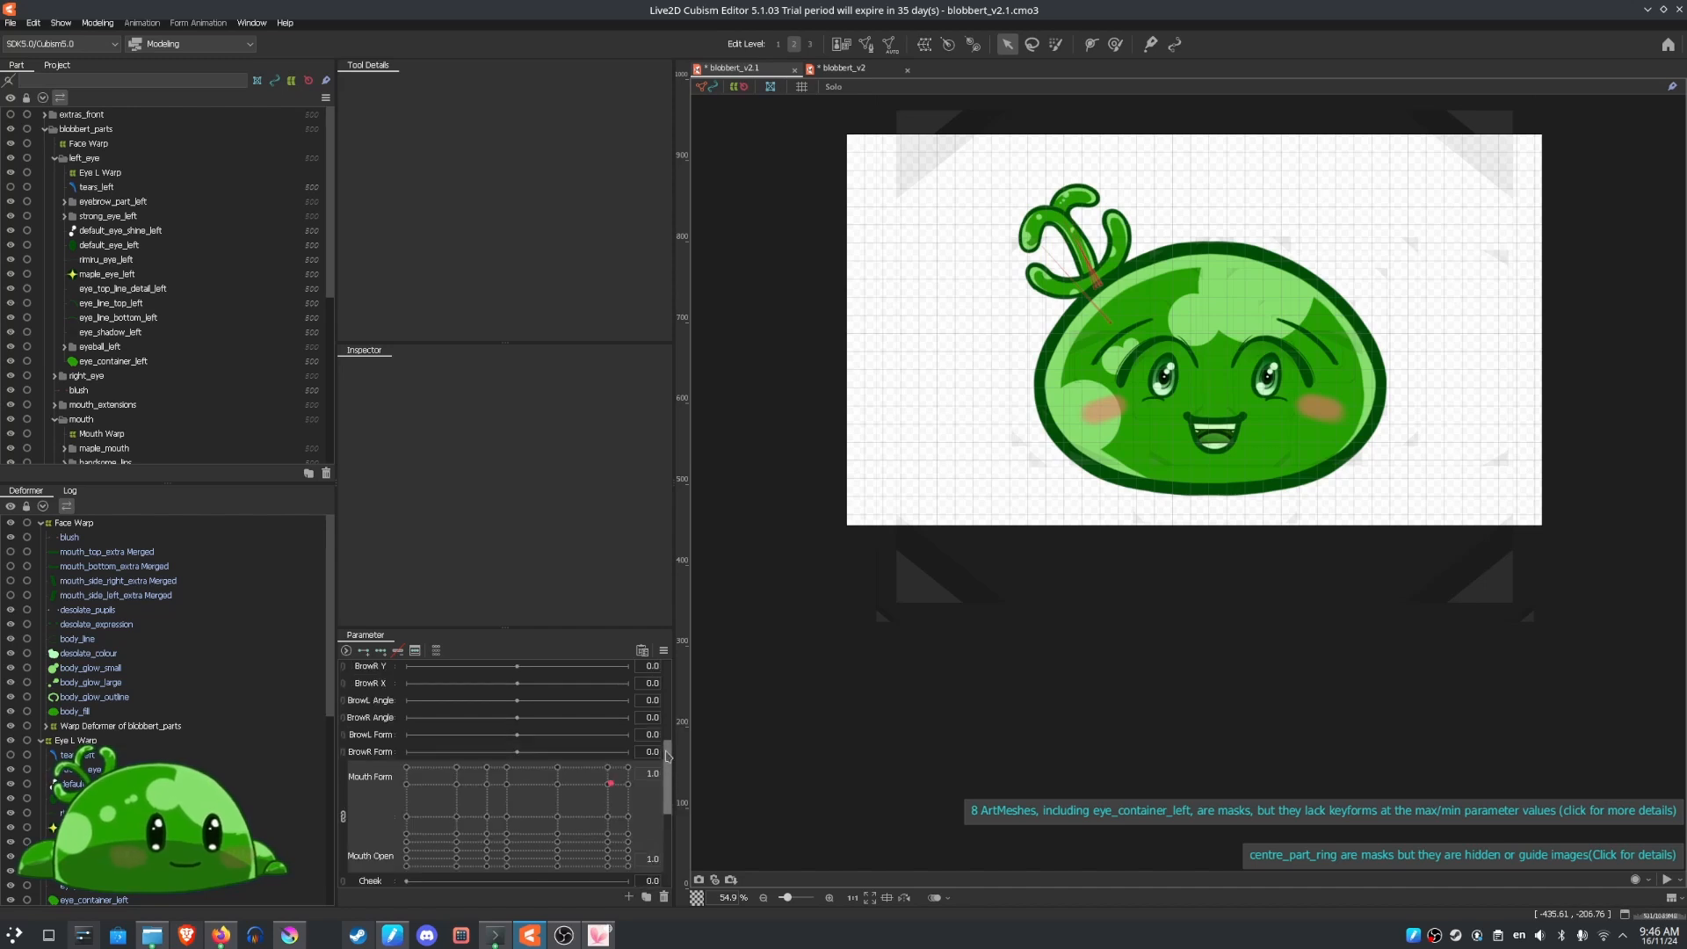
Turn the head to about Angle X -26 and Angle Y 3.6, and hide the body_fill mesh that masks the body glows
scroll(665, 770, "up", 2)
scroll(671, 868, "down", 3)
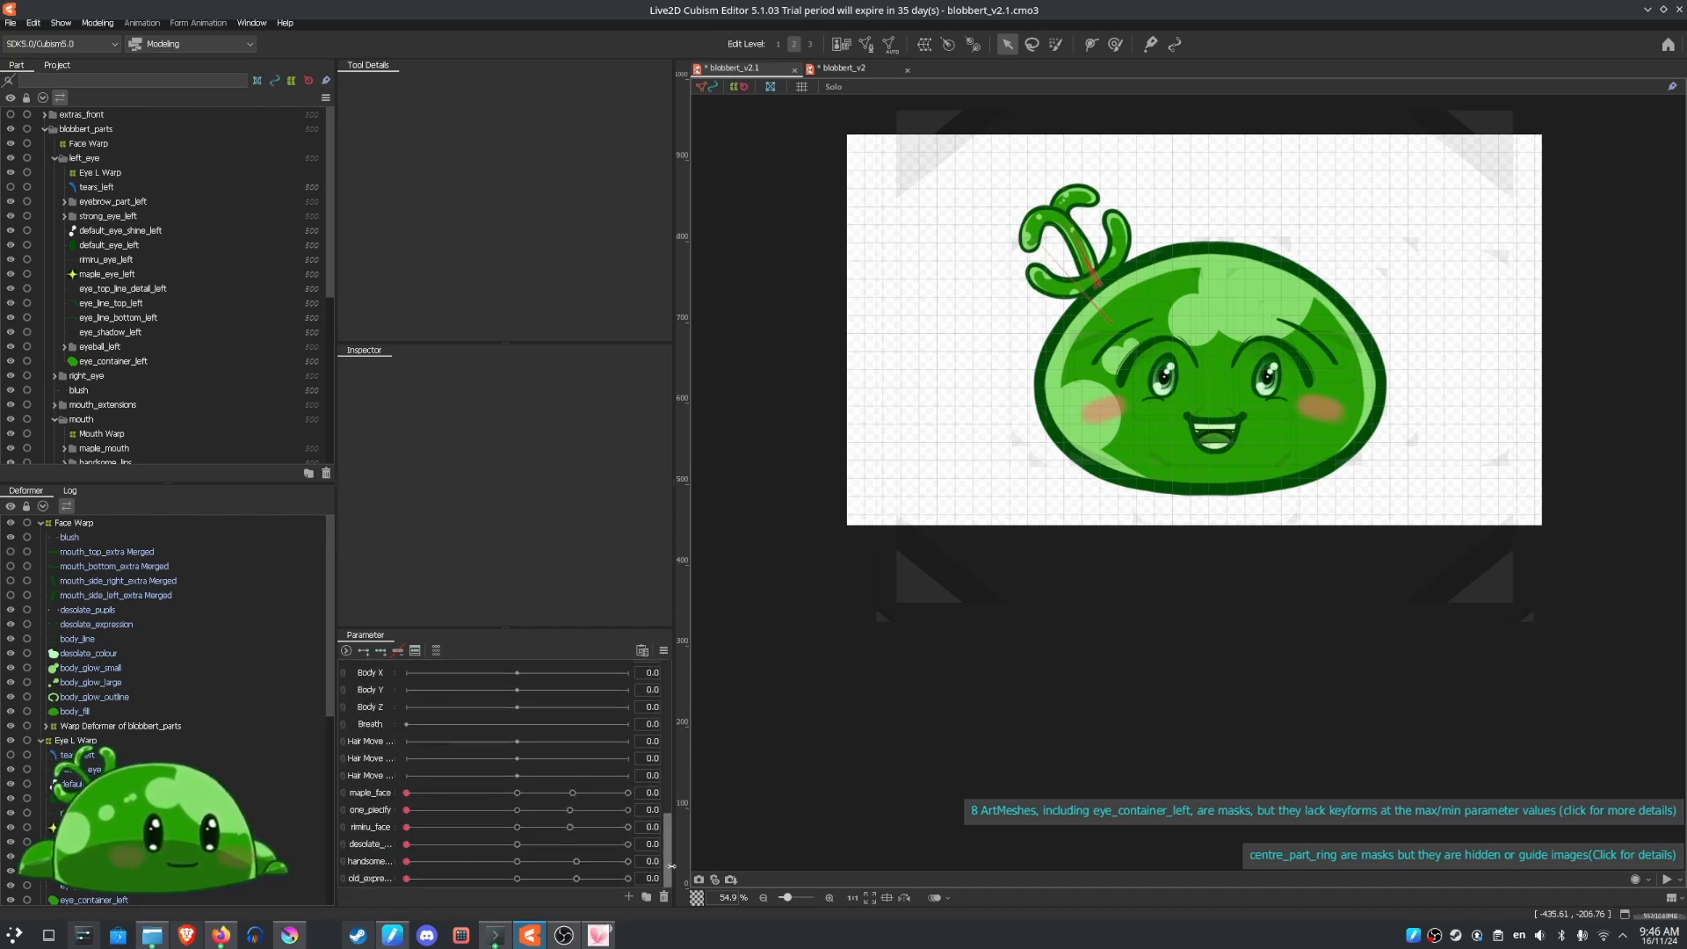
scroll(661, 819, "up", 3)
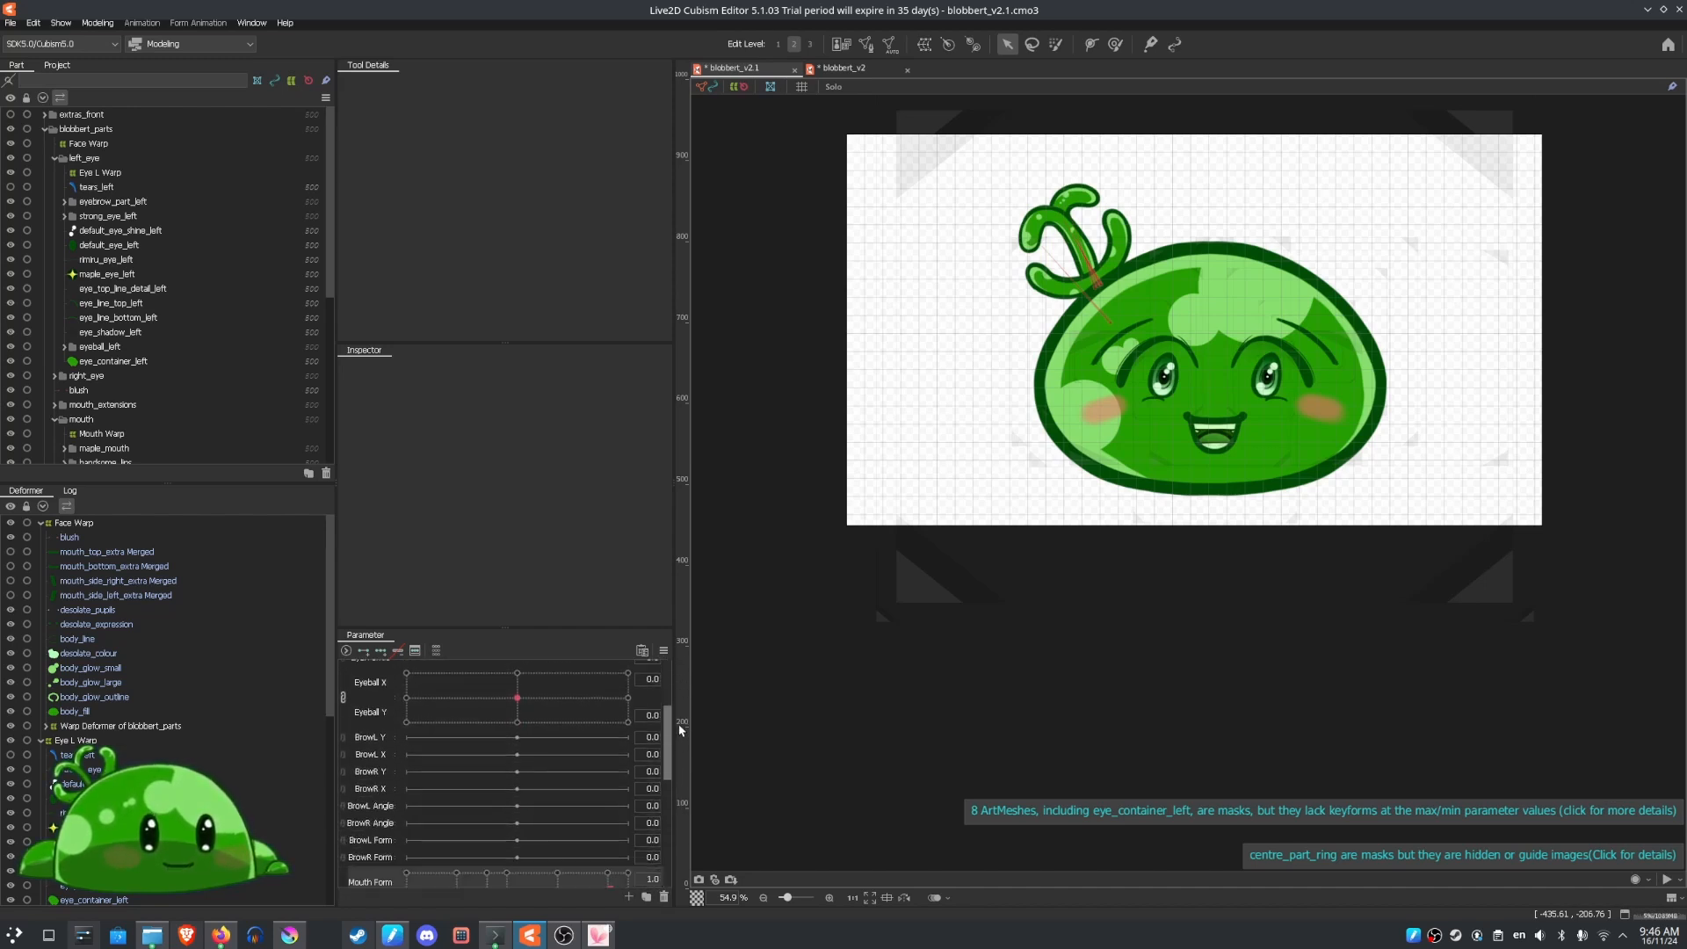
scroll(668, 774, "up", 5)
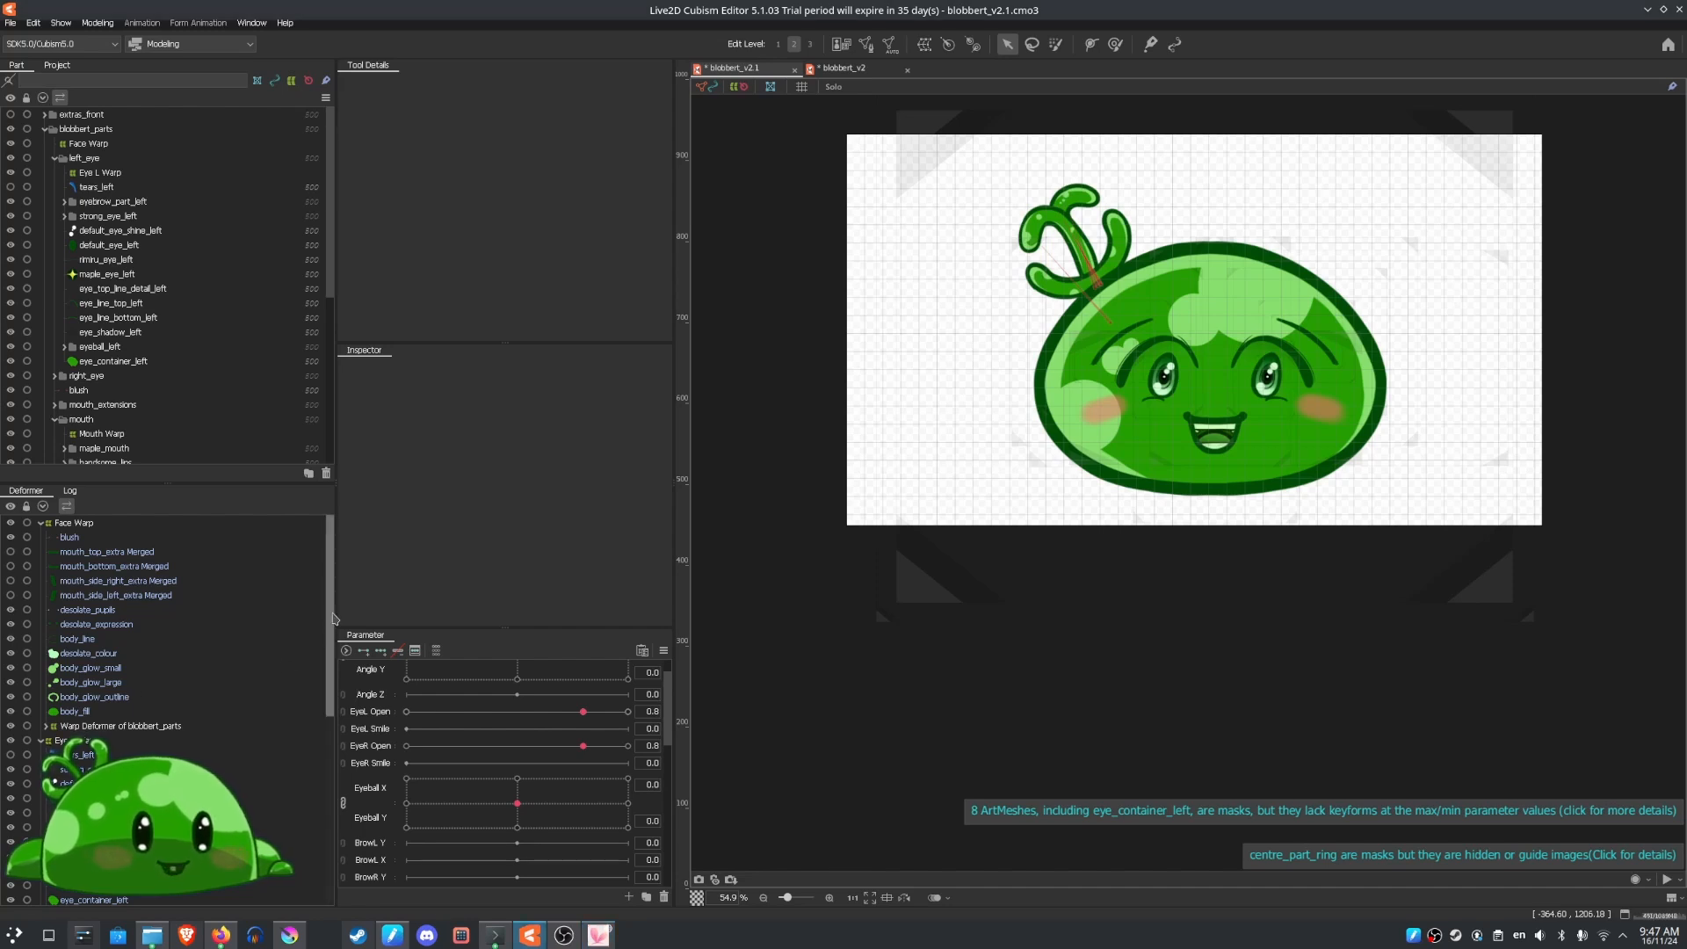
scroll(475, 721, "up", 1)
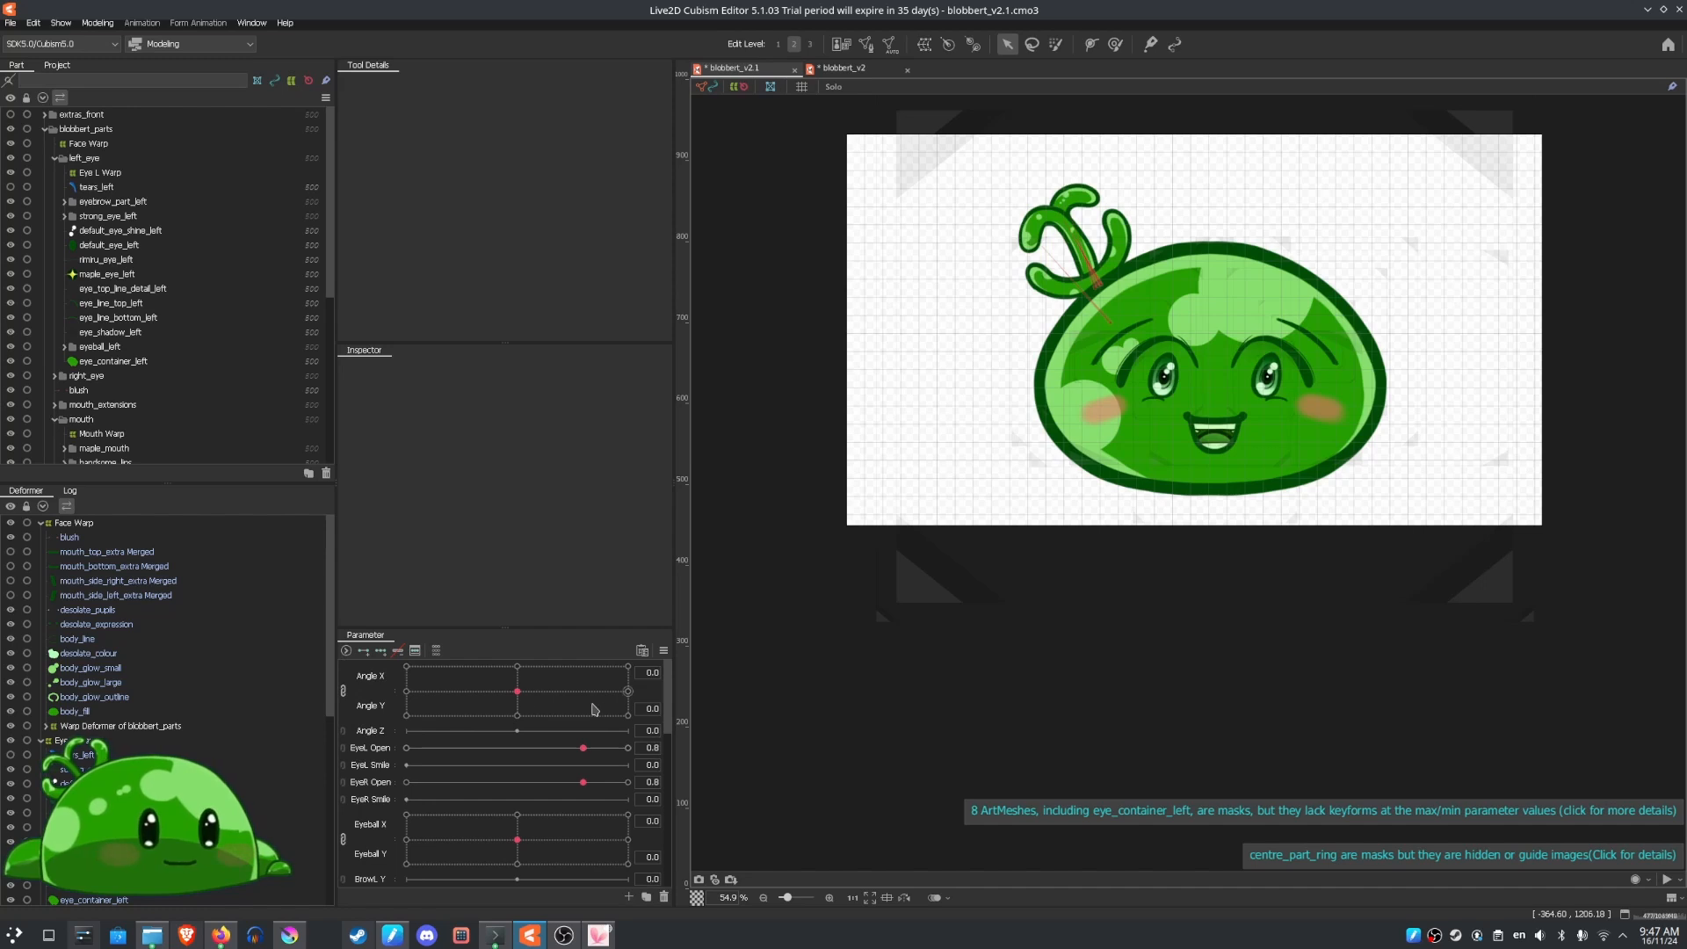
left_click_drag(518, 693, 418, 689)
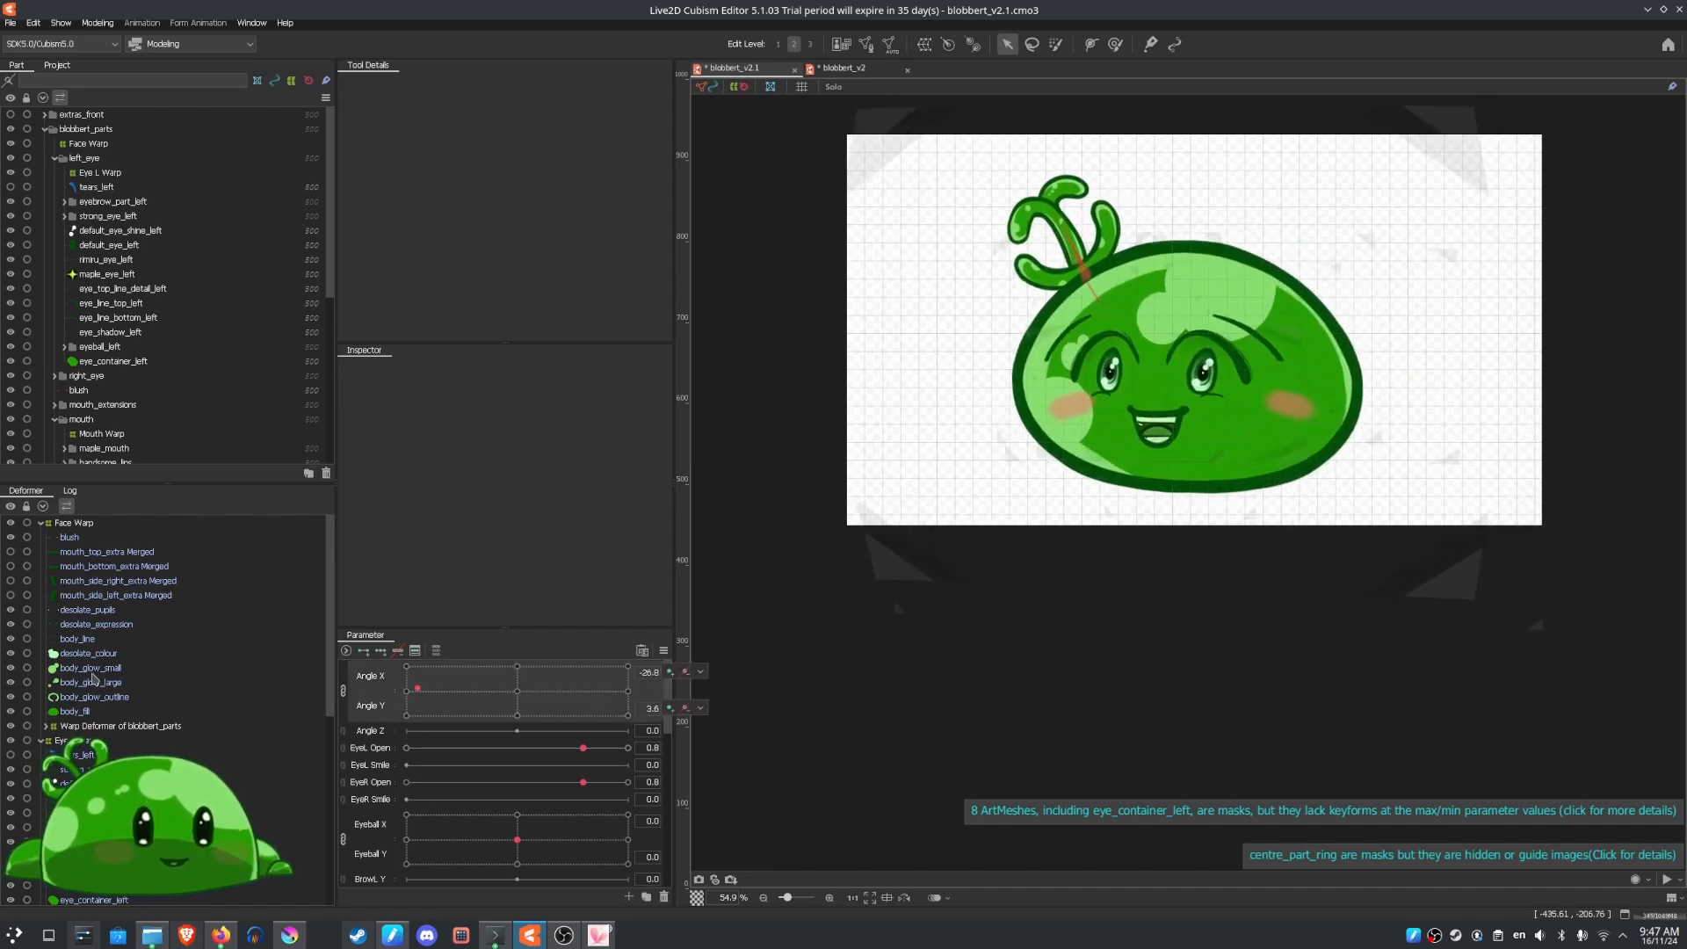
left_click(11, 711)
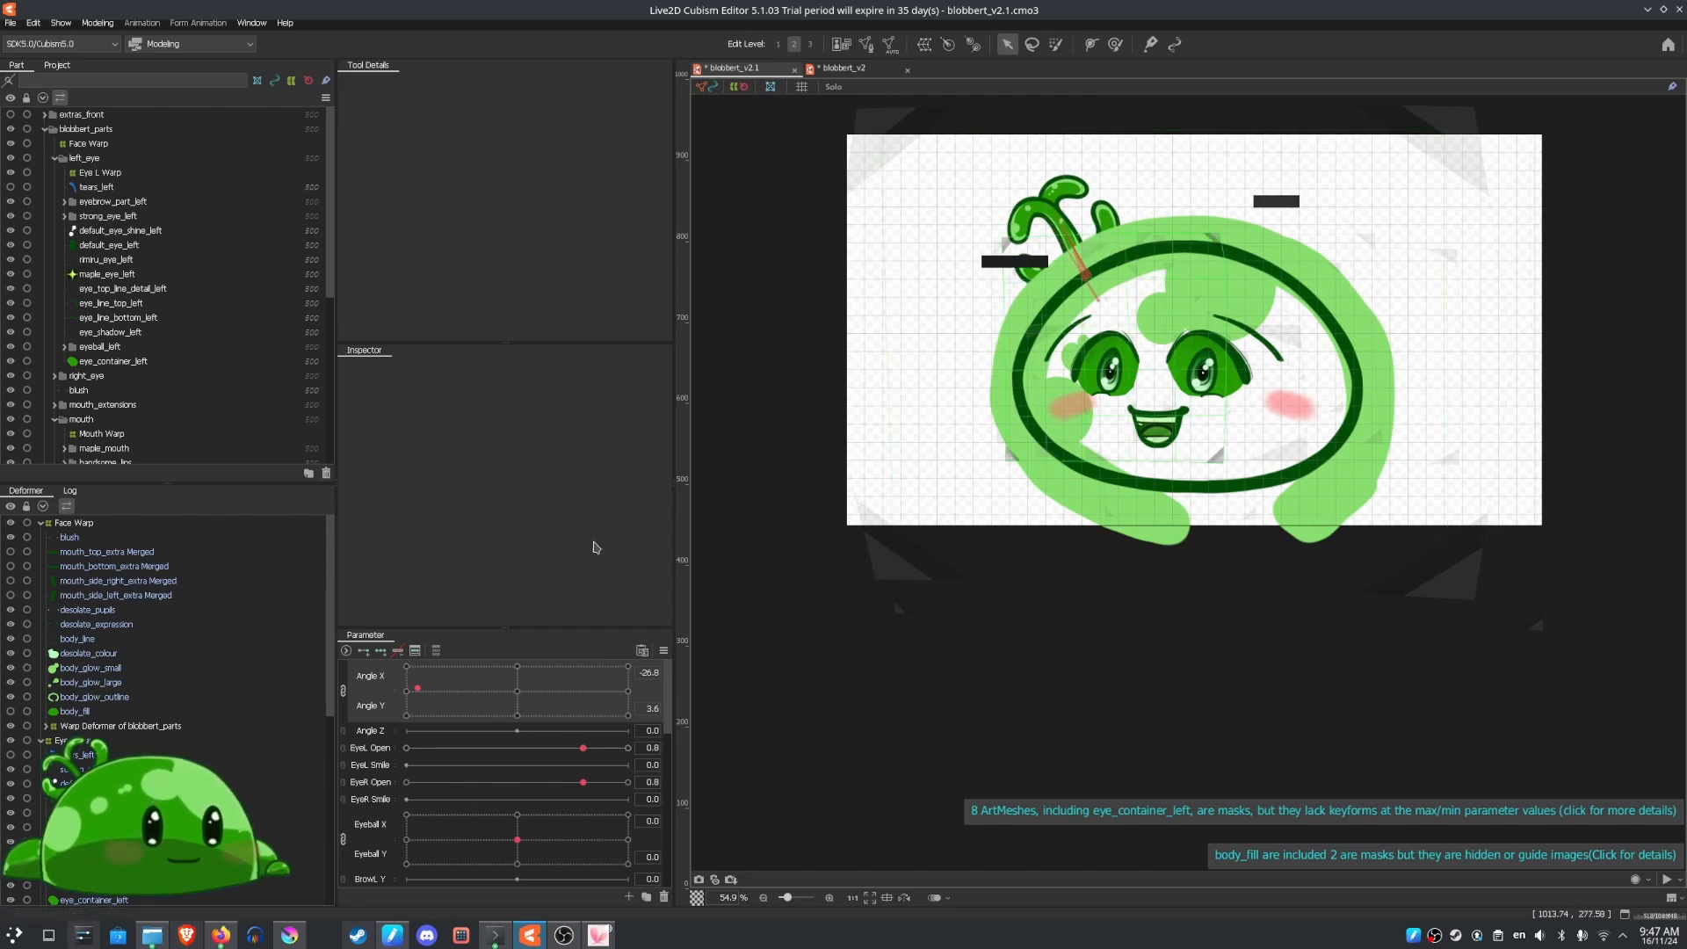
Preview the unmasked body glows by turning the head through Angle X and Angle Y, including -30/30 and about 6.4/-30, ending near -1.8/16.4
left_click(507, 693)
left_click_drag(475, 697, 523, 692)
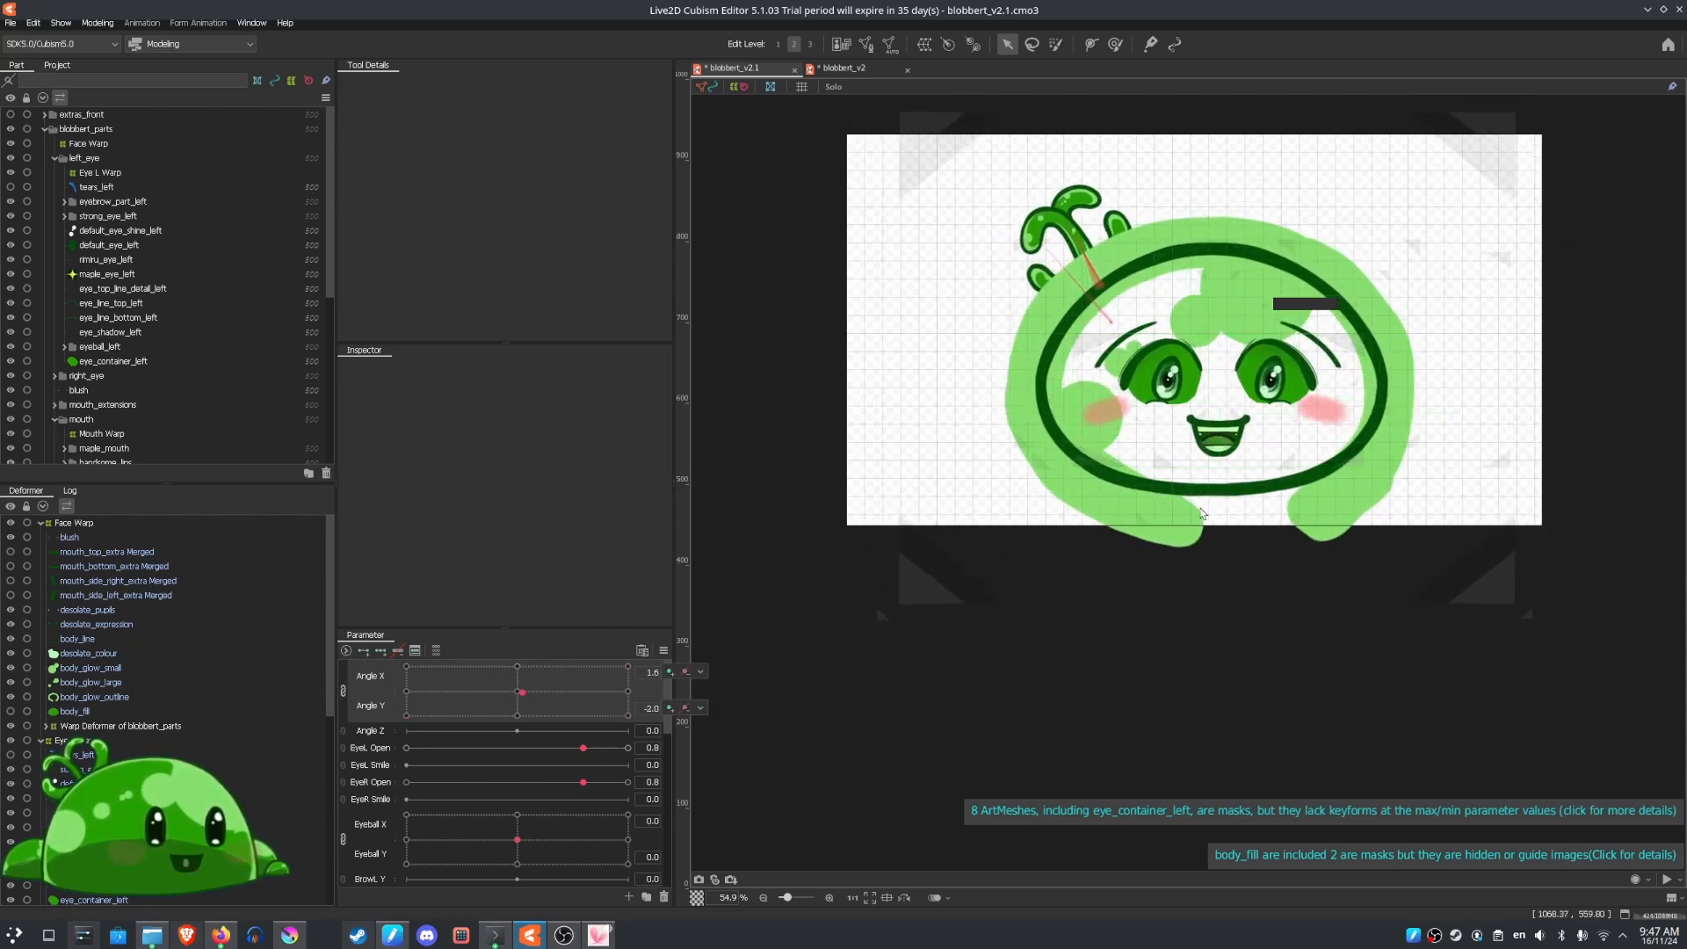
scroll(1023, 569, "up", 2)
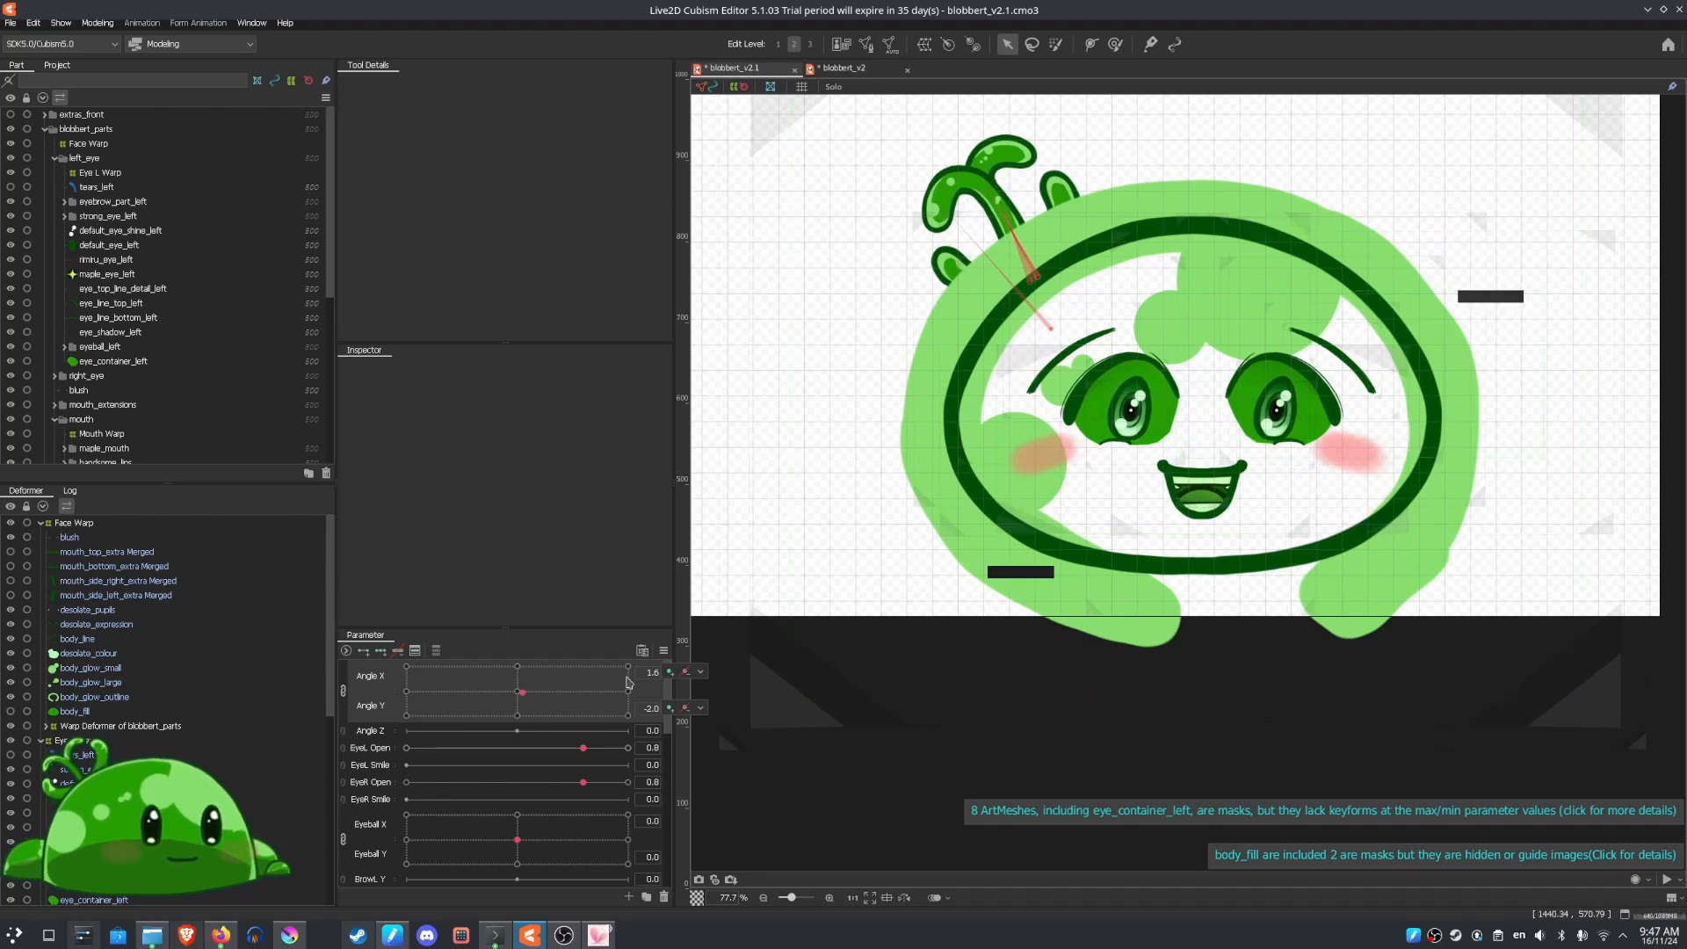
left_click_drag(523, 693, 367, 641)
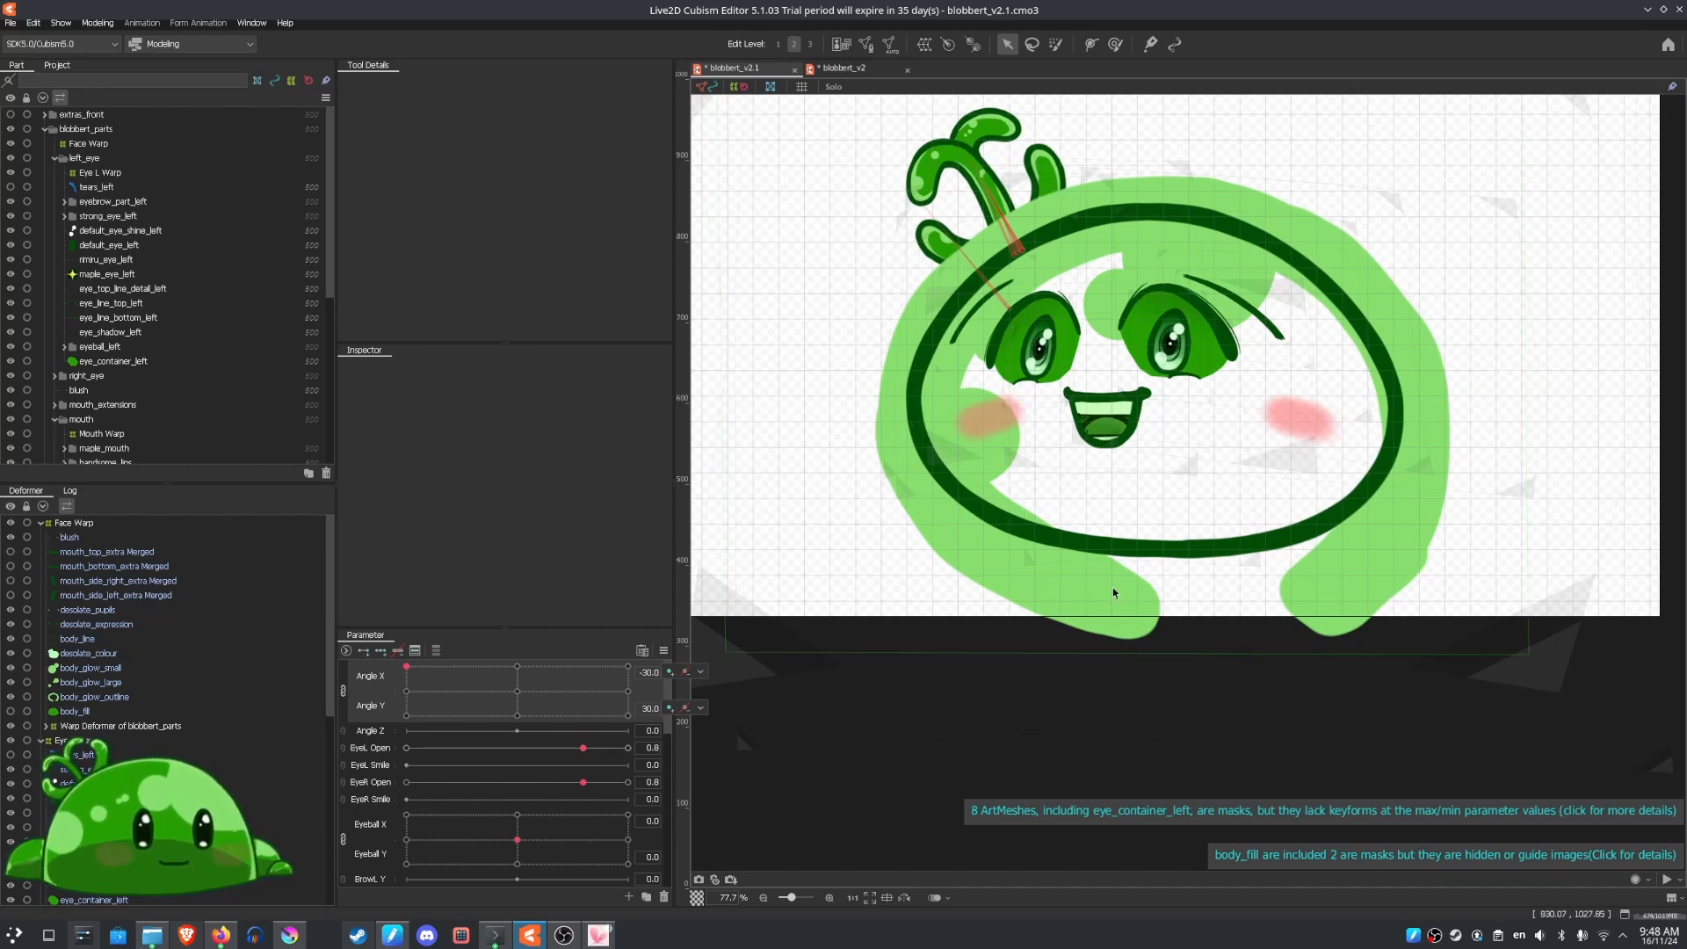
mouse_move(554, 703)
left_mouse_down()
mouse_move(568, 748)
mouse_move(530, 716)
left_mouse_up()
mouse_move(531, 859)
left_mouse_down()
mouse_move(545, 791)
mouse_move(540, 870)
left_mouse_up()
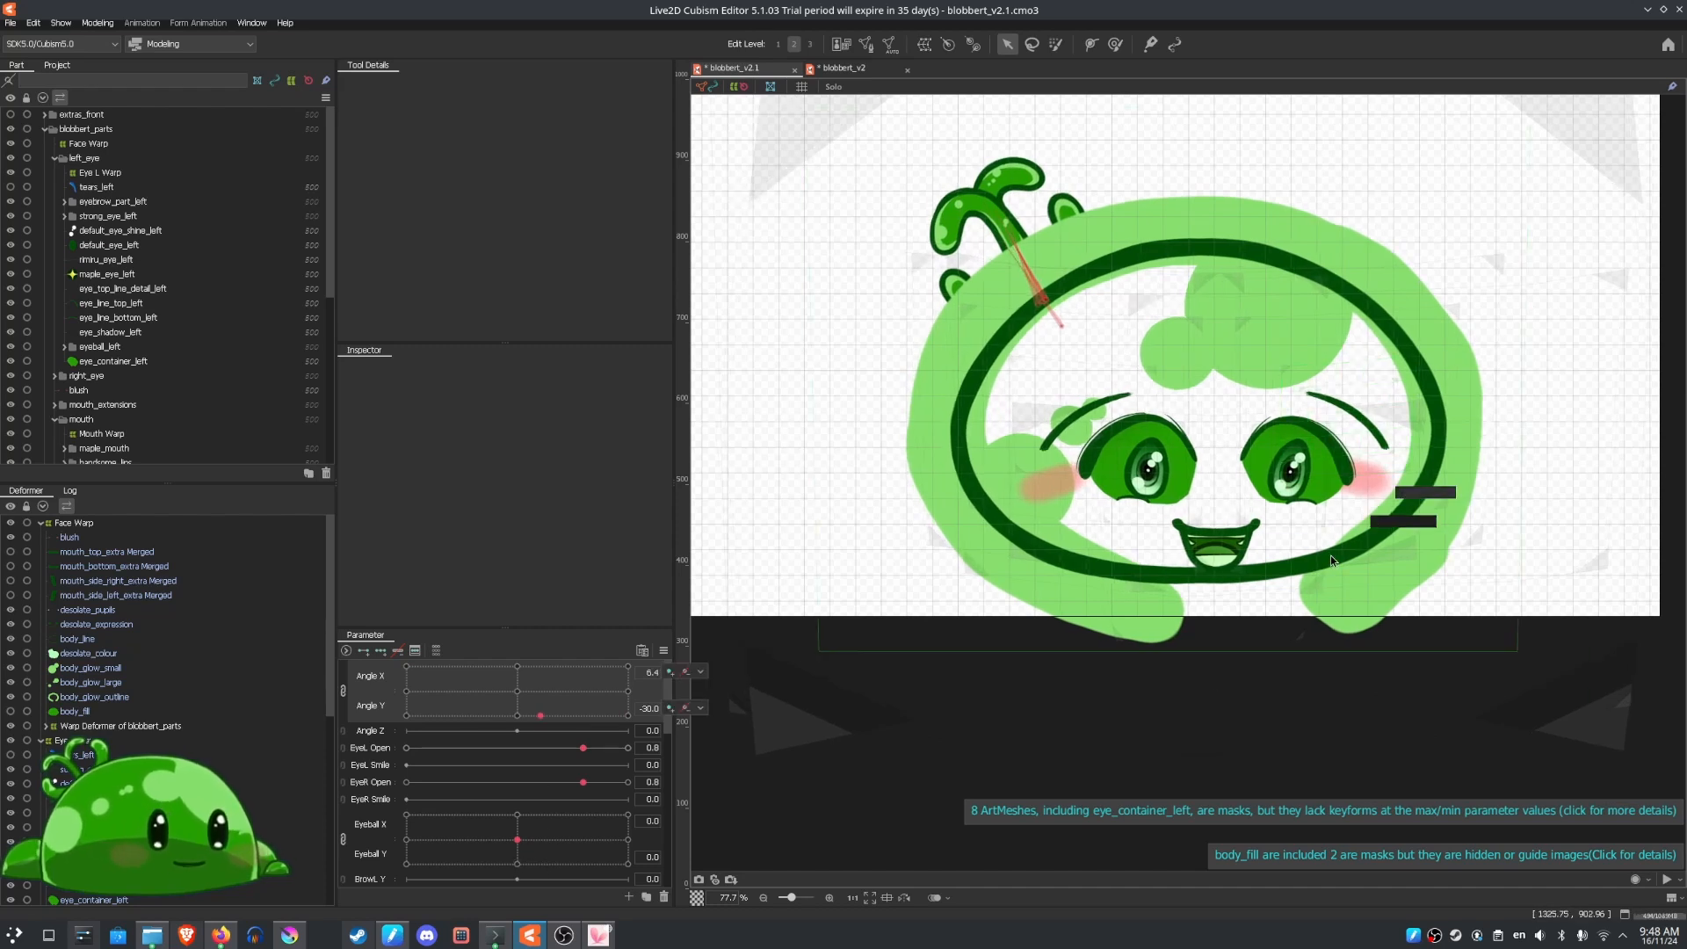
left_click_drag(541, 715, 510, 678)
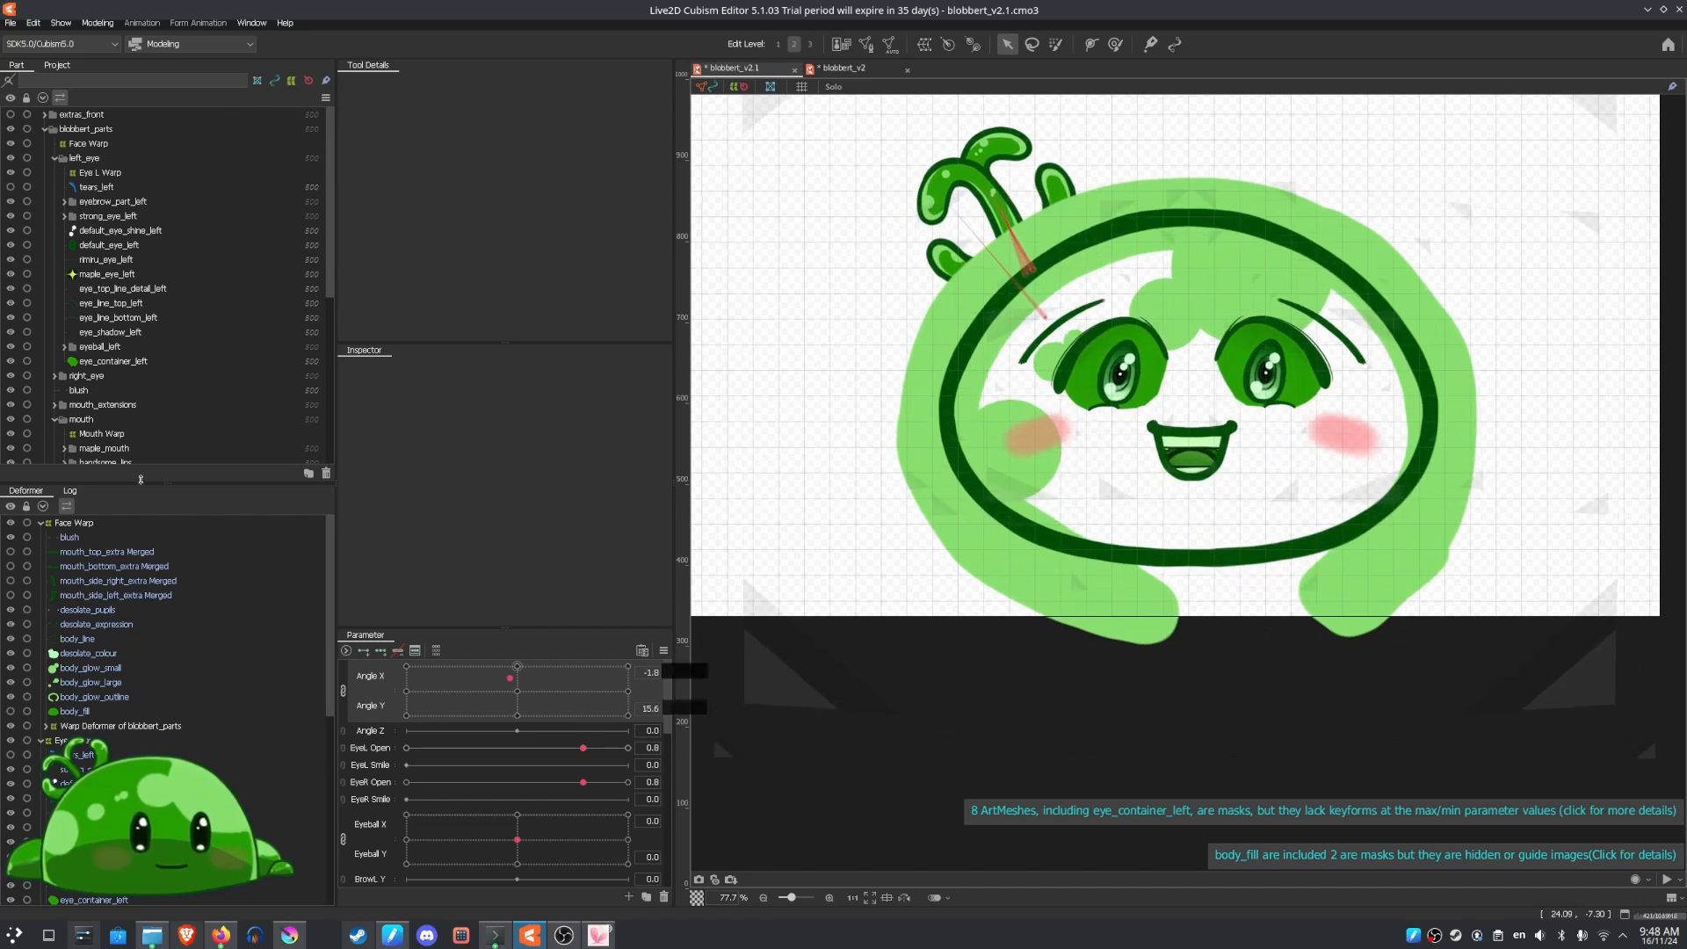
Show the body_fill mesh in body_colour_and_glow again and return the head to Angle X 0.0 and about Angle Y 0.4
scroll(92, 439, "down", 5)
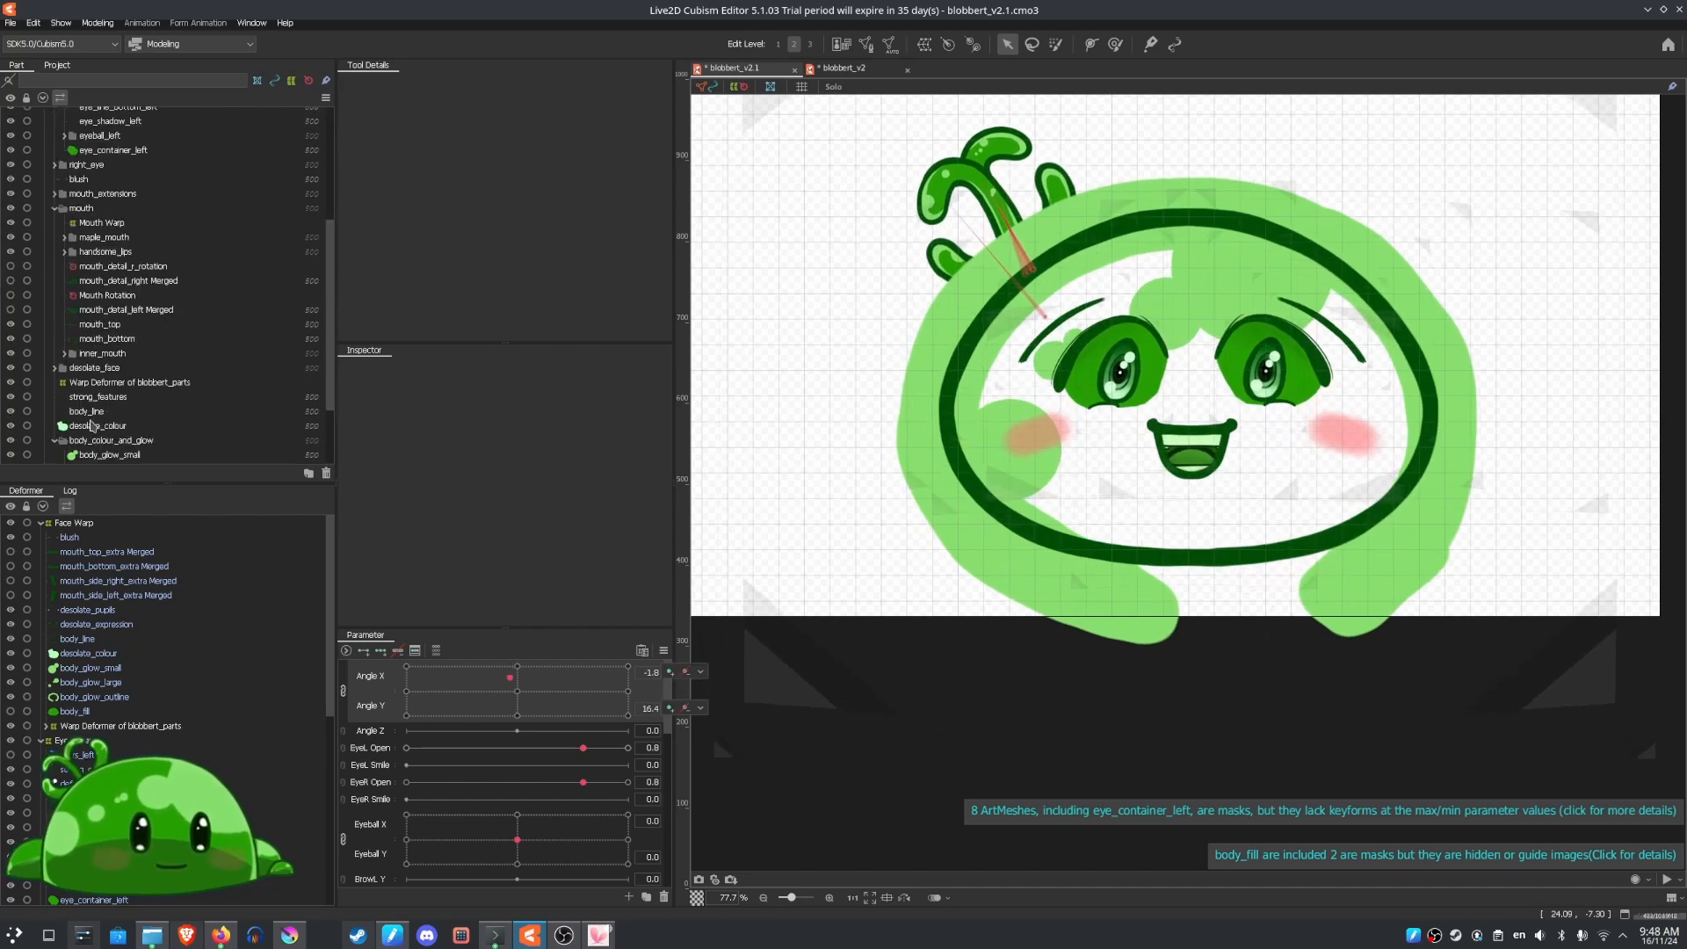
scroll(91, 426, "down", 2)
left_click(11, 399)
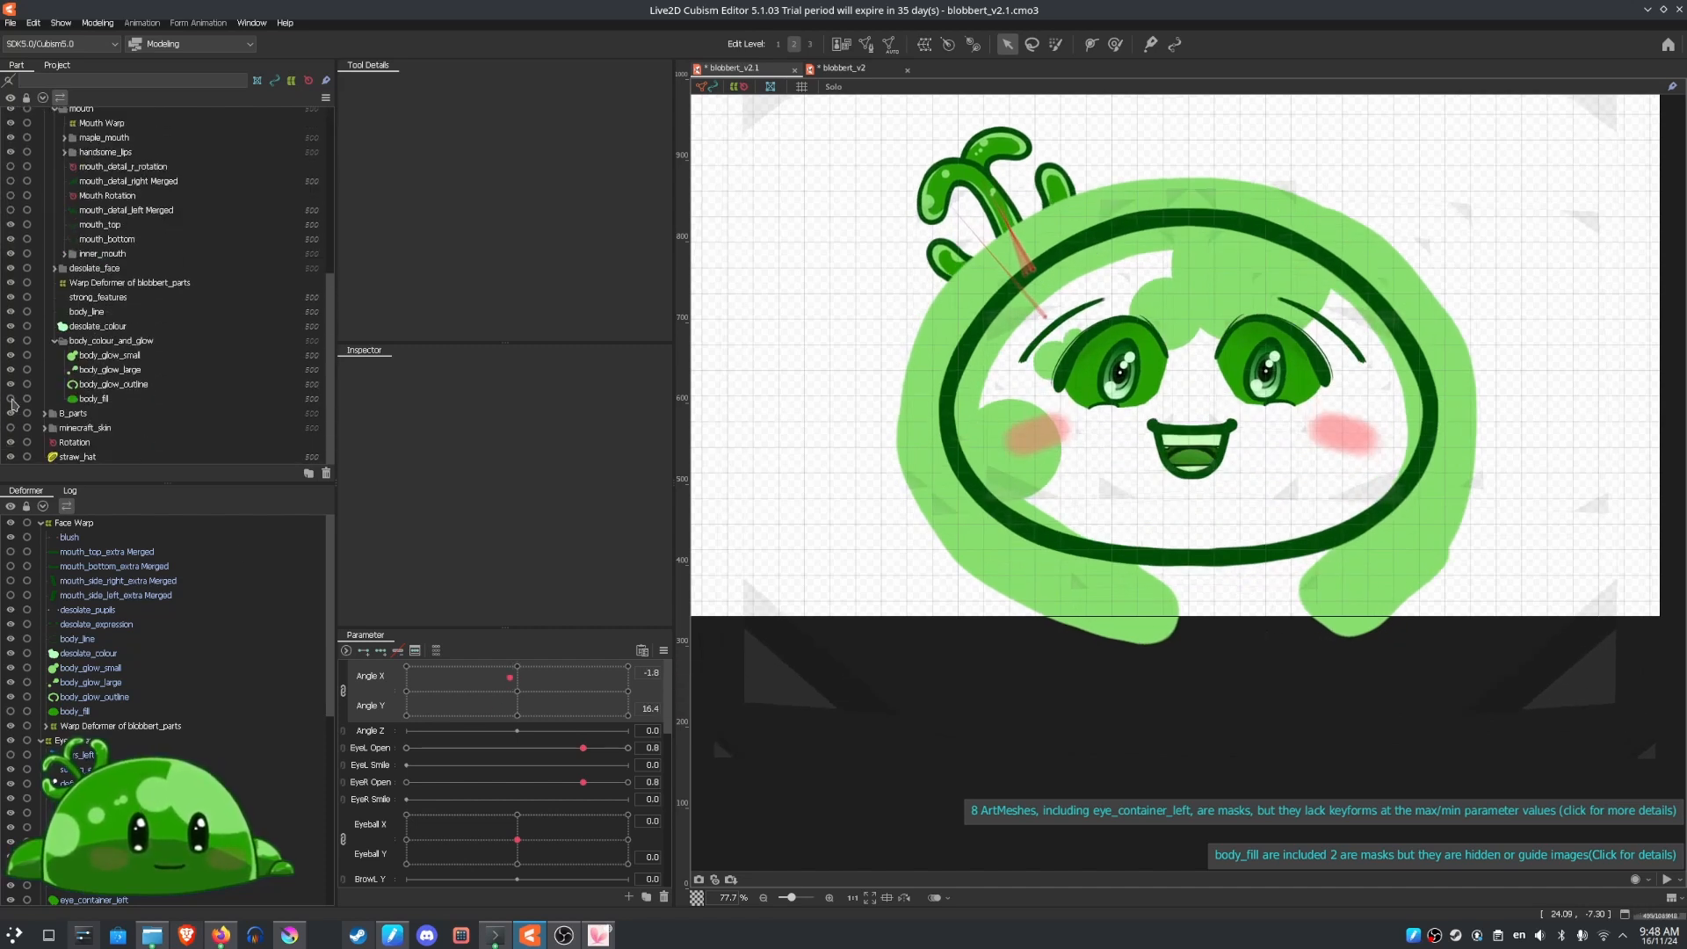
mouse_move(512, 689)
left_mouse_down()
mouse_move(548, 701)
mouse_move(468, 675)
mouse_move(518, 691)
left_mouse_up()
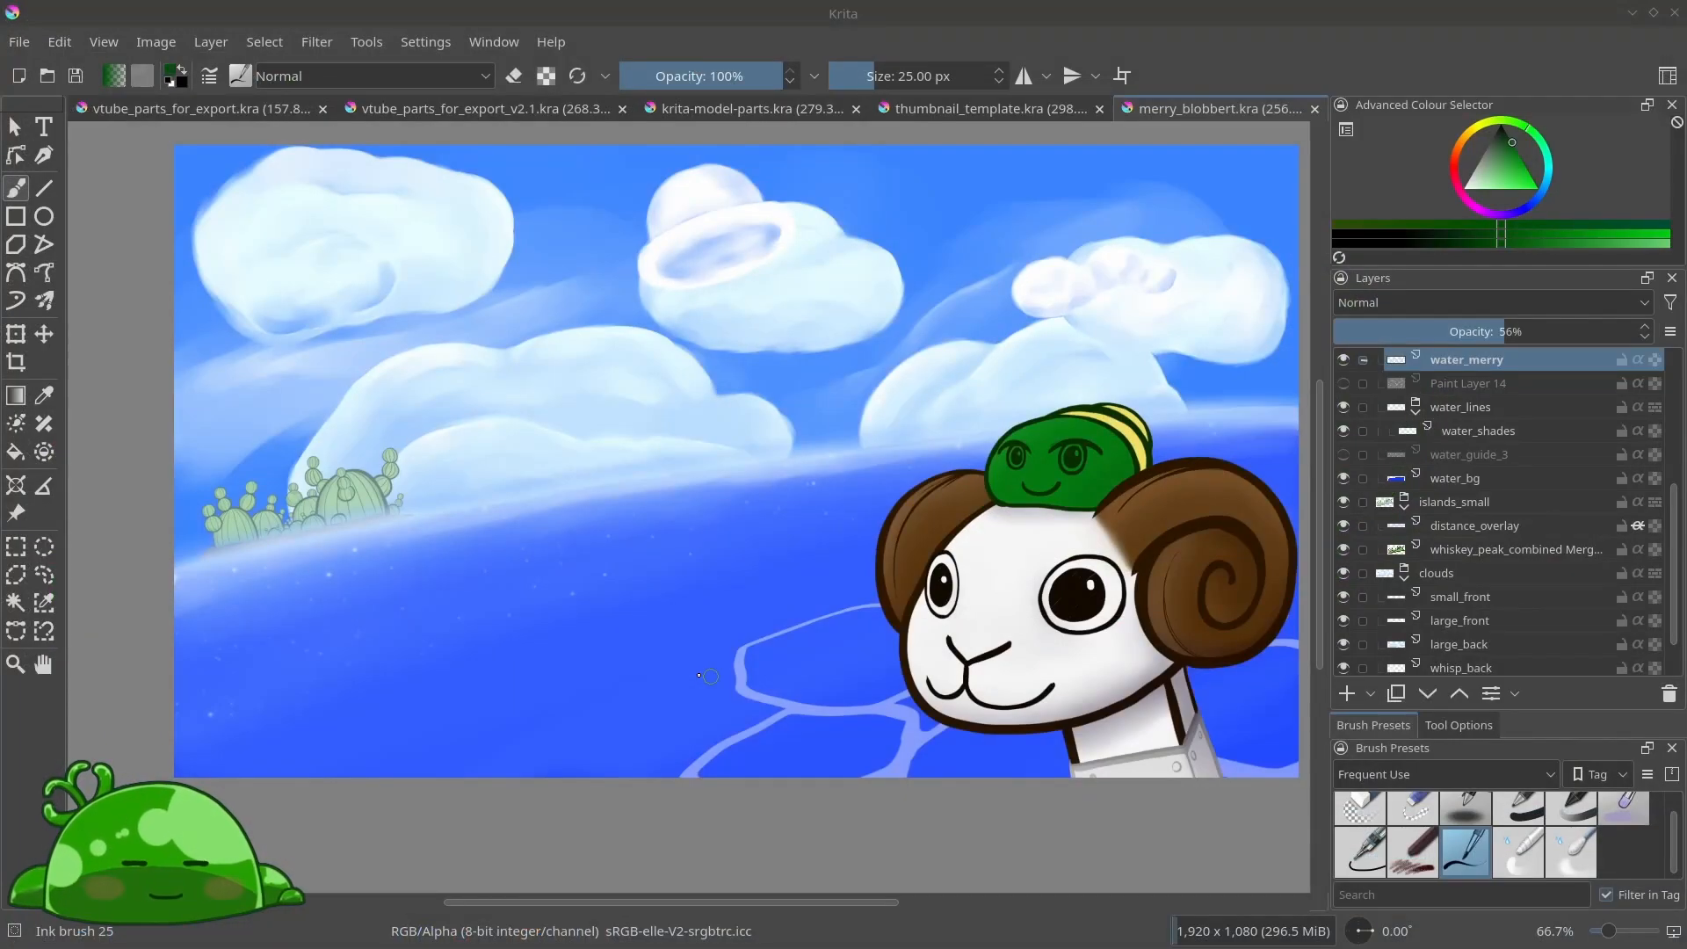
Switch to Krita and examine the merry_blobbert.kra illustration closely, focusing on the ram figurehead and the green character on its head
scroll(1063, 600, "up", 1)
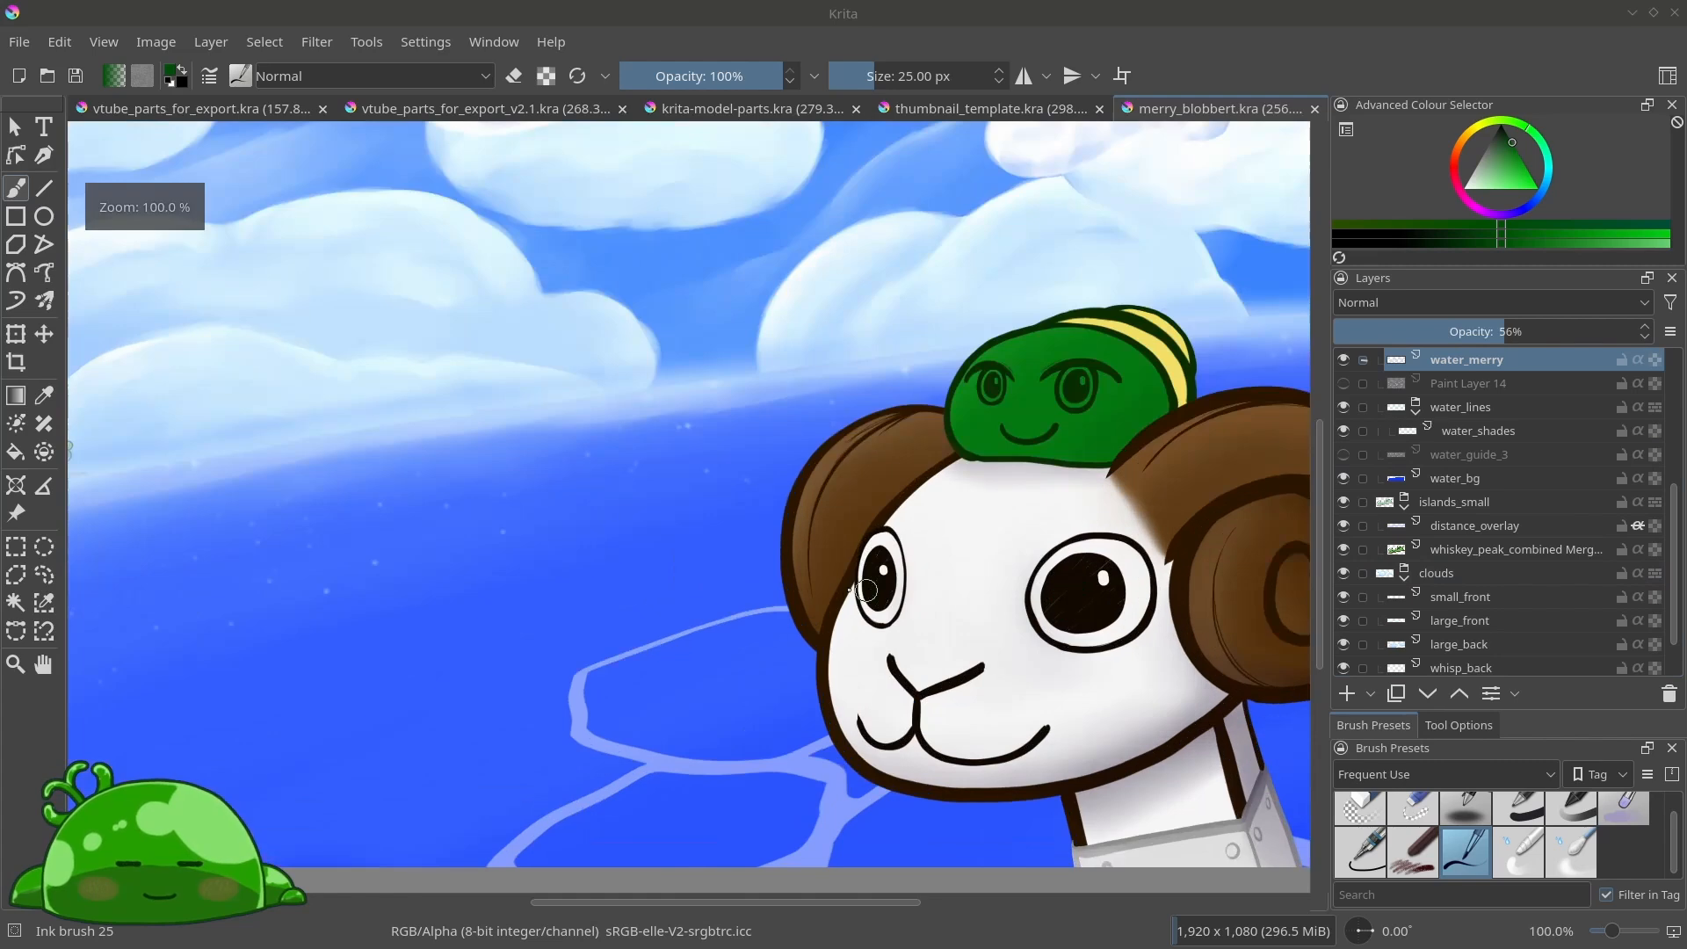
scroll(714, 594, "down", 2)
scroll(714, 594, "up", 1)
scroll(946, 611, "up", 1)
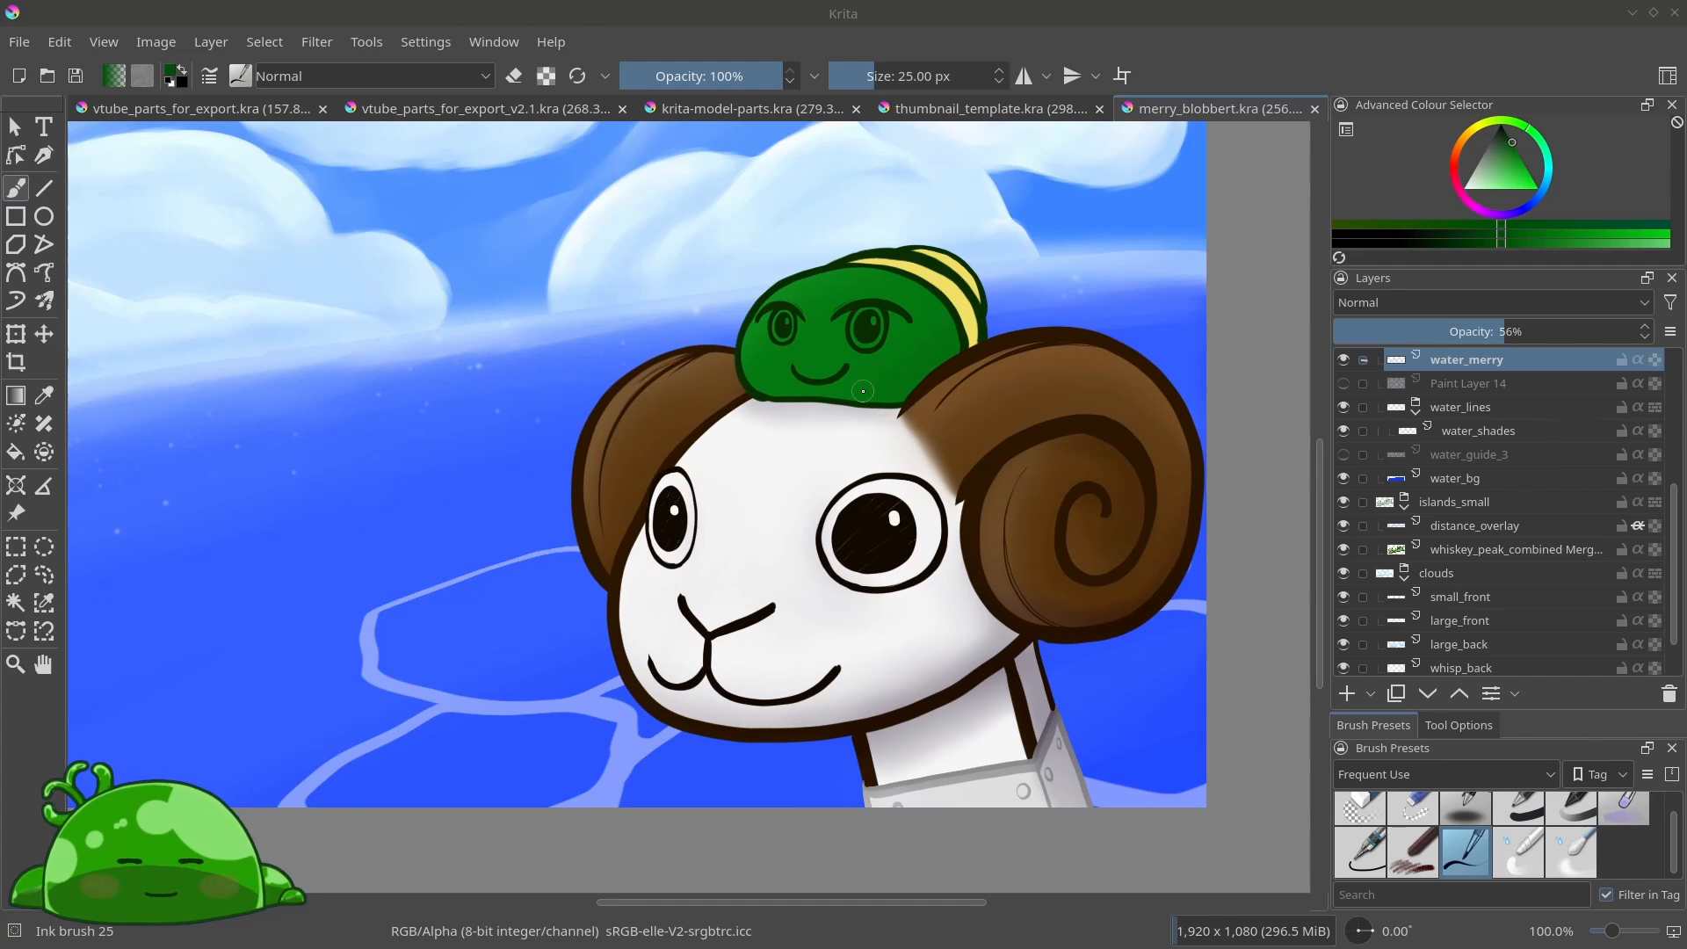
scroll(863, 391, "down", 2)
scroll(982, 250, "up", 2)
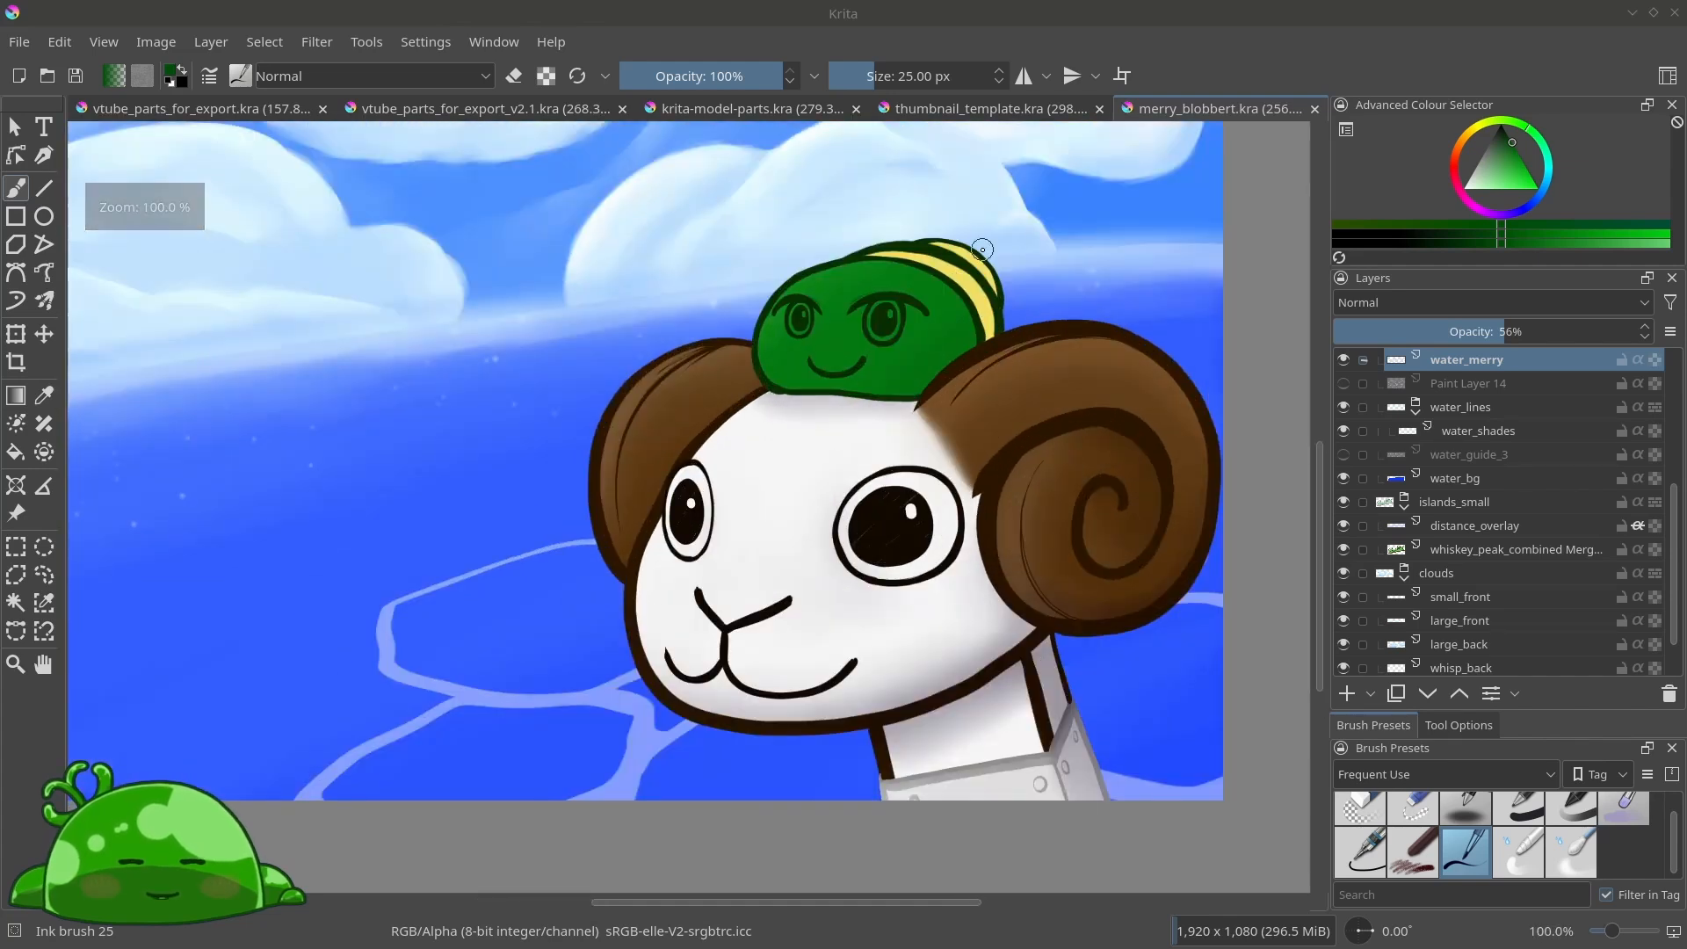
scroll(983, 257, "up", 1)
scroll(980, 303, "down", 1)
scroll(966, 360, "up", 1)
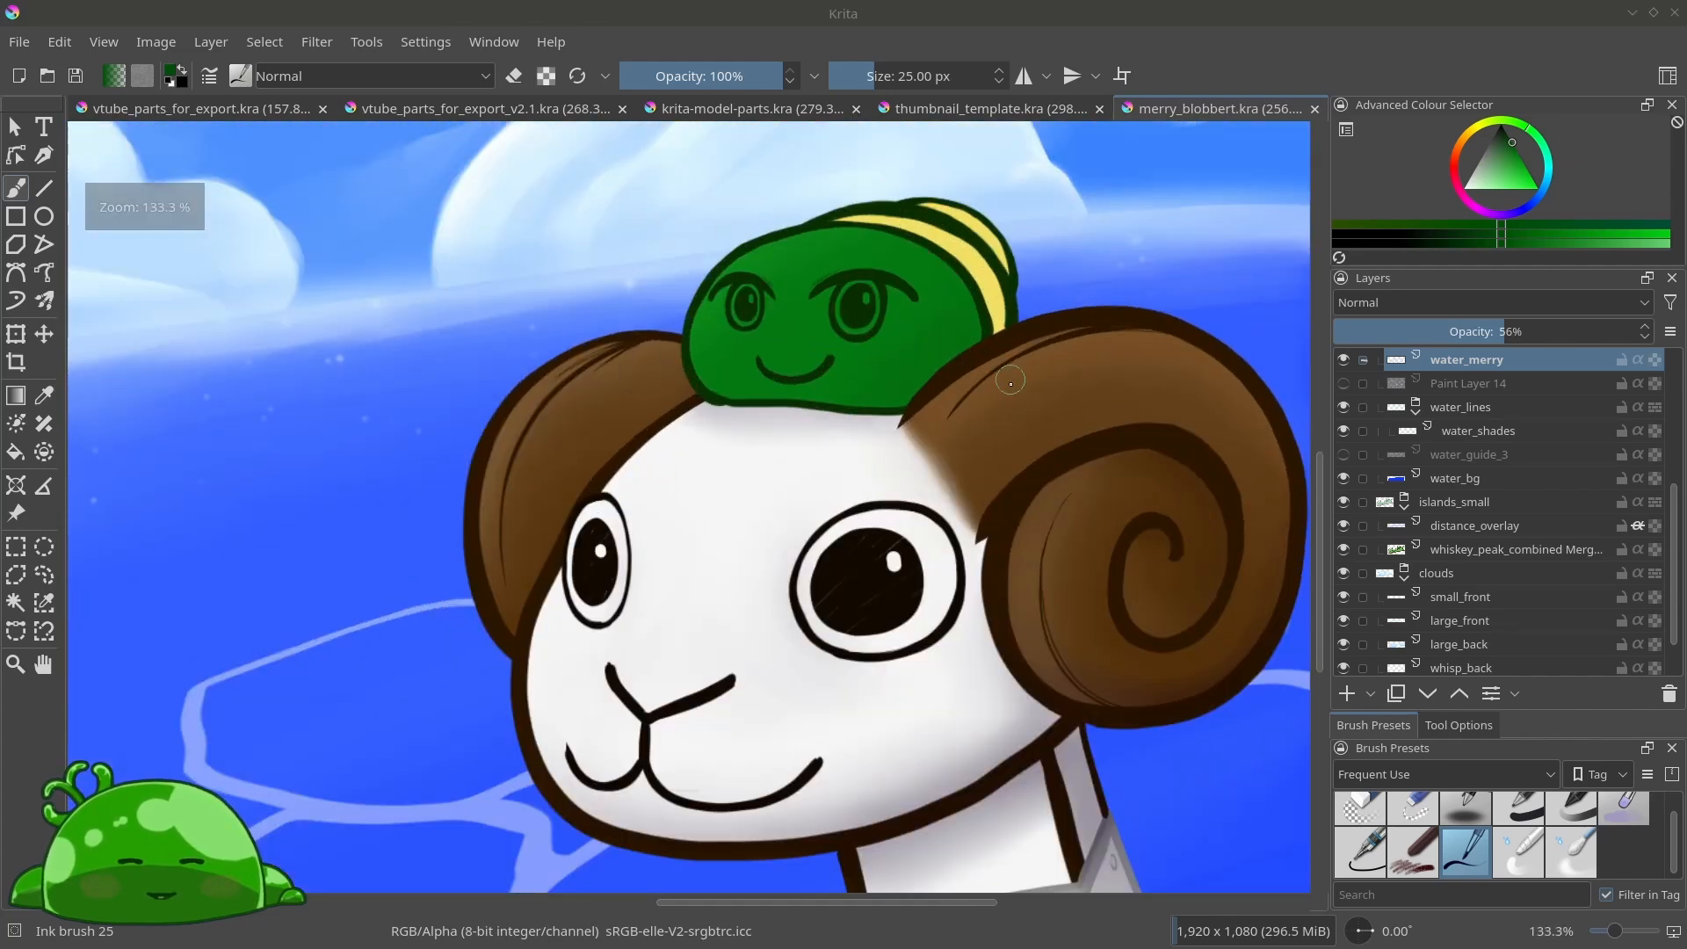
scroll(681, 418, "down", 1)
scroll(928, 448, "up", 1)
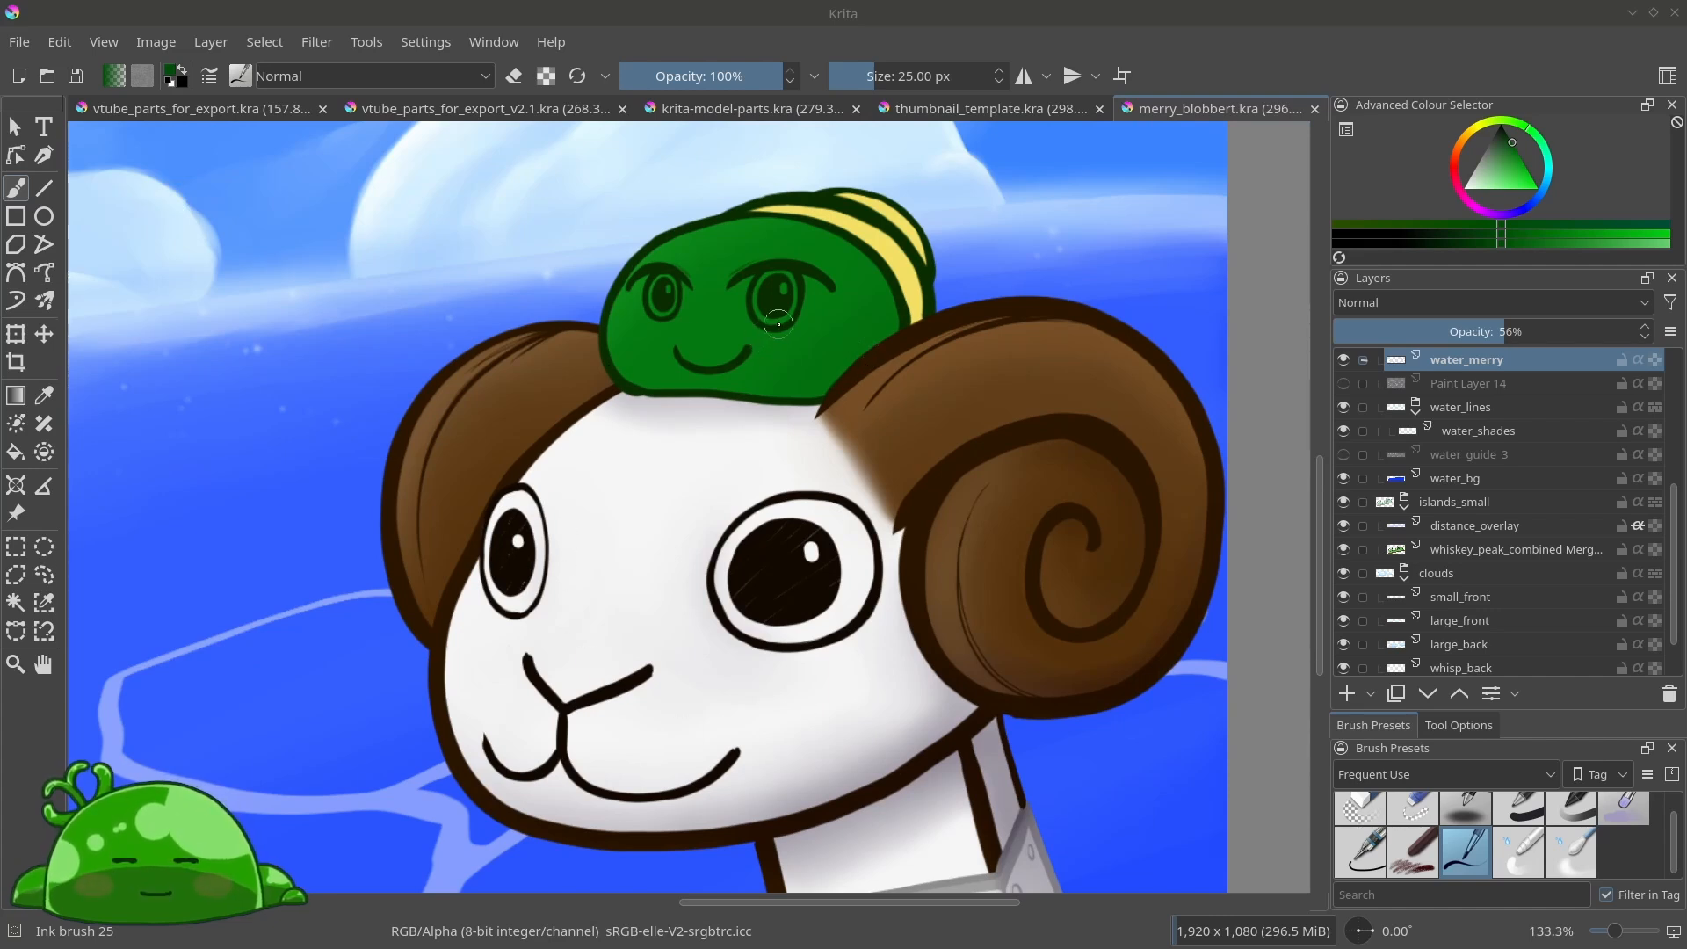
scroll(778, 341, "down", 1)
scroll(783, 308, "up", 1)
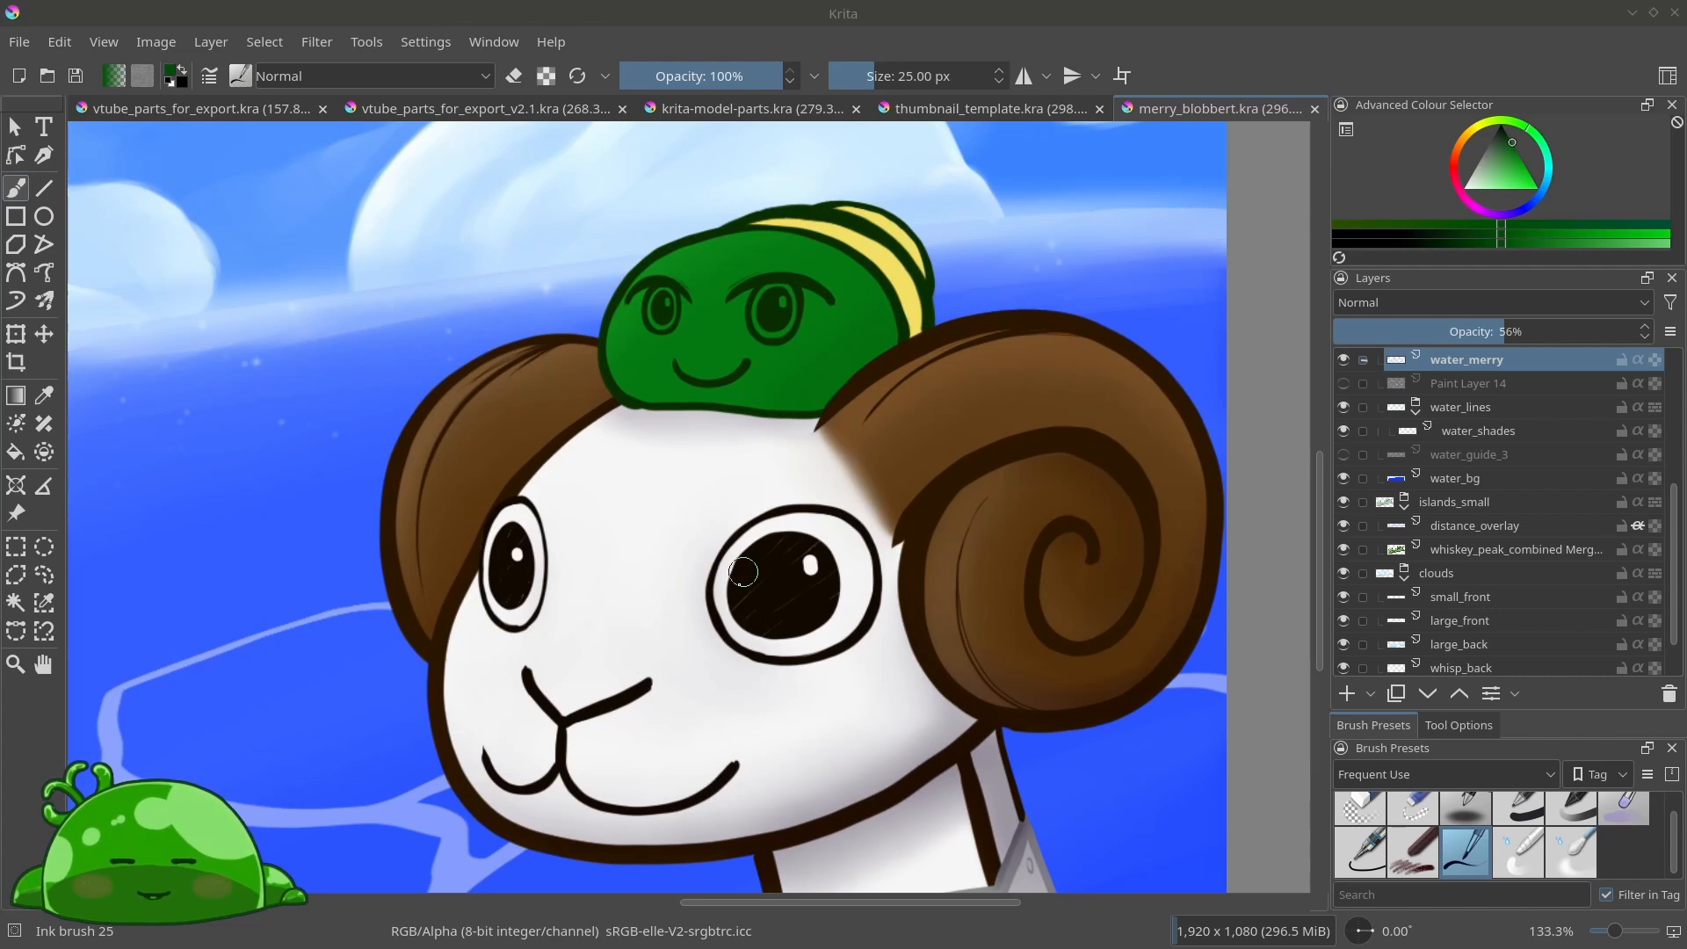
scroll(756, 519, "down", 2)
scroll(752, 513, "up", 1)
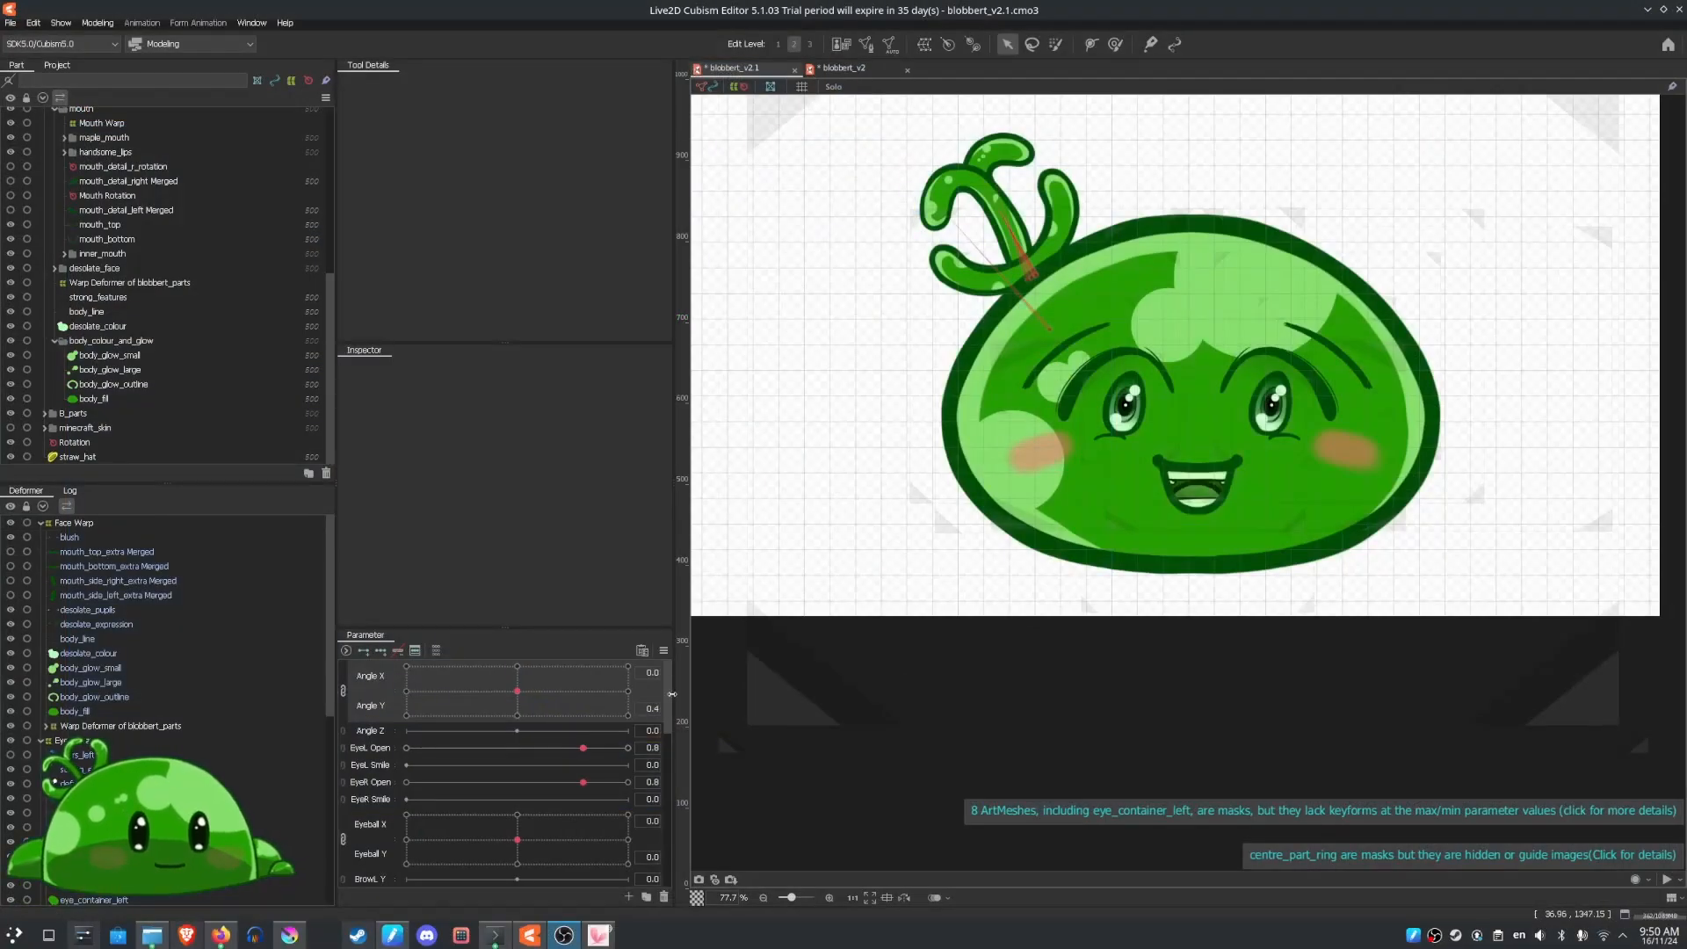
Preview the desolate expression parameter on the default face and return it to 0.0
left_click_drag(667, 694, 639, 908)
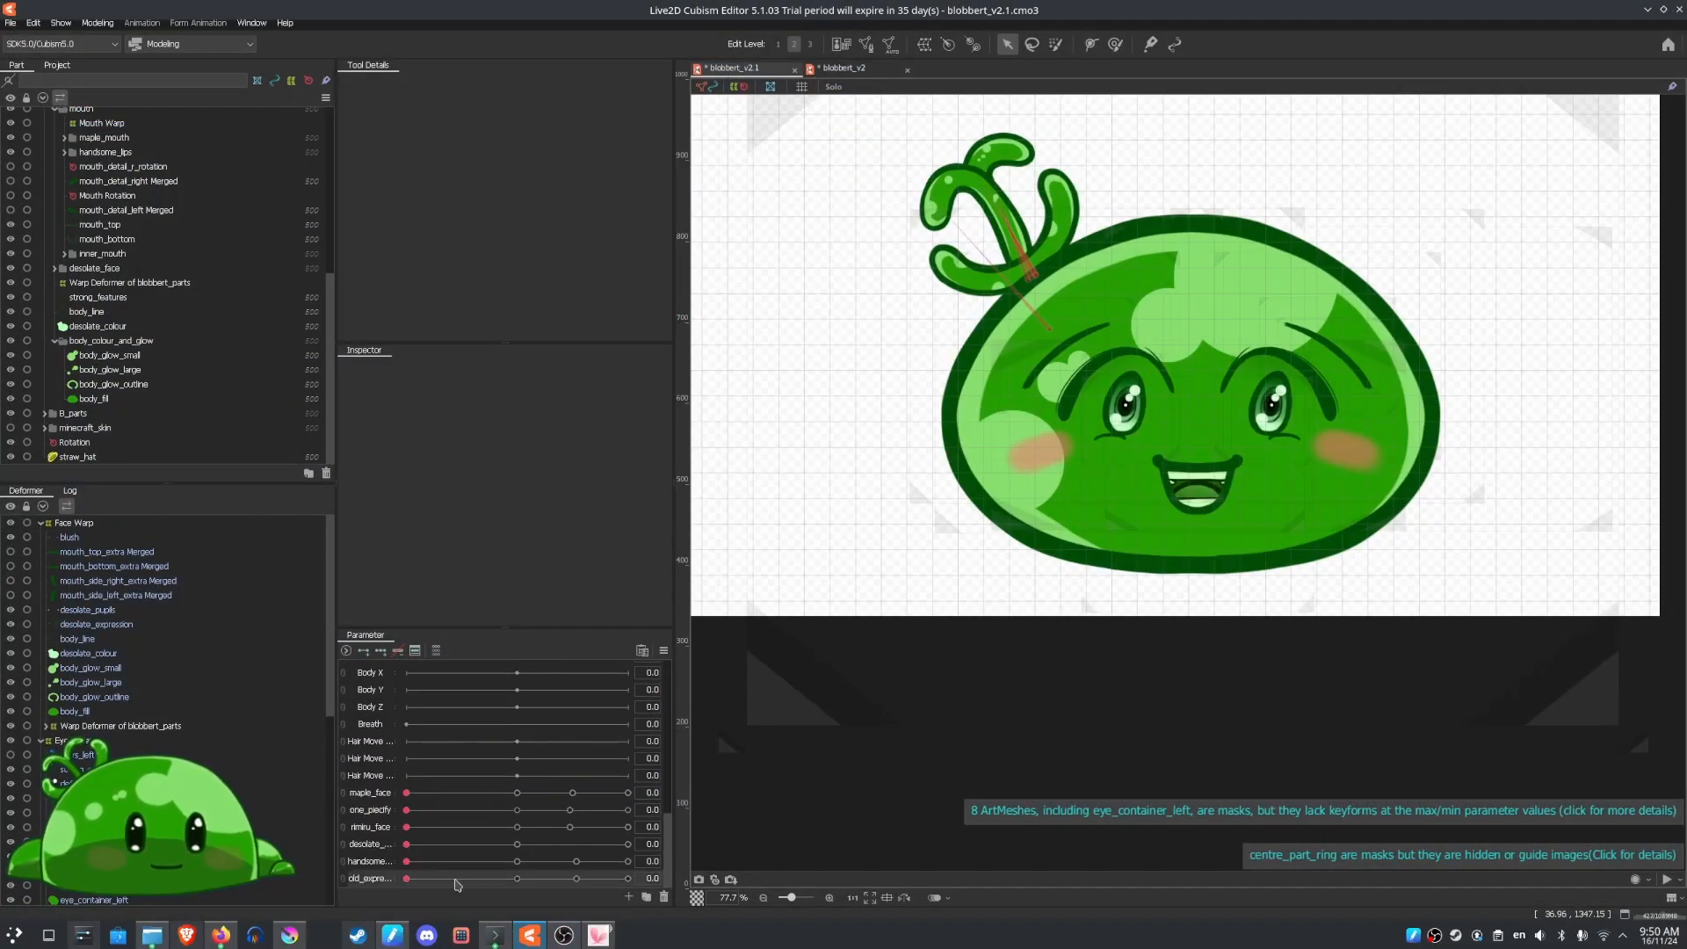
left_click_drag(406, 844, 613, 844)
left_click_drag(734, 848, 305, 837)
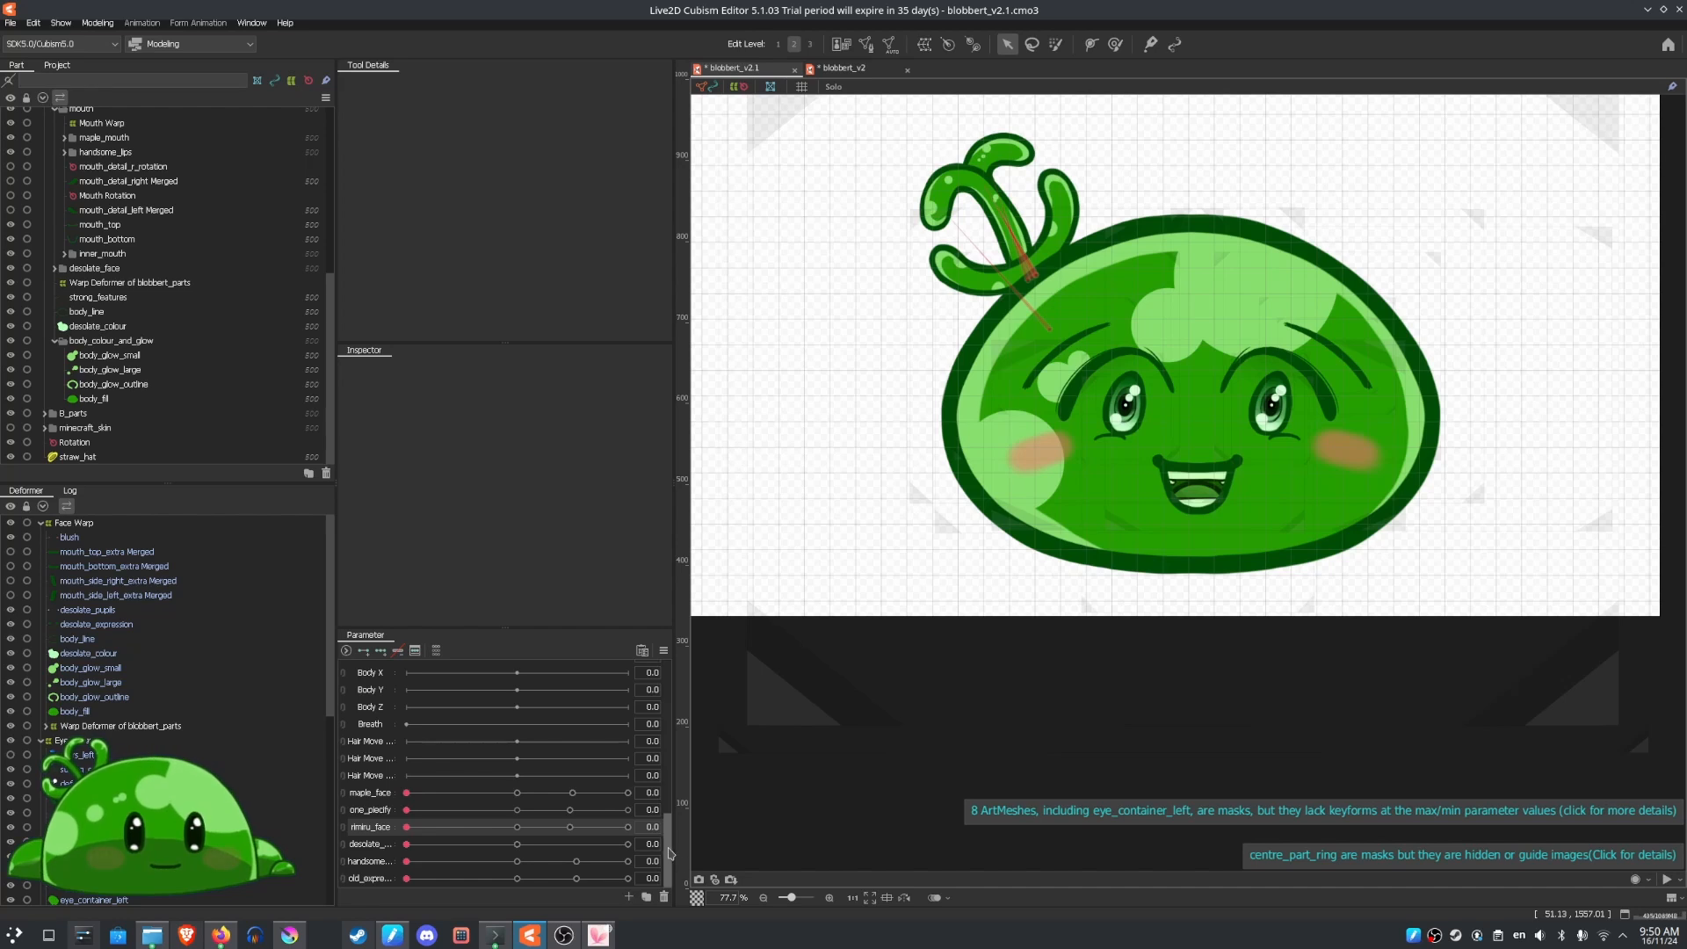
mouse_move(668, 848)
left_mouse_down()
mouse_move(669, 695)
mouse_move(669, 862)
left_mouse_up()
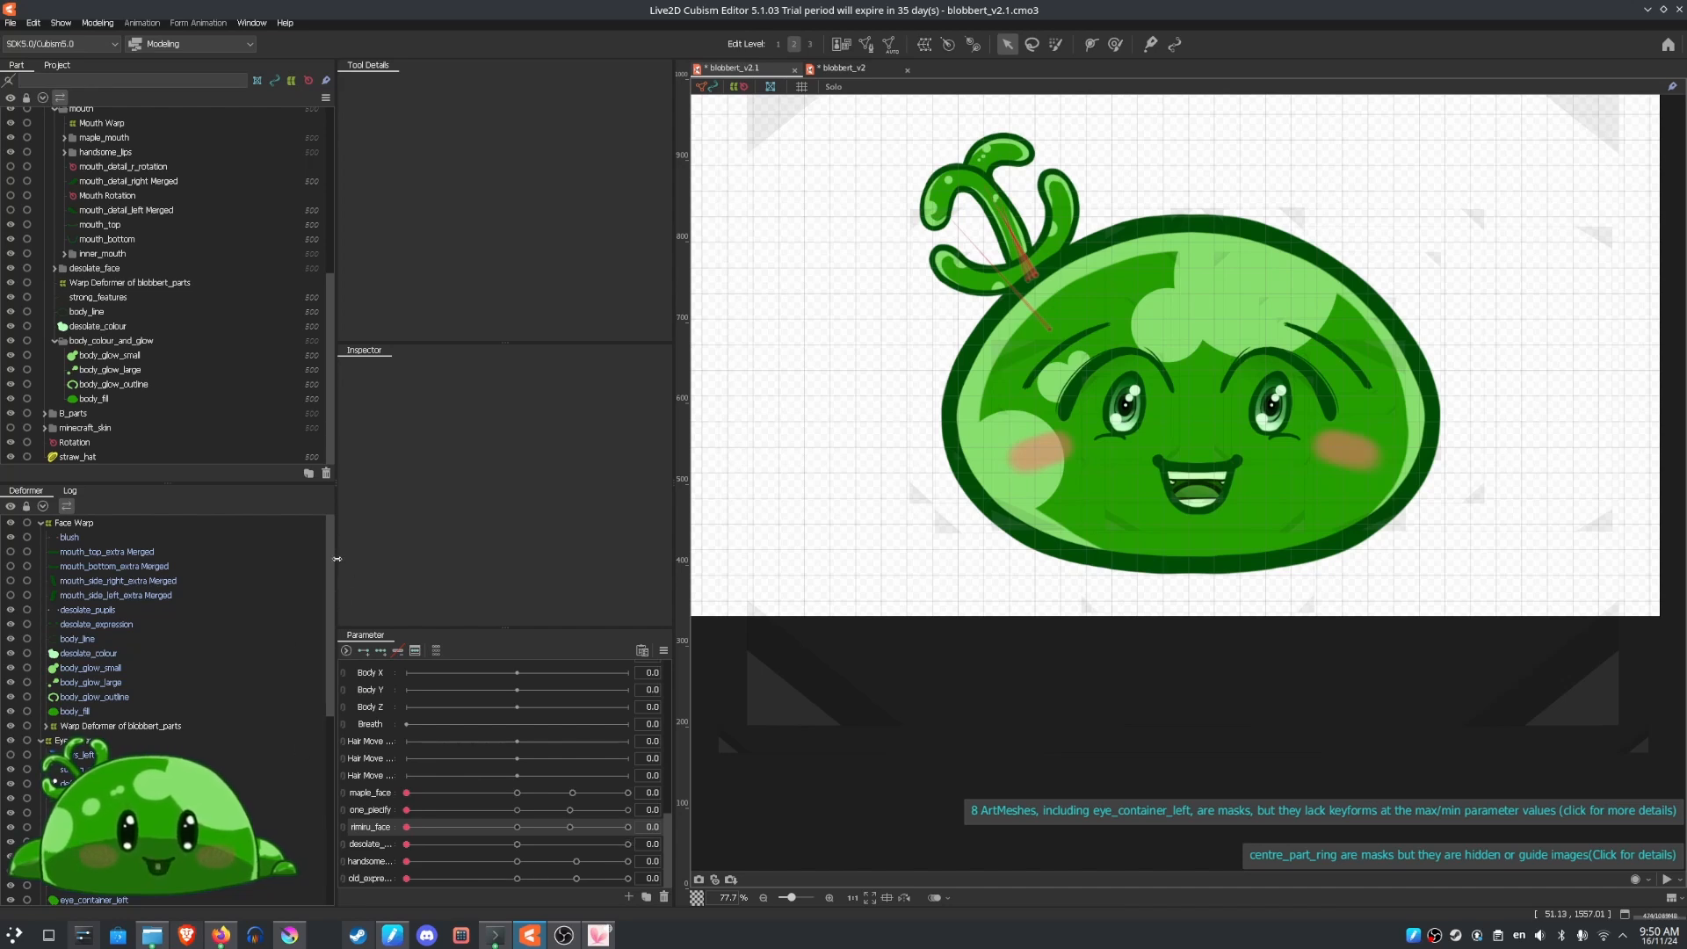
left_click_drag(330, 673, 339, 492)
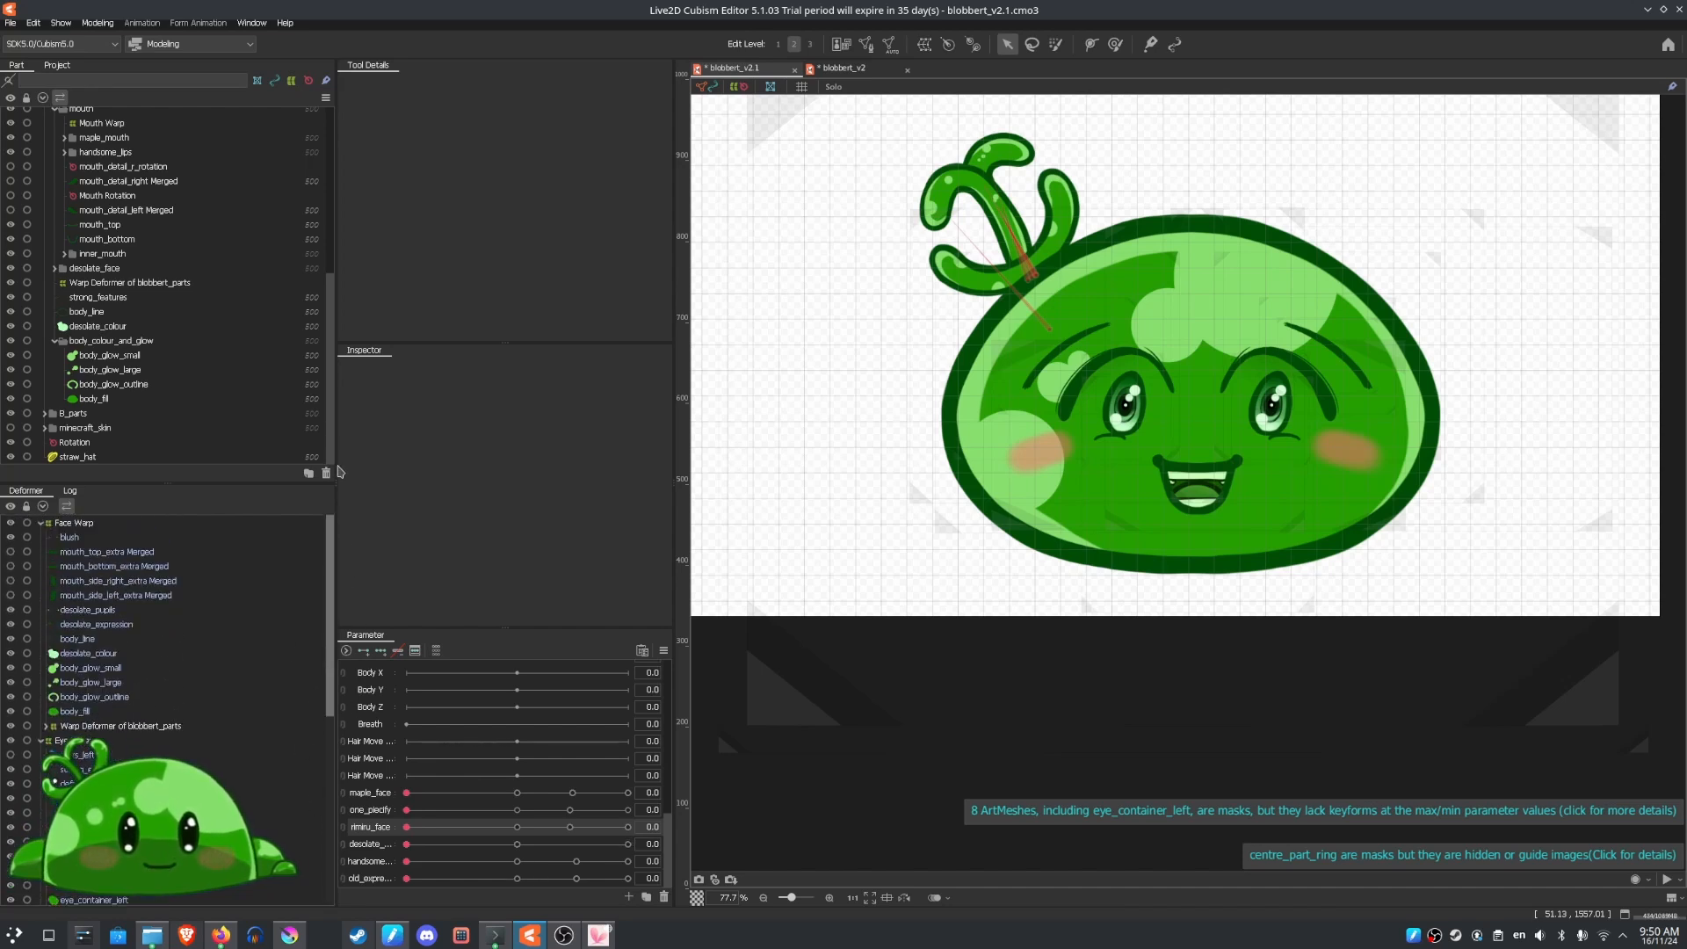